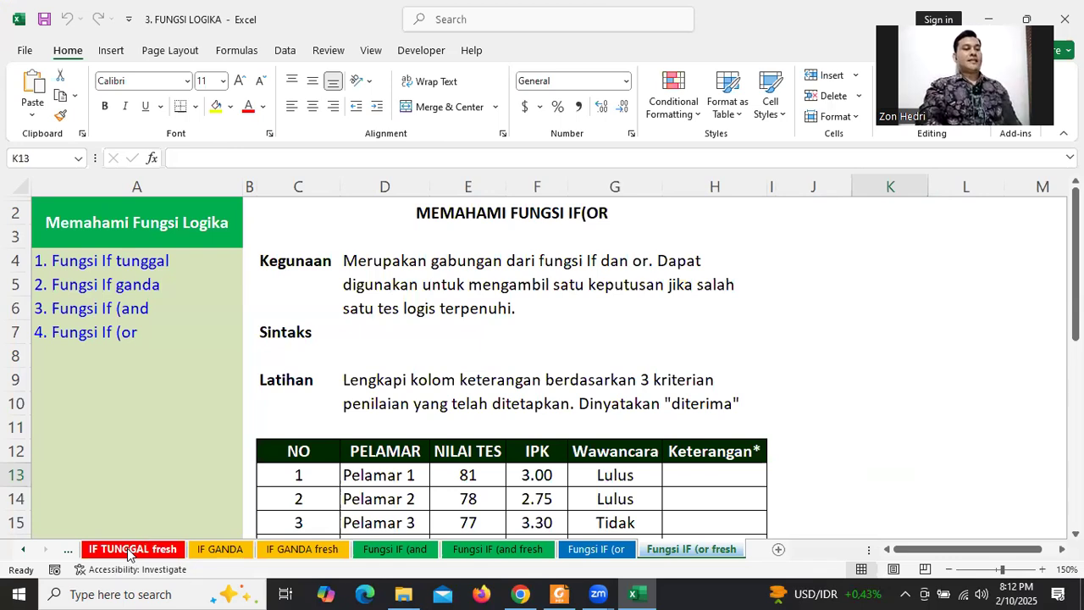
- Check the finished formula in F13 on the IF TUNGGAL sheet, then go back to the IF TUNGGAL fresh sheet
left_click(127, 547)
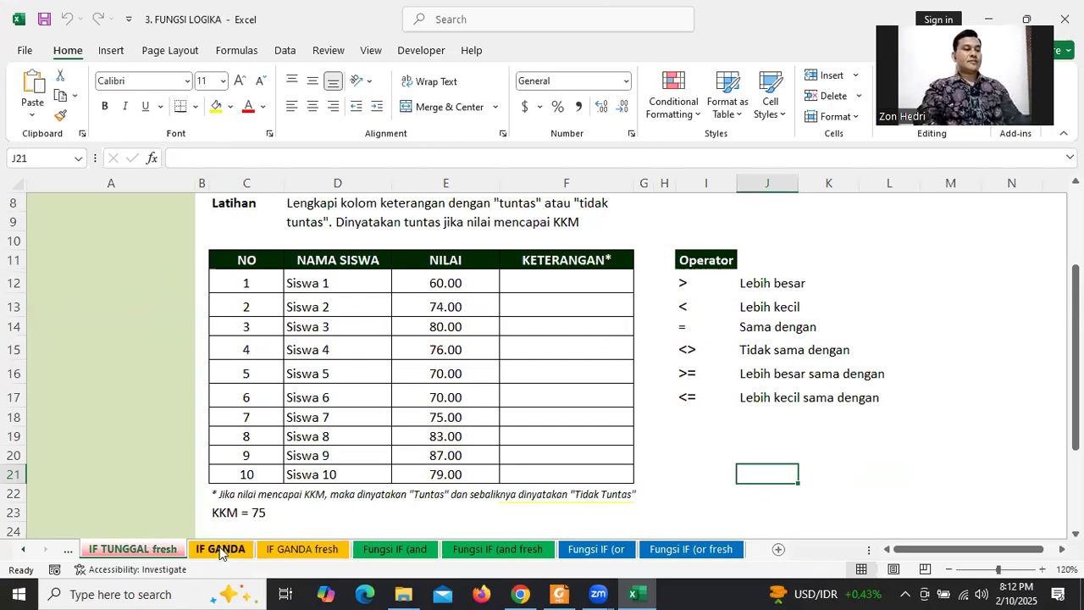
left_click(21, 553)
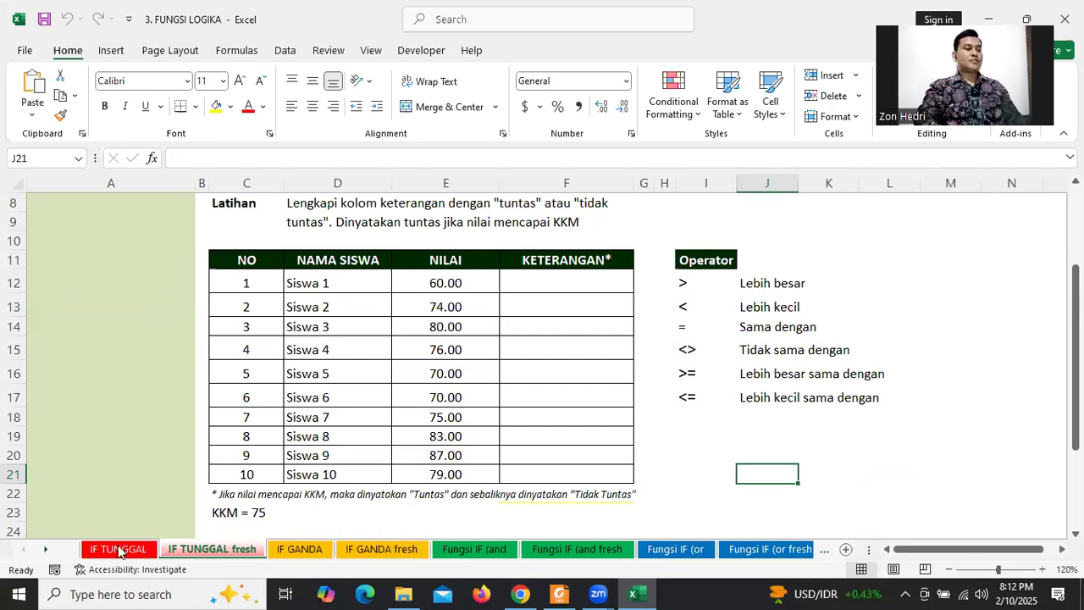
left_click(118, 551)
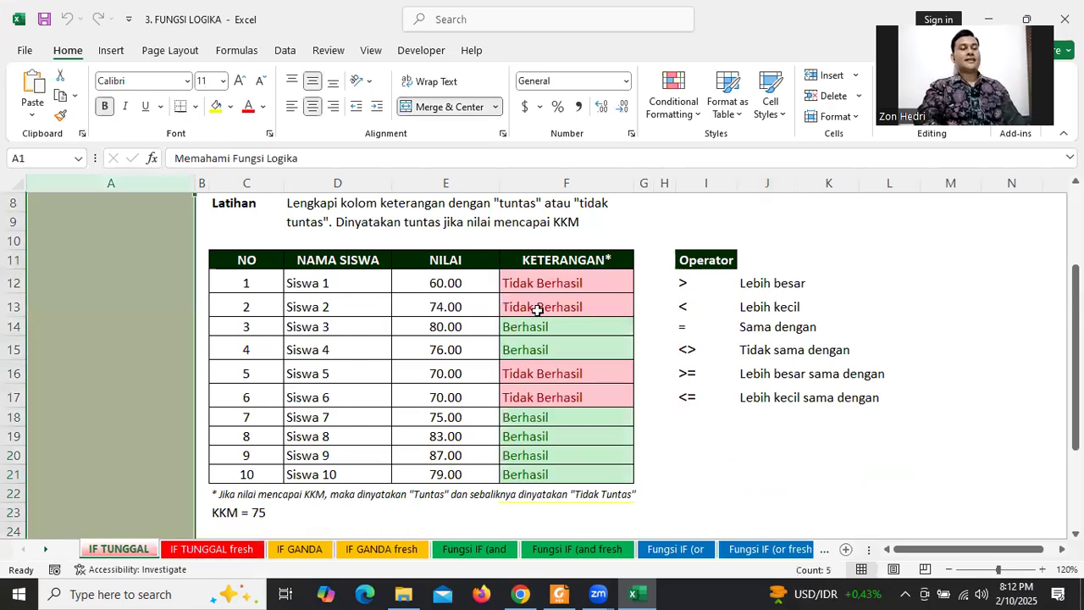
left_click(537, 310)
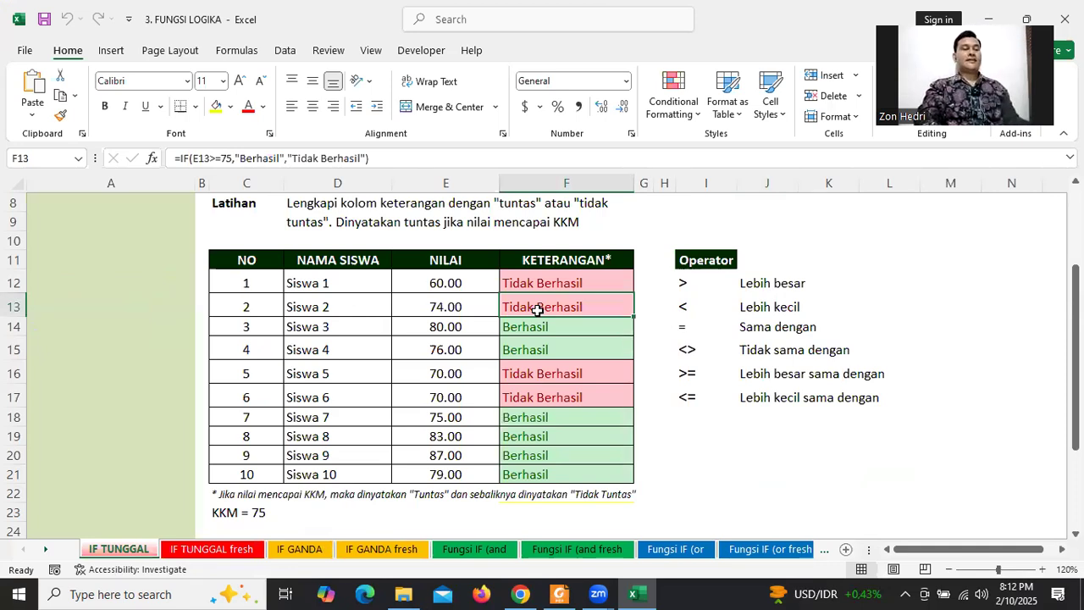
left_click(210, 549)
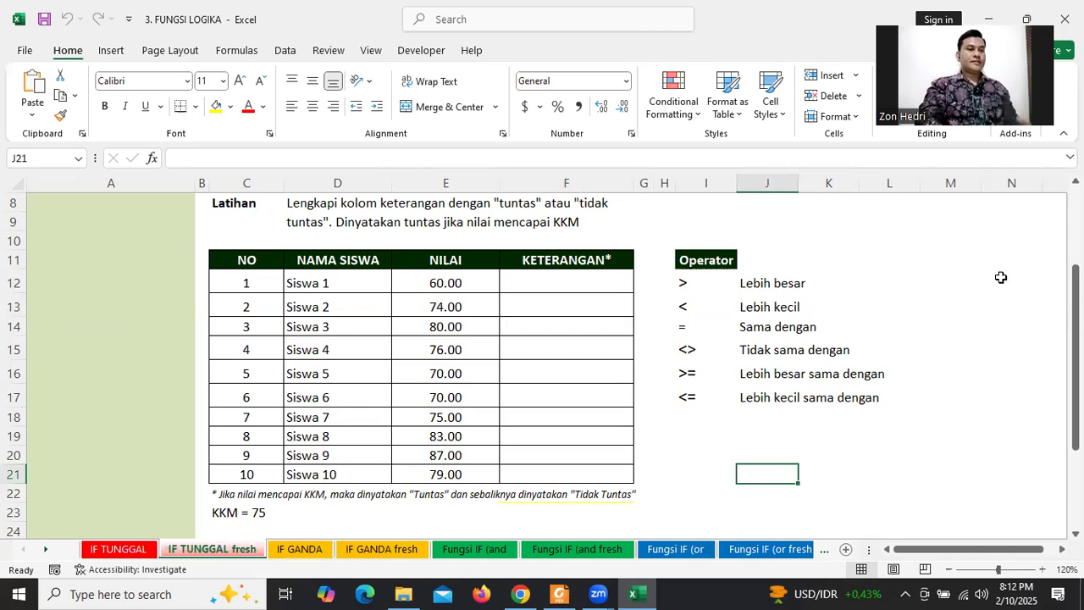
- Review the single-IF explanation, the empty KETERANGAN column and the KKM criterion below the student table
left_click_drag(1075, 310, 1076, 237)
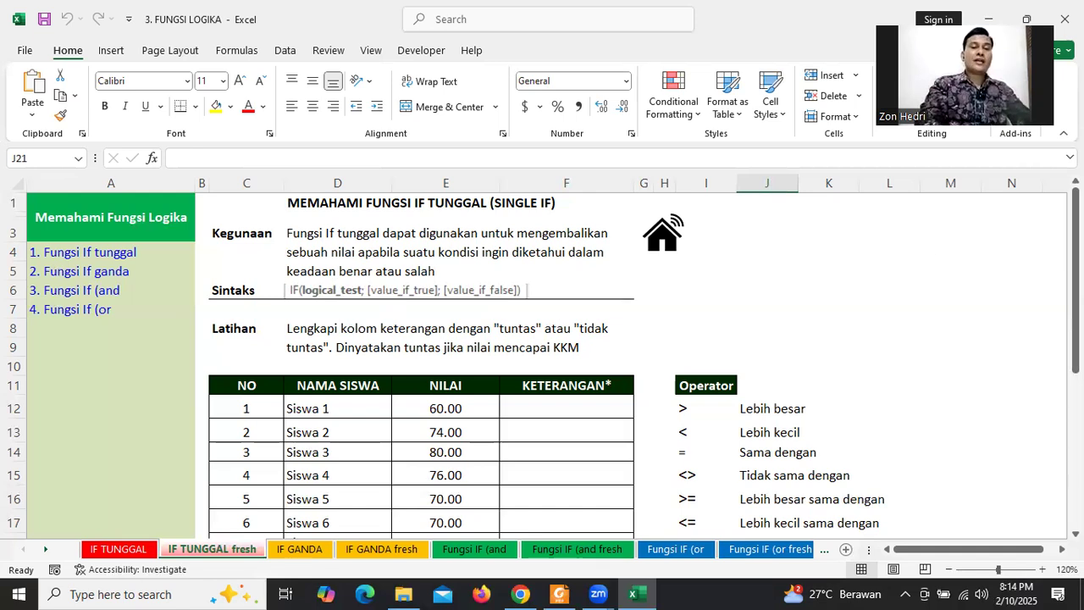
left_click_drag(1075, 254, 1076, 331)
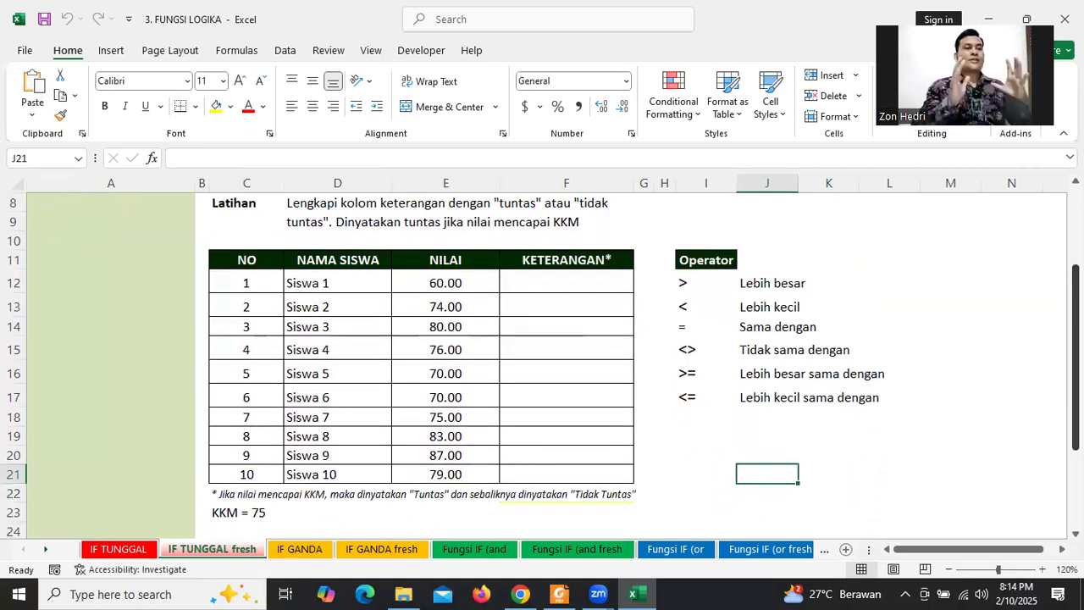
left_click_drag(1076, 331, 1076, 331)
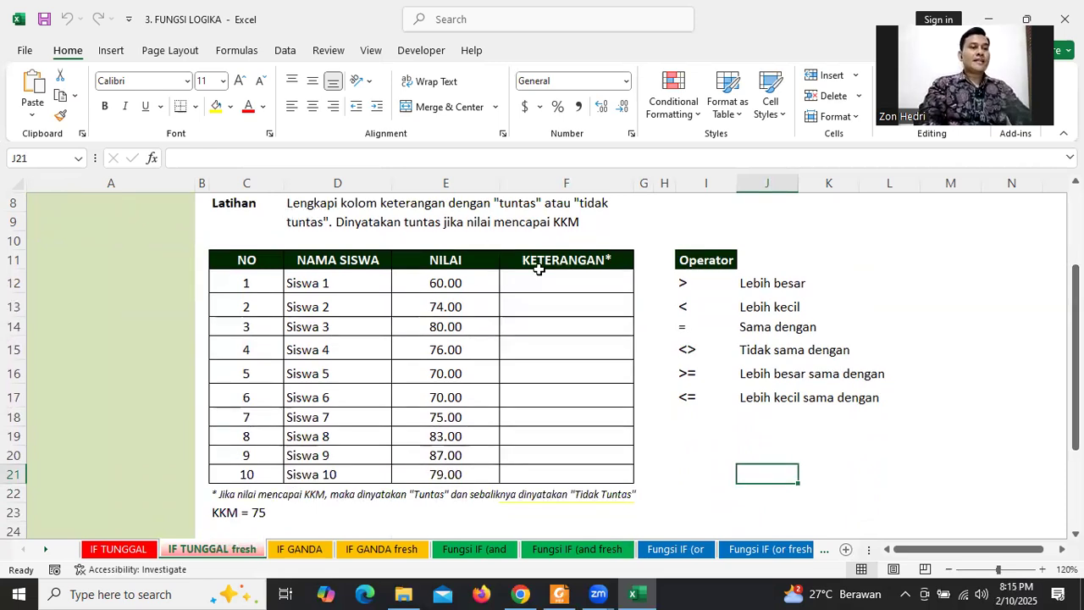
left_click_drag(545, 264, 549, 438)
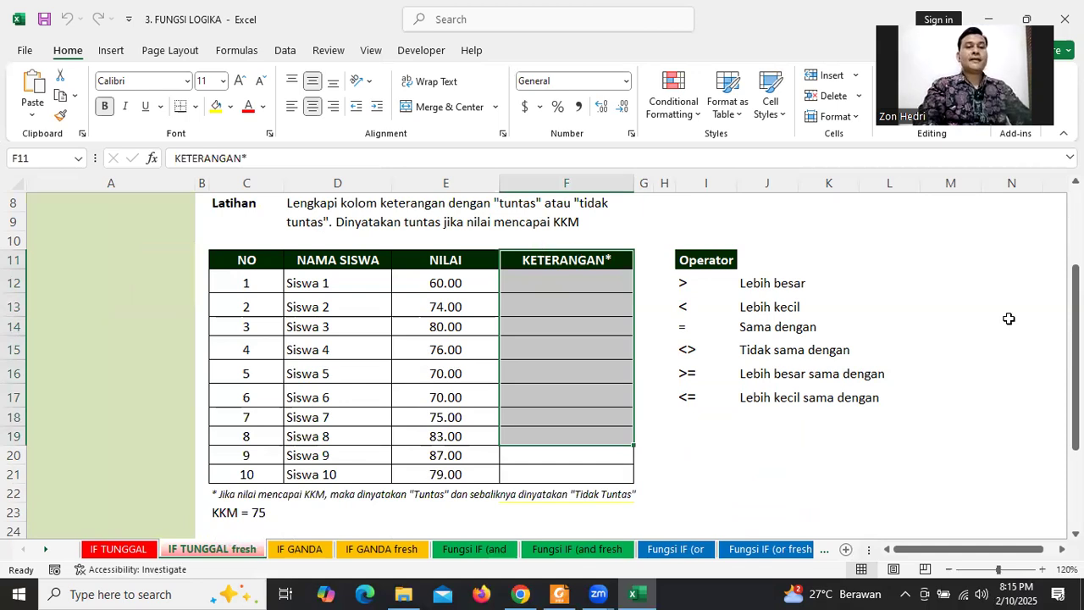
scroll(229, 491, "down", 1)
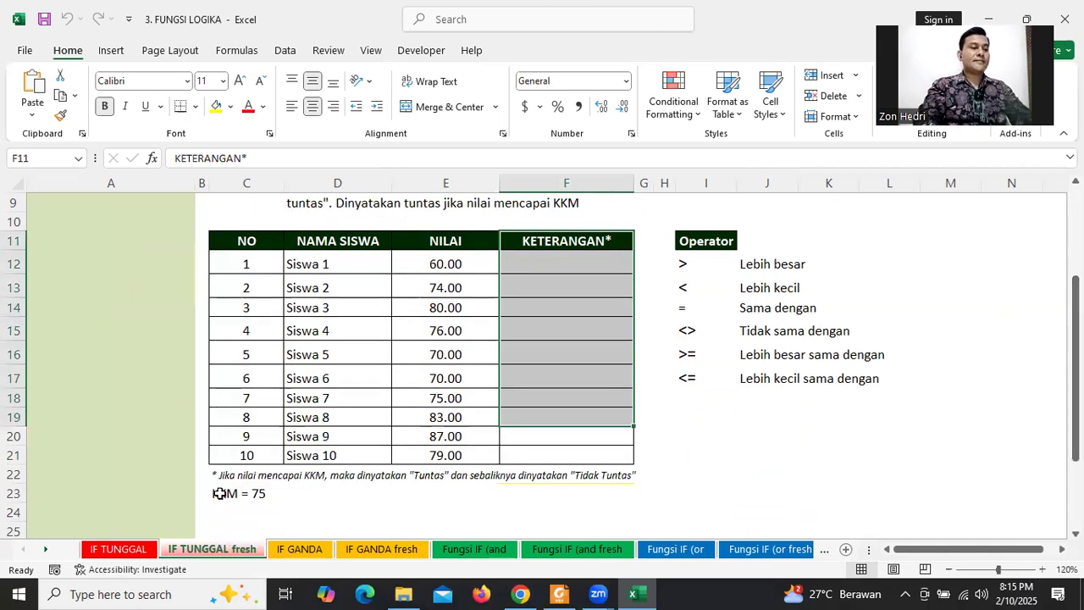
left_click(261, 494)
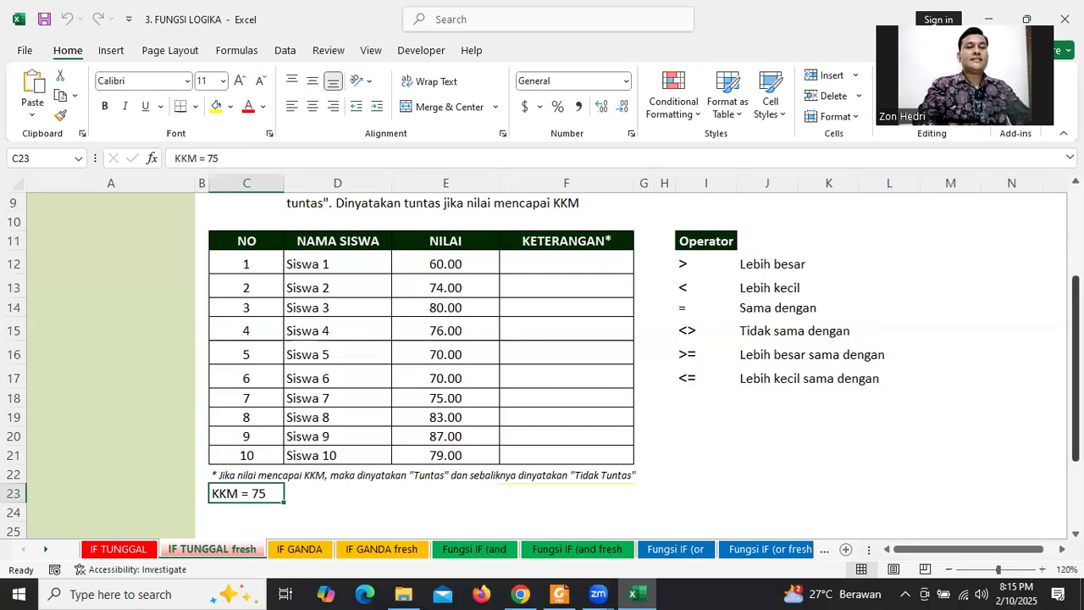
left_click_drag(1075, 311, 1076, 299)
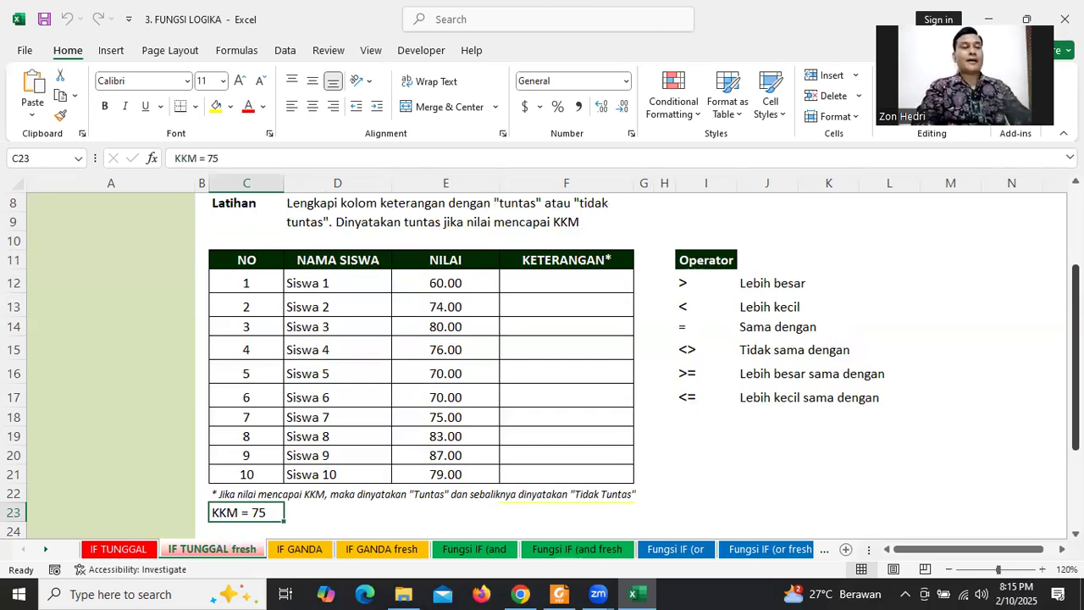
- Begin an IF formula in Siswa 1's KETERANGAN cell F12 with the logical test E12>=75
left_click(525, 286)
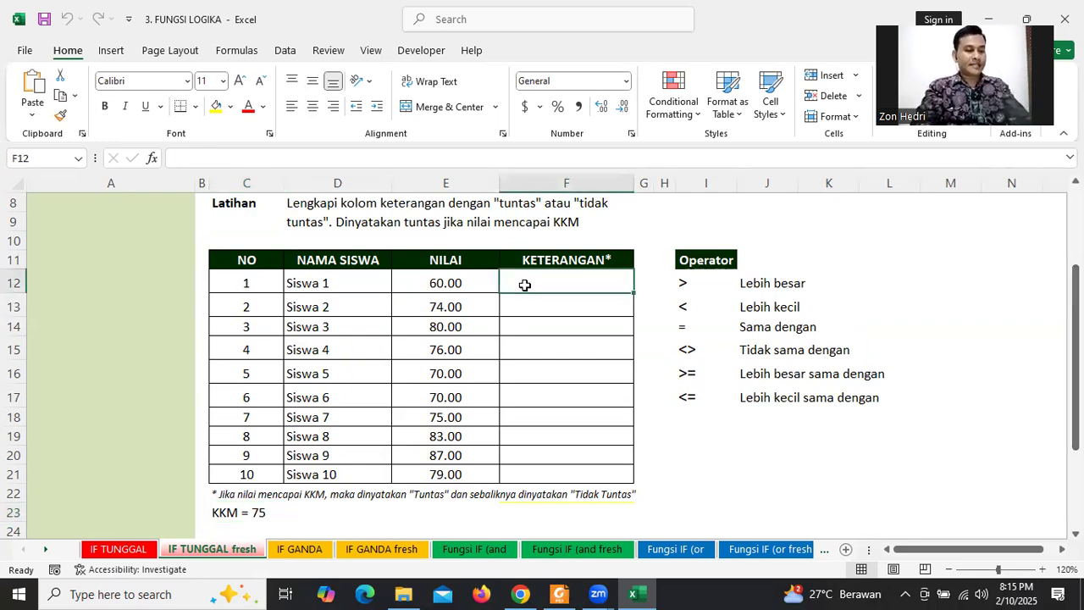
type("=")
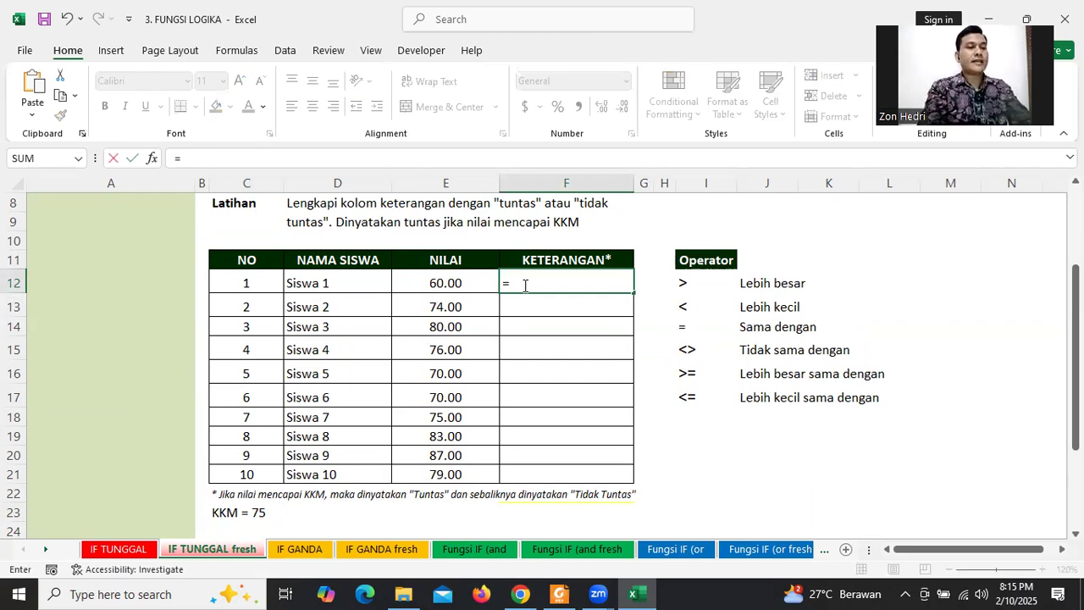
type("F")
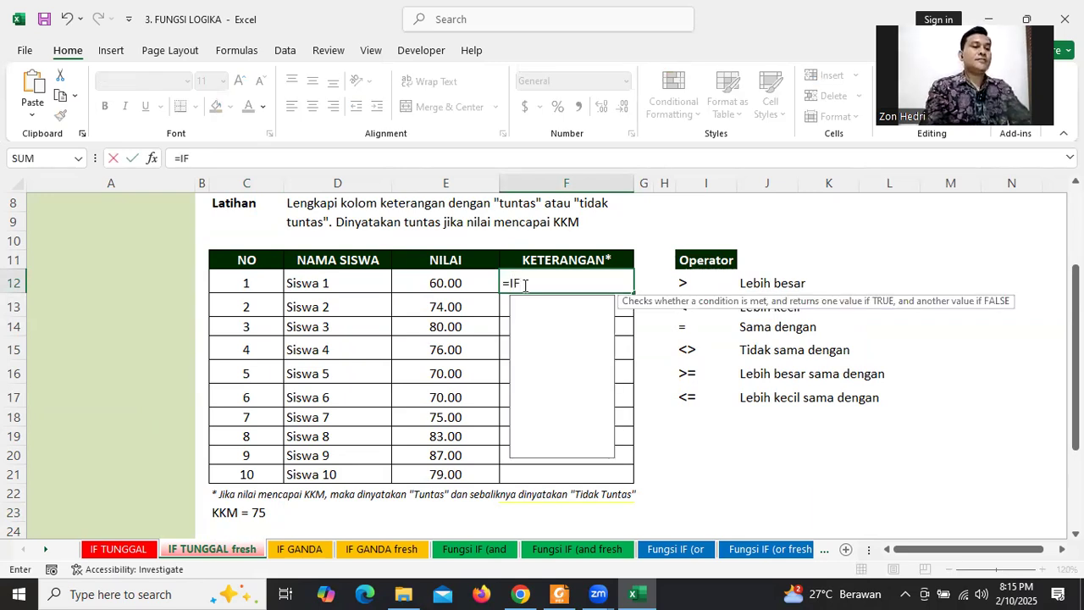
type("(")
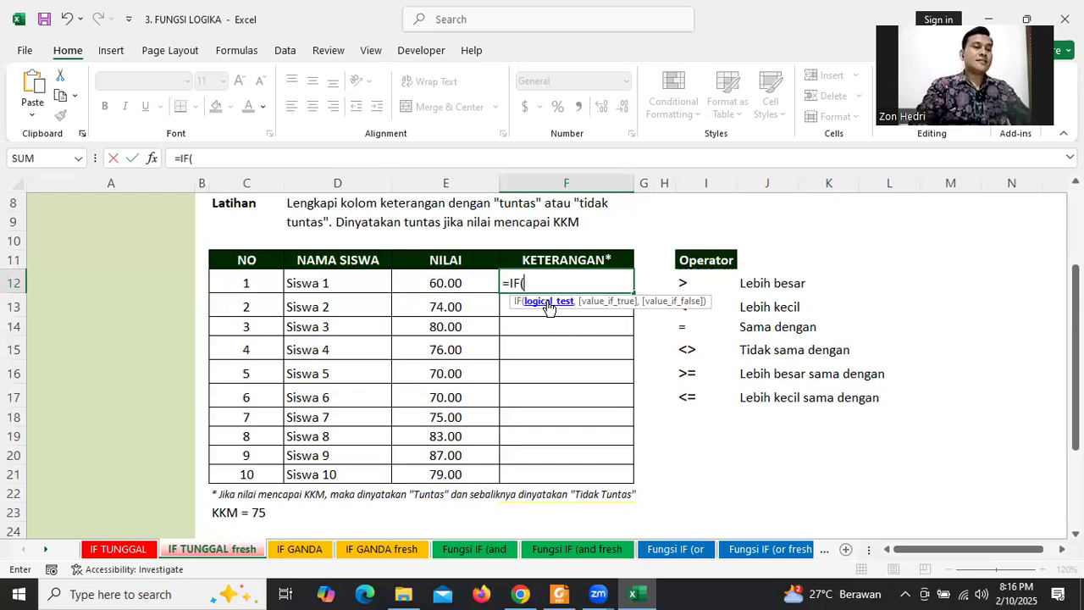
left_click(454, 282)
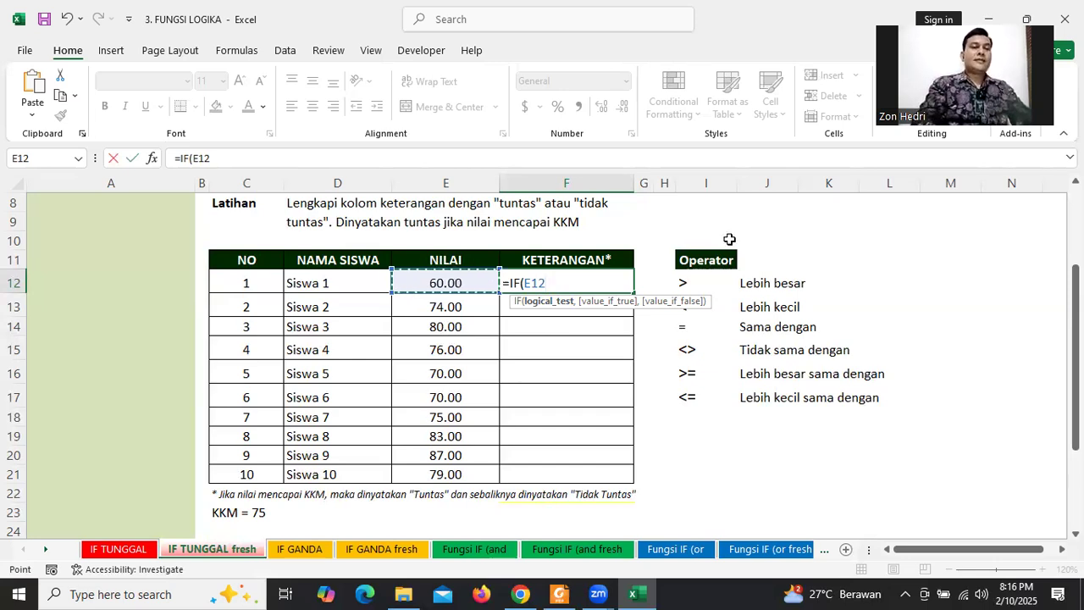
type(">")
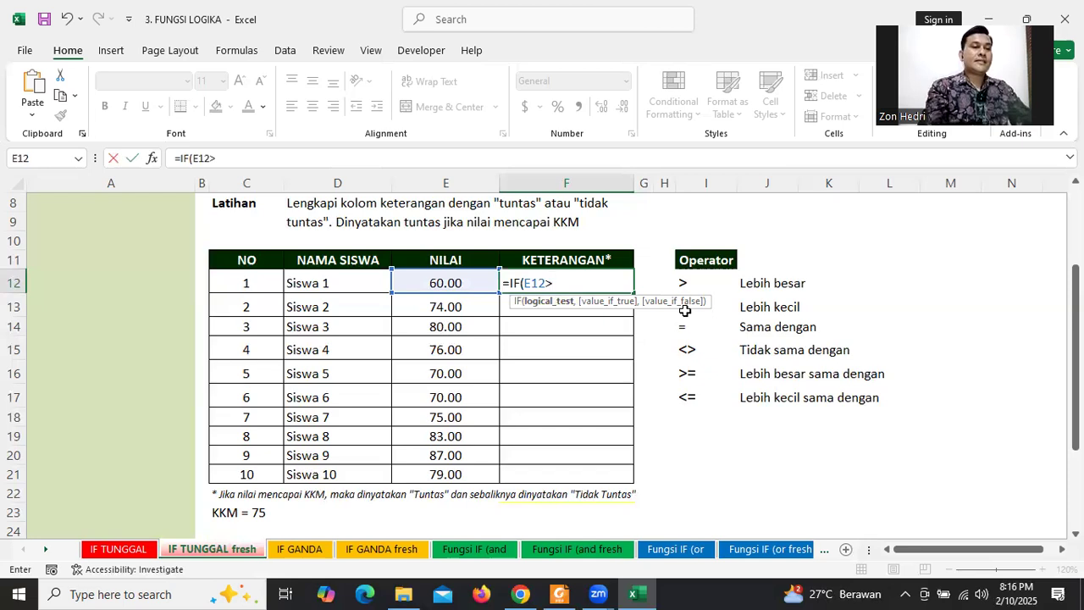
type("=75")
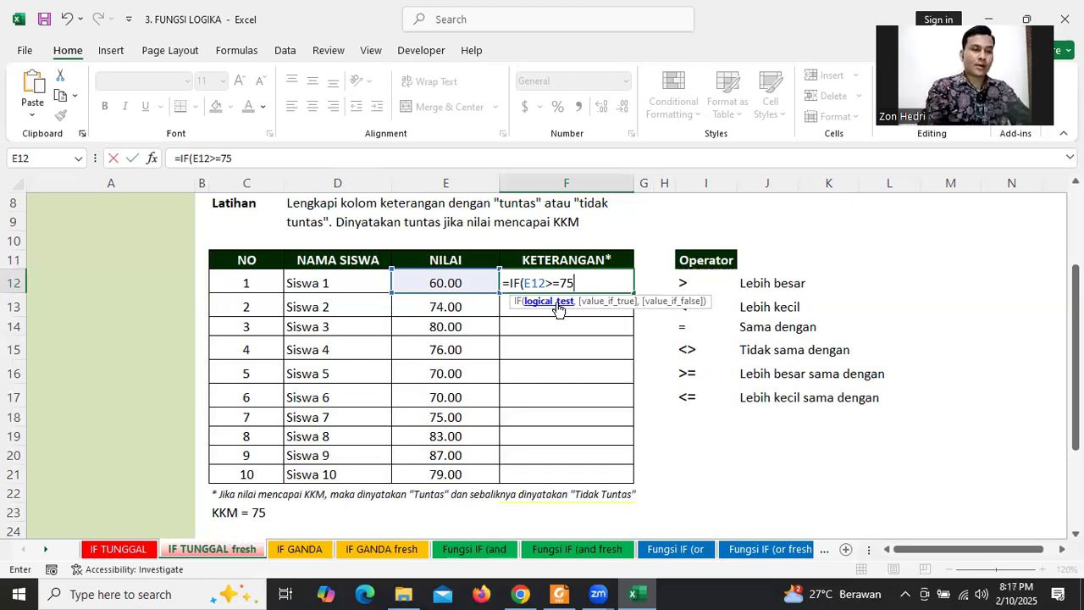
- Add "Tuntas" as the value-if-true argument of the IF formula in F12
type(",")
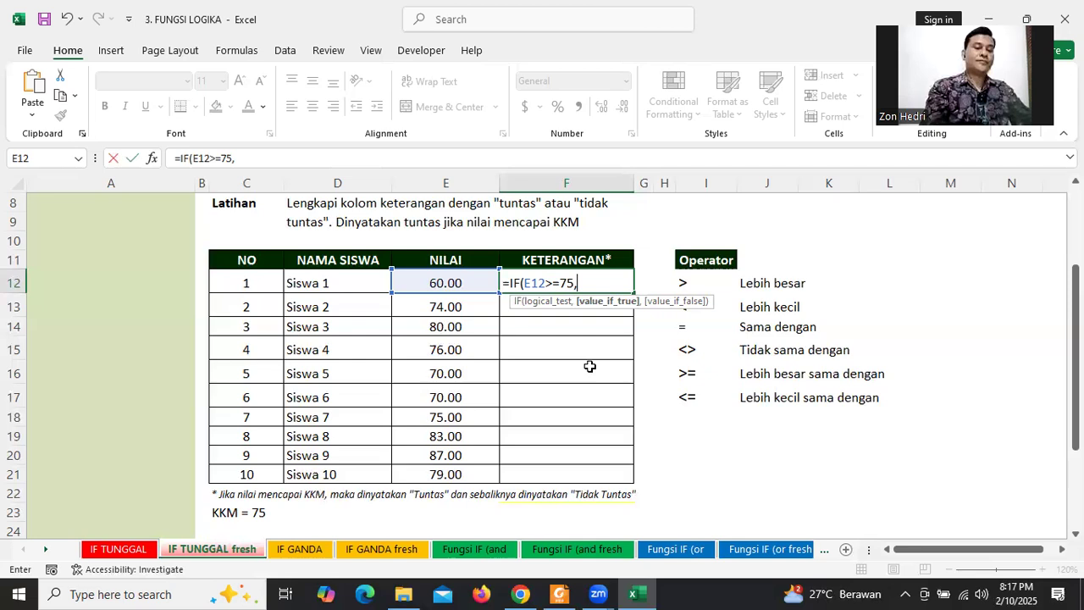
type("\"tun")
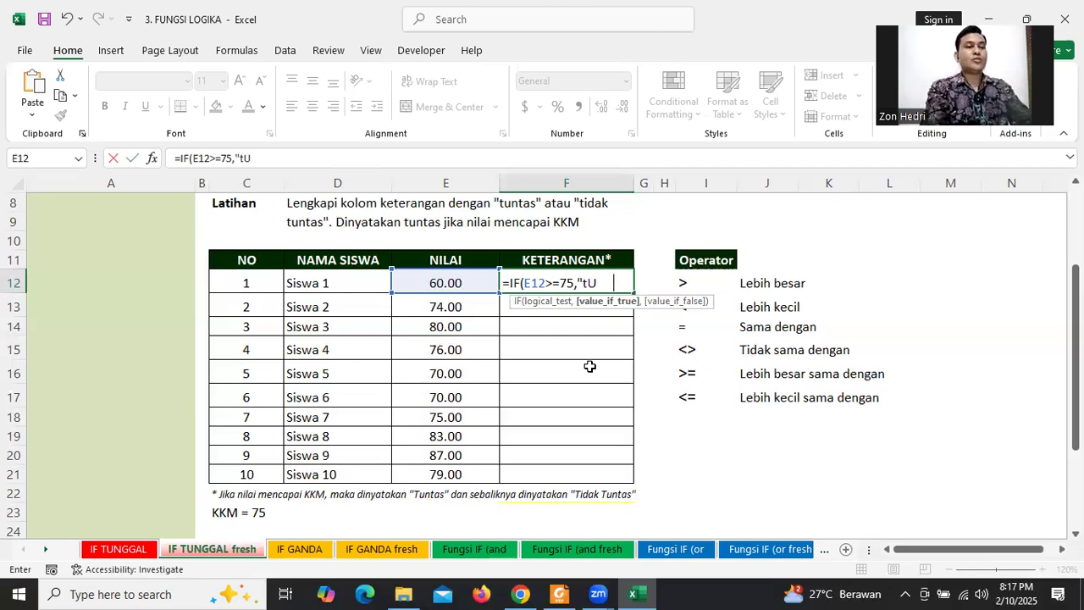
key("BackSpace")
key("BackSpace")
key("BackSpace")
type("Tuntas")
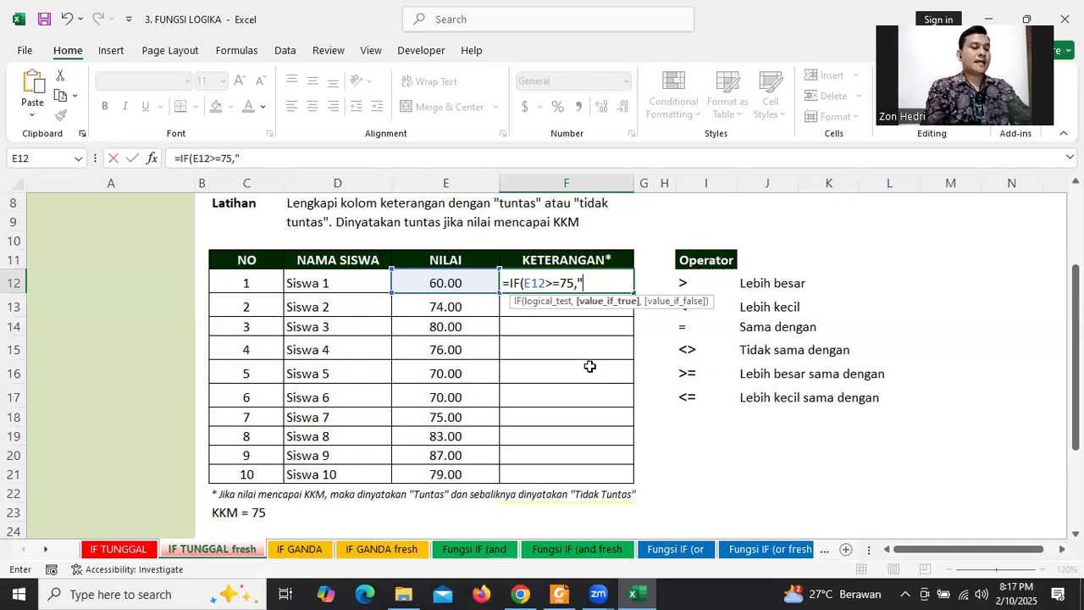
type("\"")
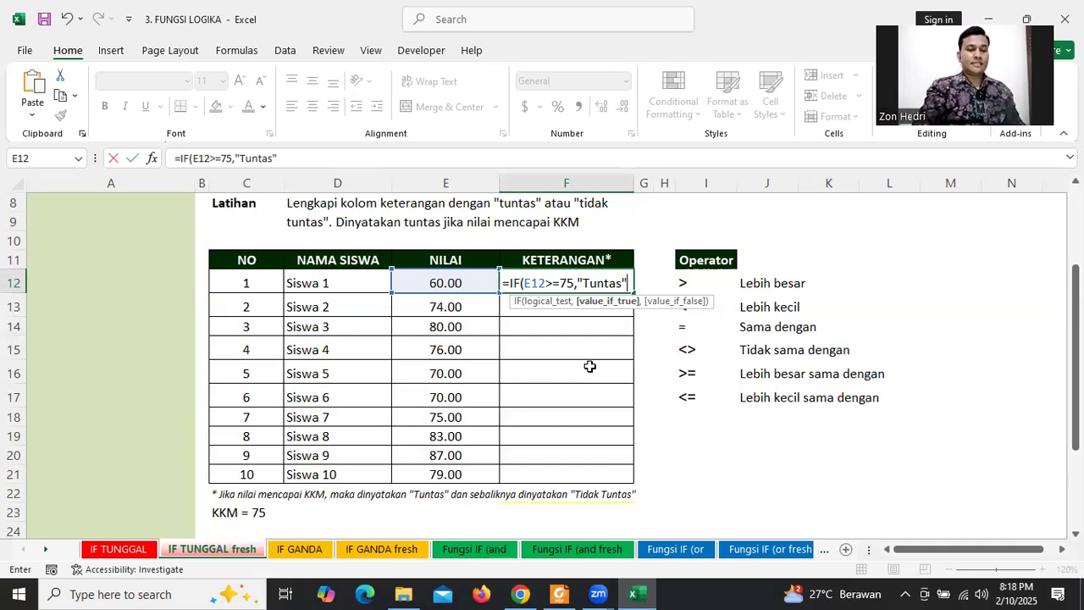
- Add "Tidak Tuntas" as the value-if-false argument, close the parenthesis, review the three arguments and commit the formula in F12
type(",")
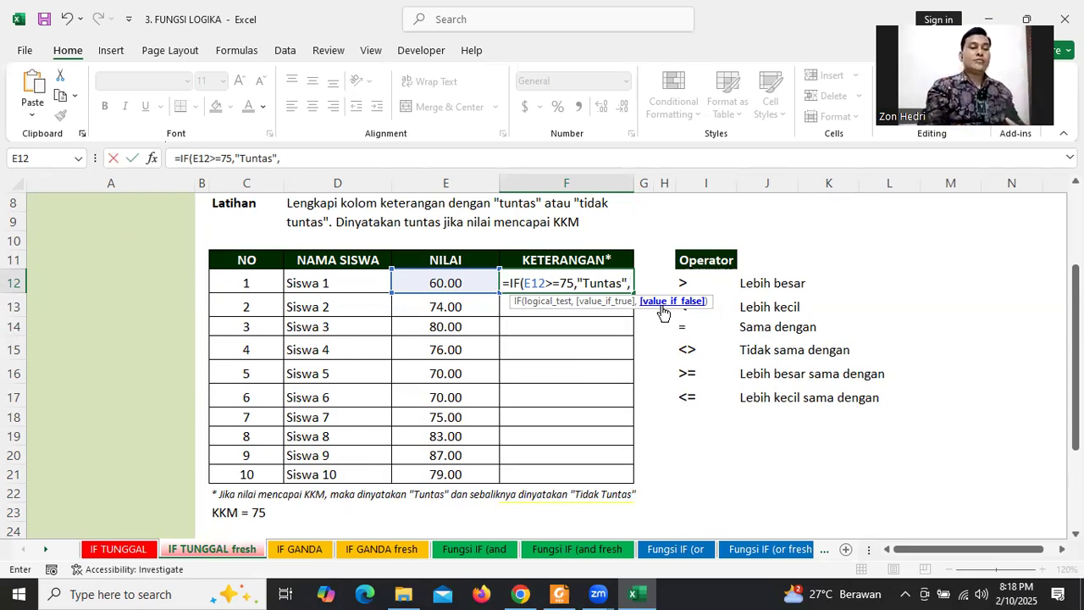
type("\"")
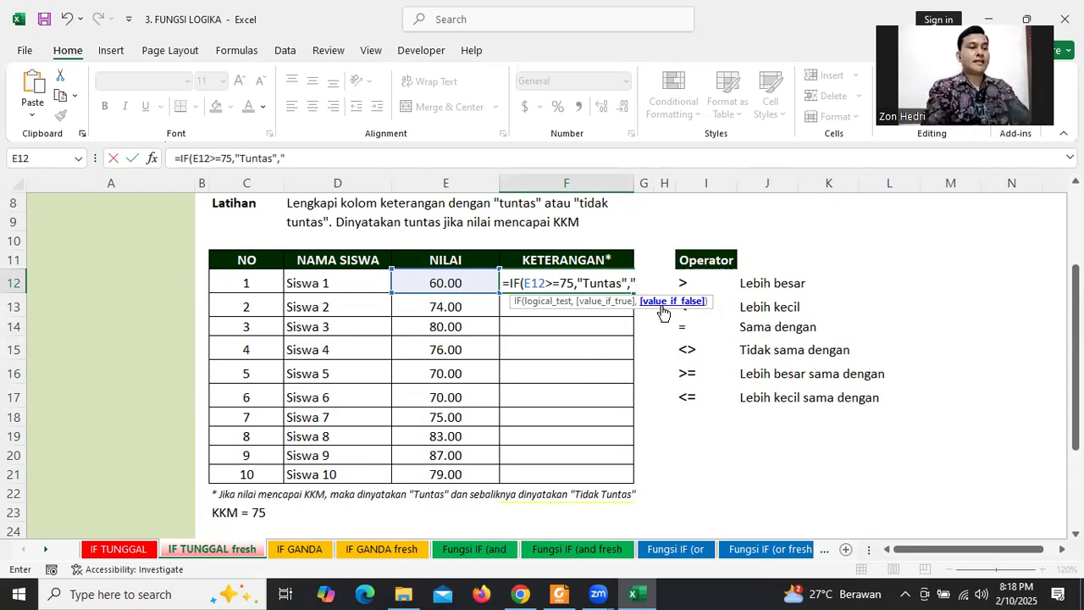
type("Ti")
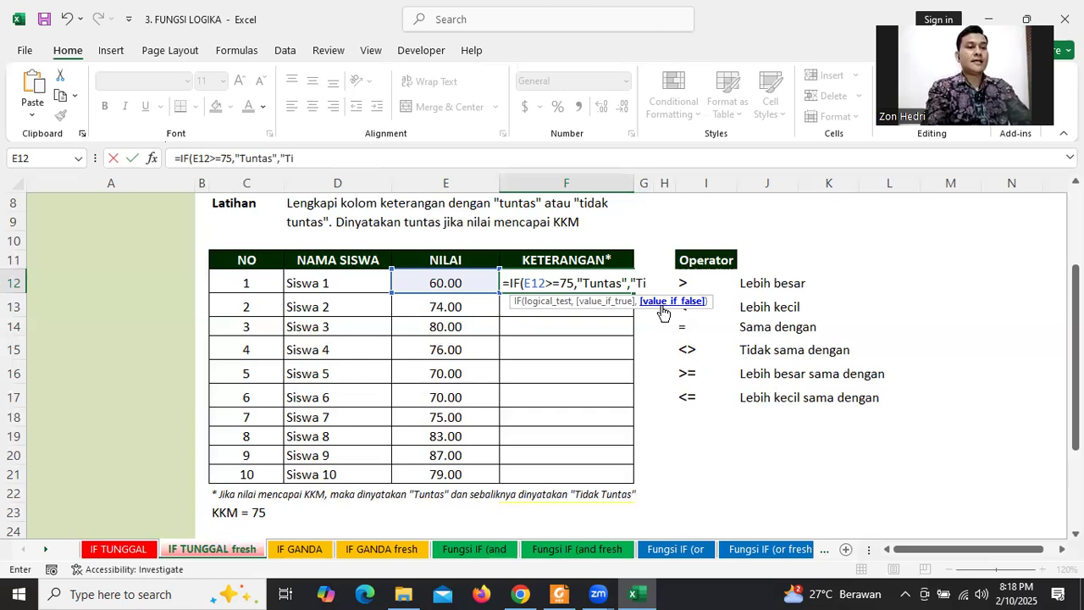
type("dak Tuntas\"")
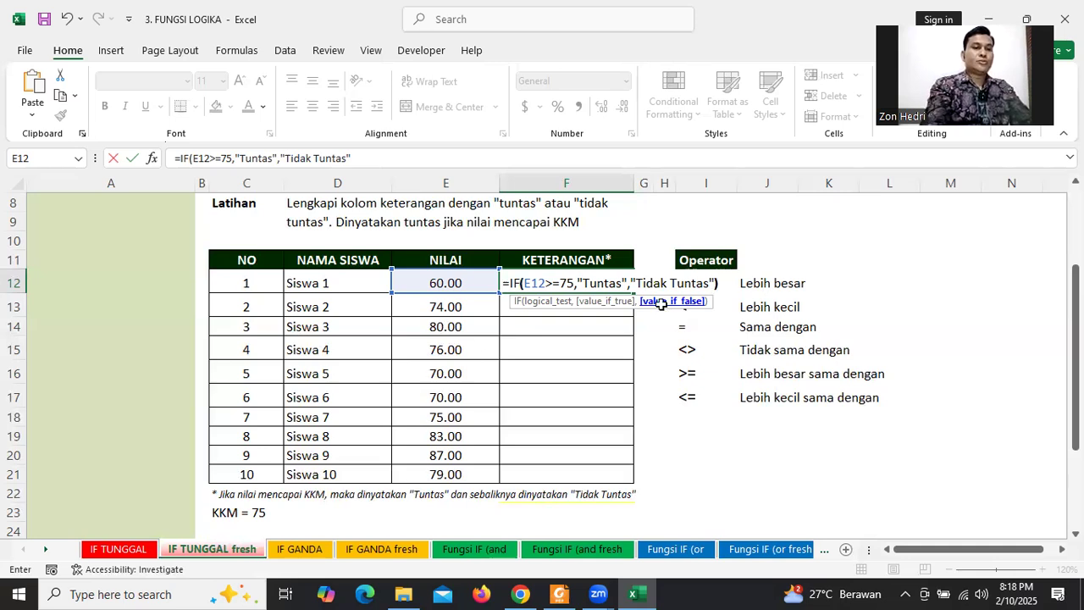
type(")")
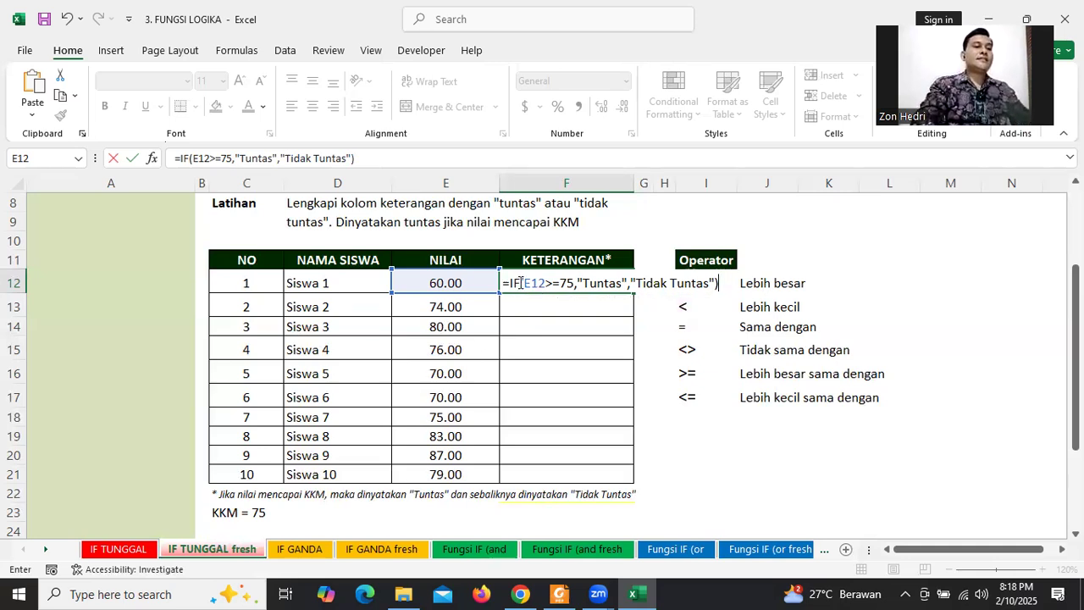
left_click_drag(523, 283, 575, 283)
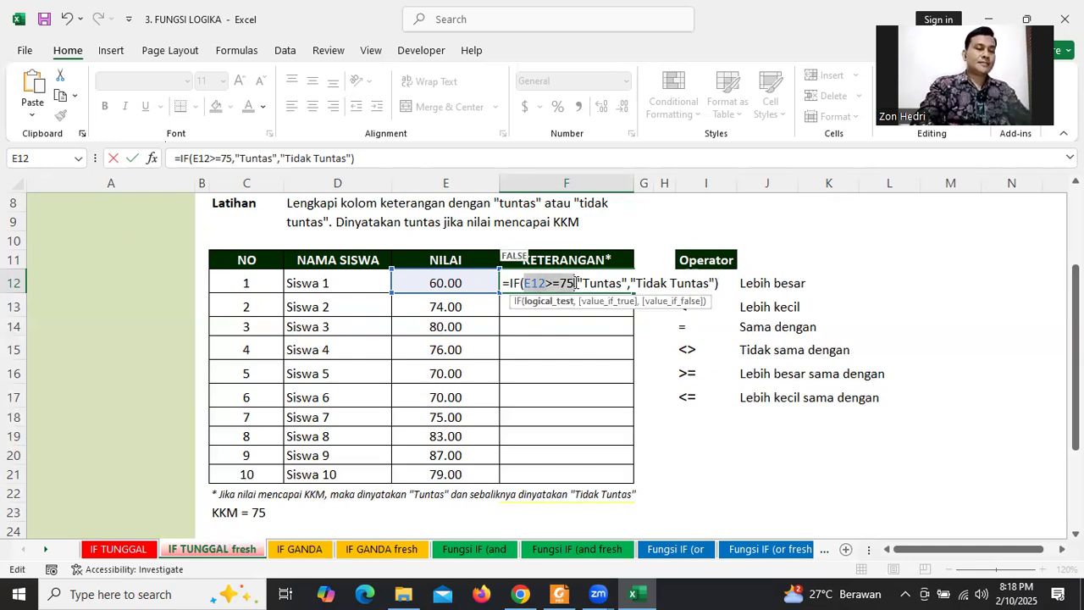
double_click(624, 283)
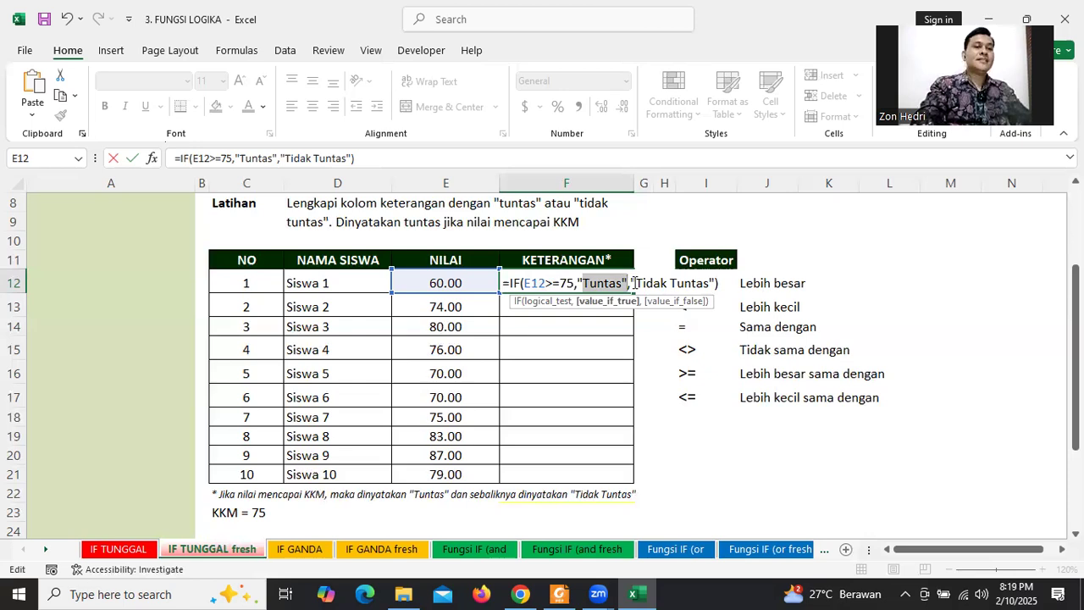
left_click_drag(636, 282, 693, 283)
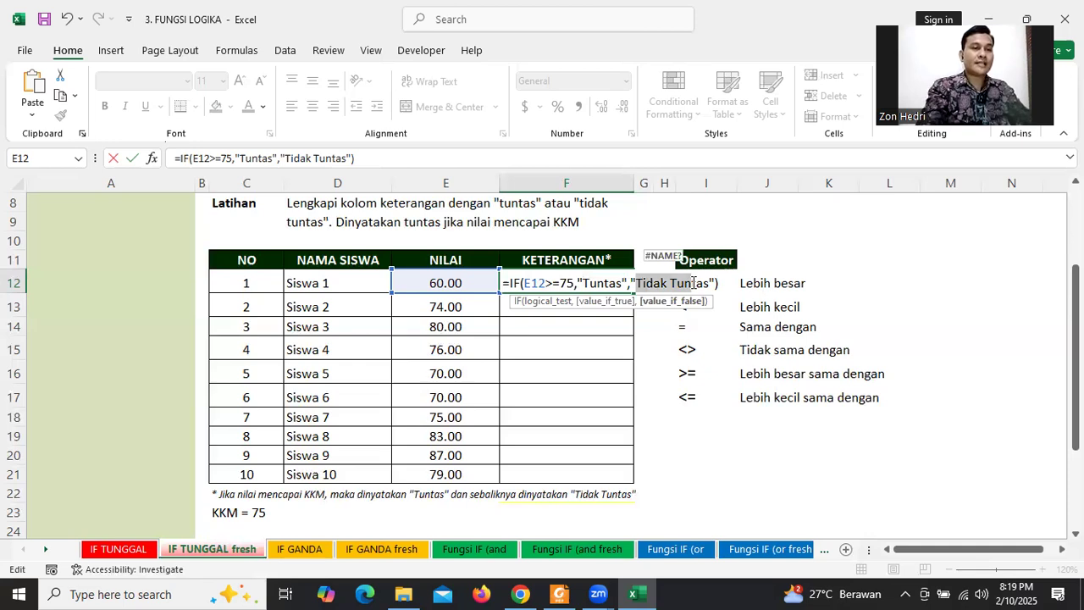
key("Return")
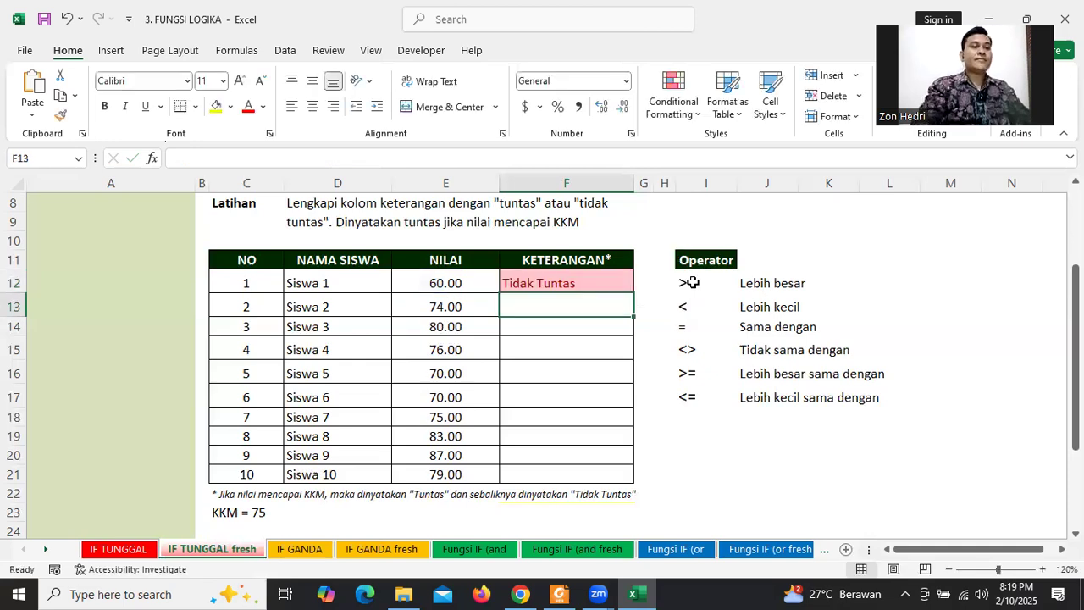
- Fill the IF formula from F12 down through F21 for all students and check the copied cells in the KETERANGAN column
left_click(551, 282)
left_click_drag(634, 293, 596, 477)
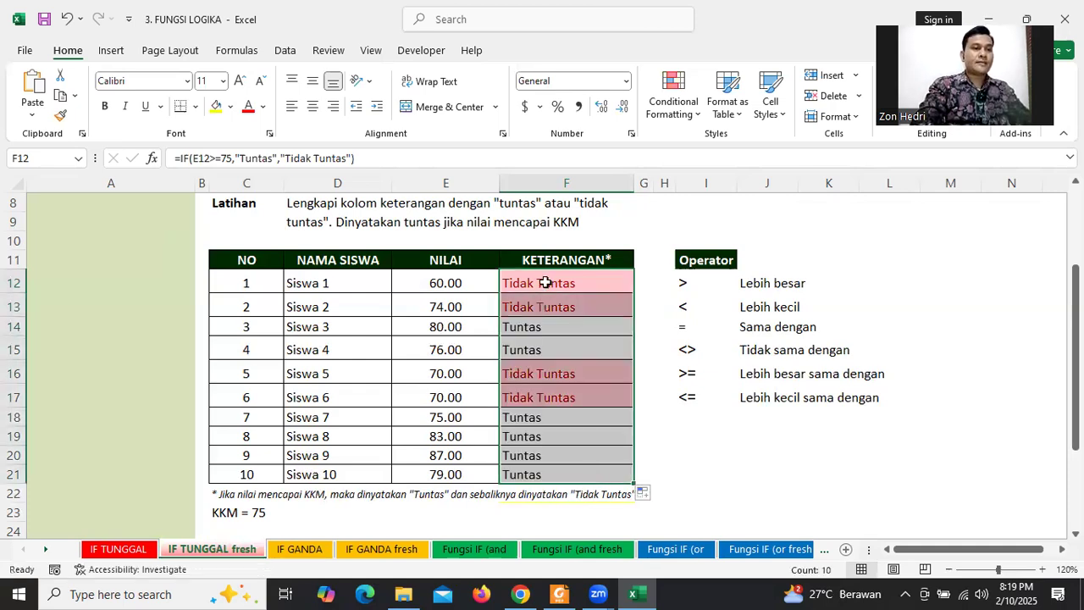
left_click(543, 308)
left_click(542, 372)
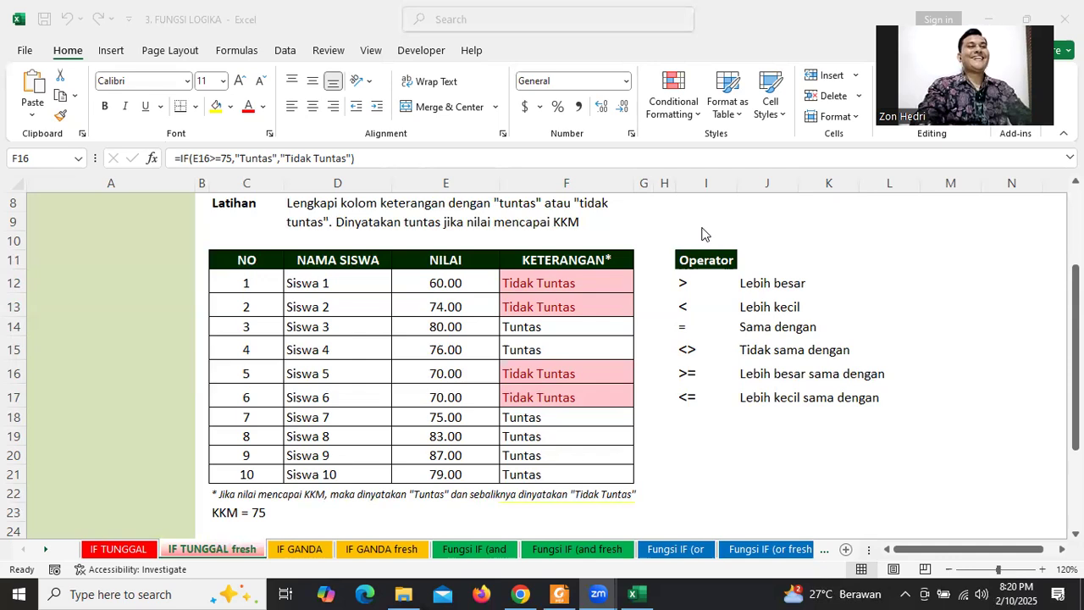
left_click(544, 280)
left_click_drag(544, 281, 544, 324)
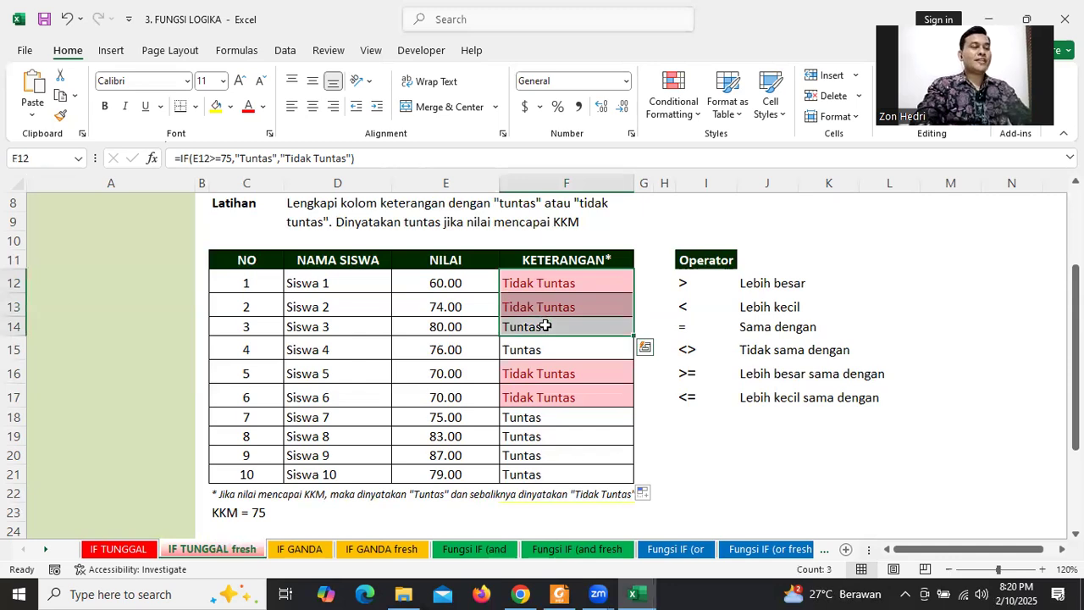
left_click(538, 283)
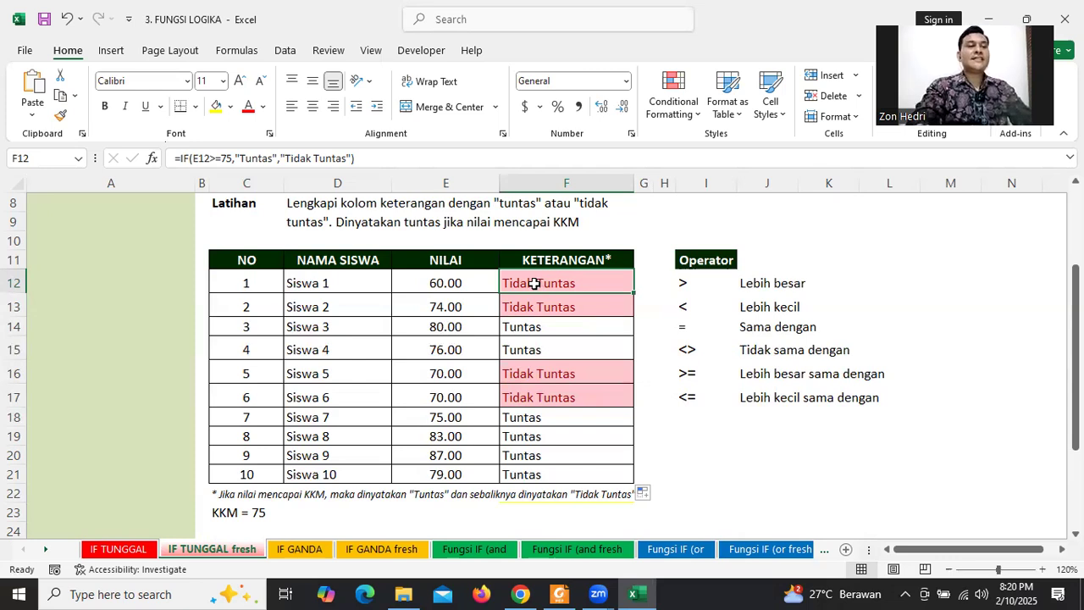
left_click(525, 327)
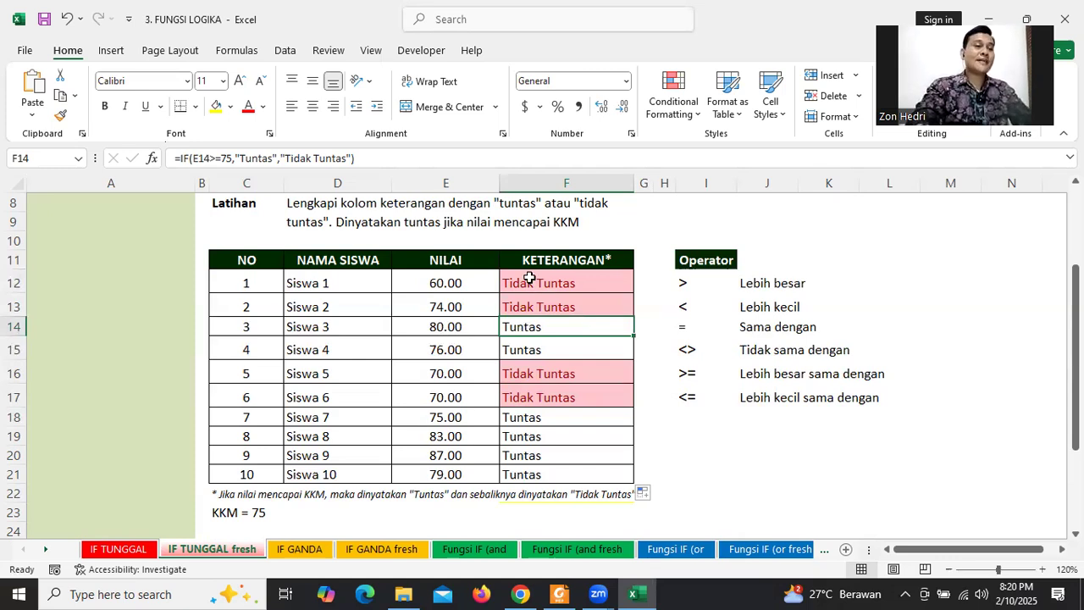
left_click_drag(527, 280, 525, 468)
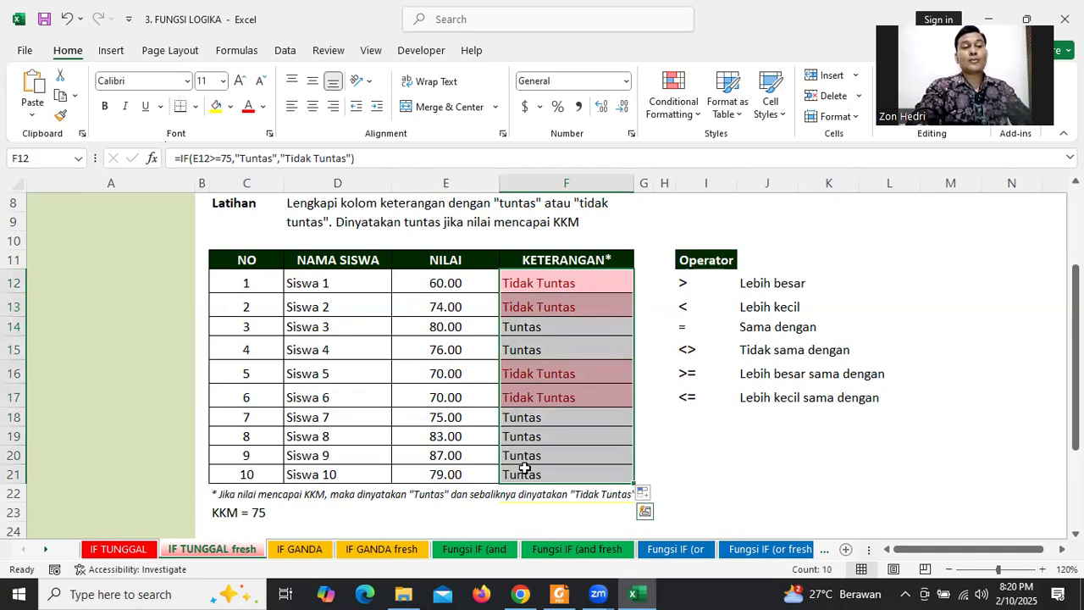
- Start a Greater Than conditional formatting rule on the NILAI scores E12:E21 with 80 as the threshold
left_click(424, 351)
left_click_drag(424, 279, 435, 475)
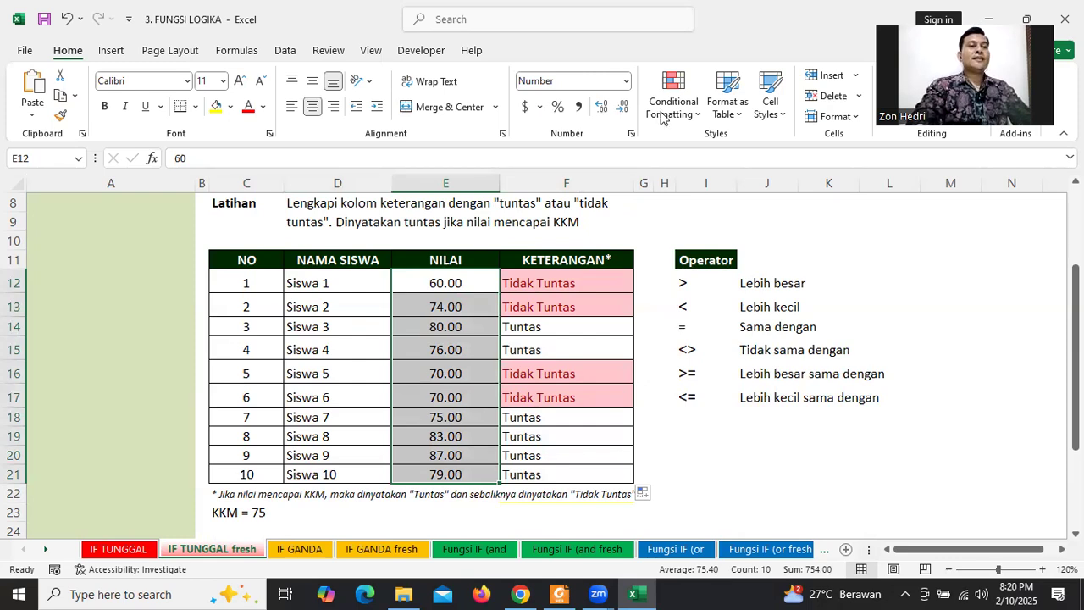
left_click(700, 119)
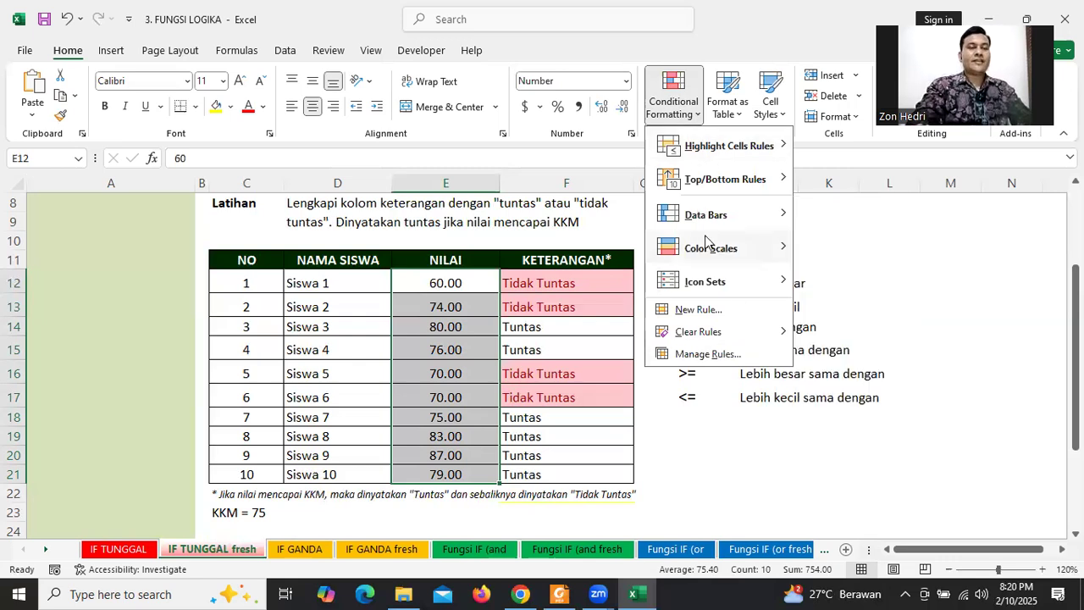
mouse_move(709, 168)
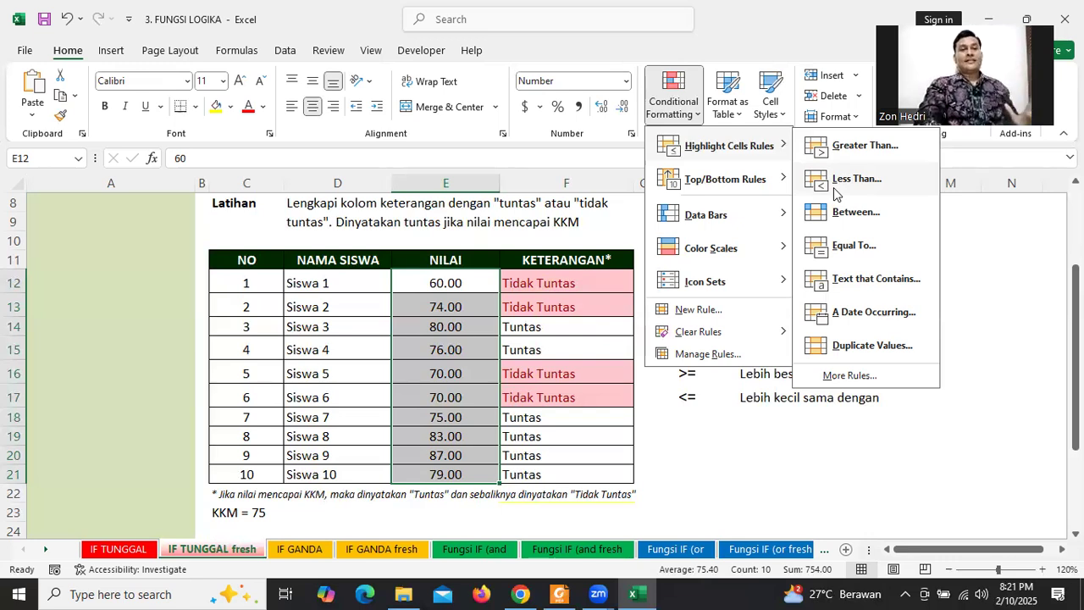
left_click(857, 141)
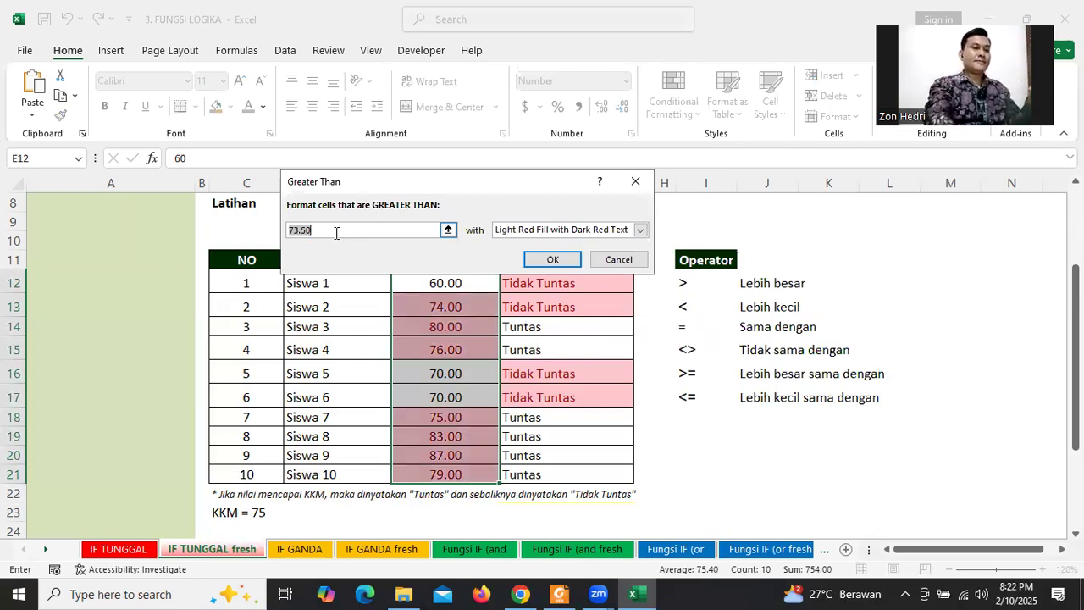
type("80")
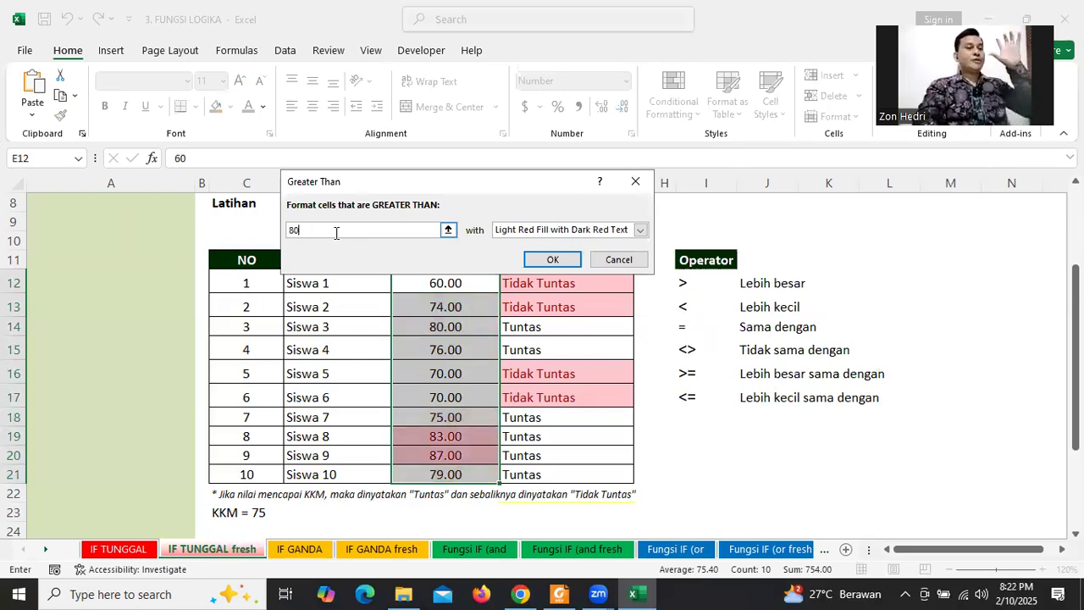
- Try Yellow Fill with Dark Yellow Text for the greater-than-80 rule, then give it a custom format with a blue fill
left_click(640, 230)
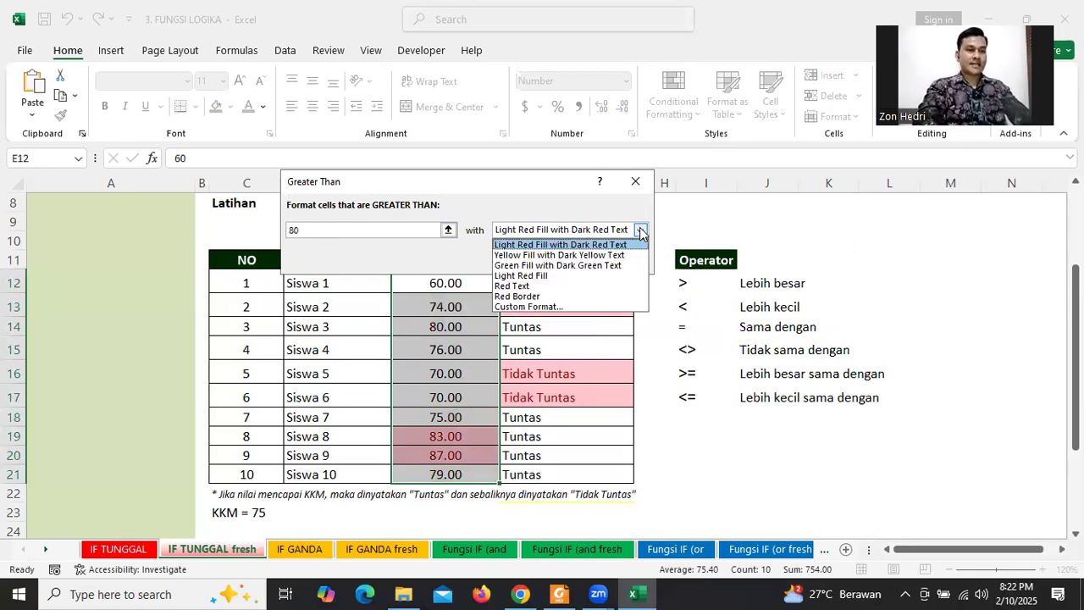
left_click(591, 256)
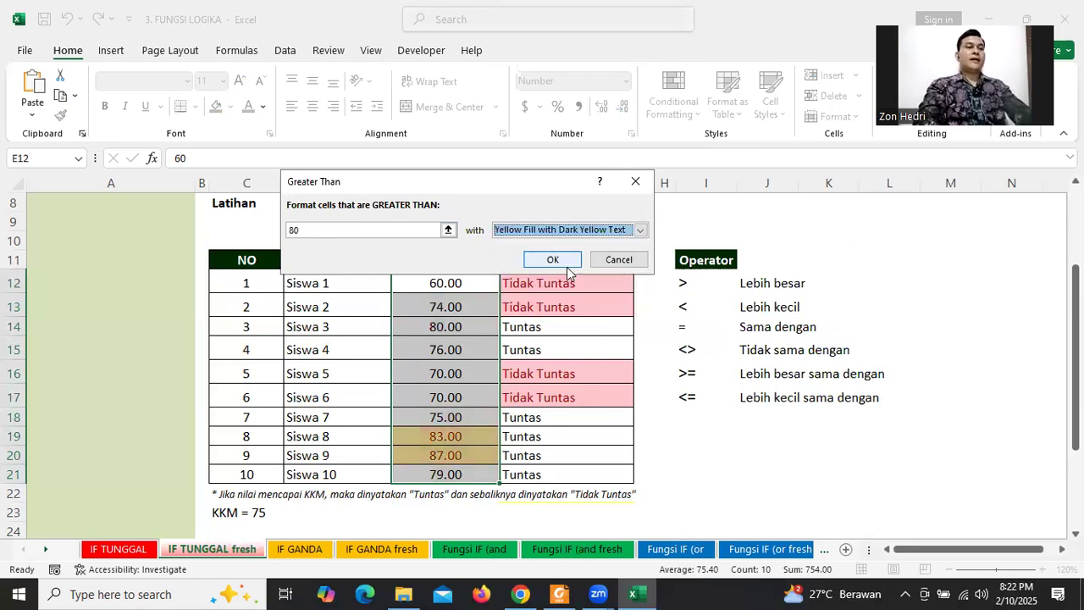
left_click(640, 231)
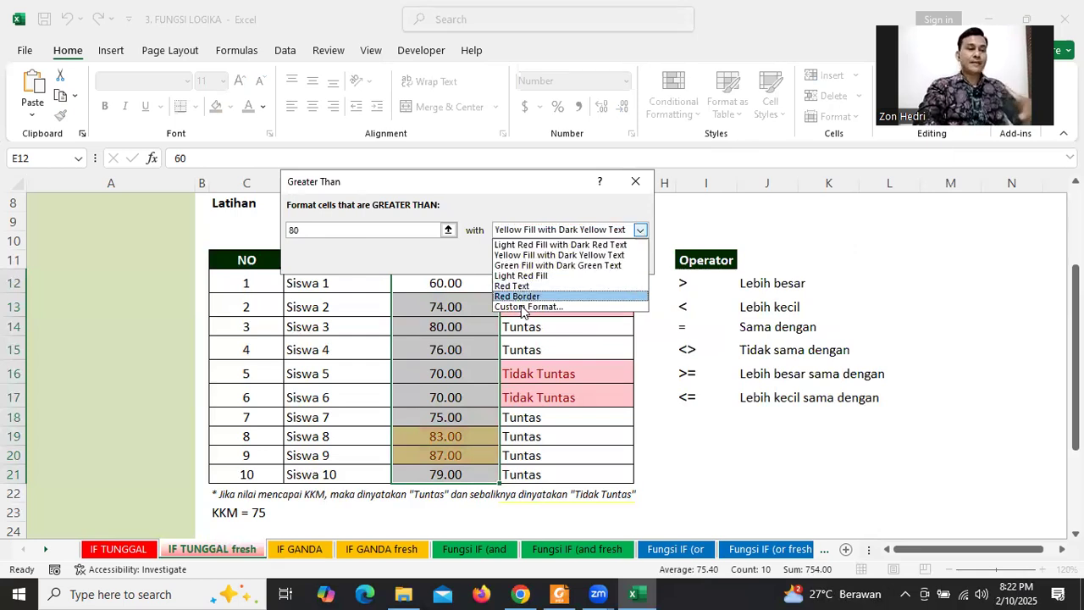
left_click(522, 308)
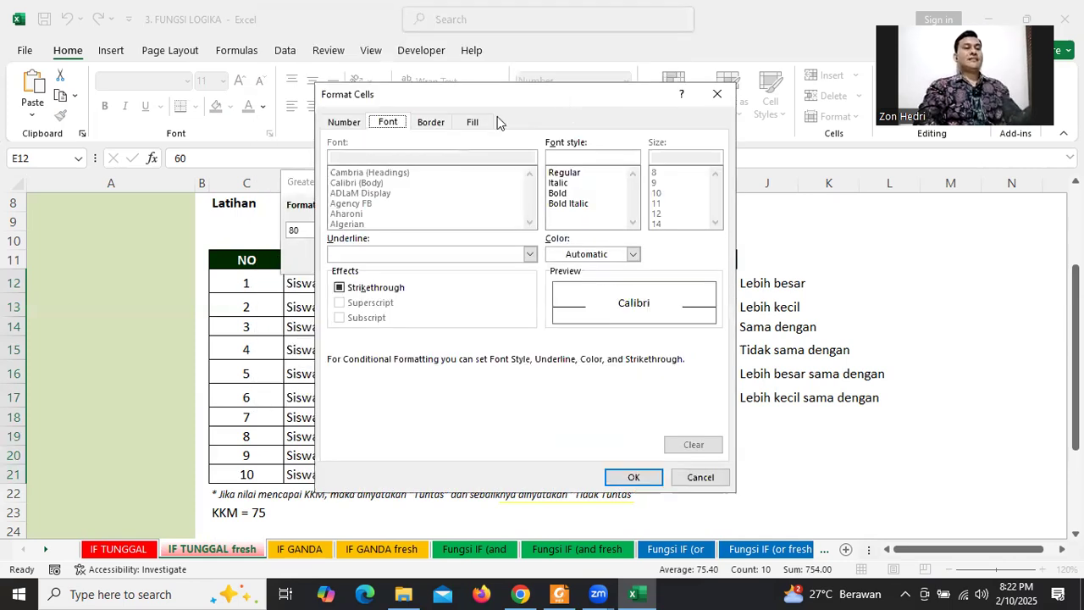
left_click(472, 124)
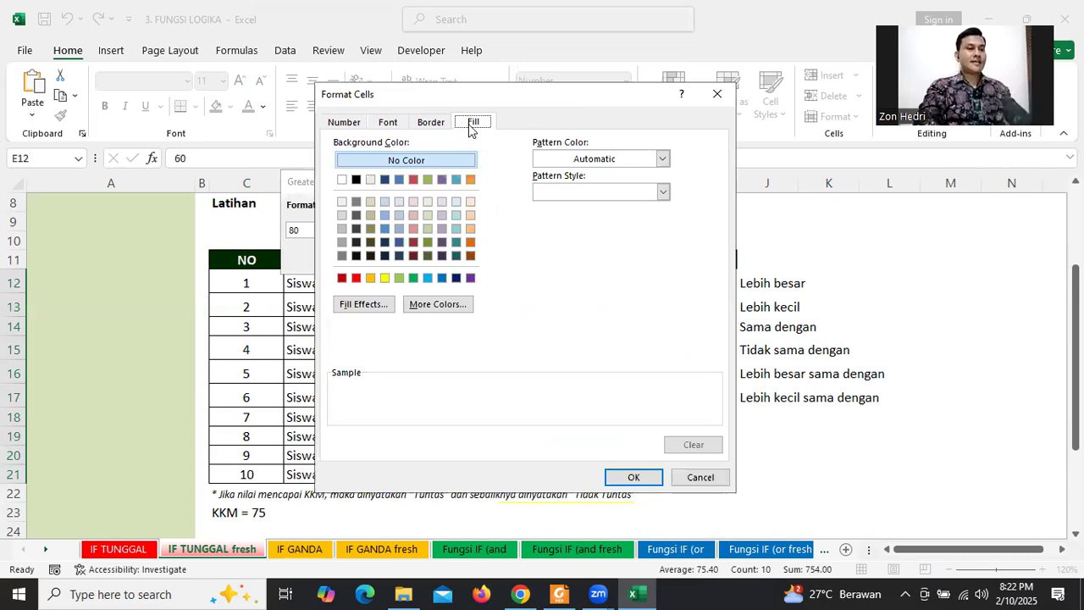
left_click(442, 277)
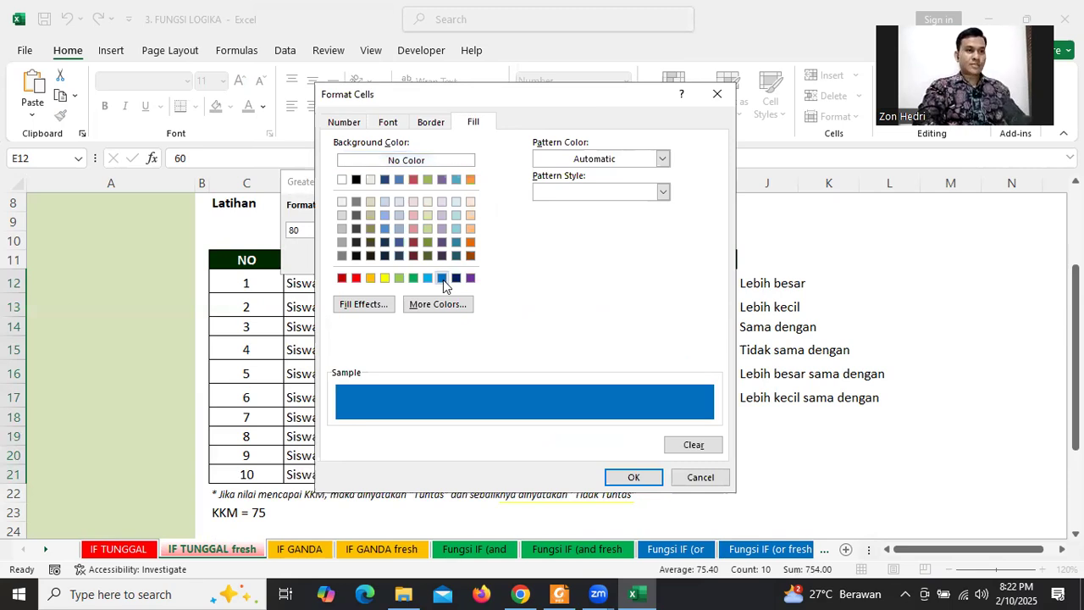
- Make the custom format's font bold and white, and apply the greater-than-80 rule to the NILAI scores
left_click(430, 124)
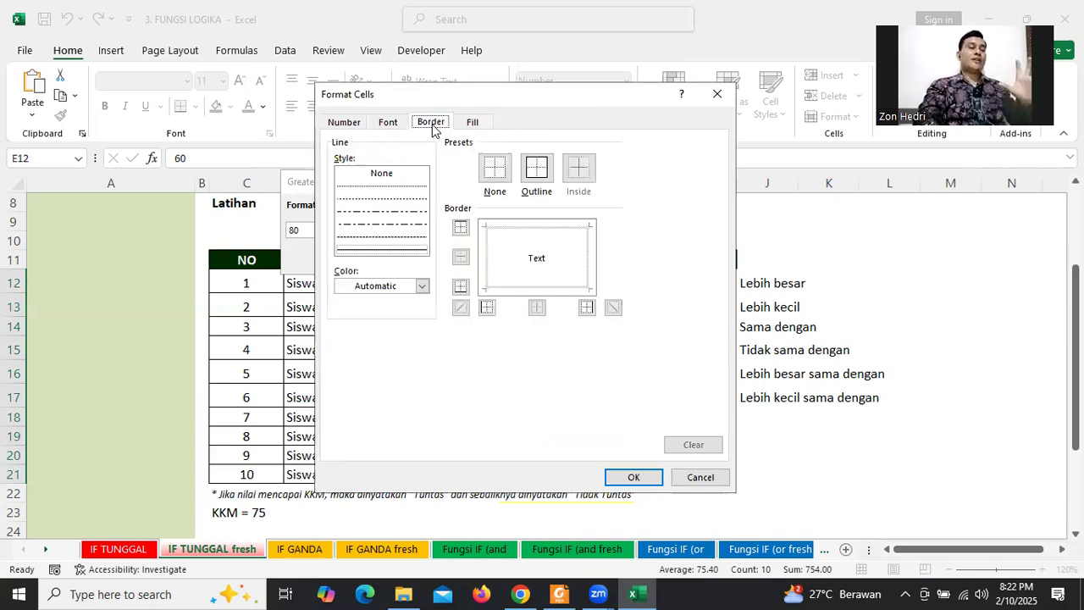
left_click(388, 124)
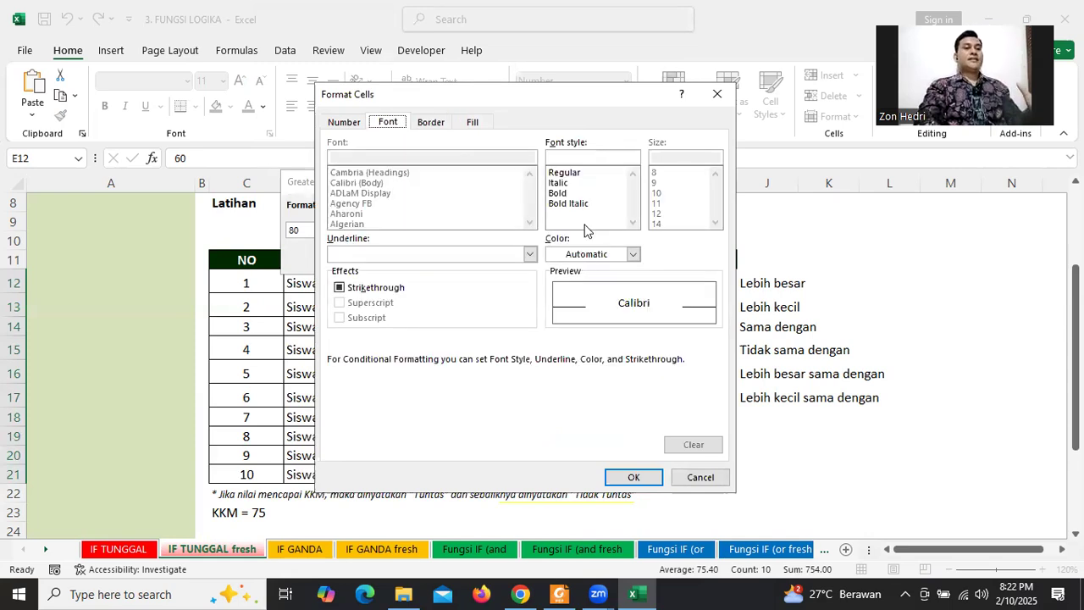
left_click(559, 194)
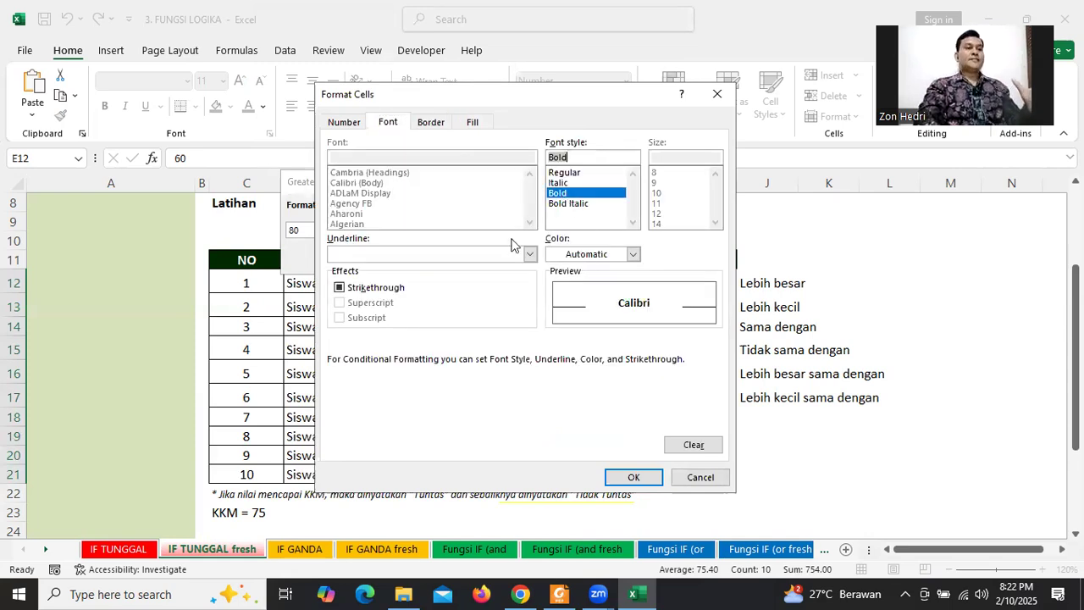
left_click(633, 255)
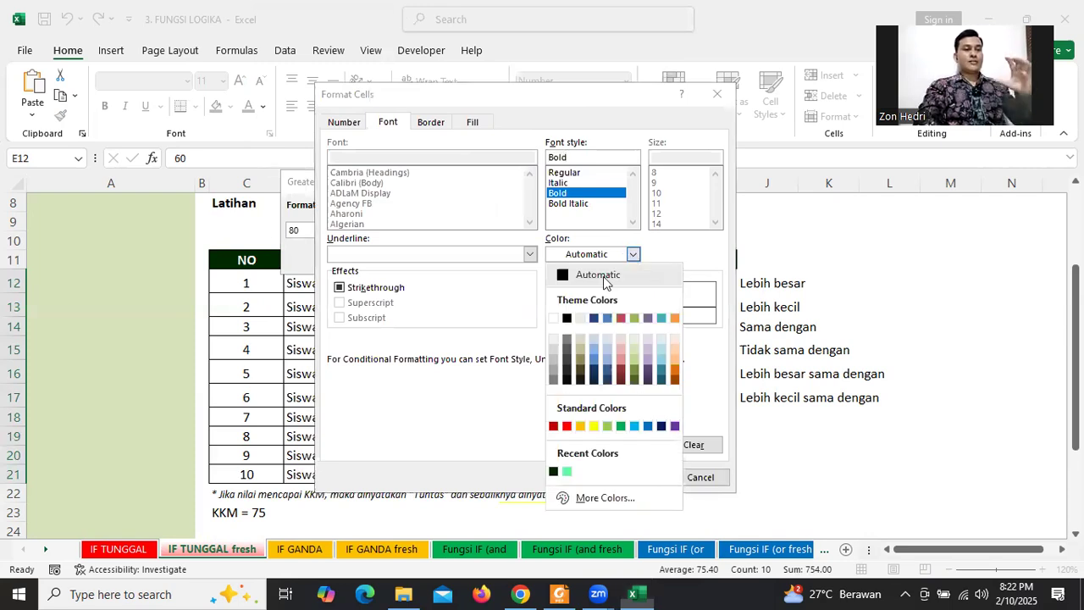
left_click(556, 326)
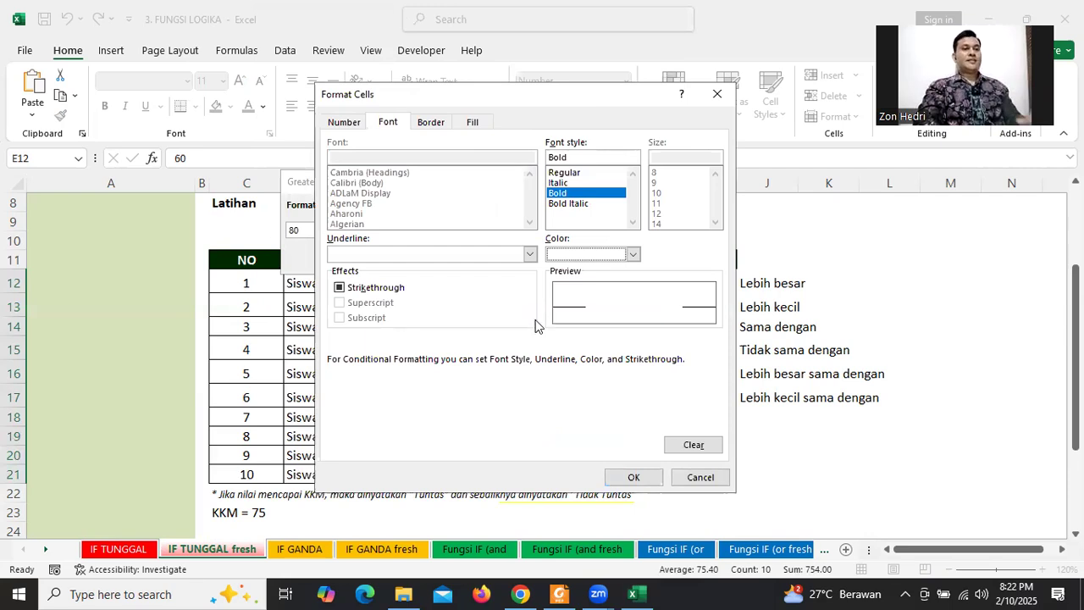
left_click(630, 480)
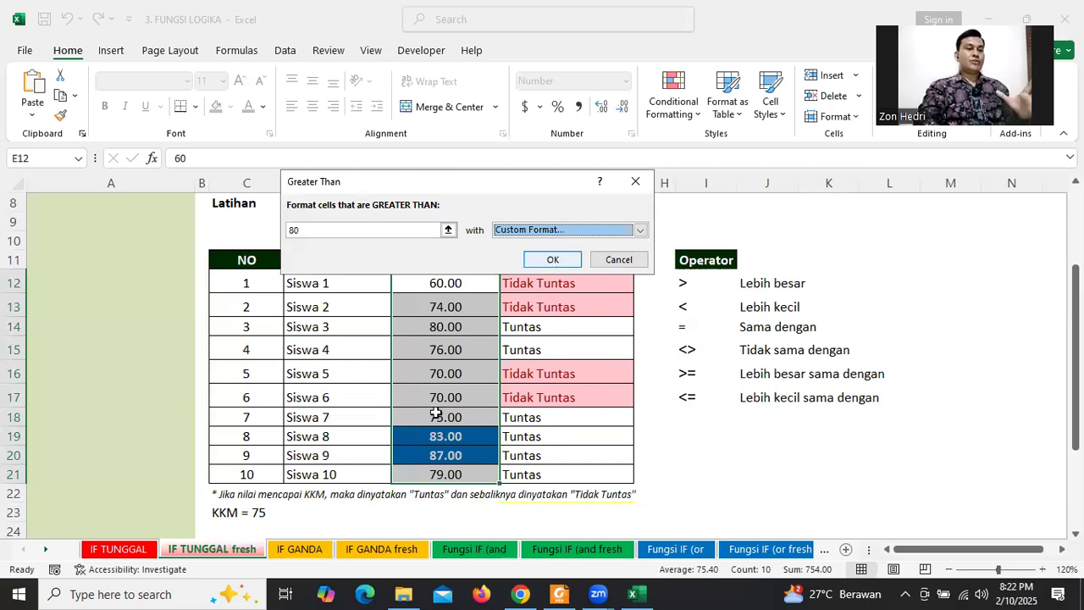
key("Return")
- Test the rule by changing Siswa 2's NILAI in E13 to 80 and then to 82
left_click(432, 450)
left_click(425, 305)
type("80")
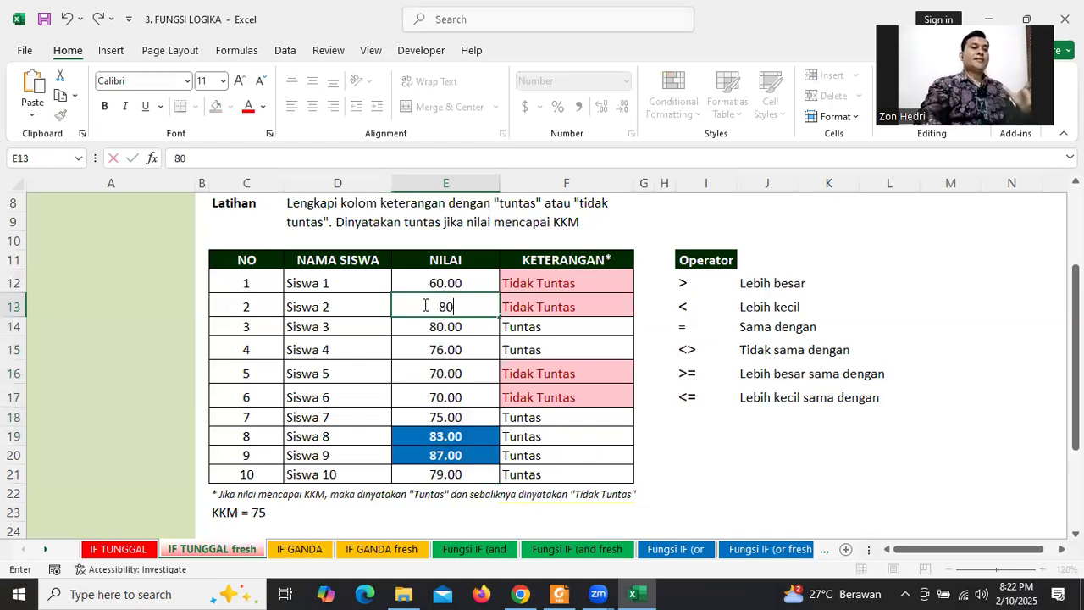
left_click(772, 471)
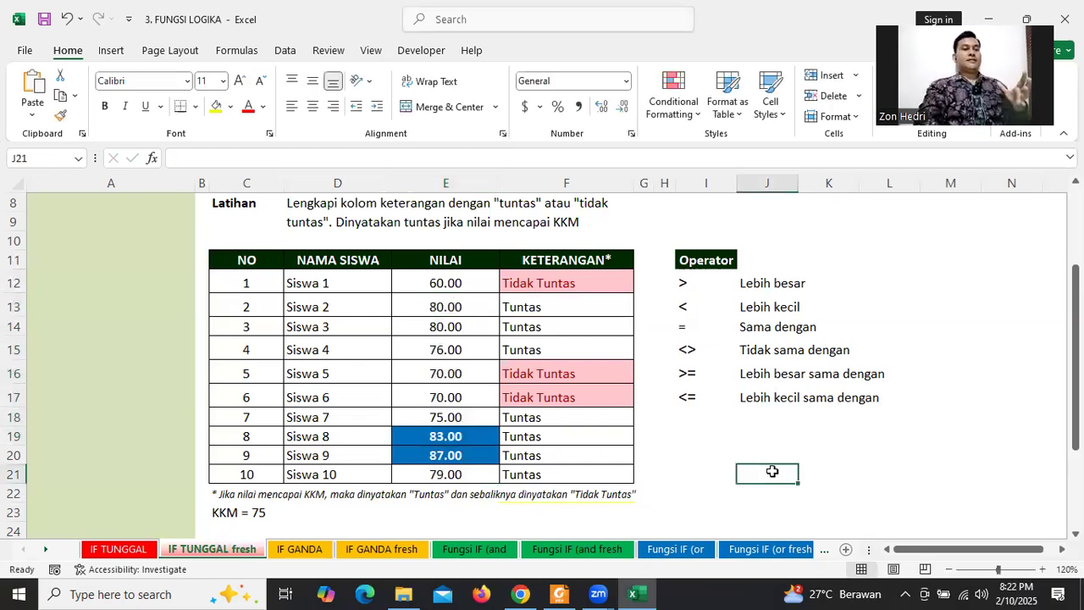
left_click(451, 312)
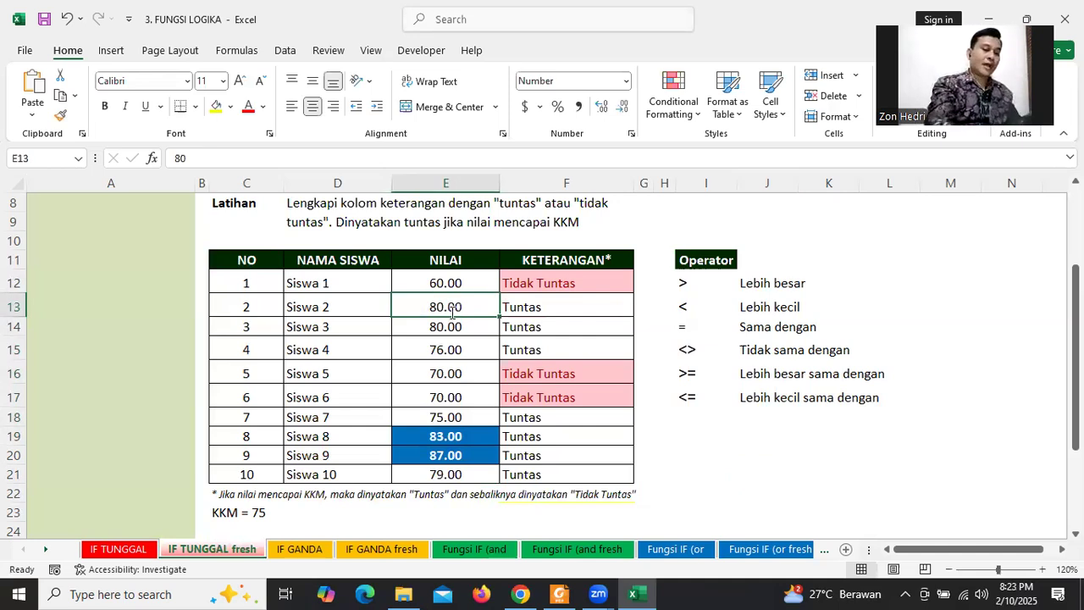
type("82")
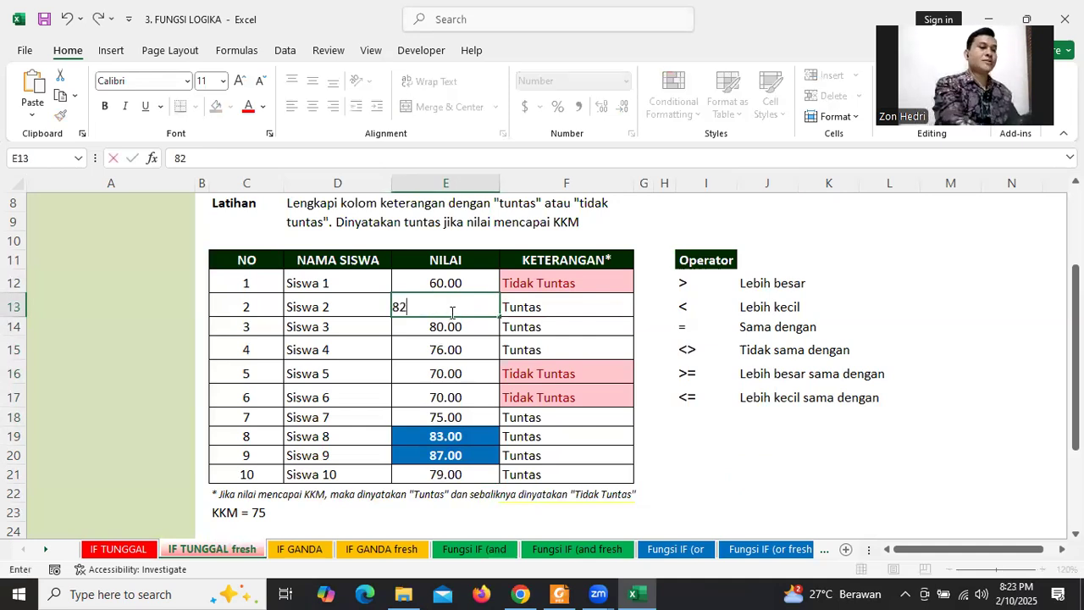
left_click(438, 388)
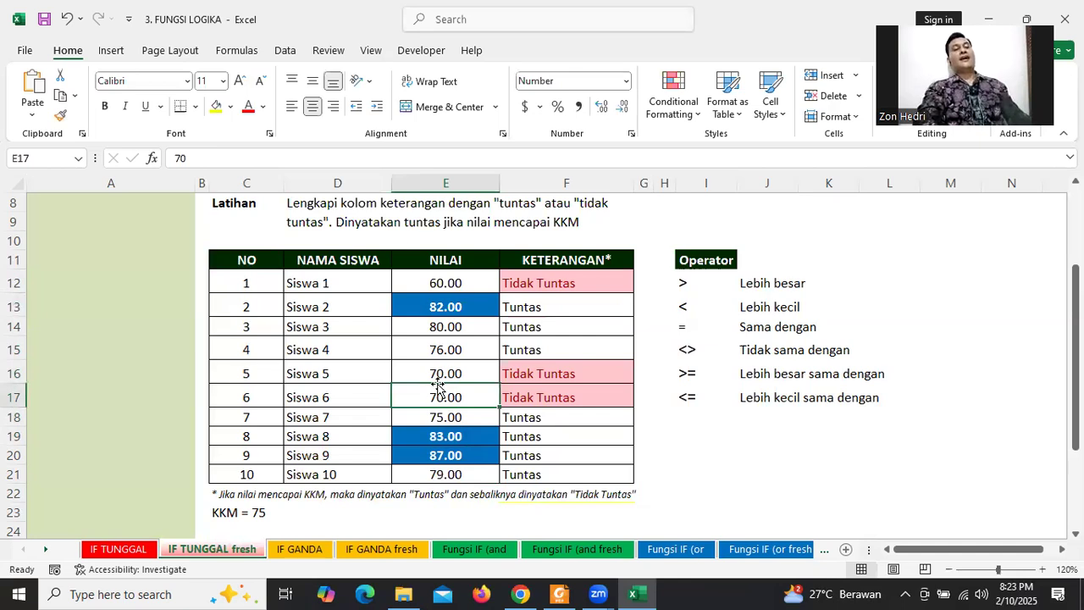
- Start a Less Than conditional formatting rule on the NILAI scores E12:E21 with 75 as the threshold
left_click_drag(442, 282, 444, 474)
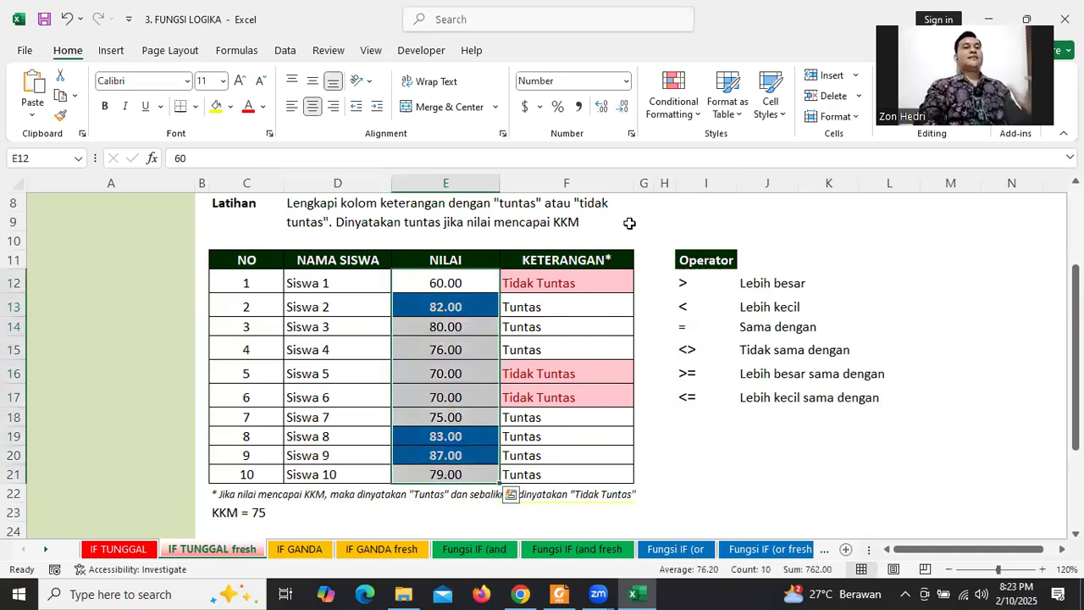
left_click(698, 119)
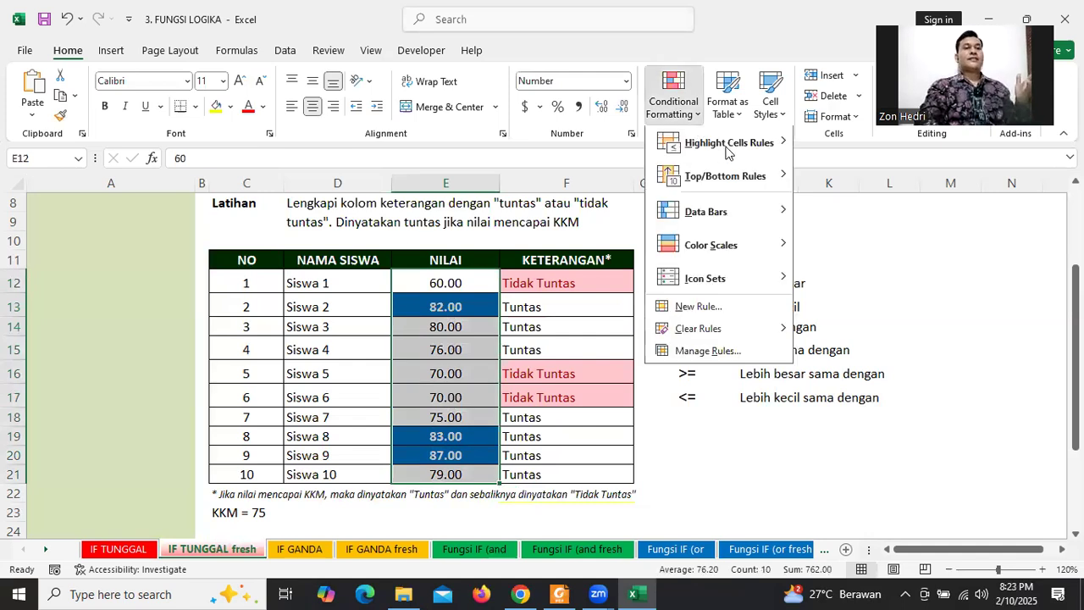
mouse_move(726, 148)
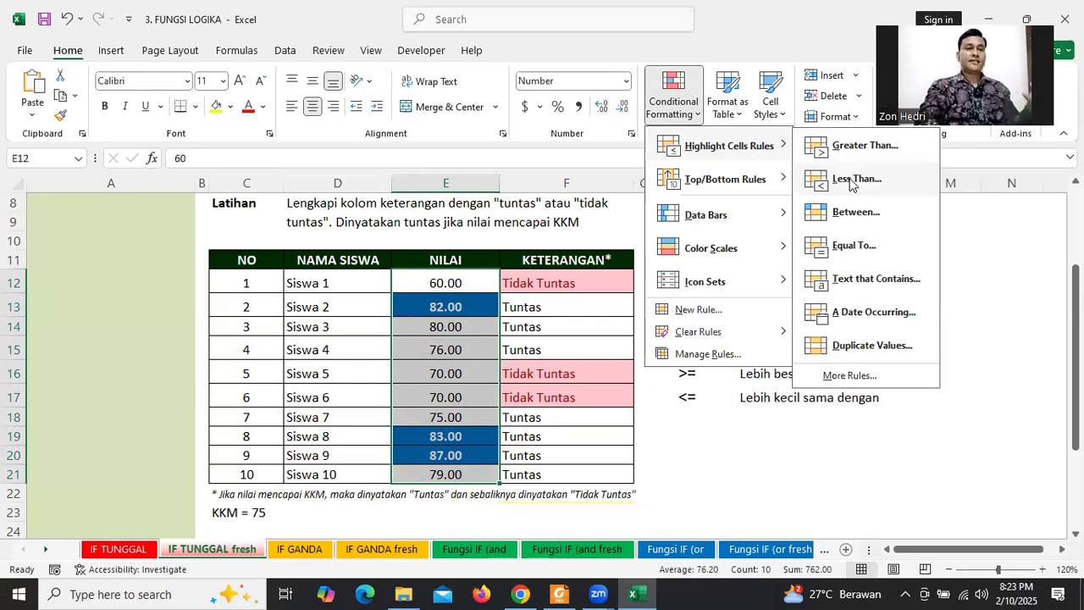
left_click(853, 185)
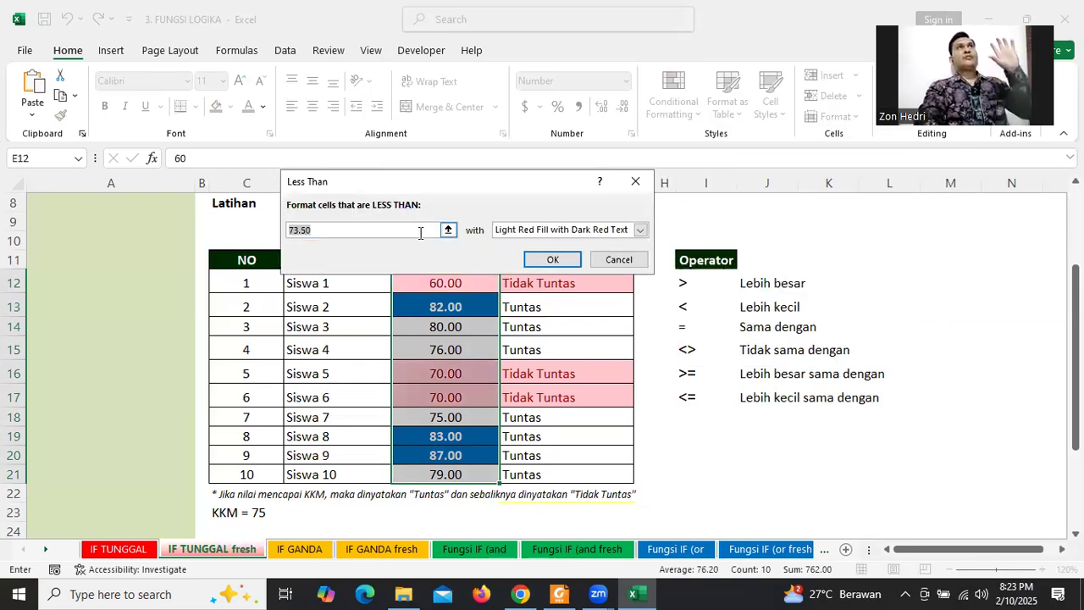
type("7")
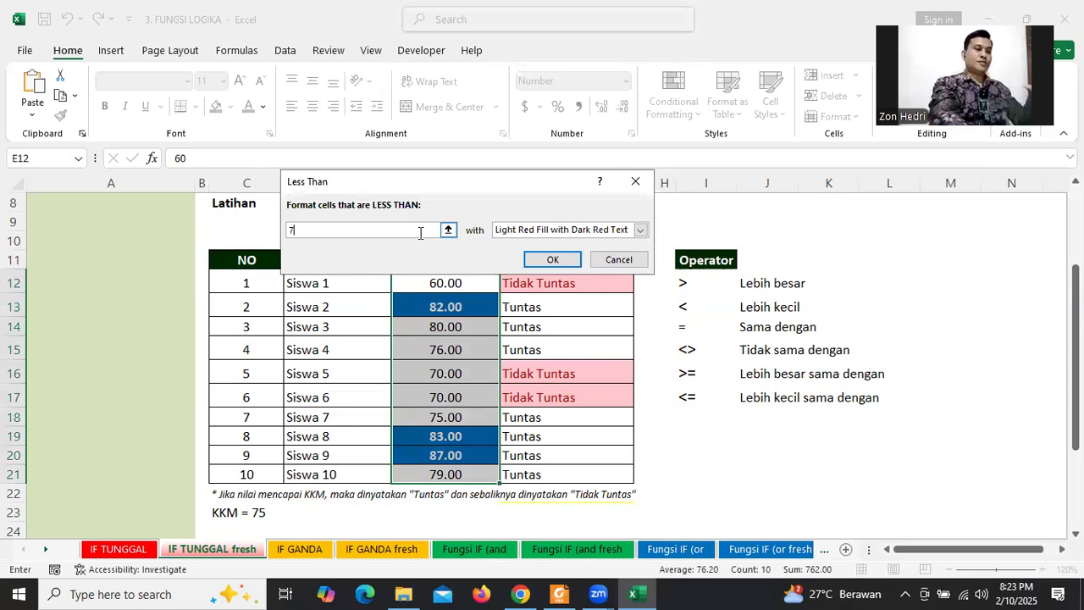
type("5")
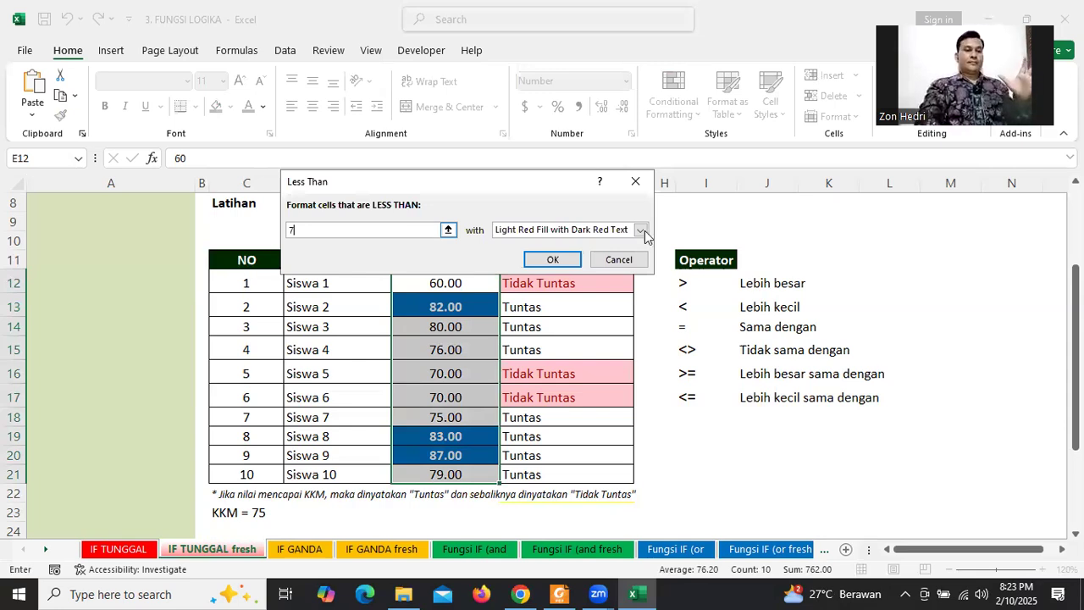
- Give the less-than-75 rule a custom format with red fill and white font, and apply it to the NILAI scores
left_click(640, 229)
left_click(508, 307)
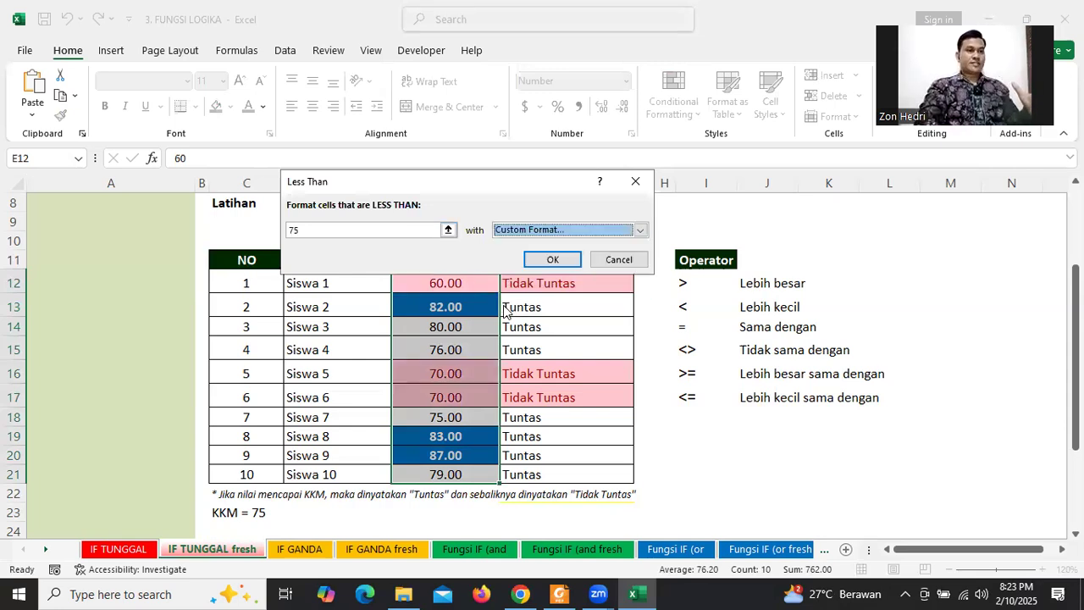
left_click(418, 41)
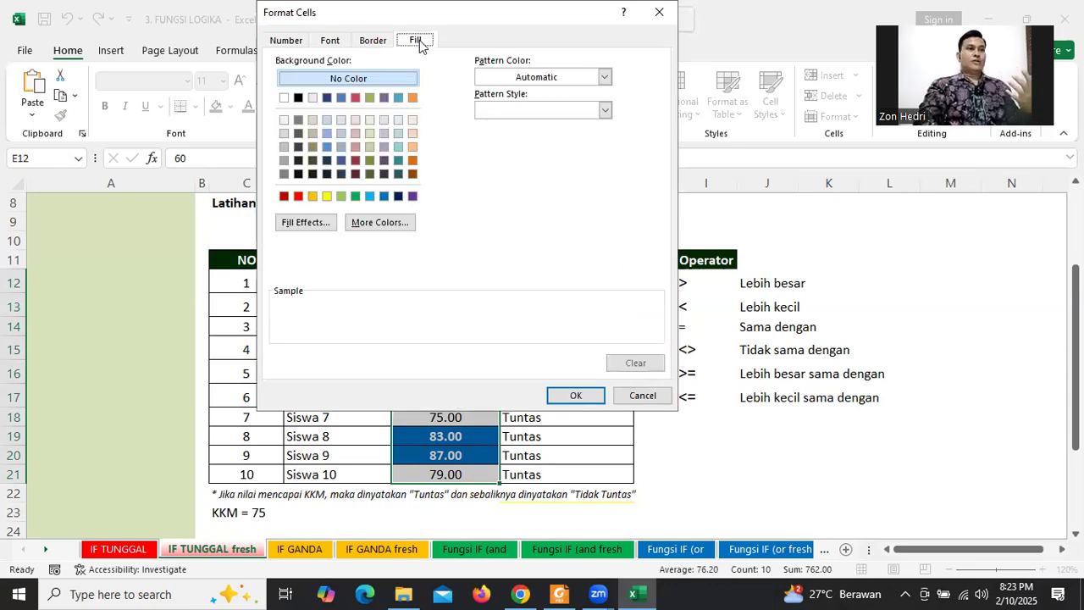
left_click(298, 197)
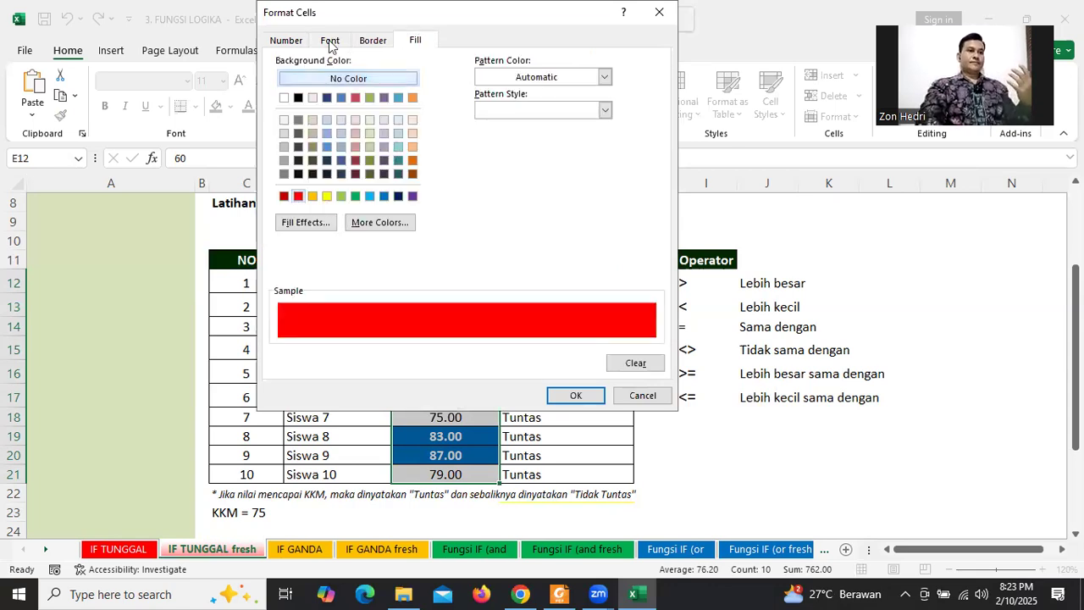
left_click(329, 41)
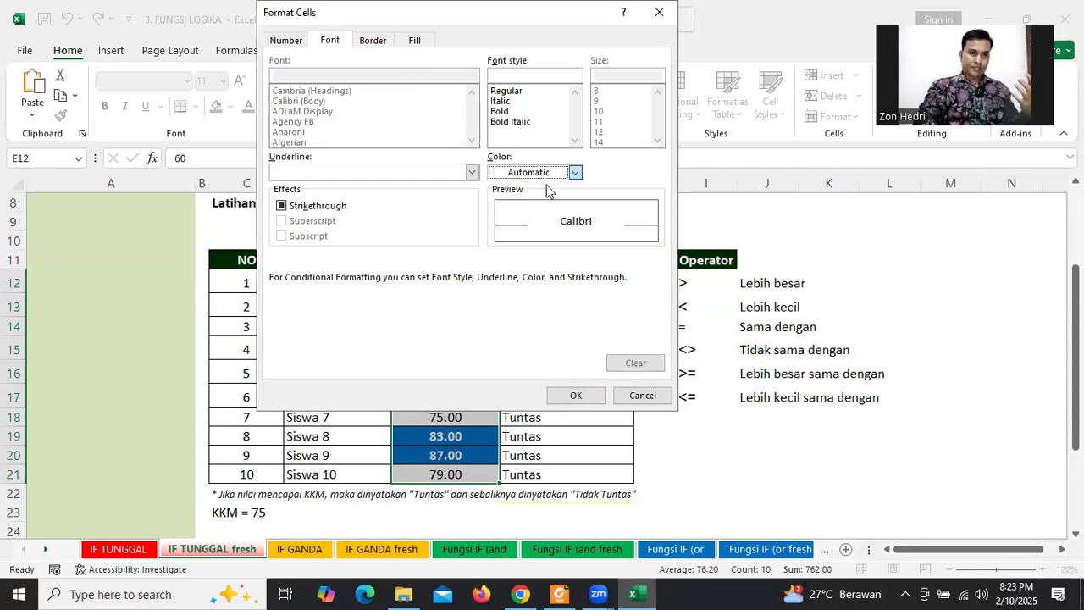
left_click(574, 172)
left_click(499, 242)
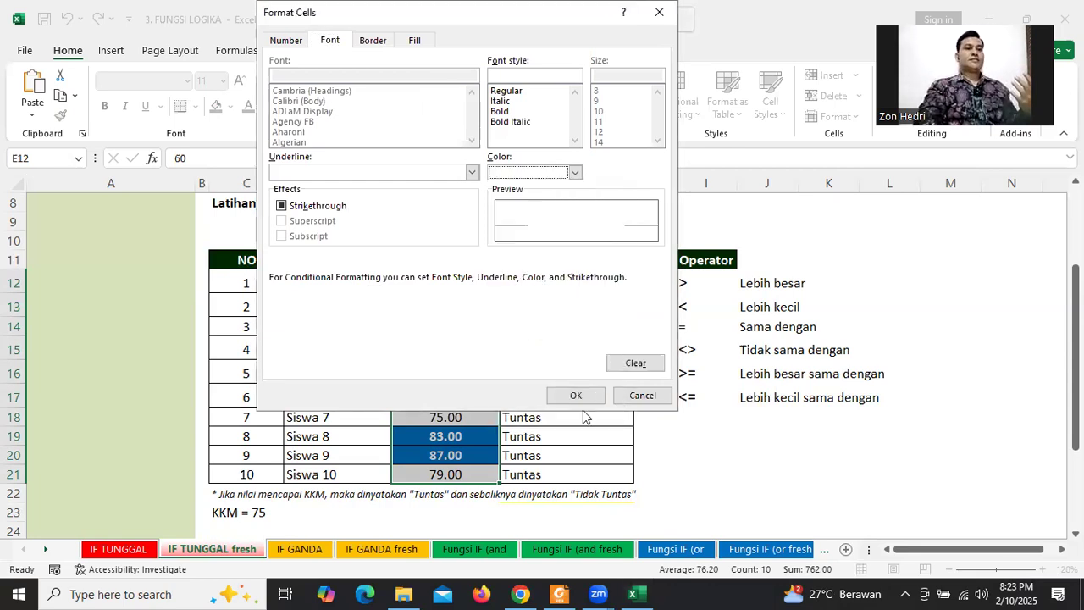
left_click(570, 399)
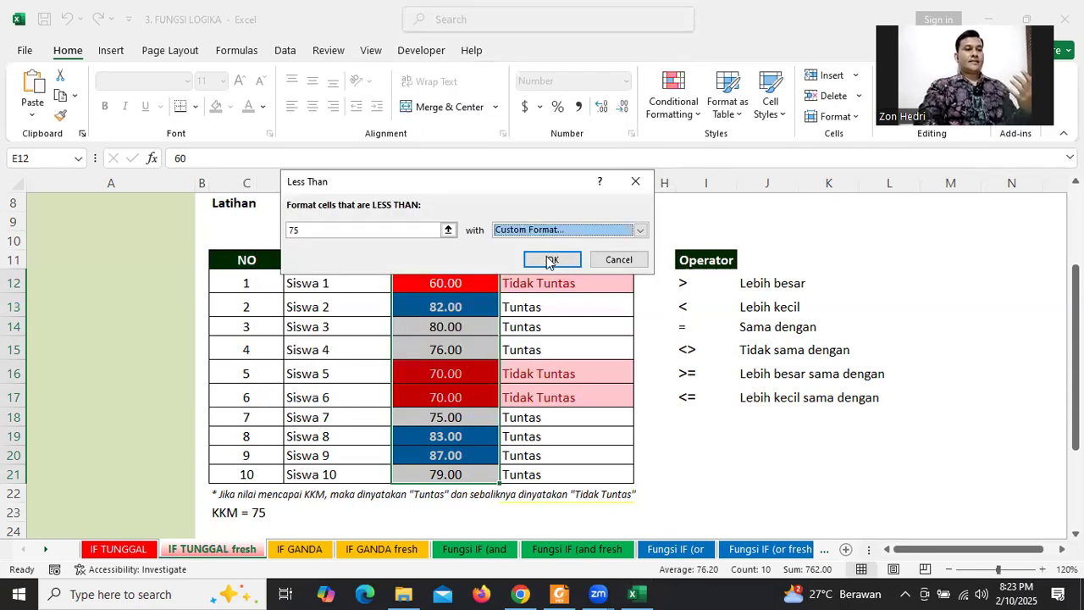
left_click(549, 261)
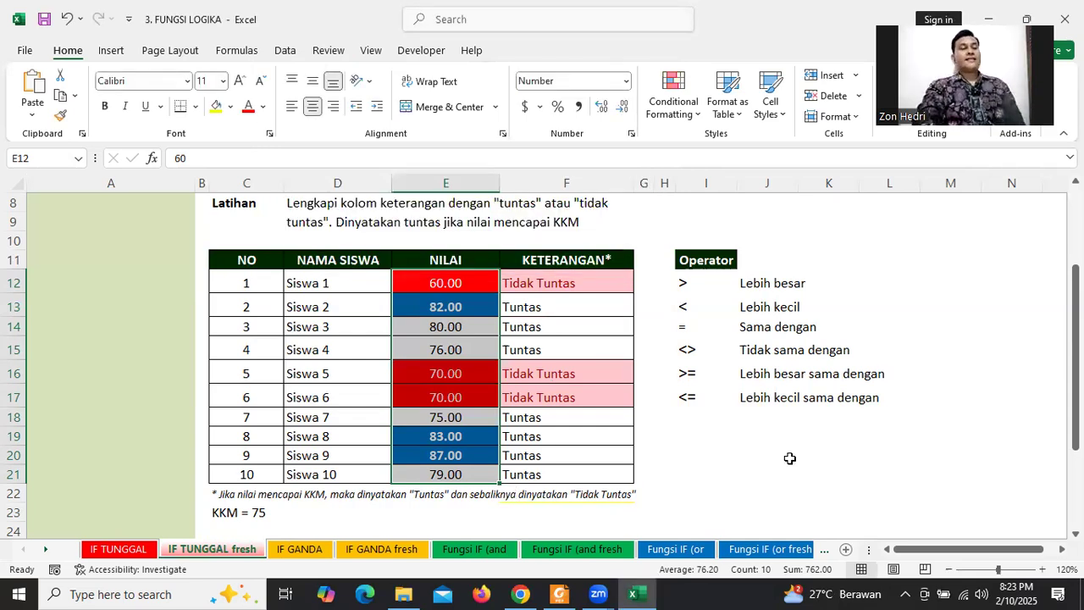
left_click(698, 117)
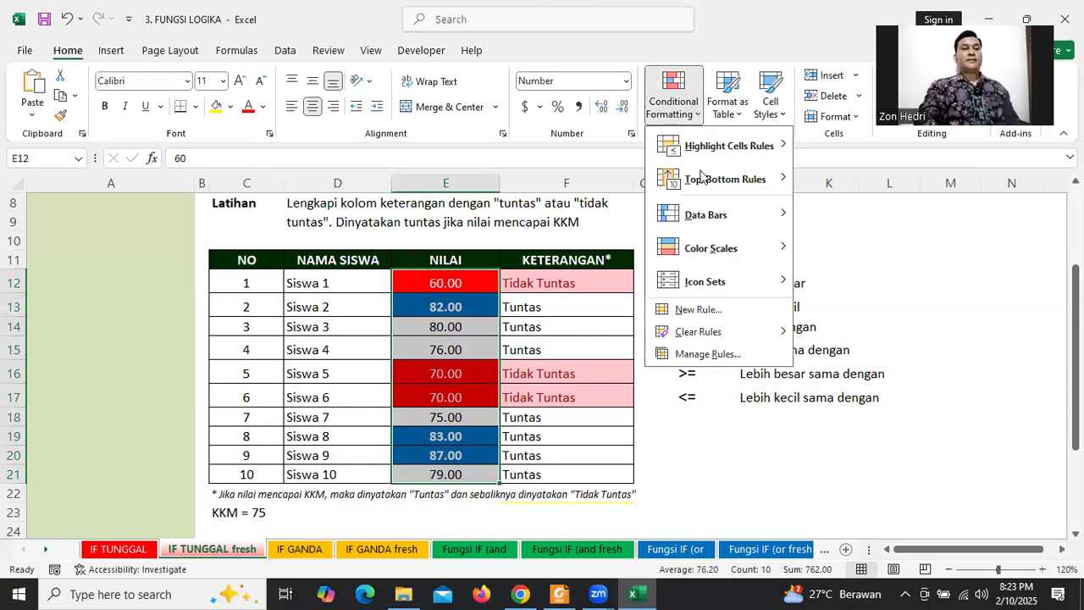
mouse_move(768, 214)
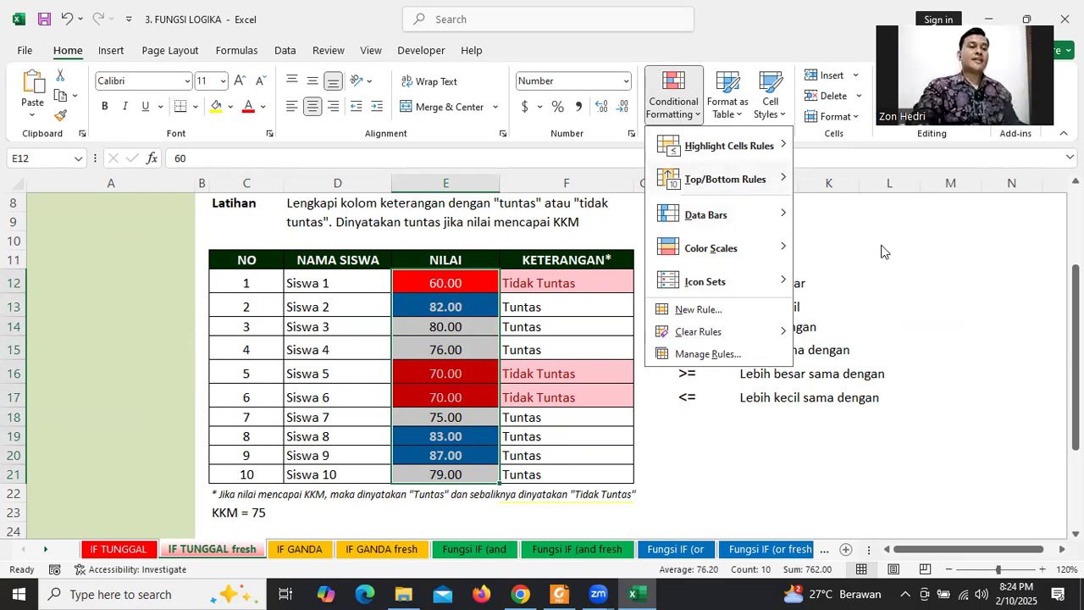
mouse_move(720, 179)
left_click(986, 298)
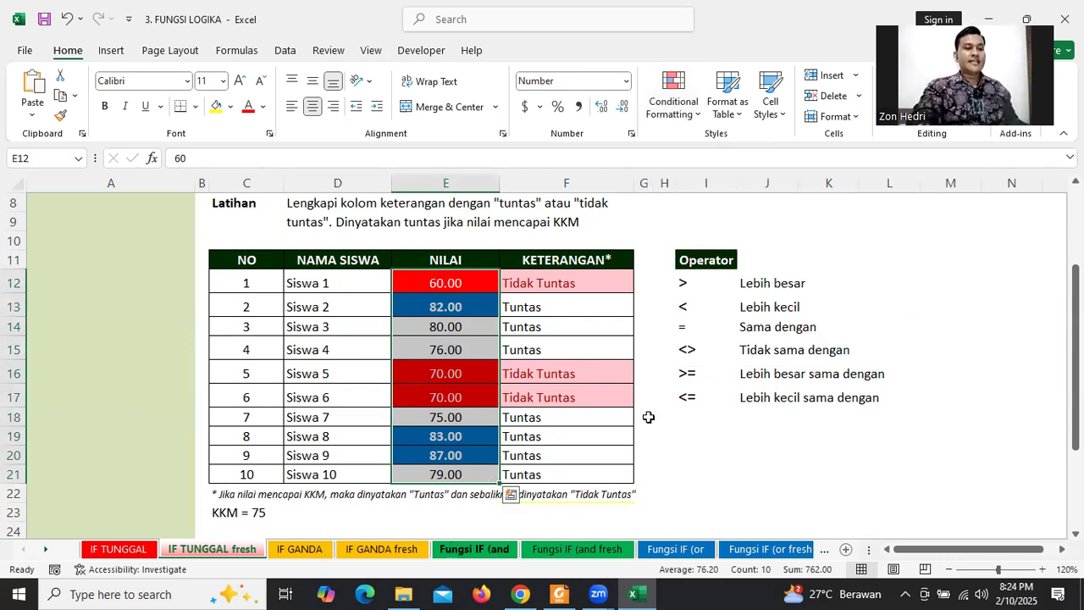
left_click(474, 498)
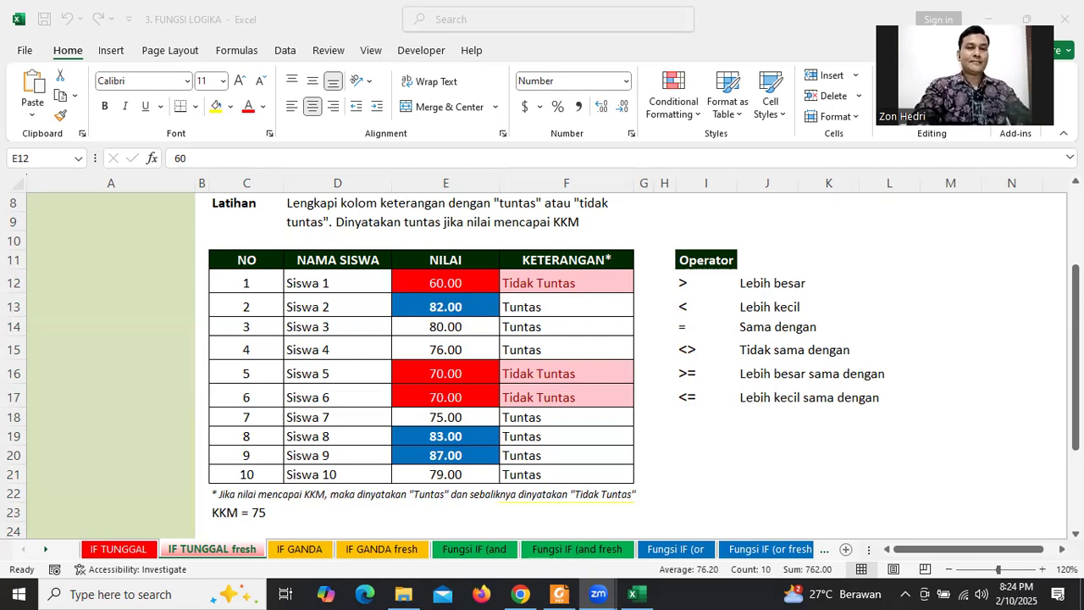
key("alt+Tab")
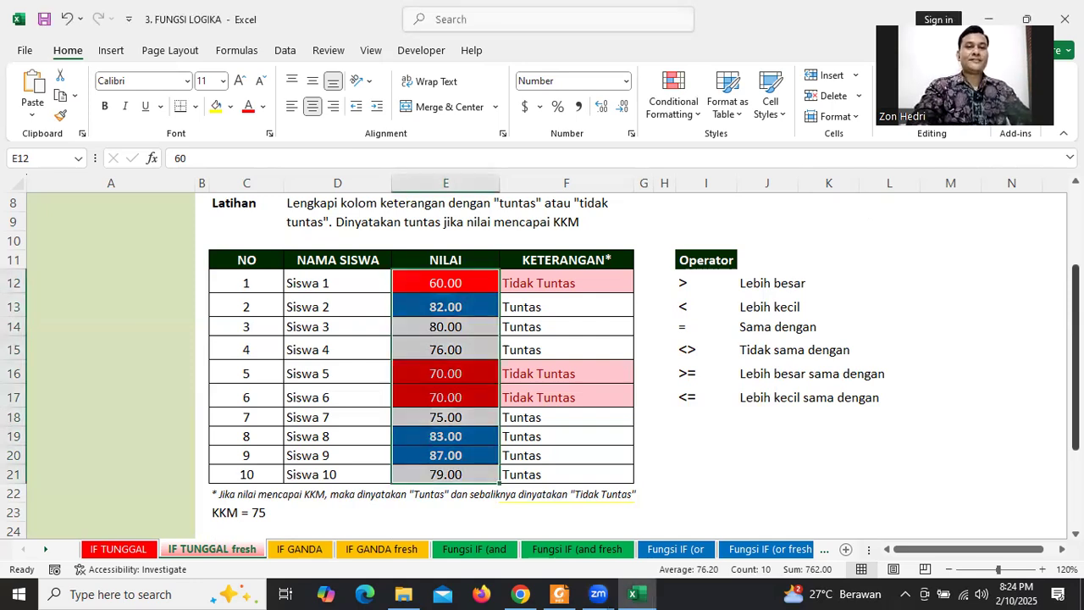
scroll(542, 364, "up", 1)
left_click_drag(1075, 275, 1076, 303)
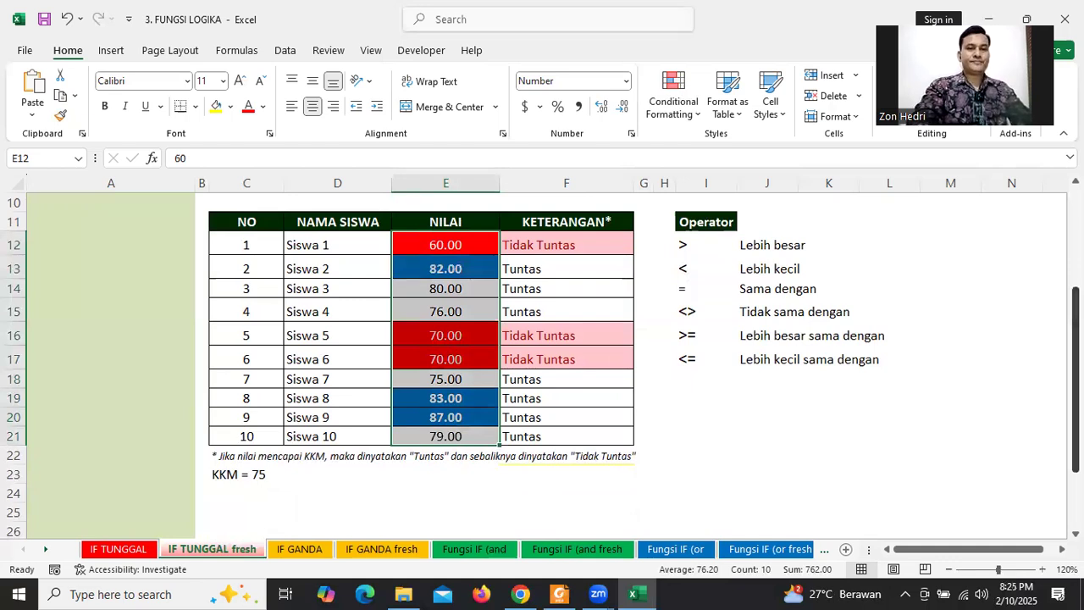
scroll(461, 423, "down", 1)
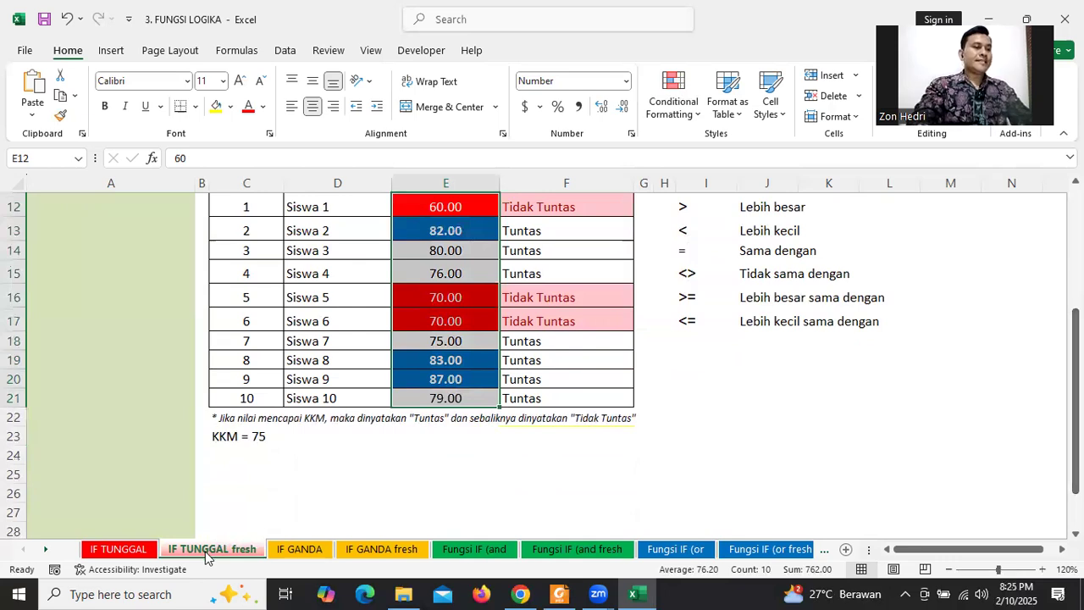
- Switch to the IF GANDA sheet and review the multiple-IF purpose, IFS syntax and exercise instructions
left_click(302, 550)
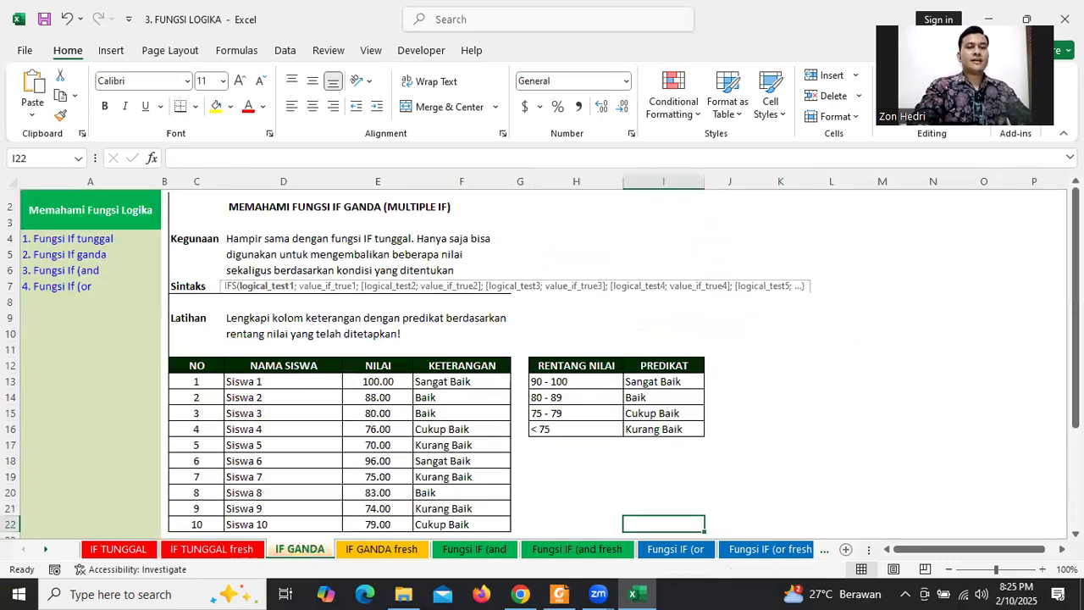
left_click_drag(1075, 380, 1075, 386)
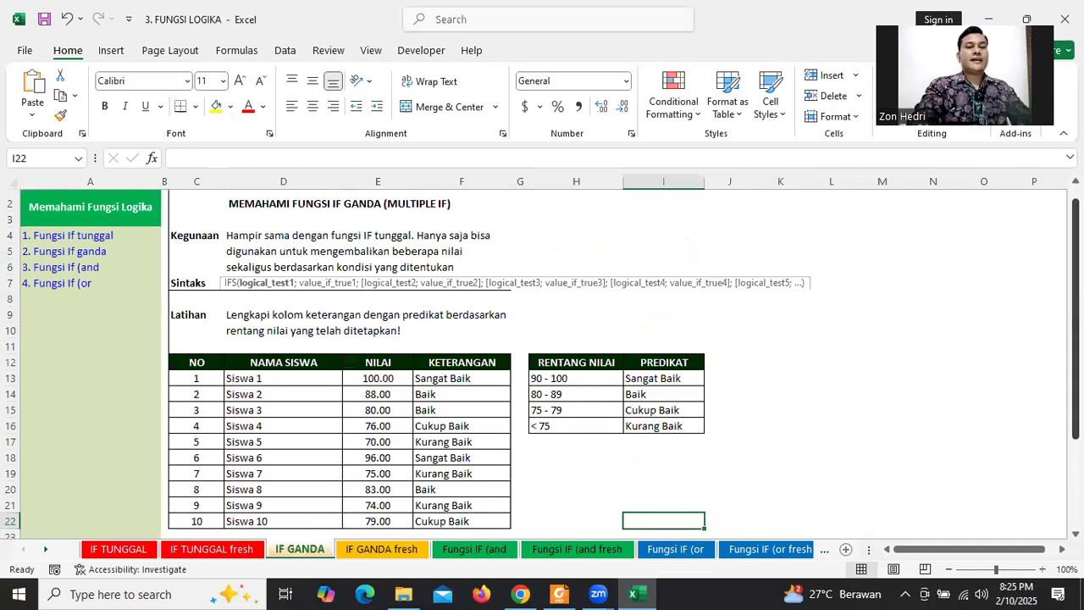
double_click(1043, 569)
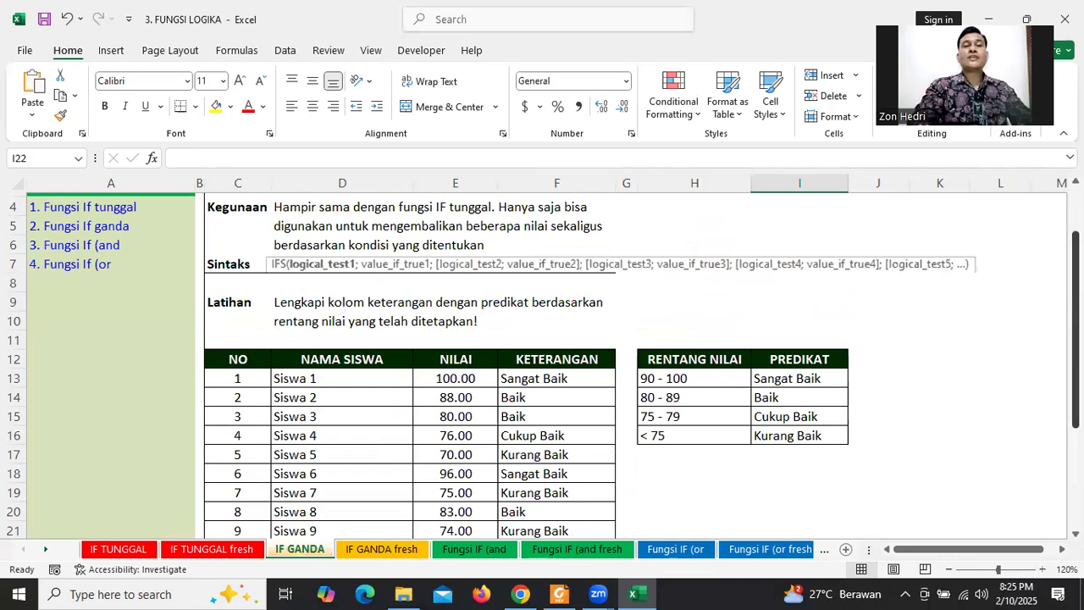
left_click_drag(1075, 326, 1075, 316)
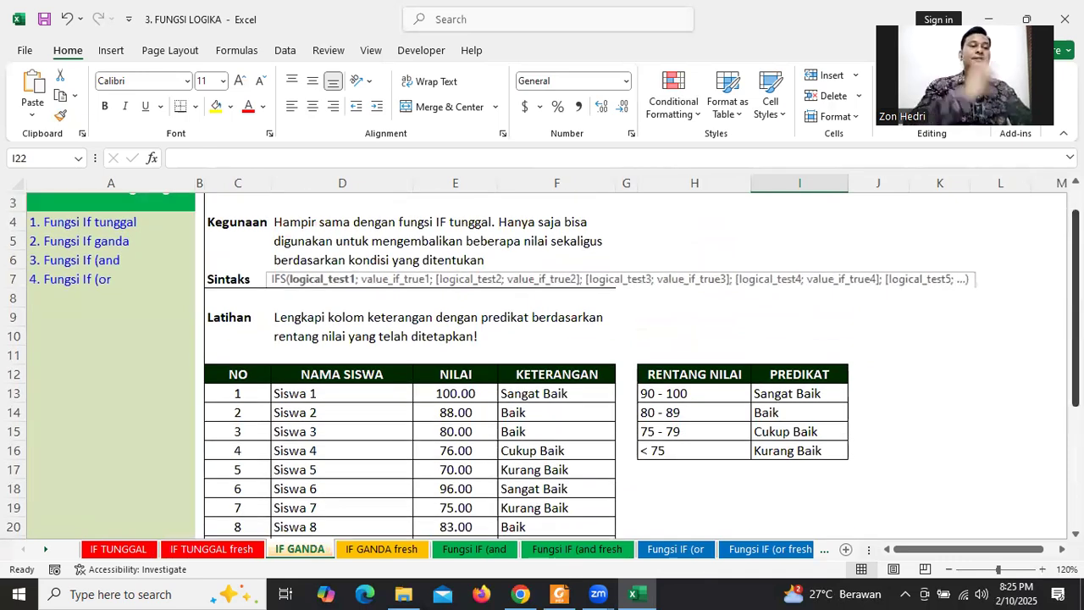
left_click_drag(1075, 316, 1075, 304)
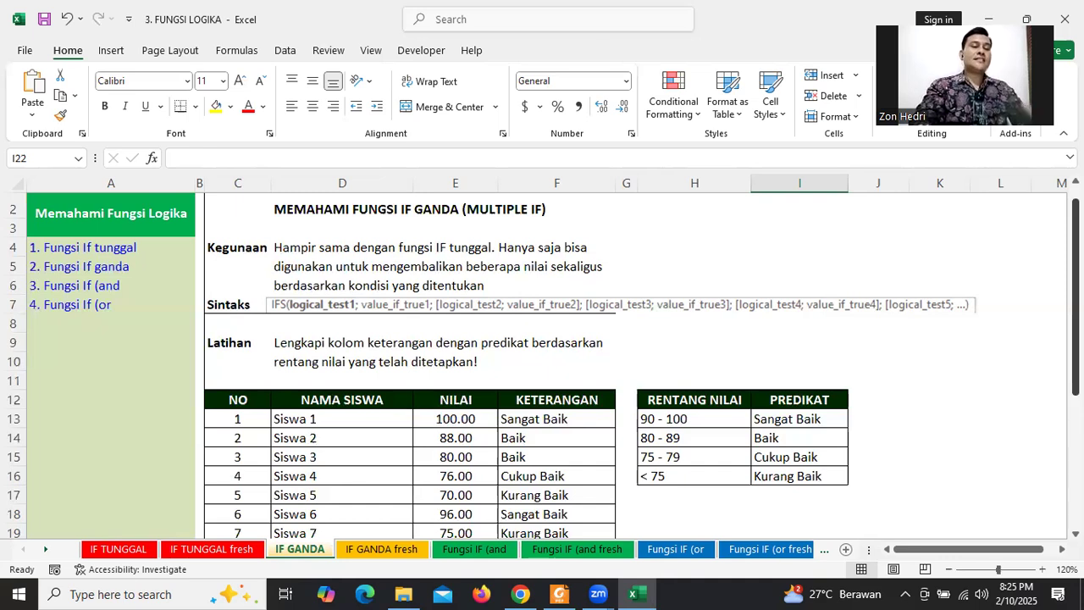
left_click_drag(1075, 296, 1076, 393)
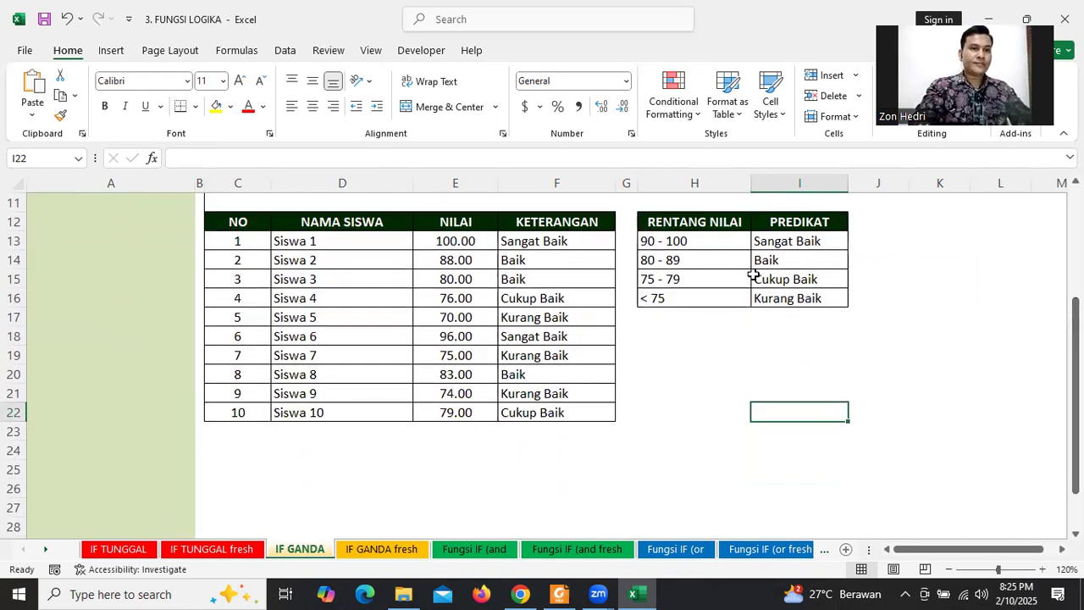
- Examine the RENTANG NILAI and PREDIKAT table in H13:I16 and compare it with the students' NILAI and KETERANGAN columns
left_click(692, 243)
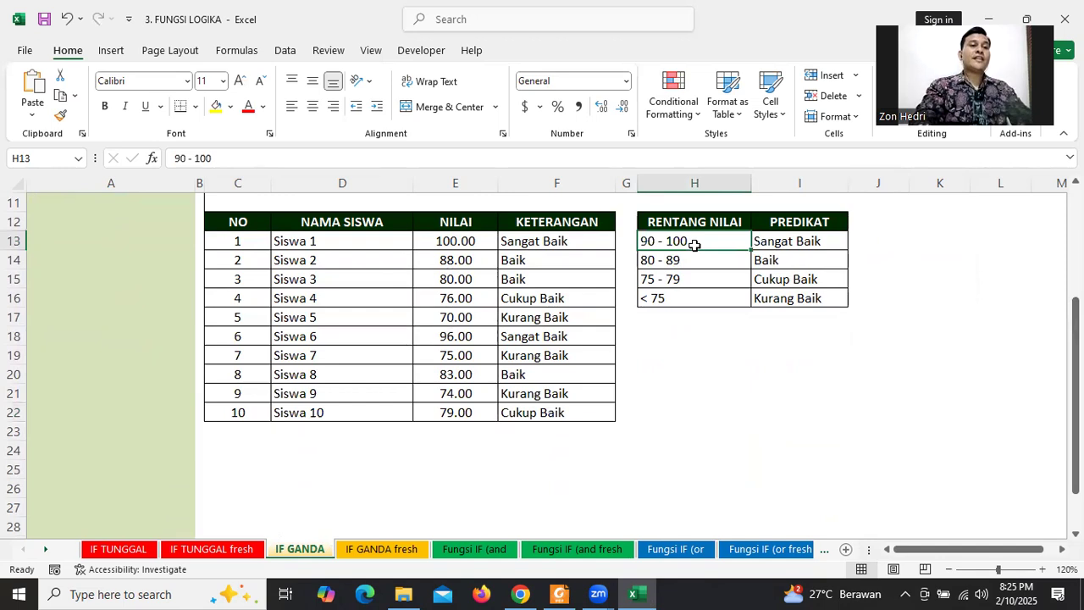
left_click(684, 262)
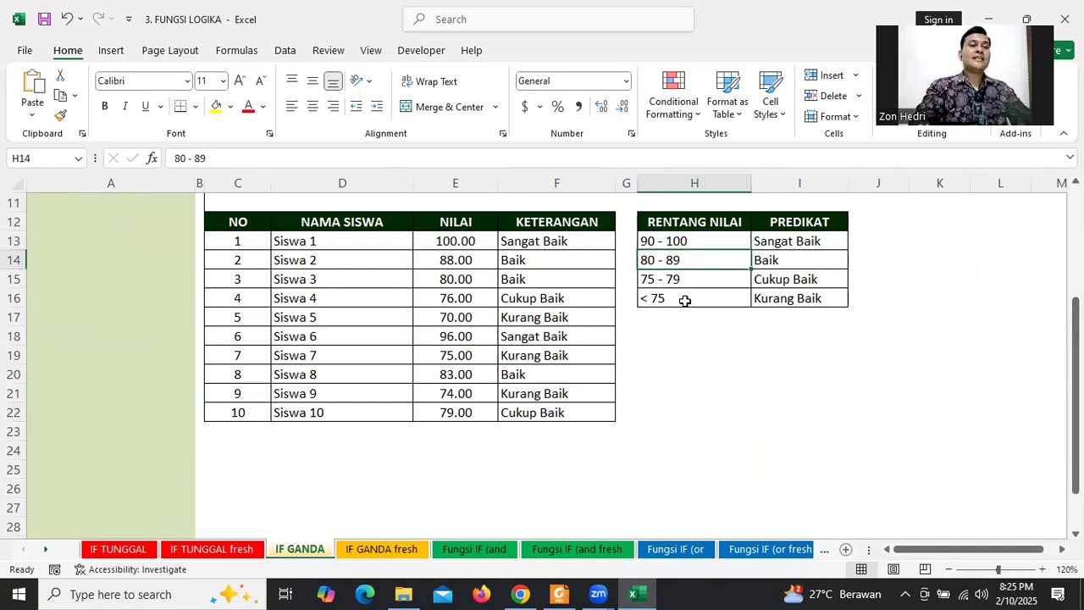
left_click(684, 301)
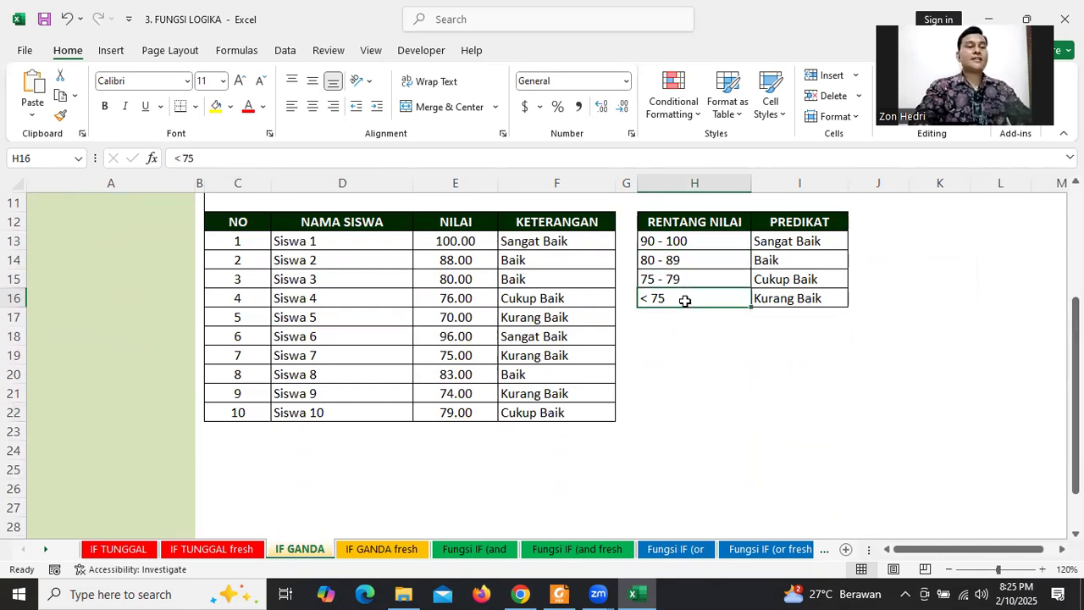
left_click(661, 242)
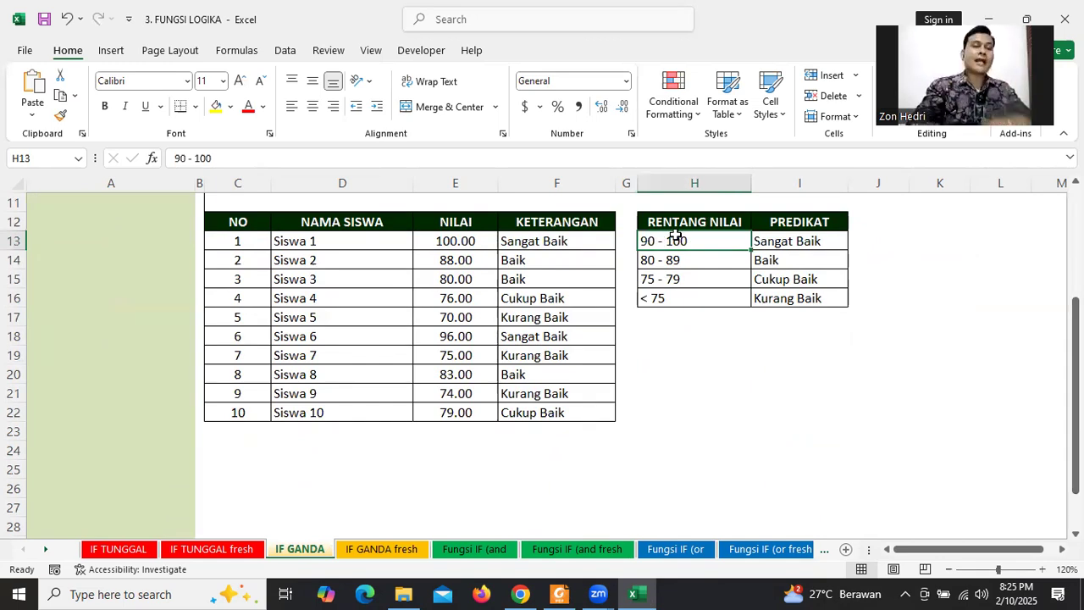
left_click(810, 242)
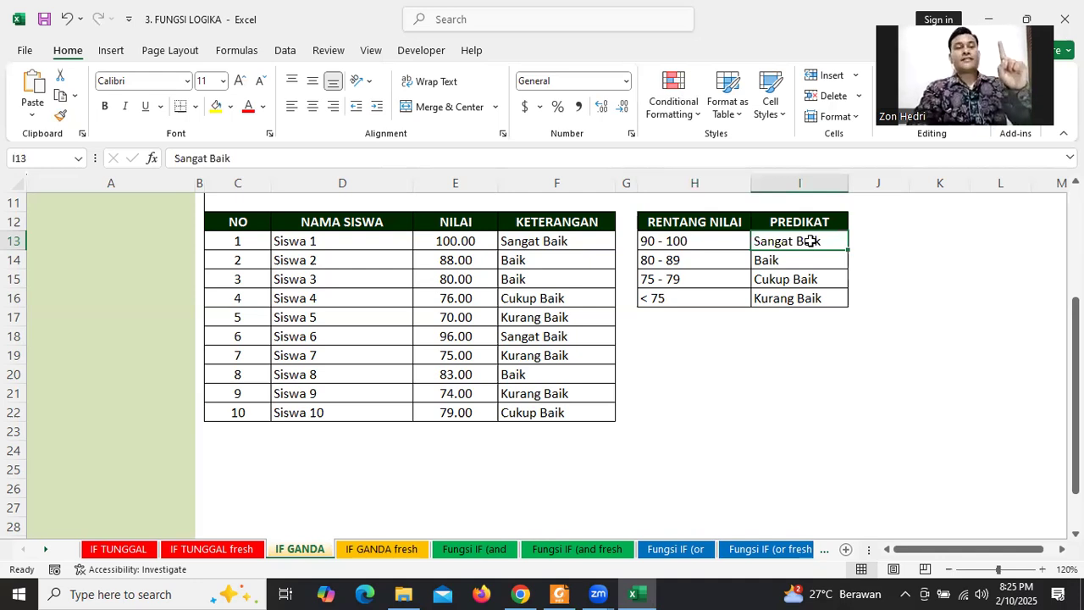
left_click(701, 262)
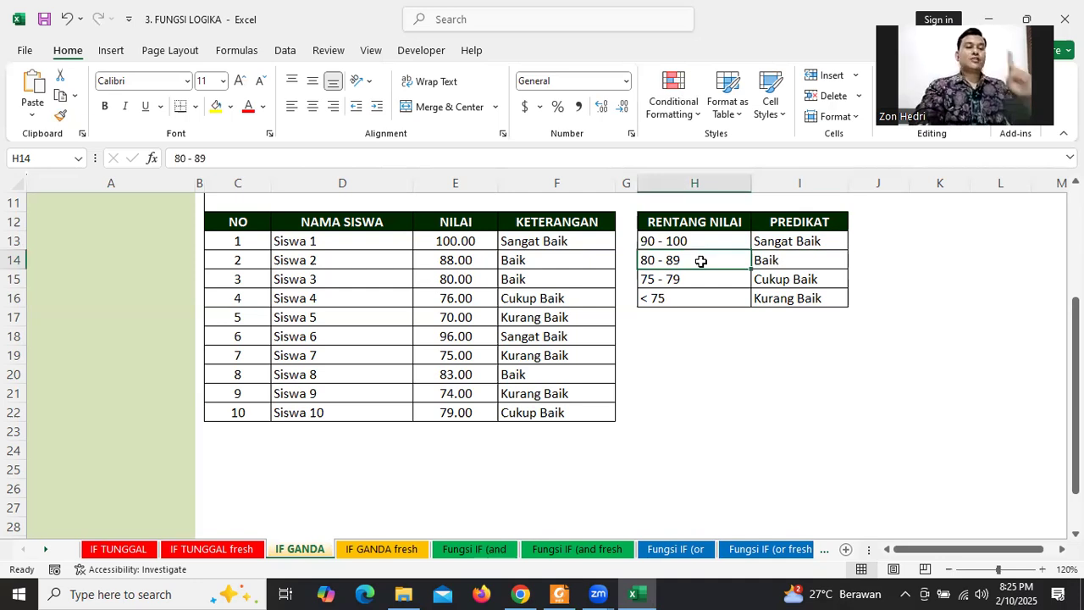
left_click(783, 260)
left_click_drag(704, 244, 760, 292)
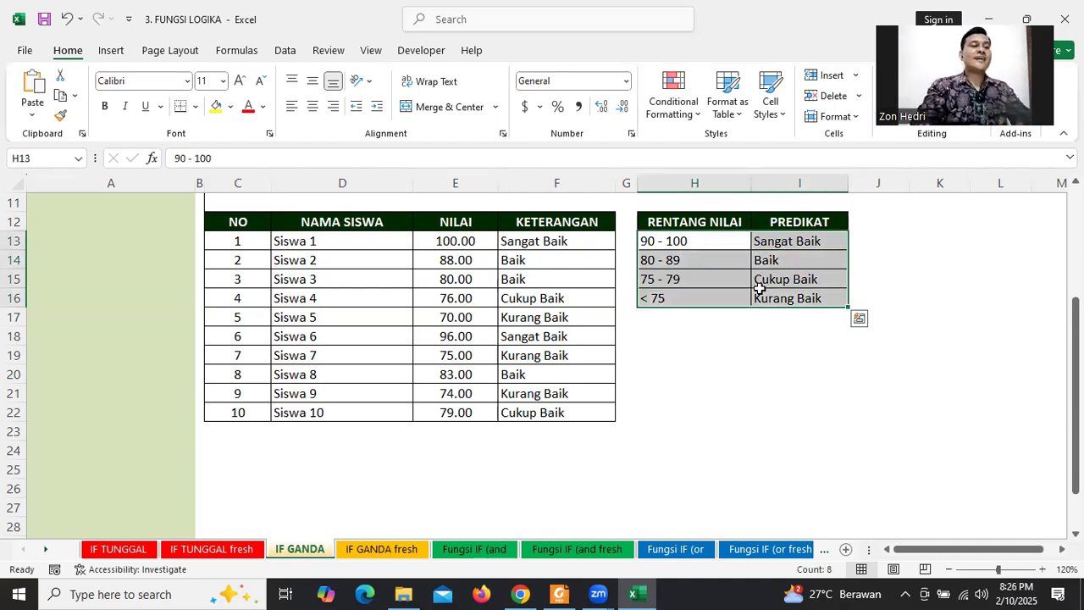
left_click(448, 242)
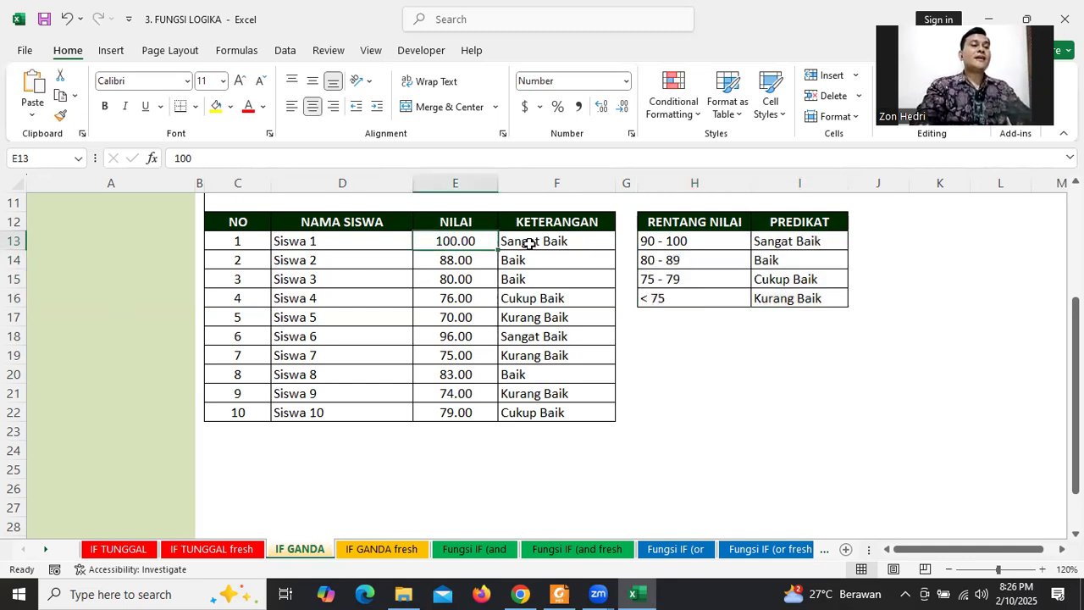
left_click_drag(528, 244, 532, 391)
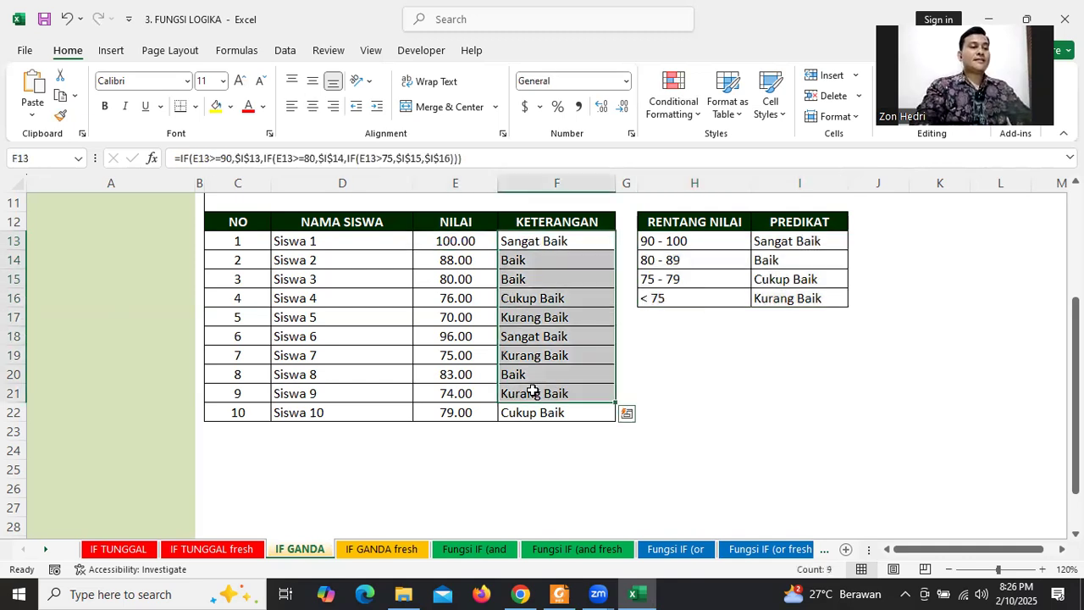
left_click(380, 447)
- Open the IF GANDA fresh sheet and show its exercise table at 130% zoom
left_click(367, 551)
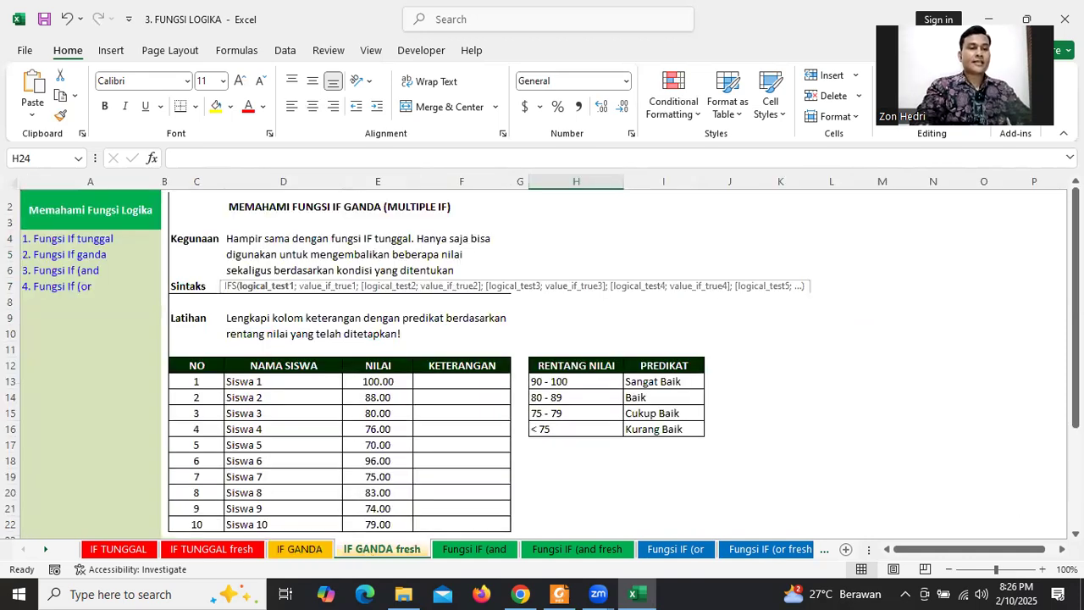
scroll(542, 364, "down", 1)
left_click_drag(1076, 418, 1075, 465)
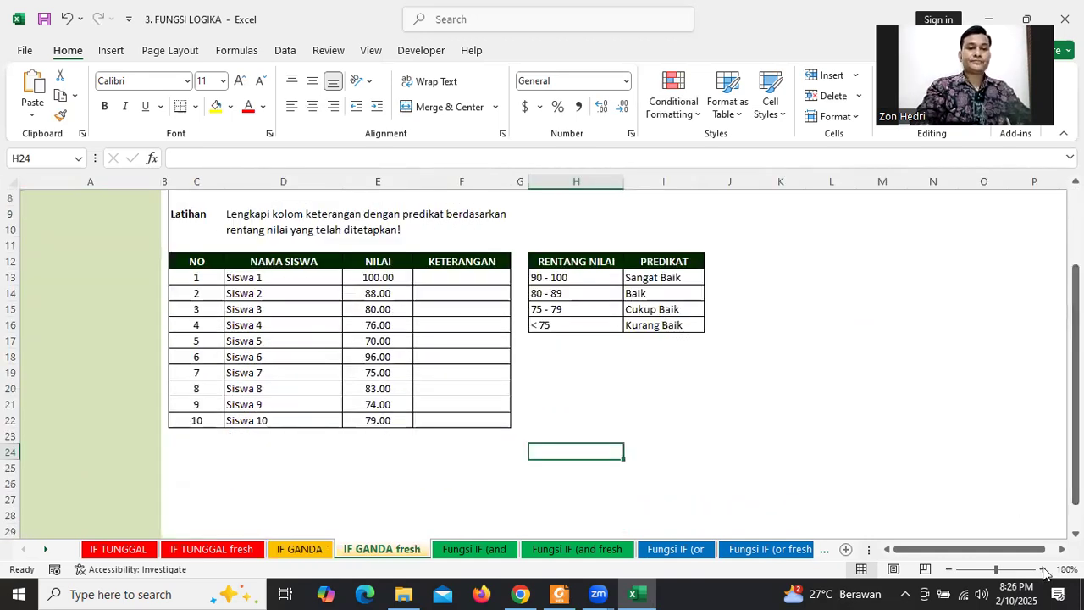
left_click(1042, 569)
left_click(1043, 569)
left_click(1043, 569)
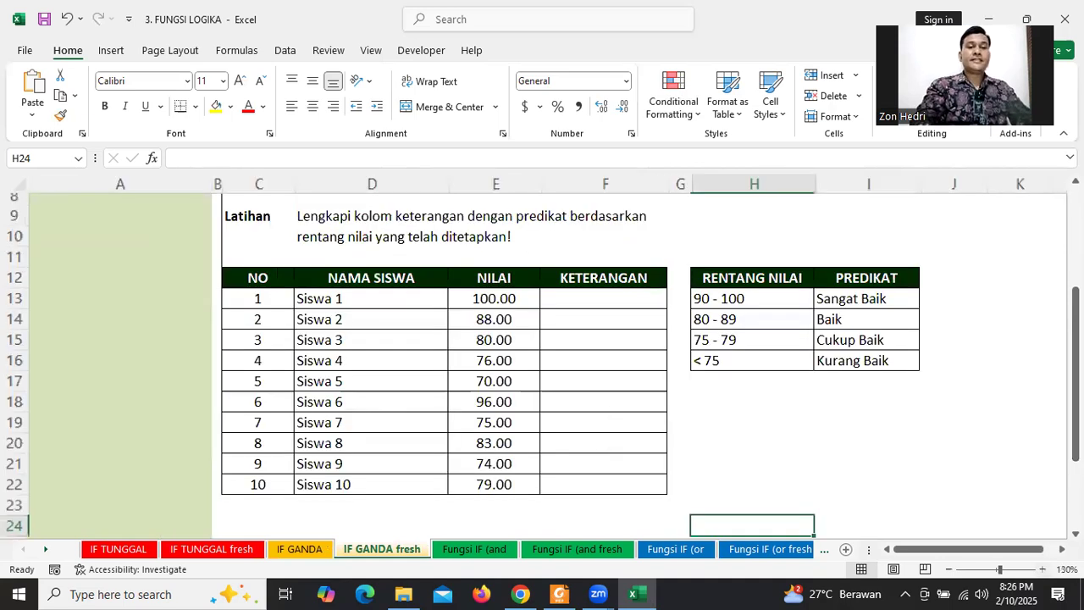
left_click_drag(1075, 417, 1075, 428)
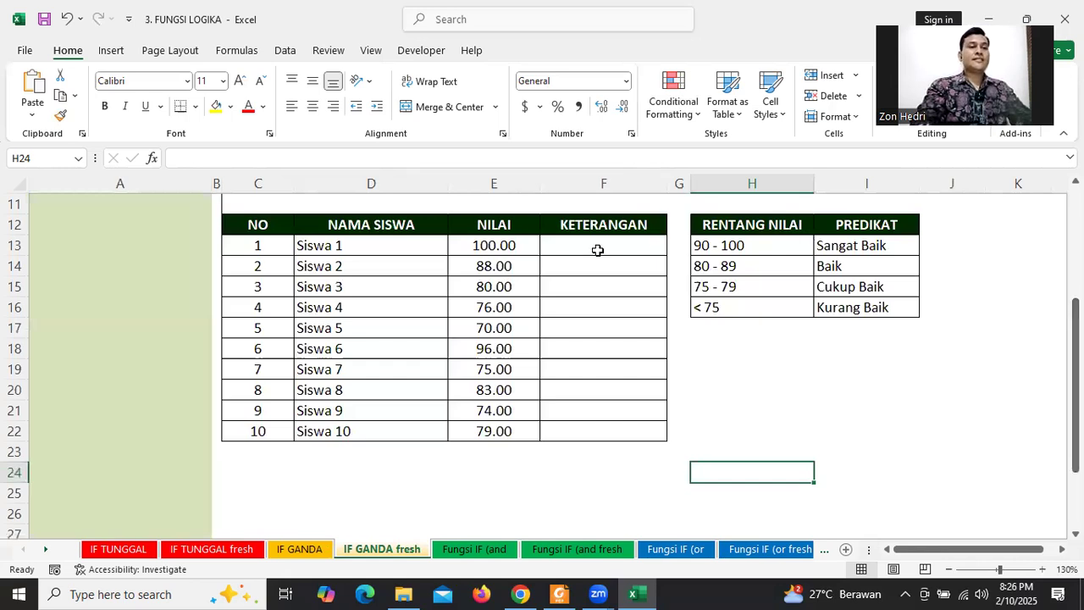
- Review the students' NILAI scores and select the empty KETERANGAN cells F13:F22
left_click(493, 251)
left_click(471, 450, "shift")
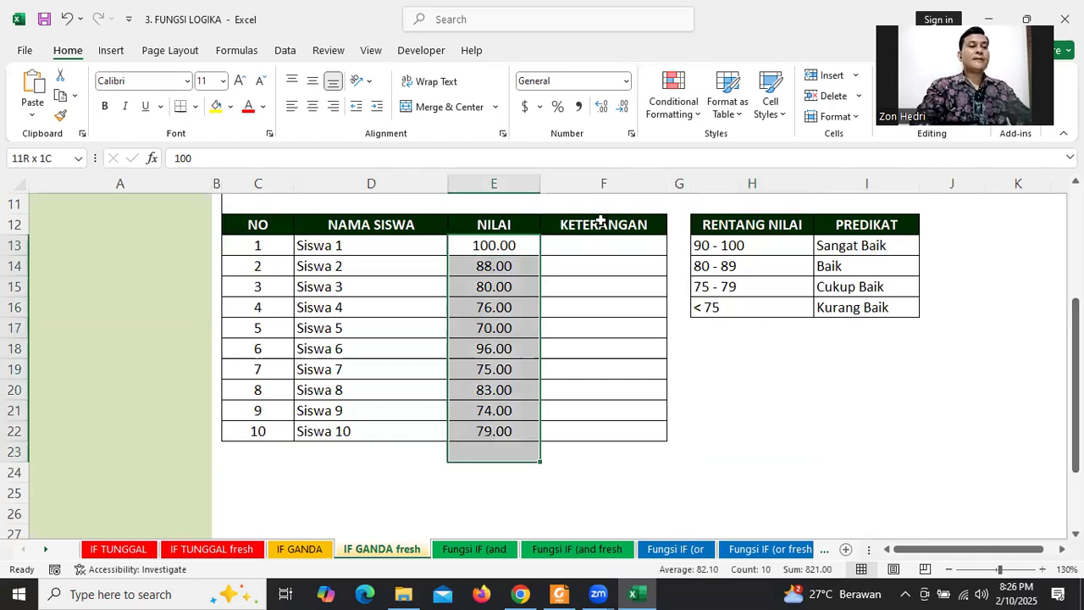
left_click_drag(584, 246, 580, 429)
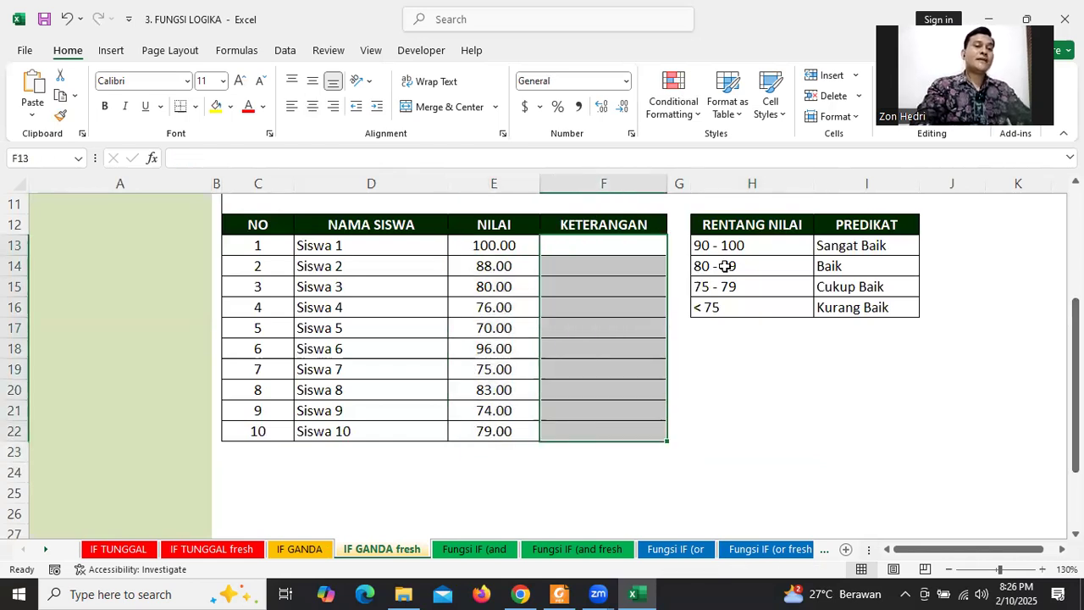
- Start an IF formula in the first KETERANGAN cell, F13, with the logical test E13>=90
left_click_drag(730, 251, 745, 308)
left_click_drag(653, 272, 653, 272)
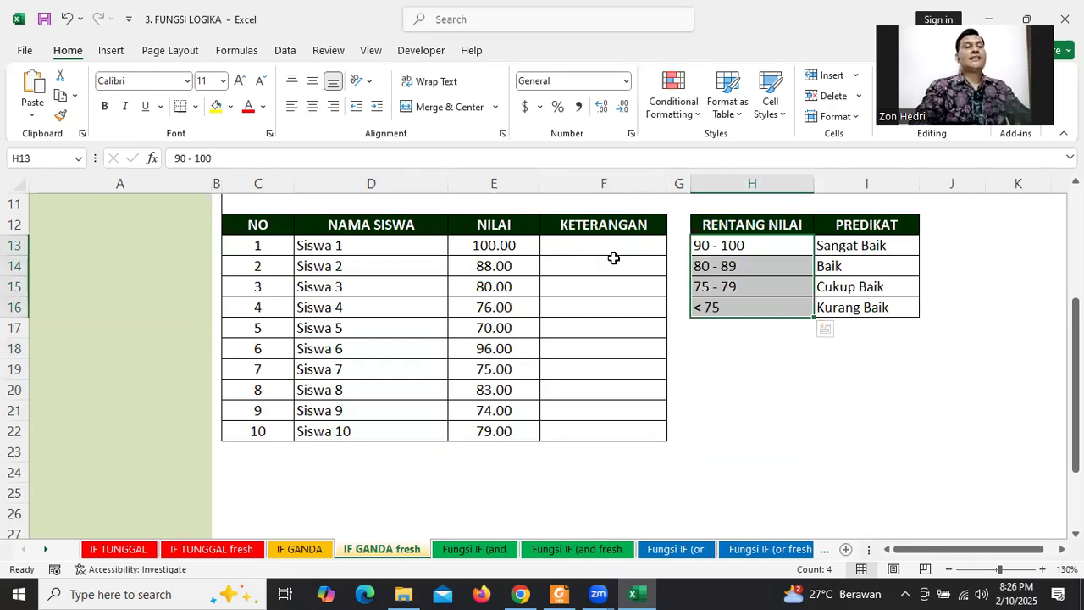
left_click(584, 245)
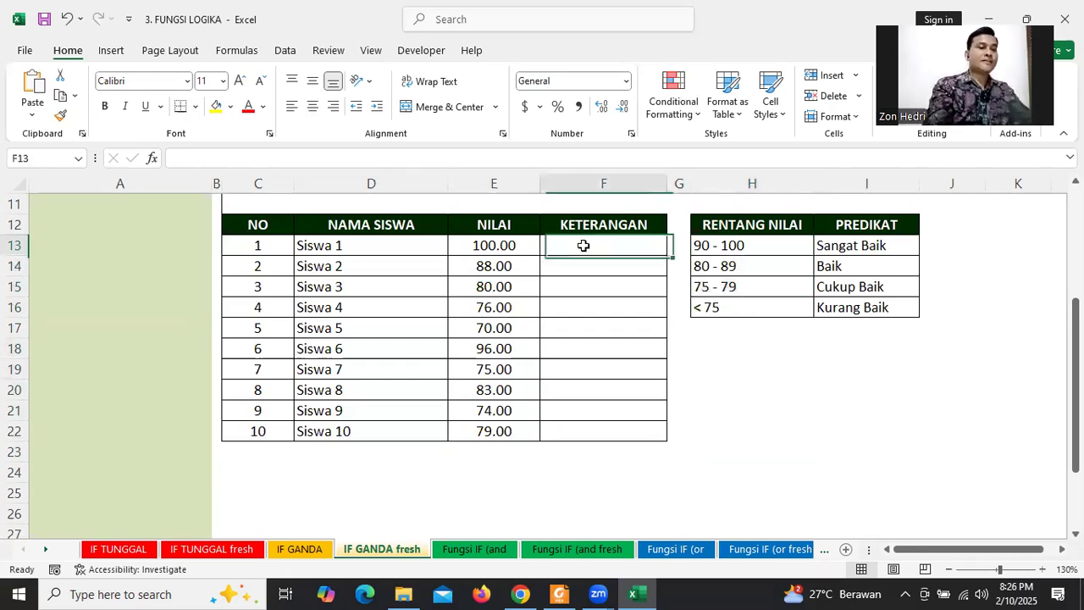
type("=i")
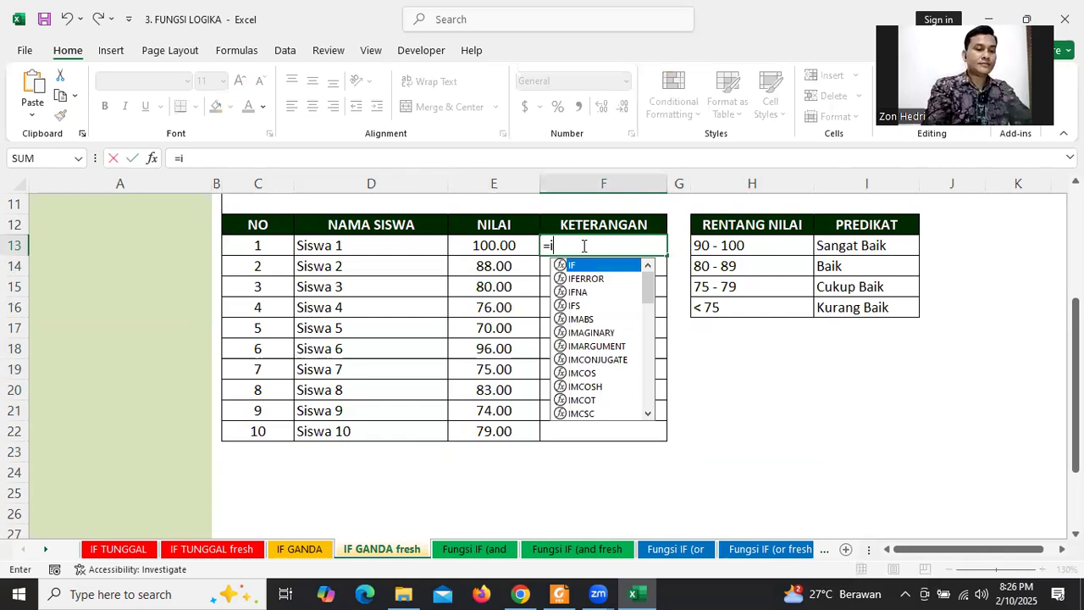
type("f")
key("BackSpace")
key("BackSpace")
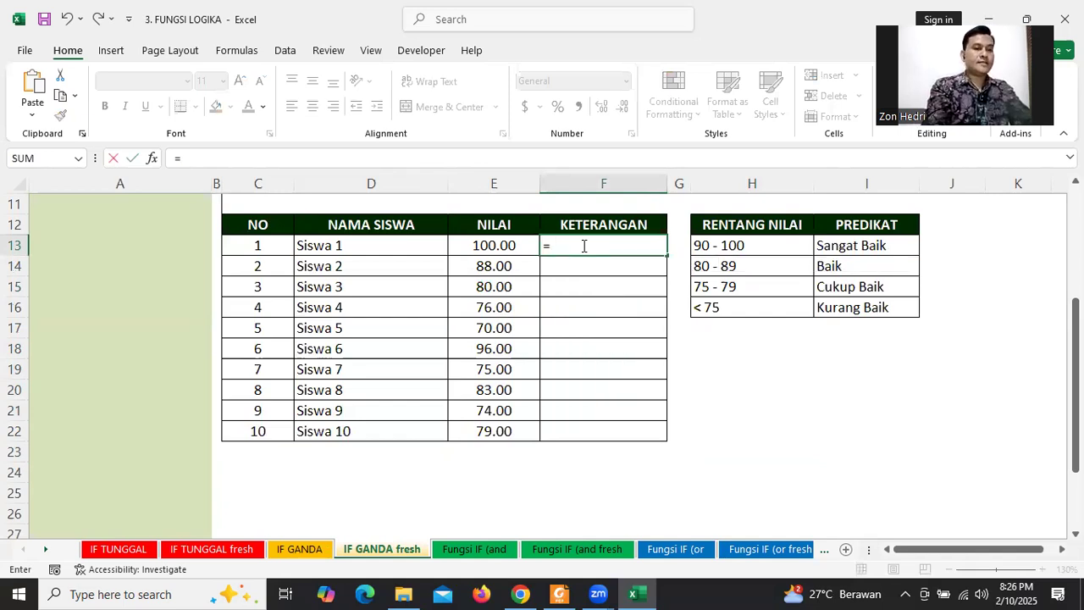
type("IF(")
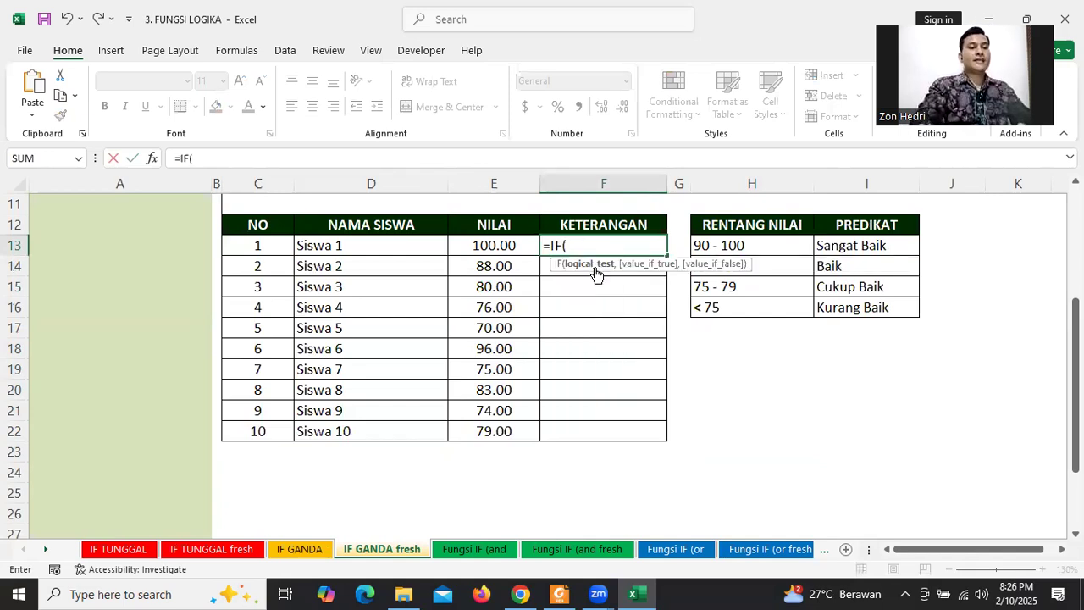
left_click(485, 246)
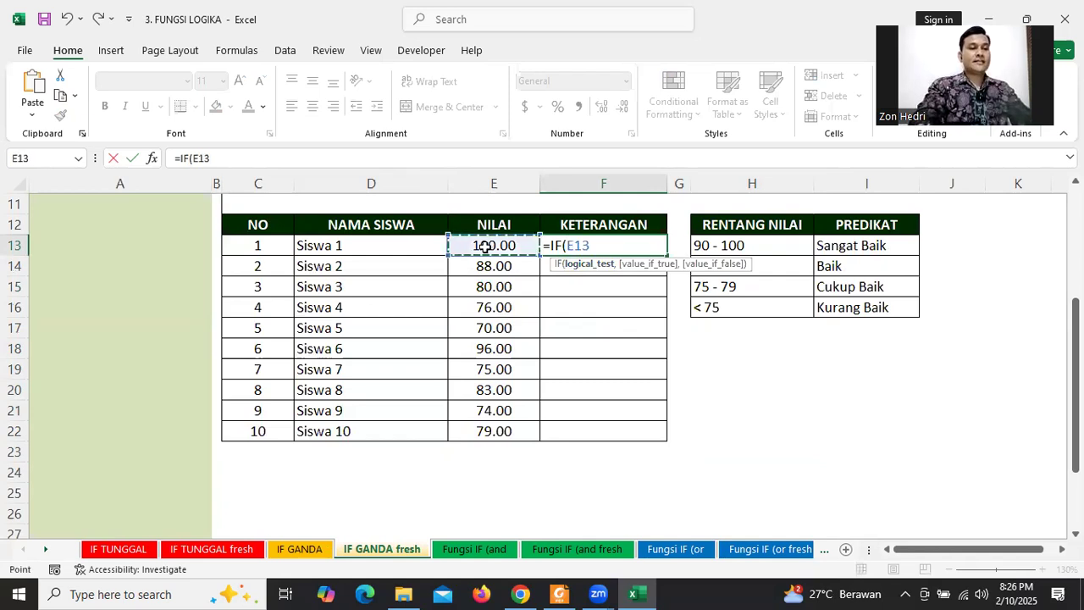
type(">=")
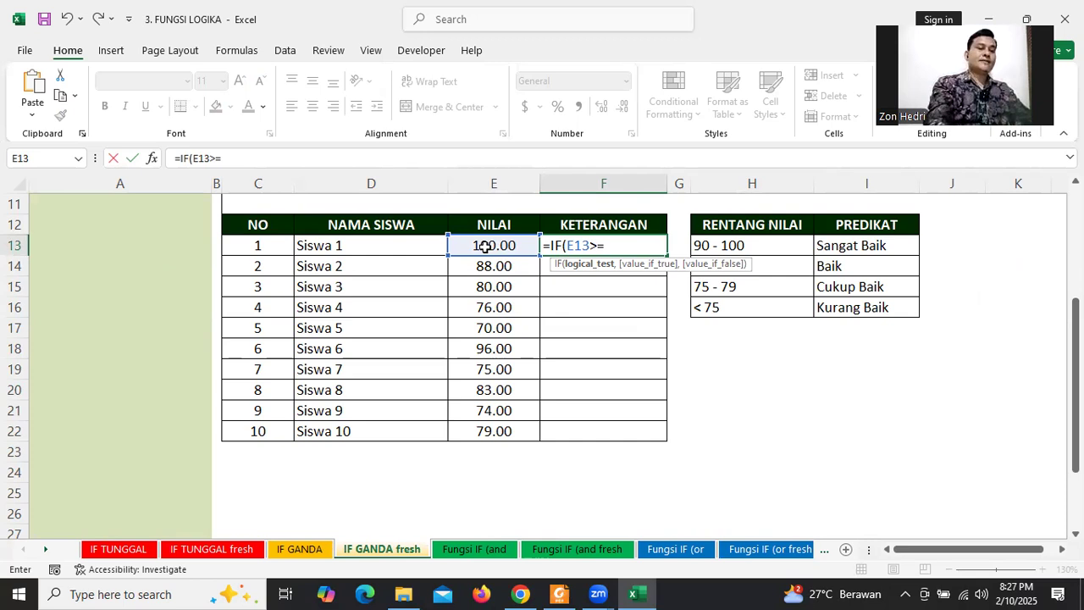
type("90")
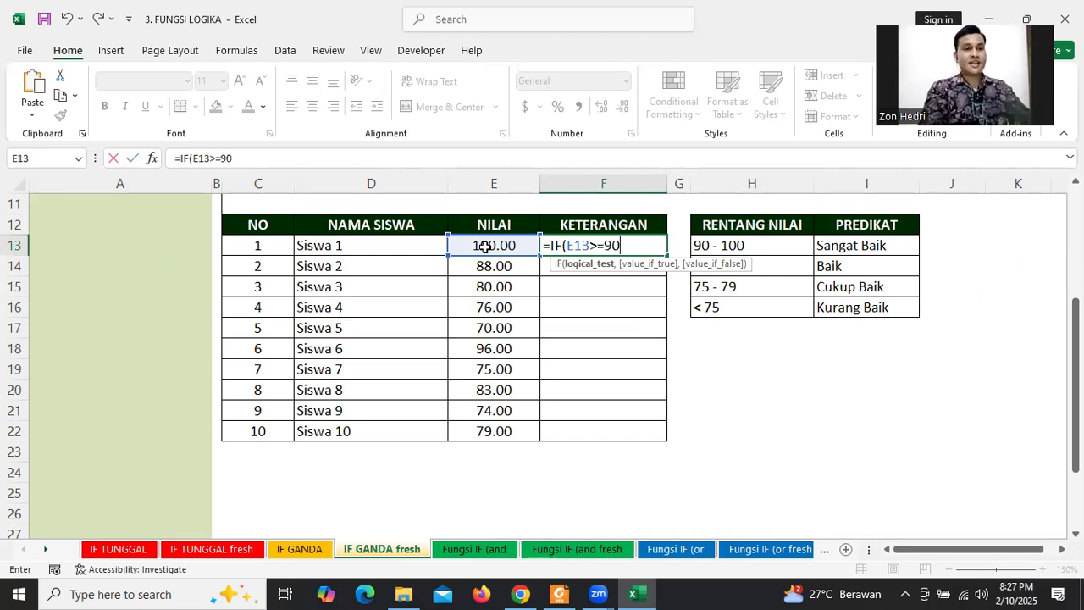
type(",")
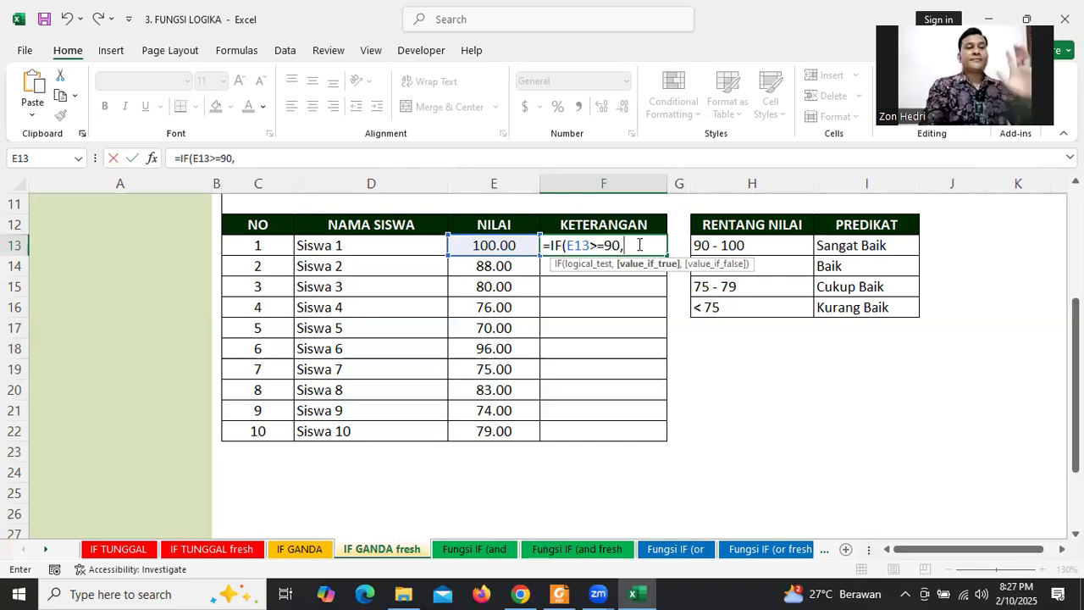
type("\"Dangat")
key("BackSpace")
key("BackSpace")
key("BackSpace")
key("BackSpace")
key("BackSpace")
key("BackSpace")
key("BackSpace")
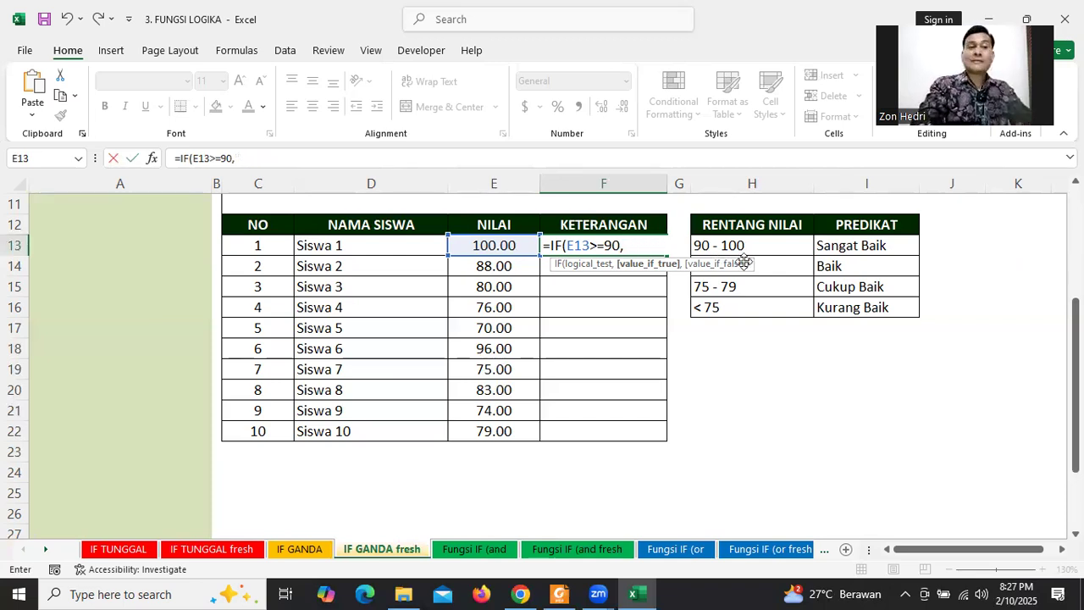
- Set the IF formula's value-if-true to the Sangat Baik predicate as the absolute reference $I$13
left_click(852, 245)
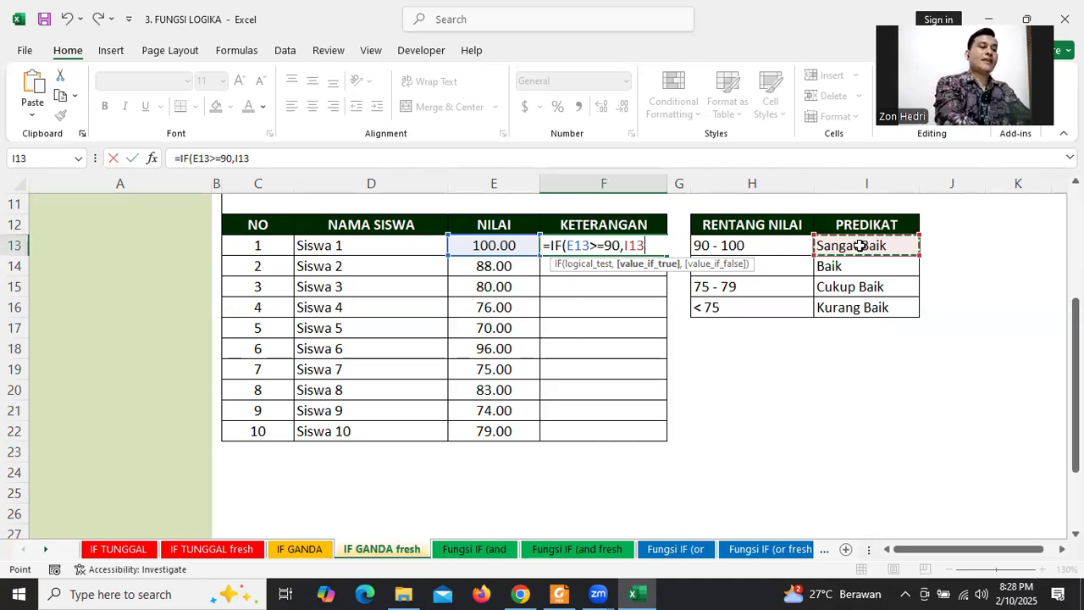
key("F4")
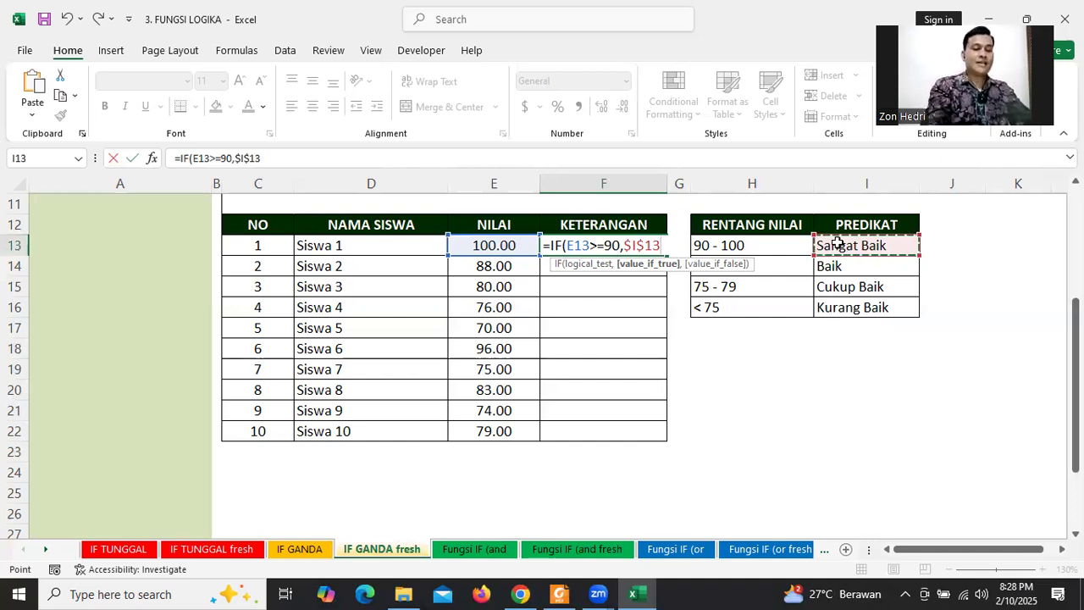
type(",")
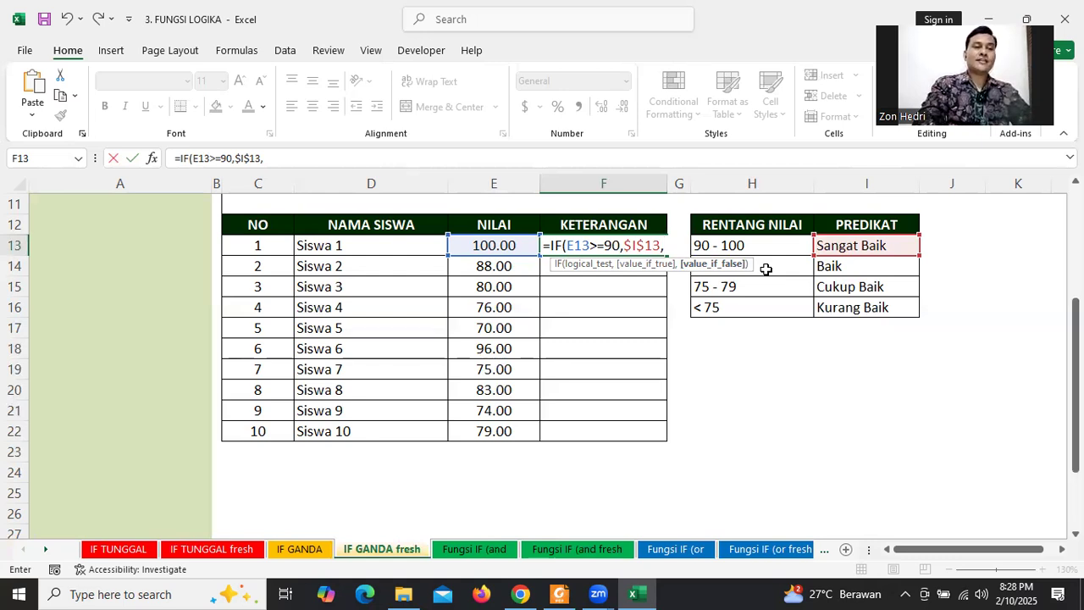
- Nest a second IF as the value-if-false, testing E13>=80 and returning the Baik predicate from $I$14
type("if(")
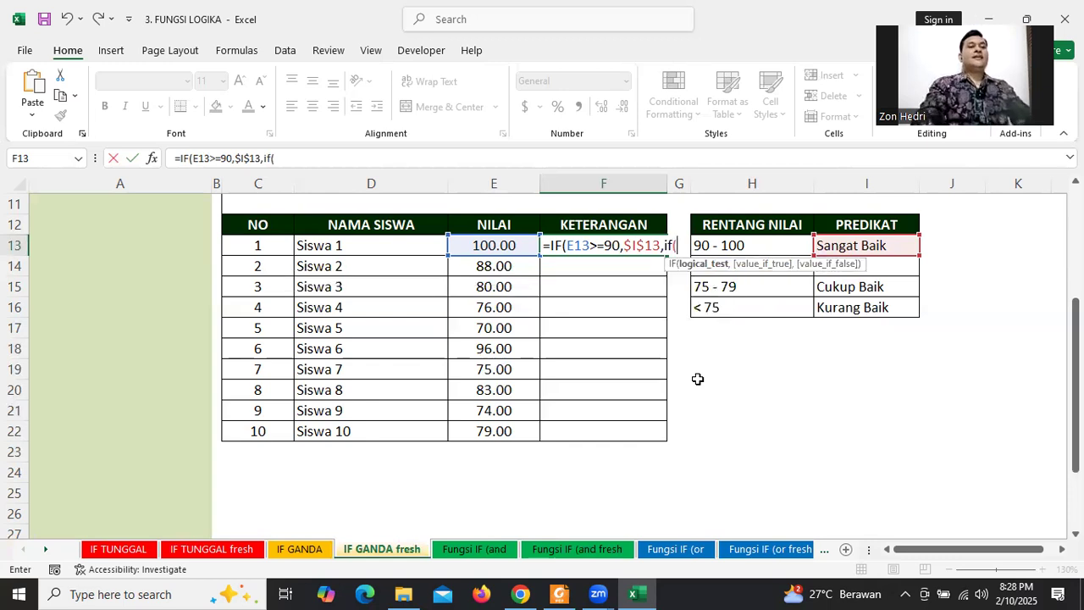
left_click(480, 245)
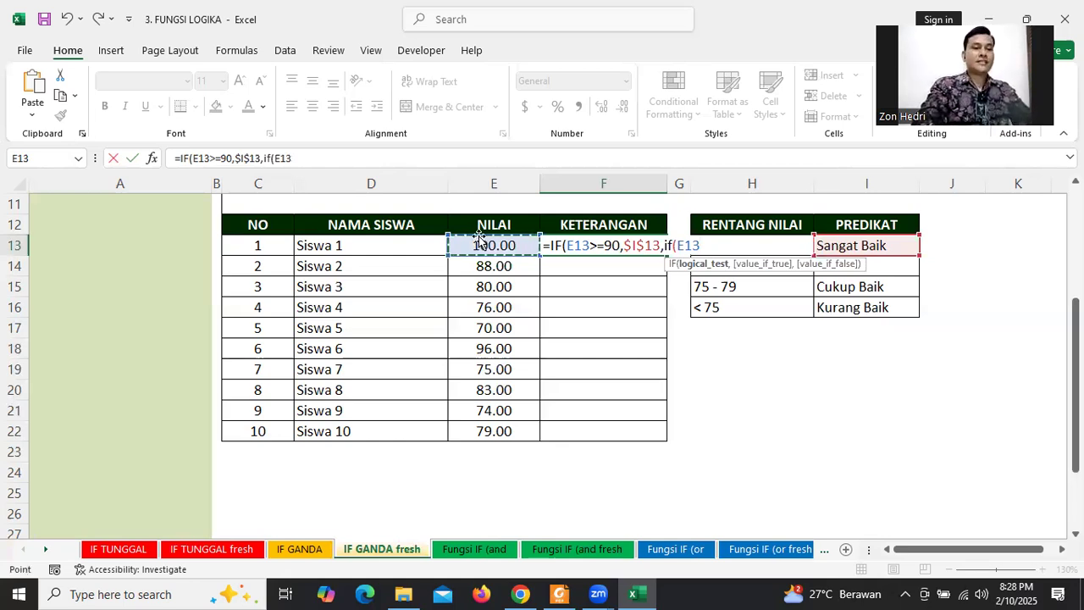
type(">=")
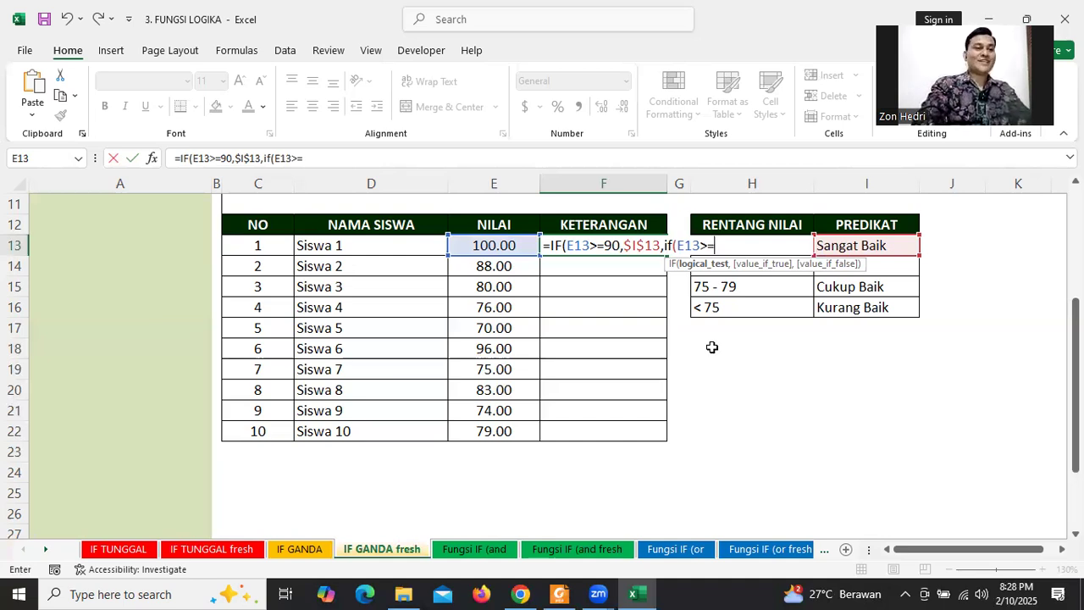
type("80,")
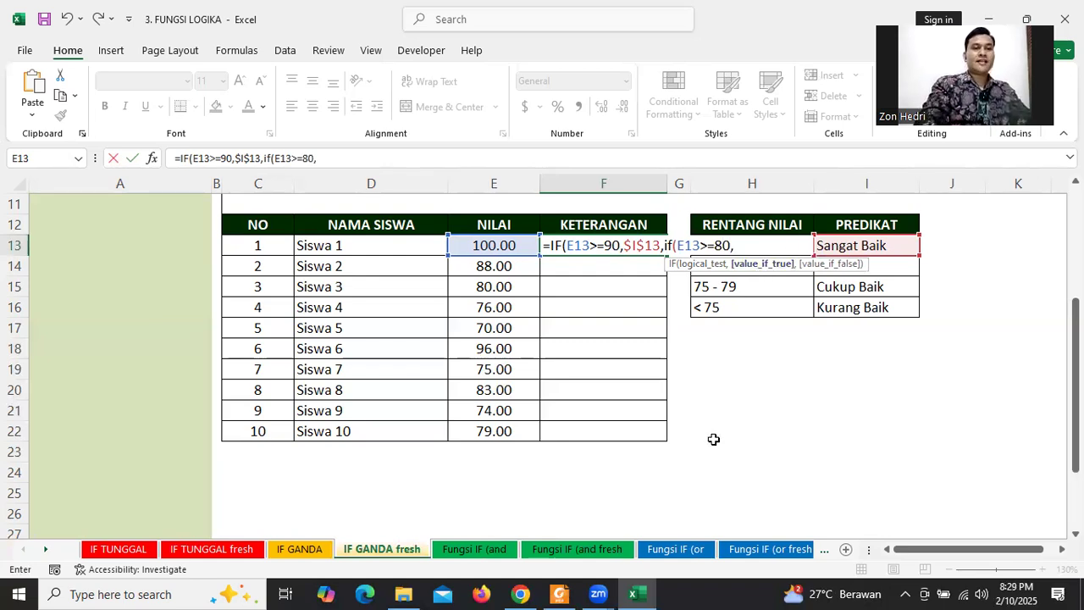
left_click(894, 269)
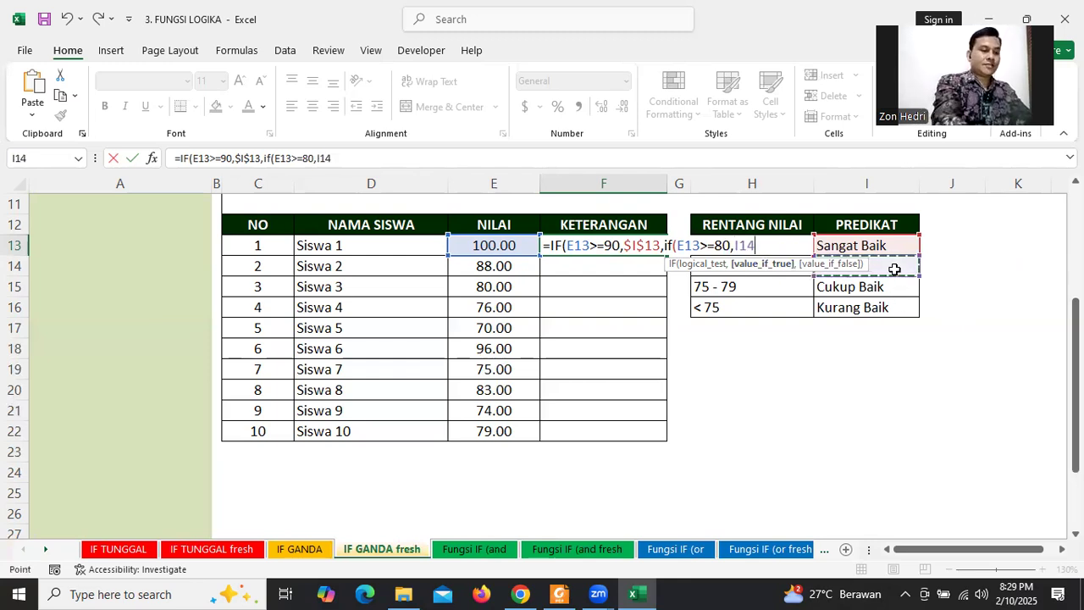
key("F4")
type(",")
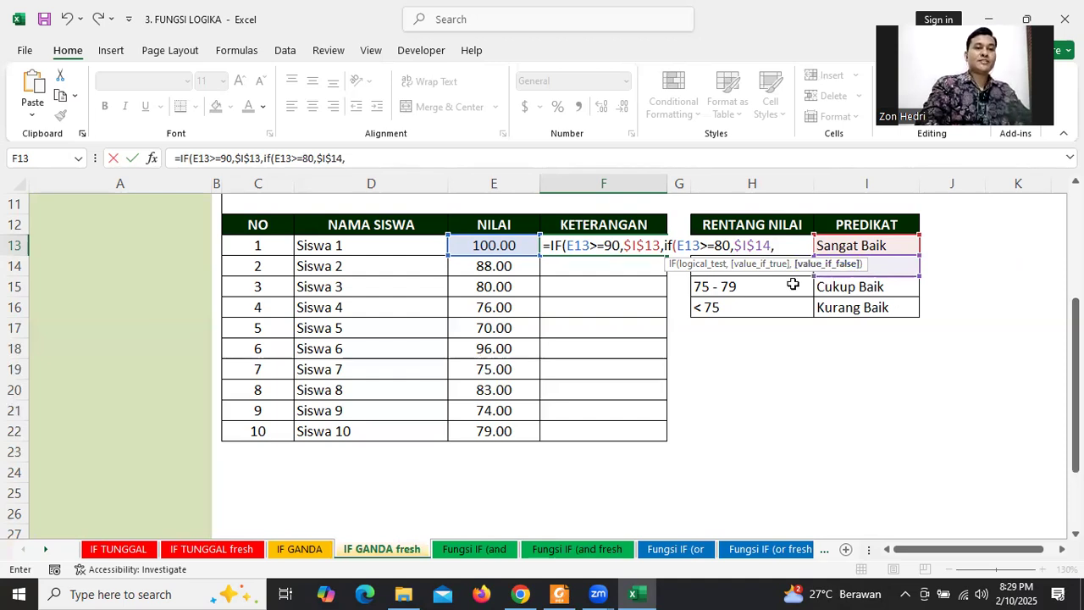
- Nest a third IF testing E13>=75 and returning the Cukup Baik predicate from $I$15
type("if(")
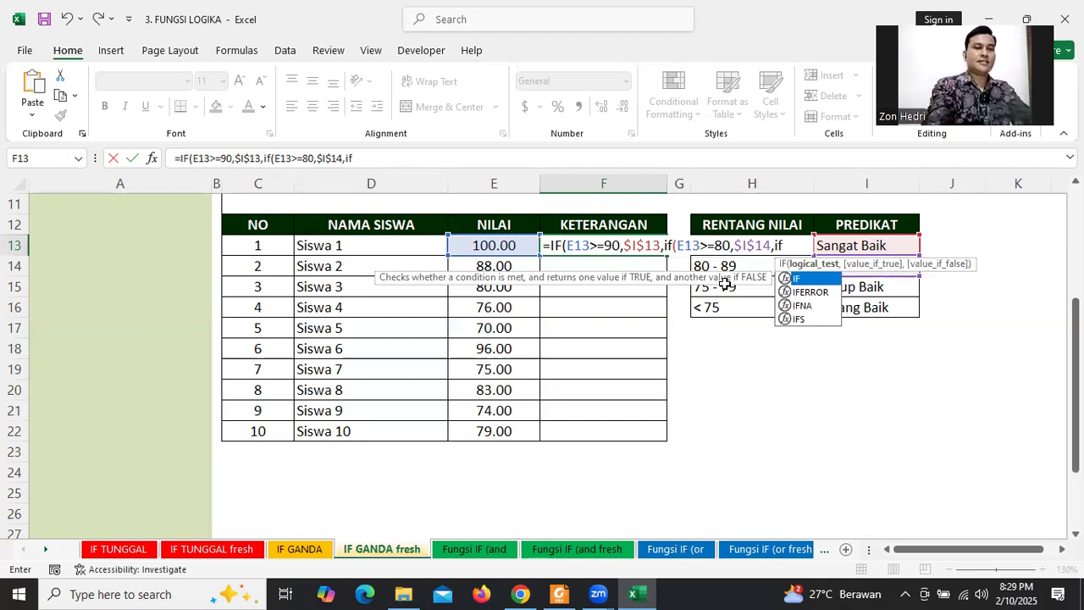
left_click(485, 246)
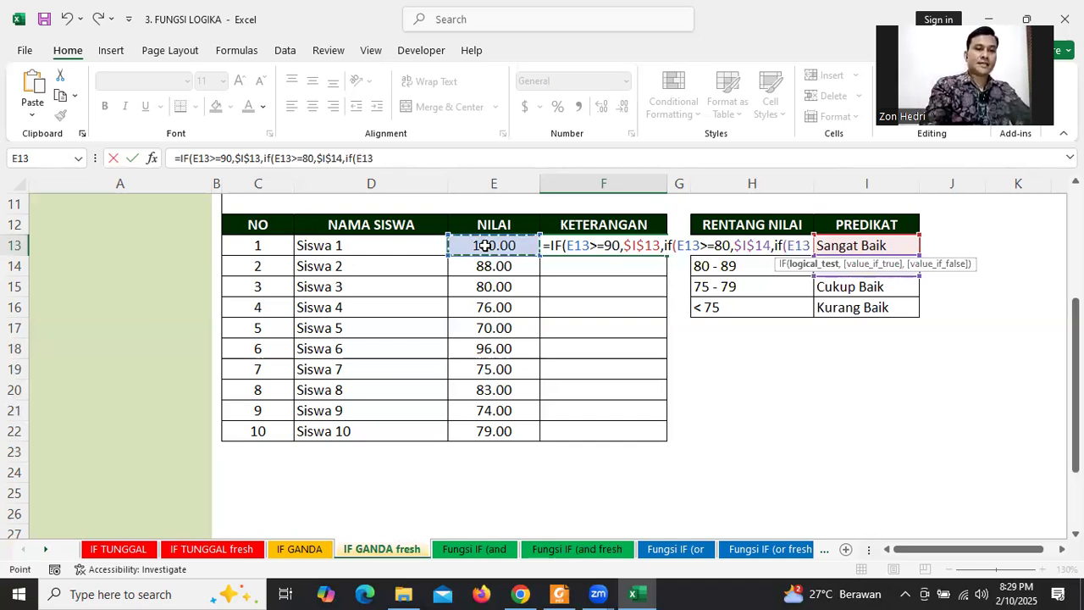
type(">=")
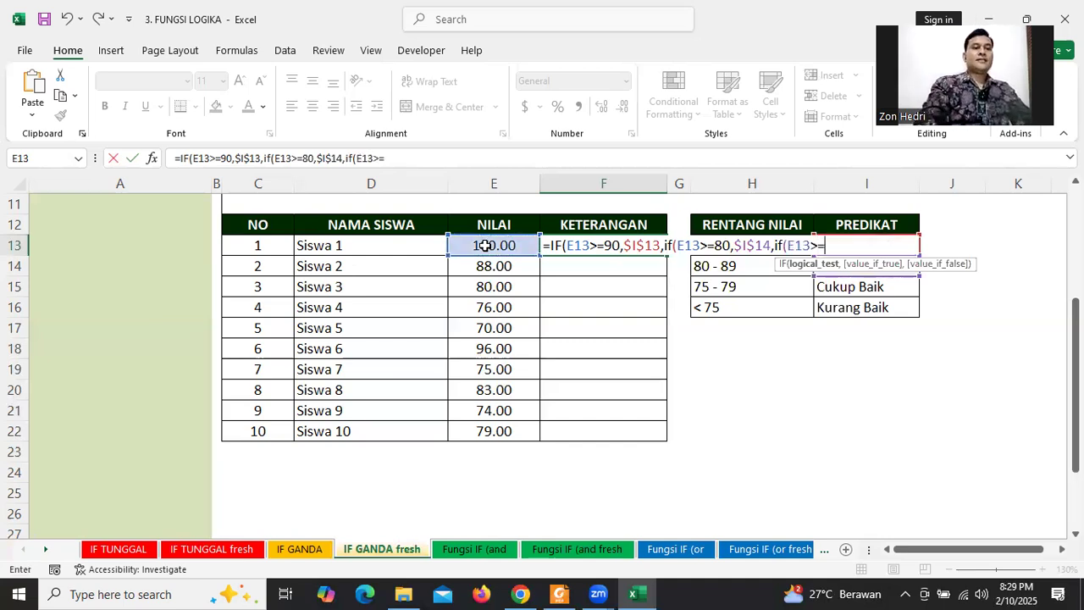
type("75")
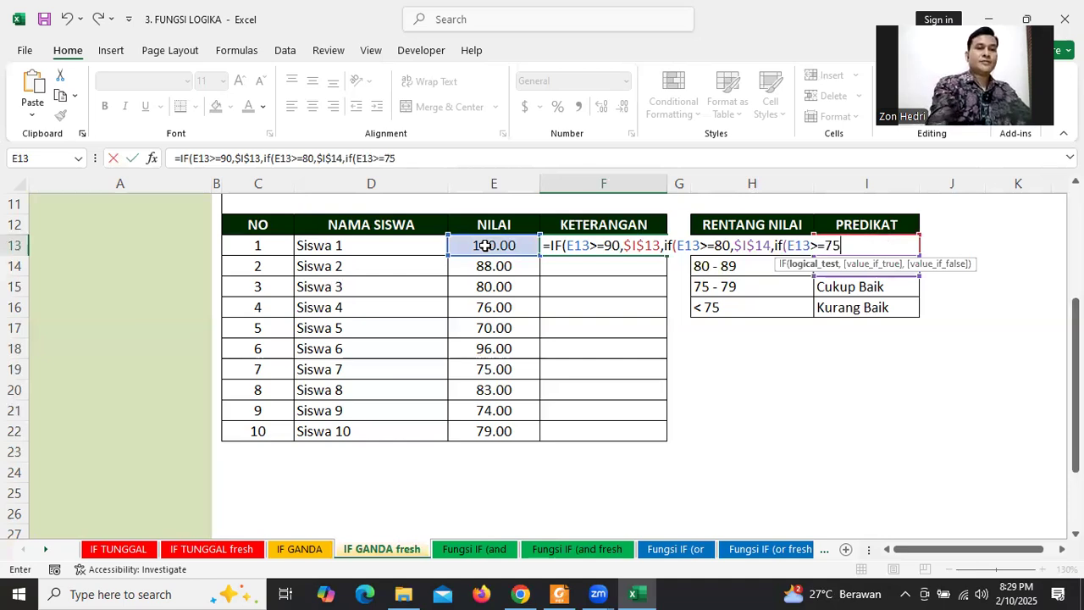
type(",")
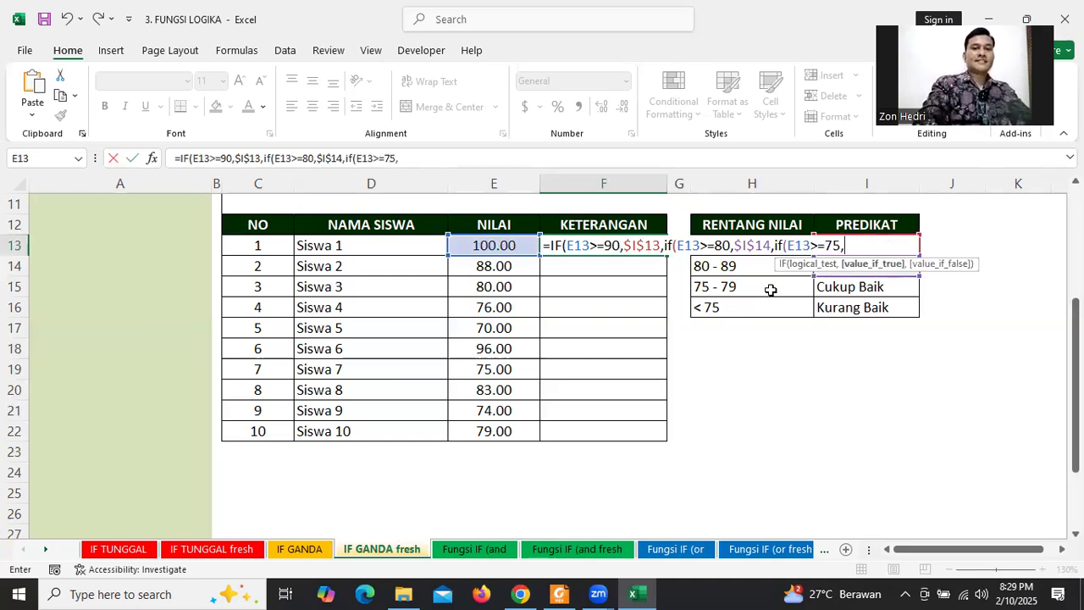
left_click(875, 288)
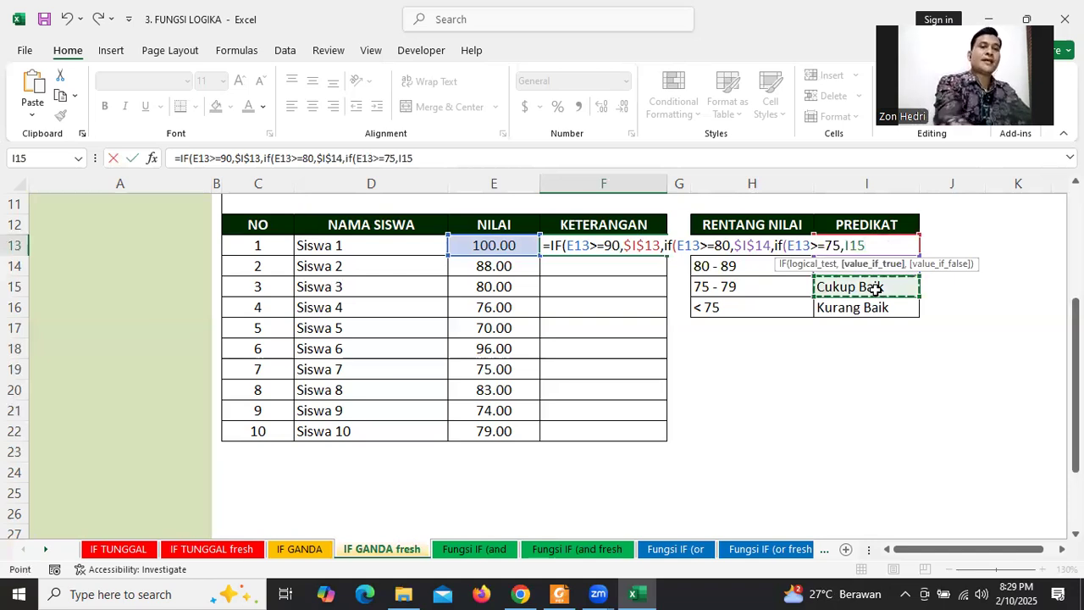
key("F4")
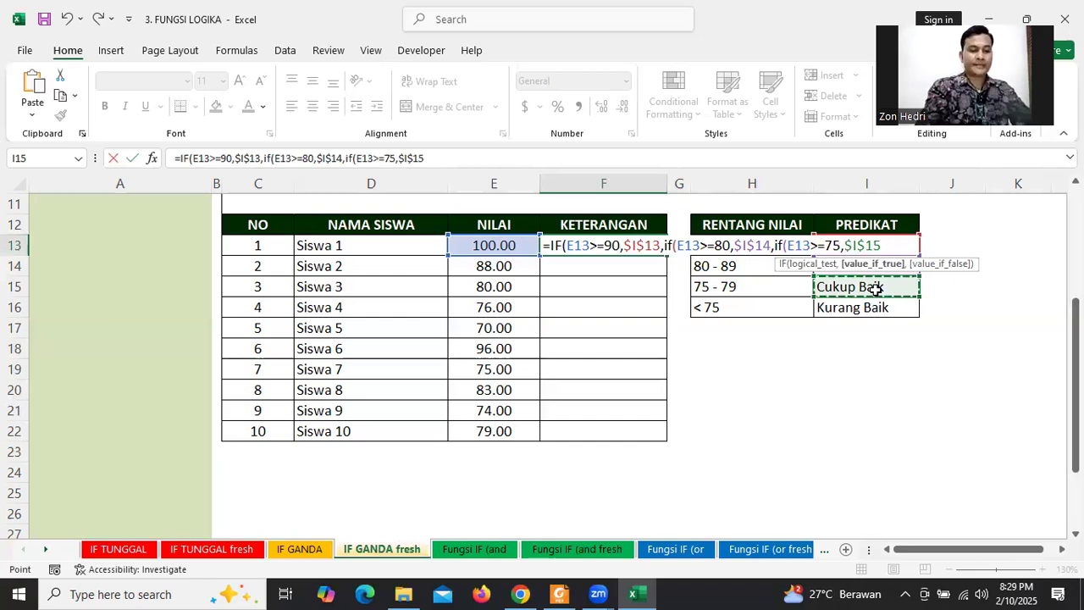
type(",")
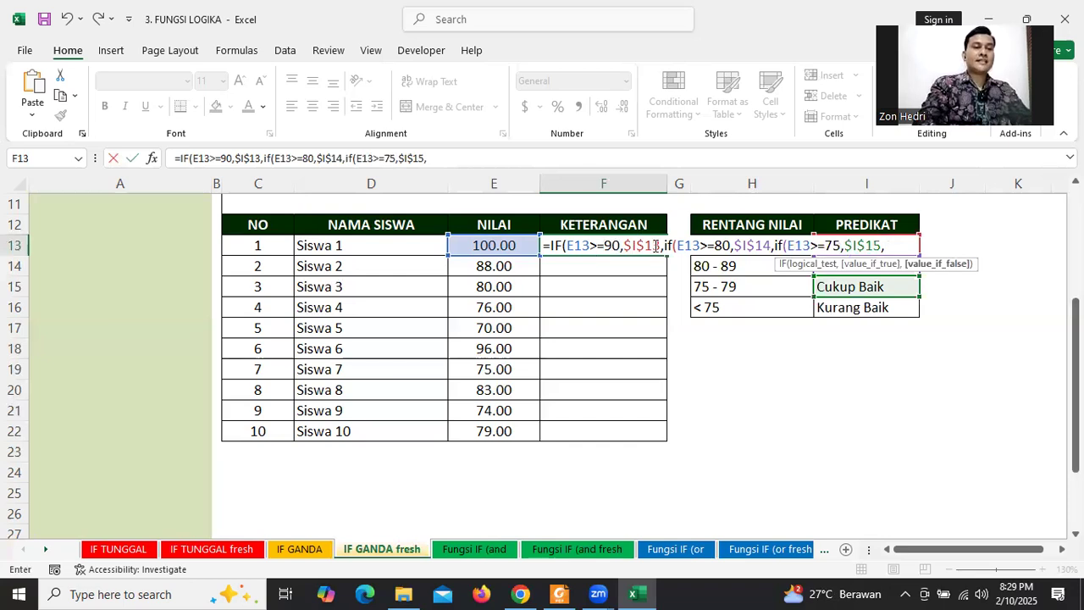
left_click_drag(664, 245, 812, 245)
left_click(904, 245)
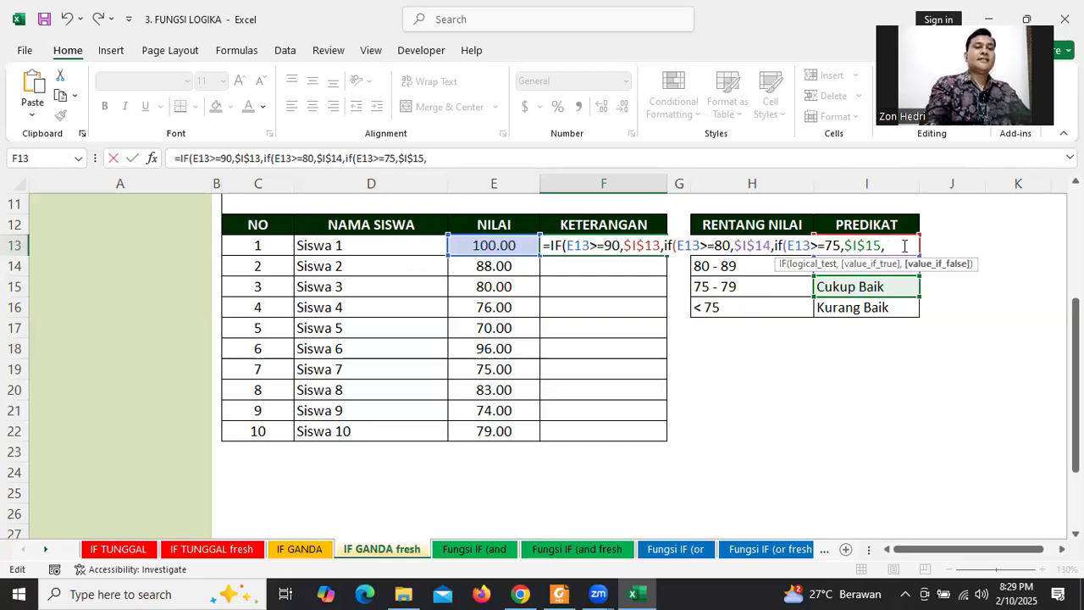
type("\"K")
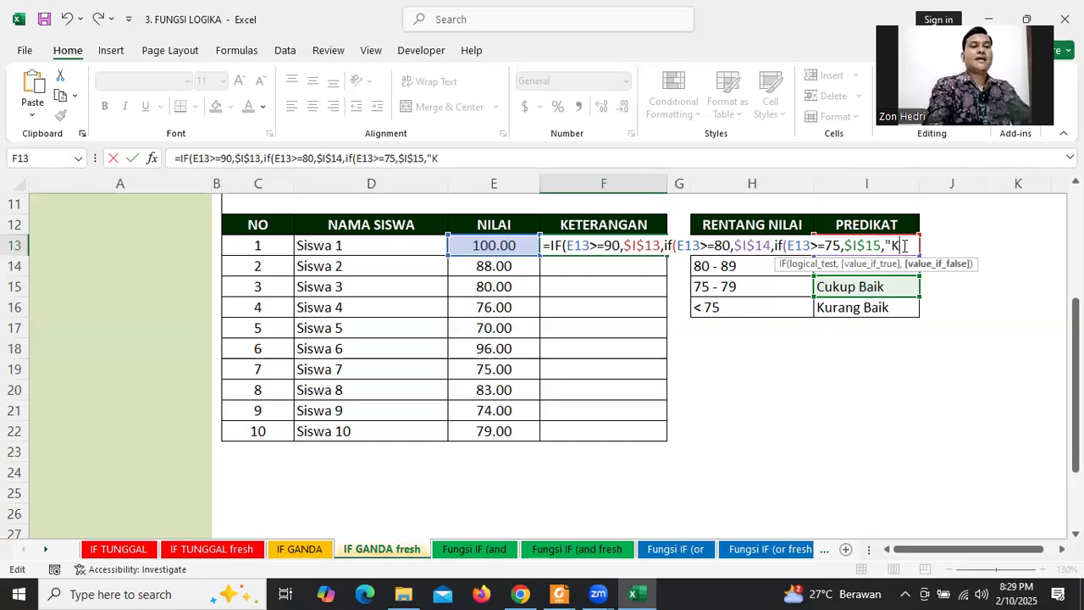
type("urang")
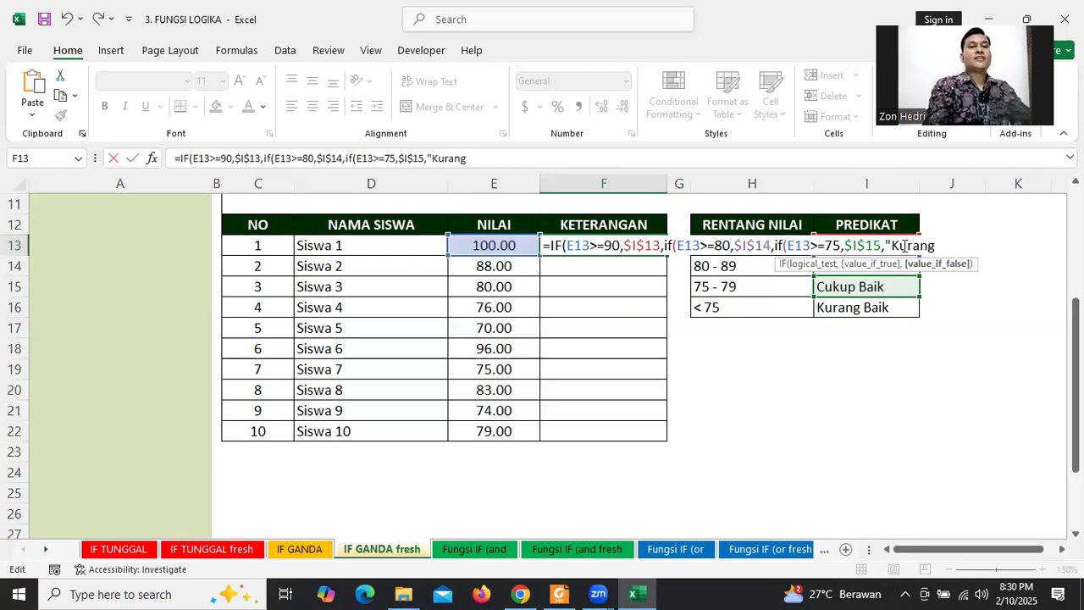
key("BackSpace")
key("BackSpace")
key("BackSpace")
key("BackSpace")
key("BackSpace")
key("BackSpace")
key("BackSpace")
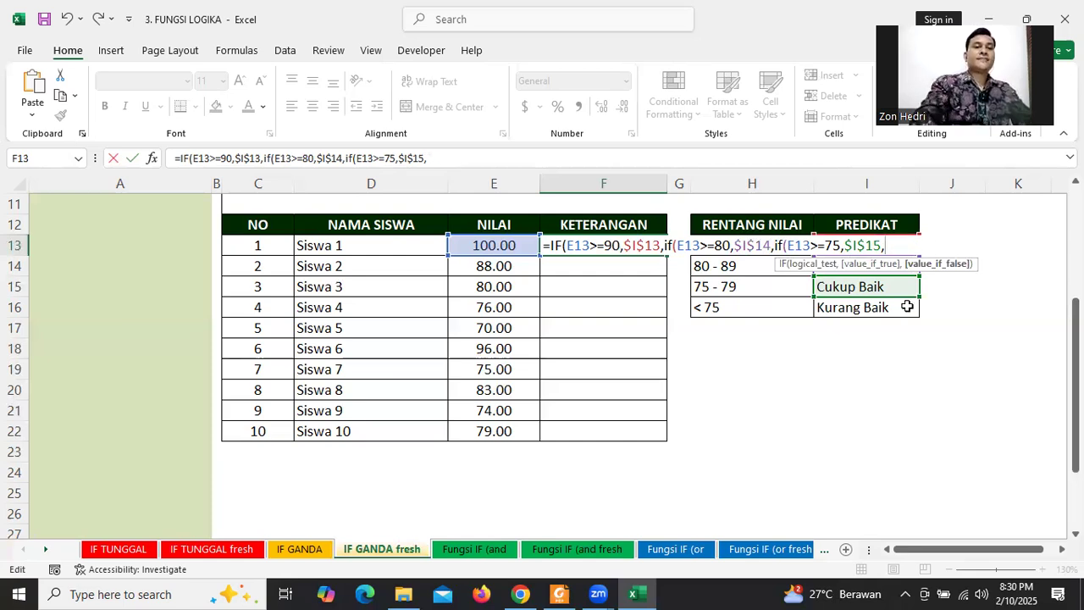
- Finish the nested IF in F13 with the Kurang Baik predicate $I$16 as the last value-if-false, close all three IFs and enter the formula
left_click(880, 308)
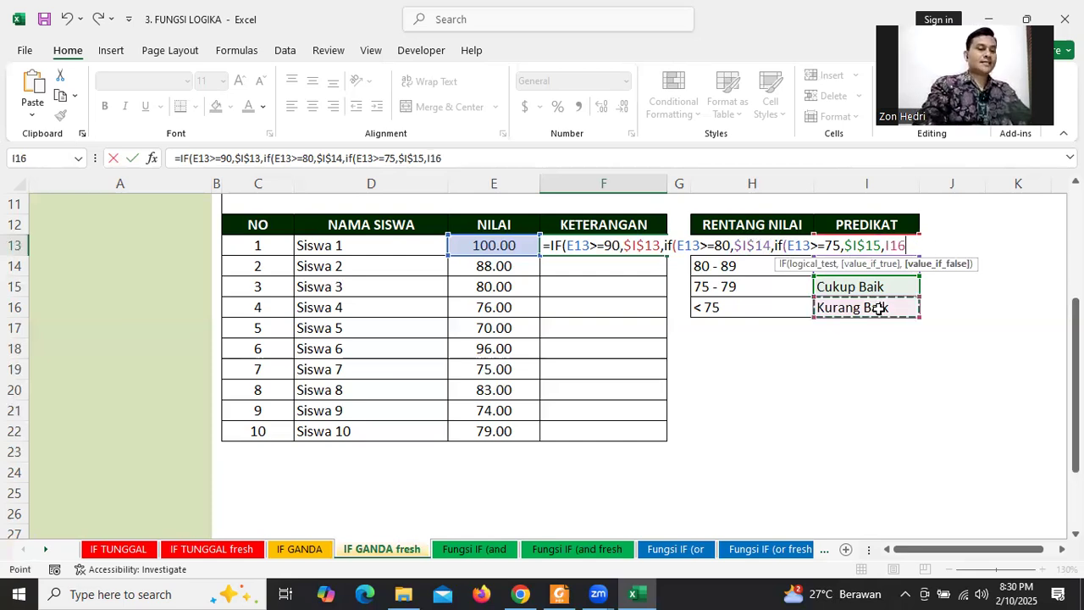
key("F4")
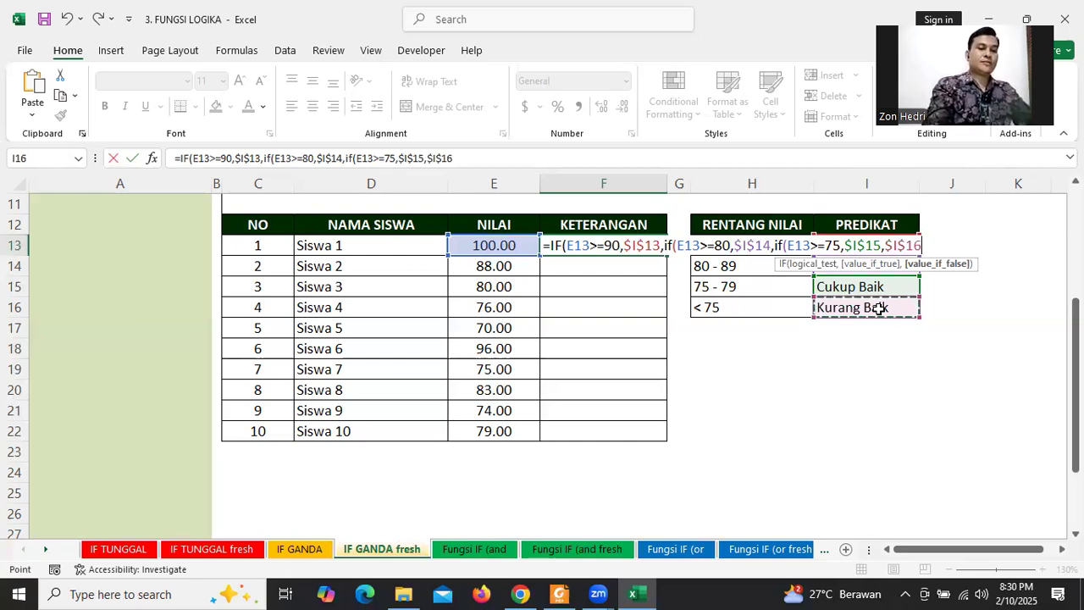
type(")")
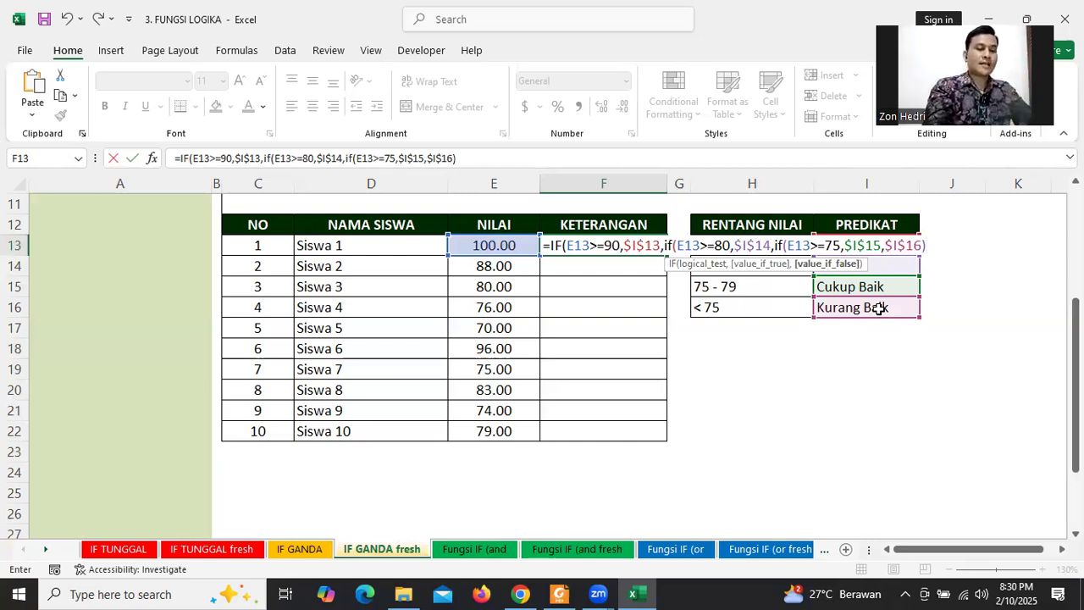
type(")")
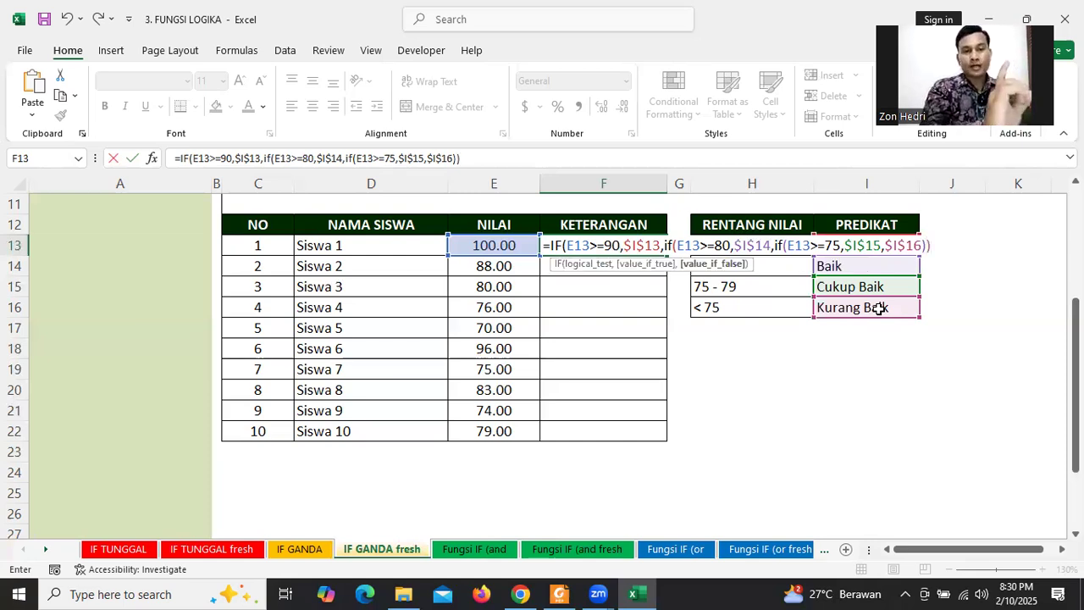
type(")")
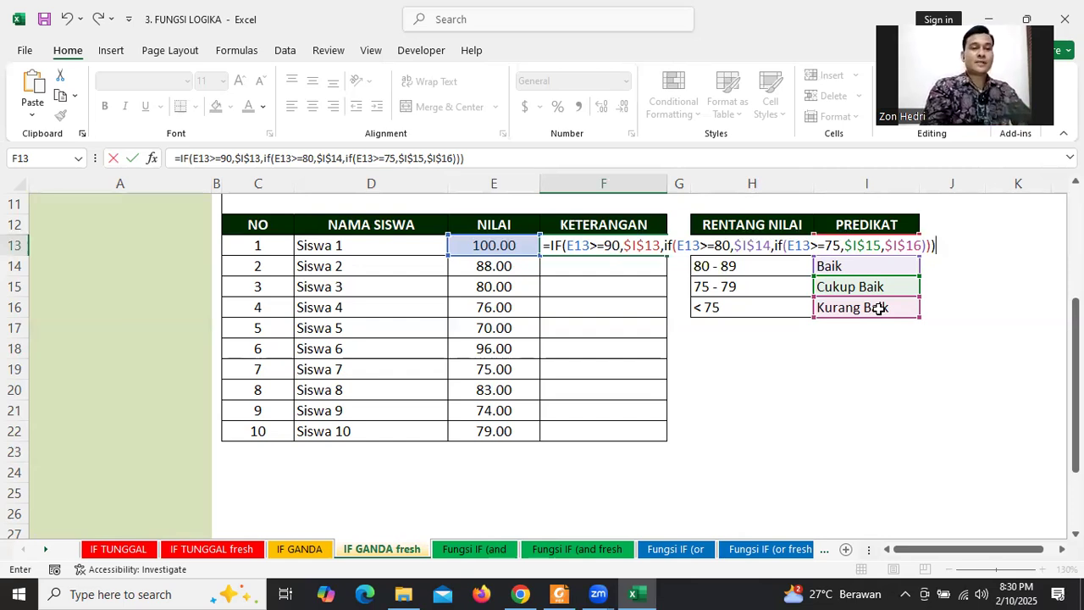
left_click(846, 245)
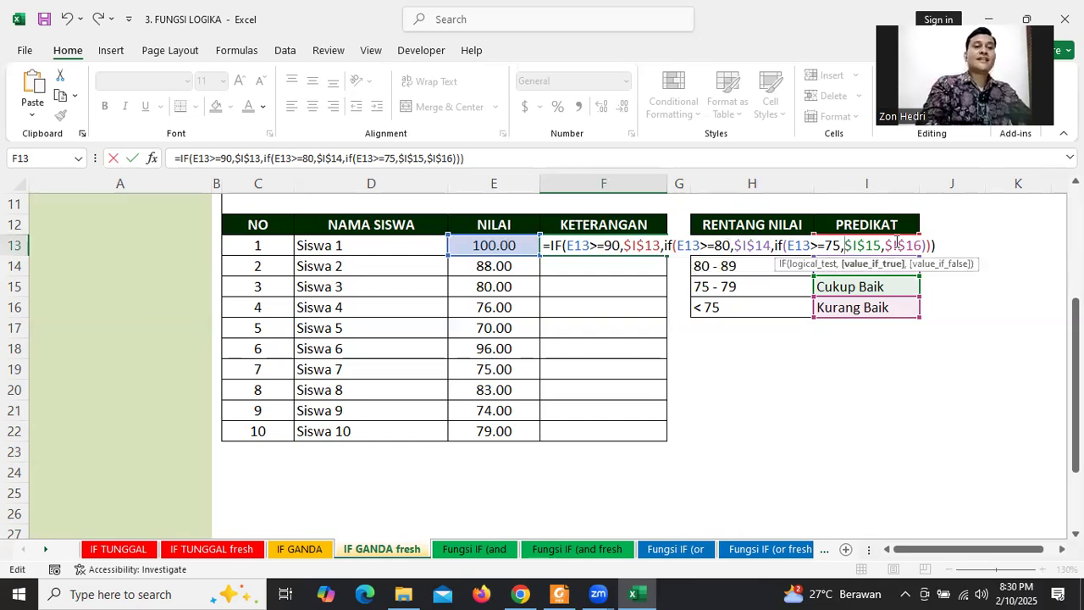
key("ctrl+Return")
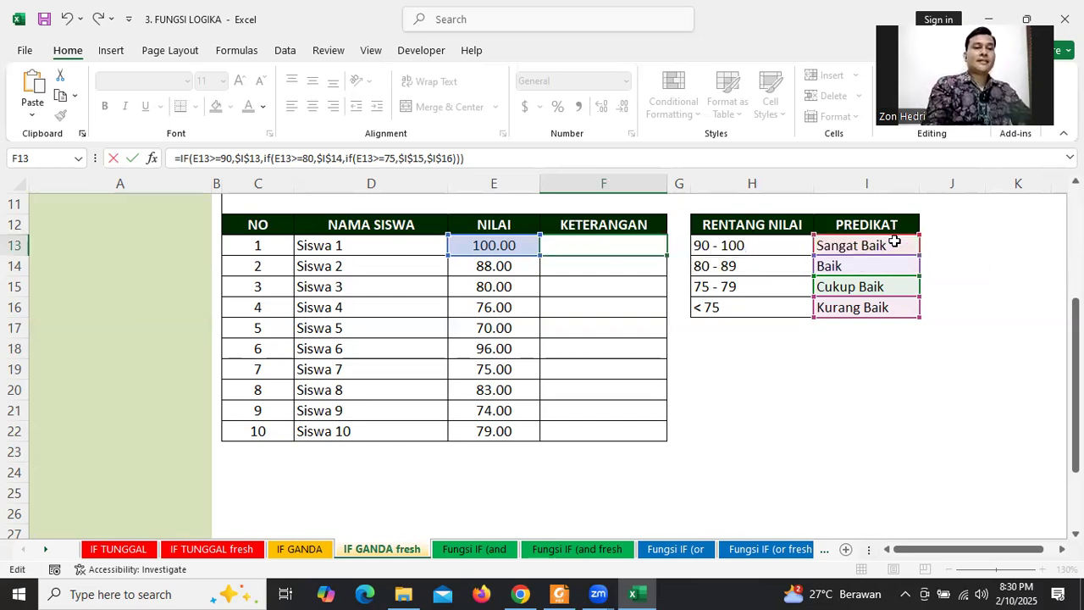
- Fill the nested IF formula from F13 down the KETERANGAN column for all ten students
double_click(666, 255)
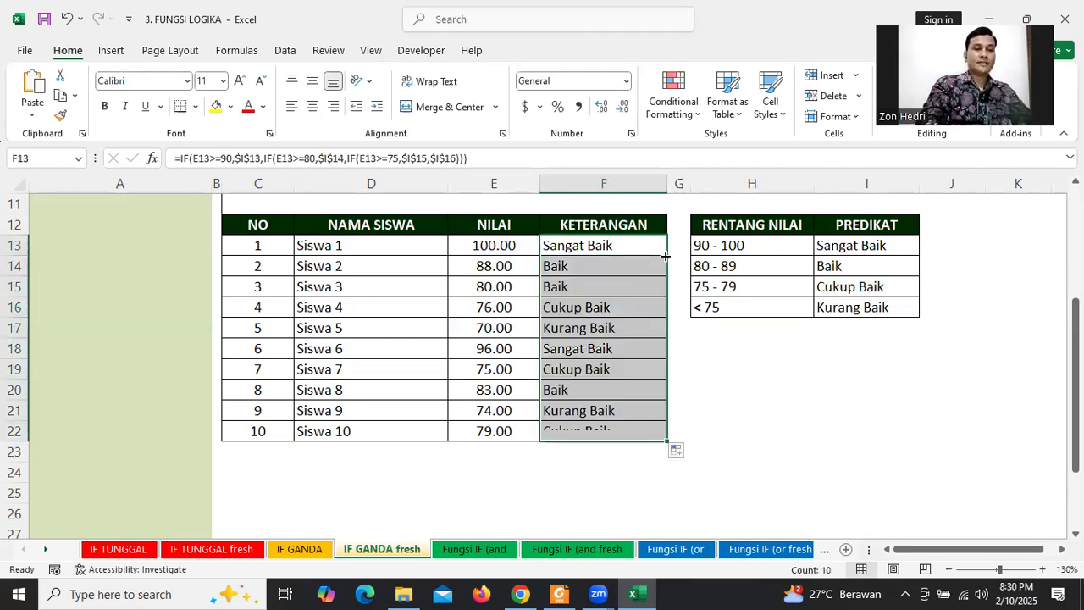
left_click(635, 281)
left_click(606, 246)
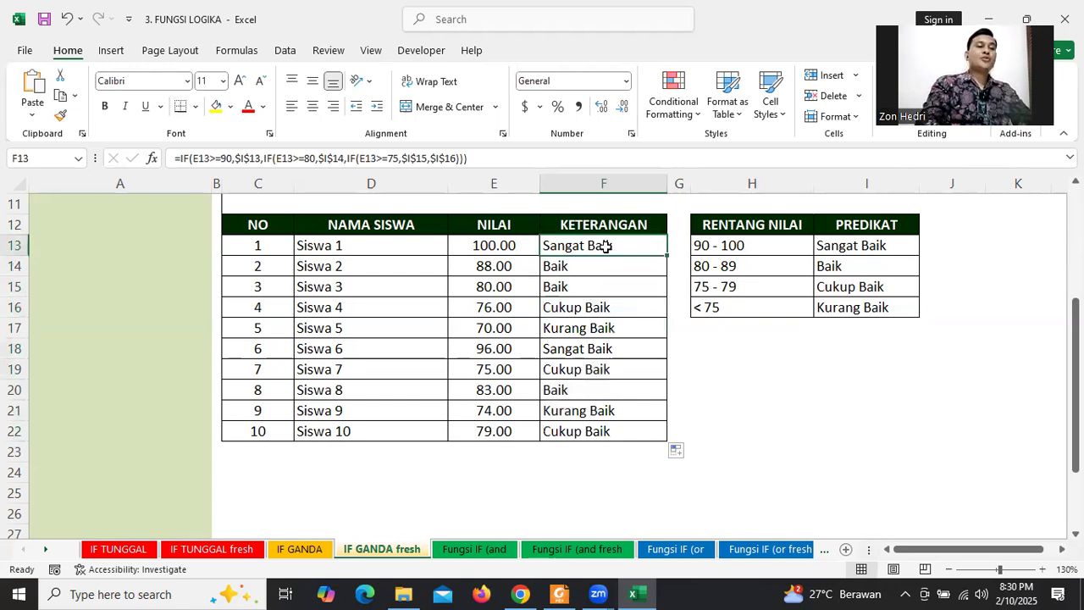
left_click(857, 247)
left_click(846, 301)
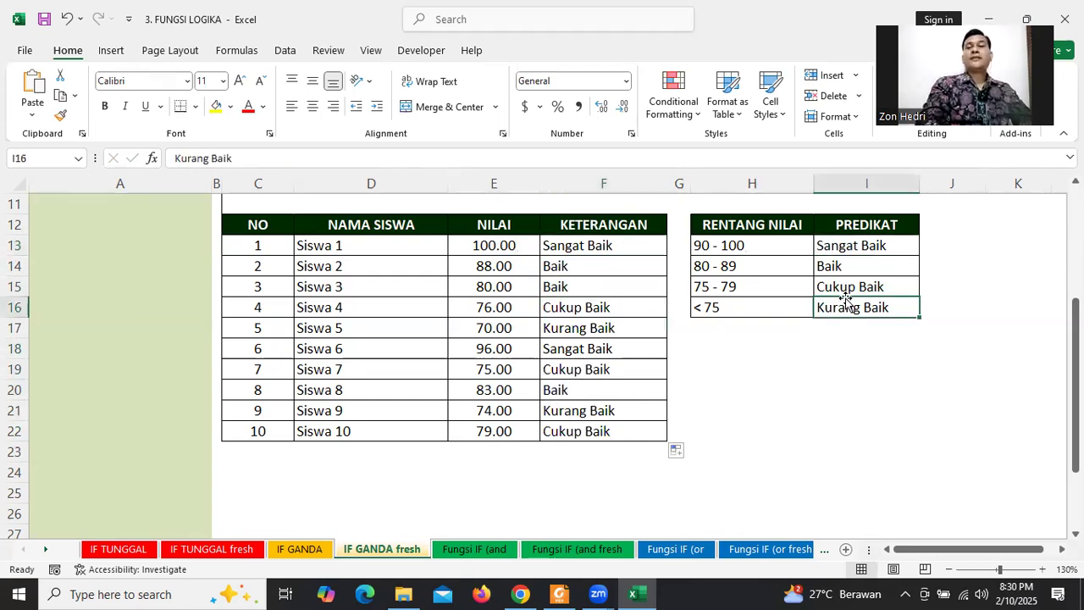
- In the PREDIKAT lookup table, change the 90 - 100 predicate to Excellent and the 80 - 89 predicate to Good
left_click(842, 247)
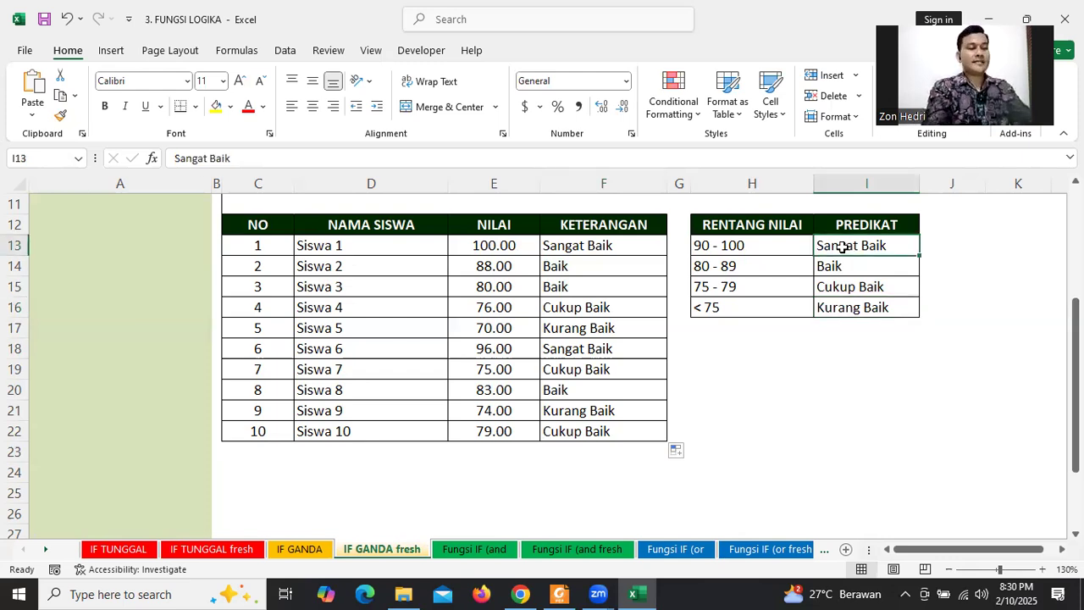
type("Excellent")
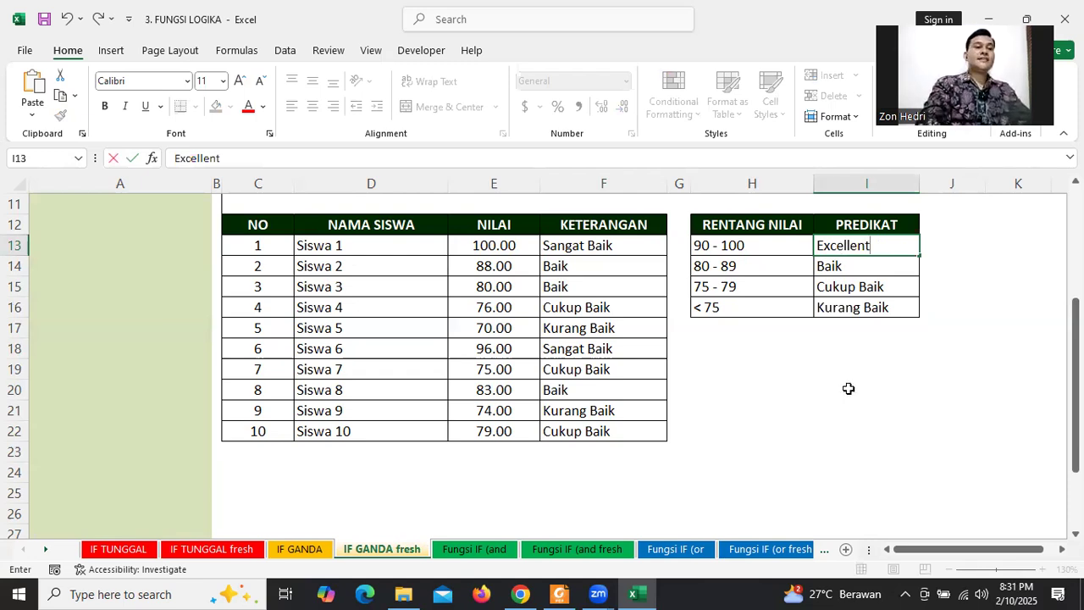
left_click(849, 387)
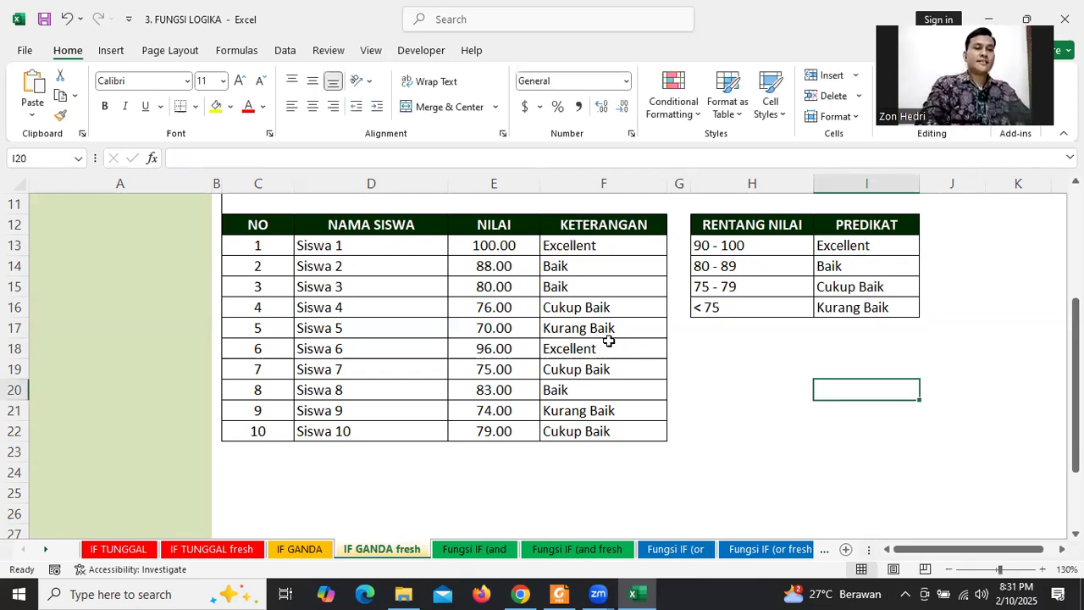
left_click(603, 347)
left_click(840, 265)
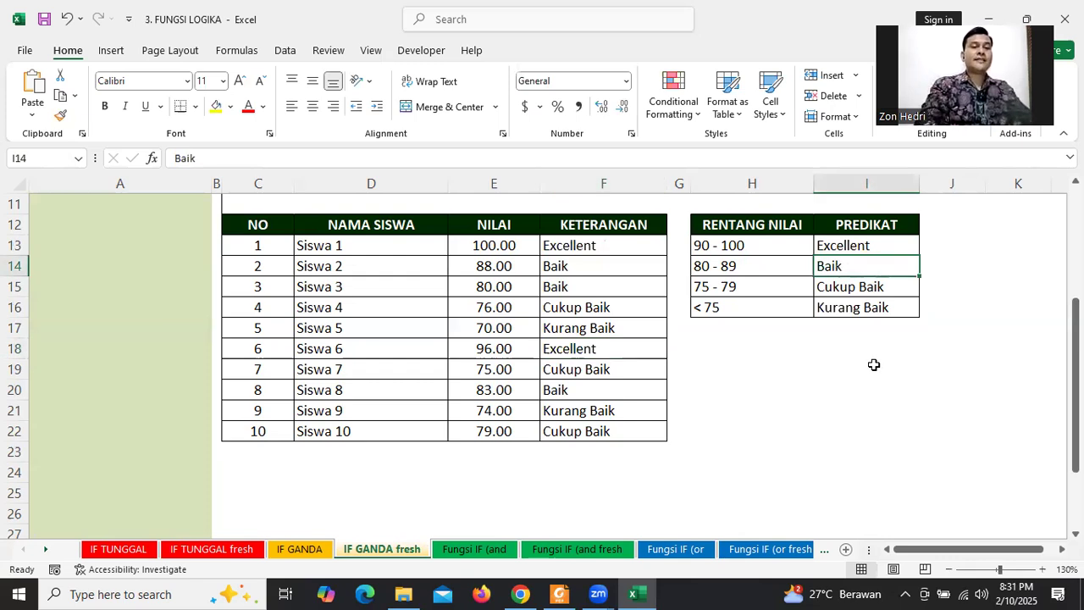
type("Good")
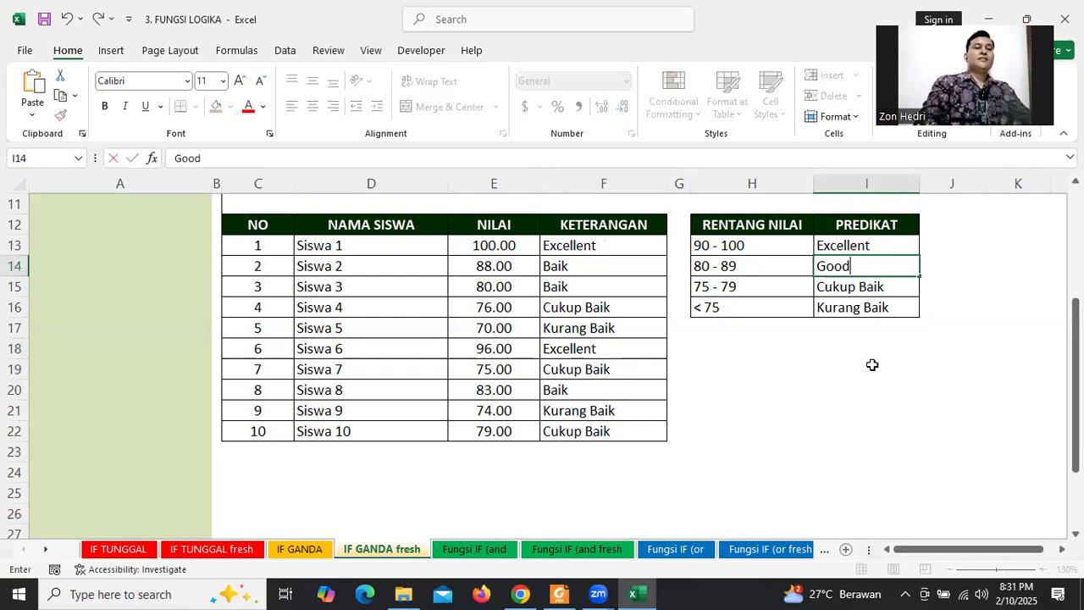
left_click(872, 364)
key("F2")
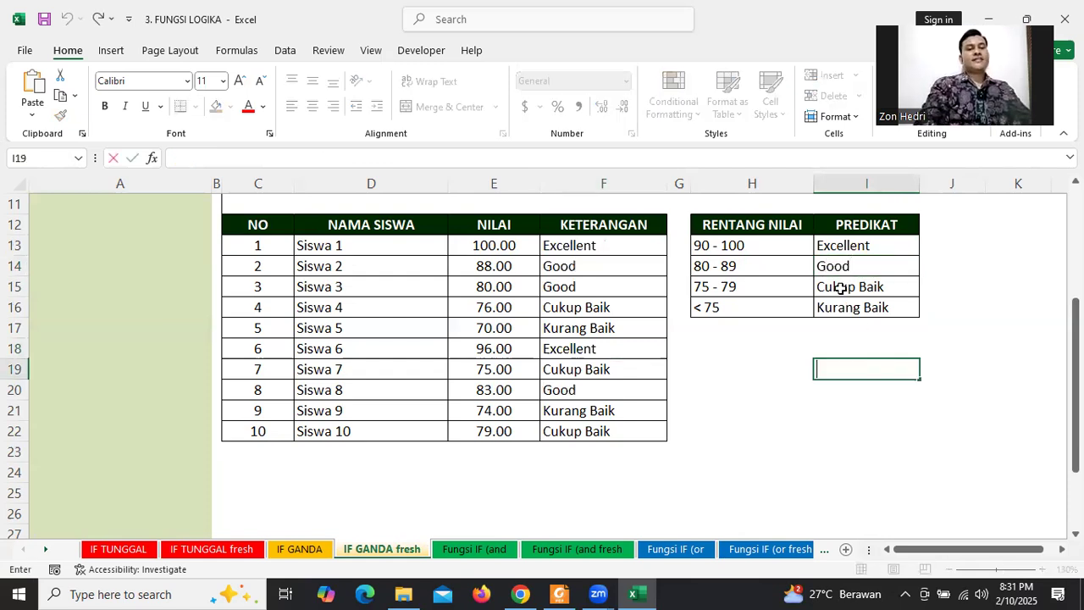
- Change the PREDIKAT entry for 75 - 79 to Mediocre and the entry for < 75 to Fail
left_click(841, 288)
type("Mediocre")
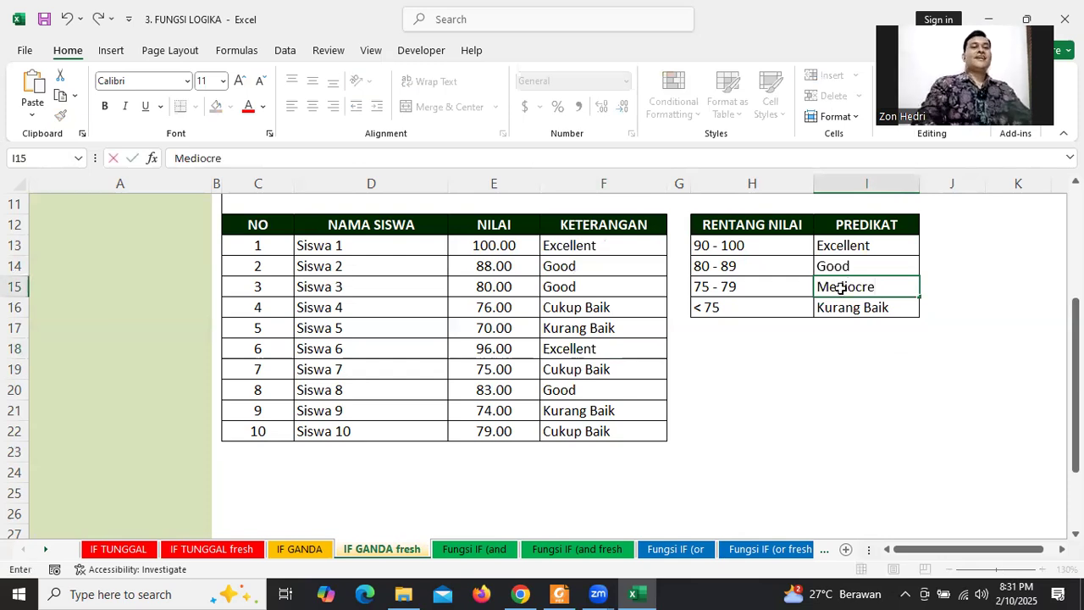
left_click(834, 308)
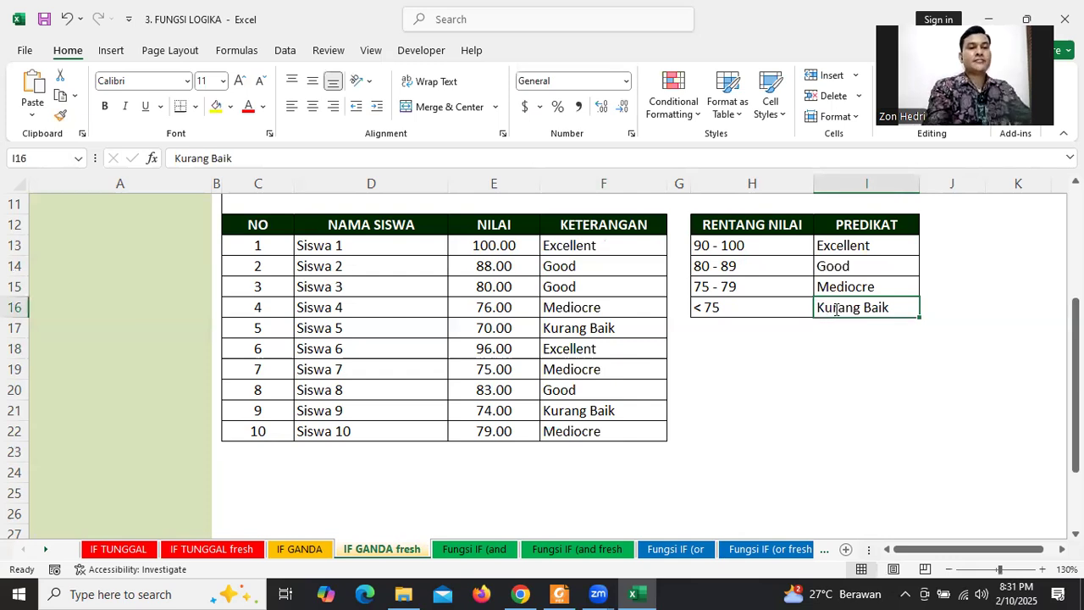
type("Fail")
left_click(820, 348)
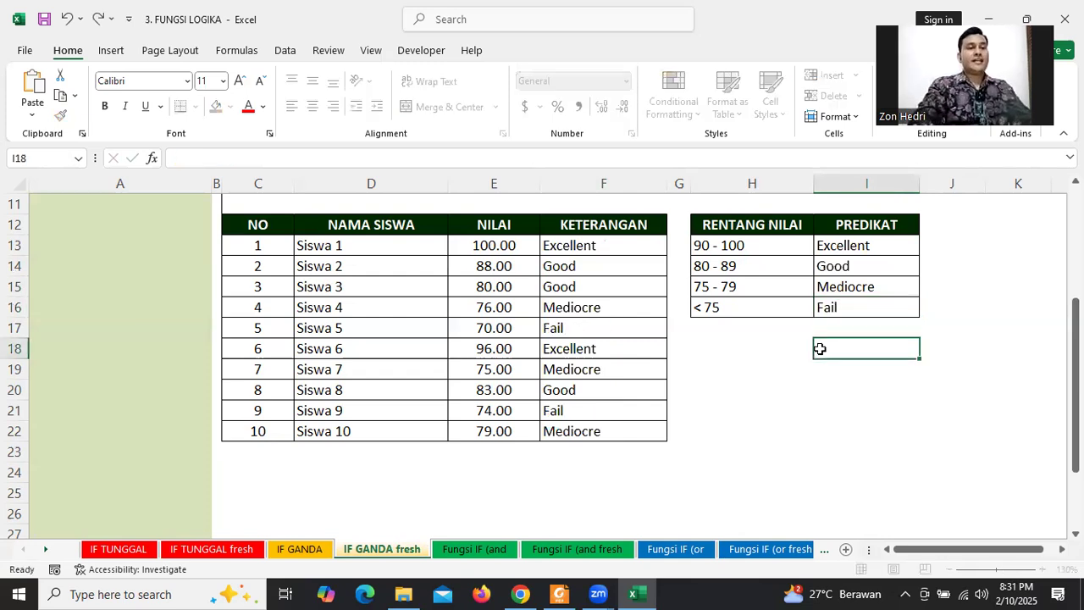
left_click(566, 262)
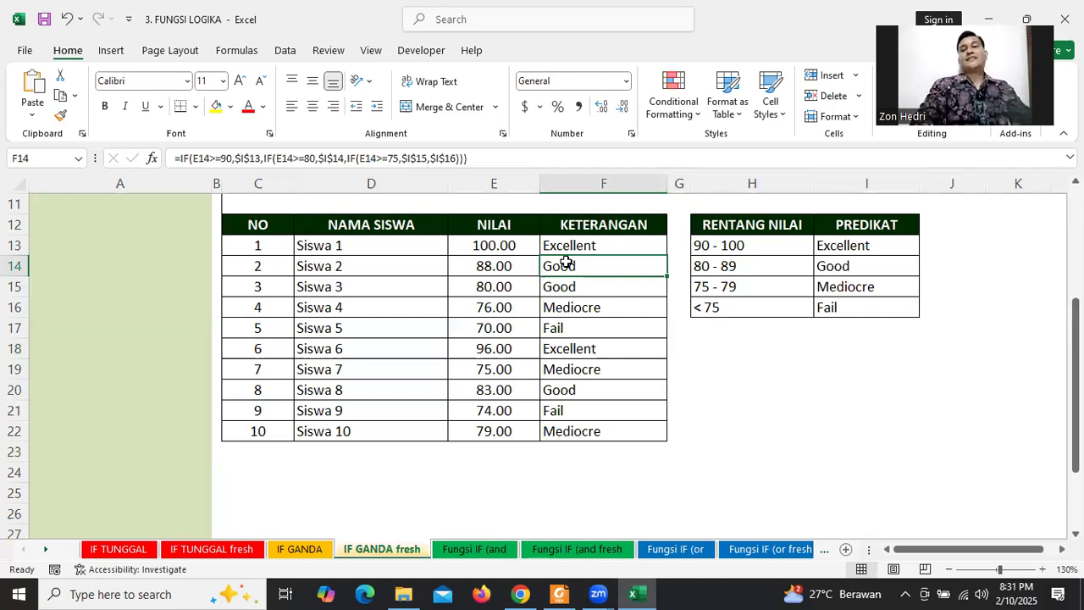
left_click_drag(498, 259, 601, 419)
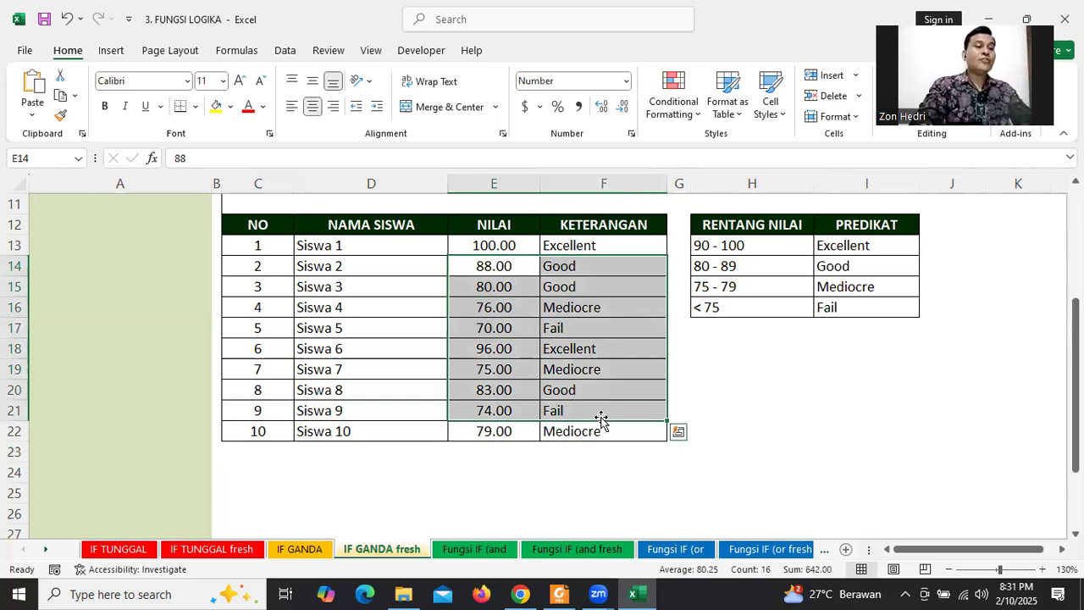
left_click(746, 385)
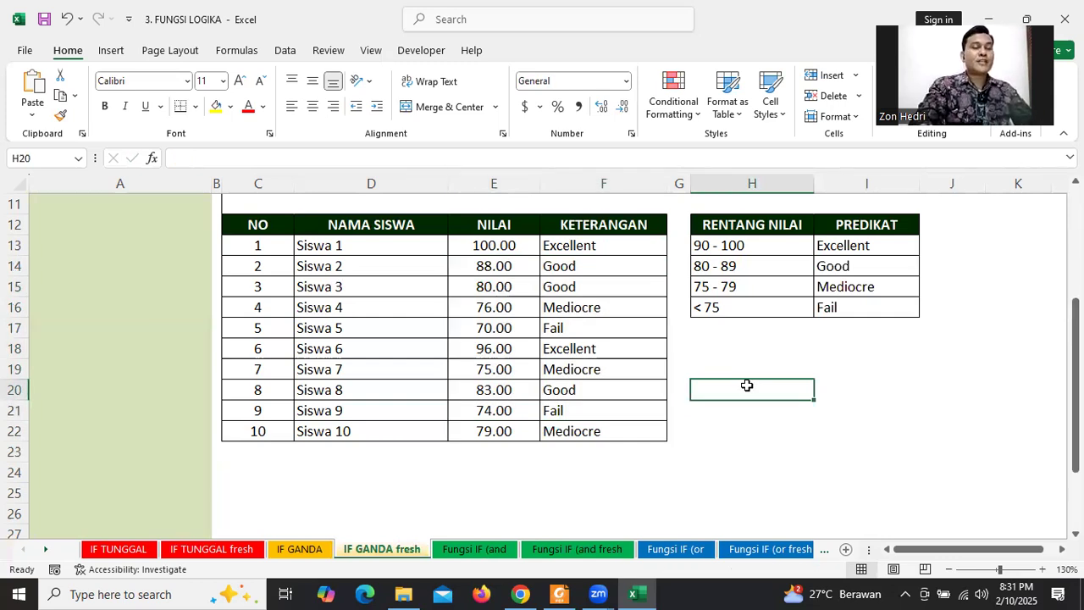
left_click(520, 594)
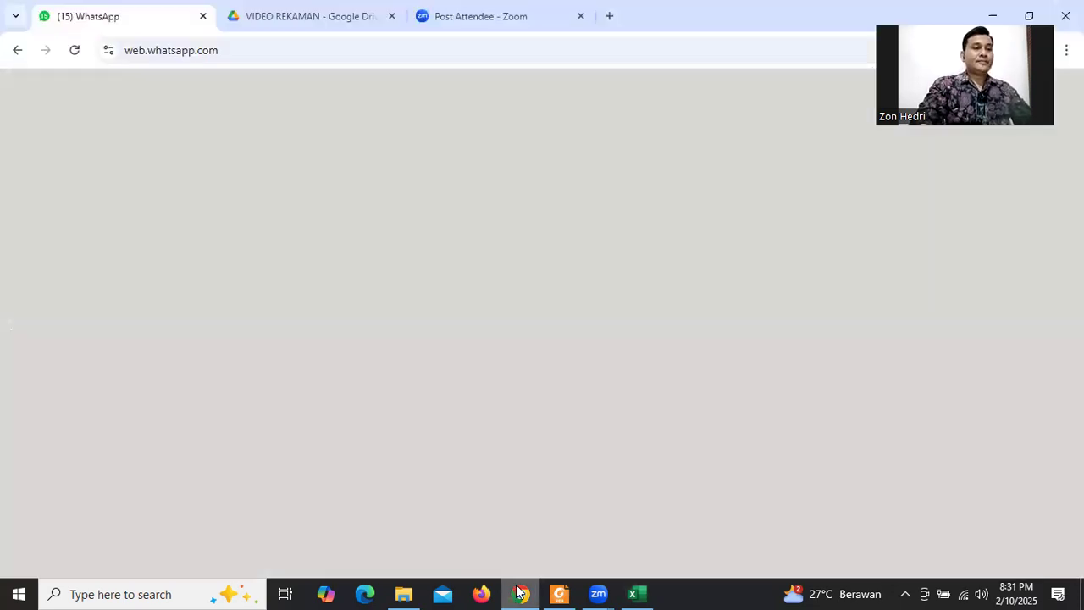
left_click(520, 593)
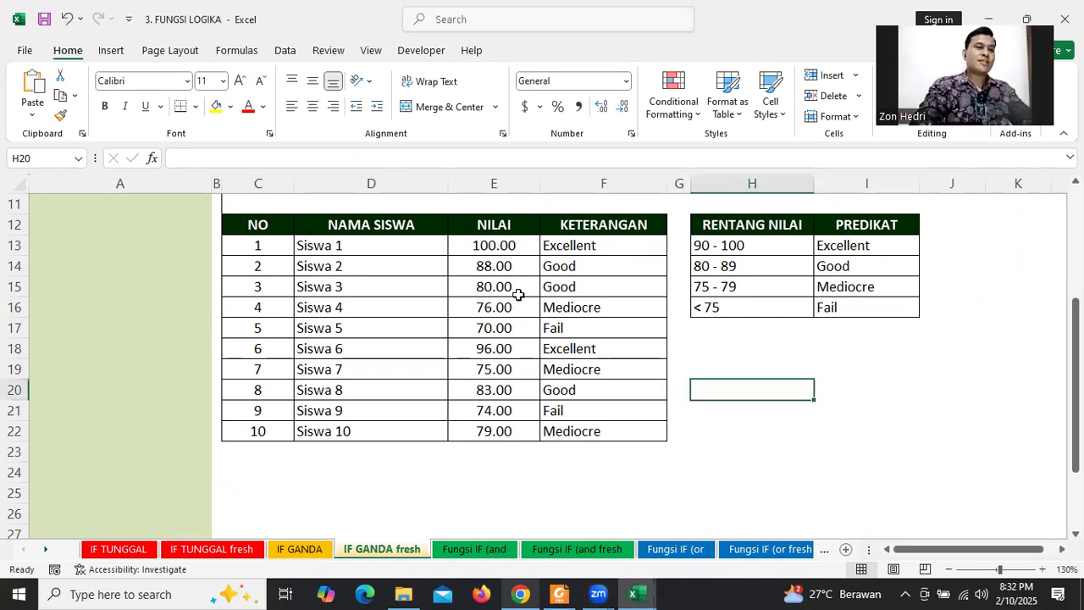
left_click(482, 287)
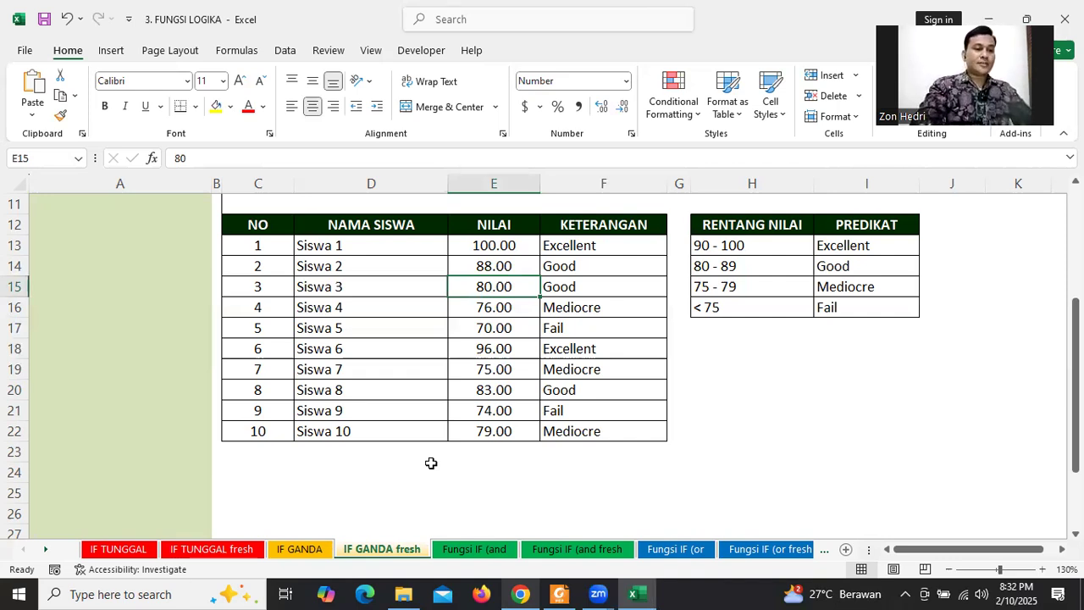
left_click(549, 445)
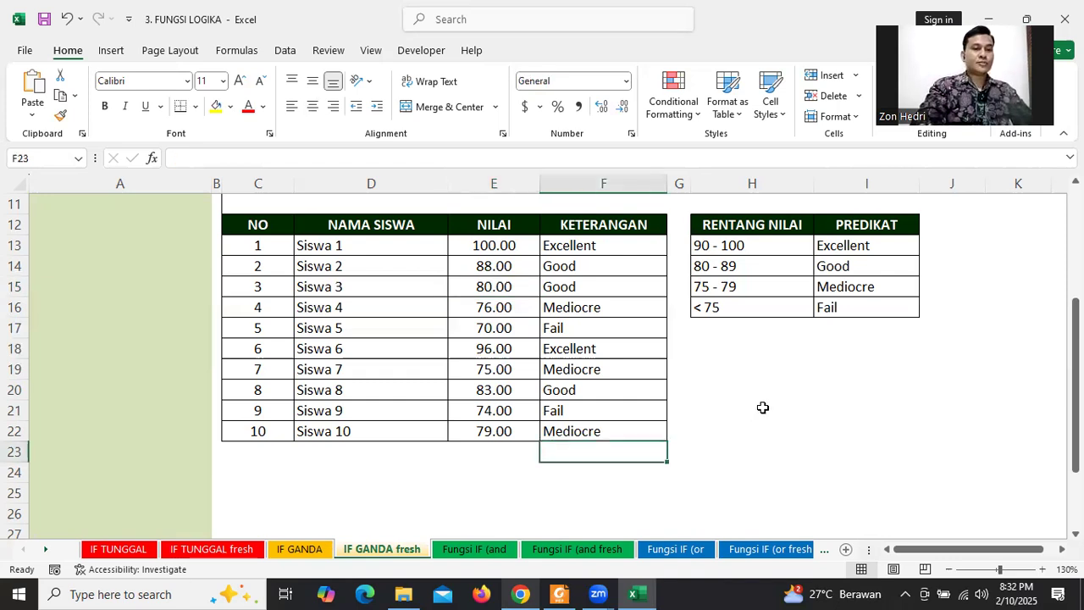
left_click(762, 407)
scroll(1027, 382, "up", 1)
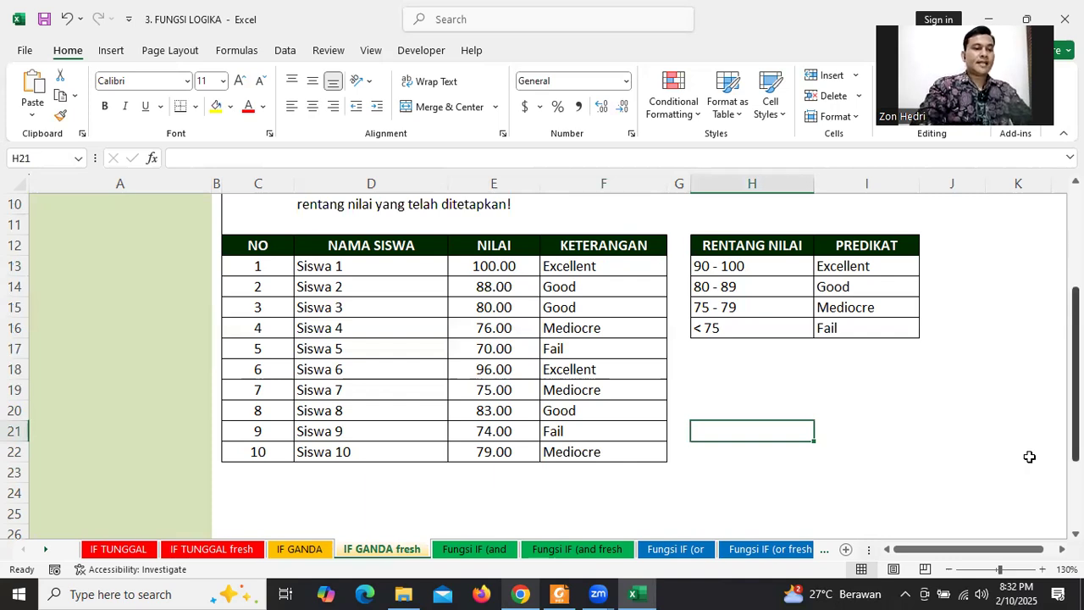
scroll(470, 555, "down", 1)
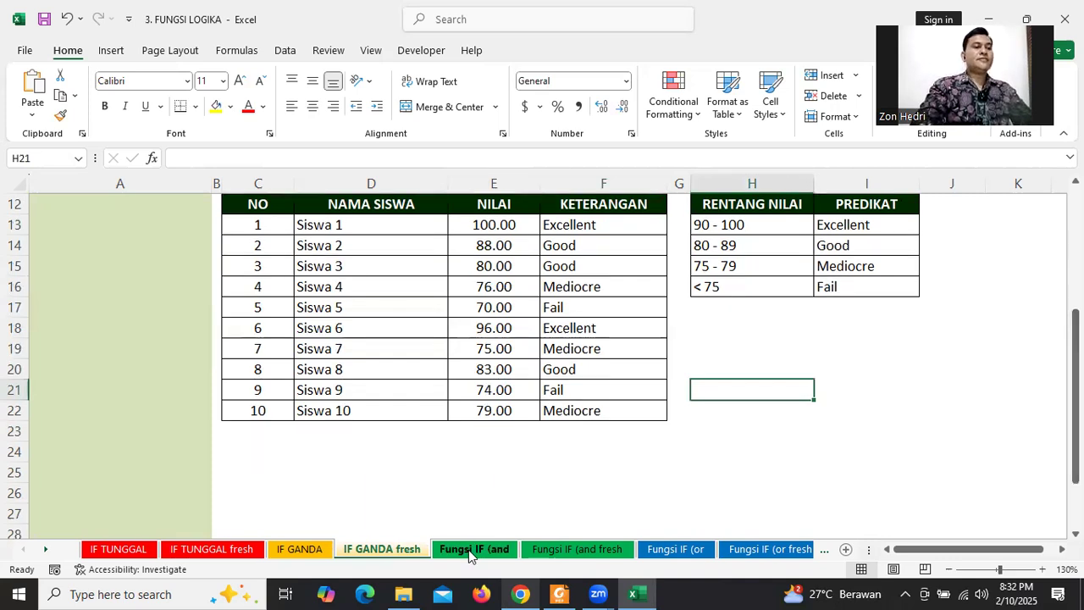
- Open the Fungsi IF (and sheet, enlarge it to 140% and bring its applicant table into view
left_click(470, 550)
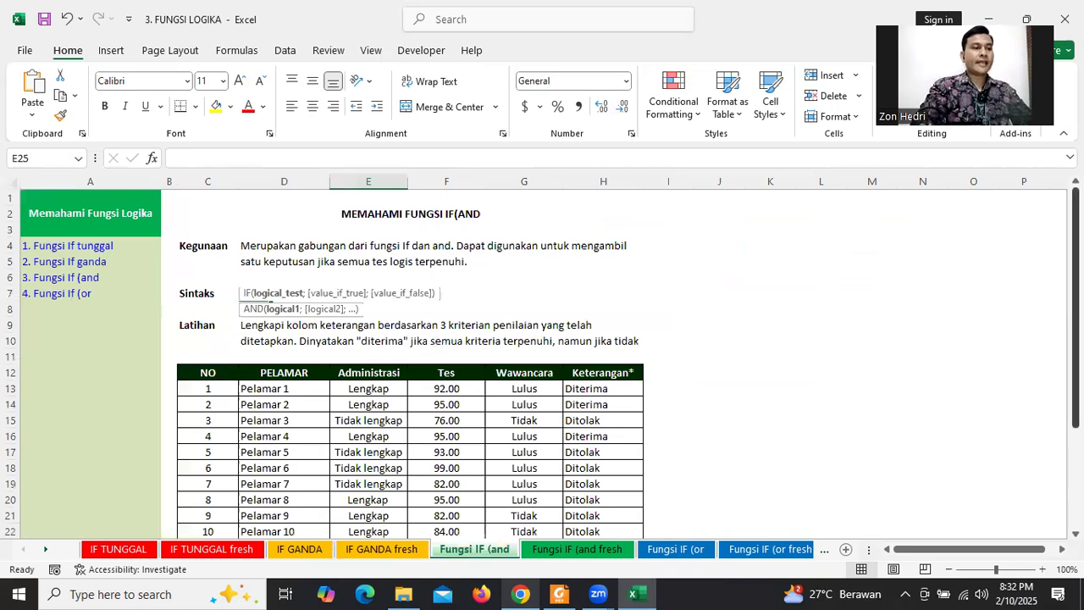
left_click(1041, 571)
left_click(1041, 571)
left_click(1041, 571)
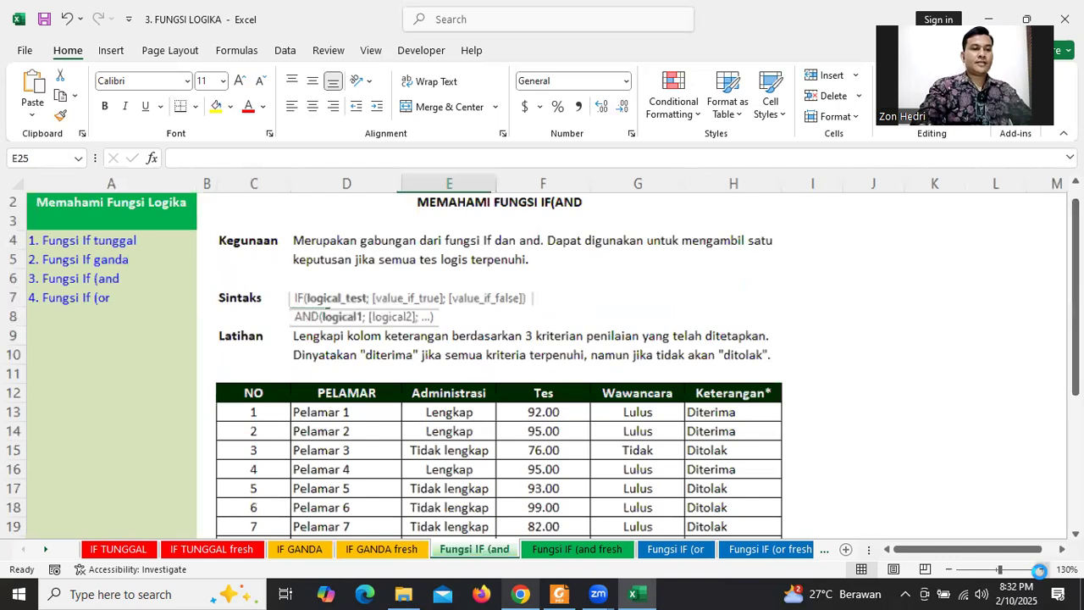
left_click(1041, 571)
left_click_drag(1076, 353, 1076, 402)
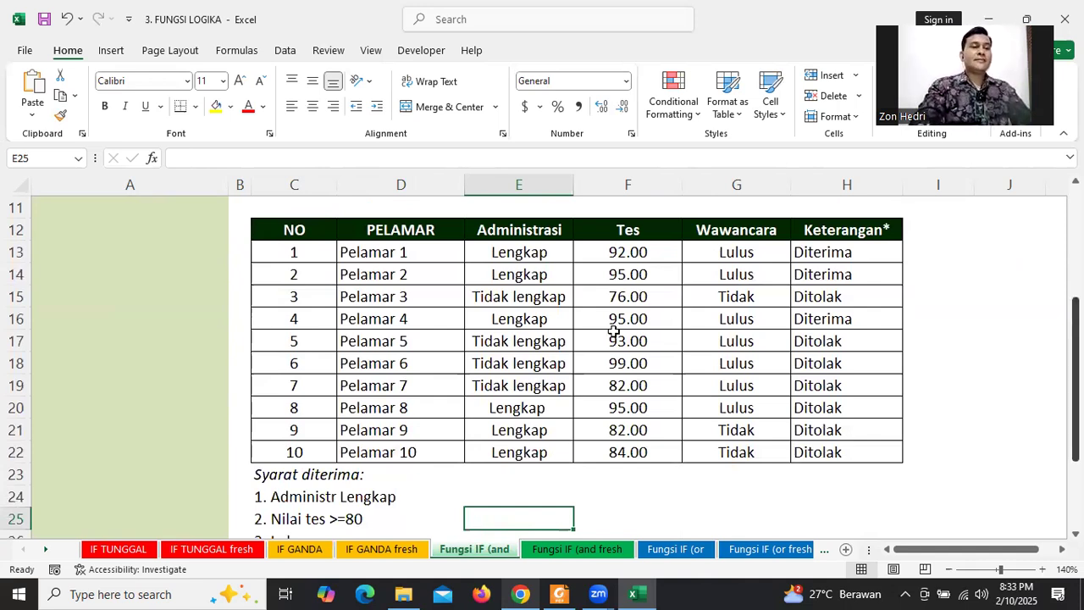
- Examine the Administrasi, Tes and Wawancara criteria columns alongside the Keterangan outcomes in the applicant table
left_click_drag(509, 233, 515, 392)
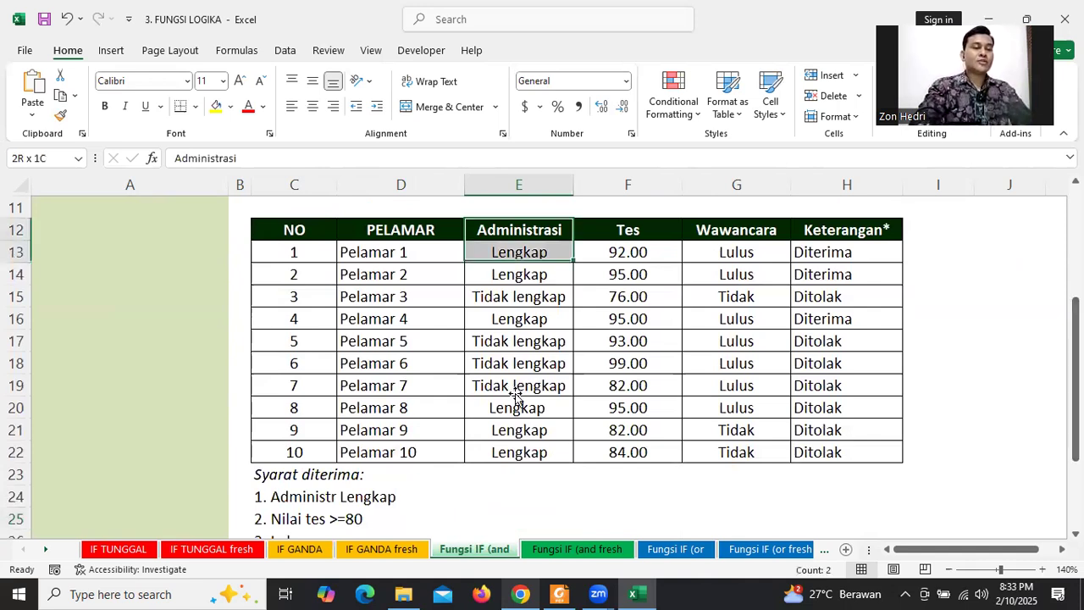
left_click_drag(621, 234, 618, 300)
left_click_drag(734, 231, 718, 325)
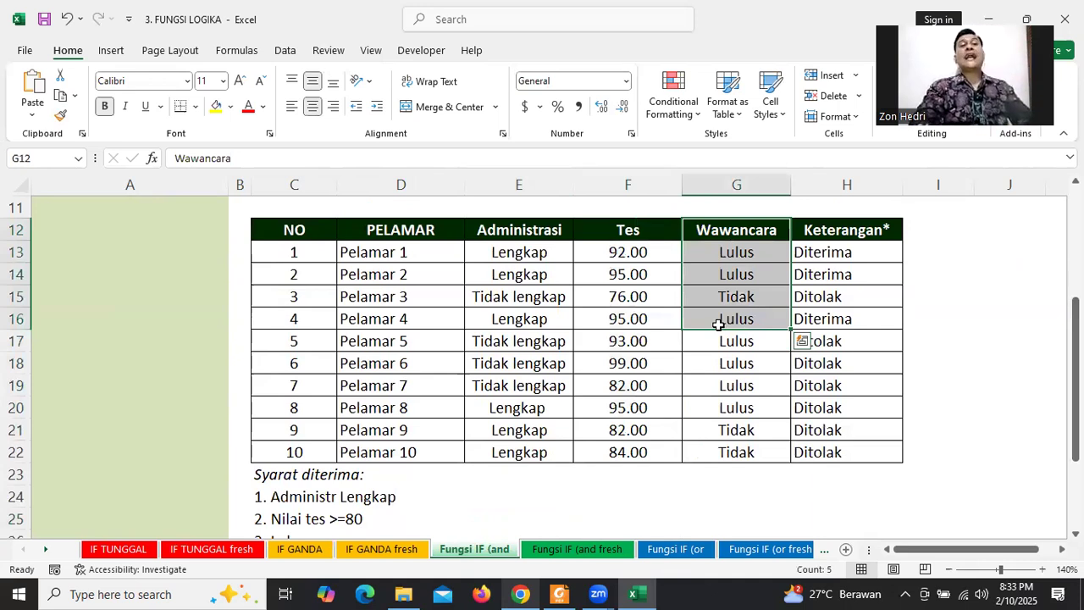
left_click(830, 253)
left_click_drag(525, 231, 522, 406)
left_click_drag(632, 230, 618, 395)
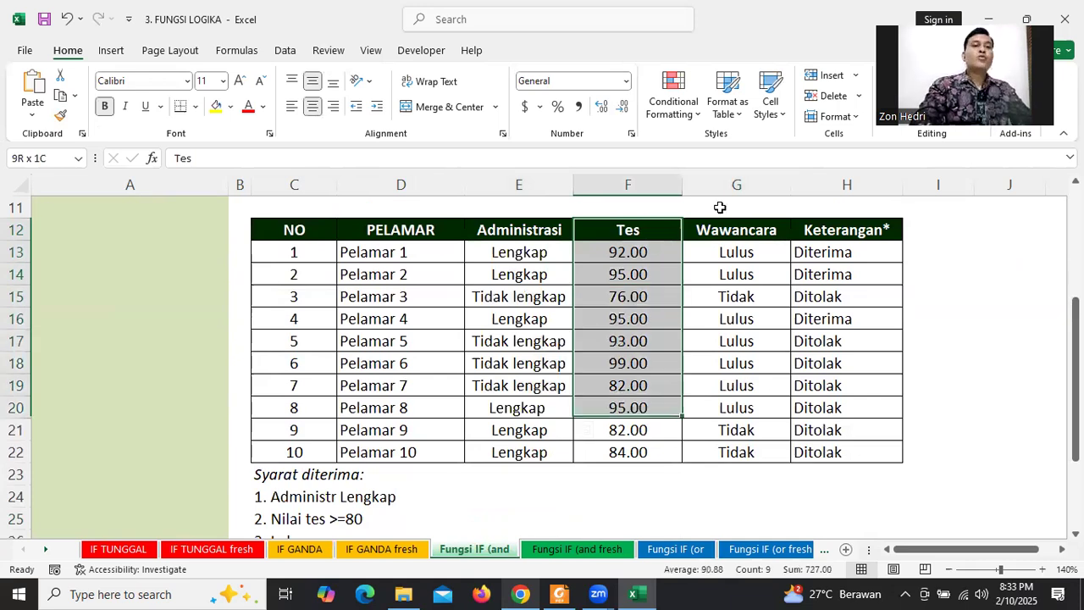
left_click_drag(709, 229, 708, 413)
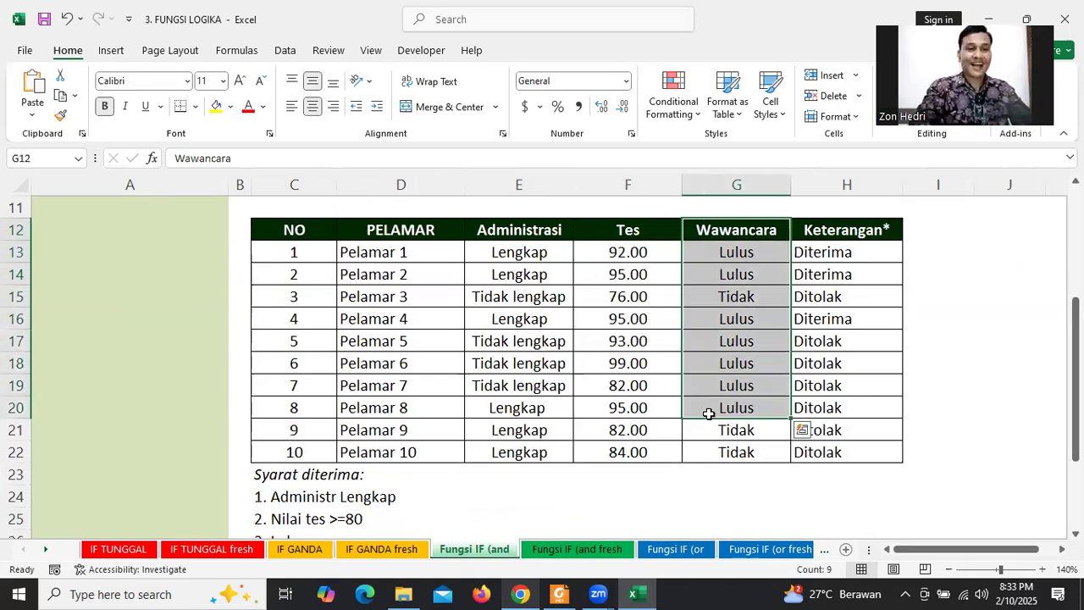
- Examine the completed Keterangan outcomes against the applicants' criteria and the IF(AND) purpose, syntax and exercise text
left_click(820, 256)
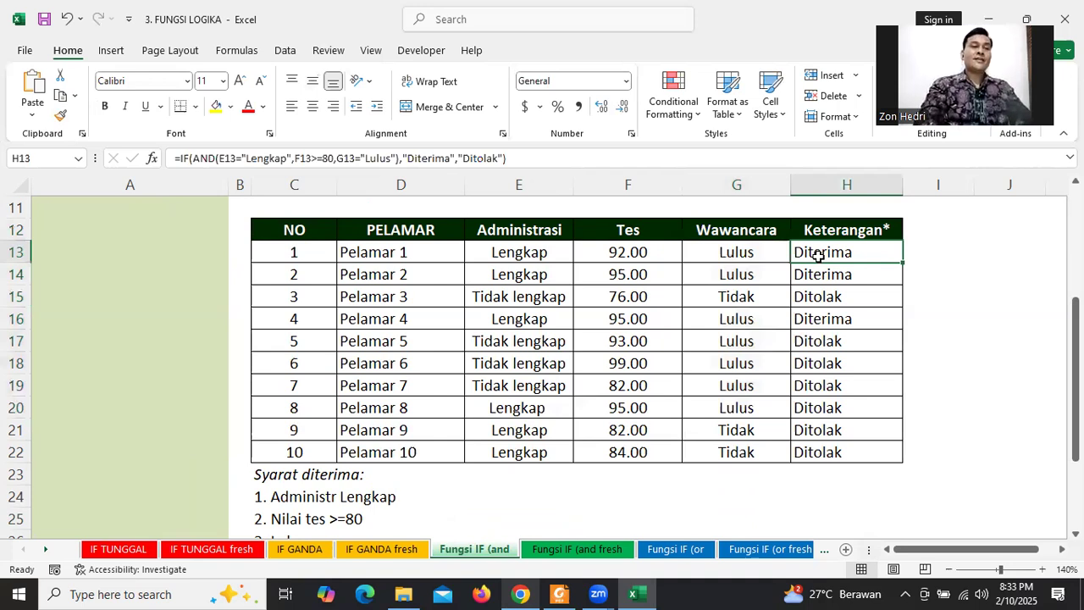
left_click(631, 292)
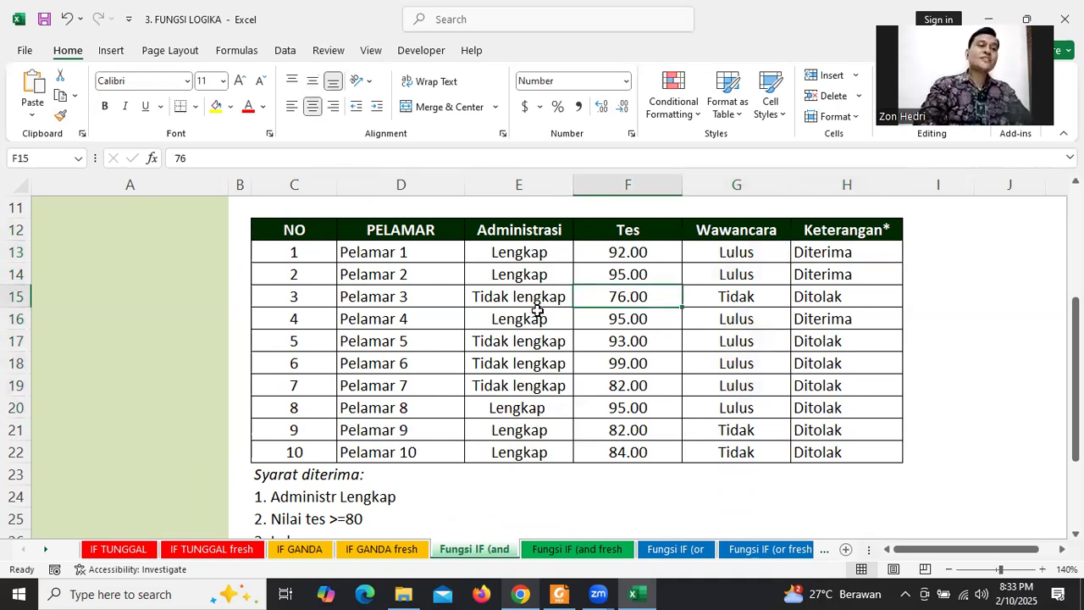
left_click(537, 311)
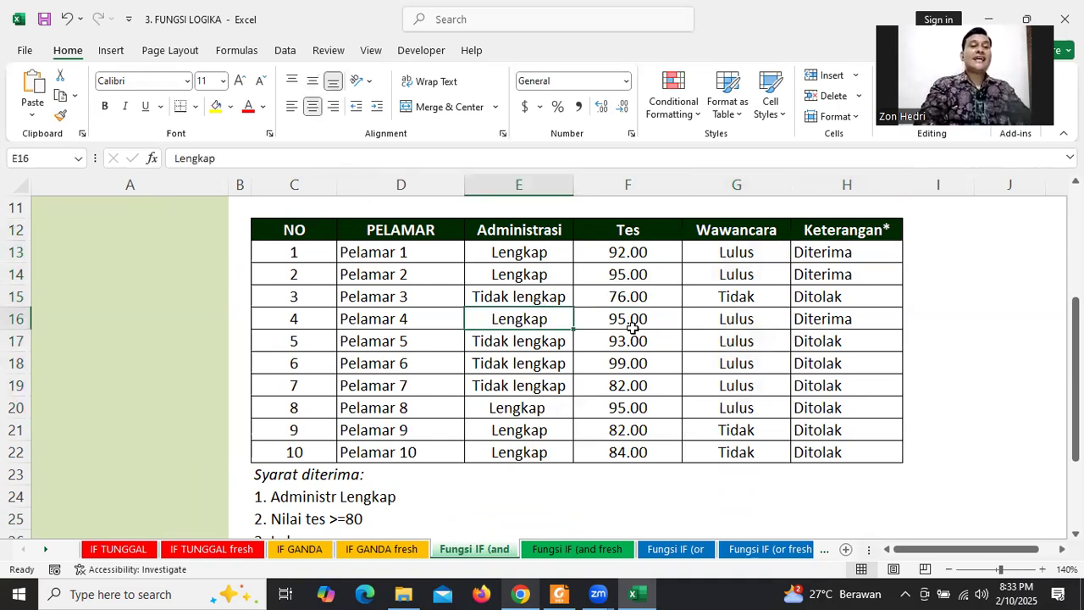
left_click(632, 326)
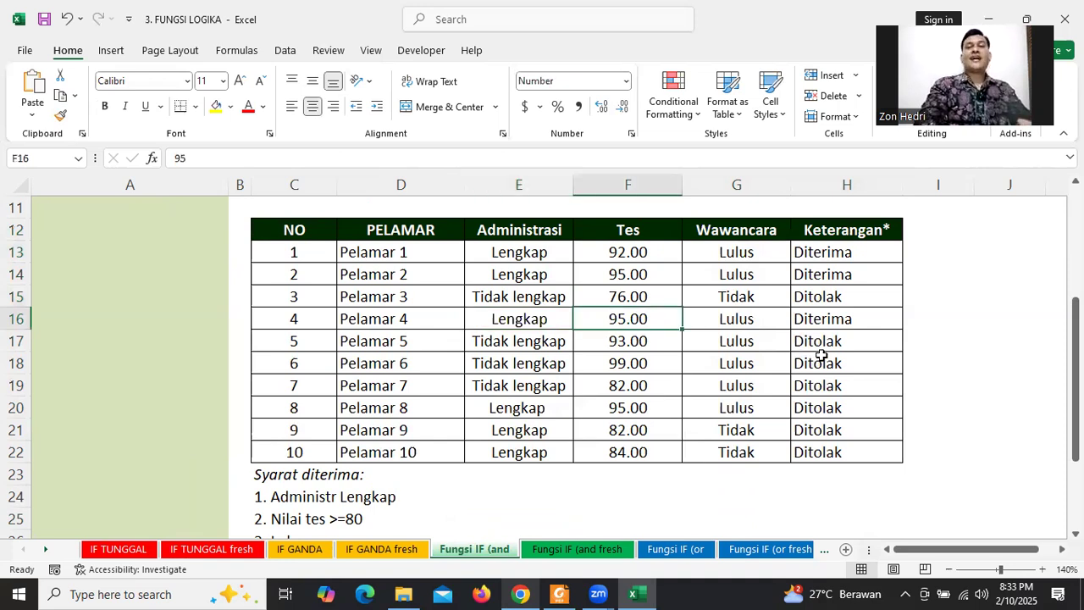
left_click(821, 356)
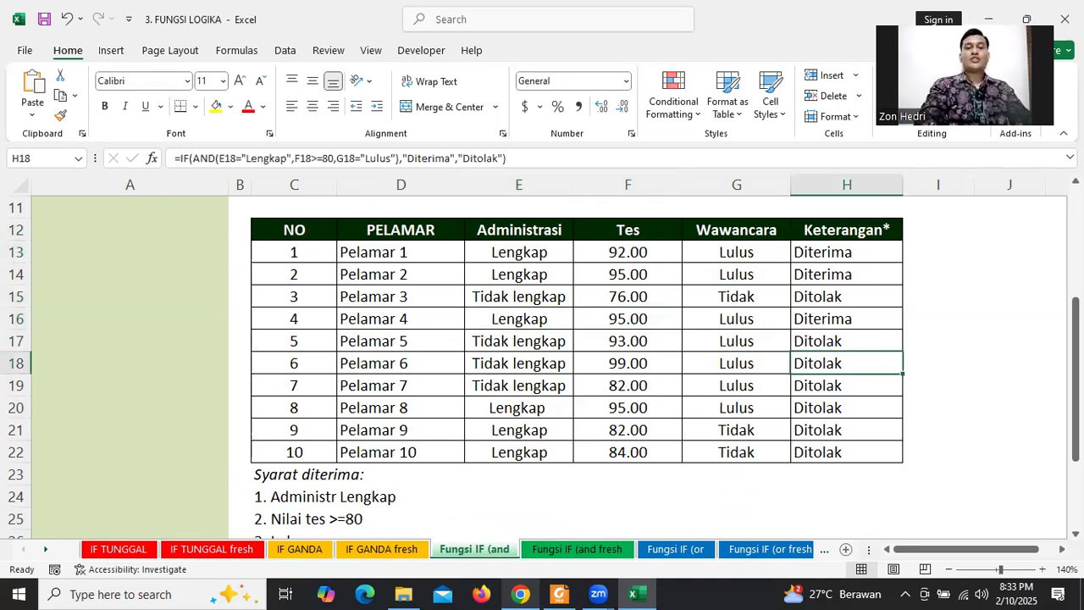
left_click_drag(1074, 379, 1073, 269)
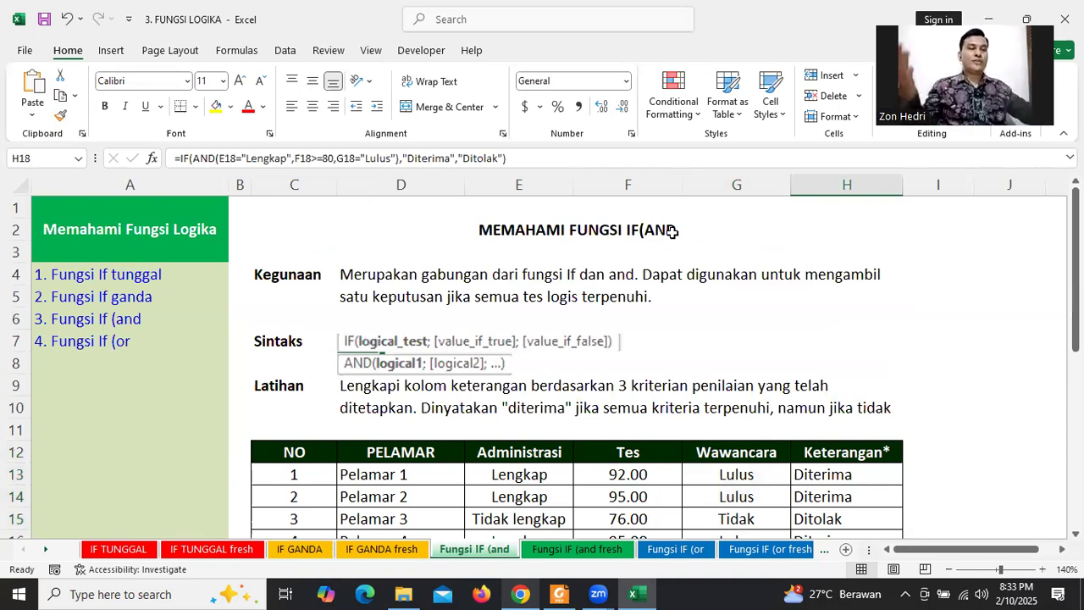
left_click_drag(1075, 213, 1076, 315)
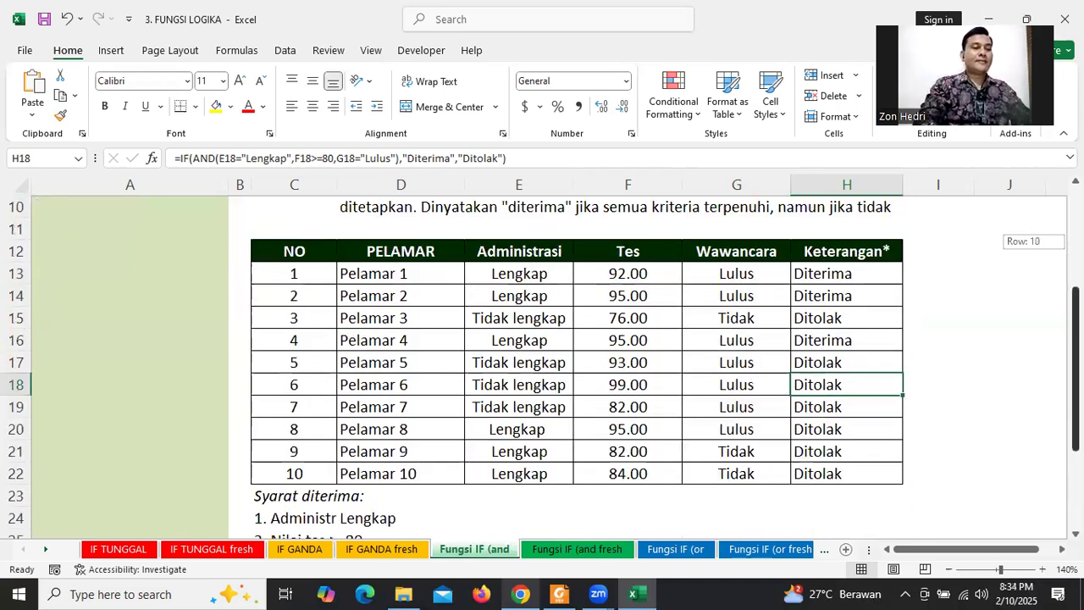
- Open the Fungsi IF (and fresh sheet, enlarge it to 150% and bring its blank Keterangan column into view
left_click(581, 550)
left_click_drag(1075, 339, 1075, 390)
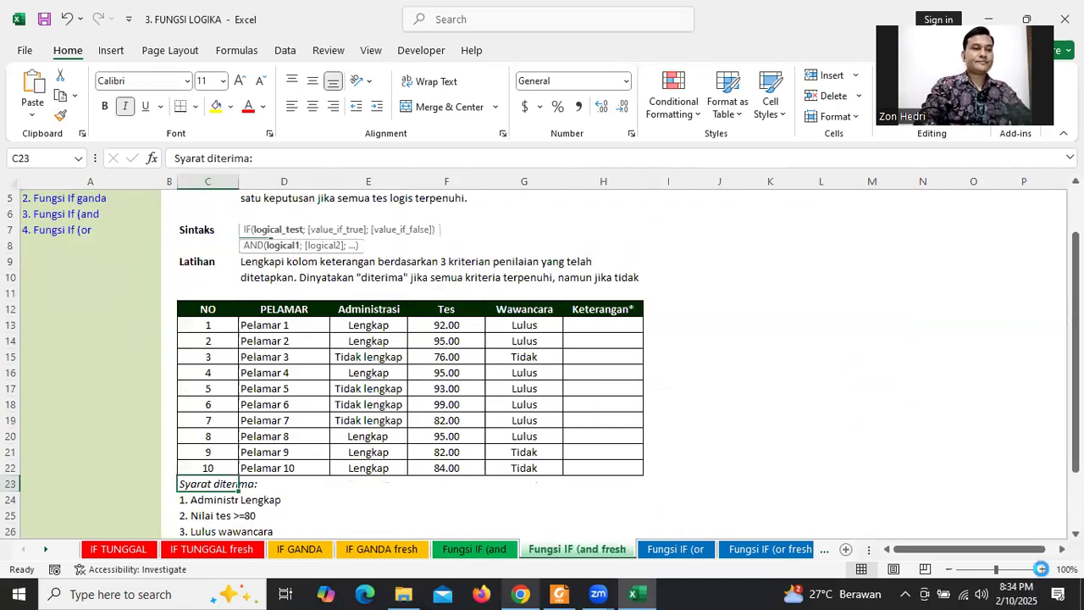
left_click(1042, 569)
left_click(1042, 570)
left_click(1042, 569)
left_click(1041, 569)
left_click(1042, 569)
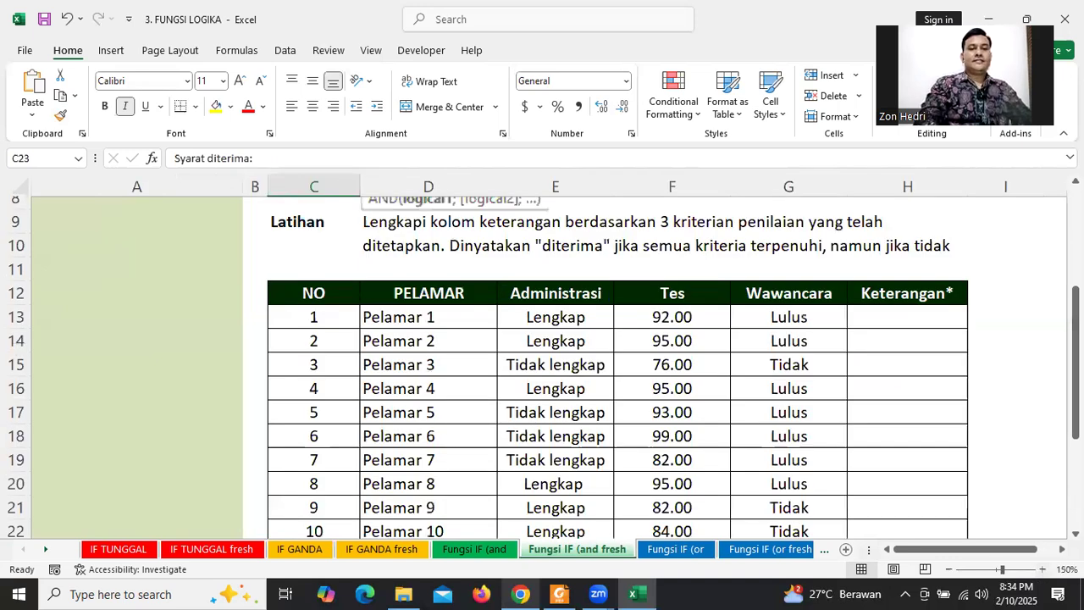
left_click_drag(1075, 407, 1075, 420)
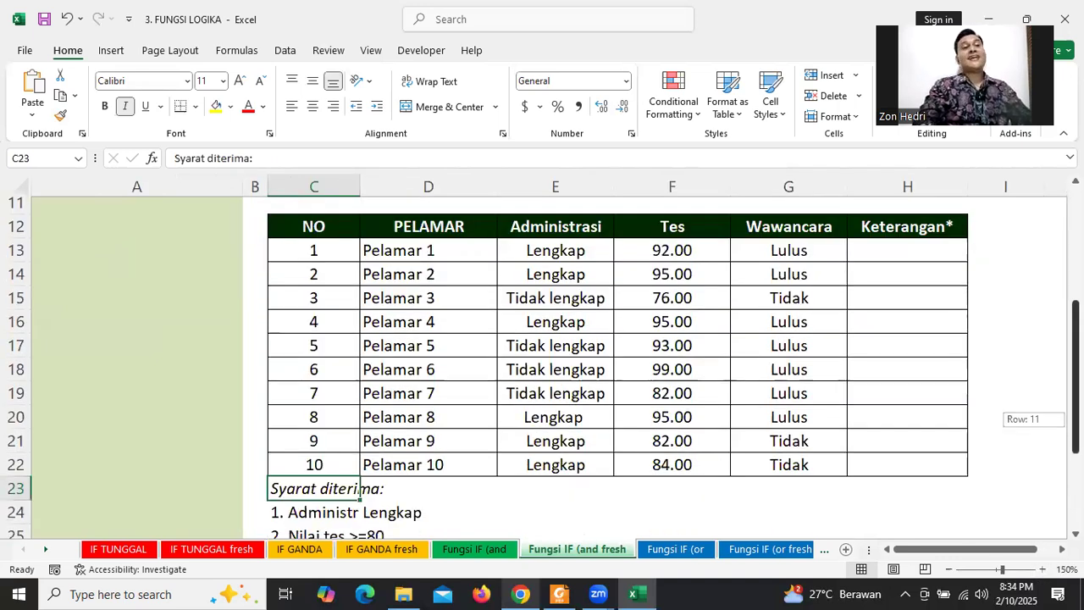
left_click_drag(1076, 419, 1075, 417)
left_click_drag(996, 549, 1013, 550)
left_click_drag(946, 555, 921, 554)
mouse_move(1075, 418)
left_mouse_down()
mouse_move(1075, 401)
mouse_move(1075, 416)
left_mouse_up()
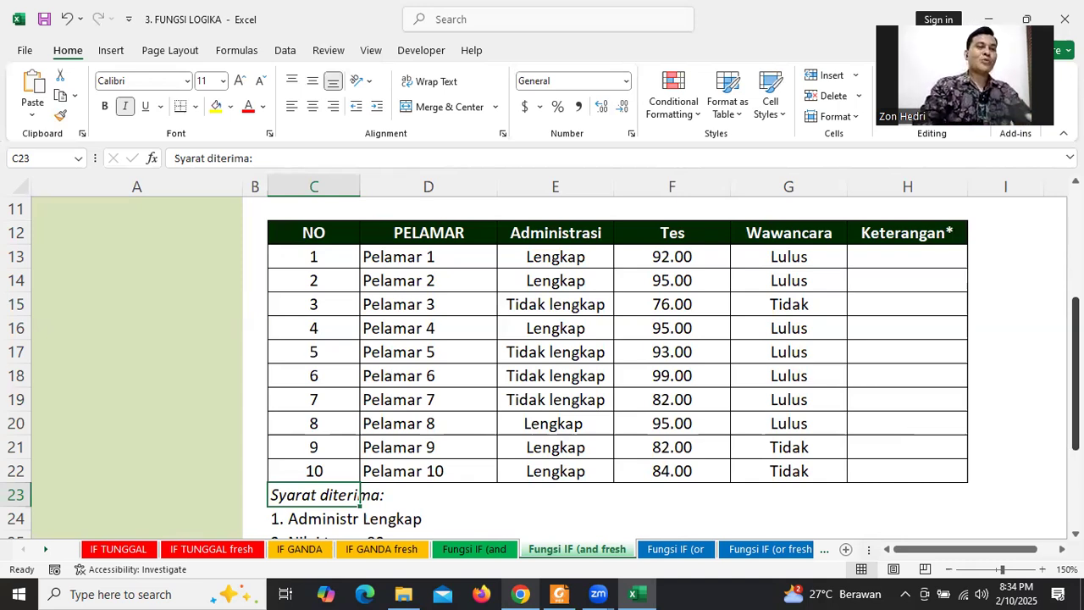
- Read the three Syarat diterima conditions listed below the applicant table
left_click(868, 258)
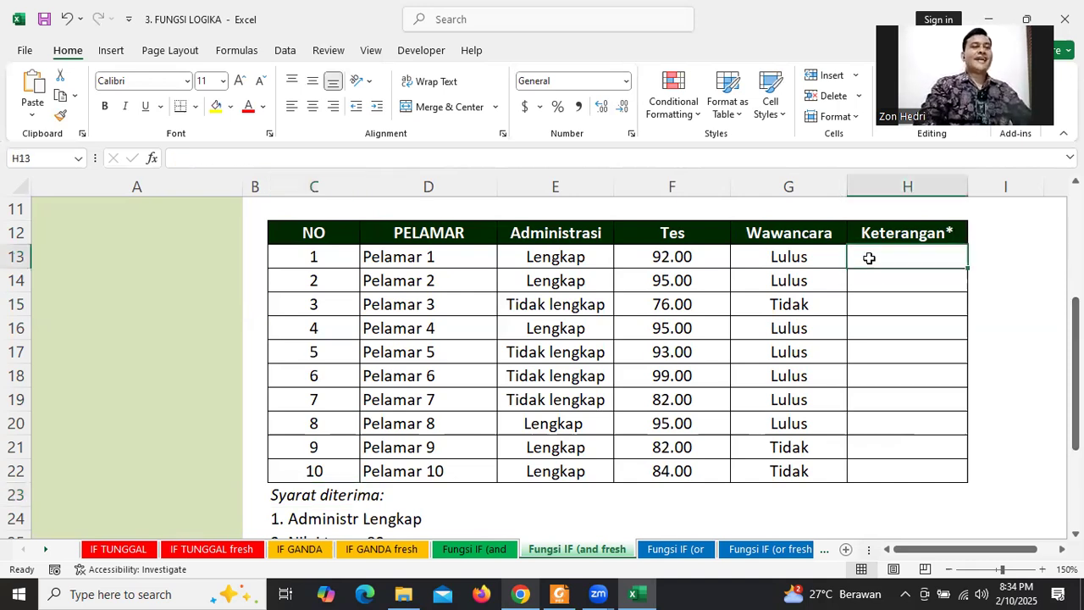
scroll(925, 358, "down", 1)
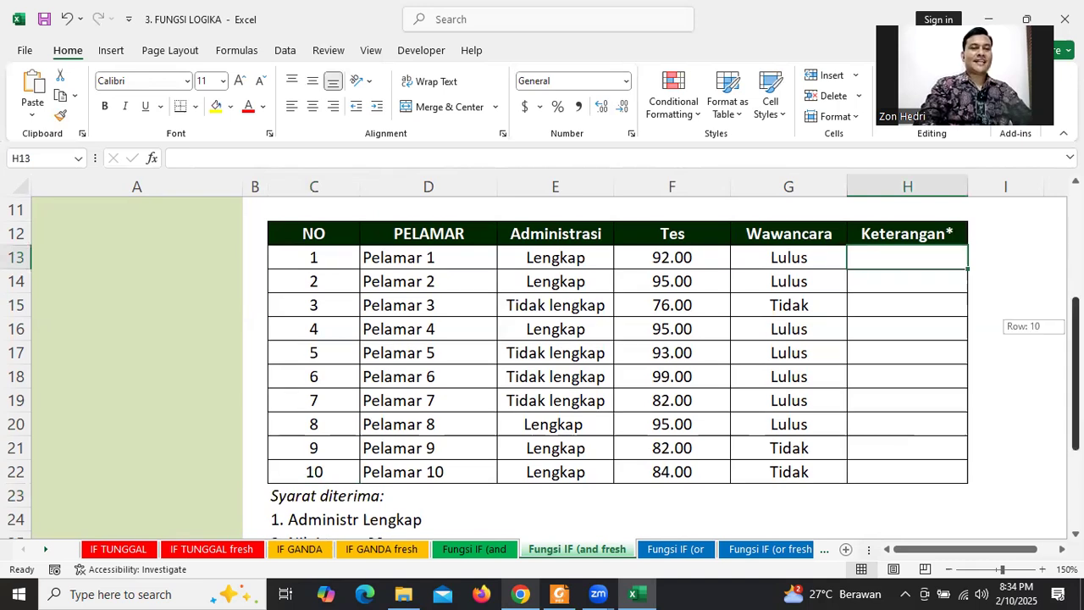
left_click(315, 472)
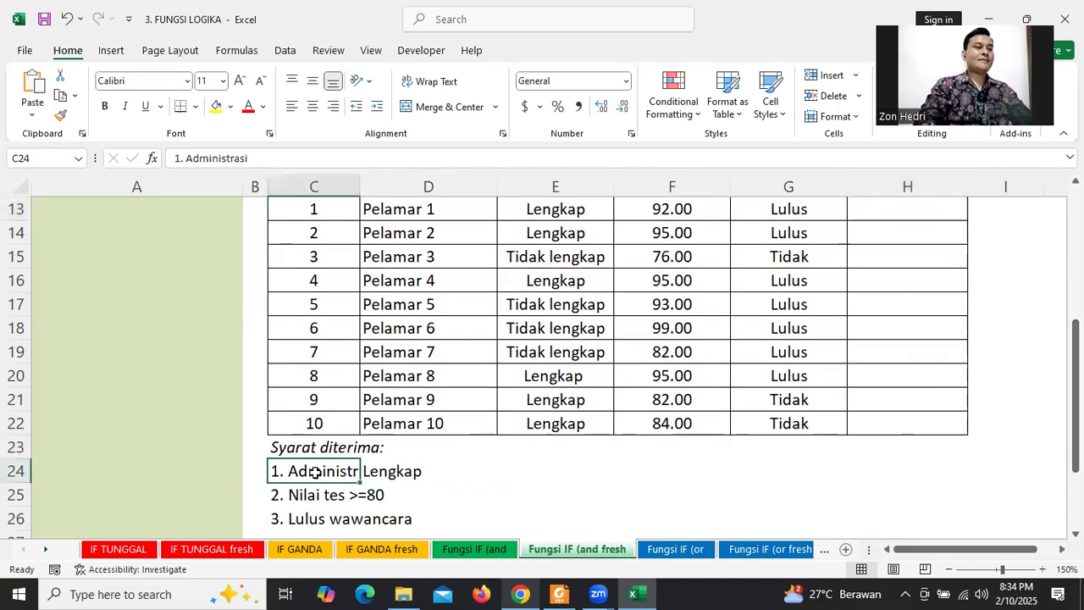
left_click(300, 496)
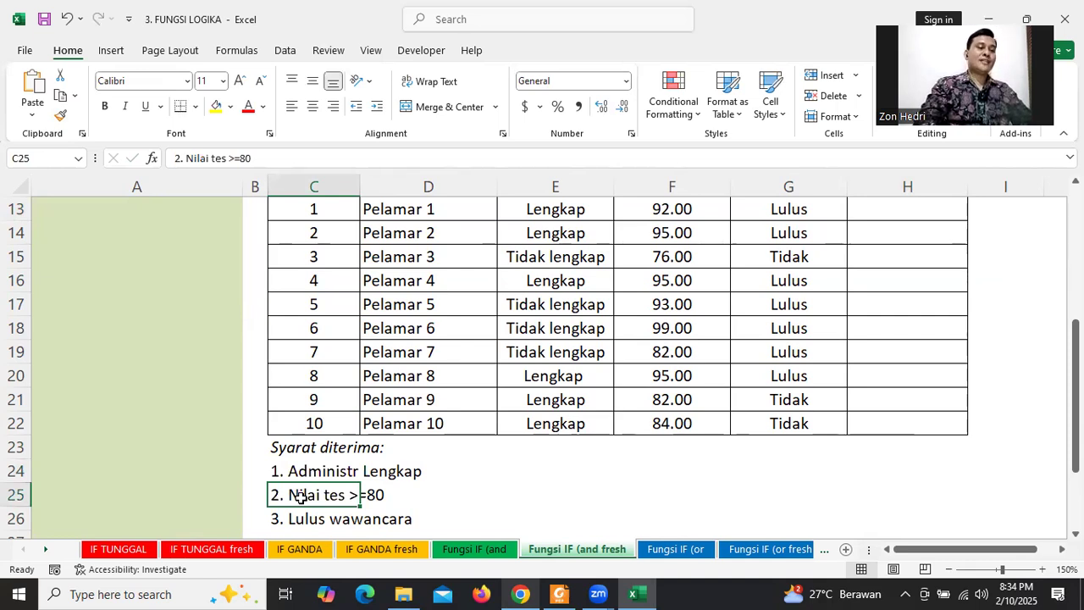
left_click(298, 518)
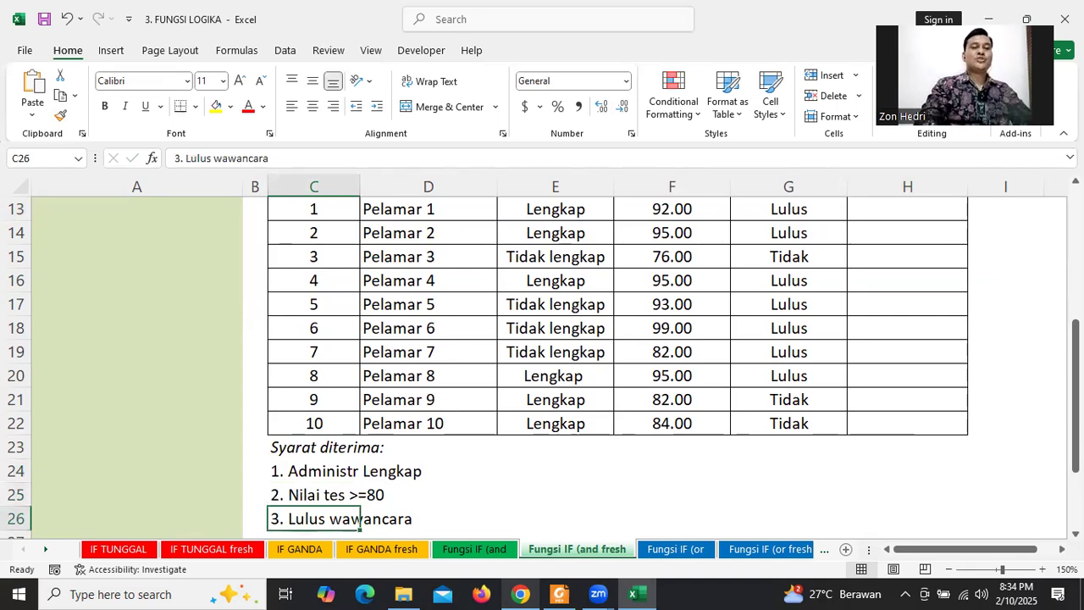
scroll(904, 270, "up", 1)
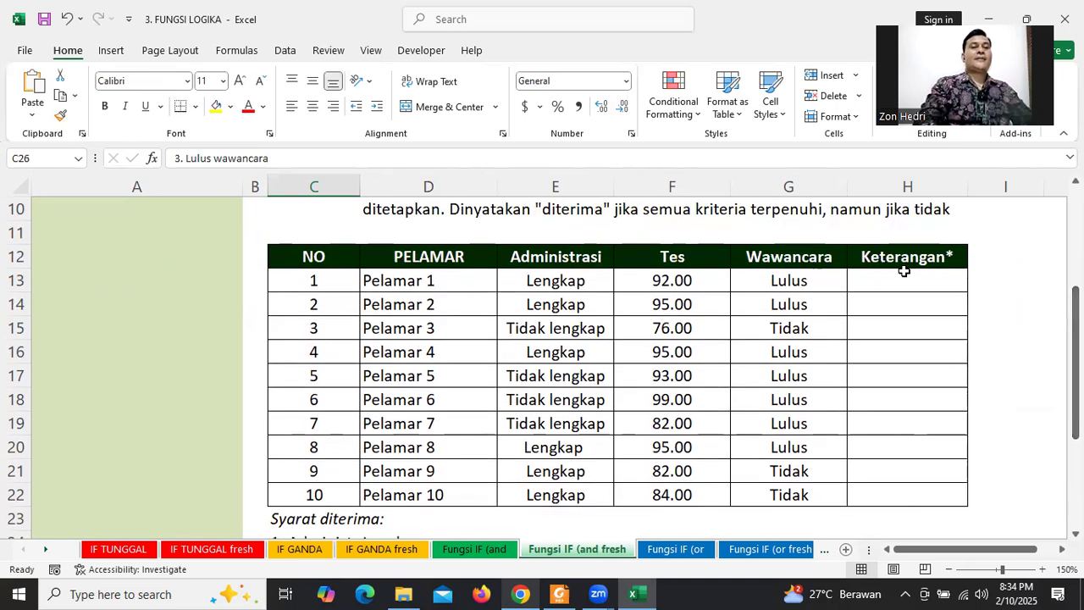
- Start the Keterangan formula for Pelamar 1 in H13 with an AND function nested in IF: =IF(AND(
left_click(875, 282)
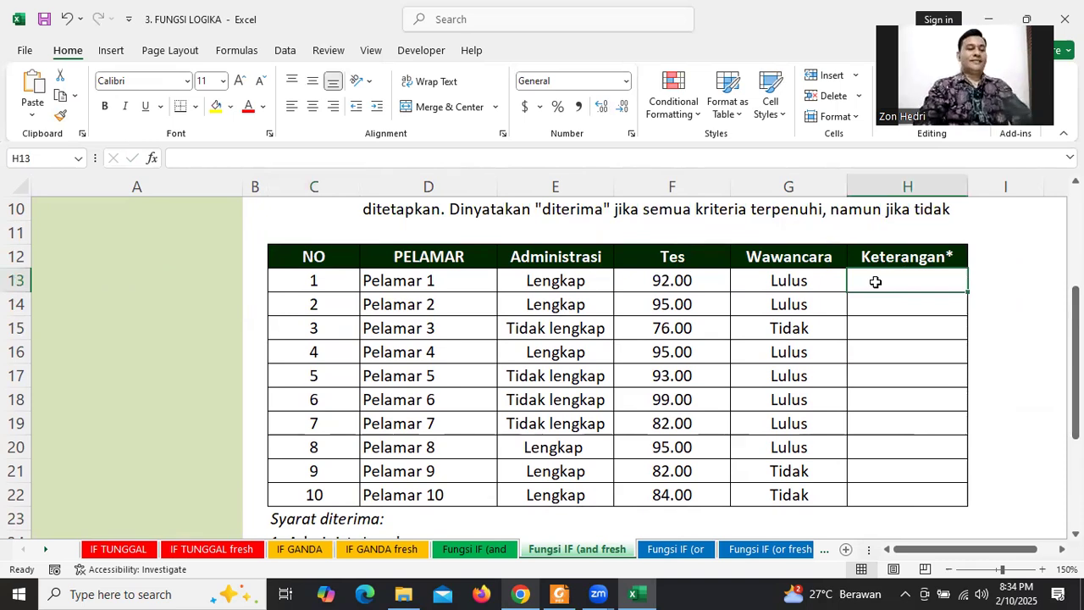
type("=")
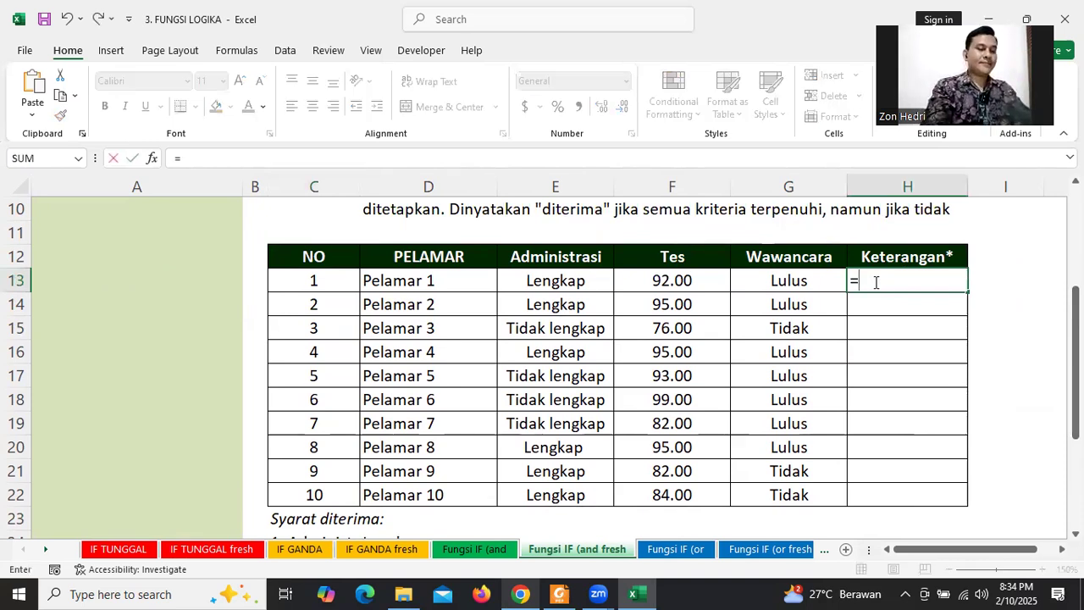
type("IF")
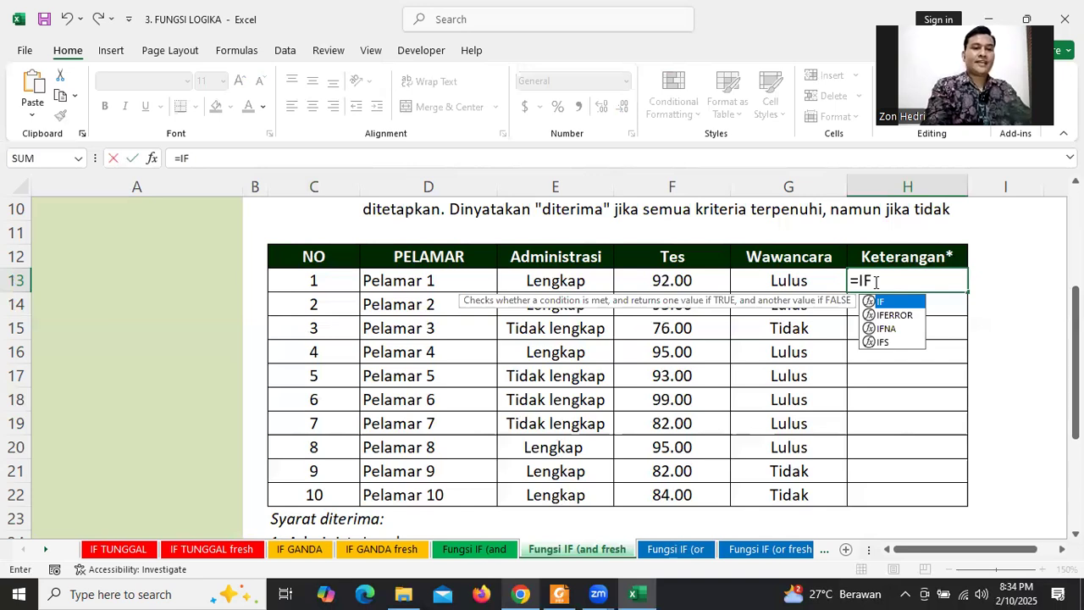
type("(AND")
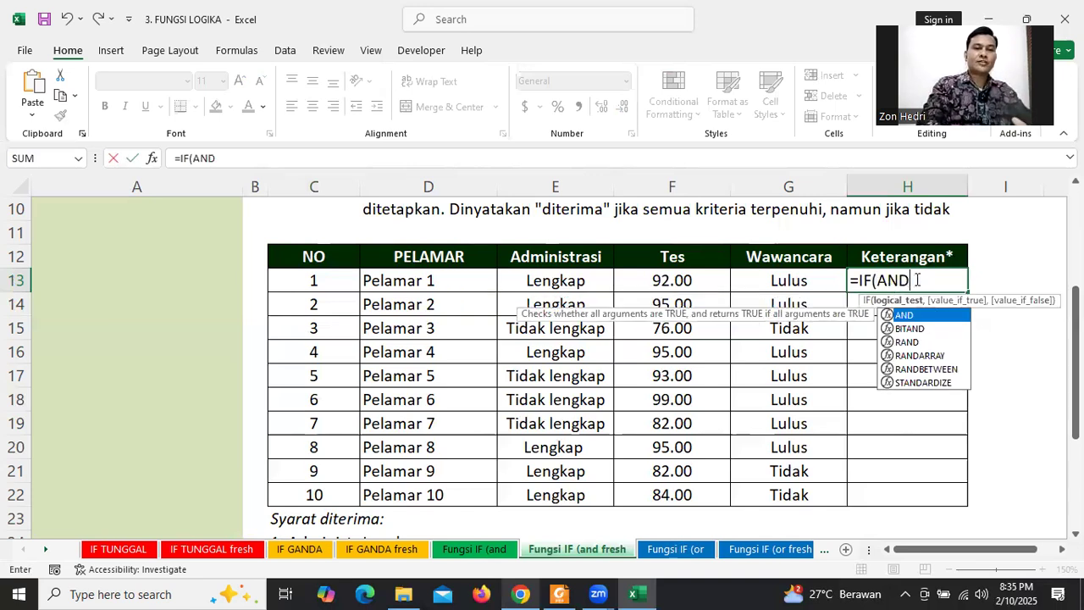
type("(")
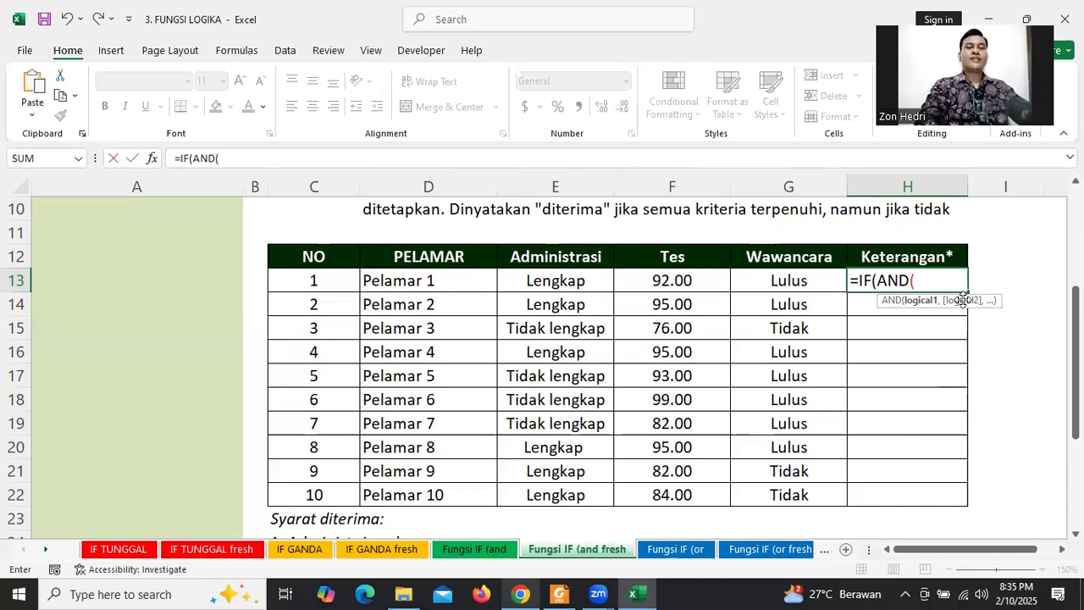
left_click(872, 282)
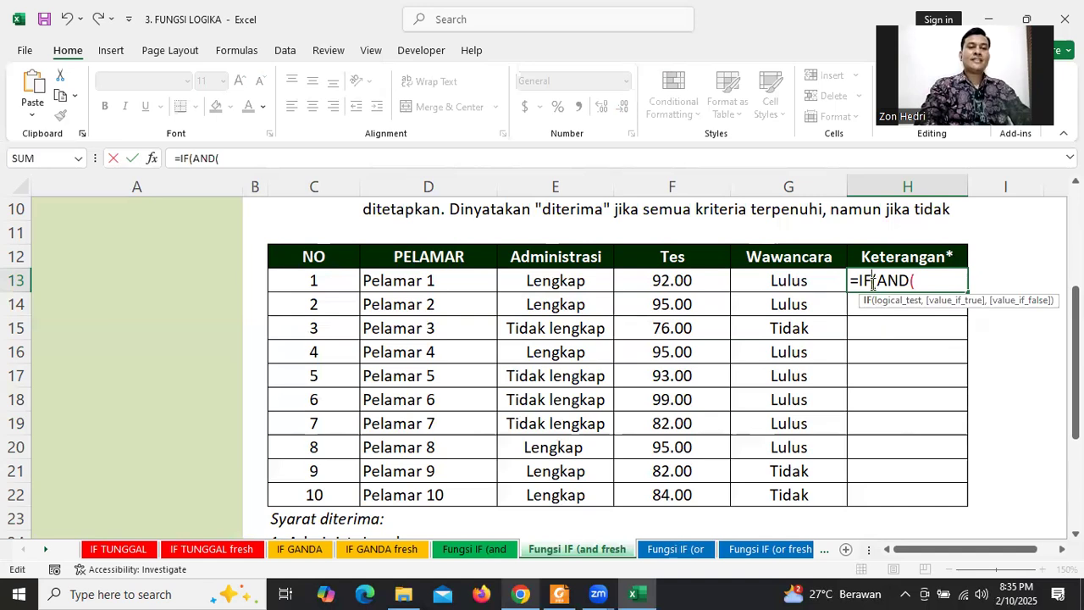
left_click(896, 281)
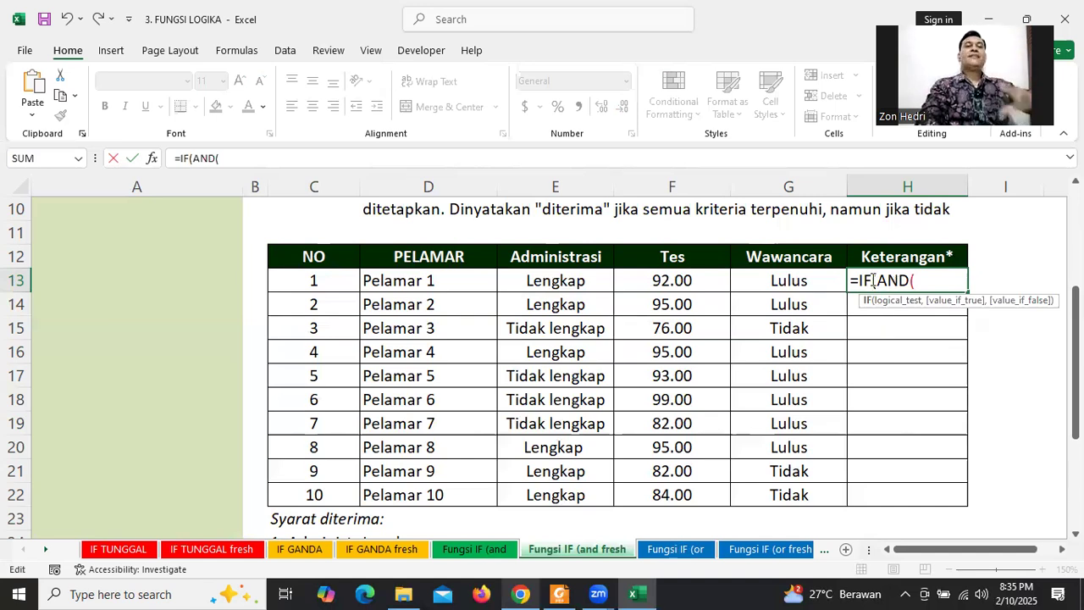
left_click(874, 282)
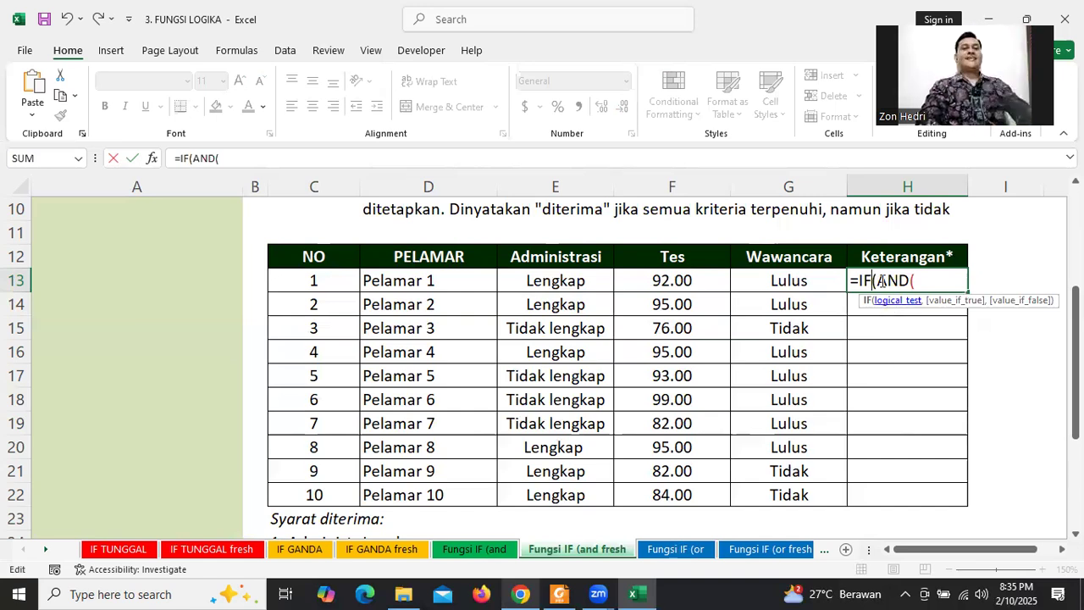
double_click(908, 279)
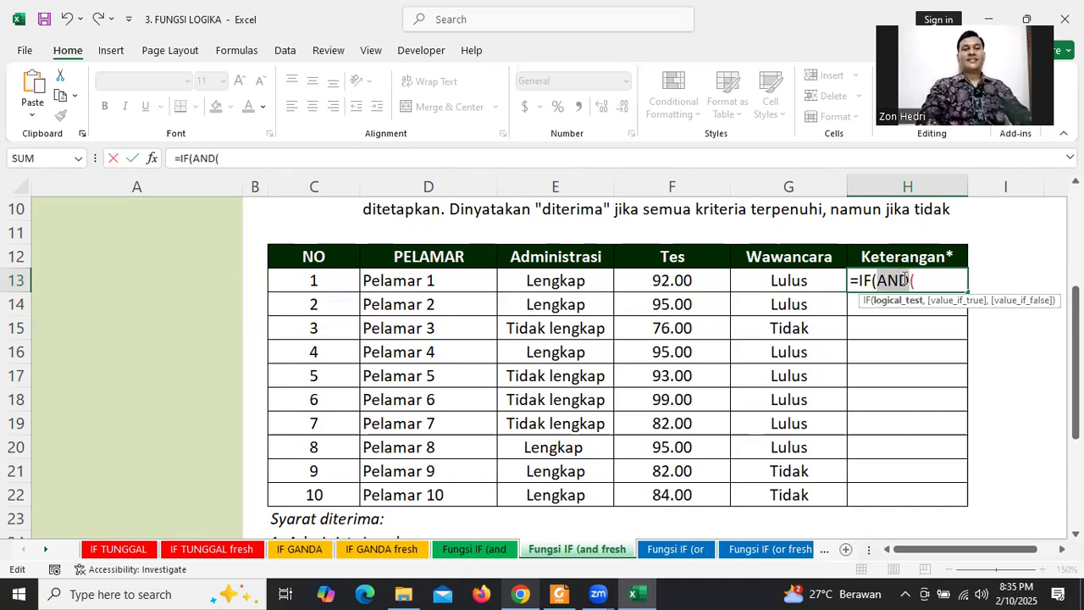
left_click(919, 280)
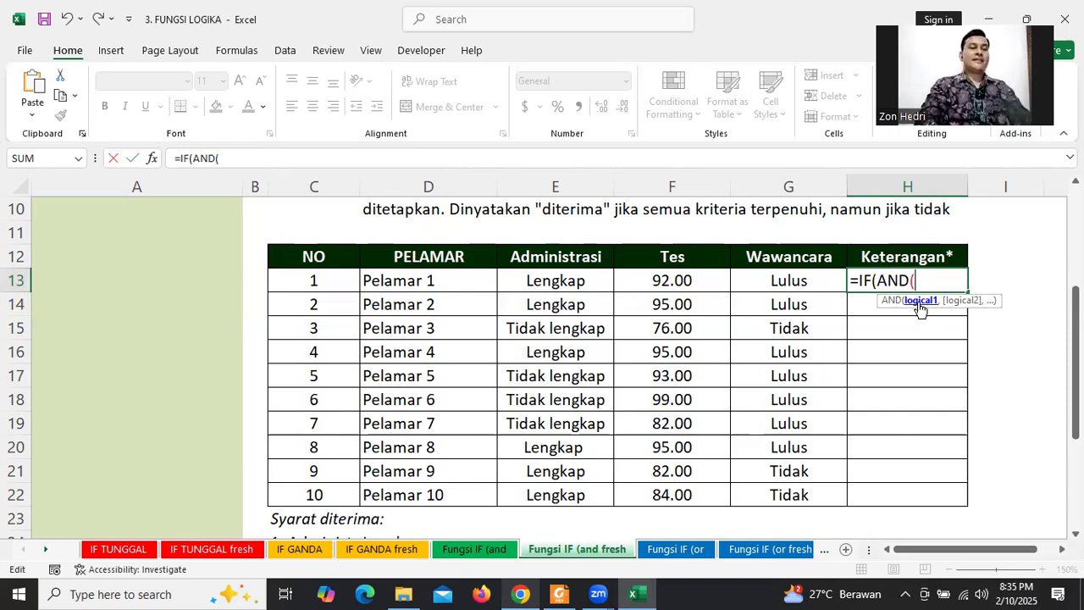
- Enter the first AND condition in the H13 formula, testing the Administrasi cell: E13="Lengkap"
left_click(542, 288)
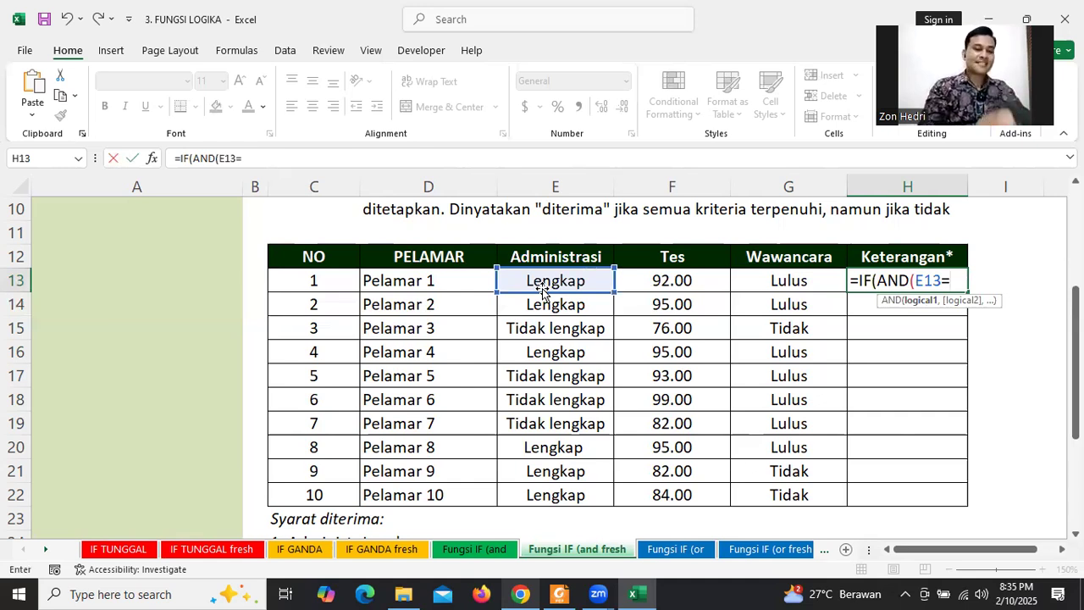
type("\"")
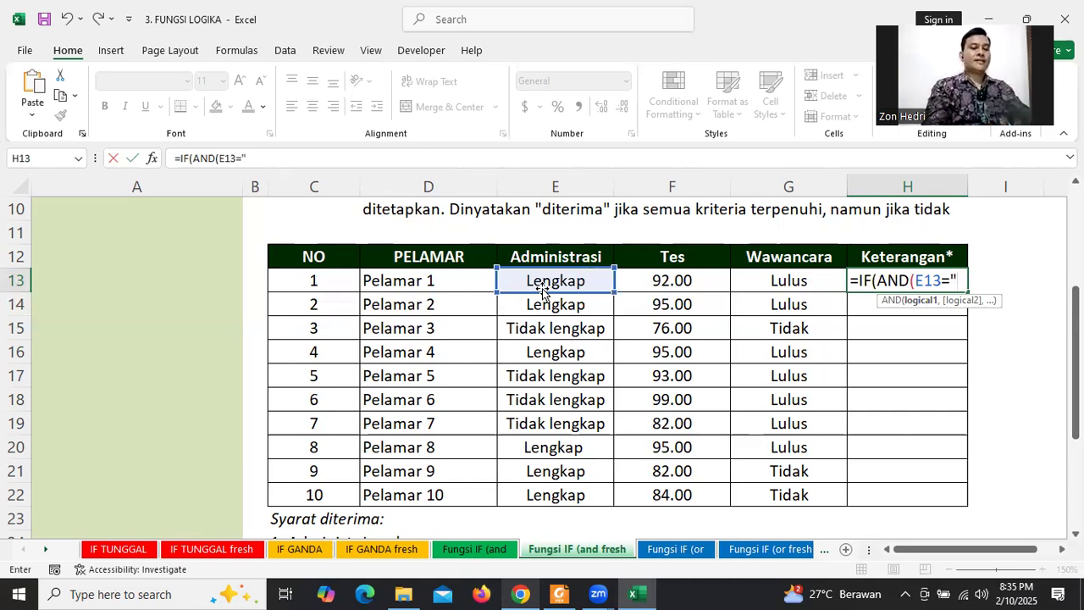
type("lENGK")
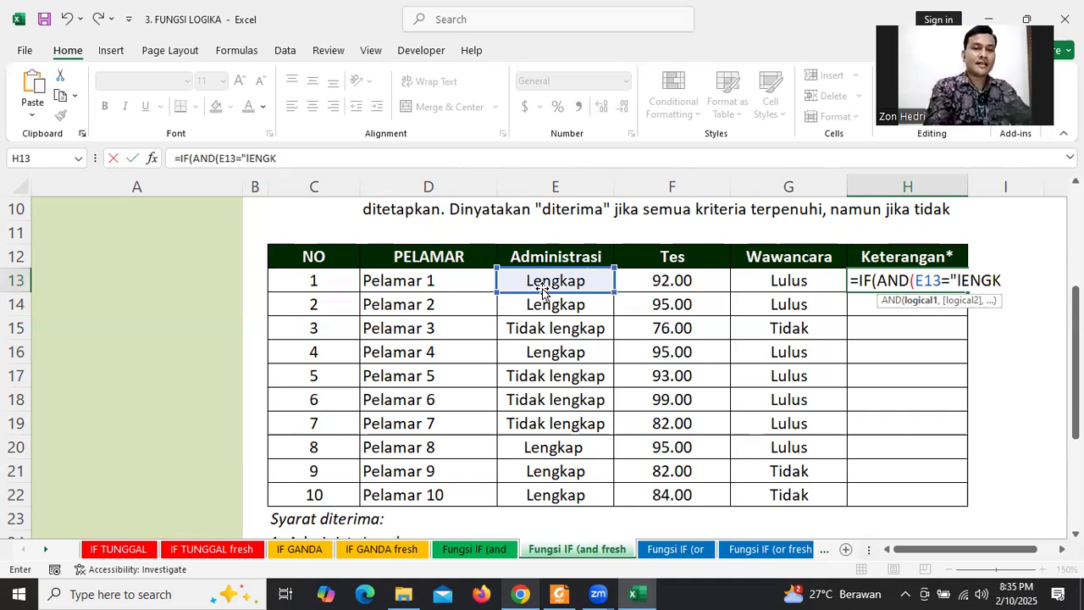
key("BackSpace")
key("BackSpace")
key("BackSpace")
key("BackSpace")
key("BackSpace")
type("Leng")
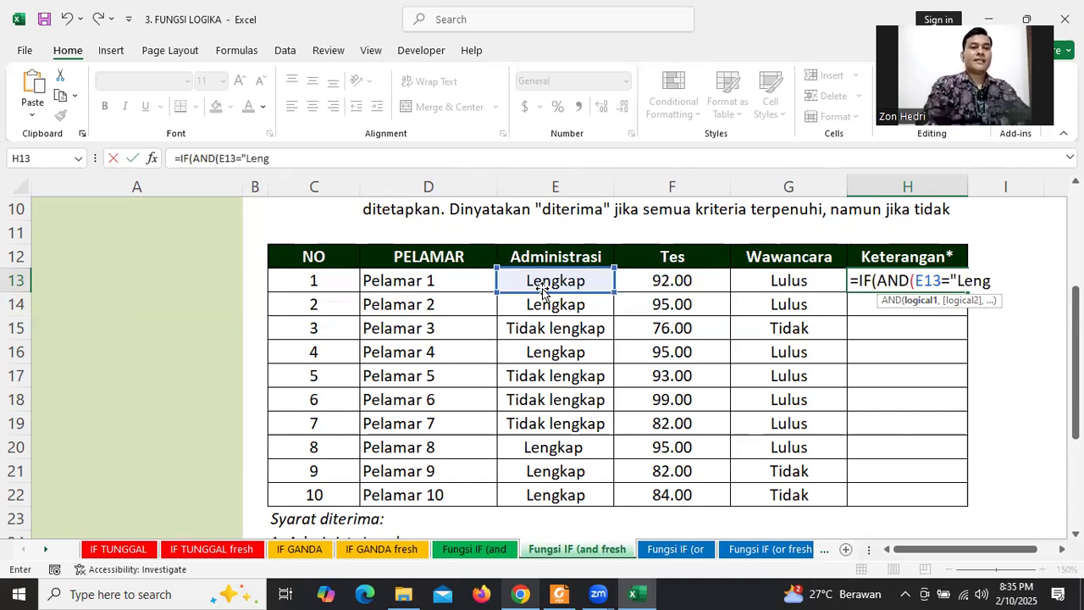
type("kap\"")
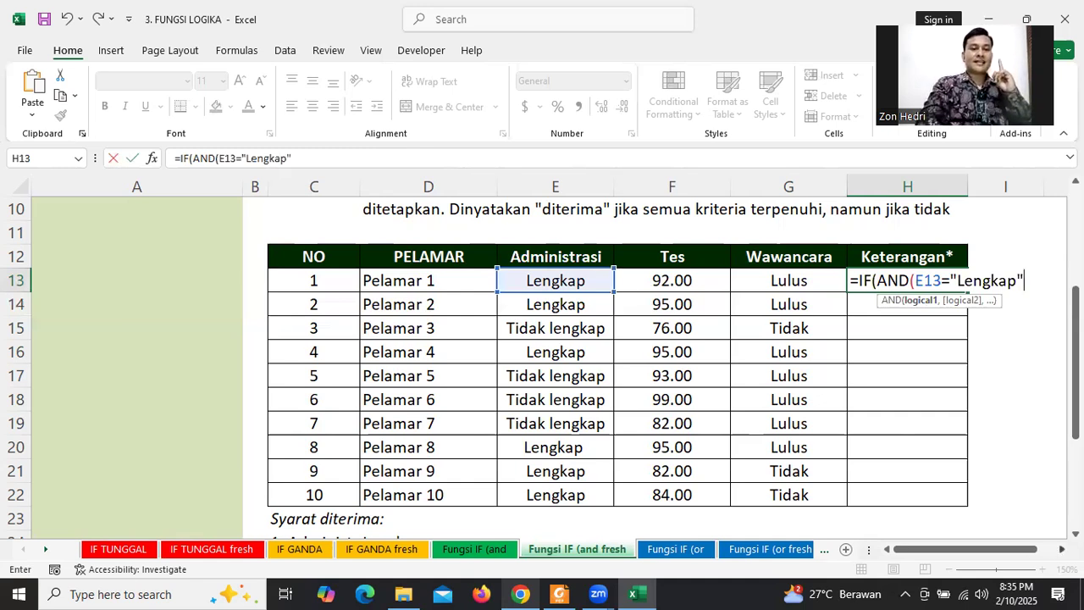
- Add the second AND condition to the H13 formula, testing the Tes score: F13>=80
scroll(548, 364, "right", 2)
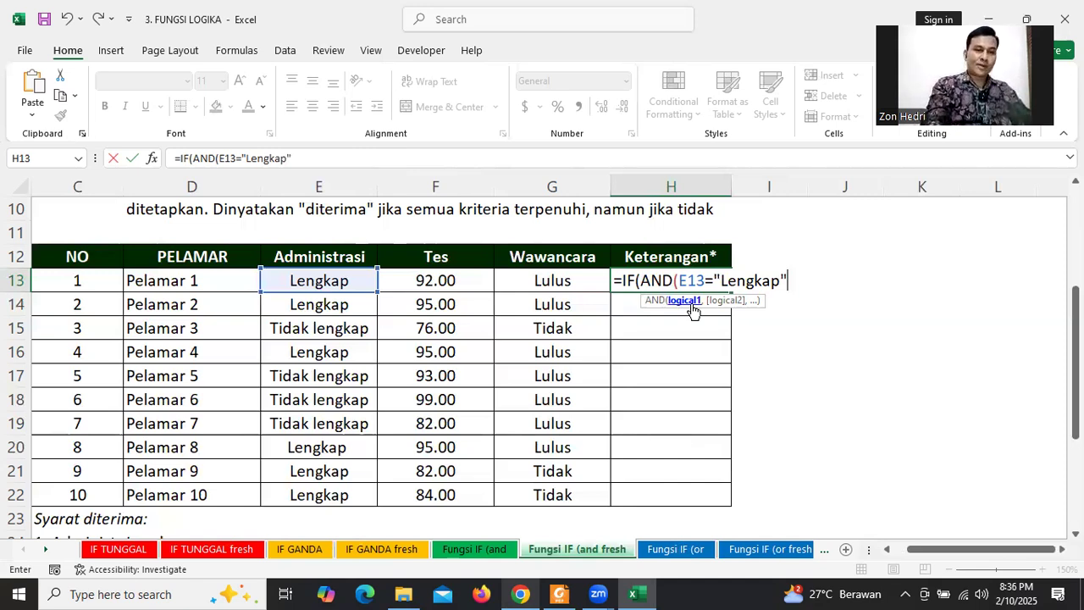
type(",")
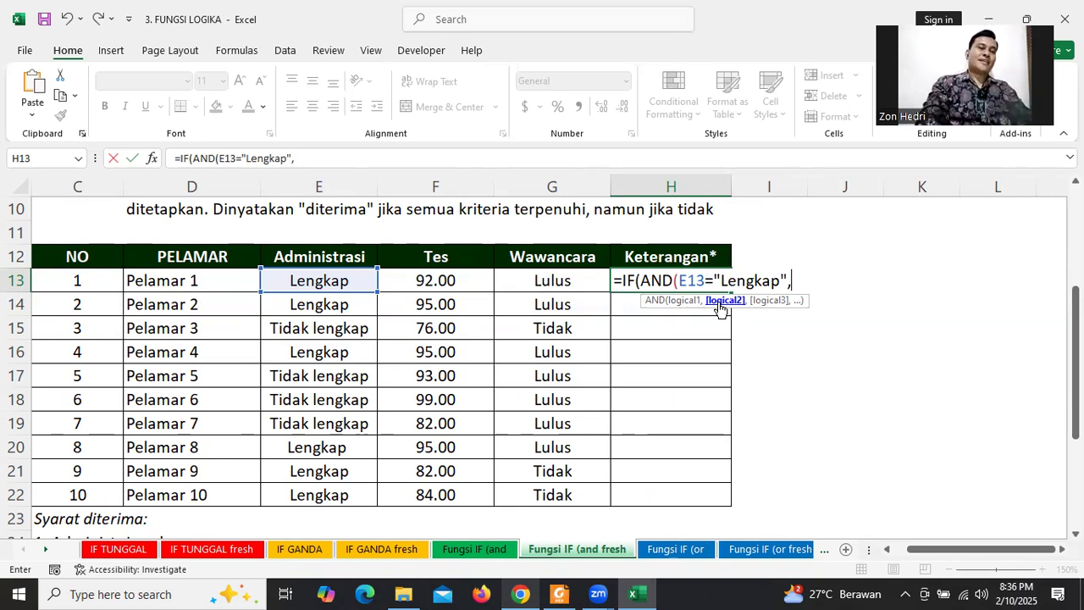
left_click(457, 280)
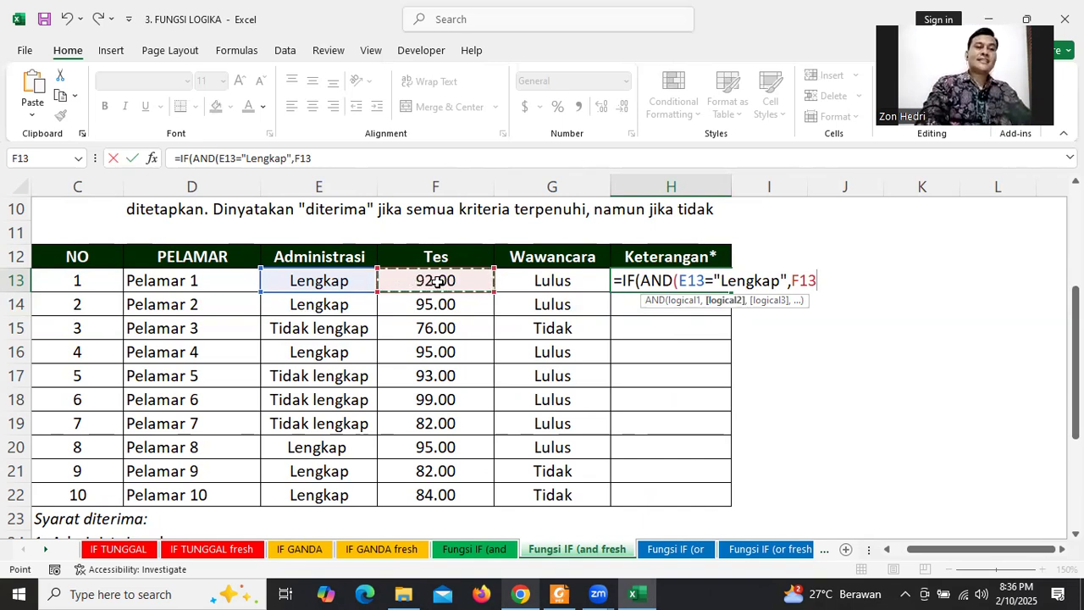
type(">=80")
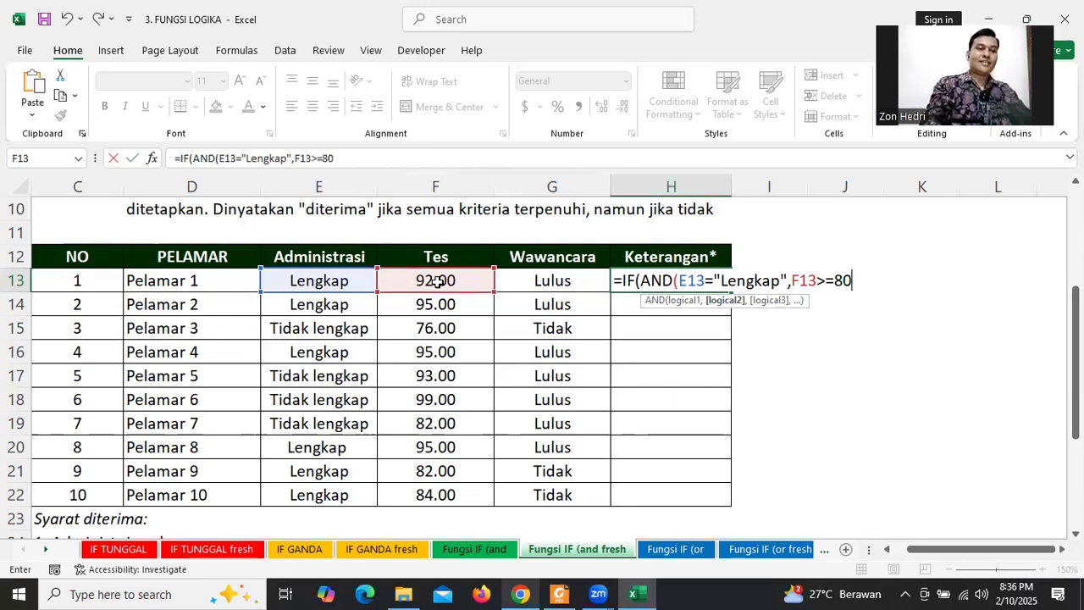
- Add the third AND condition, testing the Wawancara cell with G13="Lulus", and close the AND function's parenthesis
type(",")
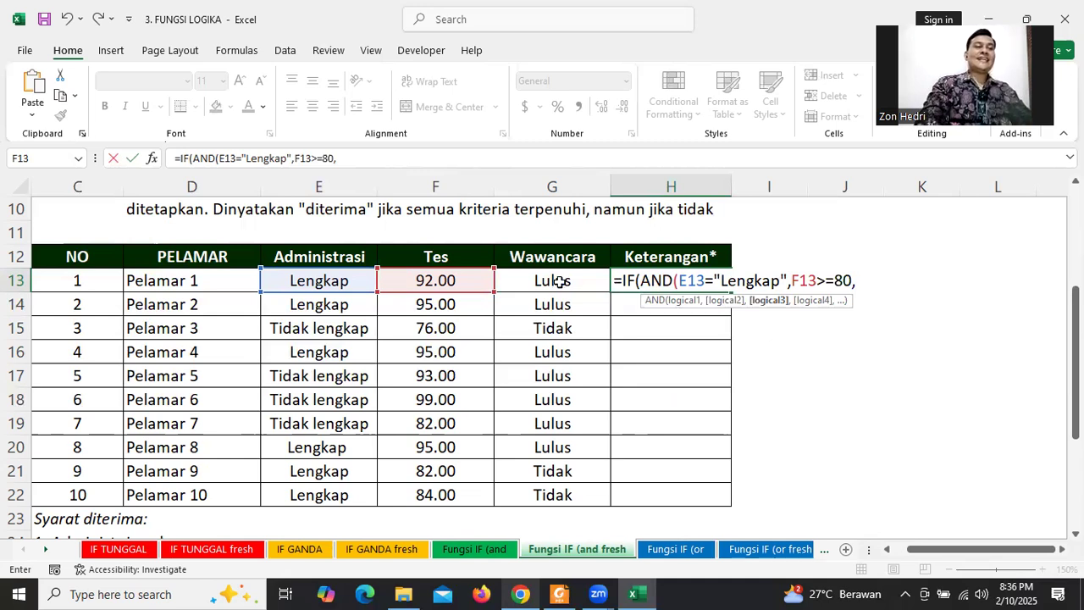
left_click(547, 282)
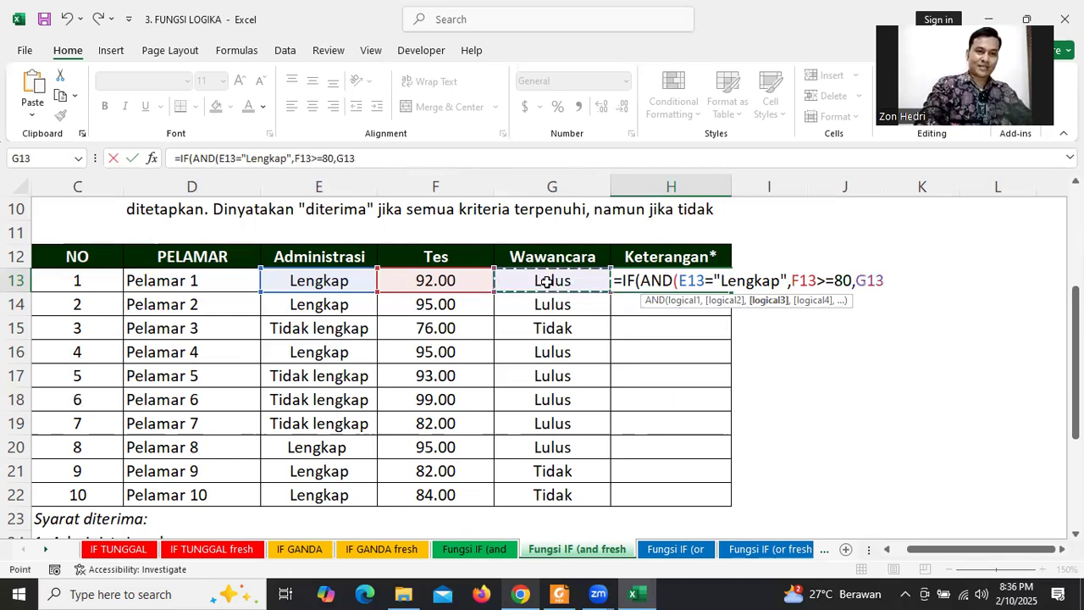
type("=\"Lulus\"")
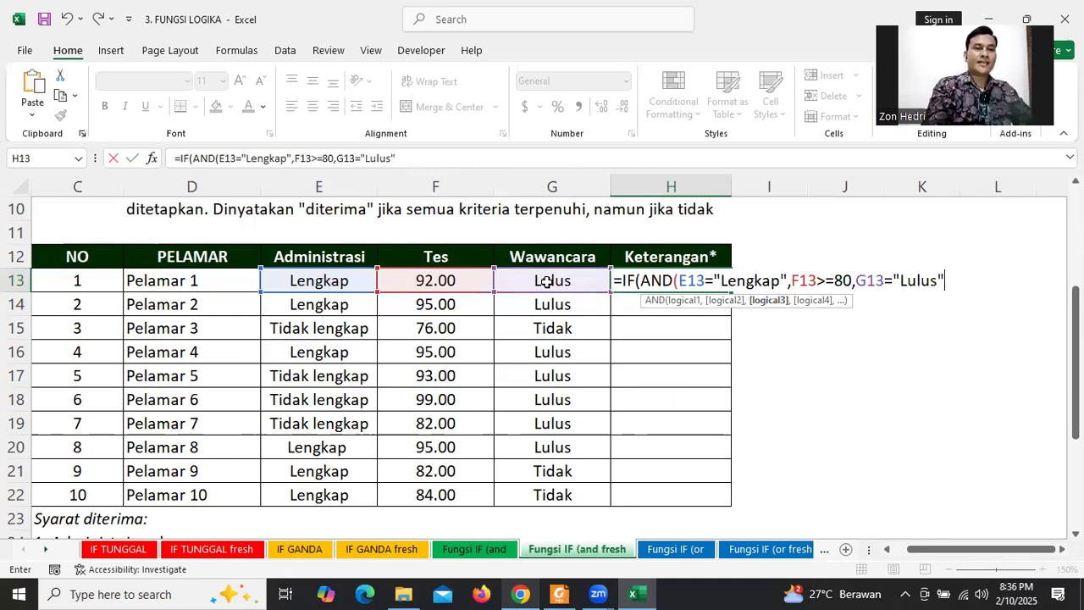
type(")")
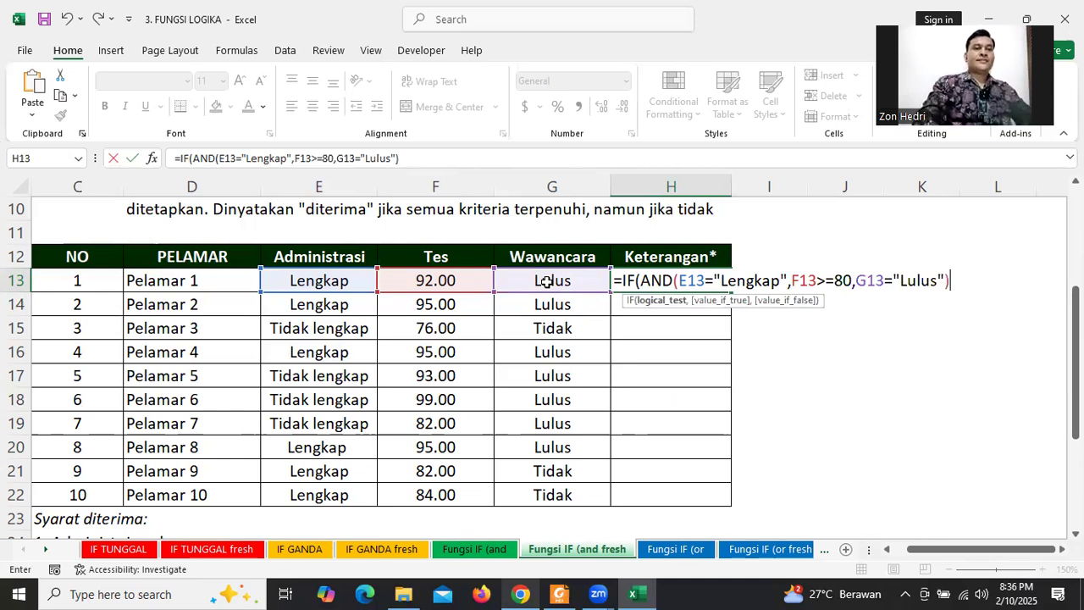
- Review the complete AND test in the H13 formula and add "Diterima" as the IF function's value_if_true
left_click_drag(692, 280, 817, 280)
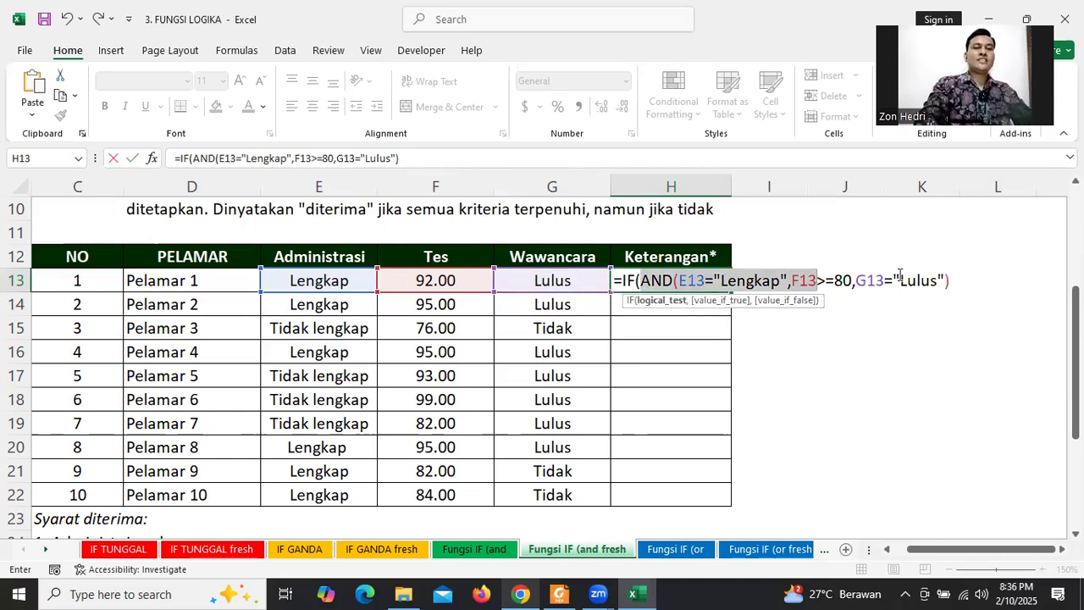
left_click(950, 281, "shift")
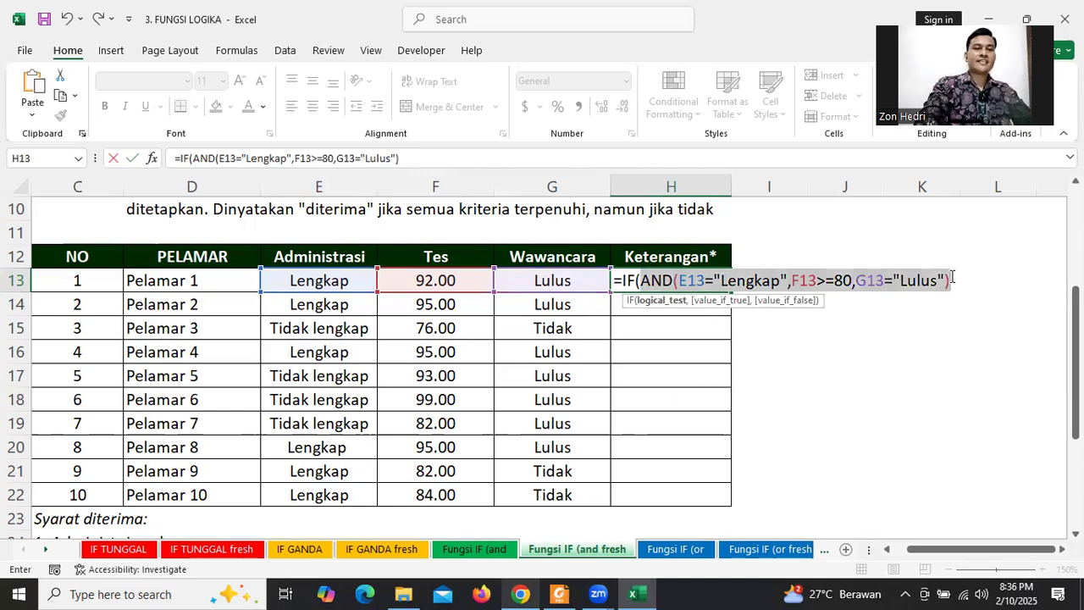
left_click(626, 281)
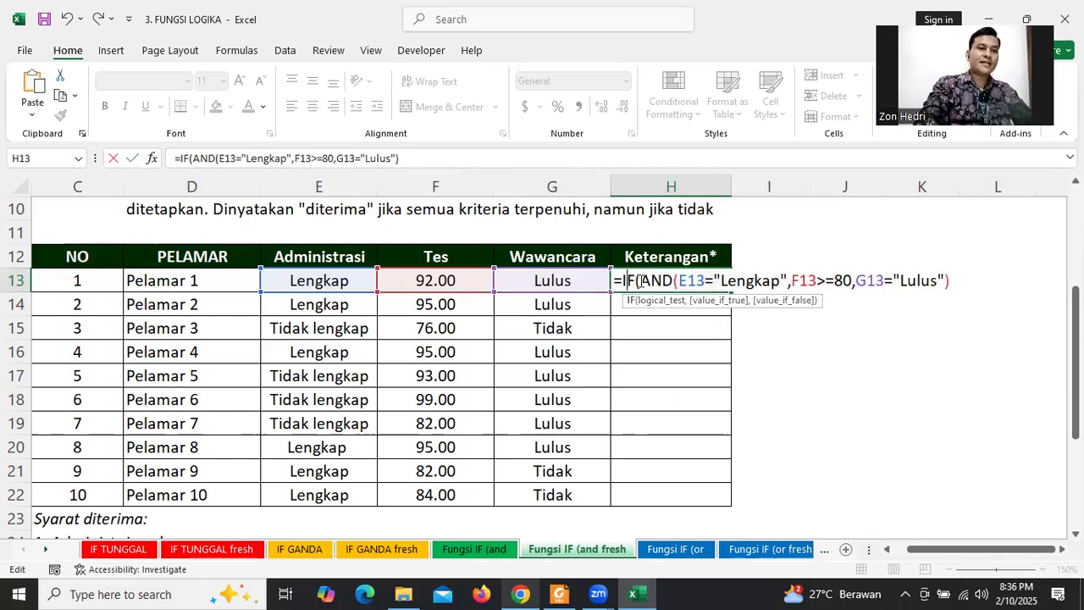
double_click(693, 281)
left_click_drag(746, 281, 957, 281)
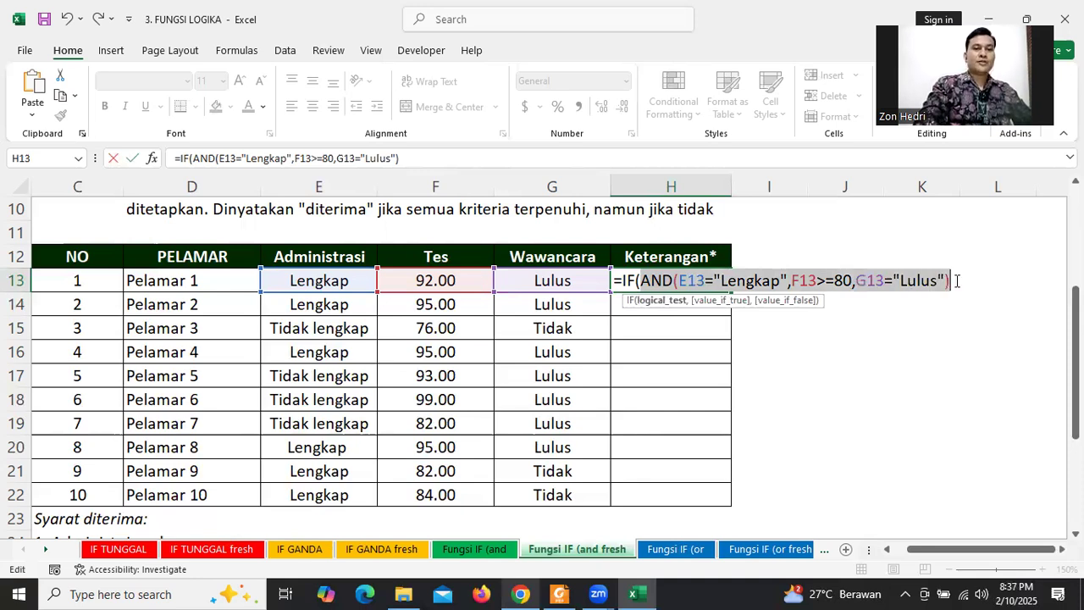
left_click(957, 281)
type(",")
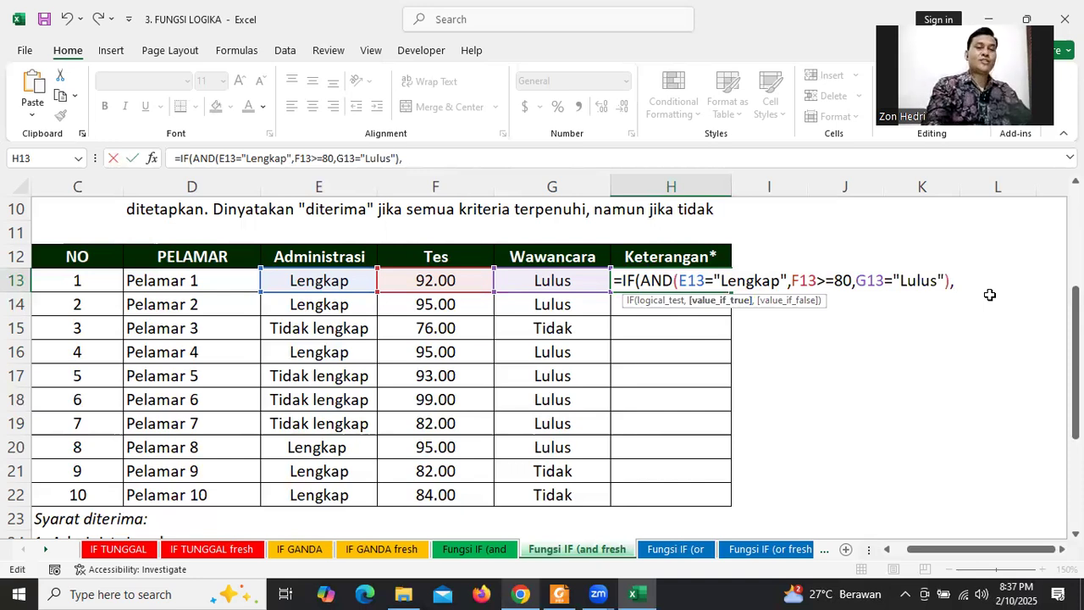
type("\"")
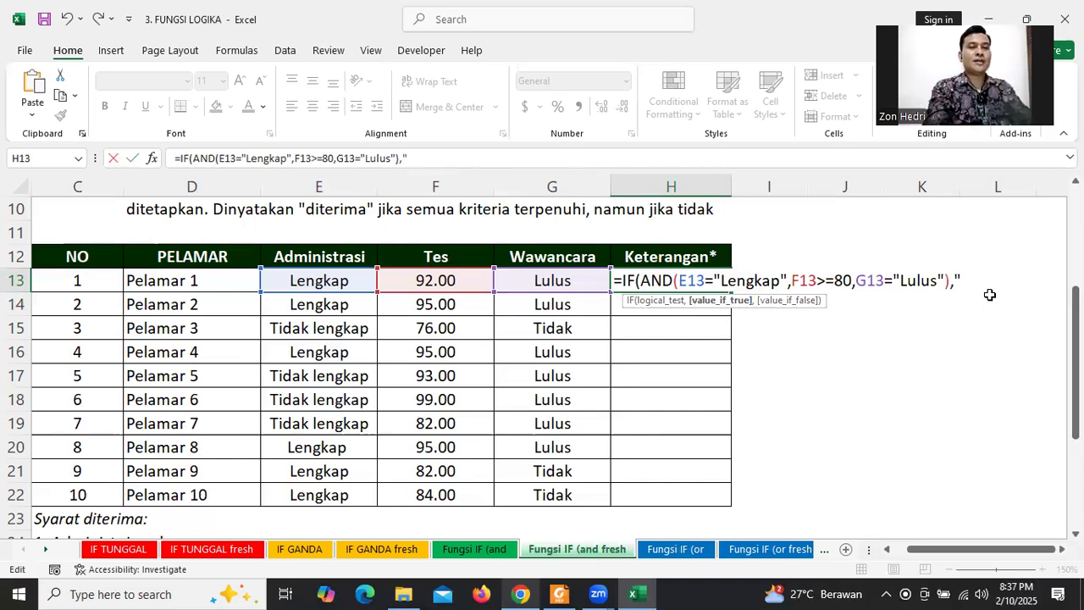
type("Diterima\"")
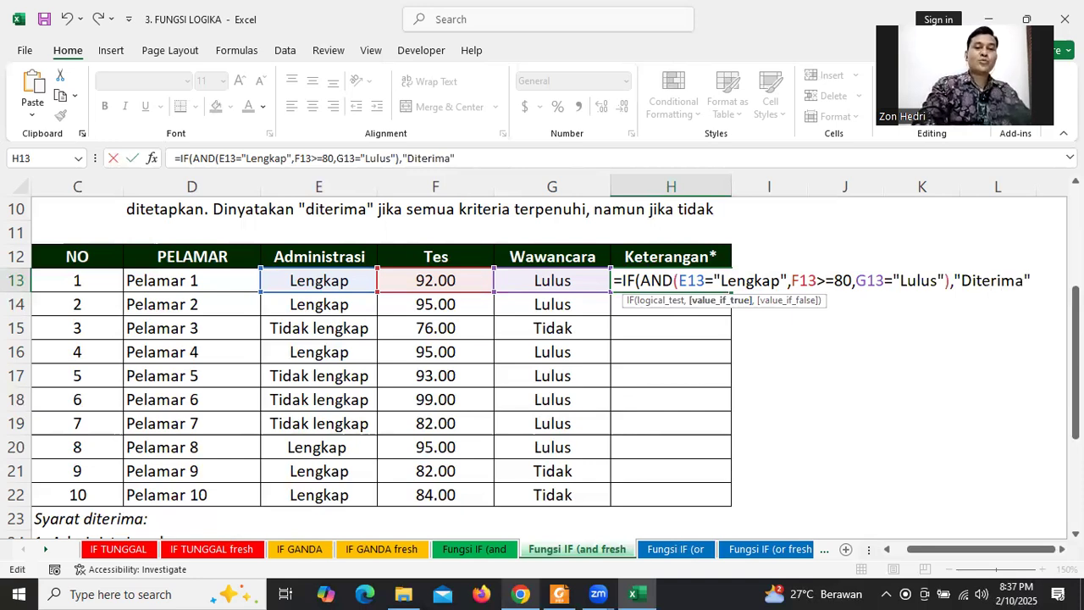
- Add "Tidak Diterima" as value_if_false, close the IF function, review its arguments and commit the formula in H13
scroll(542, 356, "right", 2)
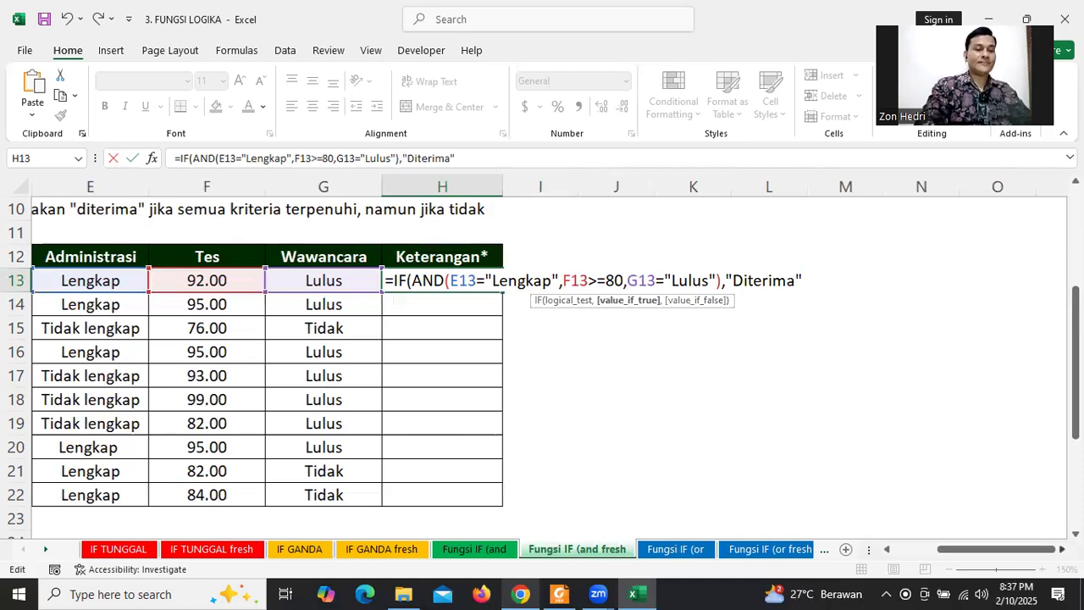
type(",\"Tidak diter")
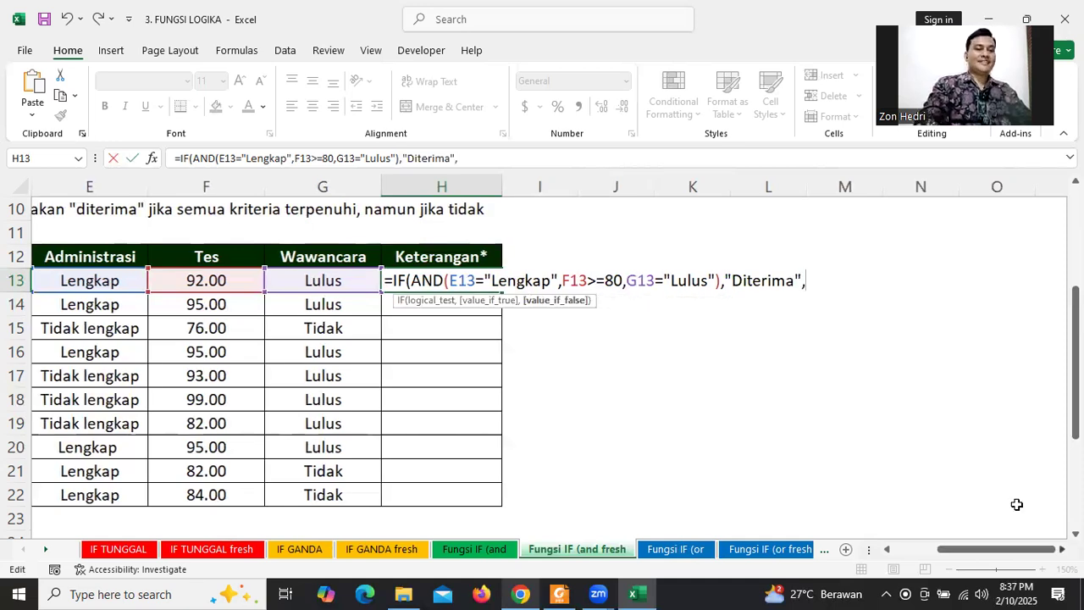
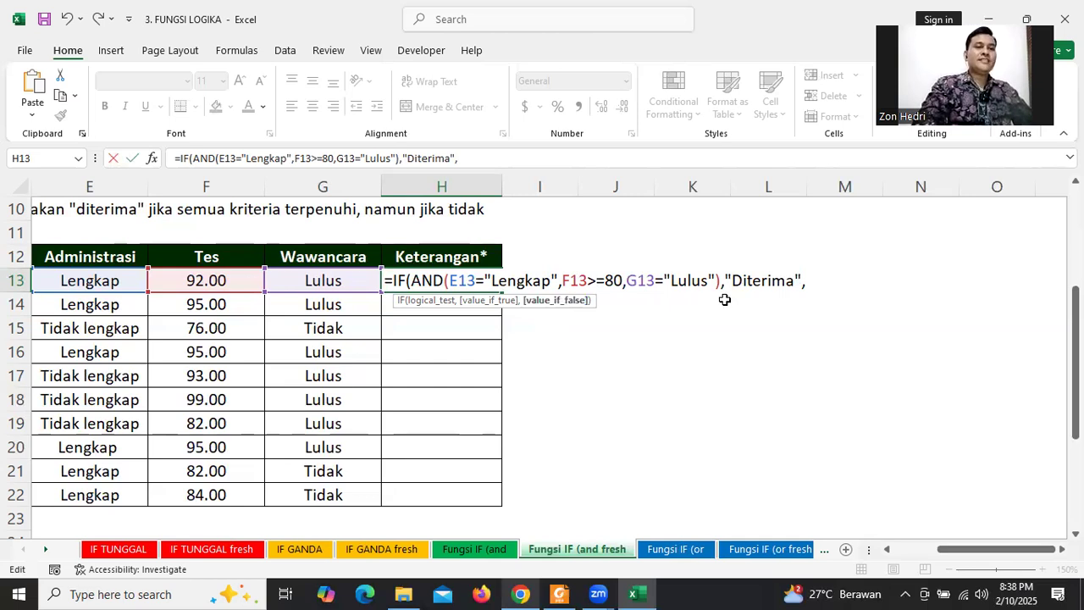
type("\"Tidak ")
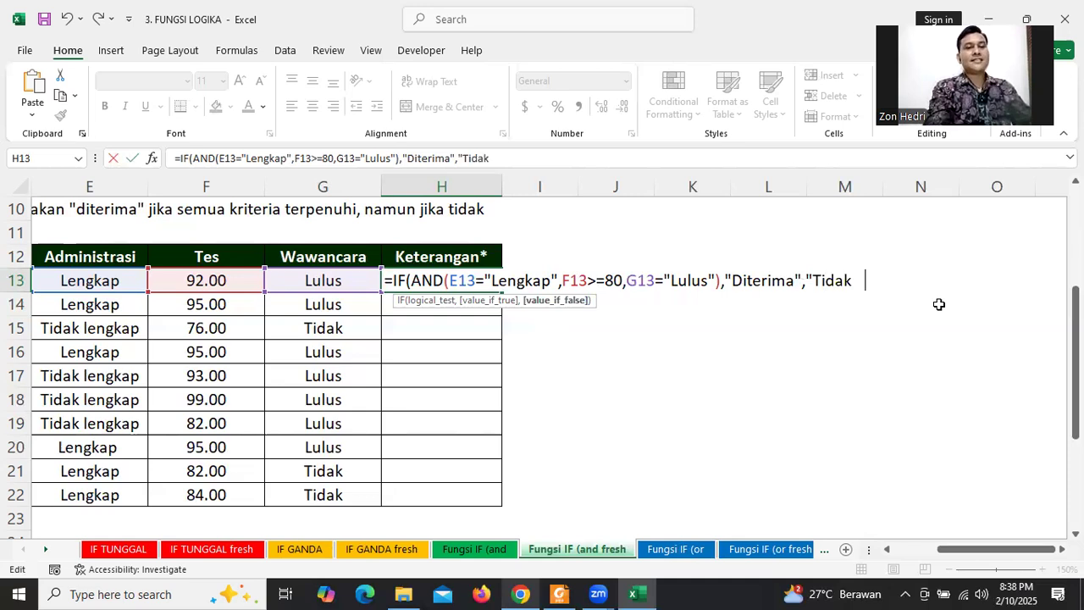
type("diter")
key("BackSpace")
key("BackSpace")
key("BackSpace")
key("BackSpace")
key("BackSpace")
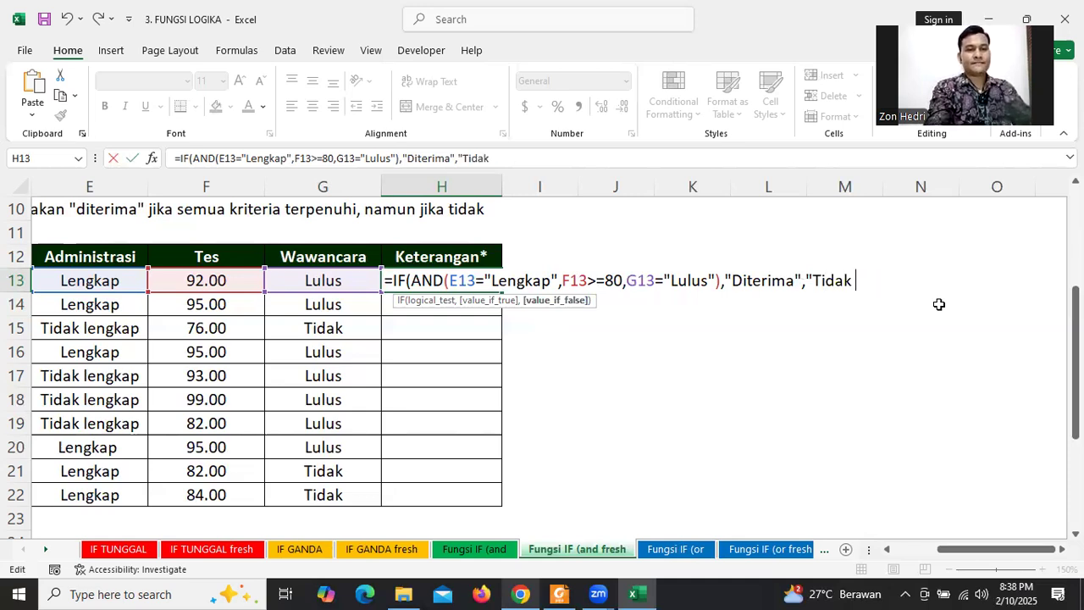
type("Diterima\"")
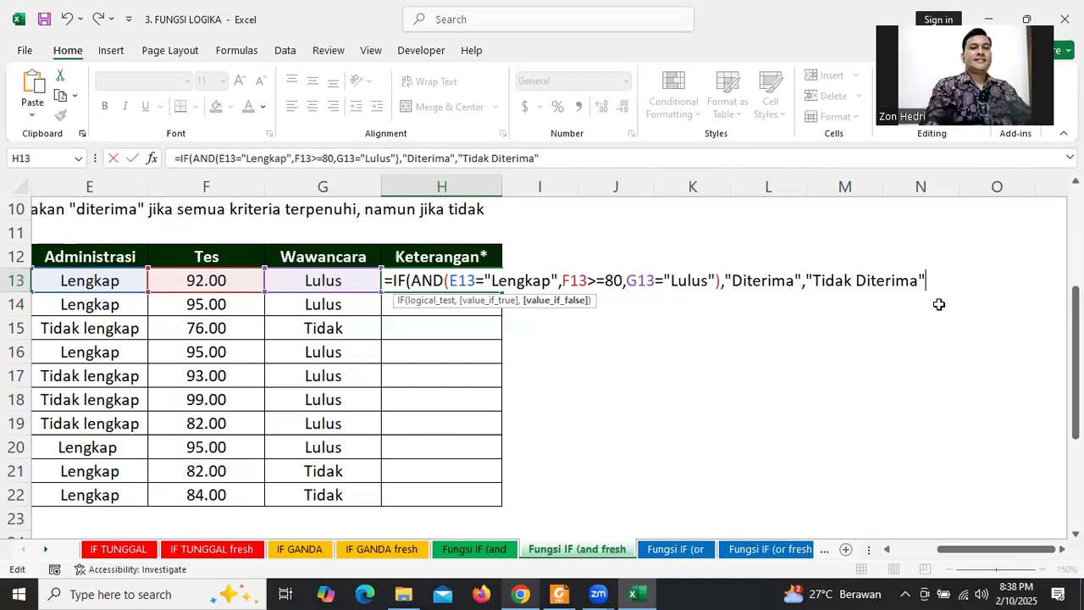
type(")")
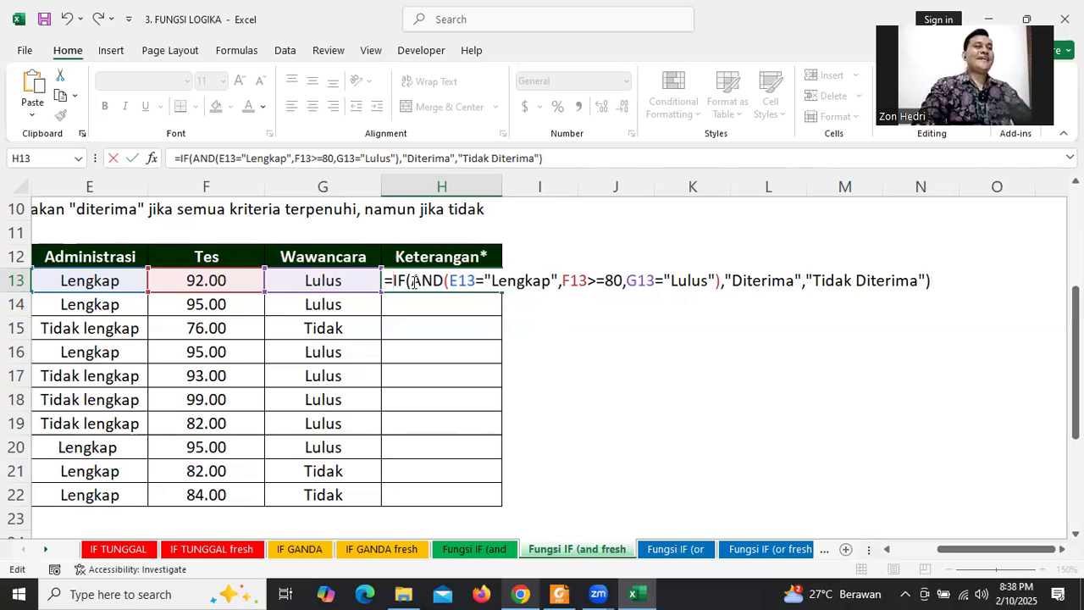
left_click_drag(414, 283, 799, 278)
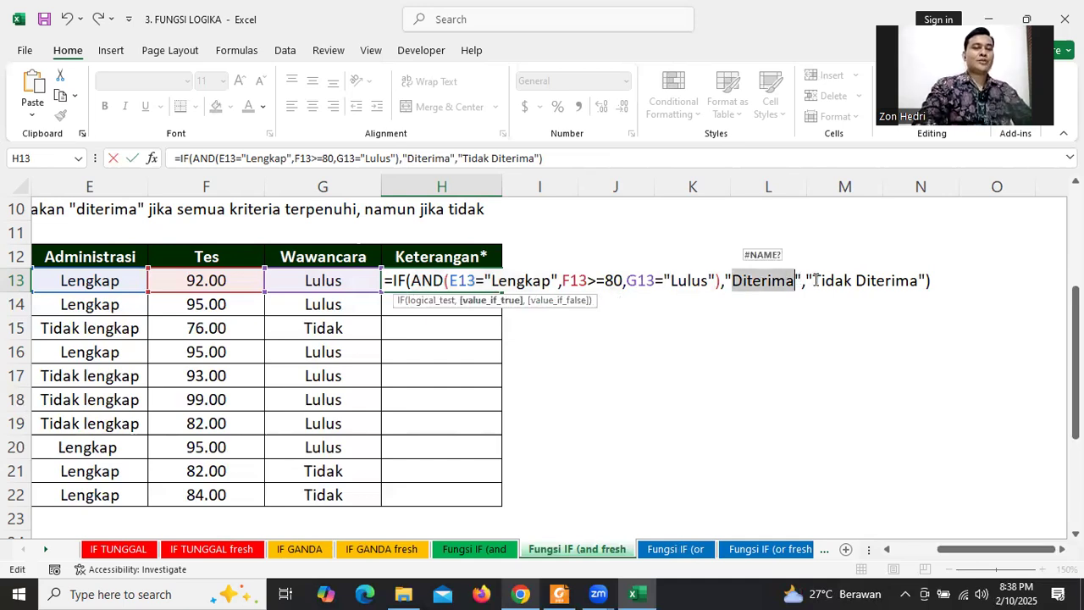
left_click(815, 280)
left_click_drag(815, 280, 919, 282)
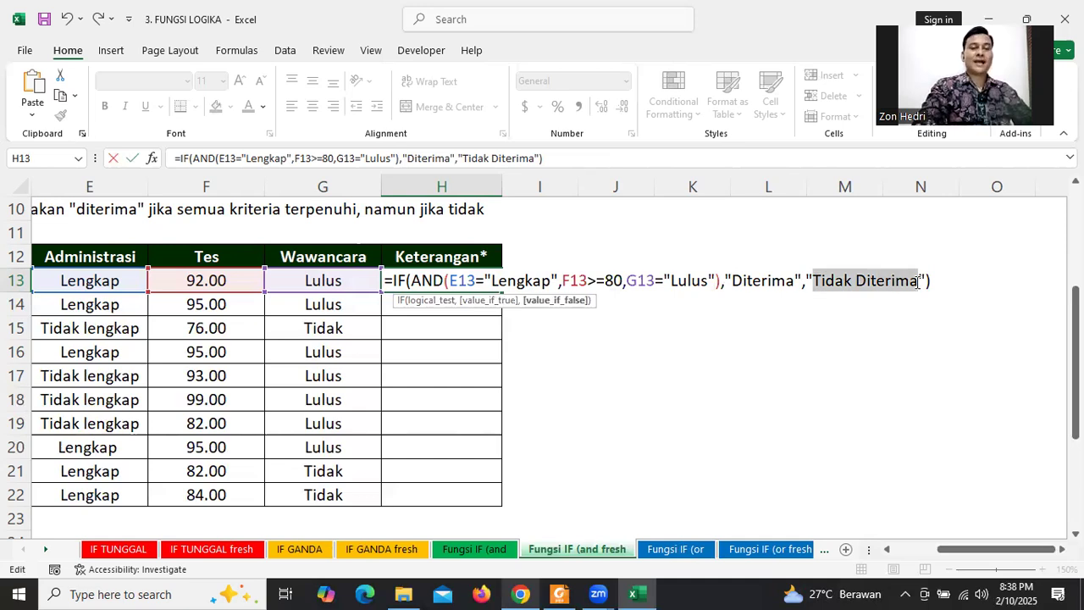
key("Return")
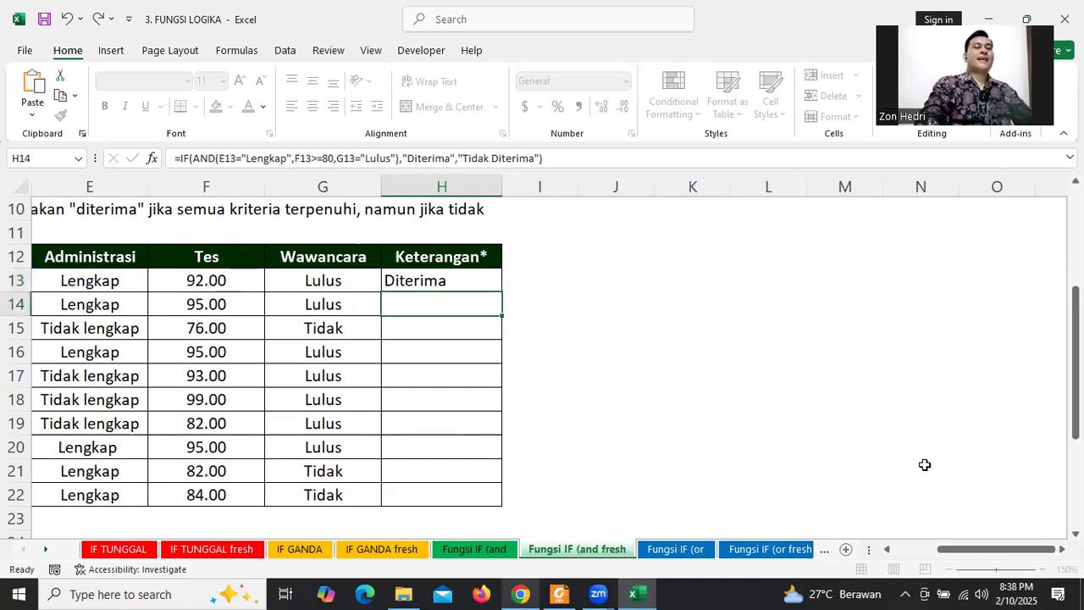
- Check Pelamar 1's Administrasi, Tes and Wawancara entries against the acceptance conditions
left_click_drag(932, 548, 915, 548)
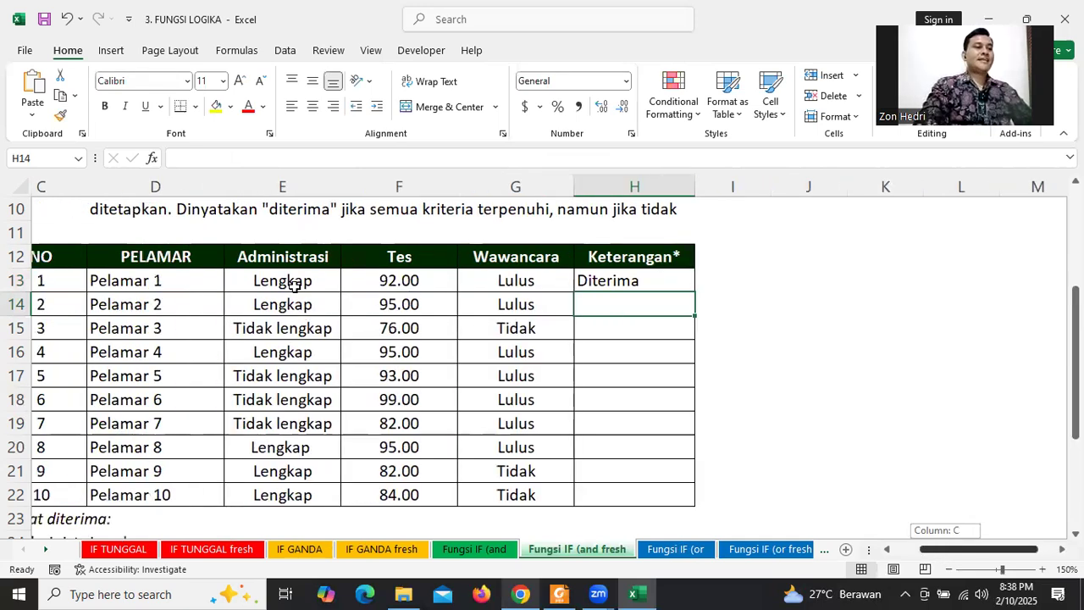
left_click(368, 284)
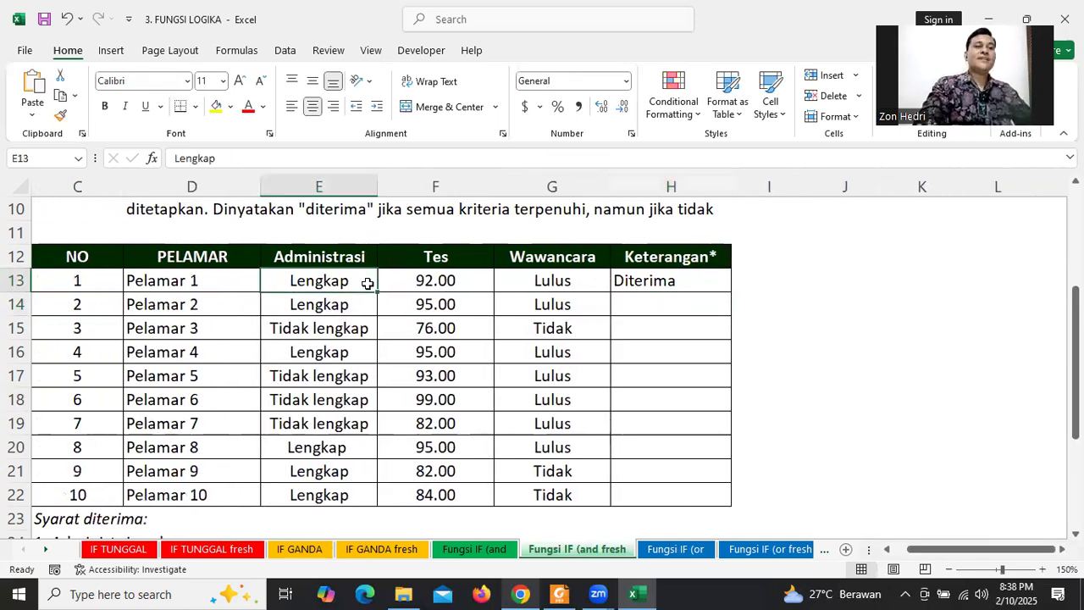
left_click(411, 284)
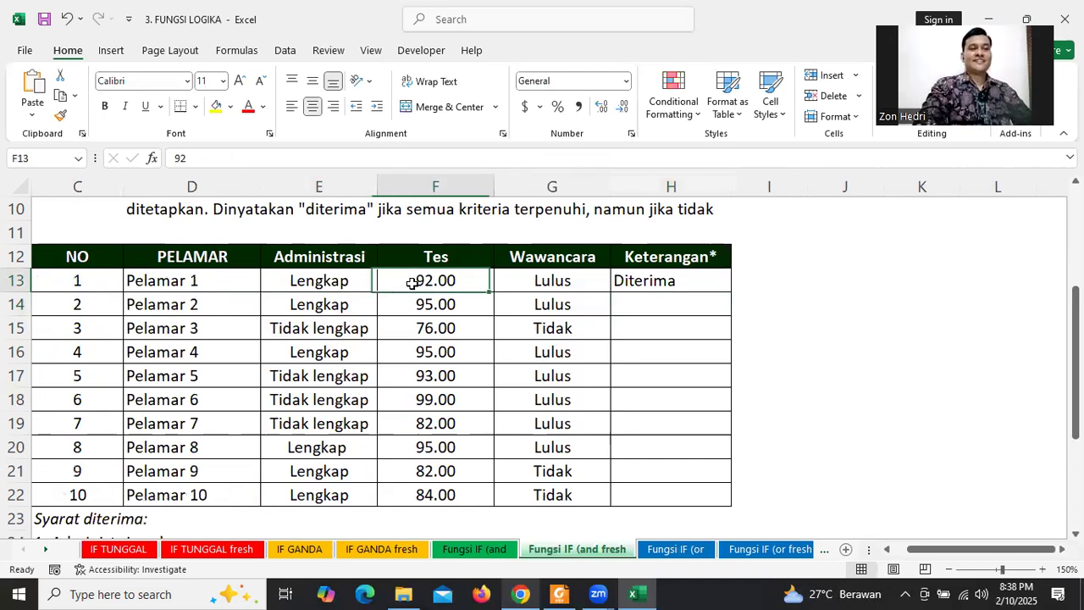
left_click(512, 276)
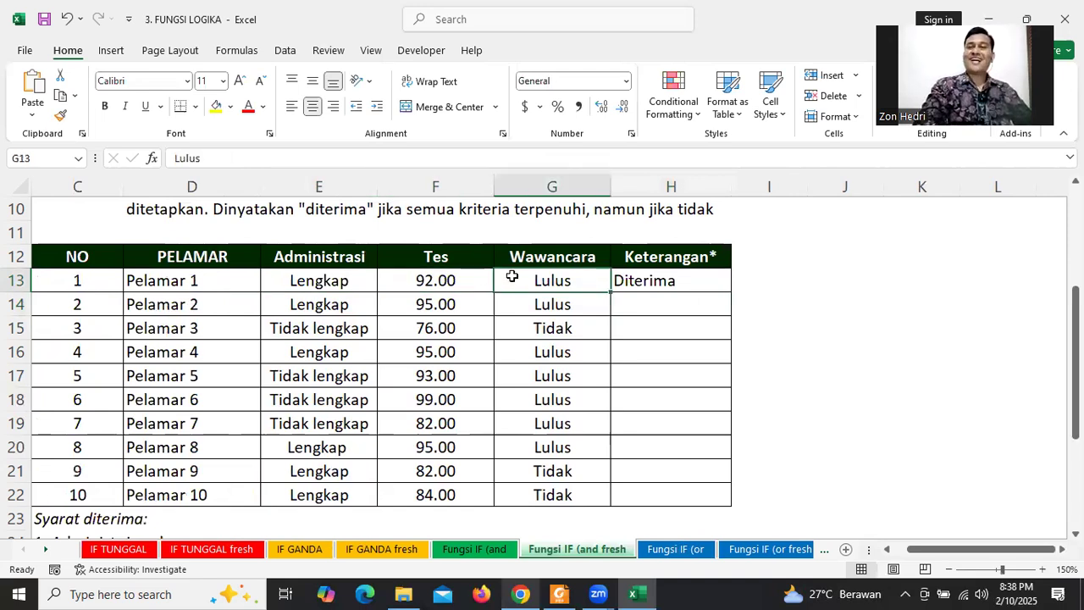
- Try to auto-fill the H13 formula down the Keterangan column, inspect the cells beside the Syarat diterima list and undo the fill
left_click(697, 280)
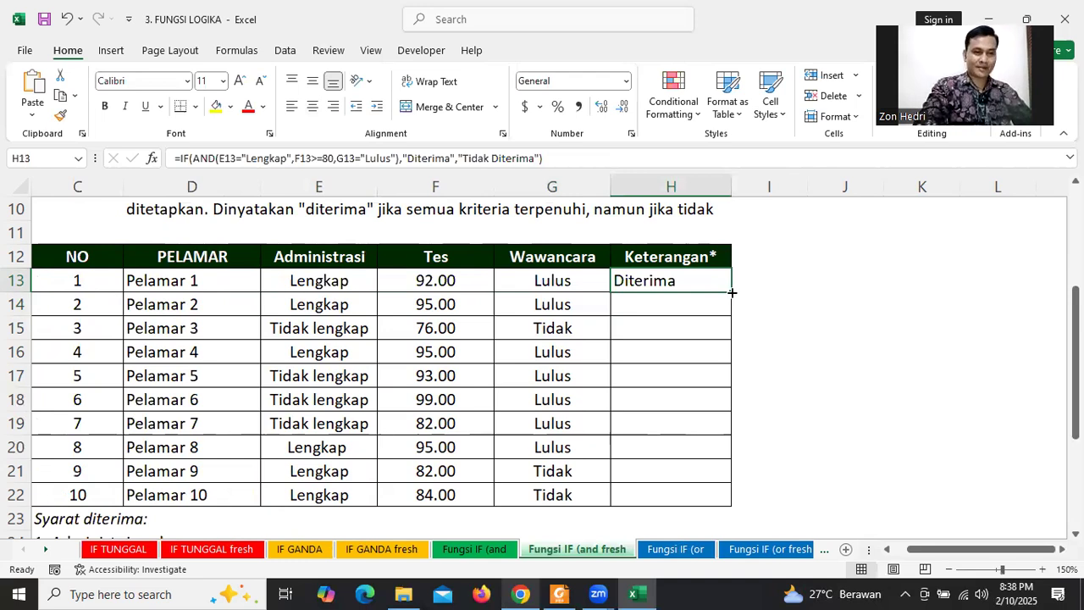
double_click(732, 292)
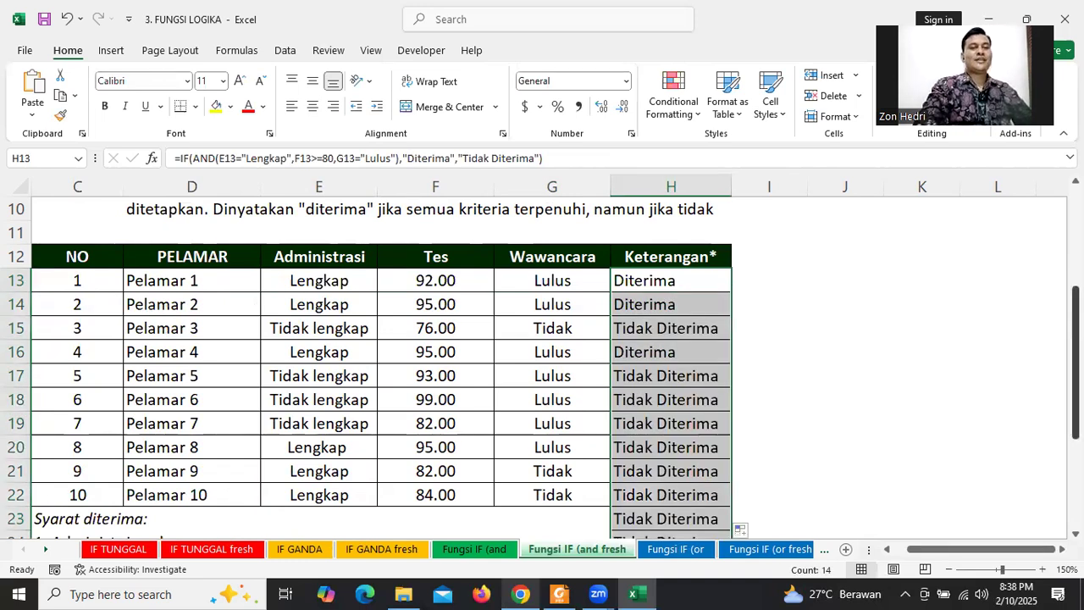
left_click_drag(1076, 310, 1075, 353)
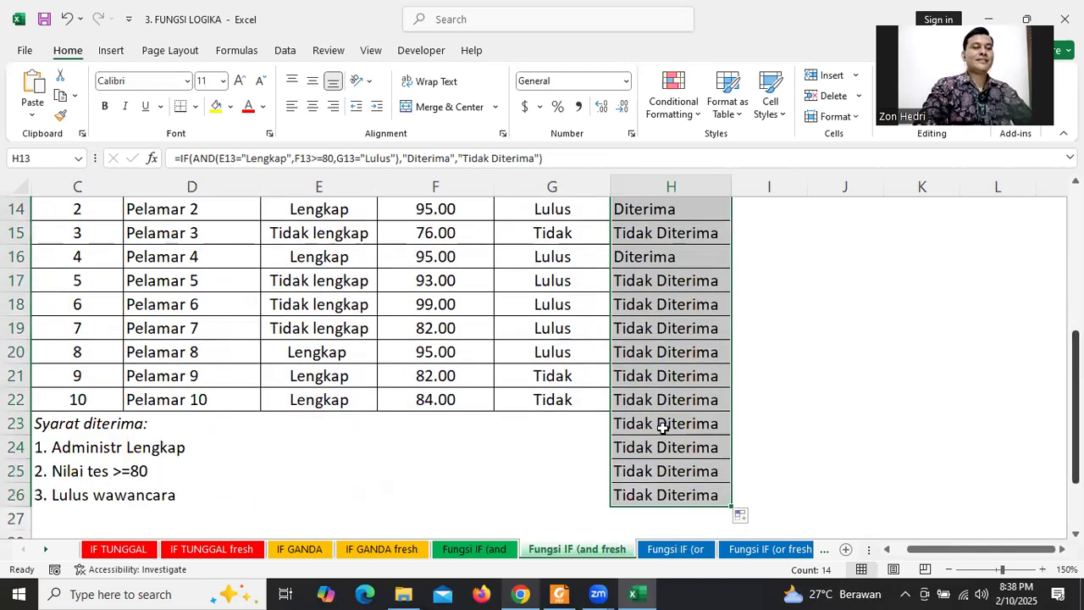
left_click(665, 427)
key("Down")
key("Down")
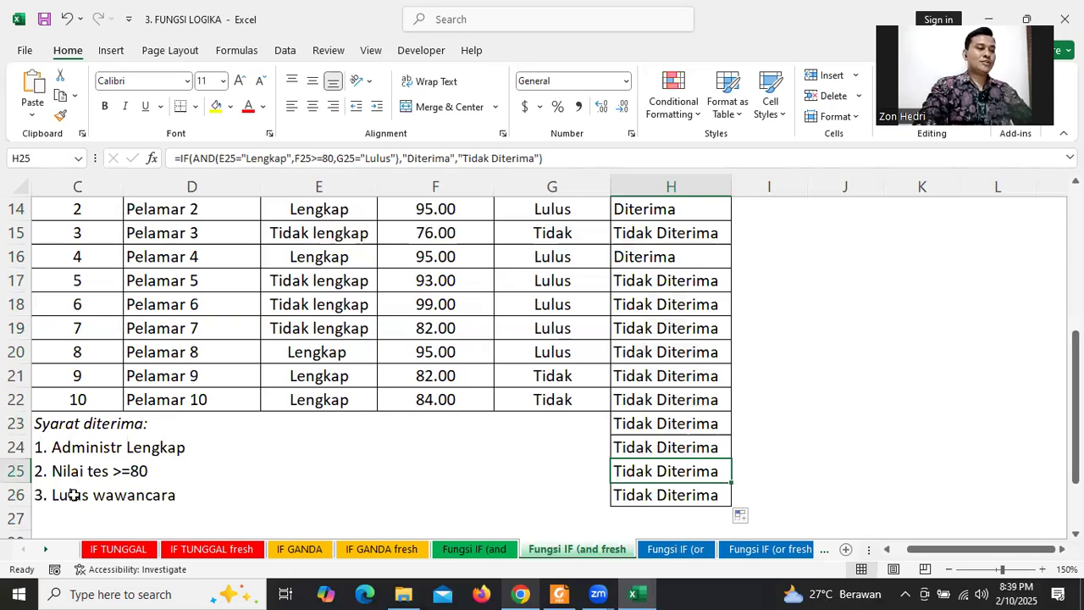
left_click_drag(74, 495, 223, 498)
left_click_drag(666, 494, 271, 504)
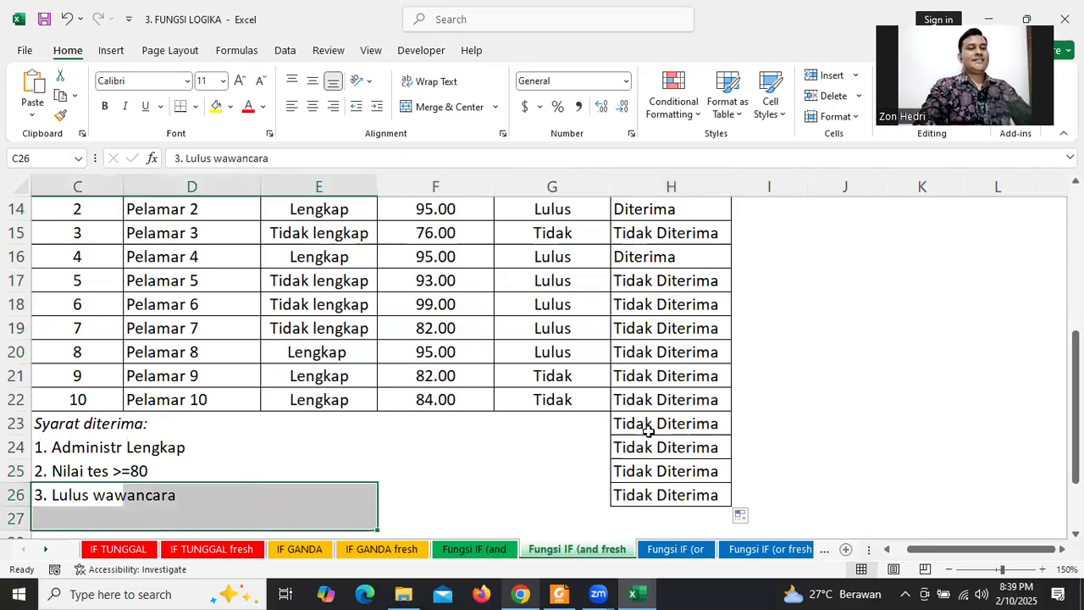
key("ctrl+z")
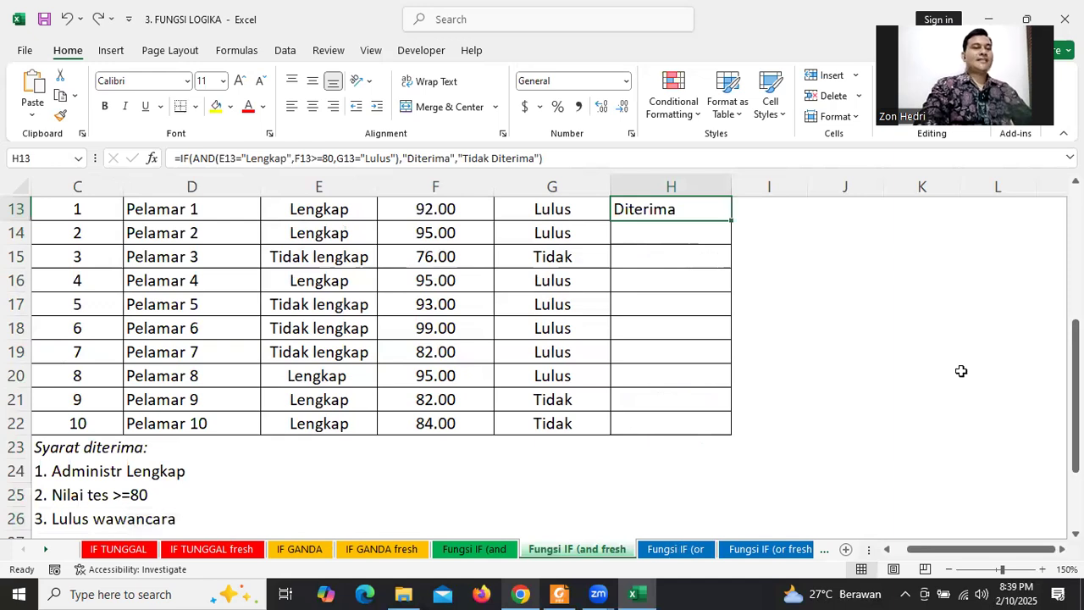
- Fill the IF and AND formula from H13 down the Keterangan column to H22 after highlighting the Syarat diterima list
left_click(71, 457)
key("shift+Down")
key("shift+Down")
key("shift+Down")
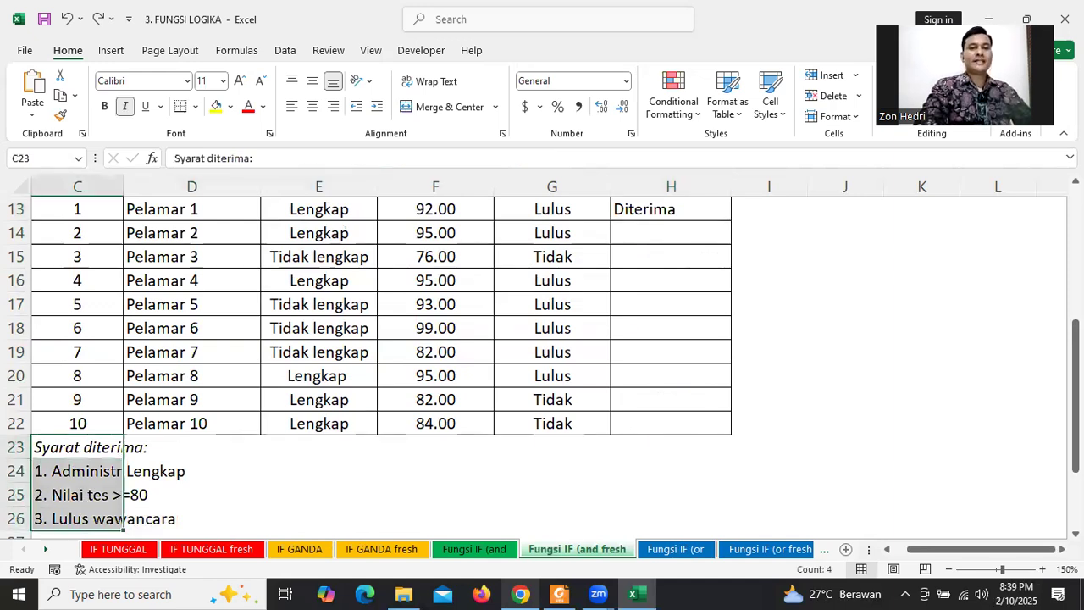
scroll(681, 273, "up", 1)
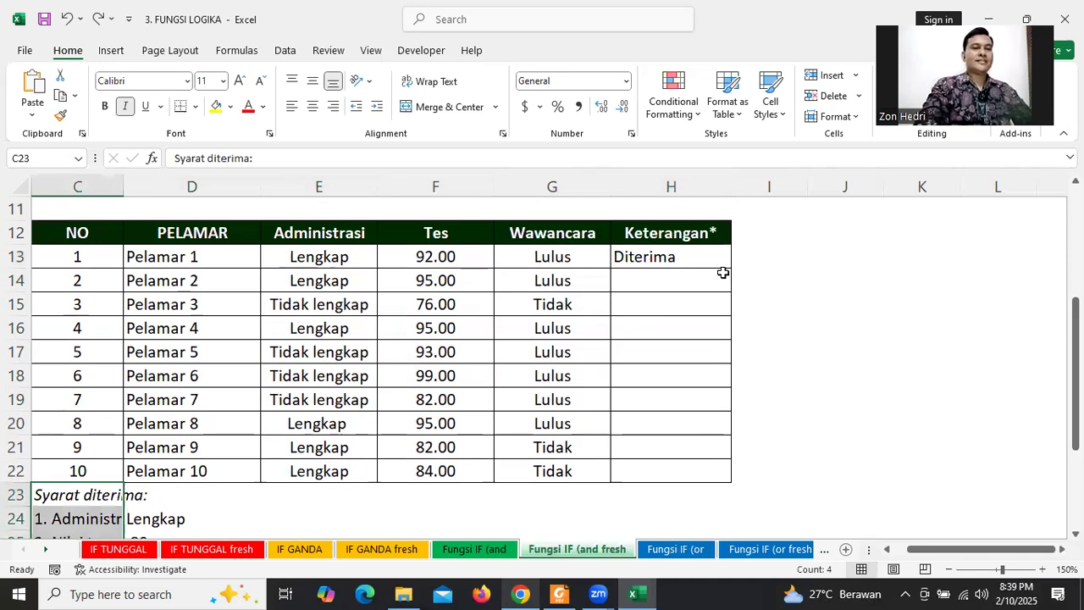
left_click(721, 262)
left_click_drag(729, 268, 691, 477)
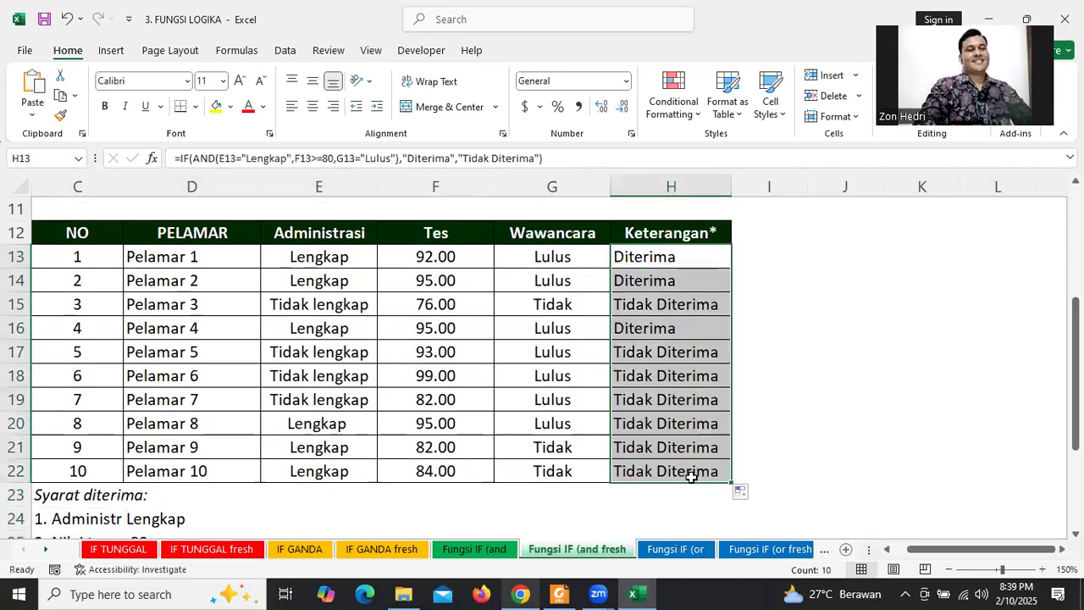
- Check Pelamar 3's Keterangan result against its Administrasi, Tes and Wawancara entries
left_click(632, 305)
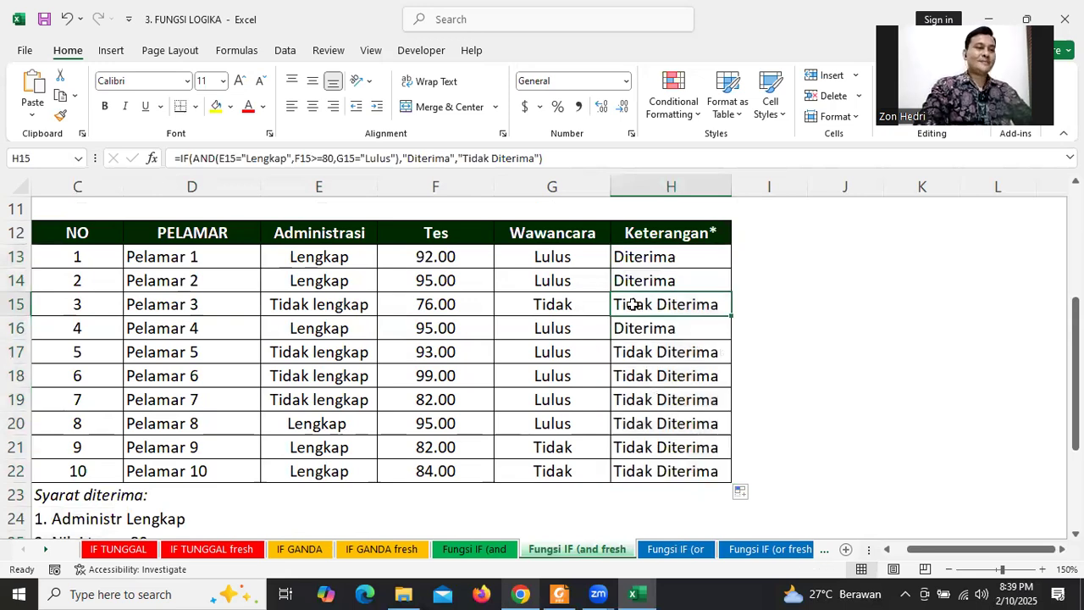
left_click(317, 308)
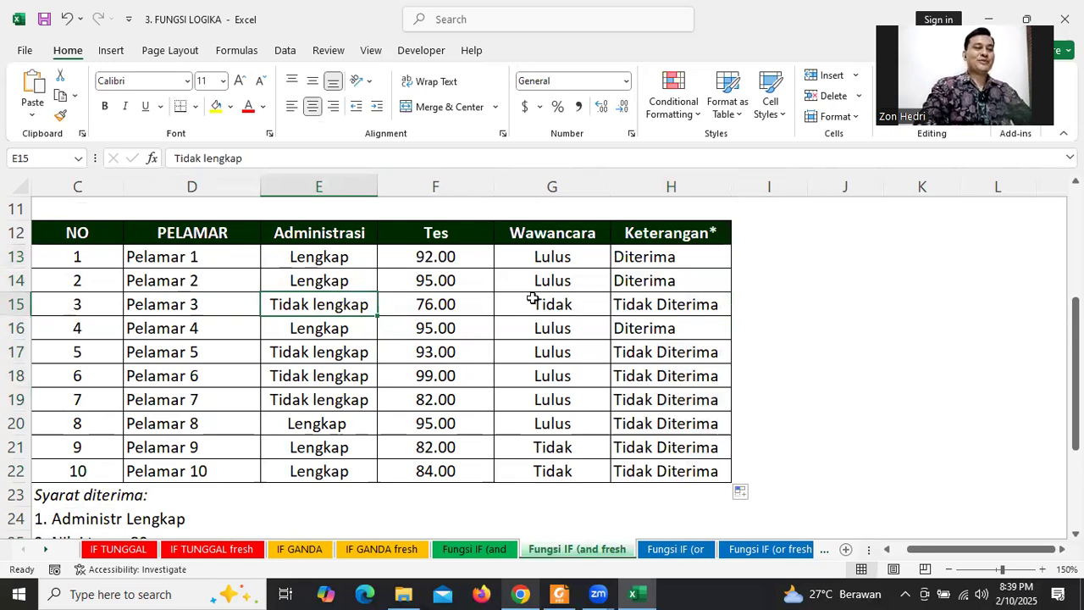
key("Right")
key("Right")
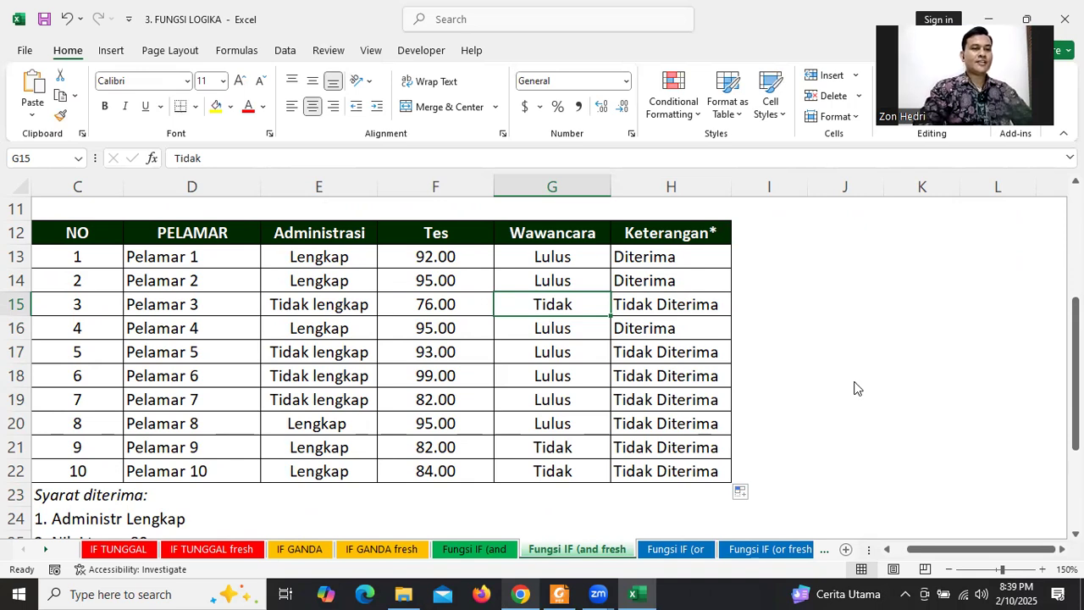
- Examine Pelamar 8's row, comparing its Administrasi, Tes and Wawancara entries with its Keterangan result
left_click(448, 425)
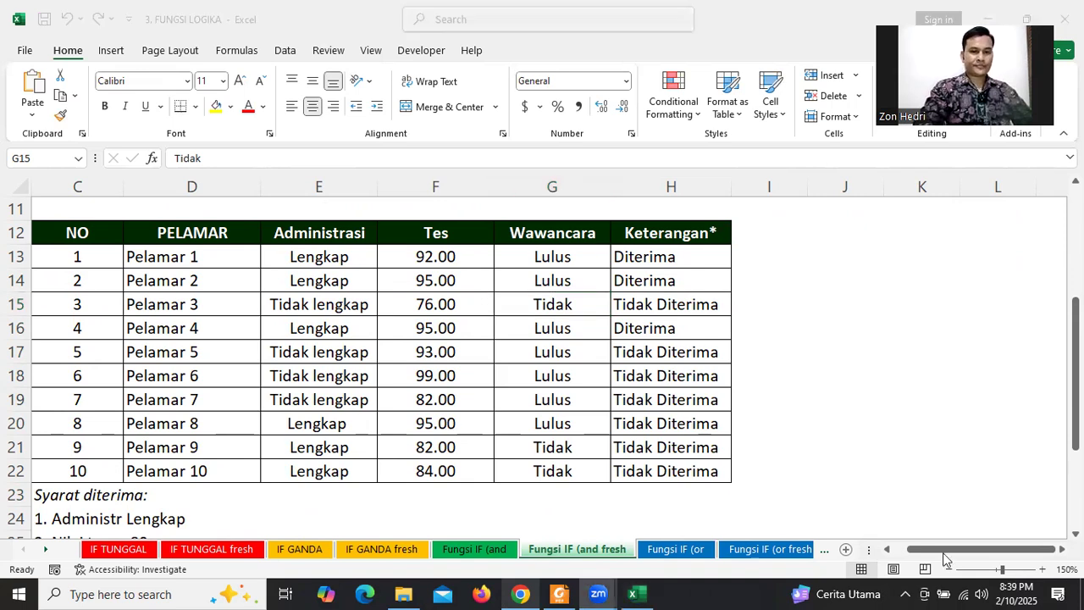
left_click_drag(938, 551, 931, 551)
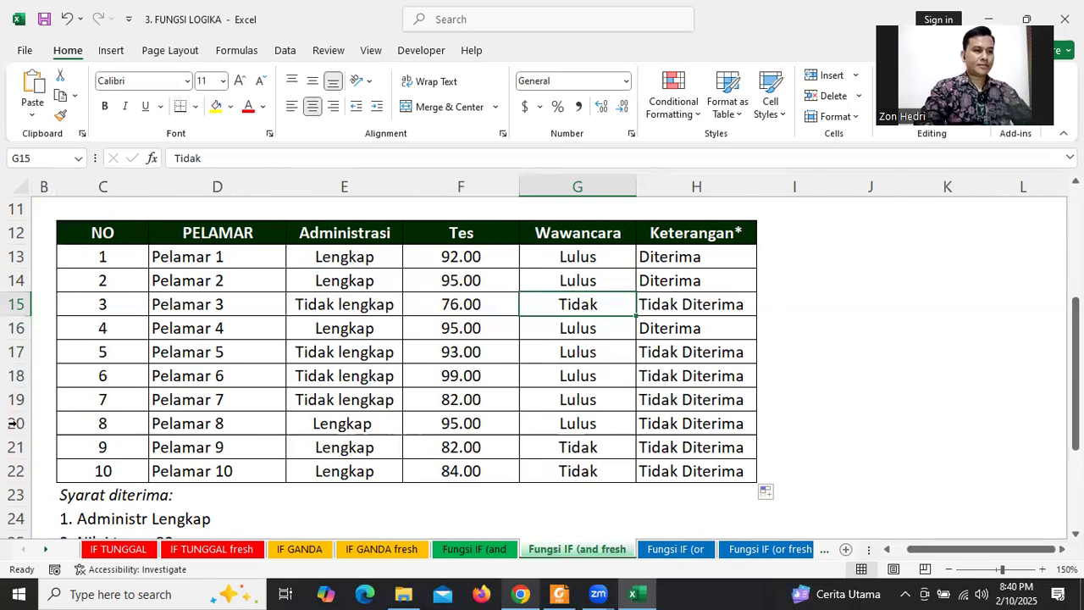
left_click(13, 423)
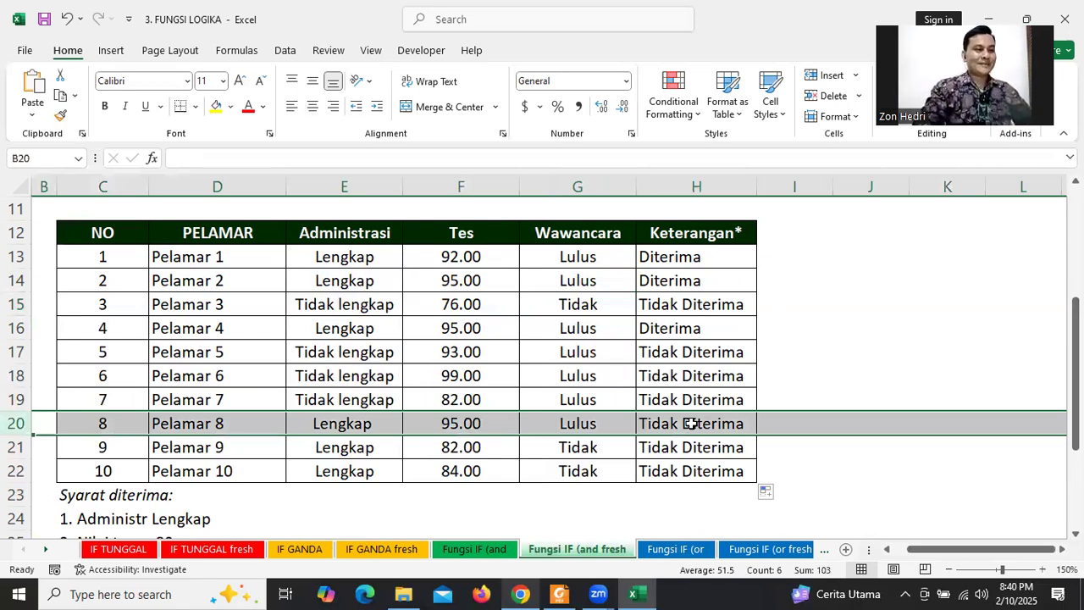
left_click(332, 425)
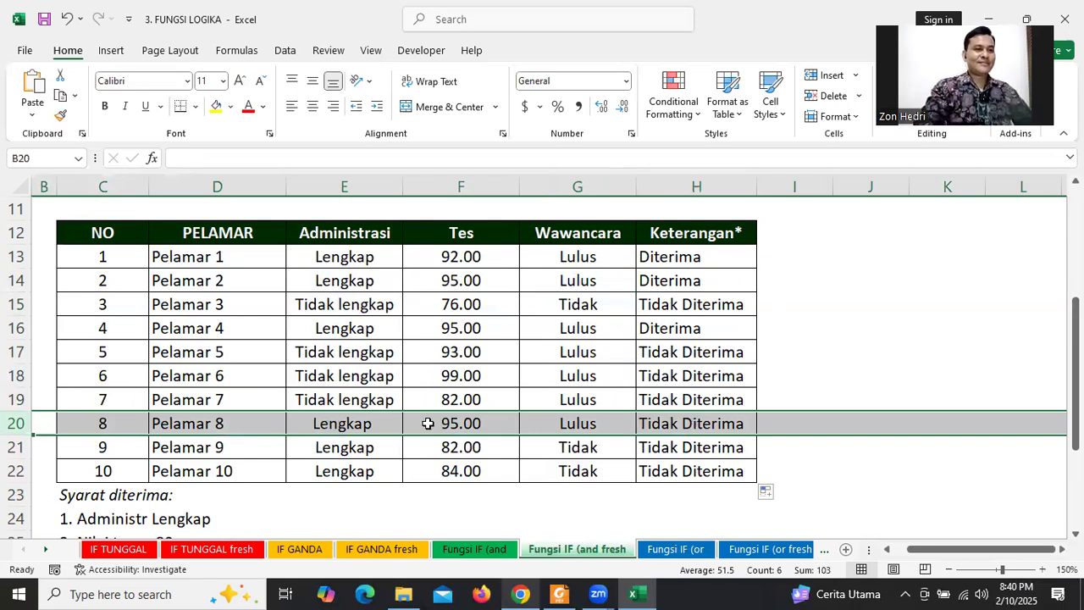
key("Right")
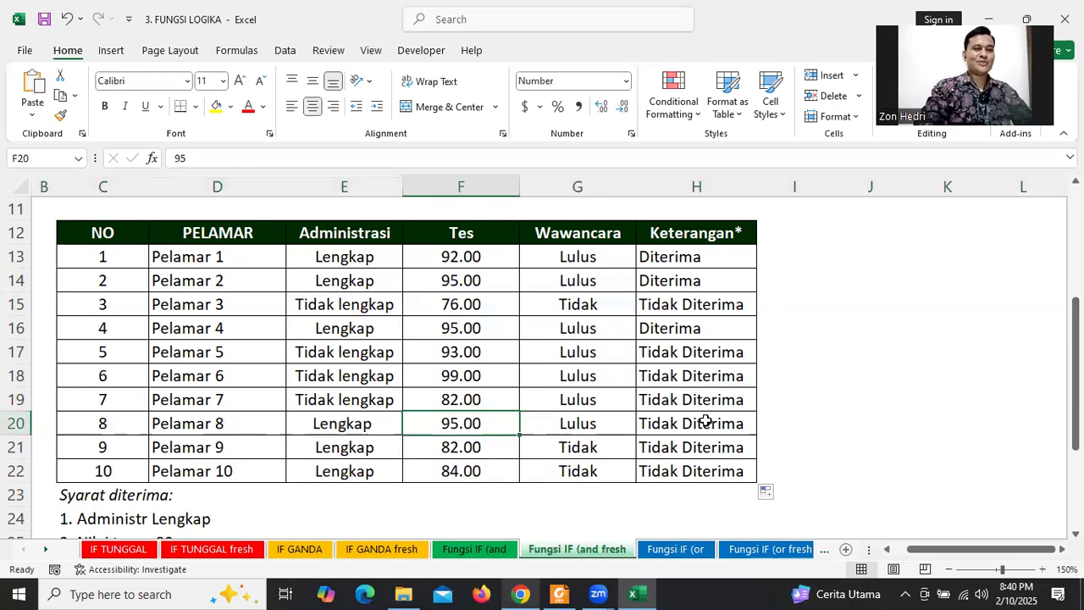
key("Right")
key("Right")
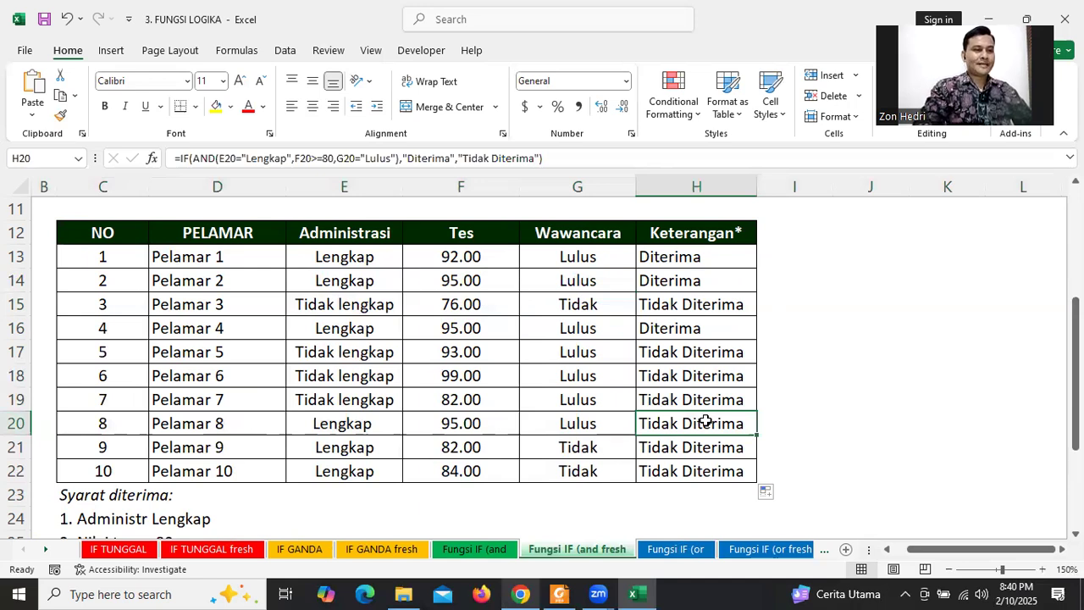
- Review the AND conditions in Pelamar 8's Keterangan formula in H20
double_click(707, 422)
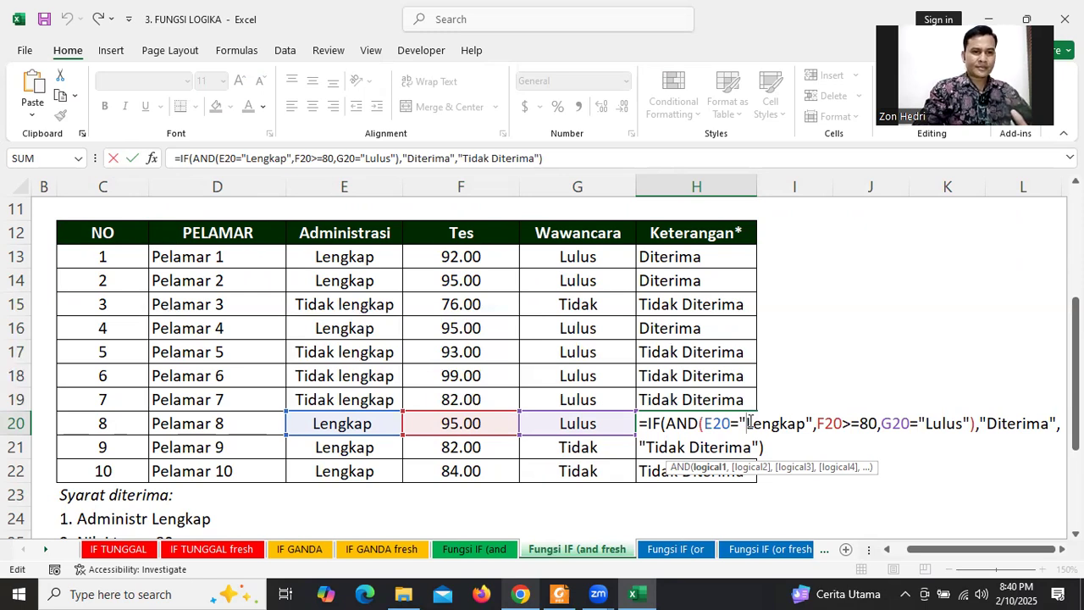
left_click(881, 423)
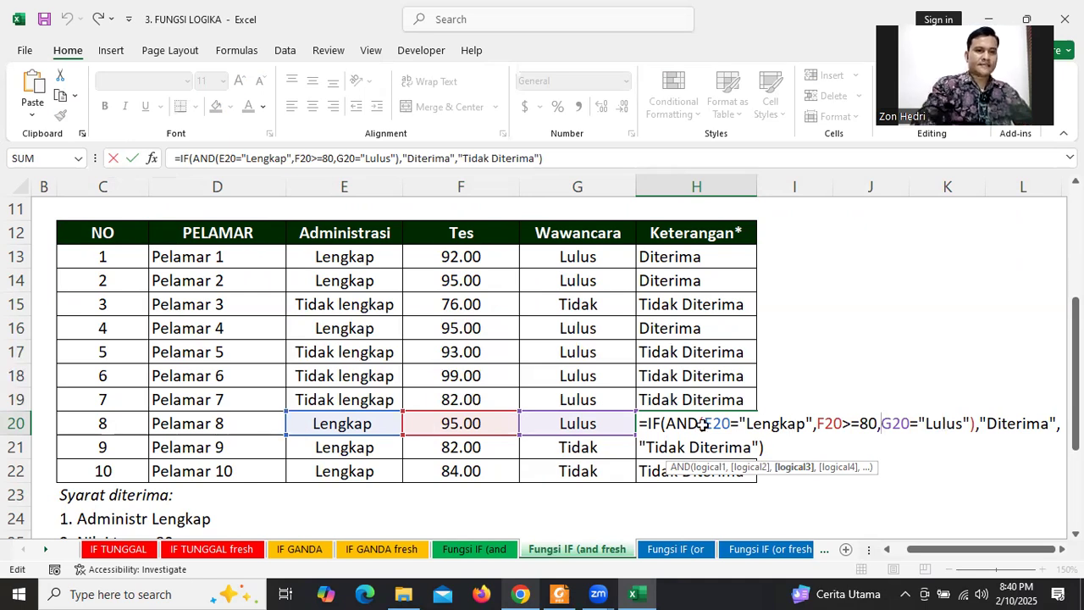
key("Return")
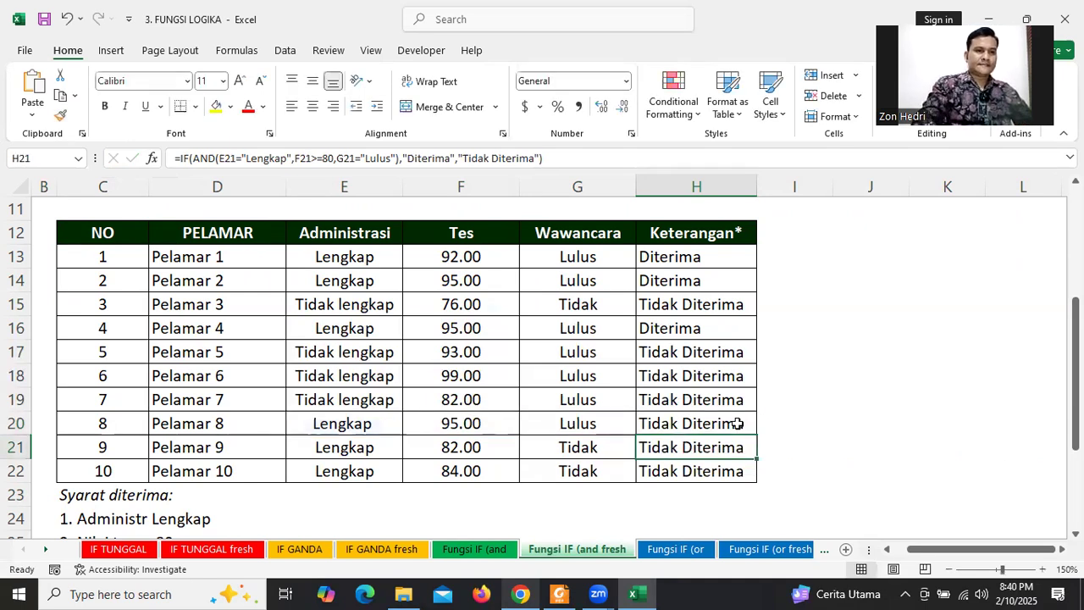
- In the H20 formula, replace the "Lengkap" criterion with a reference to E20 and the "Lulus" criterion with a reference to G20
left_click(316, 430)
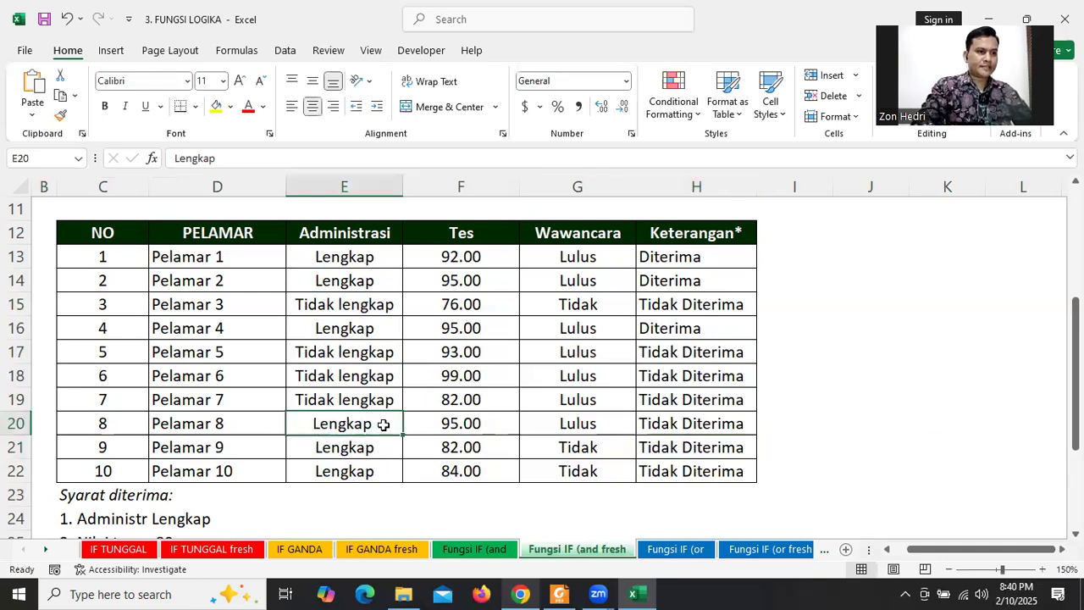
left_click(707, 420)
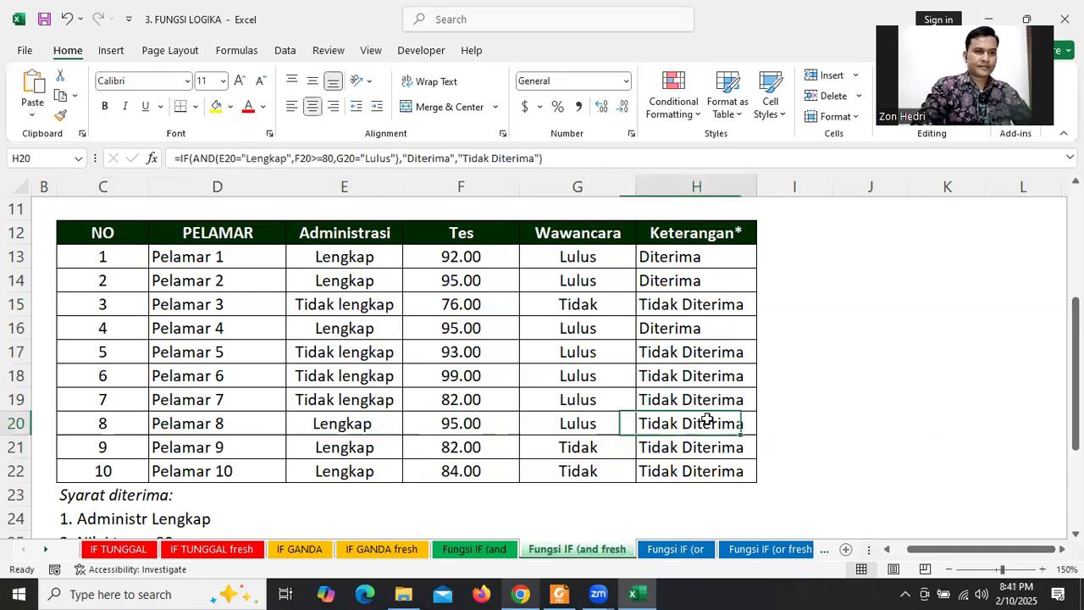
double_click(742, 422)
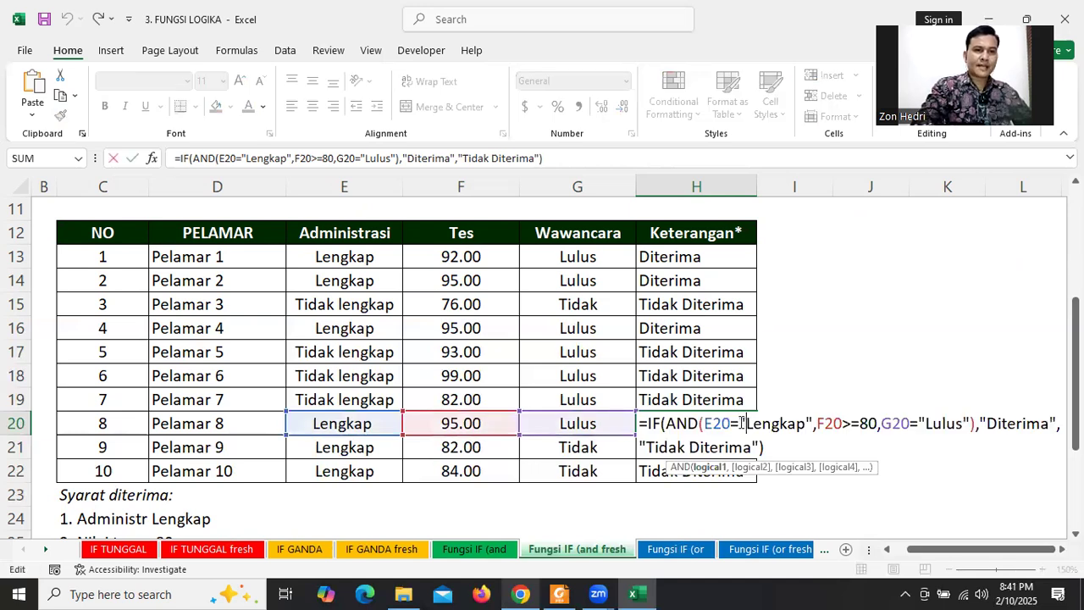
left_click(814, 423, "shift")
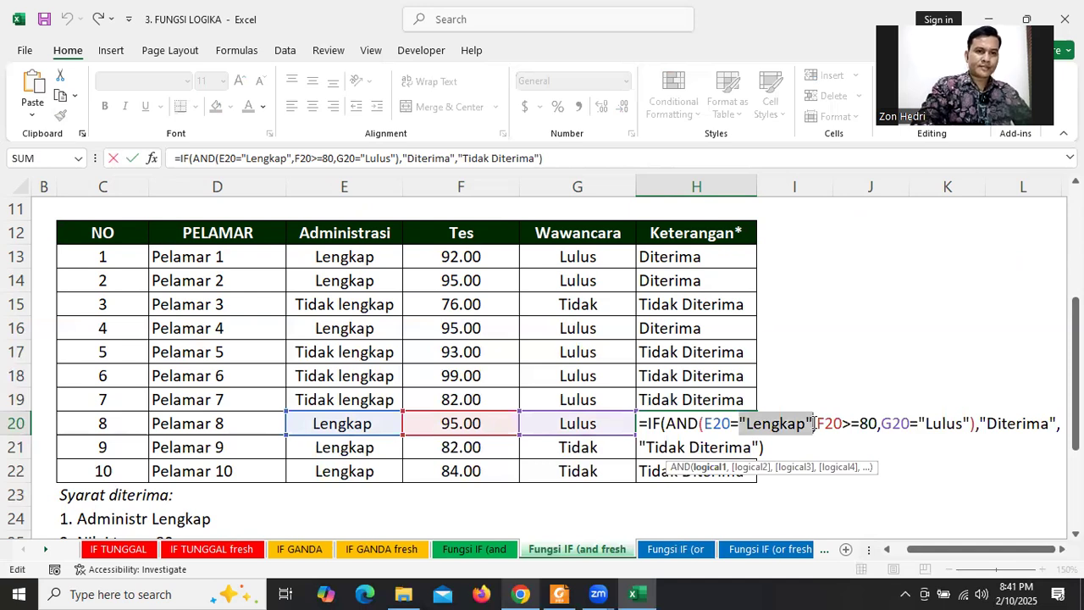
left_click(329, 424)
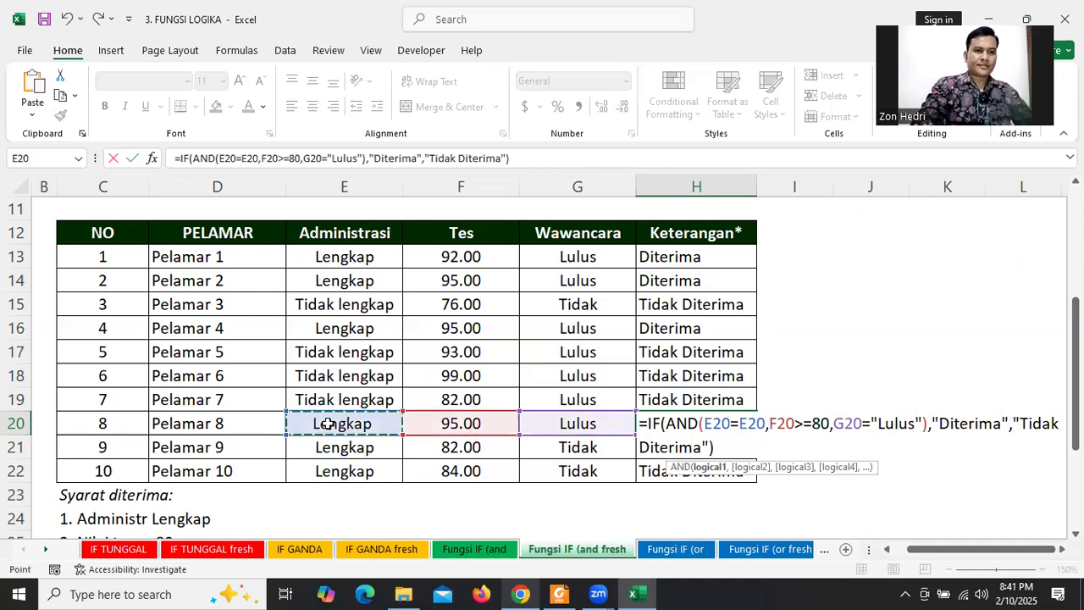
left_click(873, 423)
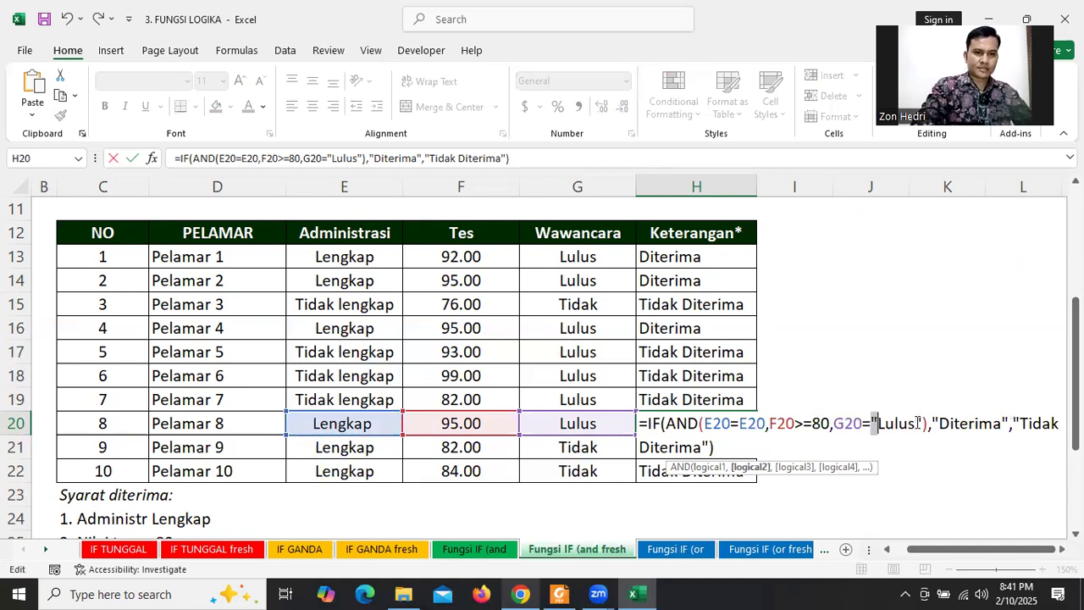
left_click(921, 423, "shift")
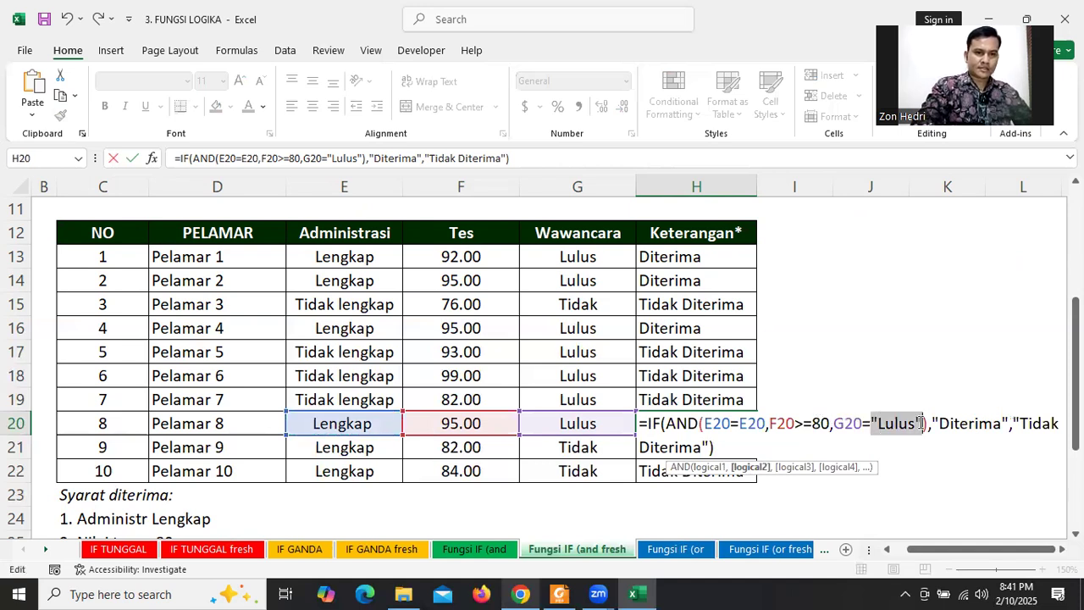
left_click(599, 426)
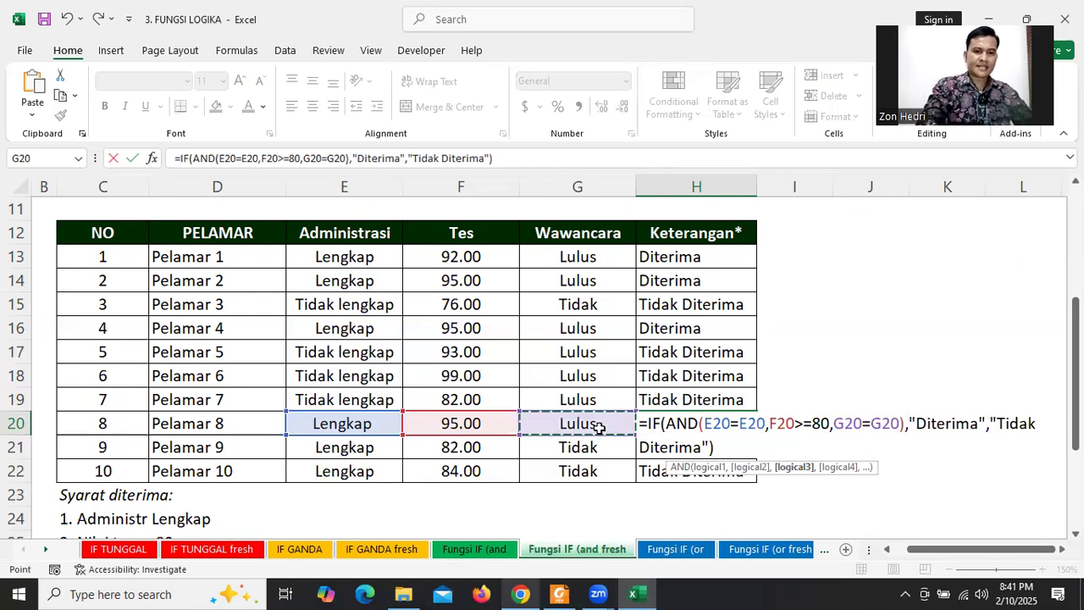
key("Return")
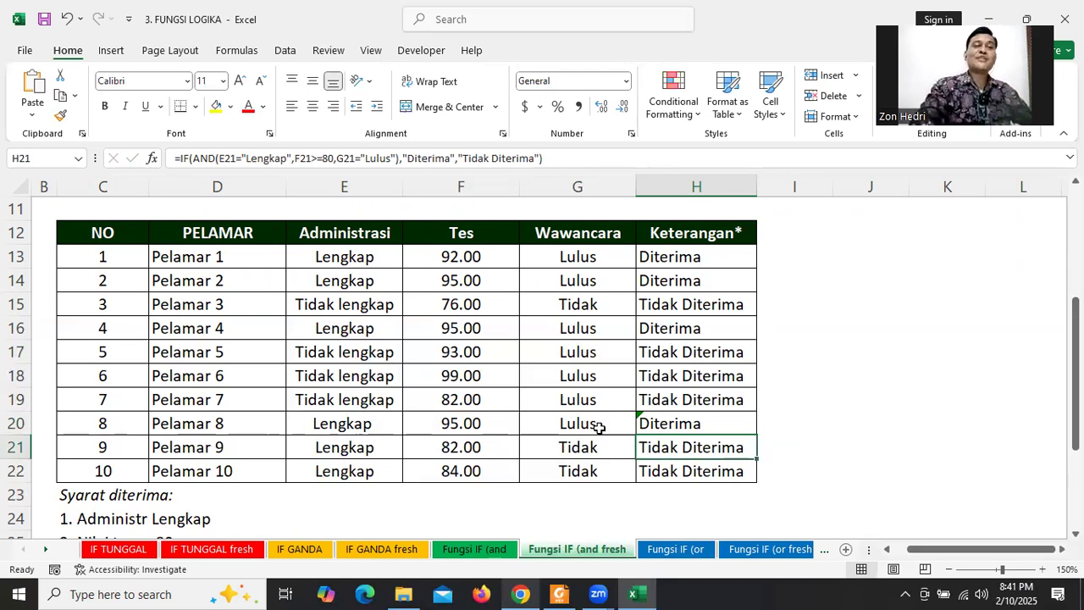
- Review the cell references used as criteria in the revised H20 formula
double_click(666, 423)
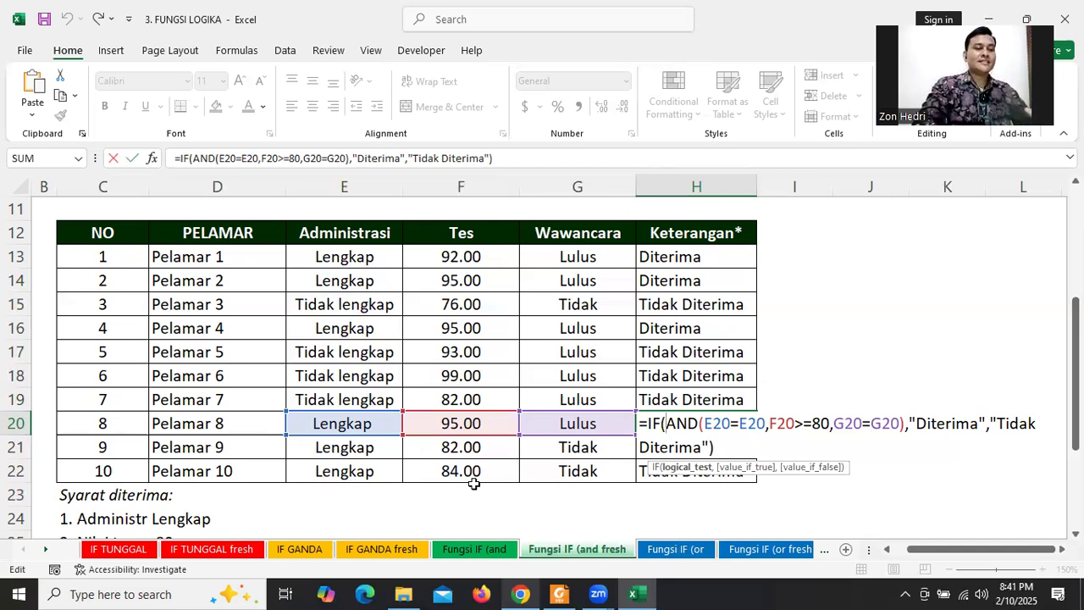
key("Return")
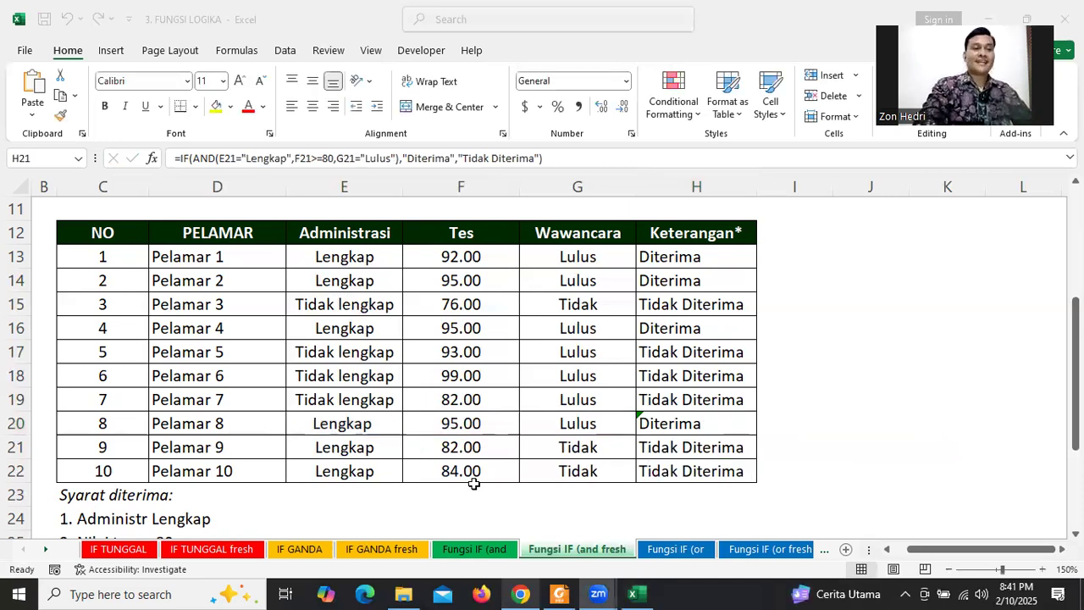
left_click(826, 292)
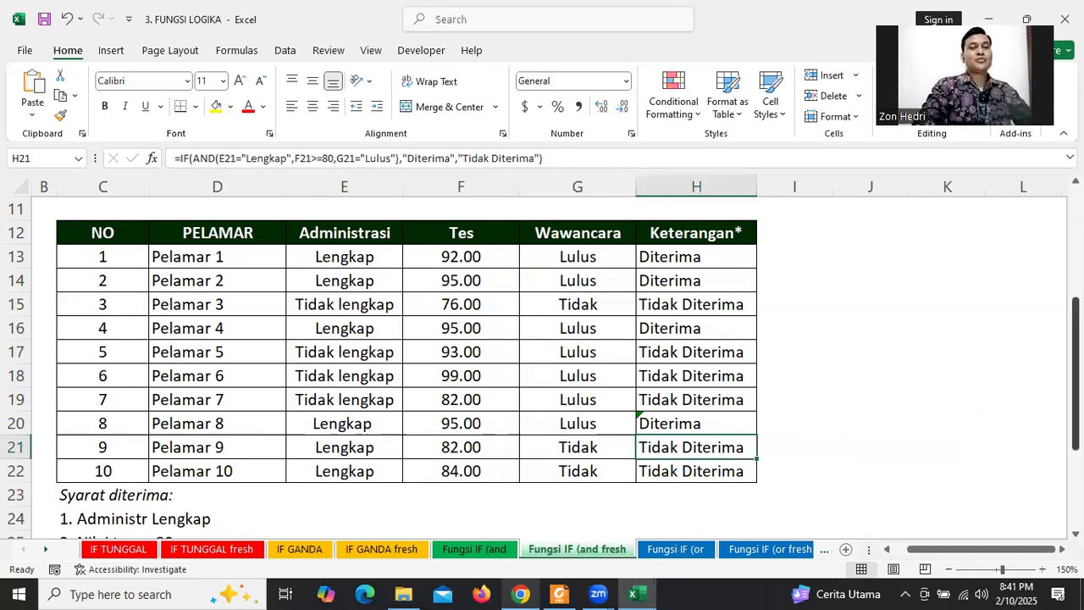
left_click_drag(1076, 322, 1076, 333)
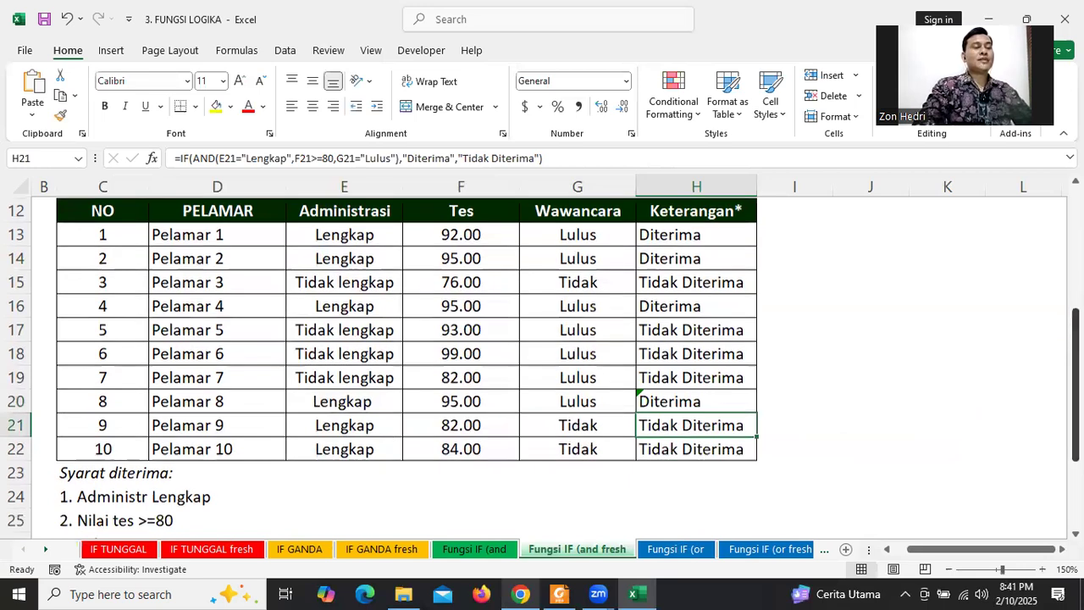
- Inspect the Administrasi text of Pelamar 1 and Pelamar 2 for stray characters
double_click(380, 236)
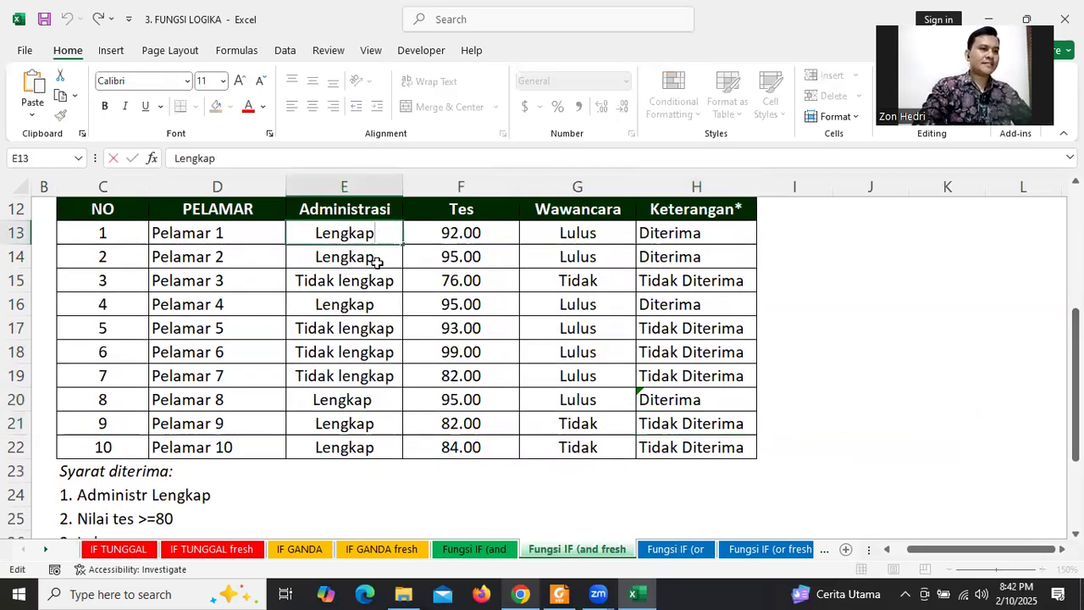
double_click(378, 261)
key("Return")
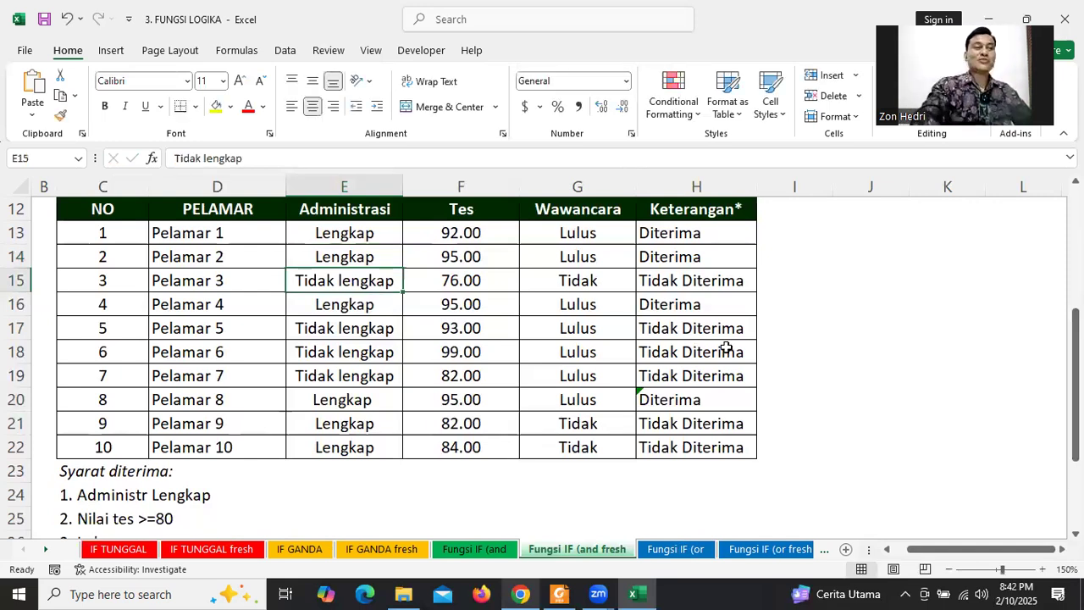
- Enter the sample text Lengkap in cell E24 for comparison with the Administrasi entries
left_click(333, 485)
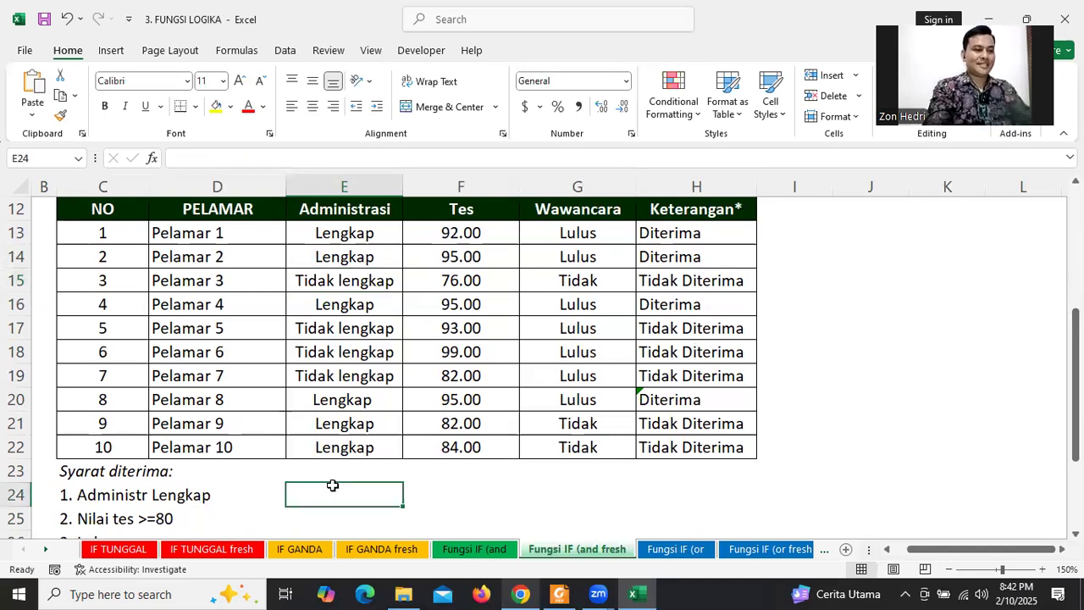
type("Lengkap")
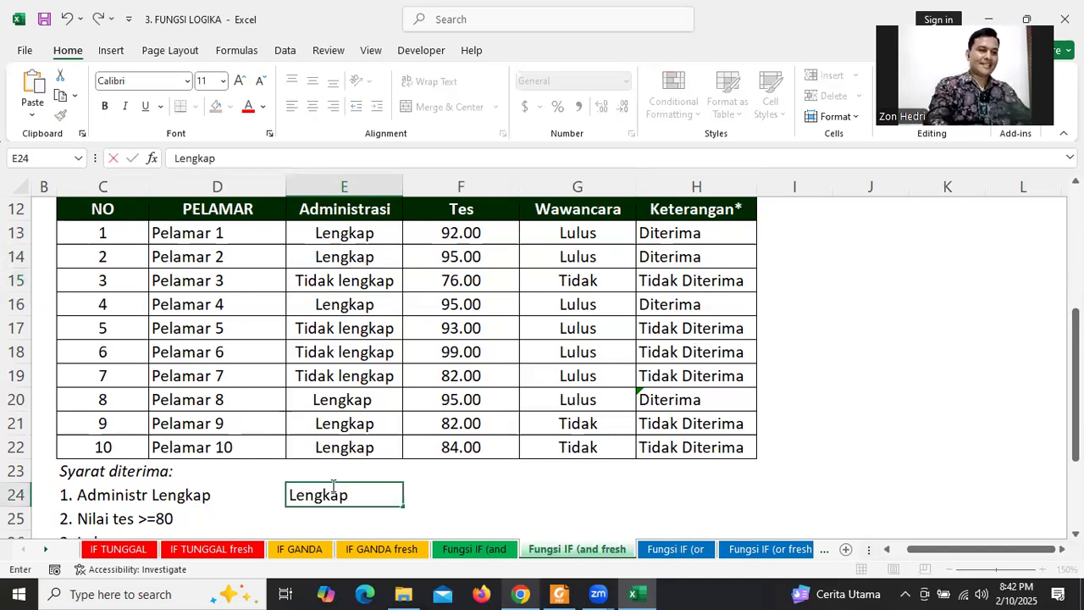
left_click(484, 501)
type("=m")
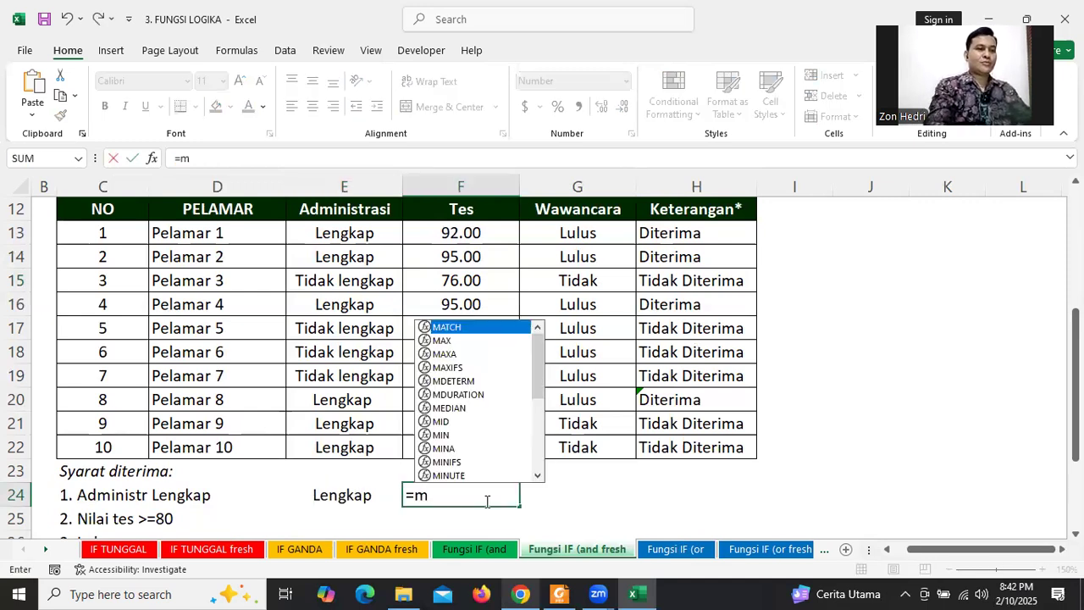
type("atch(")
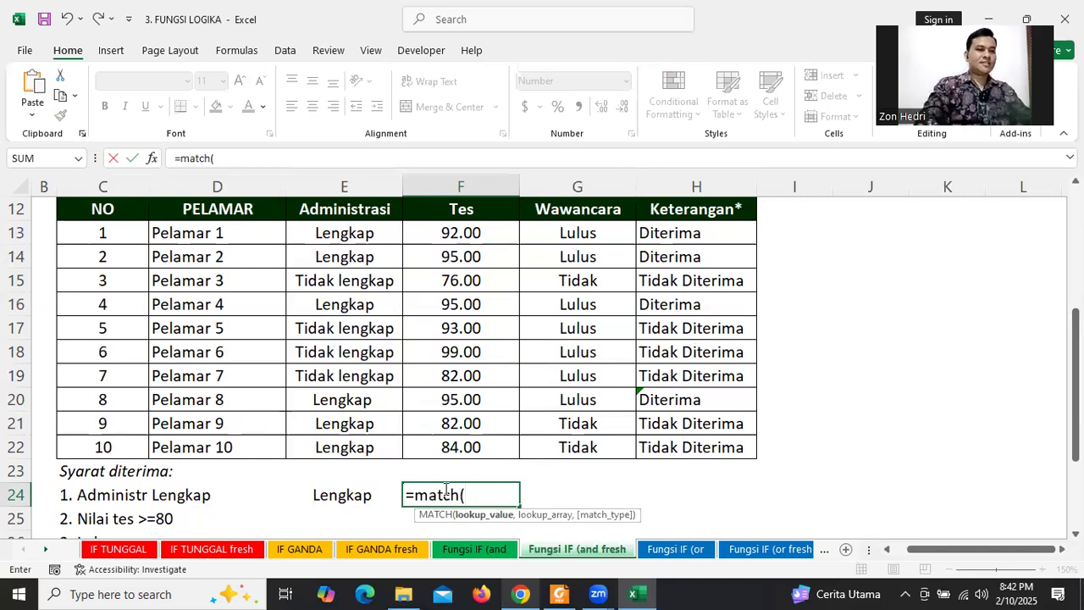
key("BackSpace")
key("BackSpace")
key("BackSpace")
key("BackSpace")
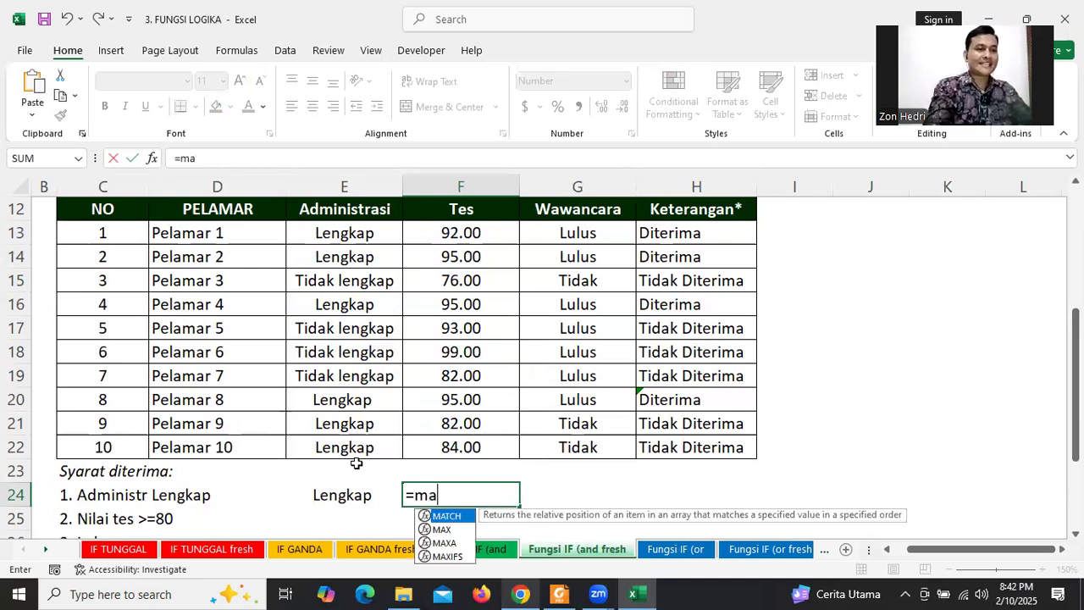
key("BackSpace")
key("BackSpace")
- Compare Pelamar 10's Administrasi text in E22 with the sample in E24 using an EXACT formula in F24
type("ex")
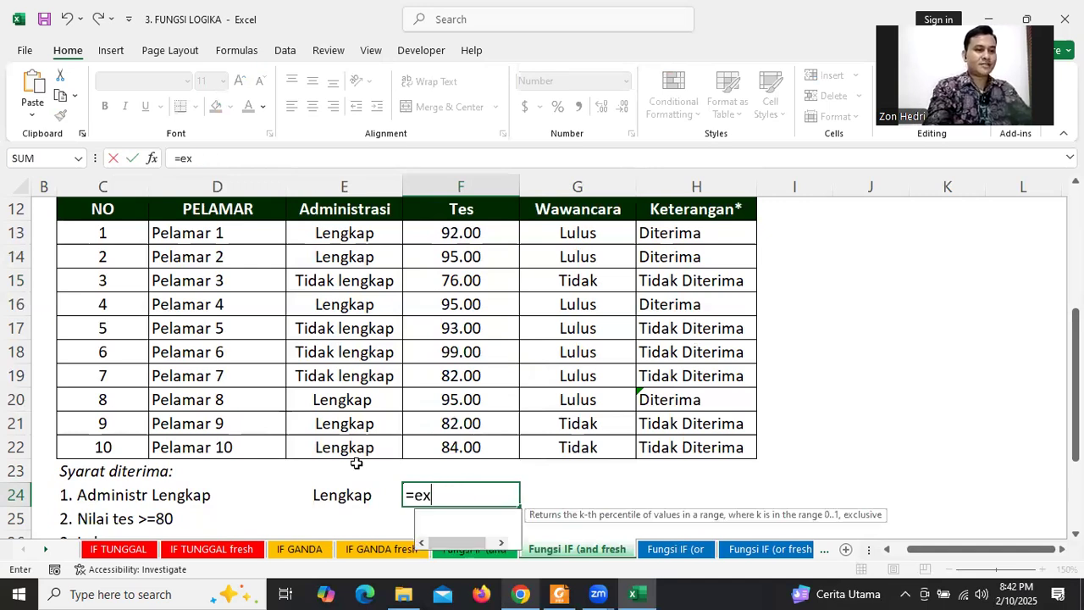
type("ac")
key("BackSpace")
key("BackSpace")
key("BackSpace")
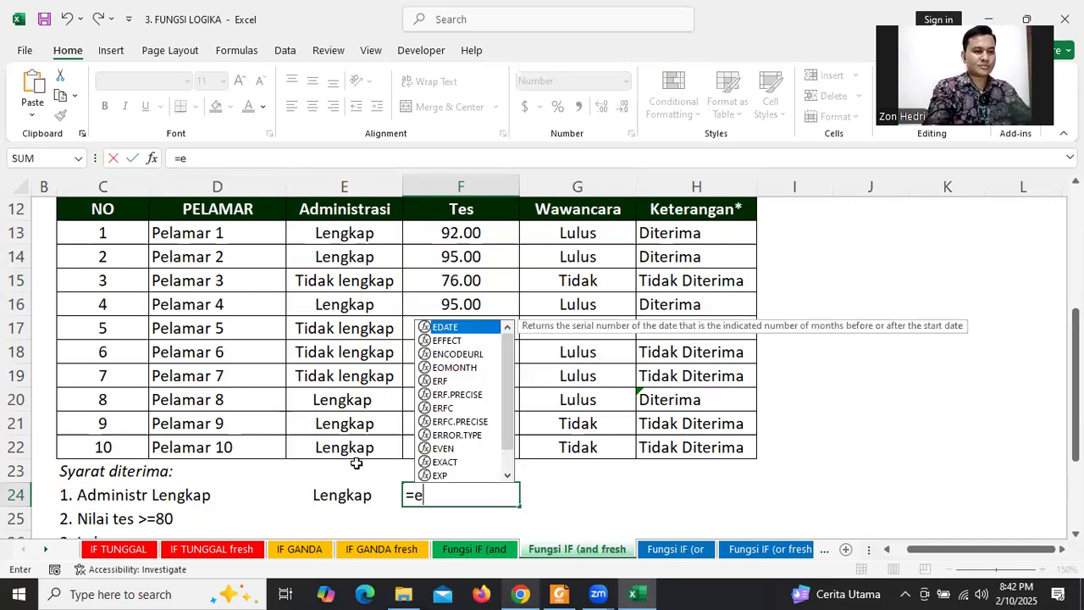
type("xact(")
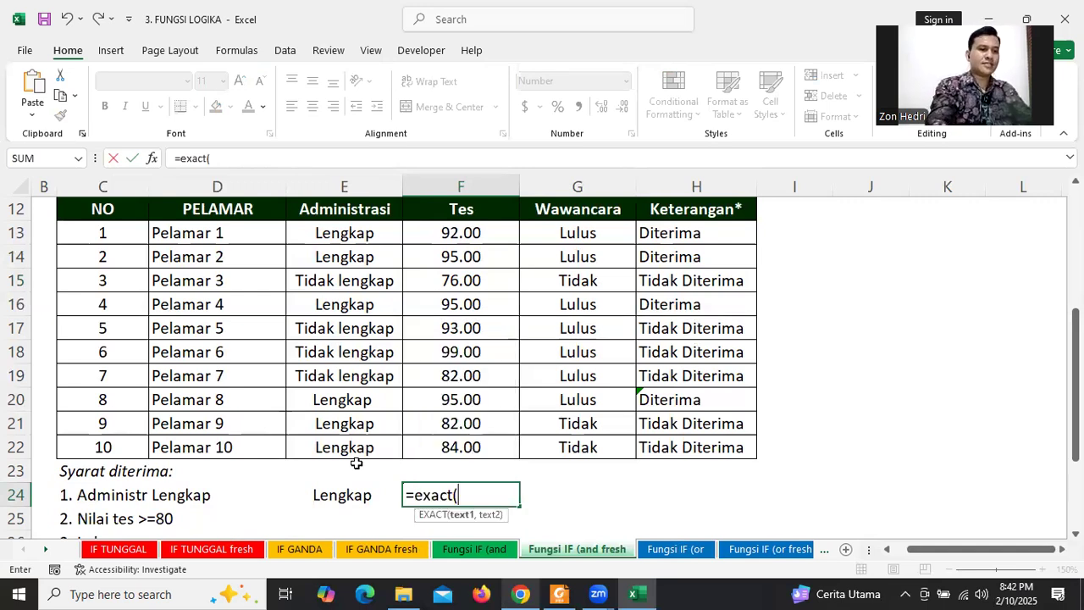
left_click(334, 446)
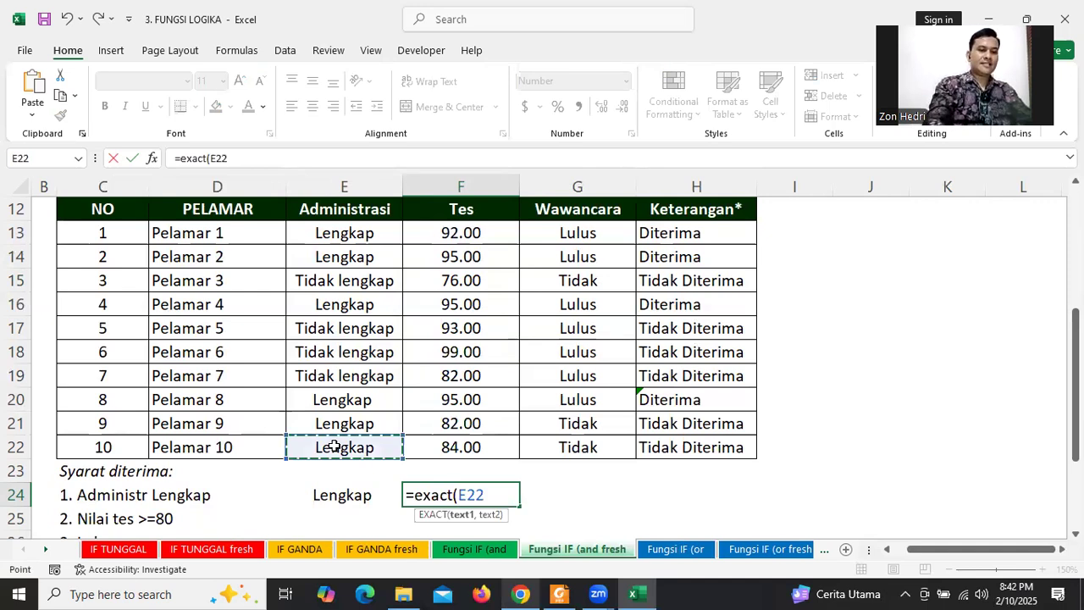
type(",")
left_click(322, 496)
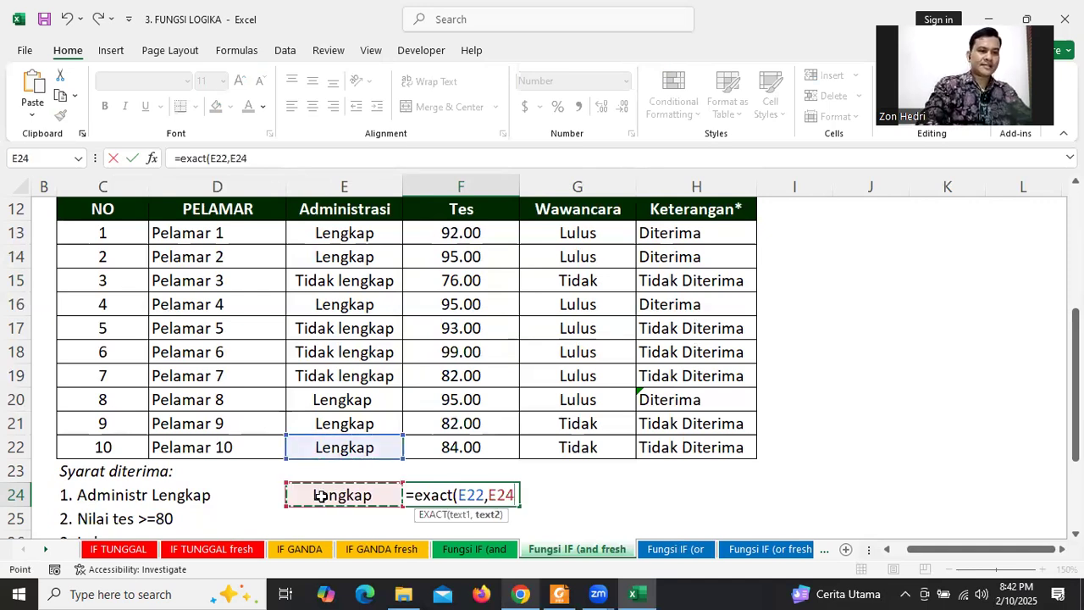
key("Return")
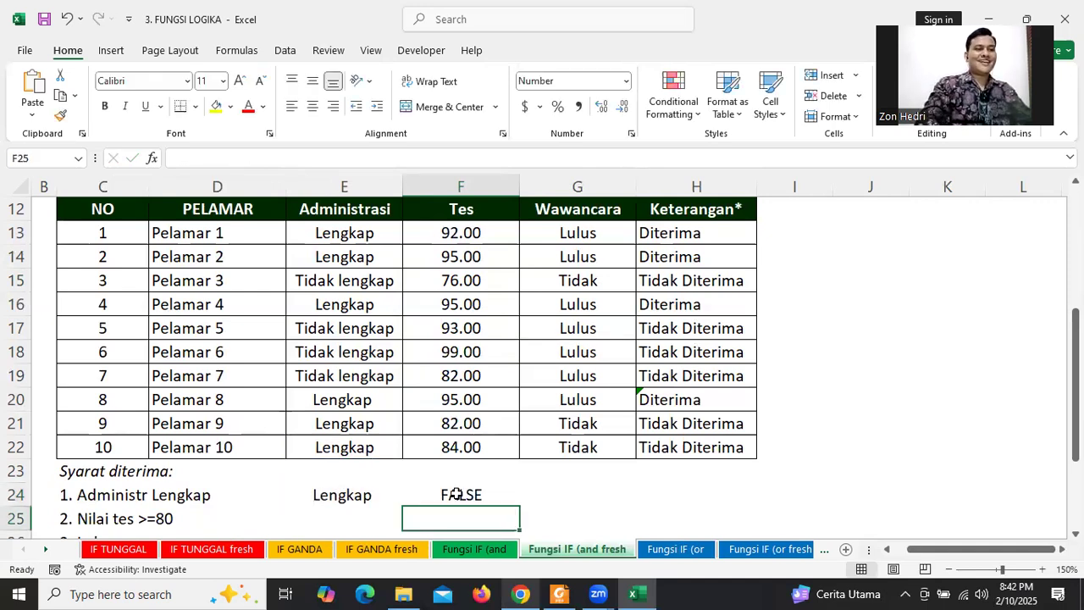
- Add a TRIM formula in G24 that removes extra spaces from the sample text in E24
key("Up")
left_click(348, 497)
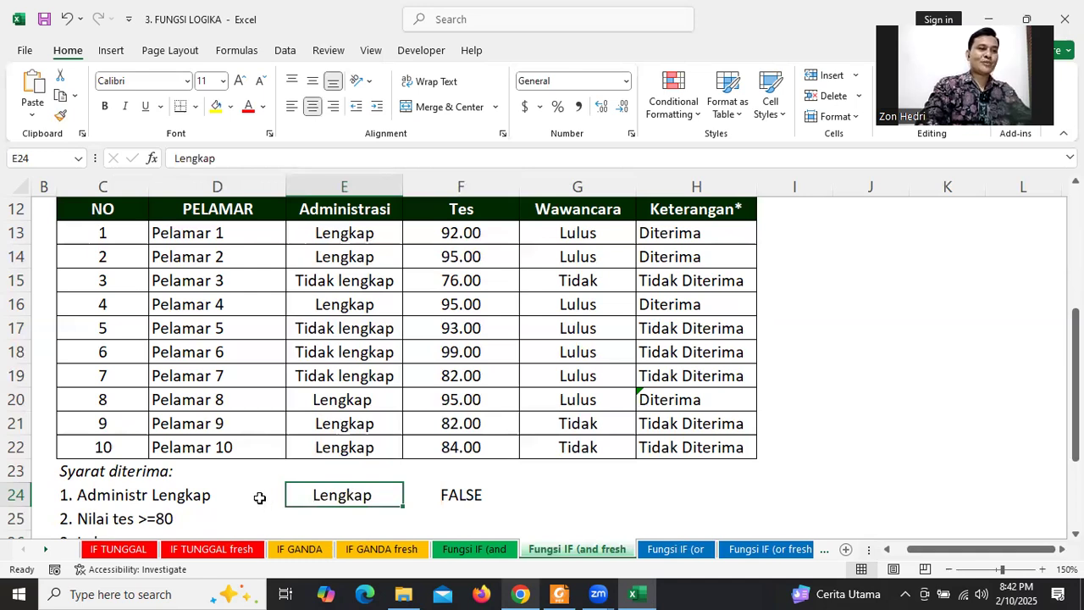
left_click_drag(259, 497, 258, 497)
key("ctrl+z")
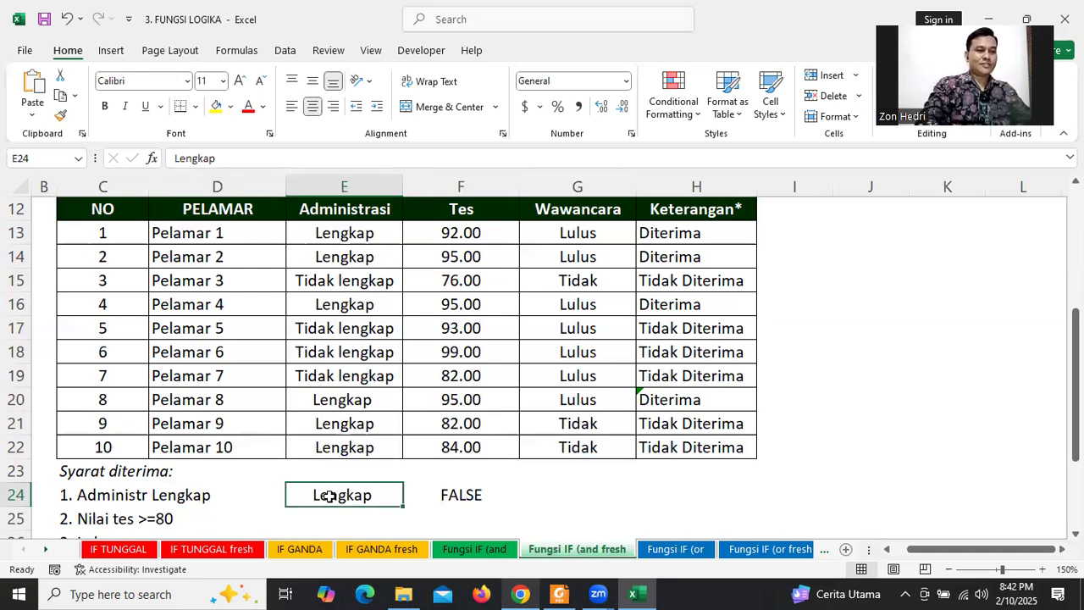
left_click(575, 498)
type("=trim")
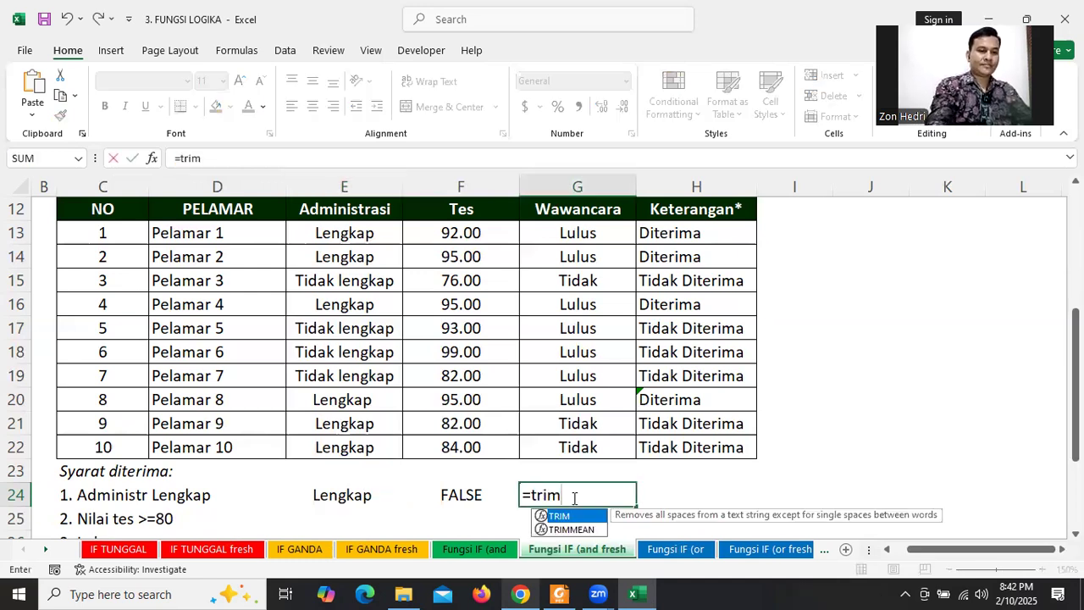
type("(")
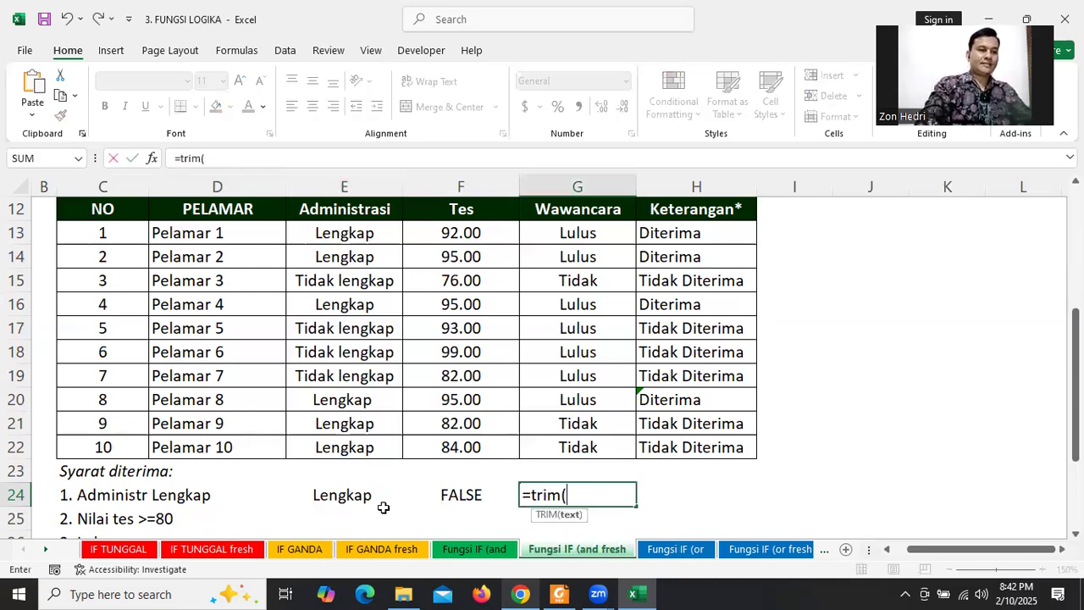
left_click(335, 495)
key("Return")
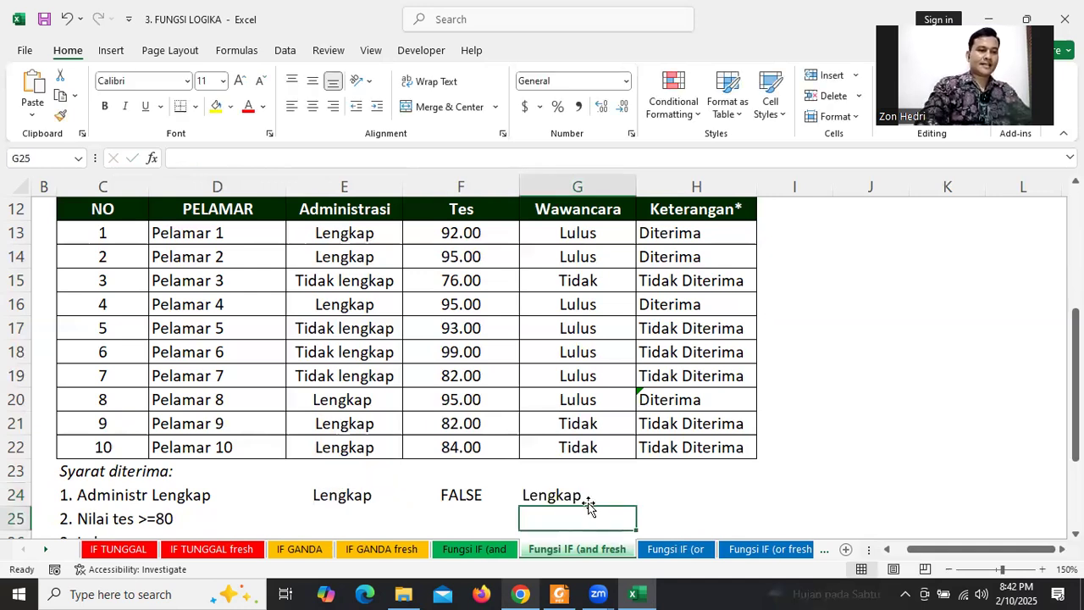
left_click(457, 497)
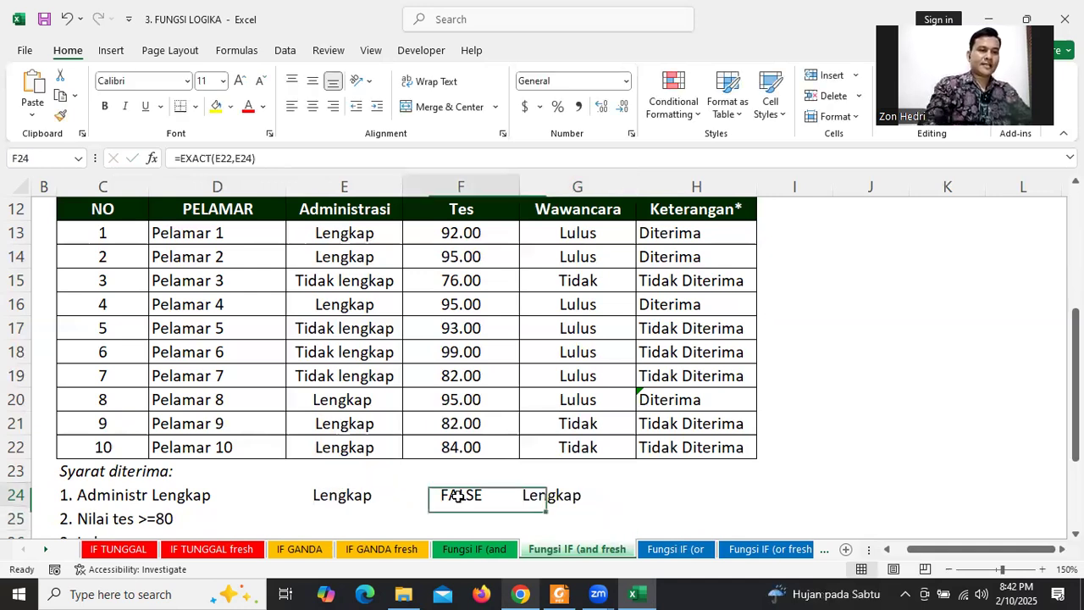
type("=exact")
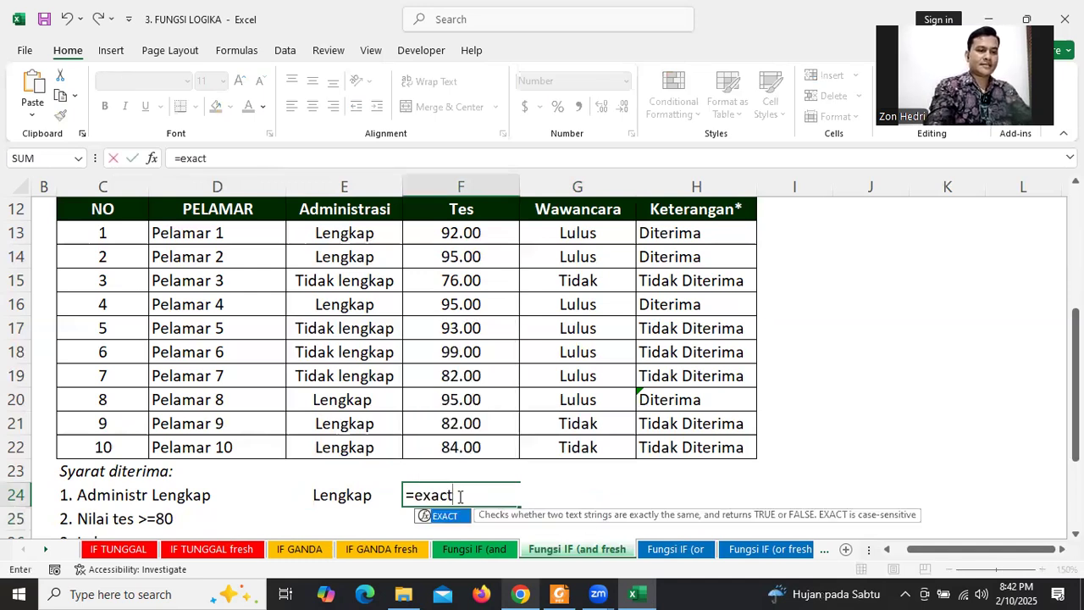
type("(")
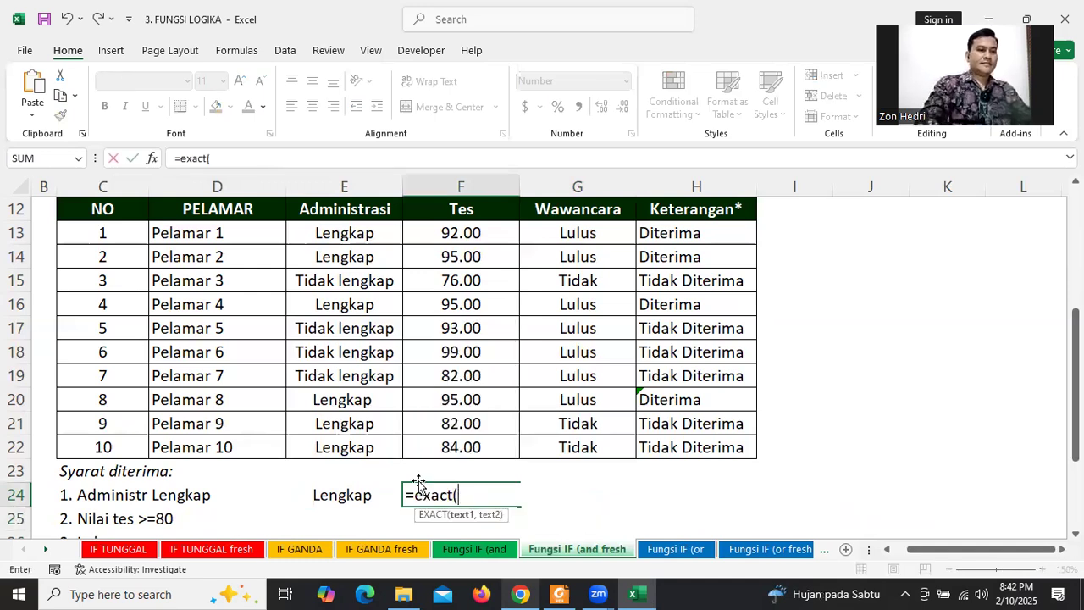
left_click(334, 443)
type(",")
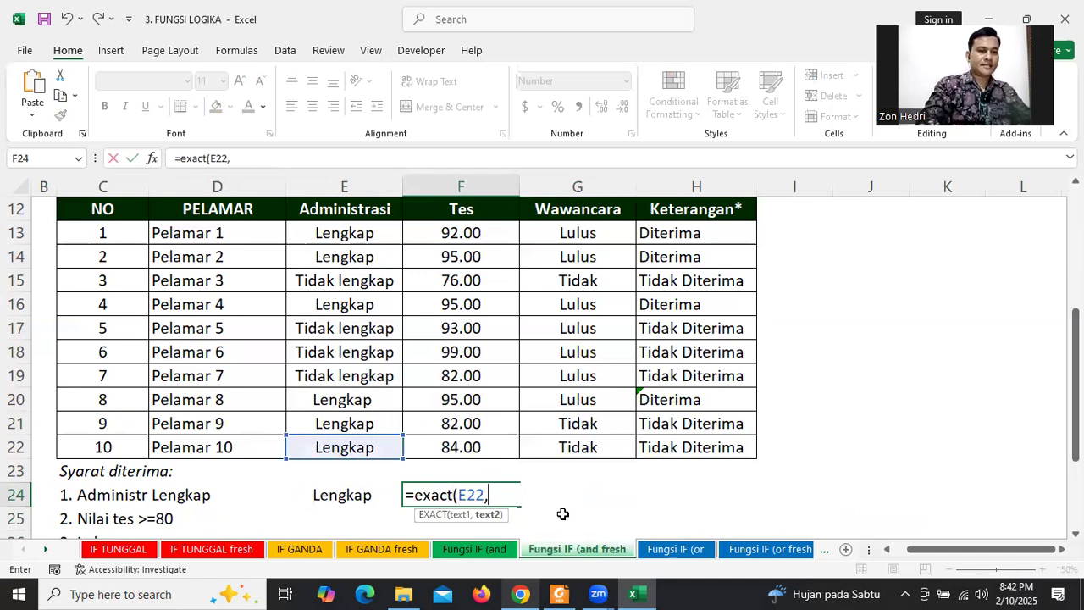
key("F2")
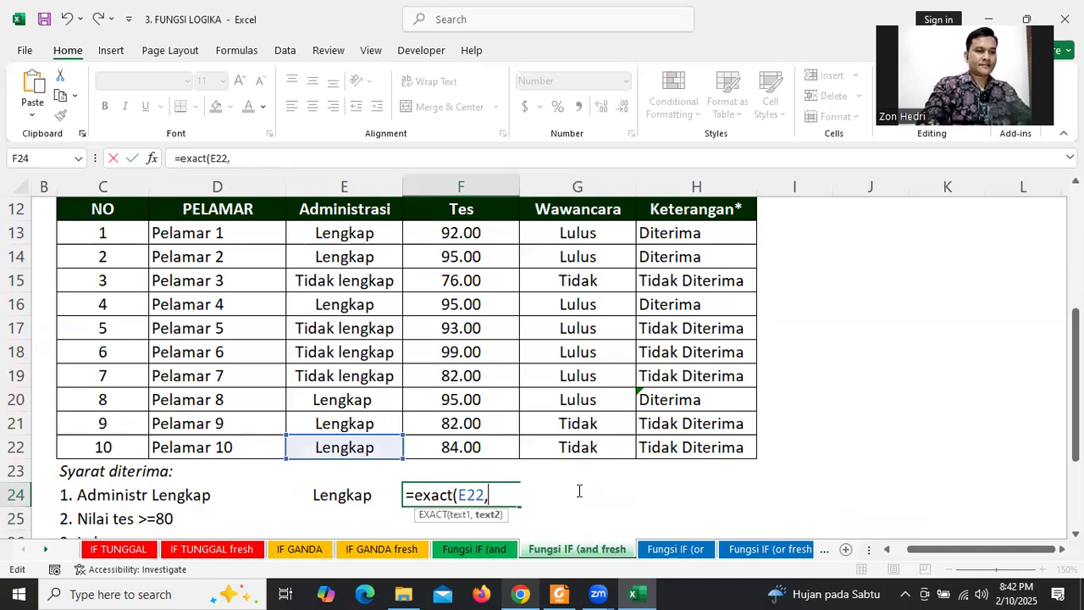
key("Escape")
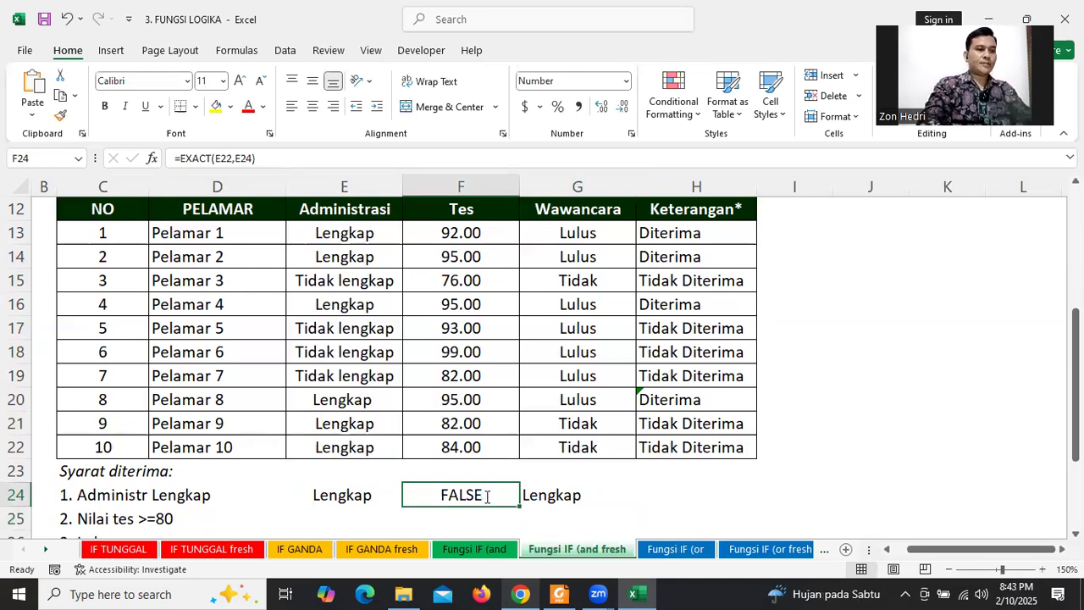
- Change the second argument of the EXACT formula in F24 to G24 so E22 is compared with the trimmed text
double_click(487, 496)
left_click(507, 495)
key("BackSpace")
type("g")
key("Return")
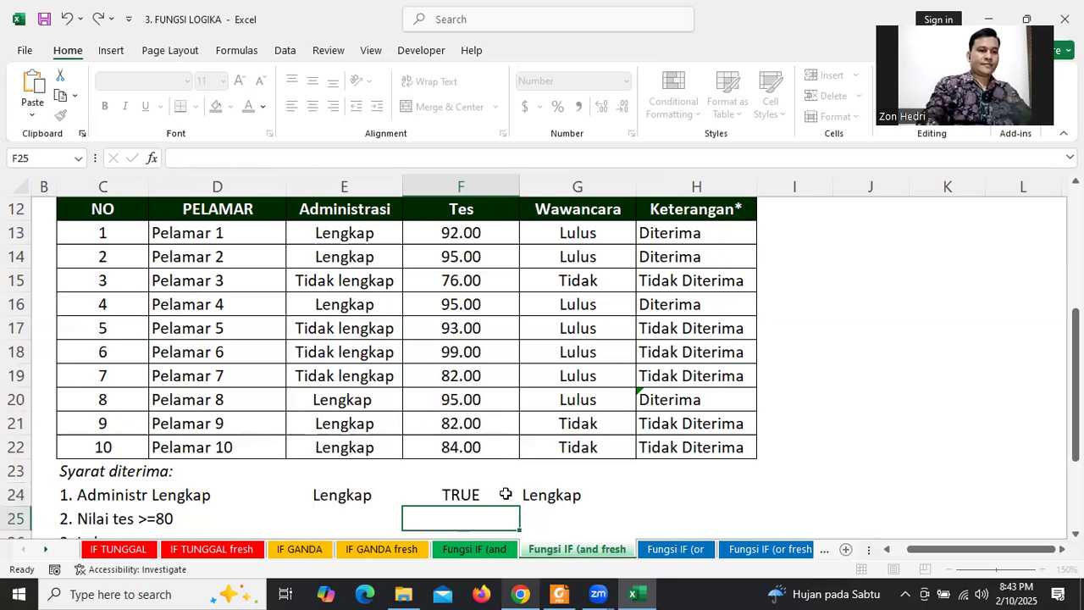
left_click(502, 494)
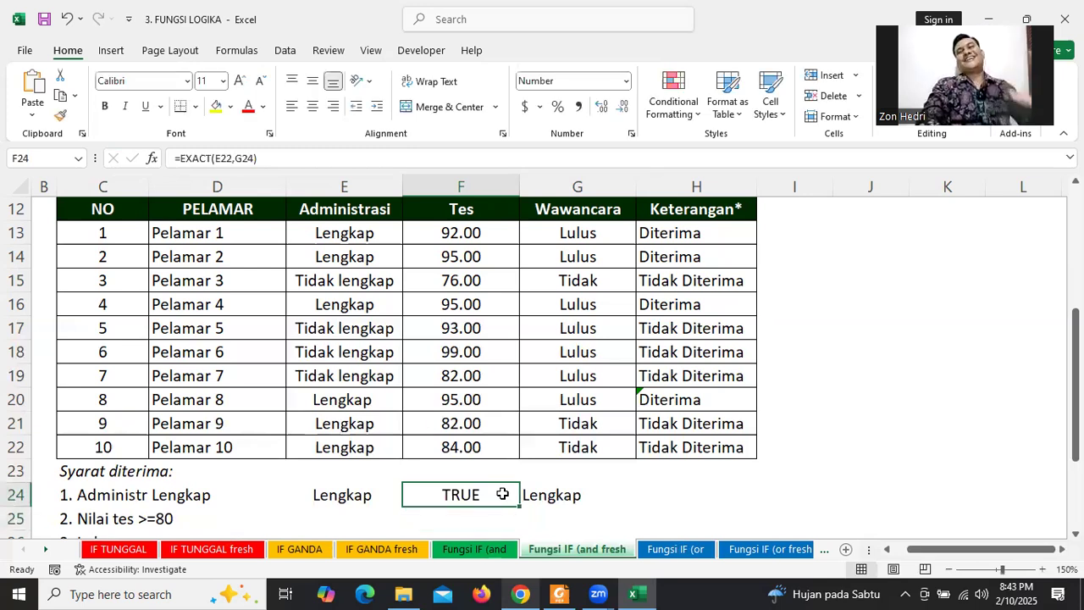
- Clear the test entries and formulas from E24:H24
left_click(337, 496)
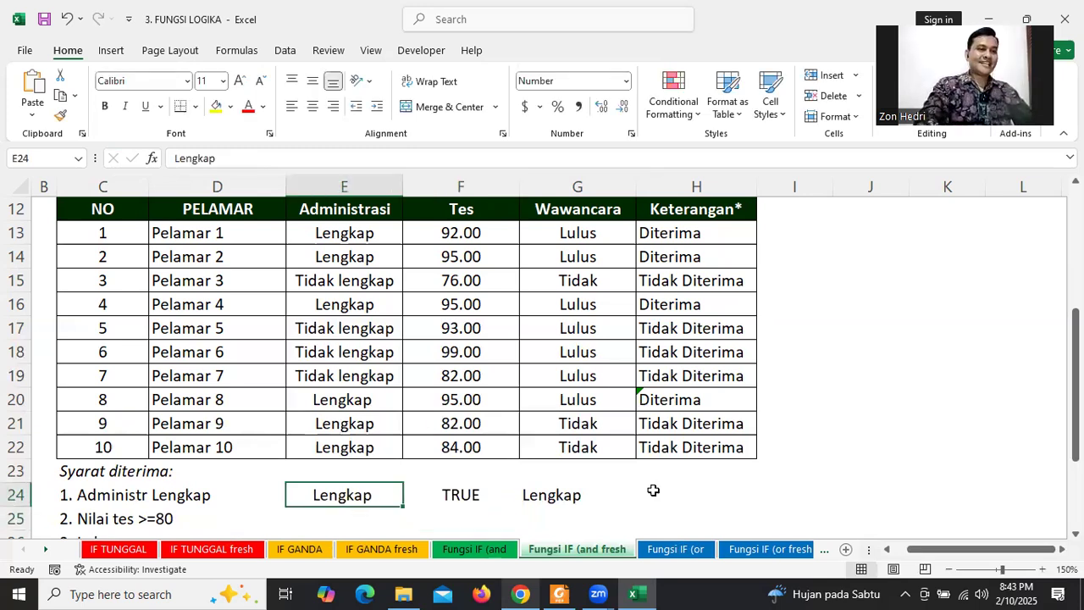
left_click_drag(337, 496, 653, 490)
key("Delete")
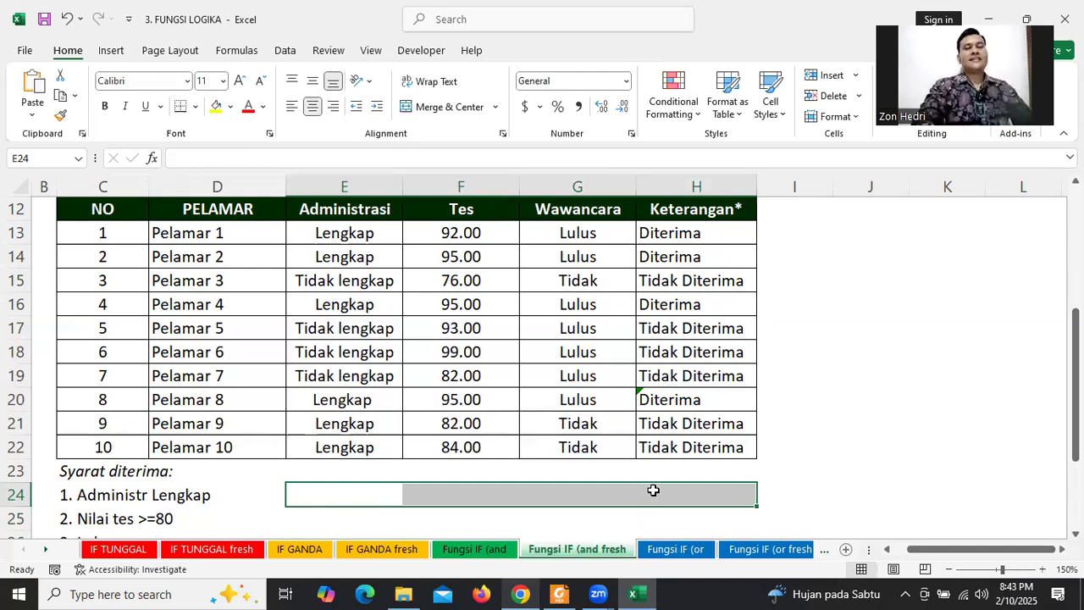
left_click_drag(1076, 394, 1075, 394)
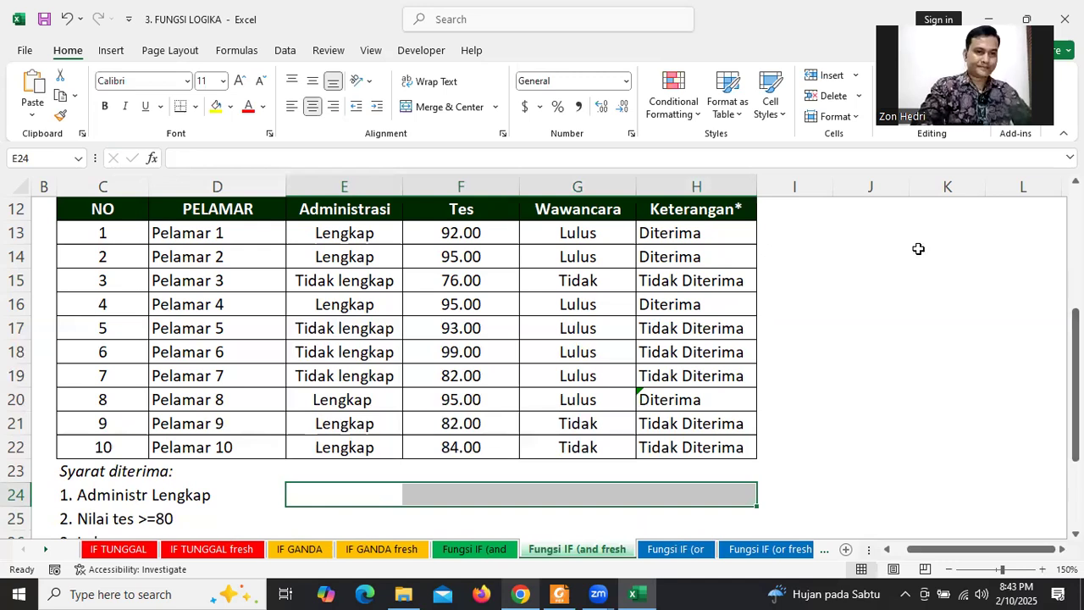
left_click(947, 257)
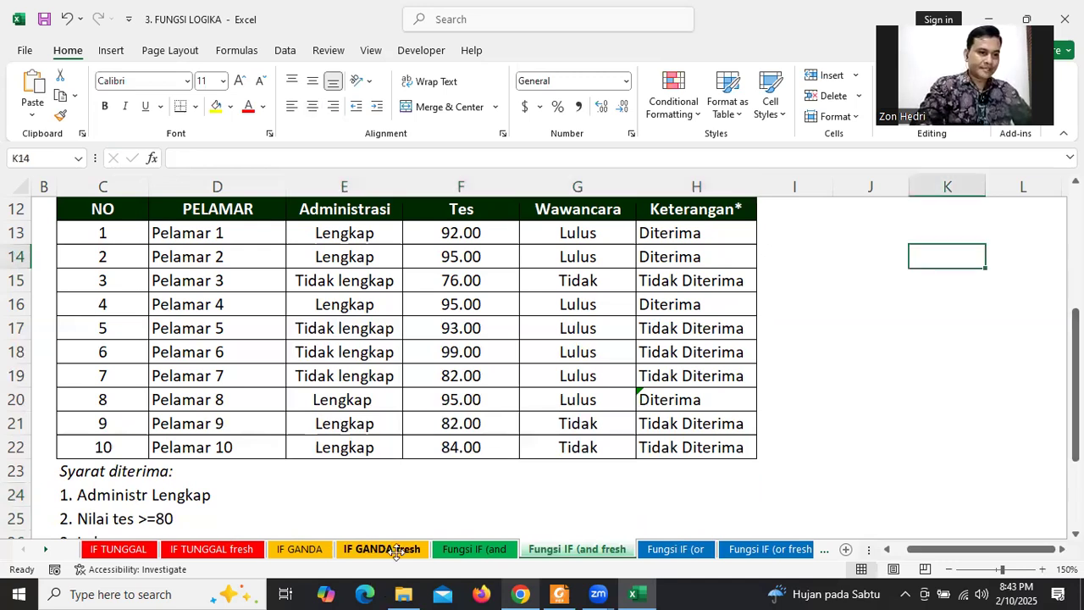
left_click(377, 592)
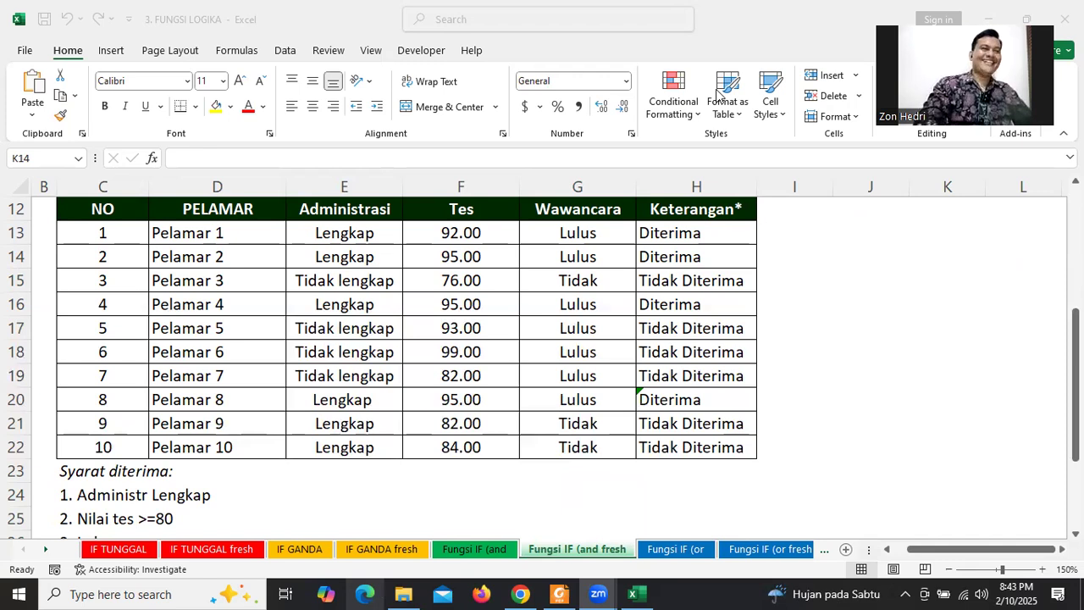
left_click(889, 318)
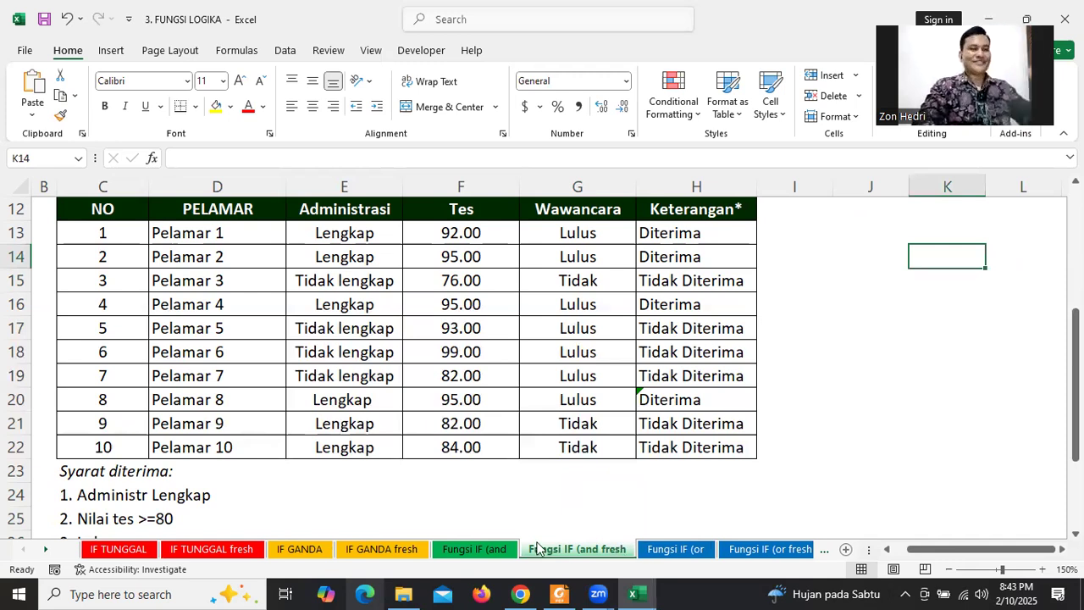
left_click(475, 549)
left_click(576, 549)
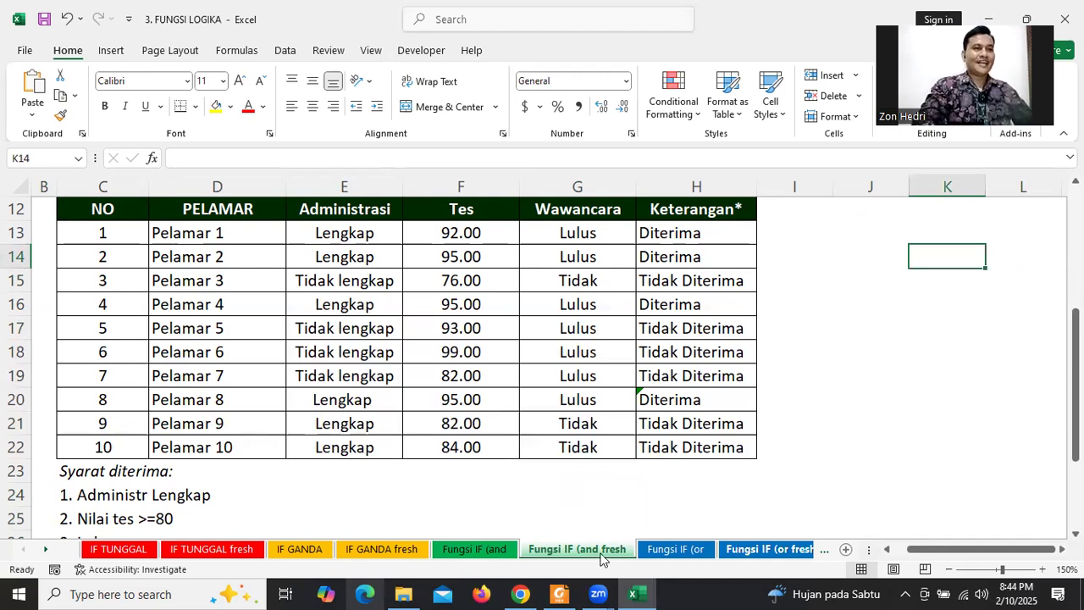
- Open the "Fungsi IF (or fresh" sheet and view its introduction, selecting the title "MEMAHAMI FUNGSI IF(OR"
key("ctrl+Page_Down")
key("ctrl+Page_Down")
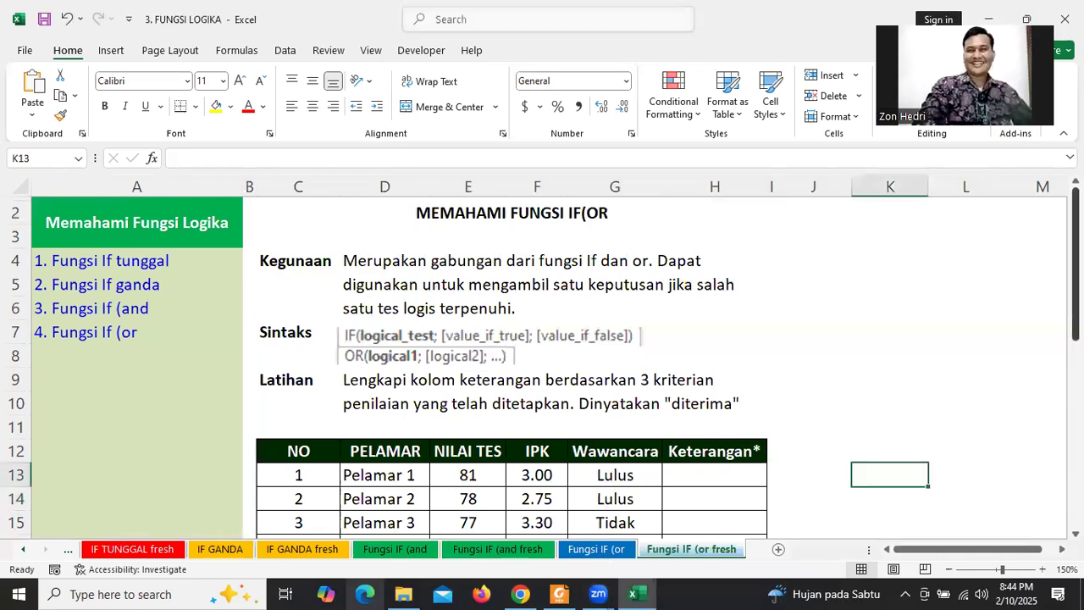
left_click_drag(1075, 322, 1075, 325)
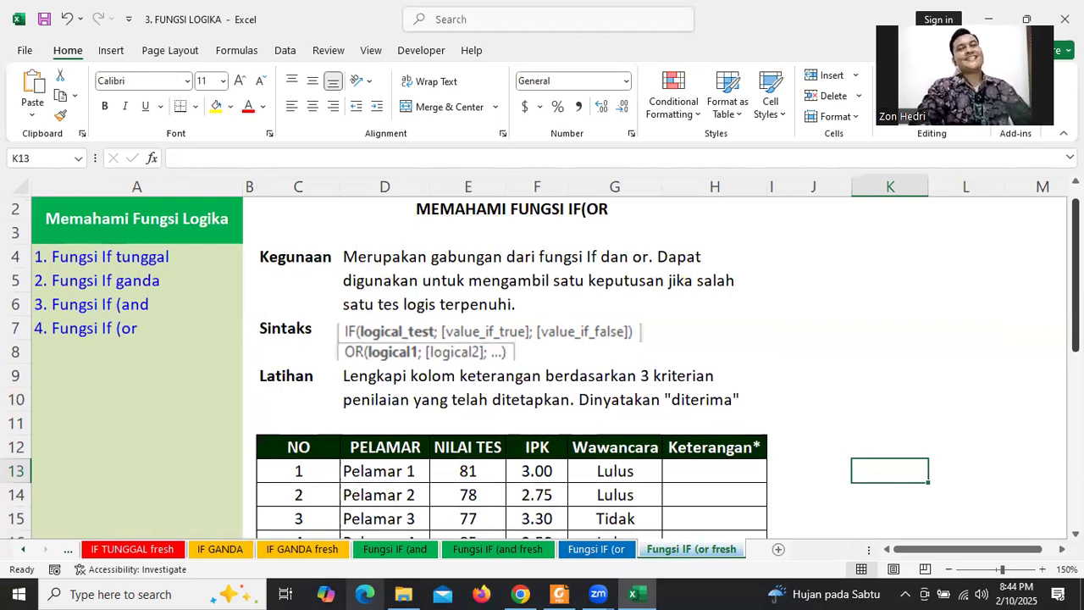
left_click_drag(1076, 325, 1075, 325)
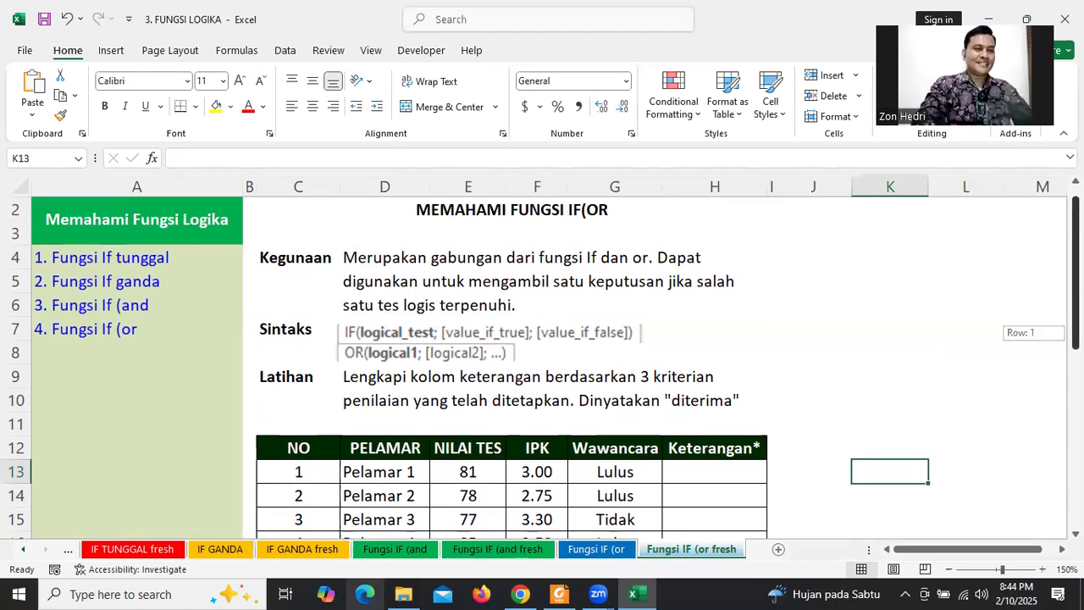
left_click(613, 215)
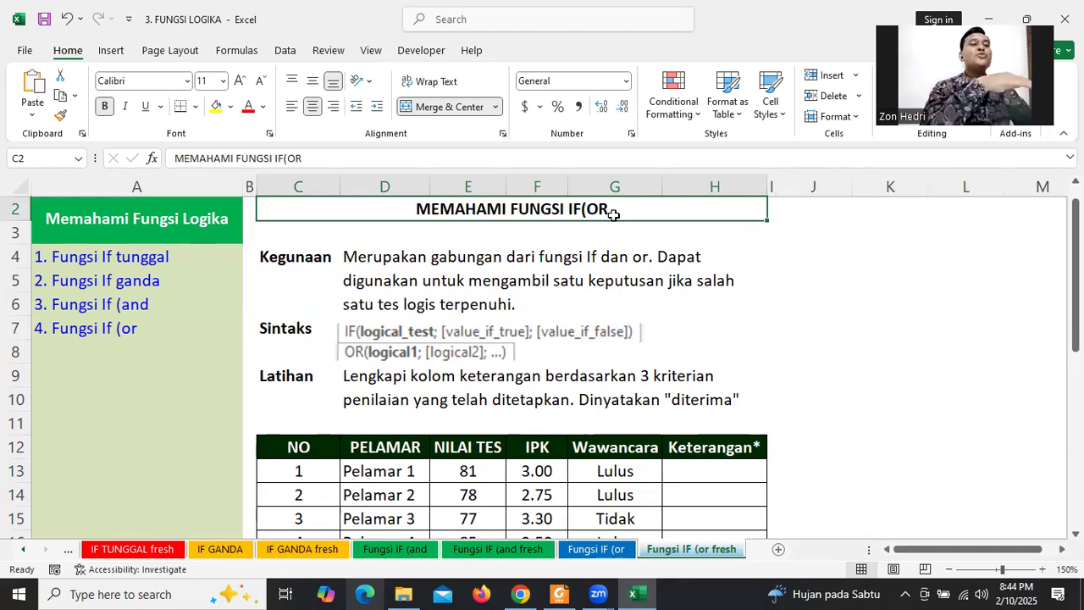
- Review the three assessment criteria below the table and the first applicant's test score, IPK and interview entries in row 13
left_click_drag(1075, 303, 1075, 423)
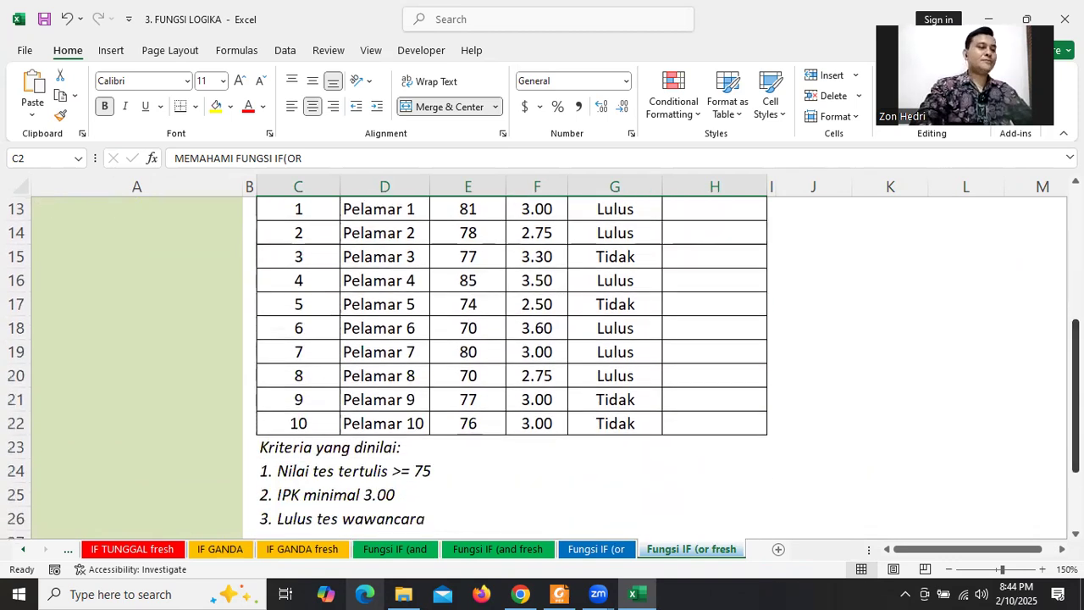
left_click(315, 475)
left_click(421, 472)
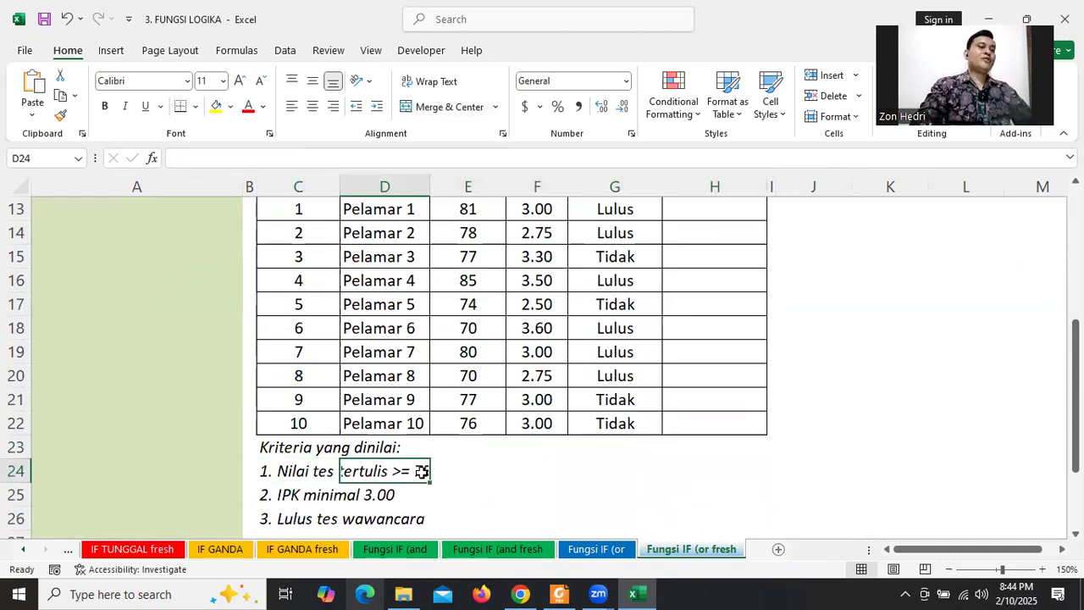
left_click(288, 471)
left_click(402, 471)
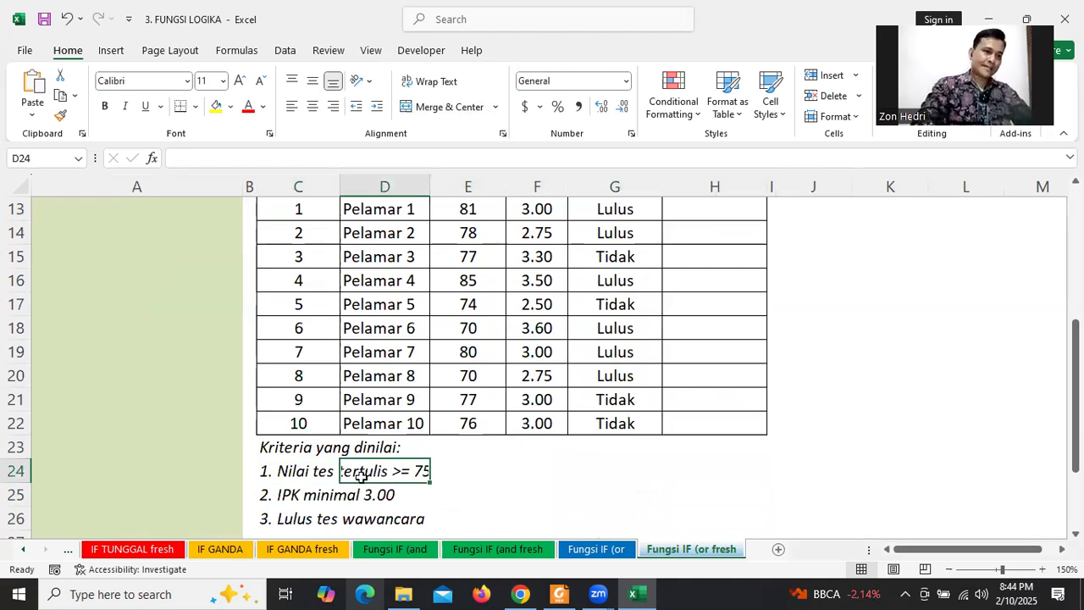
left_click(300, 494)
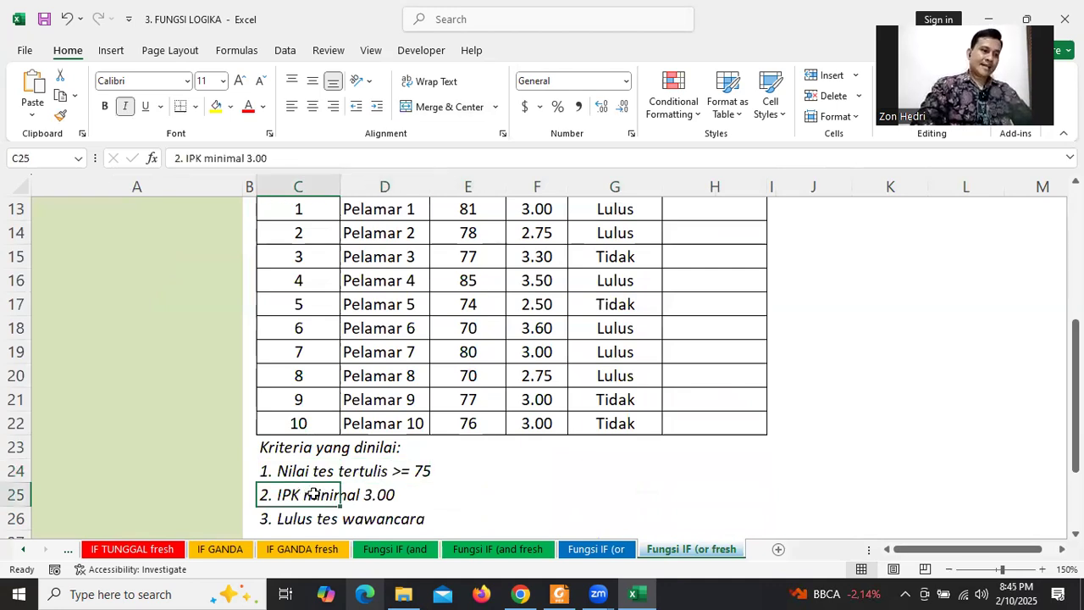
left_click(292, 519)
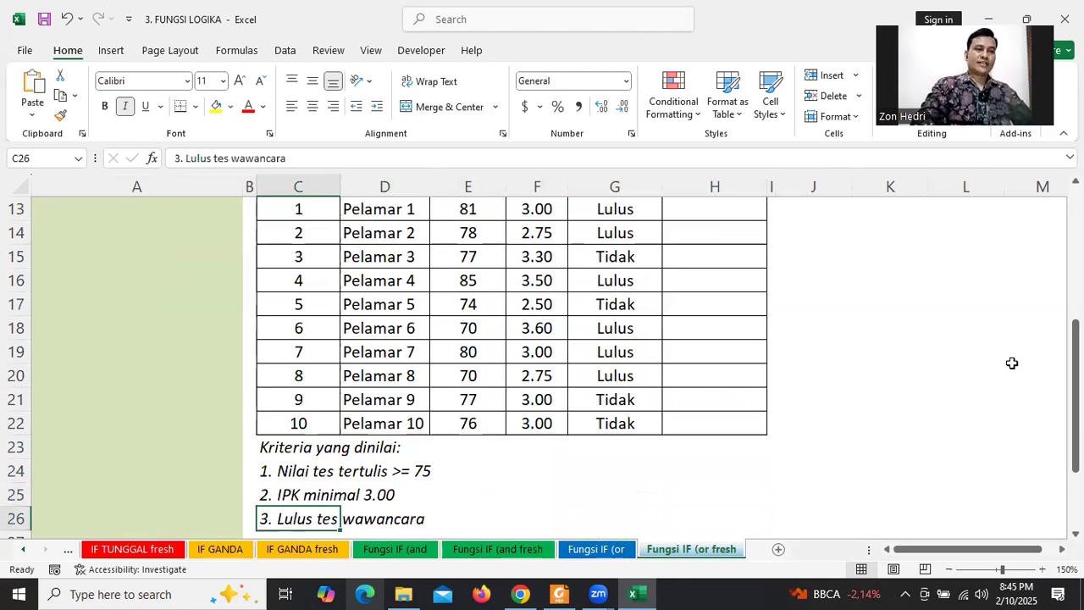
left_click_drag(1075, 405, 1076, 361)
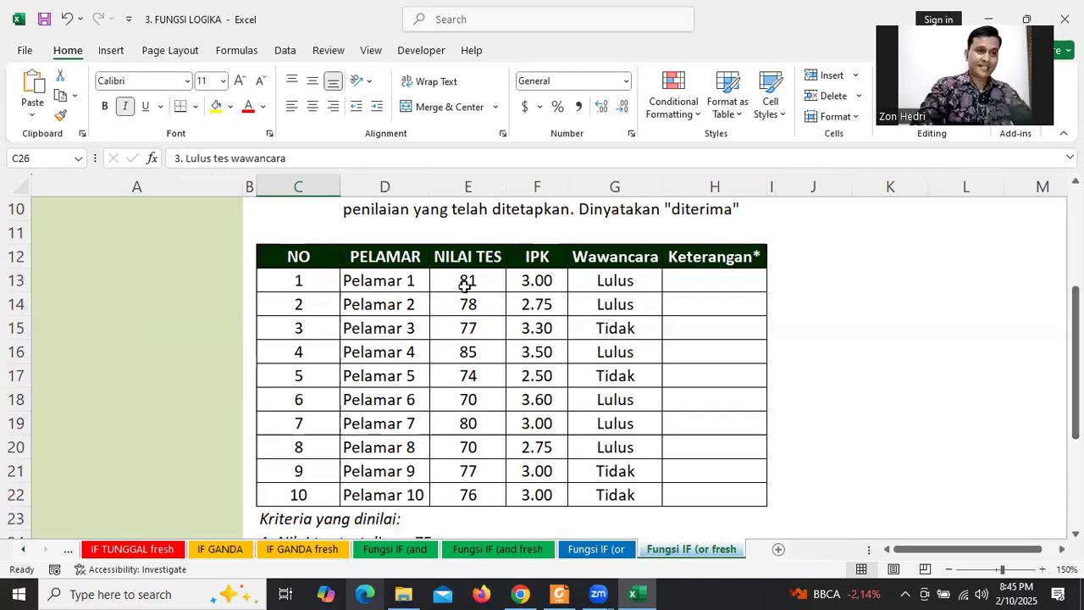
left_click(545, 281)
left_click(627, 280)
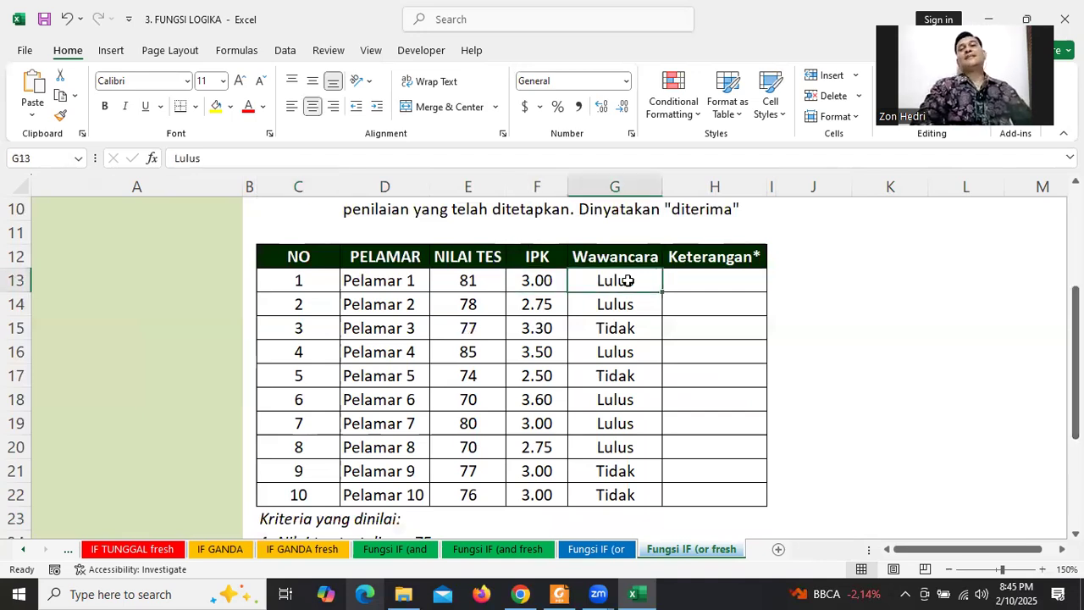
- Start an IF formula with a nested OR in H13, using E13>=75 as the first condition
left_click(692, 280)
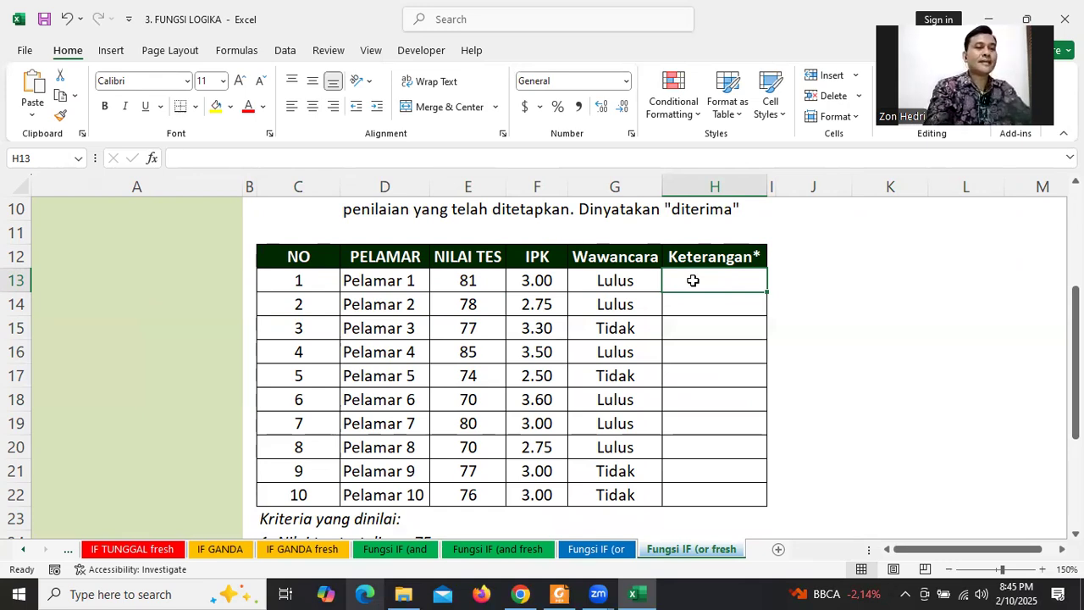
type("=")
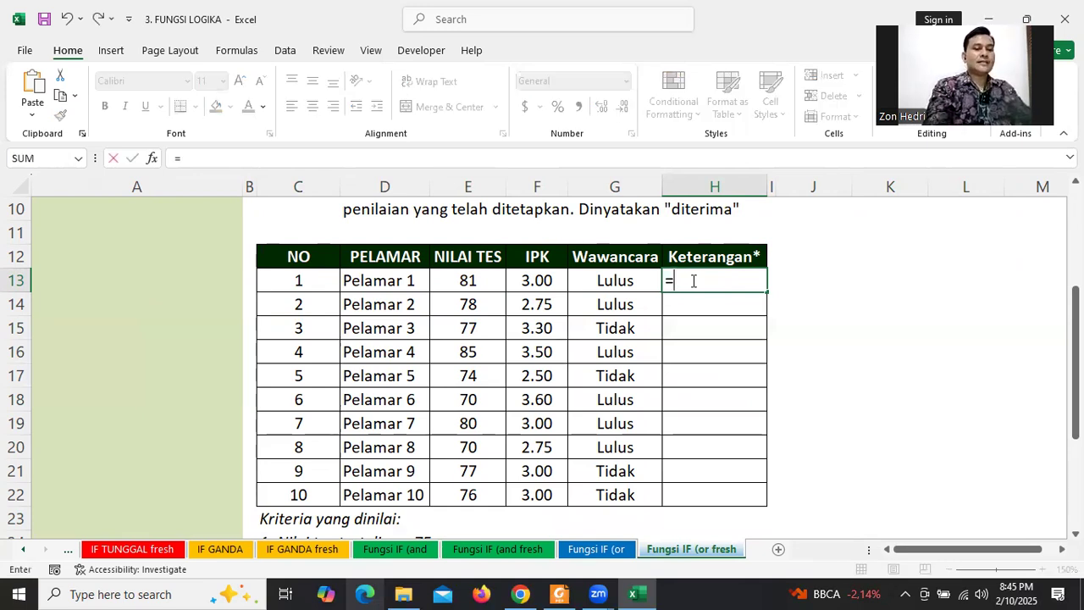
type("IF(")
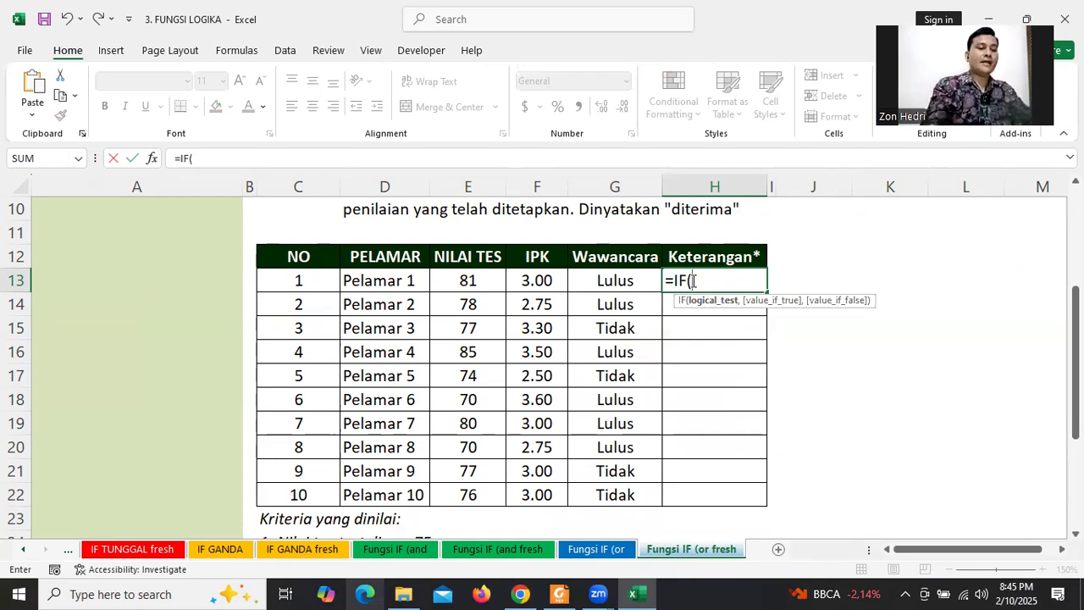
type("OR(")
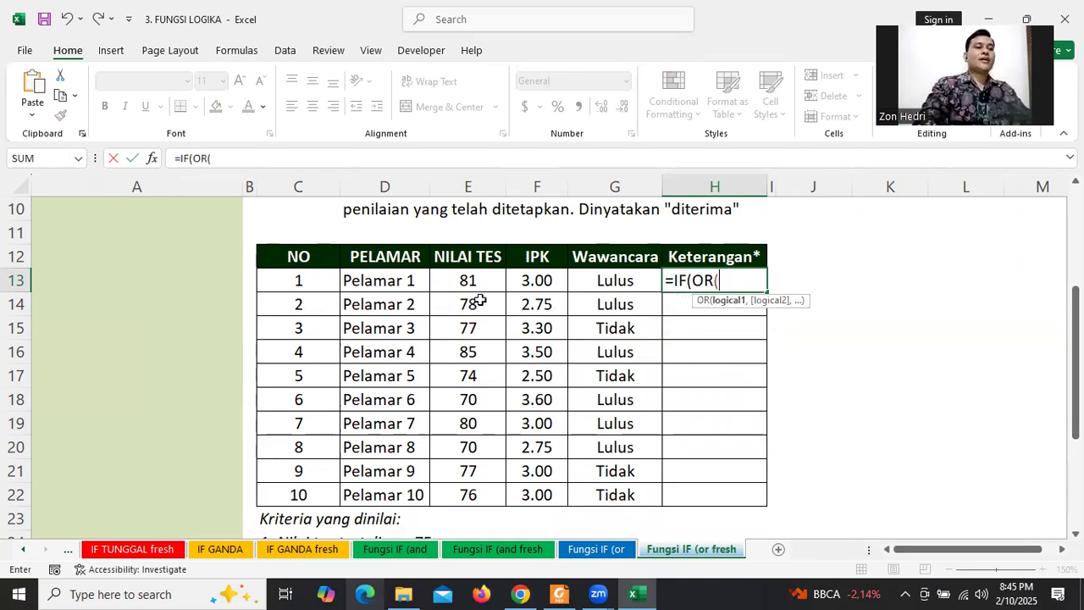
left_click(455, 282)
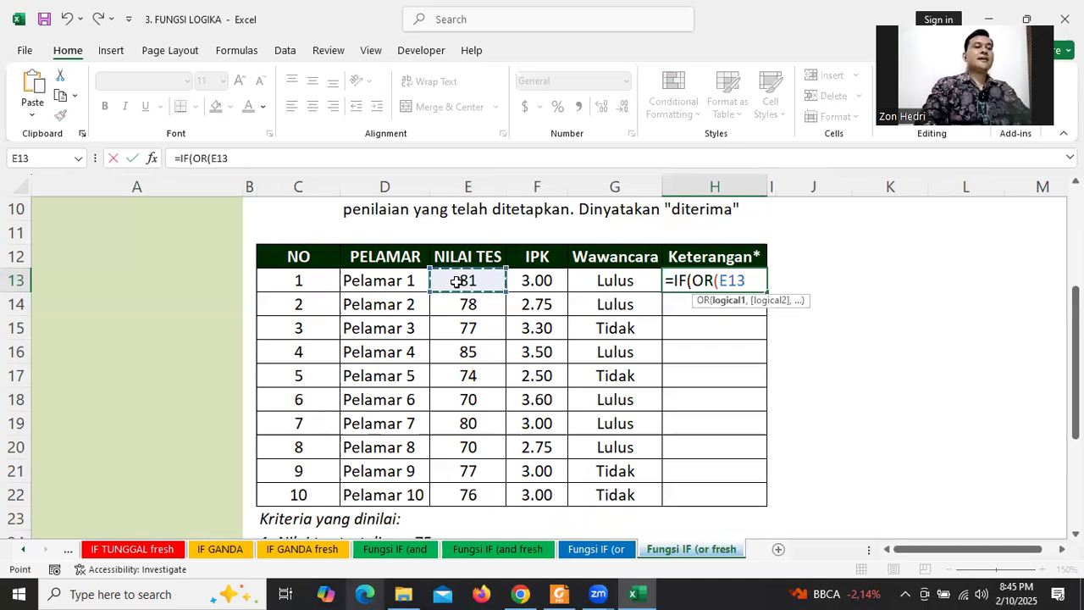
type(">")
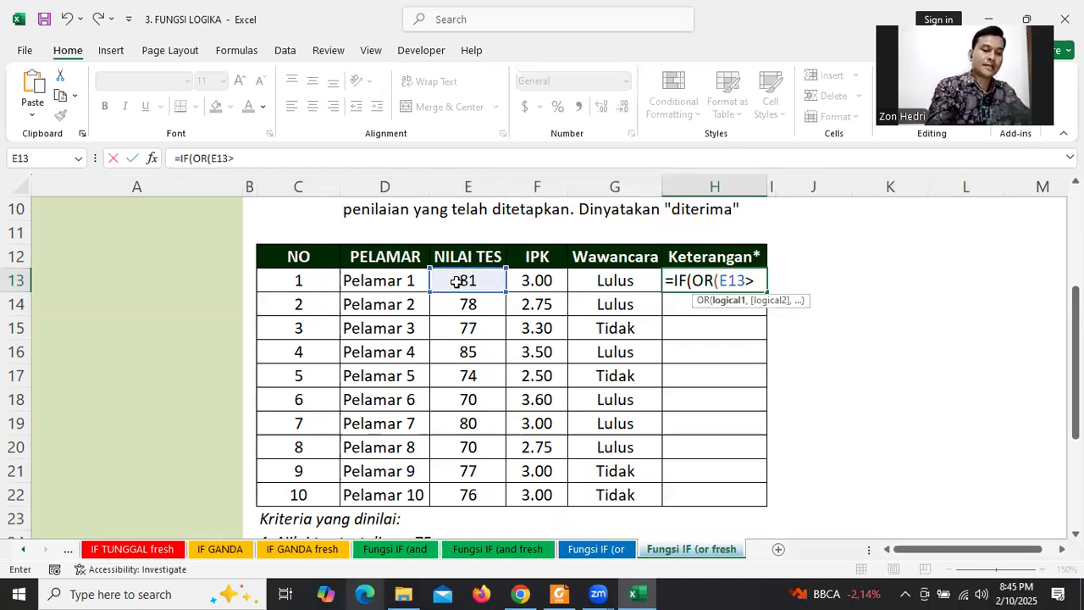
type("=75")
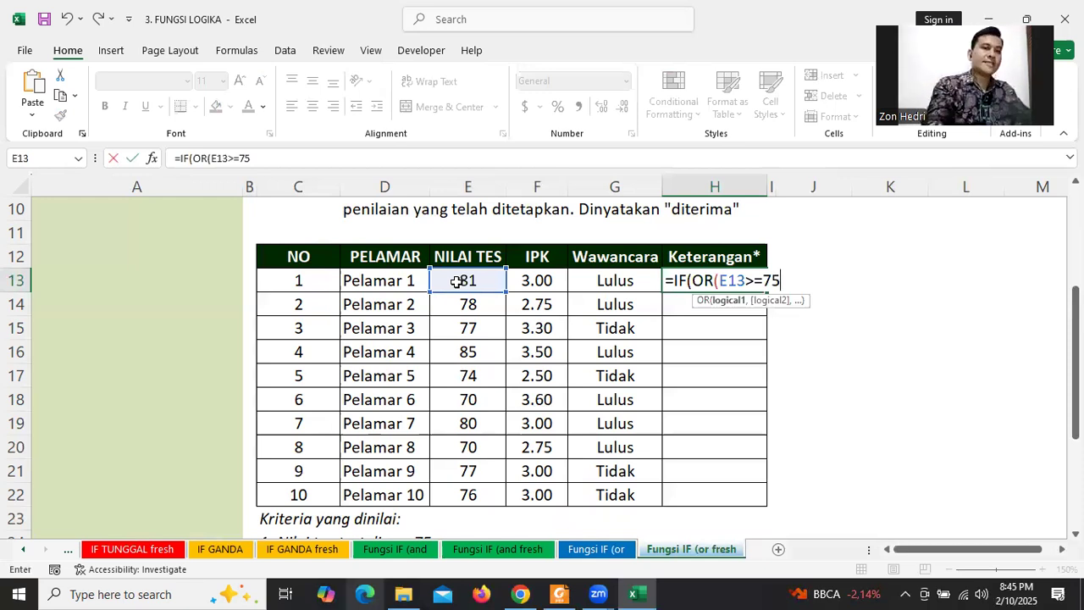
- Add F13>=3 as the second condition of the OR function in H13
type(",")
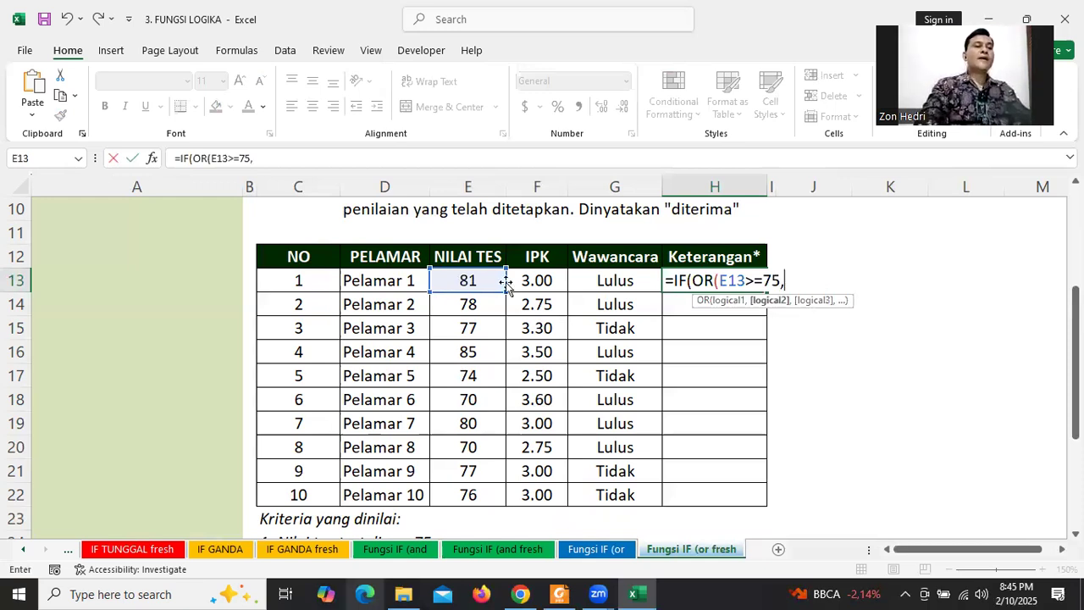
left_click(543, 281)
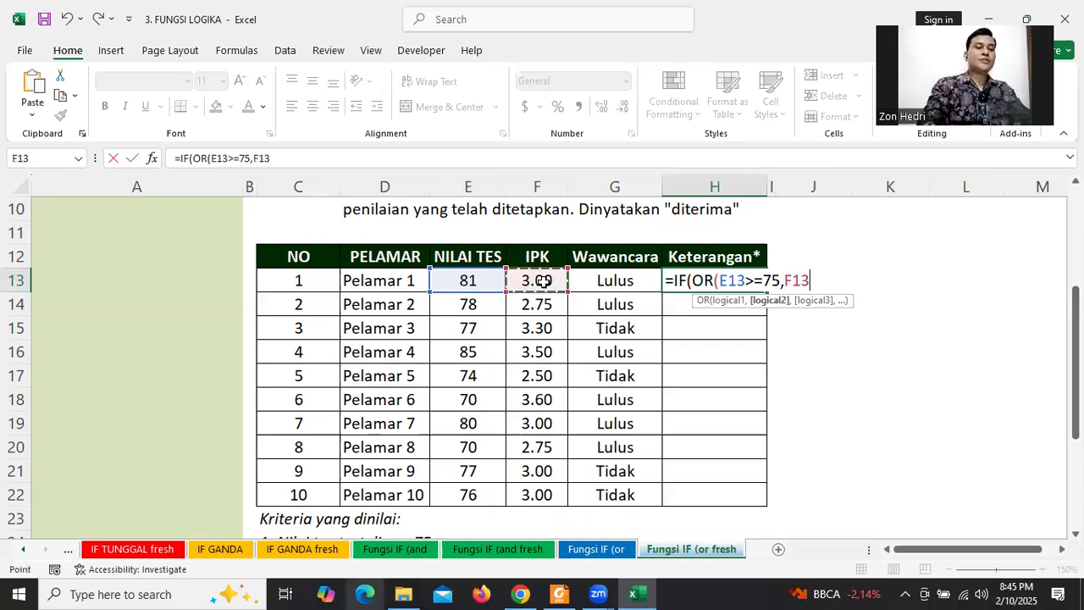
type(">")
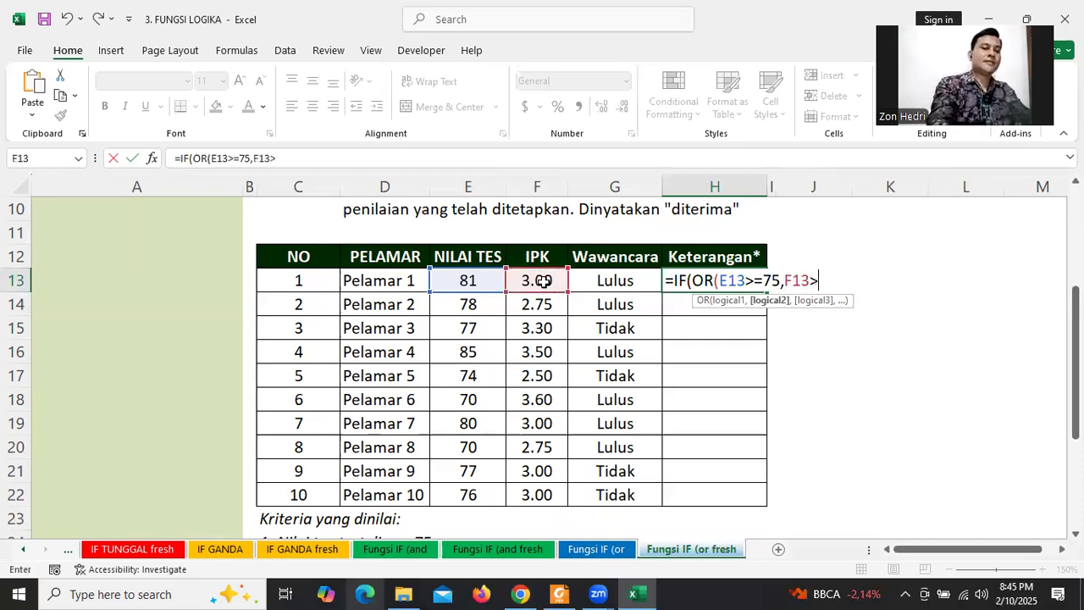
type("= 3")
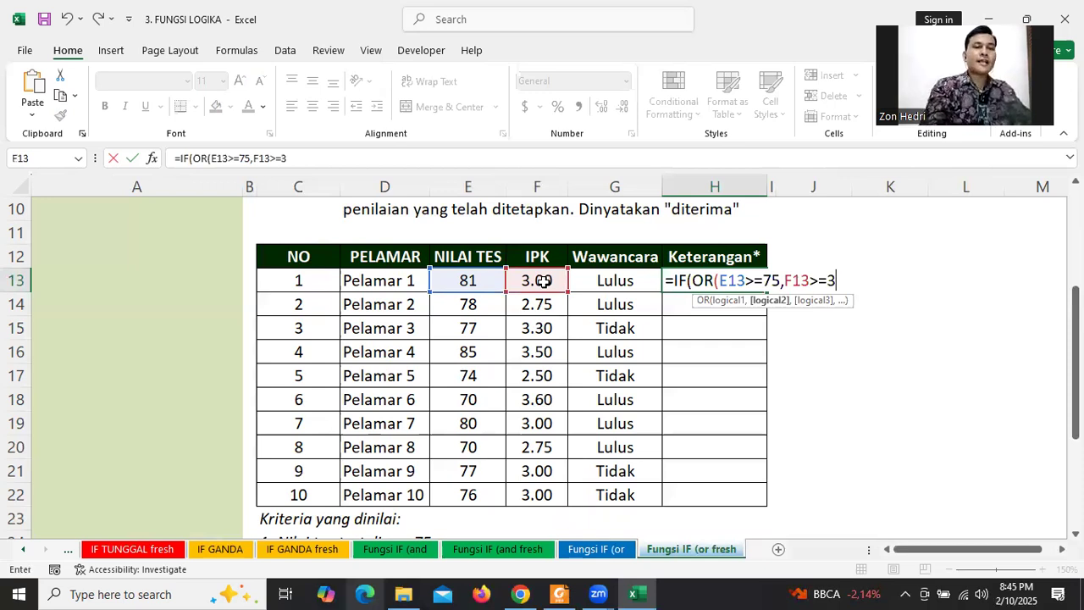
- Add G13="Lulus" as the third OR condition in the H13 formula and close the OR function
type(",")
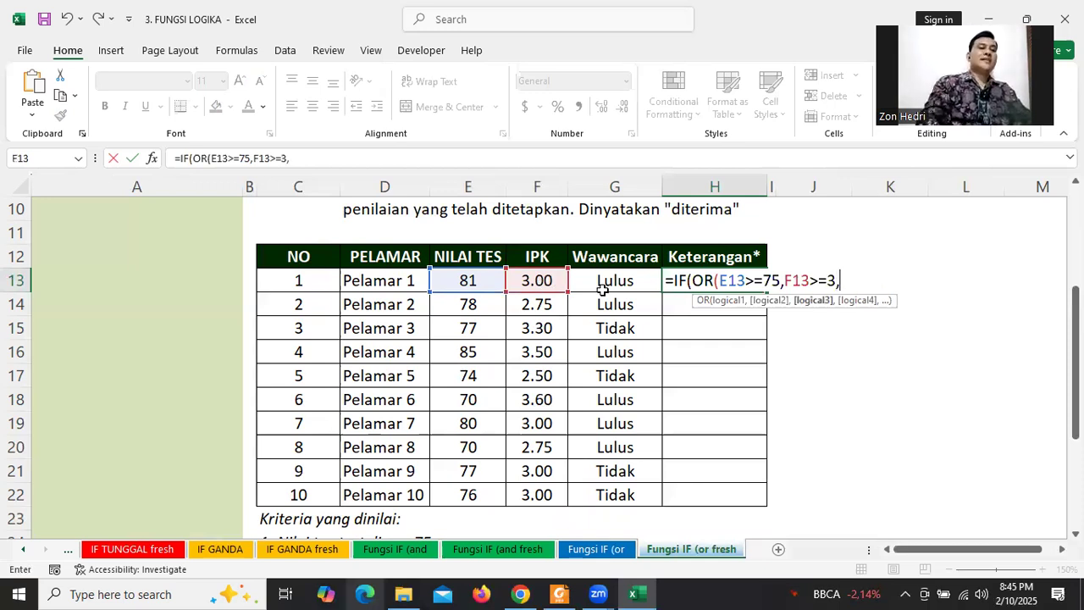
left_click(604, 285)
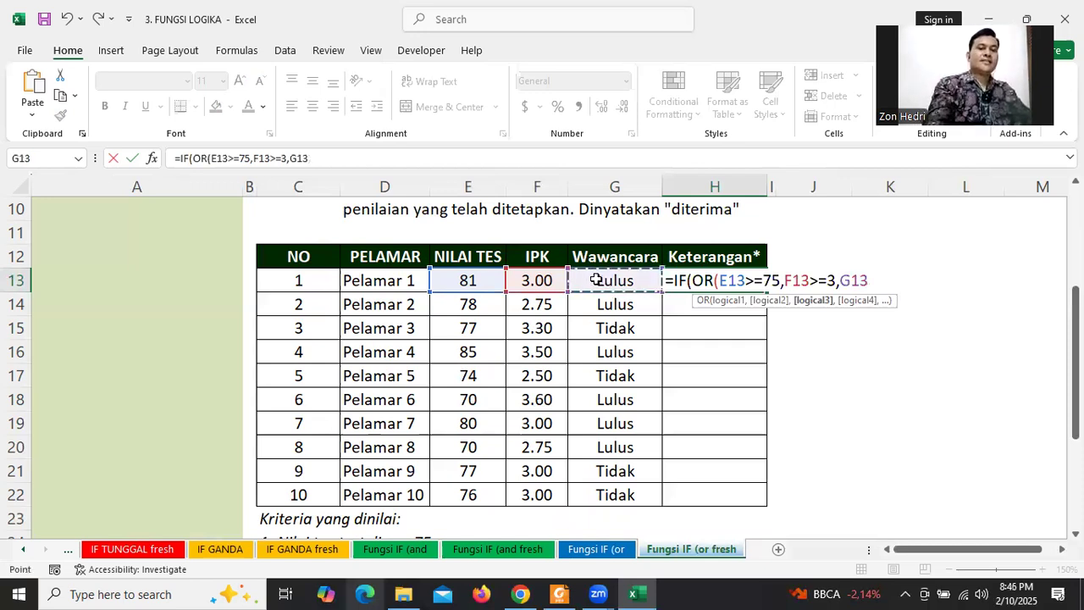
type("=\"")
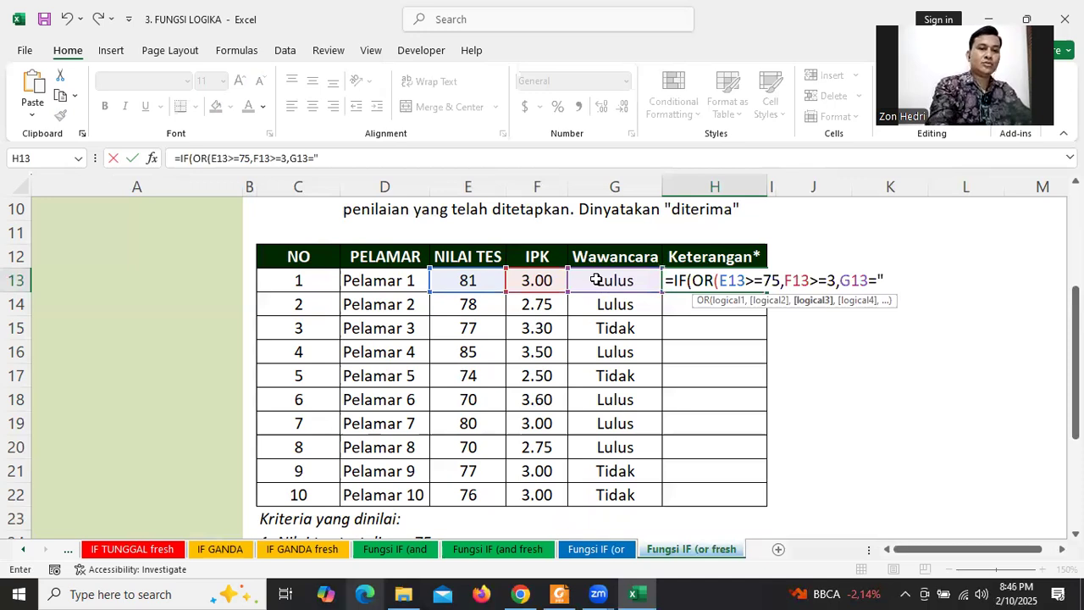
type("lULUS")
key("BackSpace")
key("BackSpace")
key("BackSpace")
key("BackSpace")
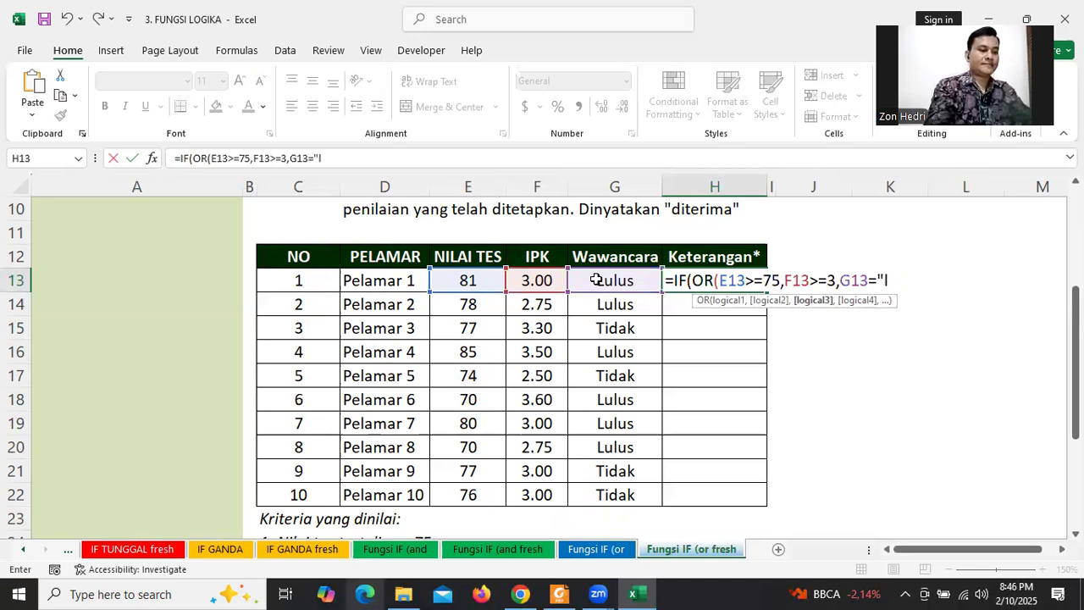
key("BackSpace")
type("Lulus")
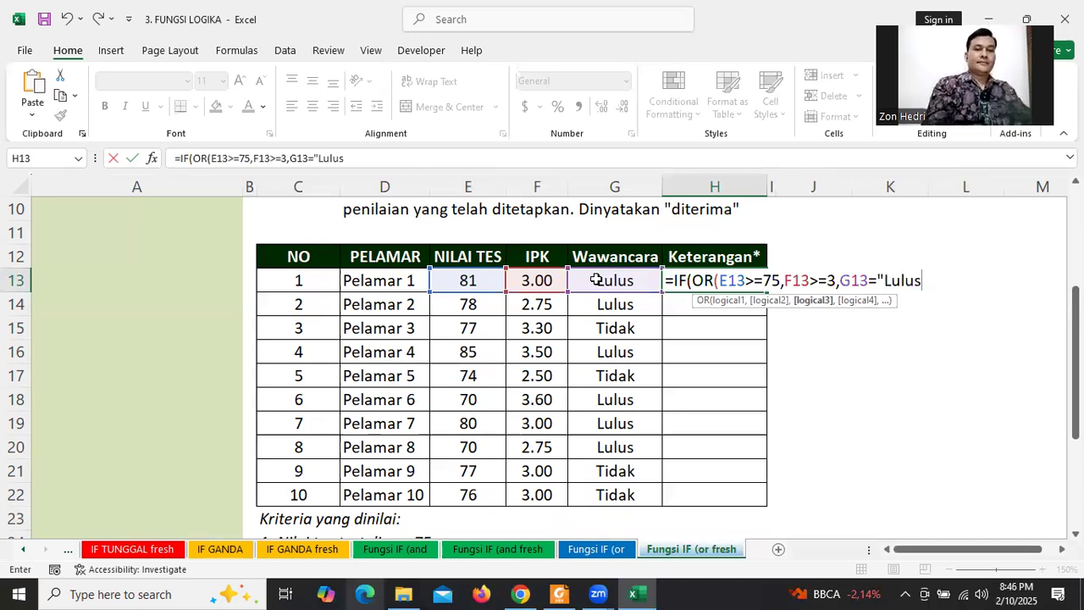
type("\")")
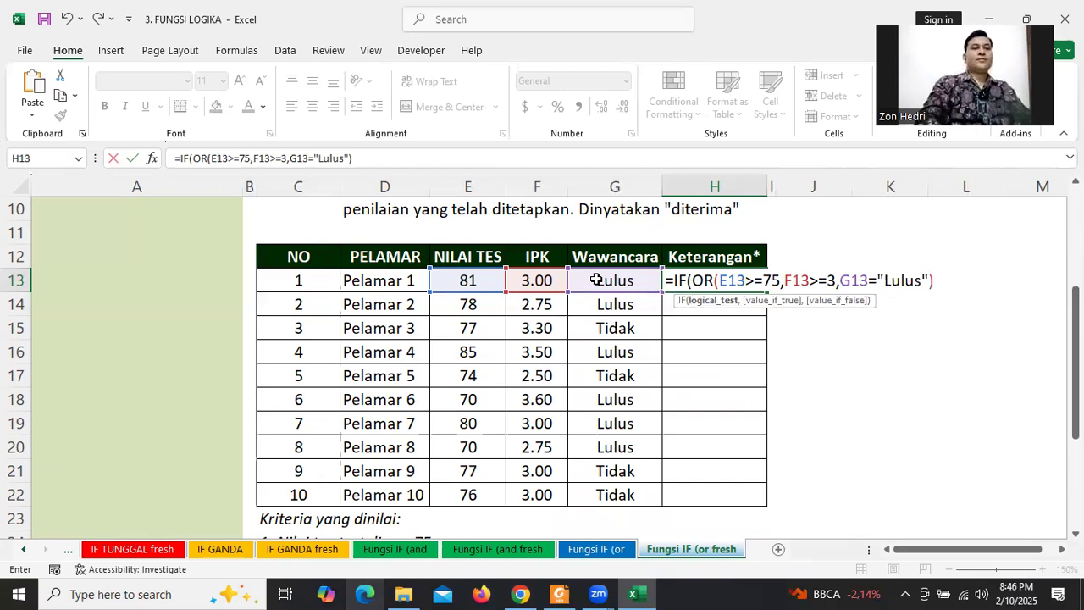
- Check the OR part of the H13 formula, and add "Diterima" as the IF function's value if true
left_click_drag(690, 279, 938, 281)
left_click(938, 282)
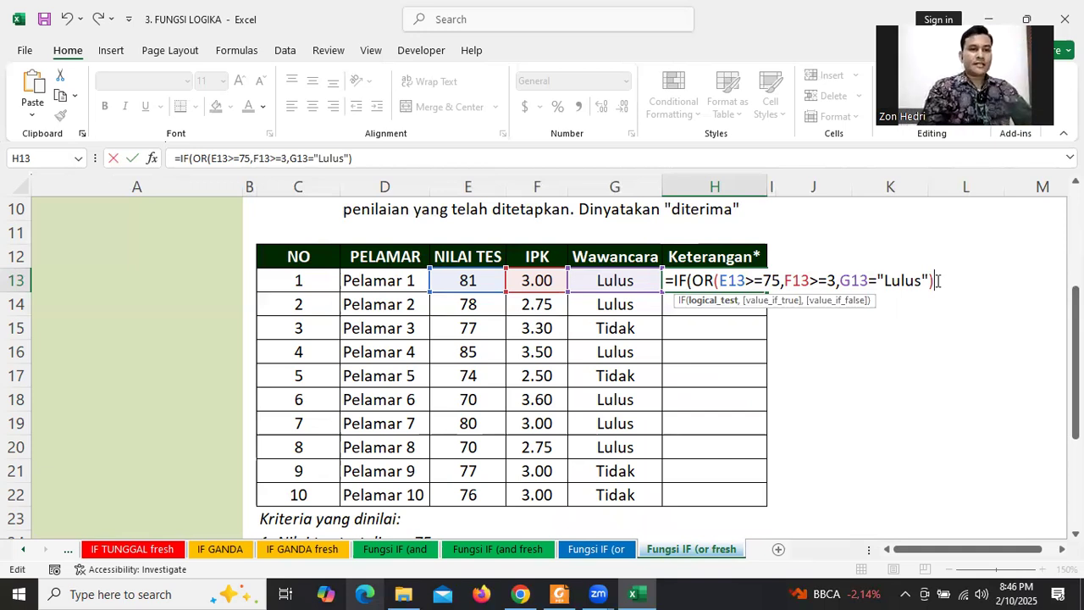
left_click_drag(707, 281, 922, 280)
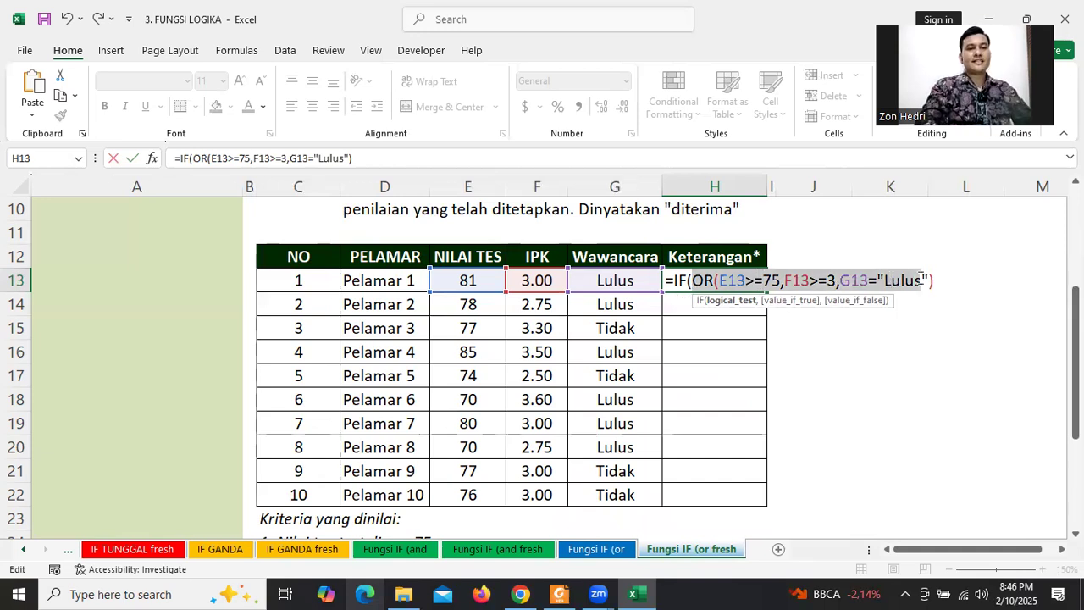
left_click(948, 280)
type(",")
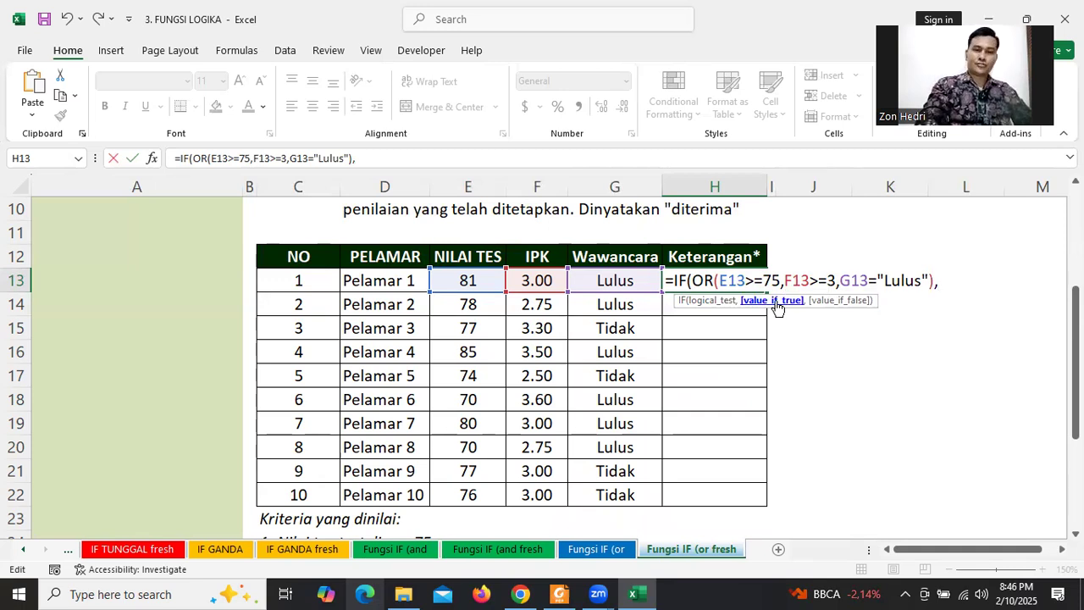
type("\"Diterima\"")
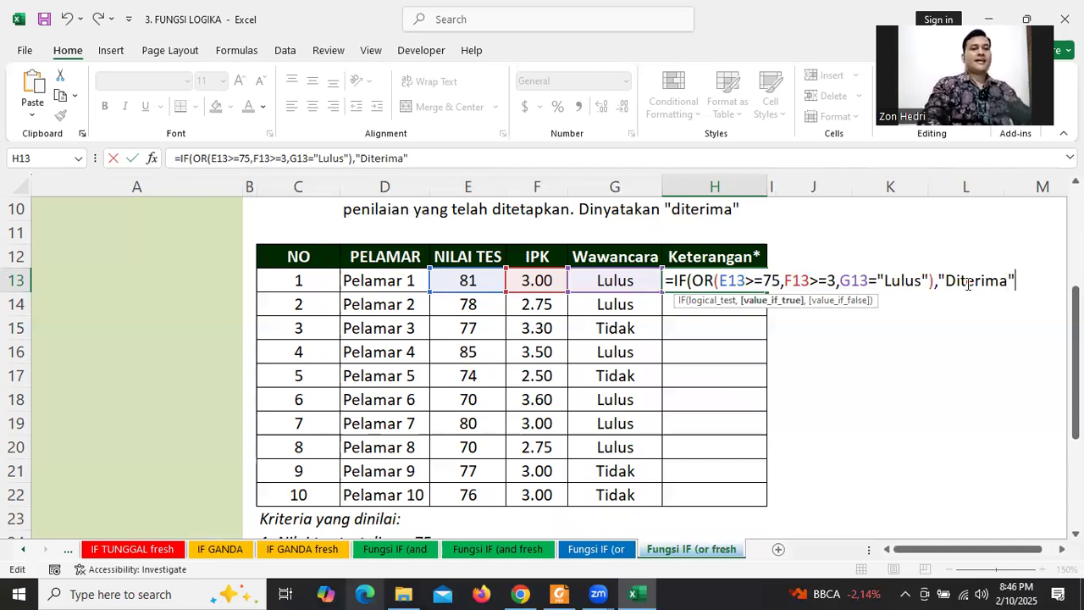
type(",")
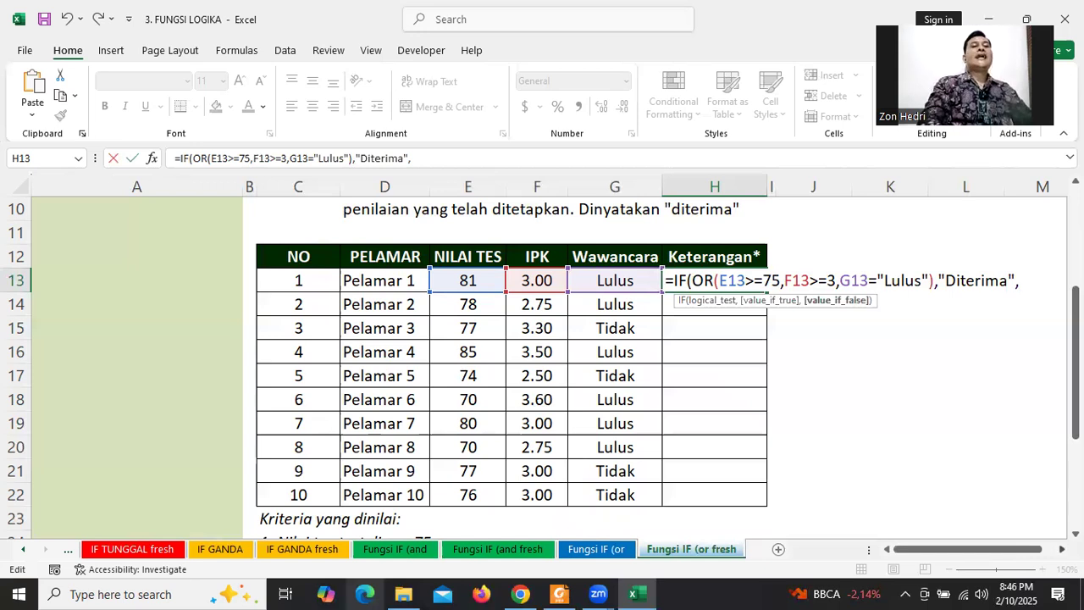
- Add "Ditolak" as the value if false and enter the H13 formula, accepting the closing-parenthesis correction
left_click(1062, 548)
scroll(864, 295, "right", 1)
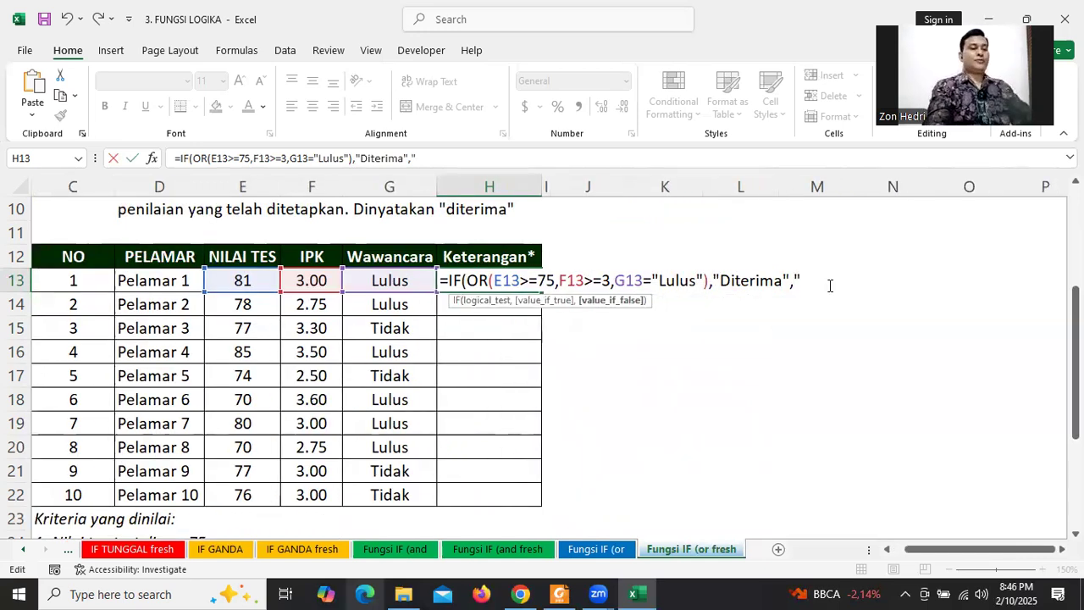
type("Ditolak")
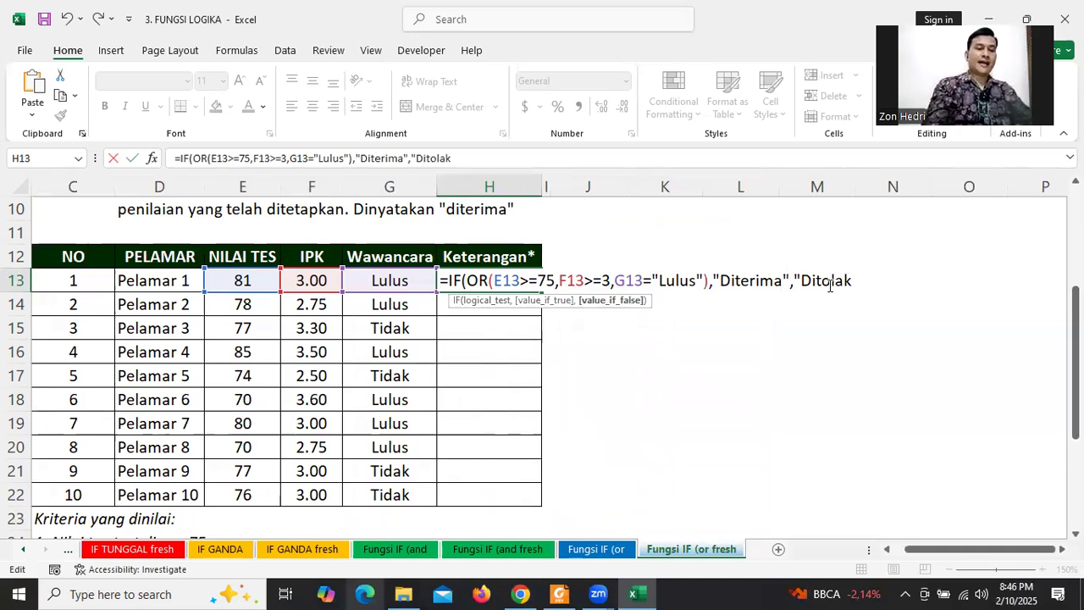
type("\"")
key("Return")
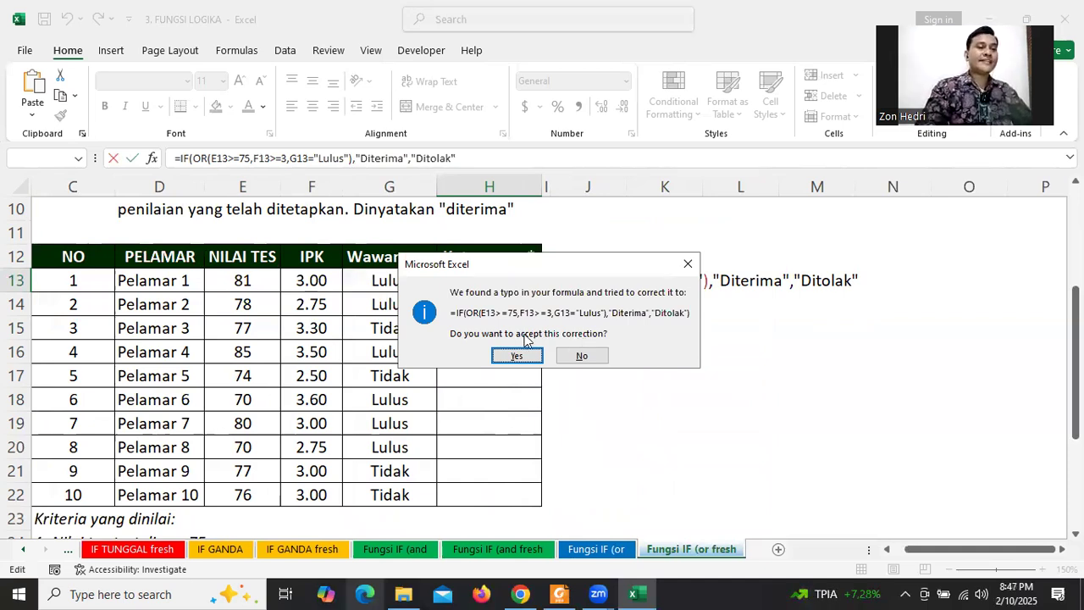
left_click(506, 357)
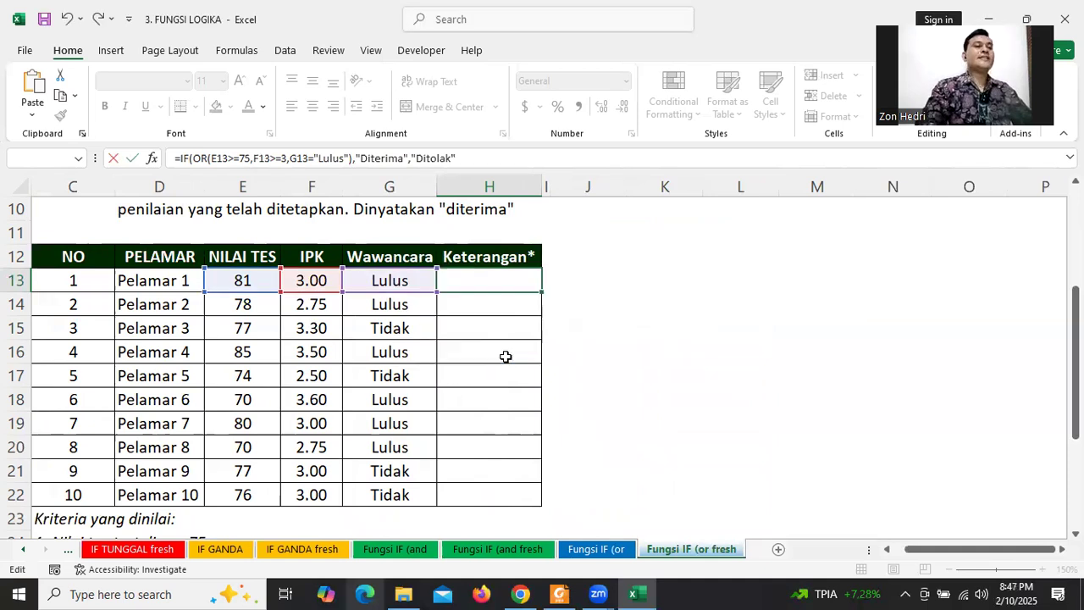
- Fill the H13 formula down the Keterangan column for the remaining applicants
left_click(473, 277)
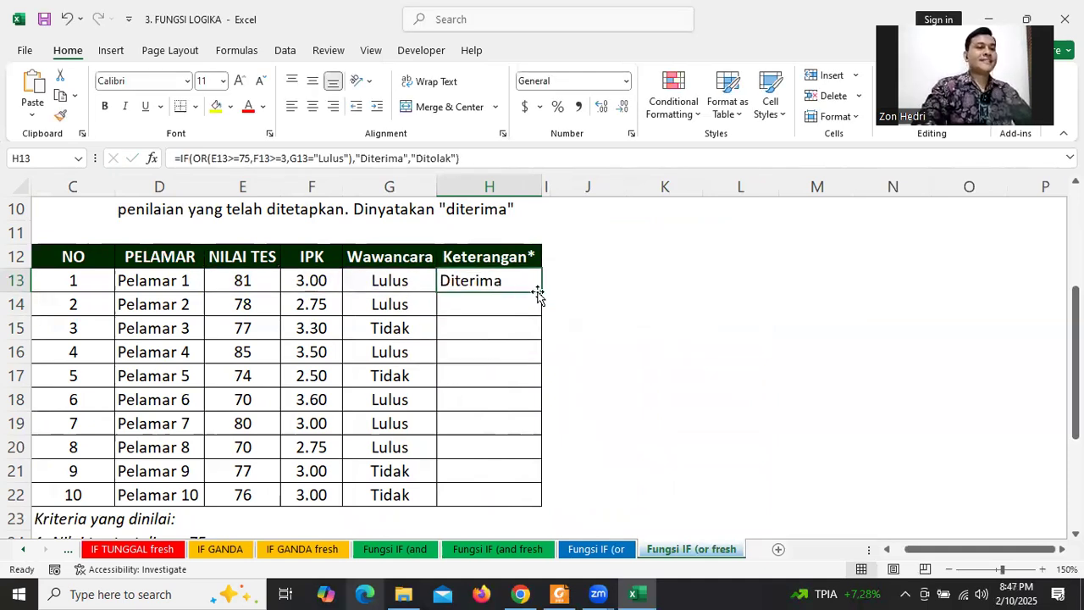
double_click(539, 292)
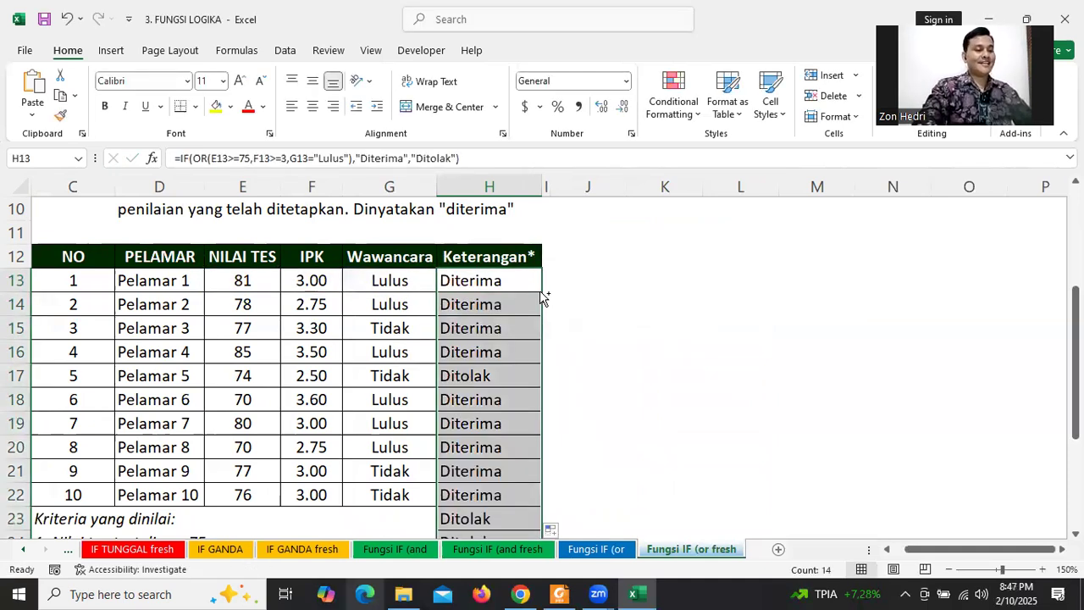
- Redo the fill of the H13 formula so it covers only H13:H22, and check the criteria and result for Pelamar 5
key("ctrl+z")
left_click_drag(543, 294, 714, 416)
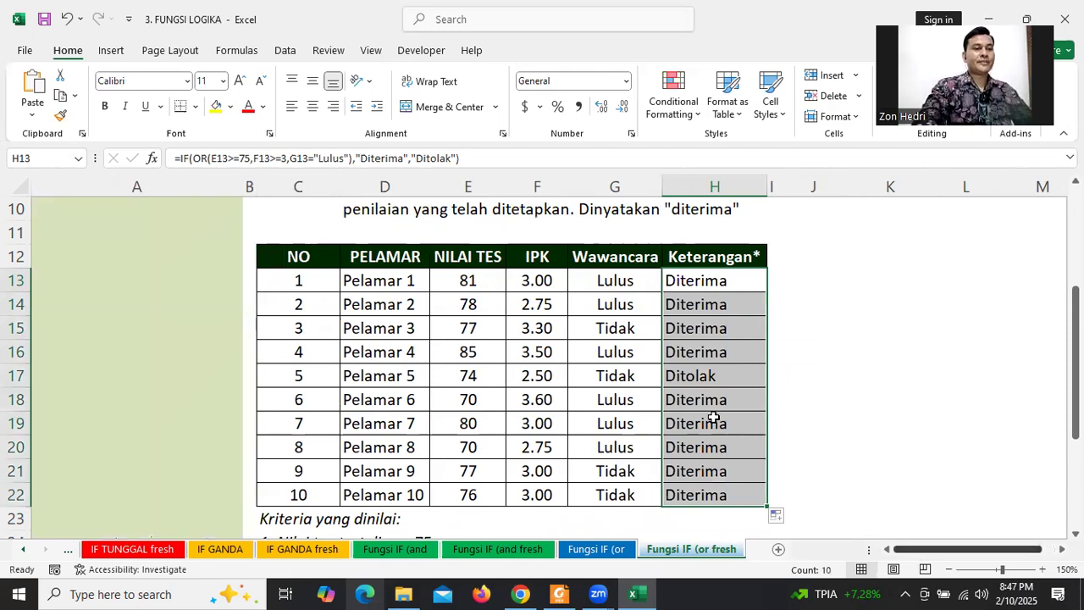
left_click(459, 378)
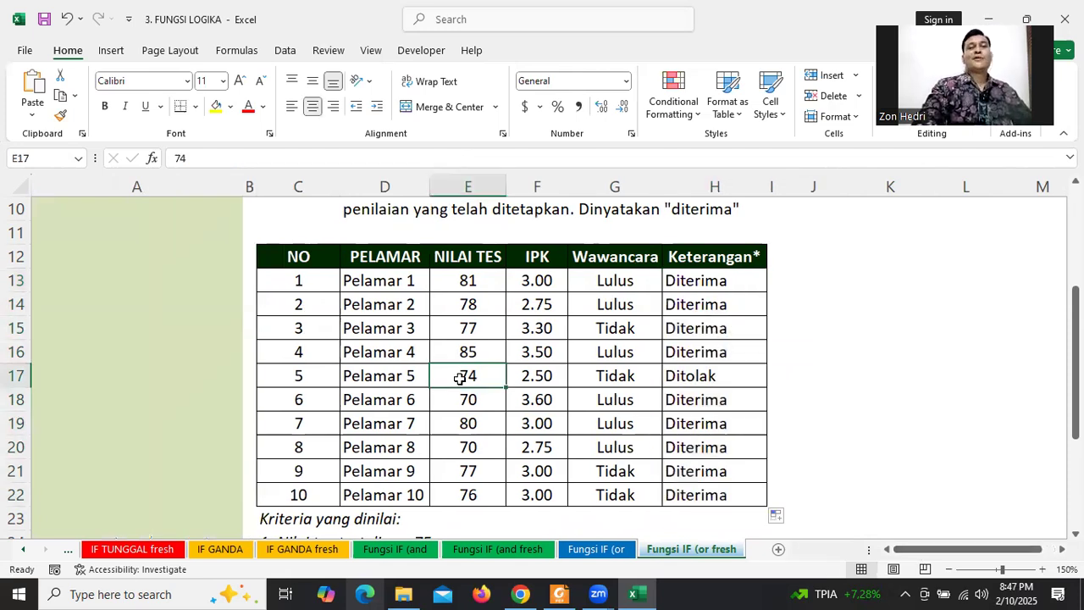
left_click(525, 376)
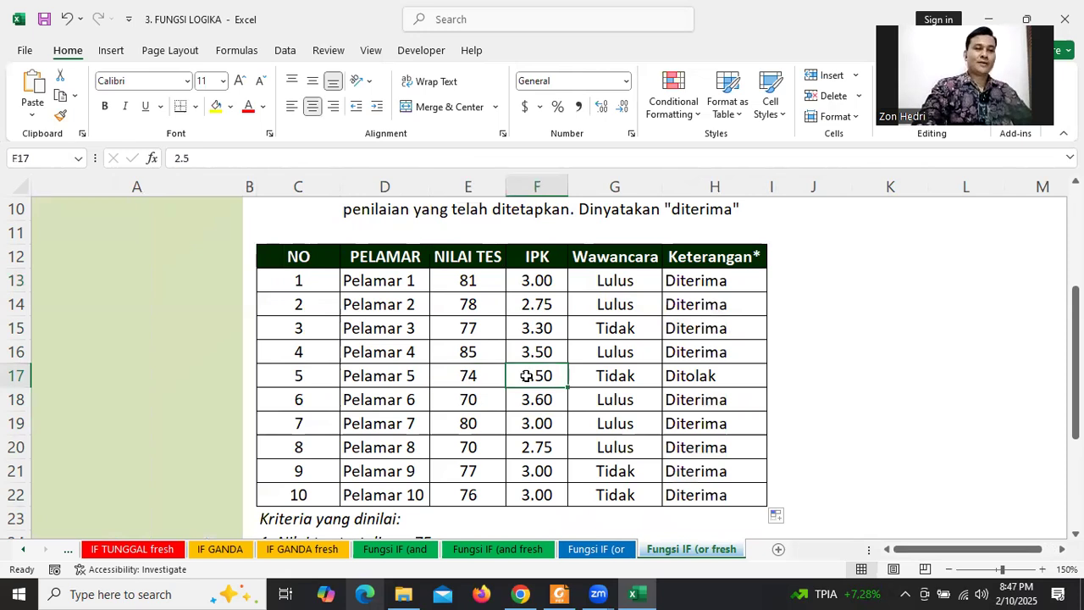
left_click(619, 379)
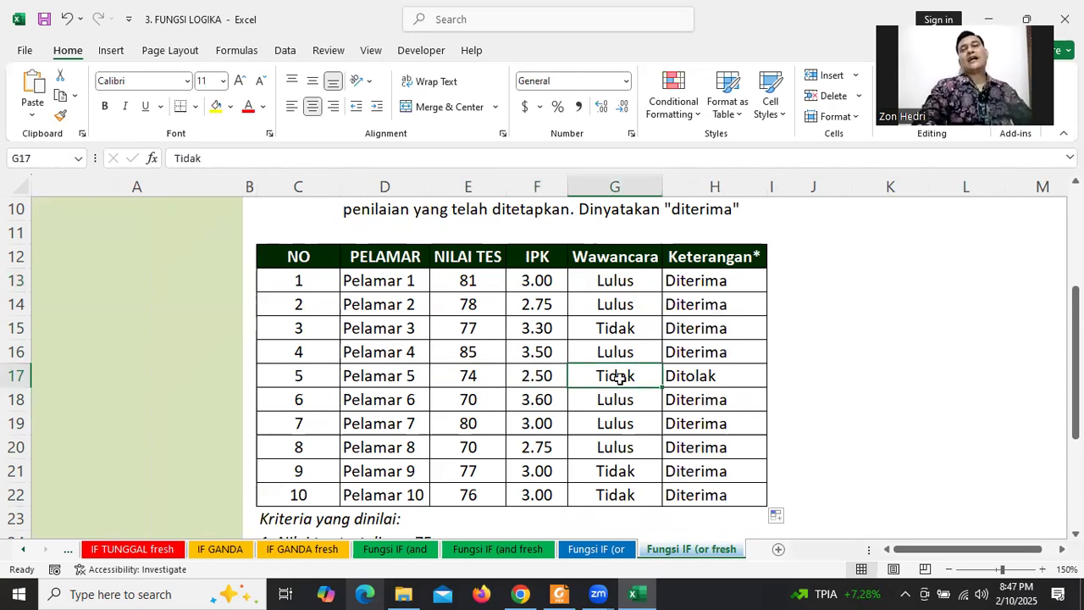
left_click(686, 379)
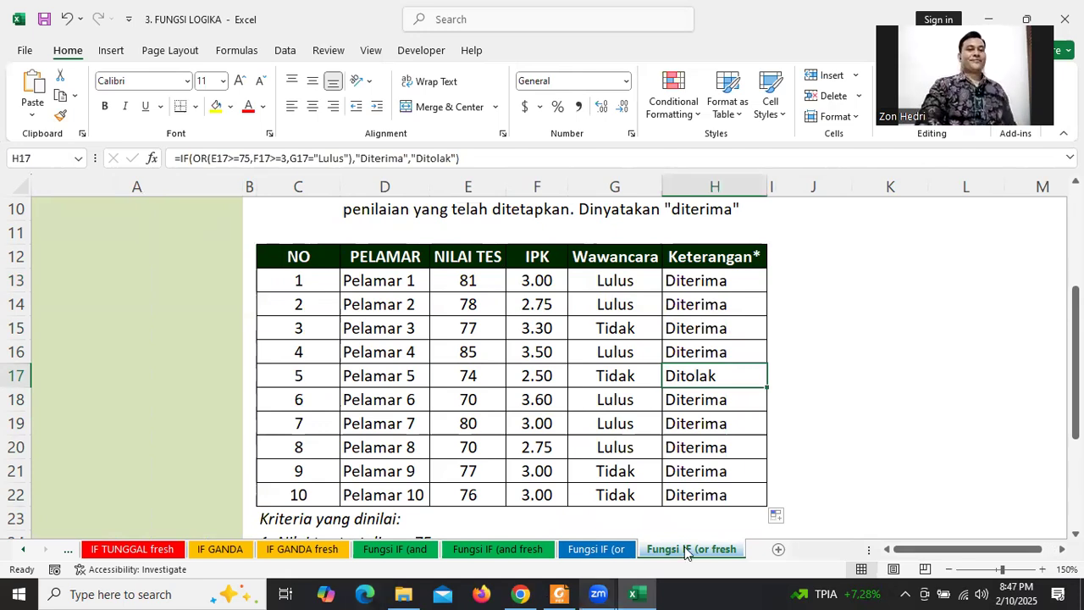
- Review the completed IF-OR, IF-AND fresh and IF-AND sheets, and return to the IF-OR fresh sheet
left_click(598, 549)
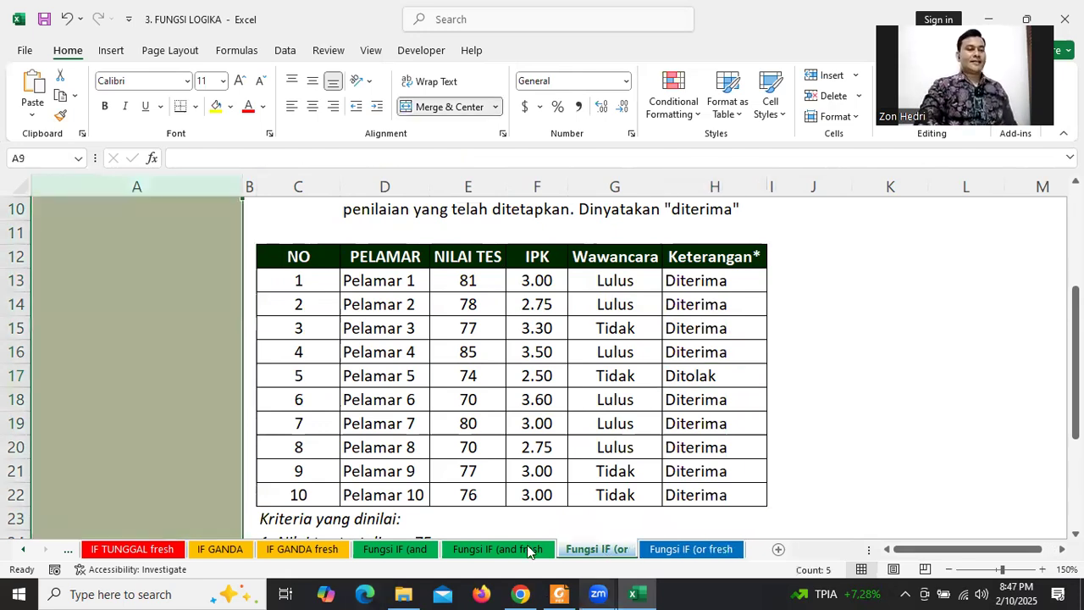
left_click(529, 550)
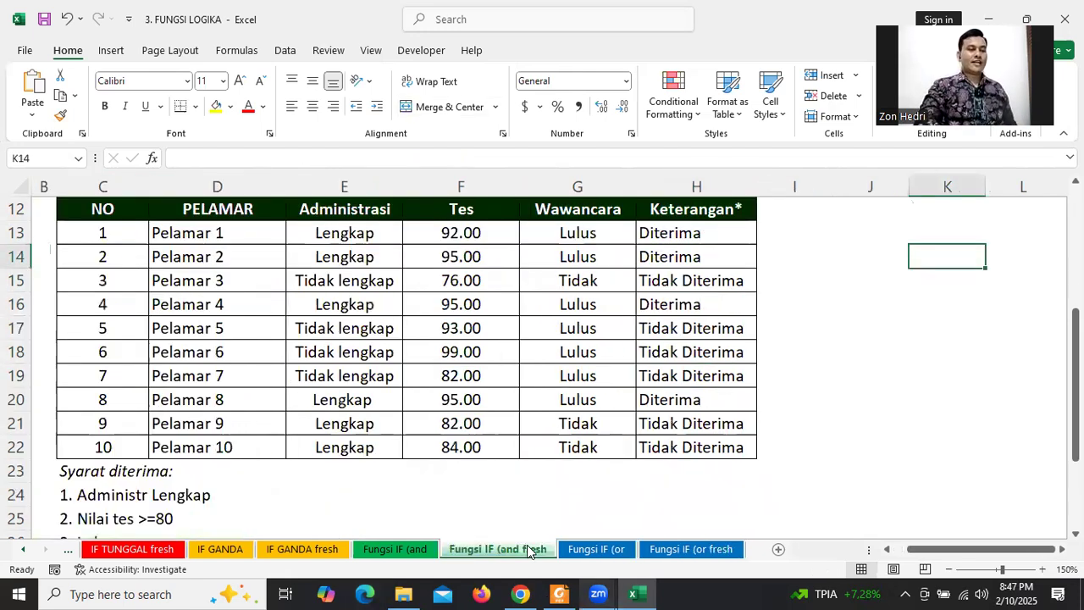
left_click(405, 551)
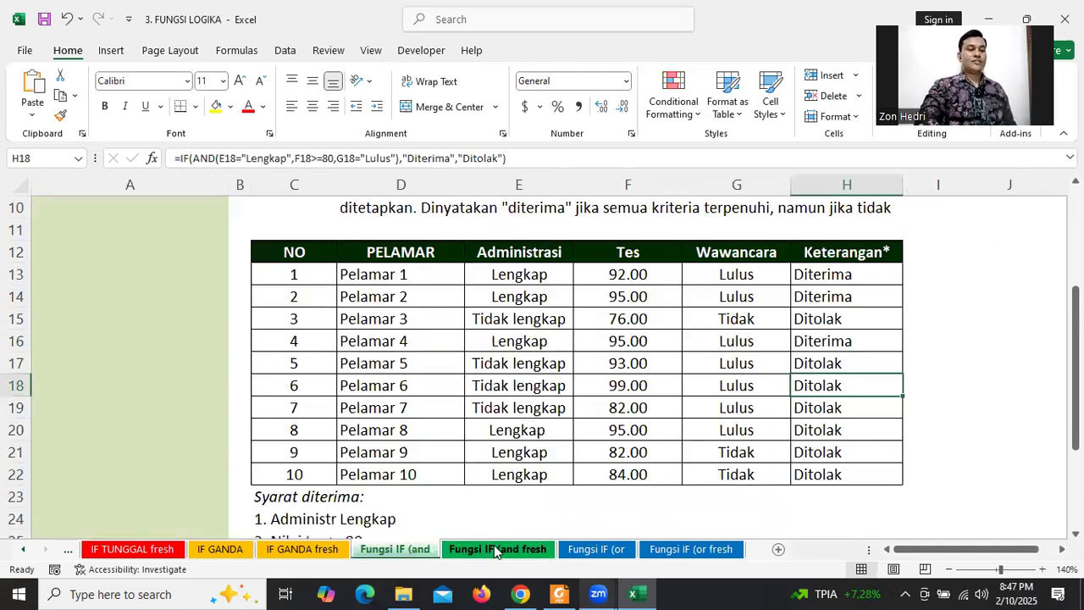
left_click(591, 550)
left_click(681, 551)
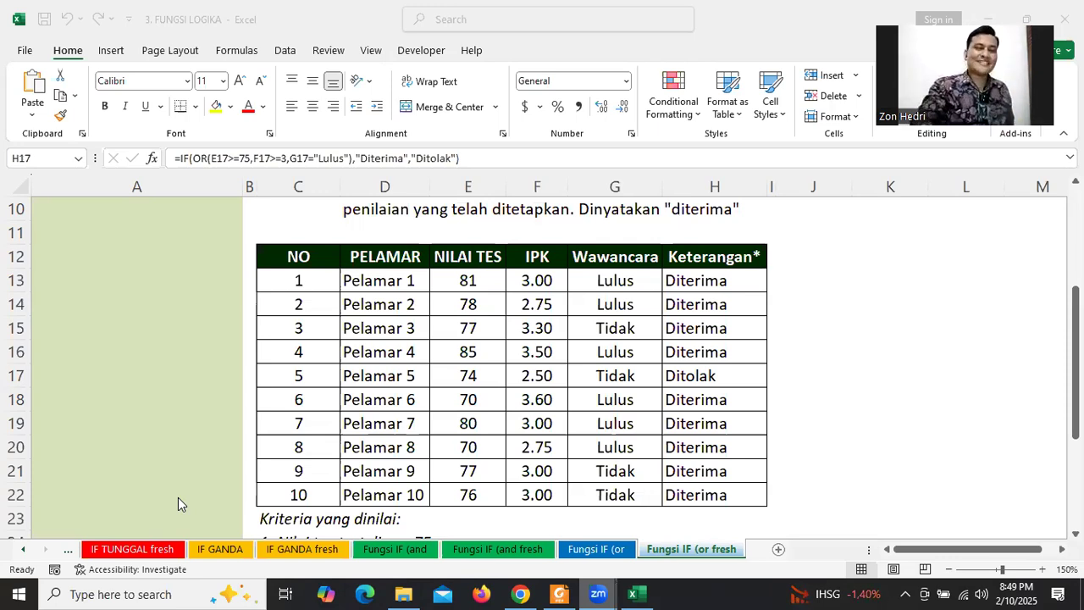
- Review the H14 formula and the test score, IPK and interview criteria for Pelamar 1
left_click(762, 313)
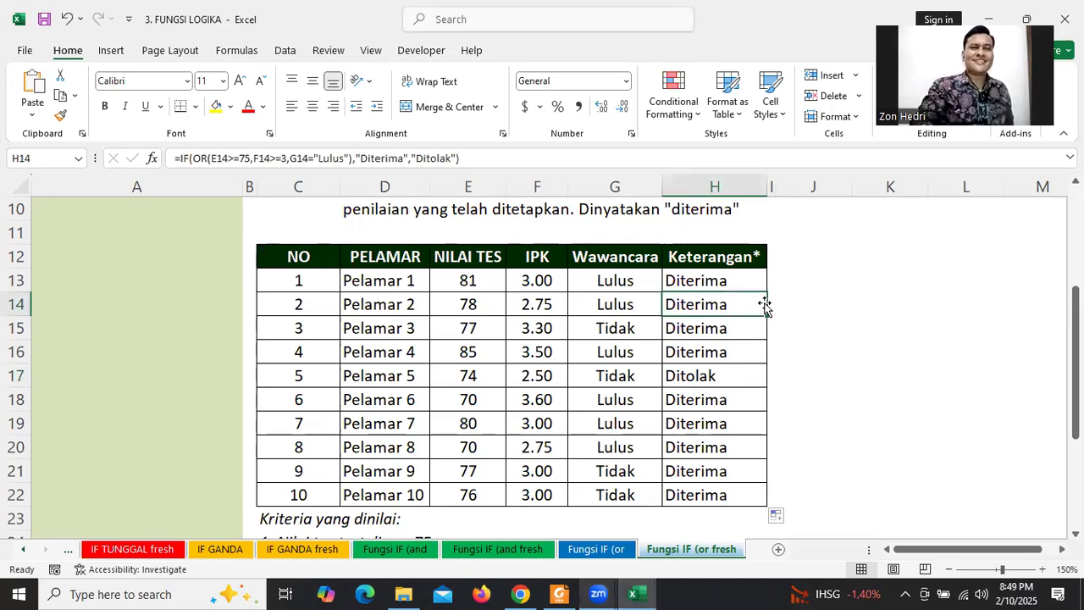
left_click(512, 318)
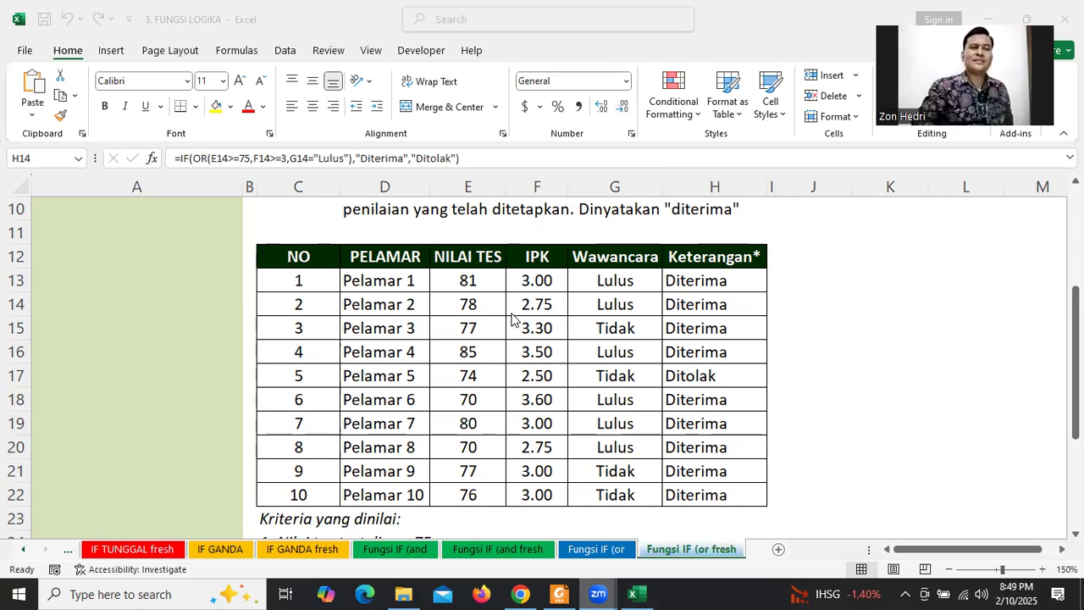
left_click(477, 282)
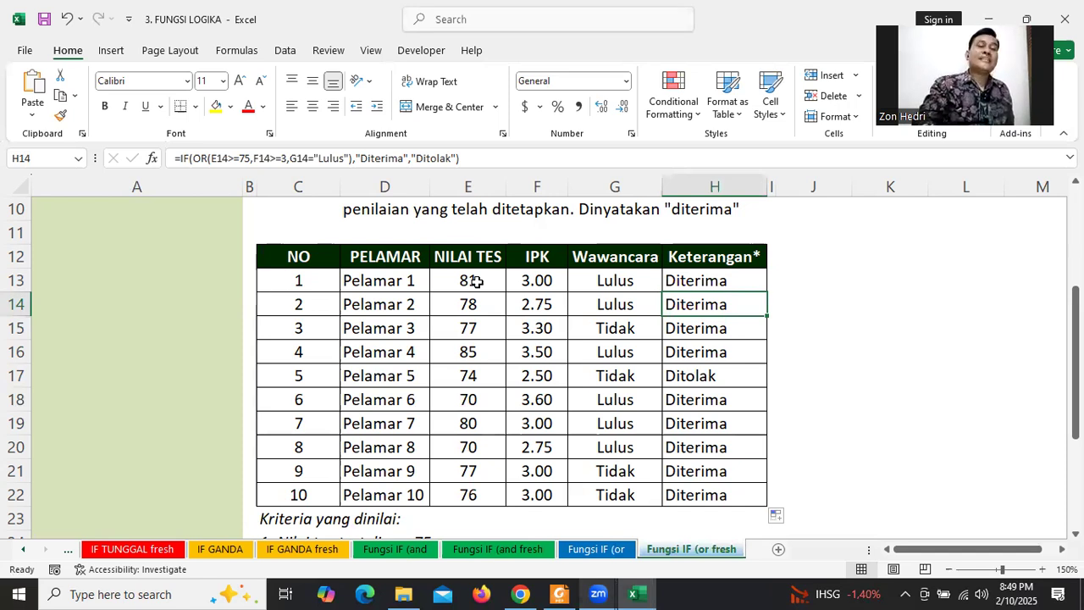
left_click(548, 280)
left_click(588, 287)
left_click(551, 283)
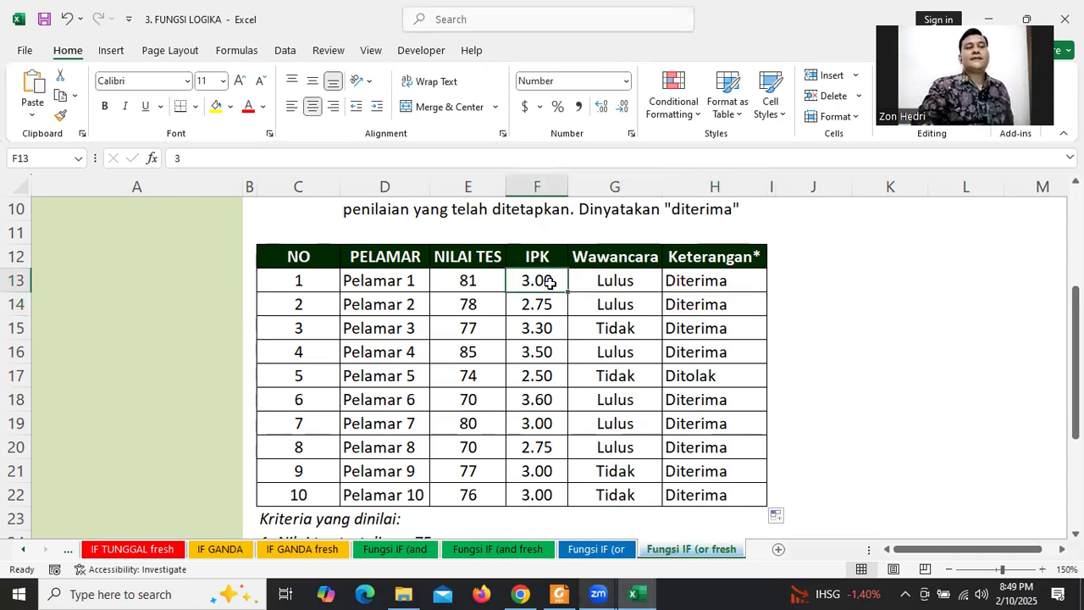
left_click(493, 280)
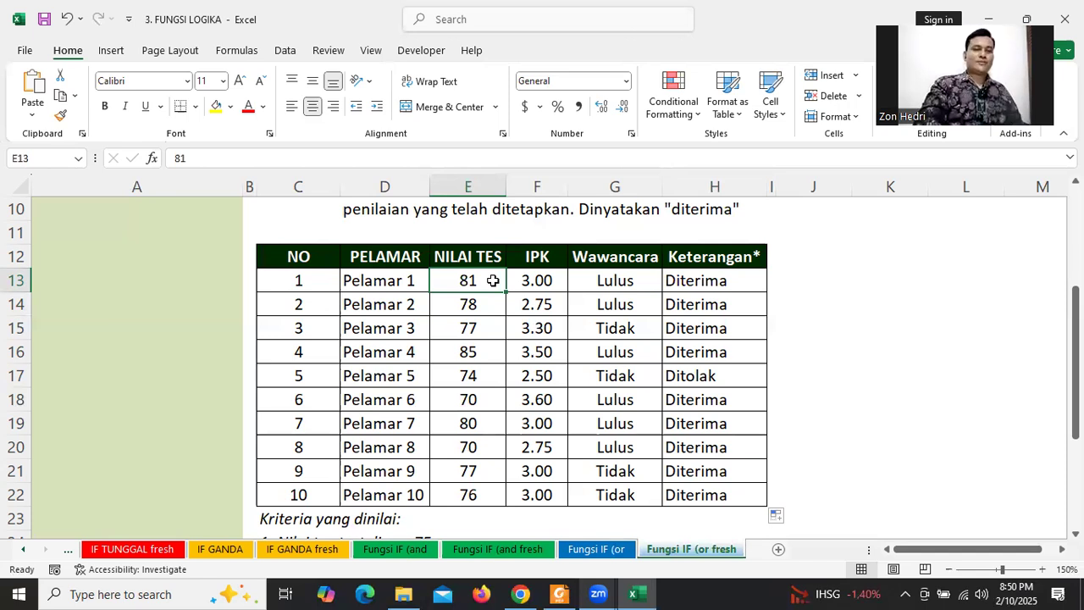
left_click(829, 362)
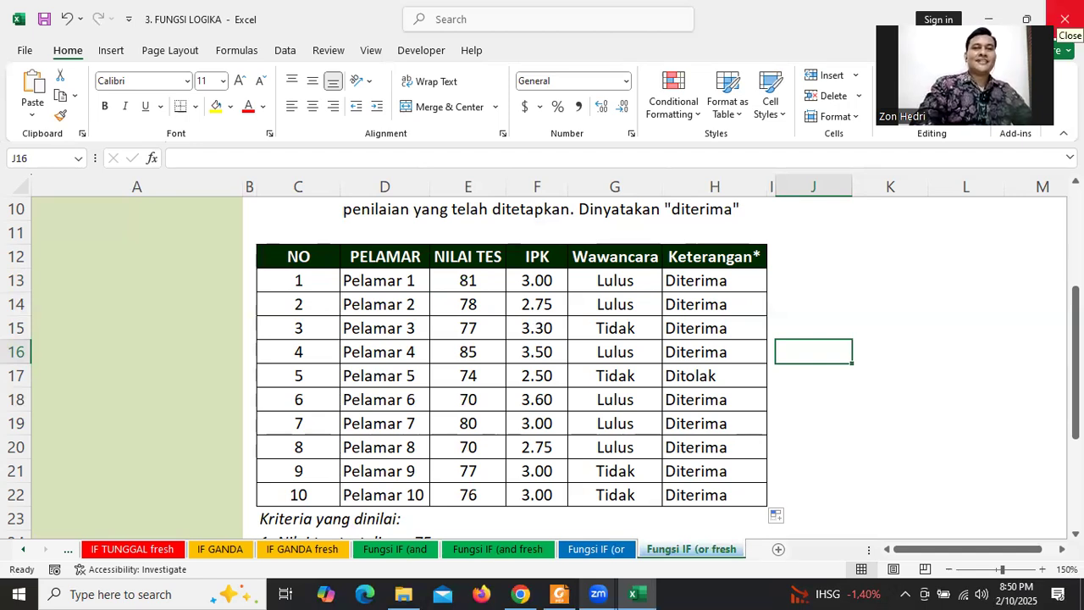
- Close the 3. FUNGSI LOGIKA workbook without saving and open the 4. FUNGSI LOOKUP workbook
left_click(1064, 19)
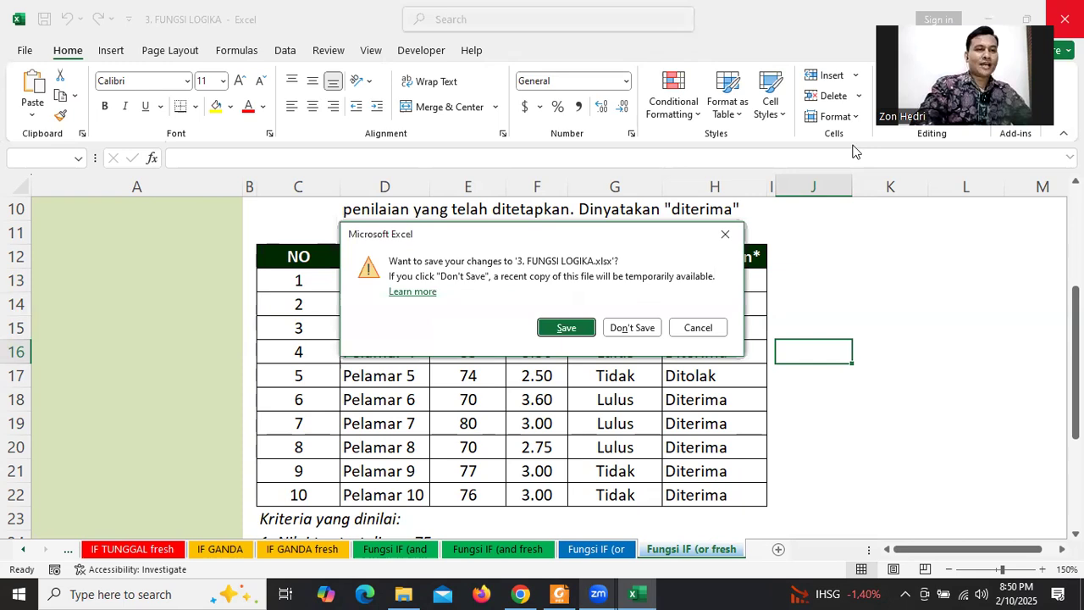
left_click(635, 328)
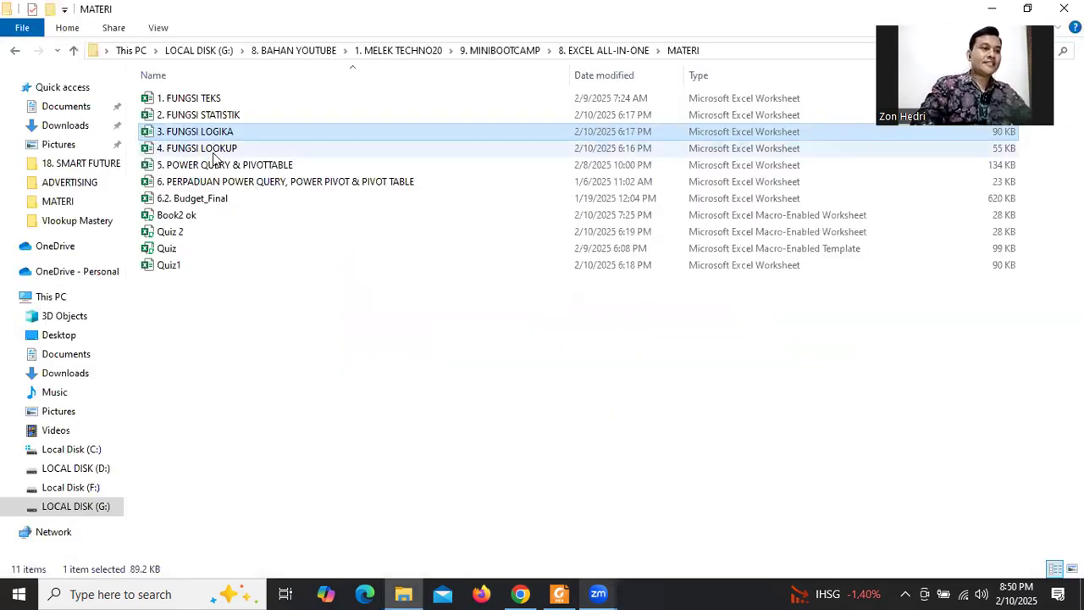
left_click(214, 150)
double_click(213, 150)
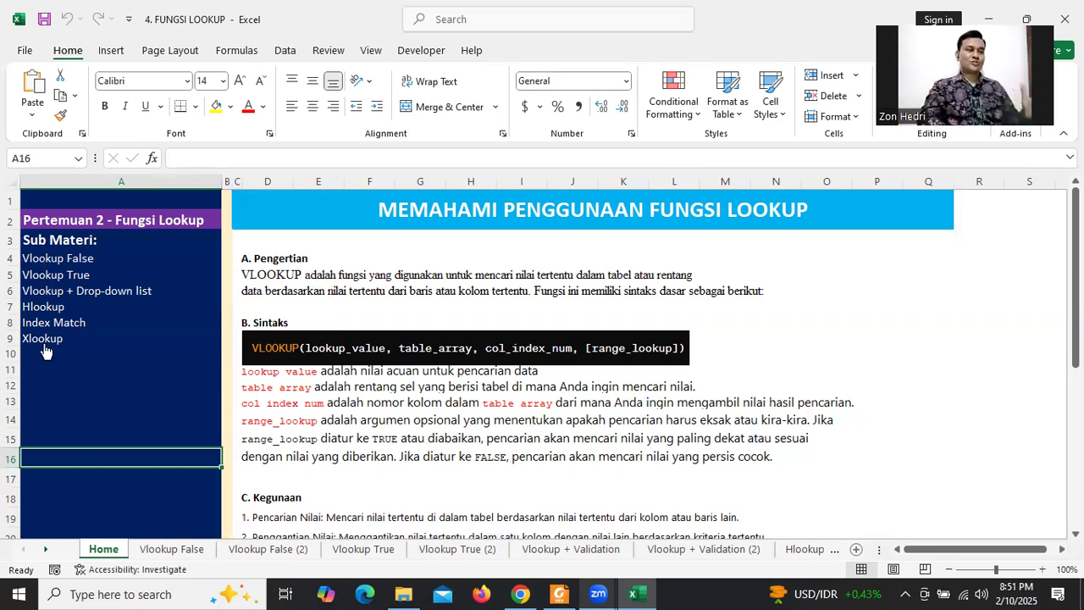
- View the finished Vlookup False sheet and open the blank Vlookup False (2) exercise sheet
left_click(49, 264)
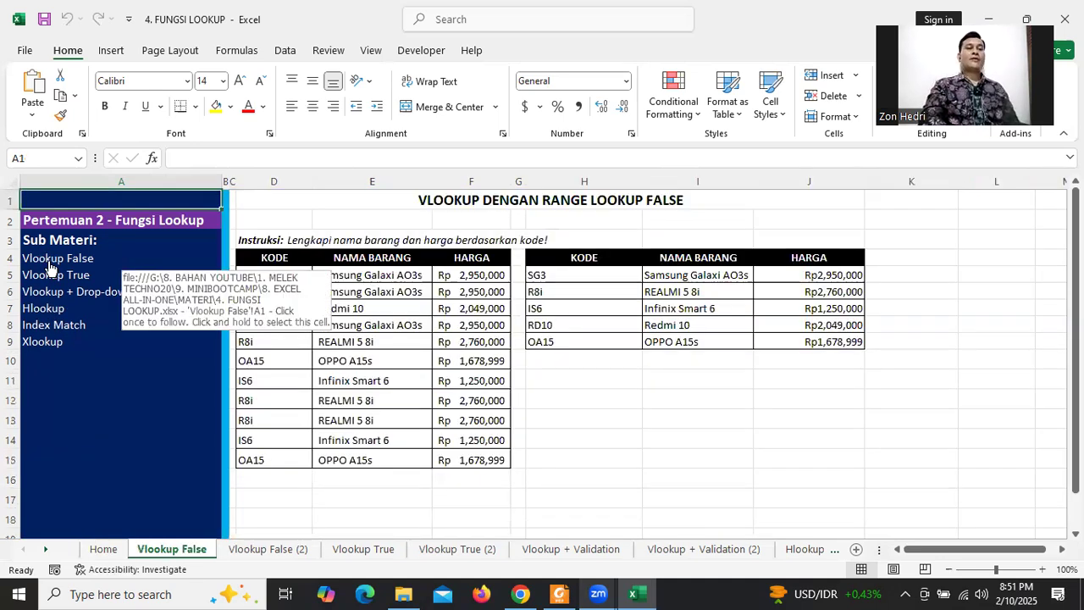
left_click(267, 549)
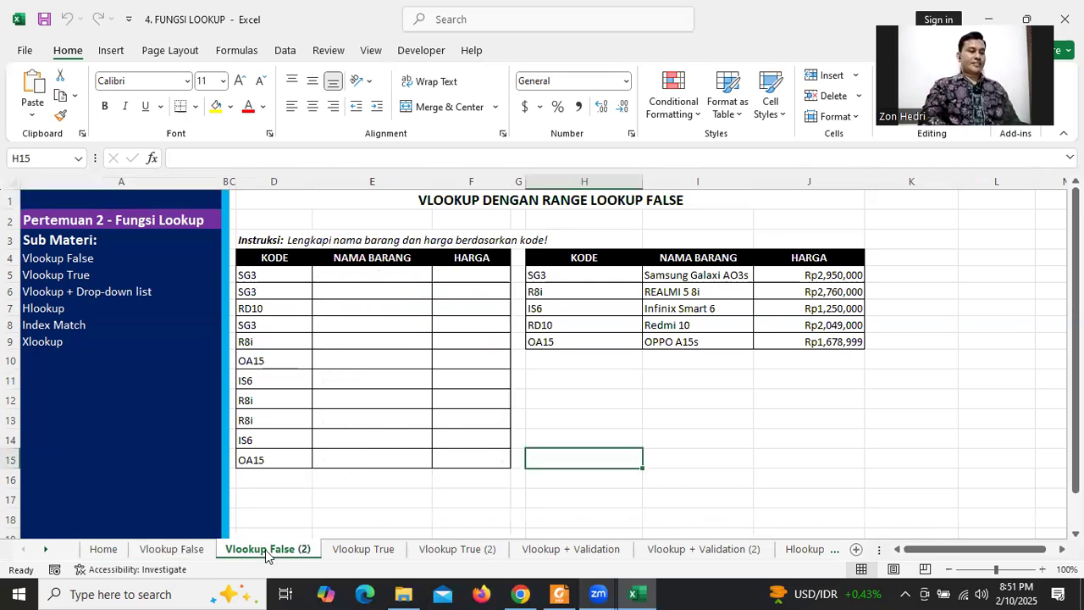
left_click(1040, 569)
left_click(1040, 569)
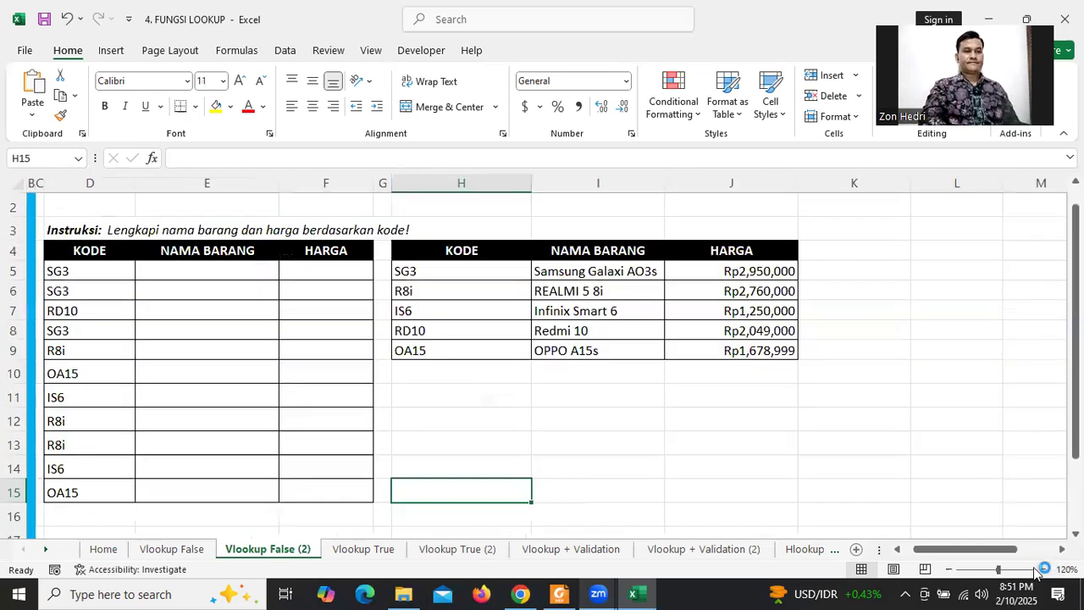
scroll(931, 551, "left", 2)
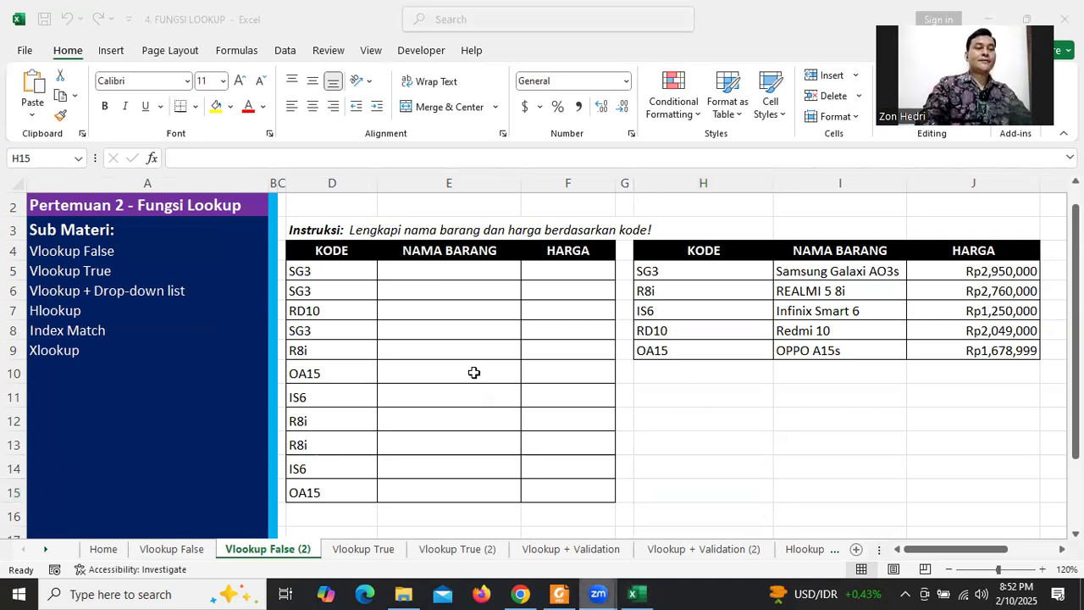
- Examine the exercise table's KODE column and its empty NAMA BARANG and HARGA columns
left_click(444, 345)
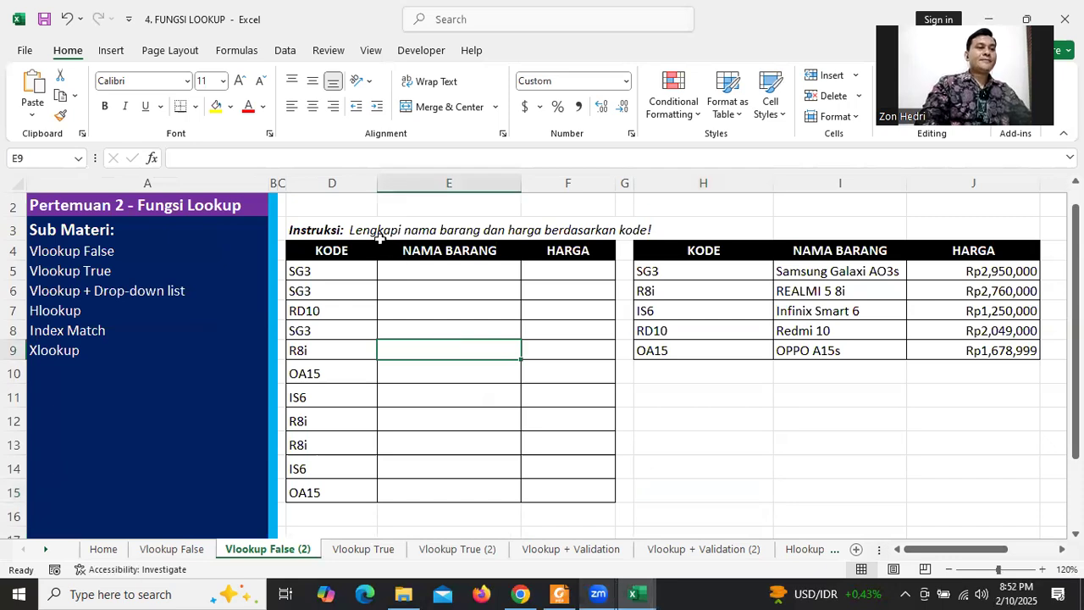
left_click(421, 248)
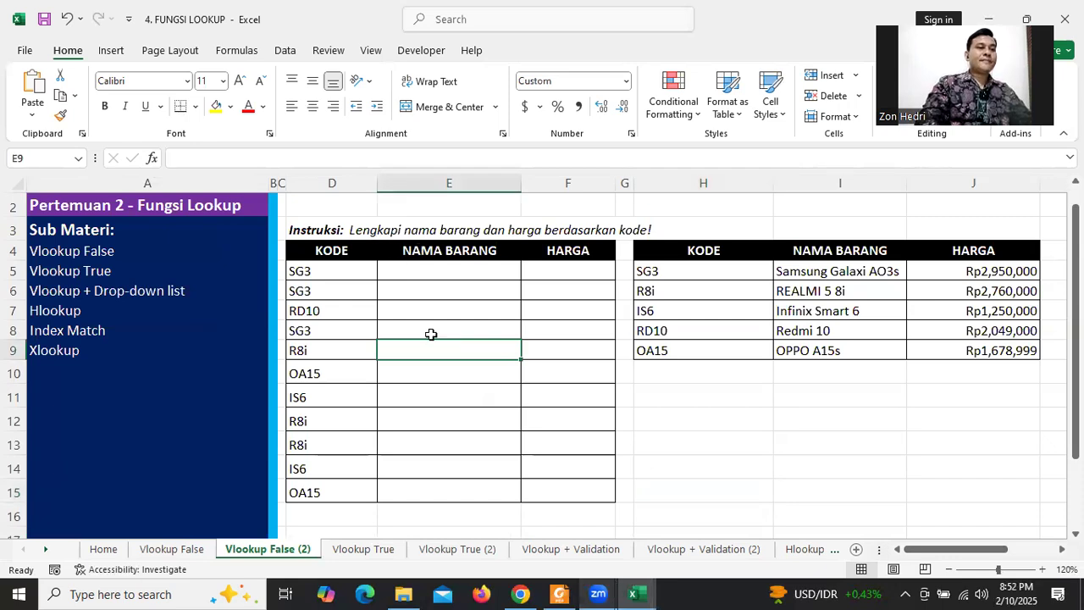
left_click(428, 462, "shift")
left_click_drag(544, 251, 546, 514)
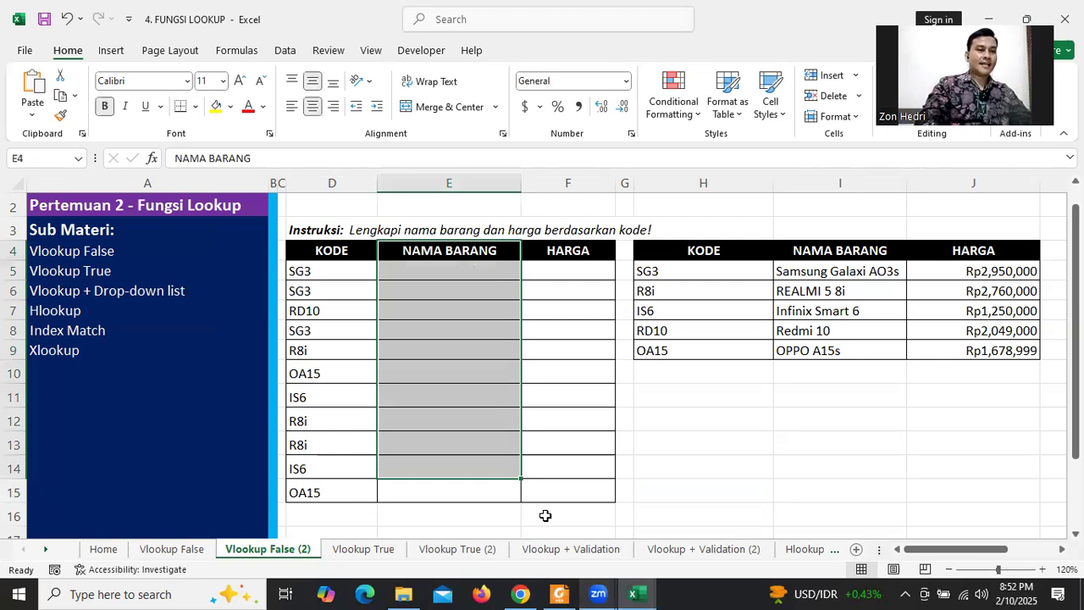
left_click_drag(336, 254, 315, 398)
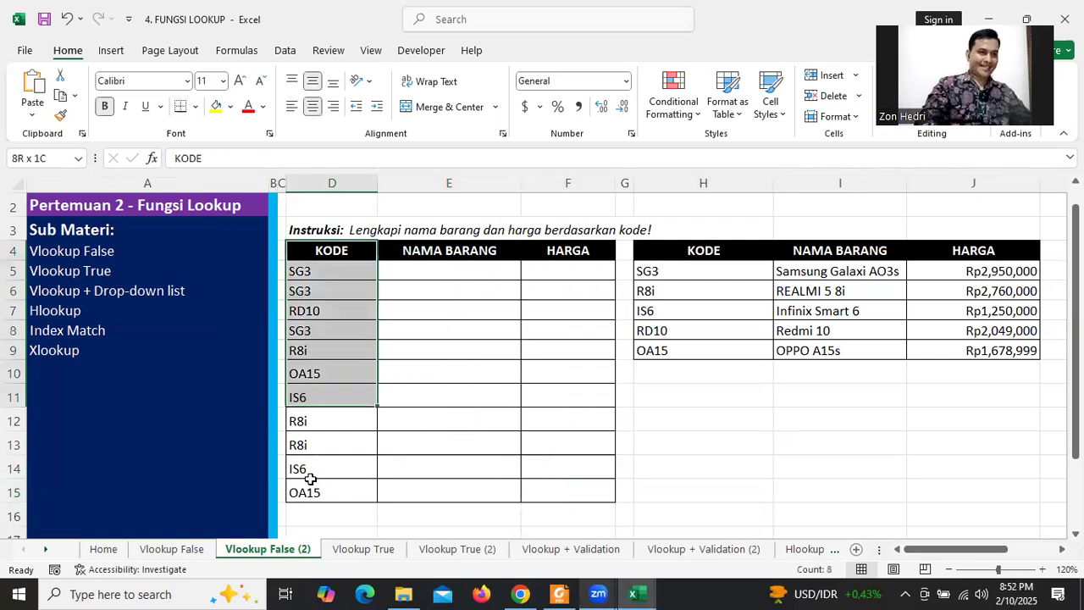
left_click_drag(311, 479, 314, 494)
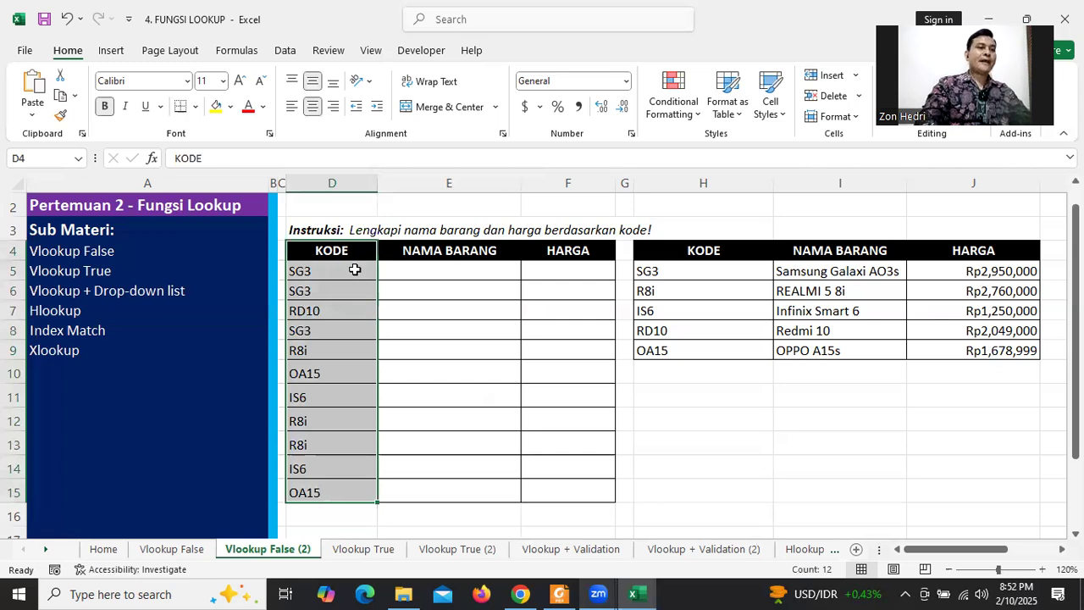
left_click(355, 269)
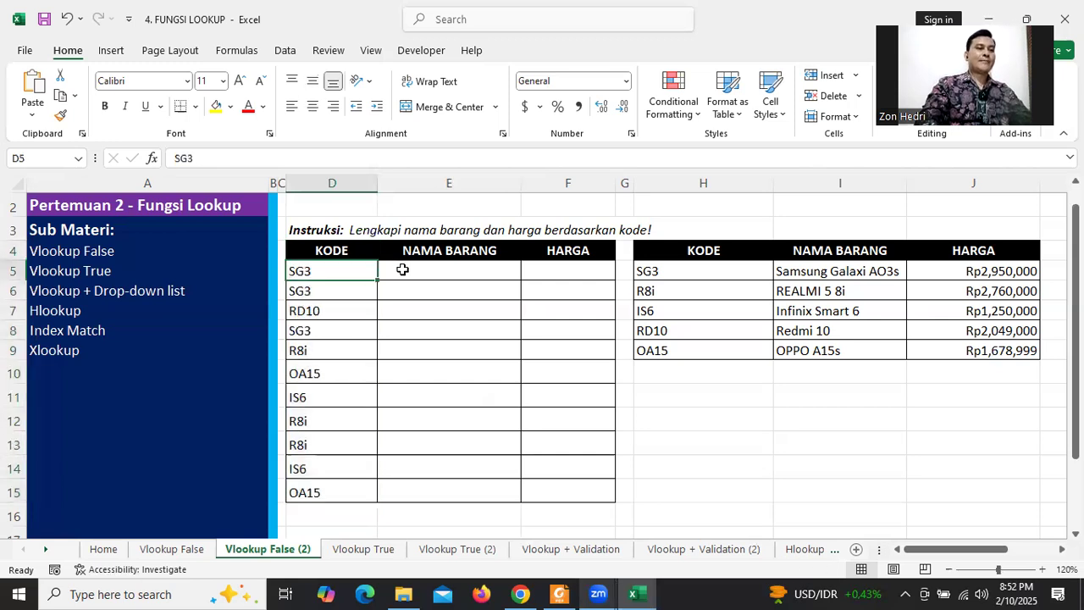
left_click(542, 274)
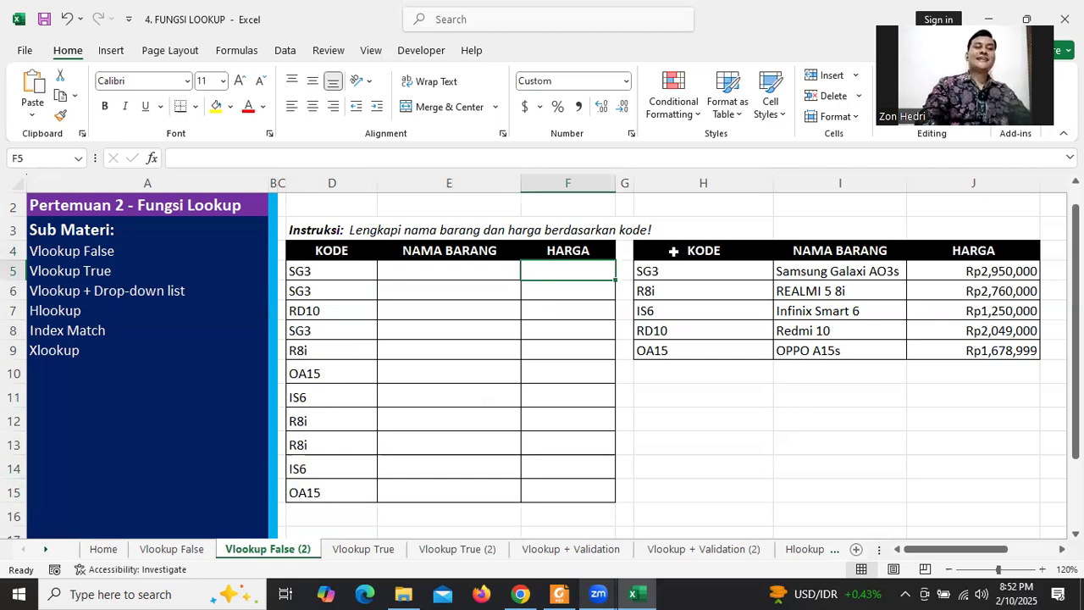
- Examine the reference table in H4:J9 and its code, name and price for SG3, and select E5
left_click(673, 251)
left_click(754, 290, "shift")
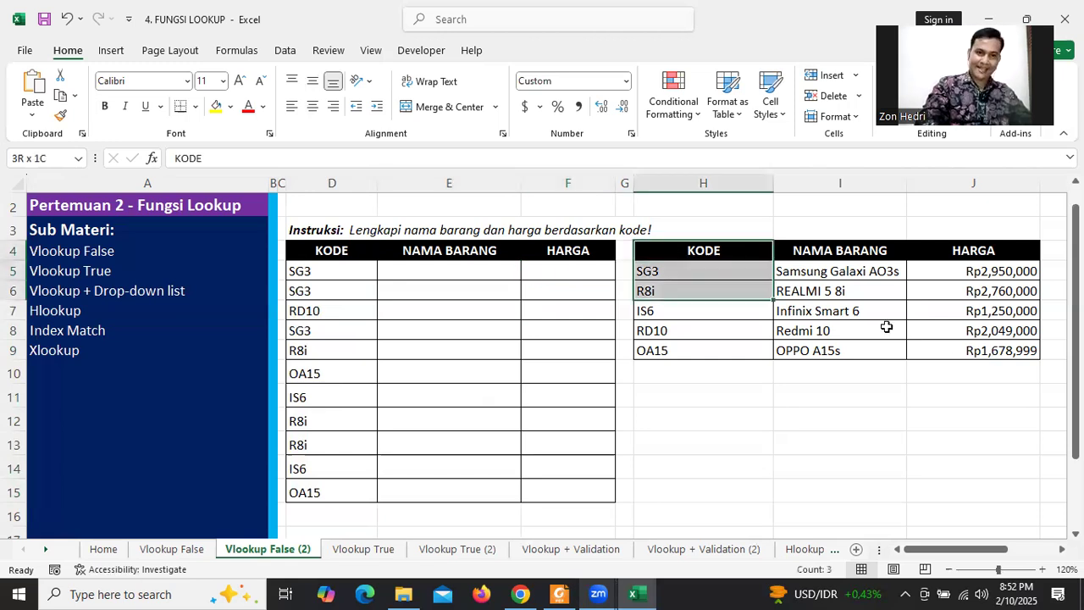
left_click(978, 353, "shift")
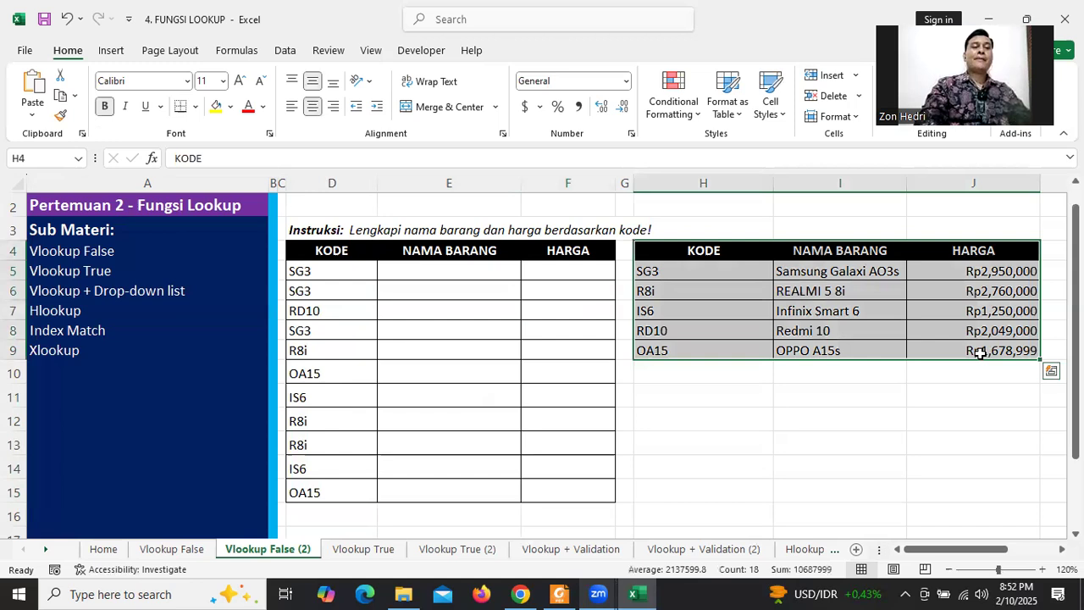
left_click_drag(705, 252, 699, 347)
left_click(689, 247)
left_click(665, 268)
left_click_drag(714, 251, 963, 337)
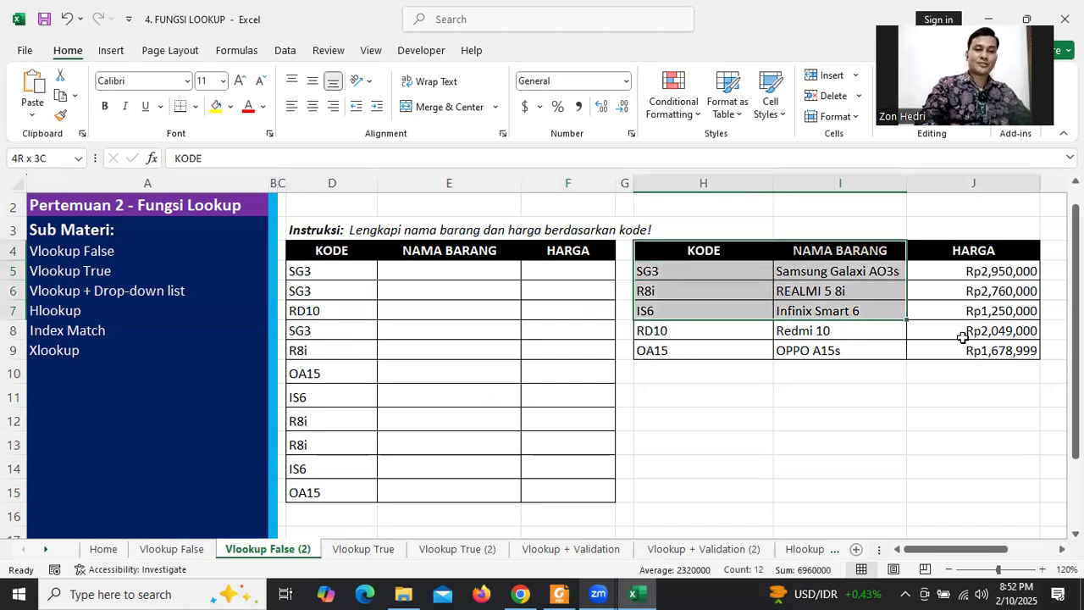
left_click(734, 274)
left_click(810, 272)
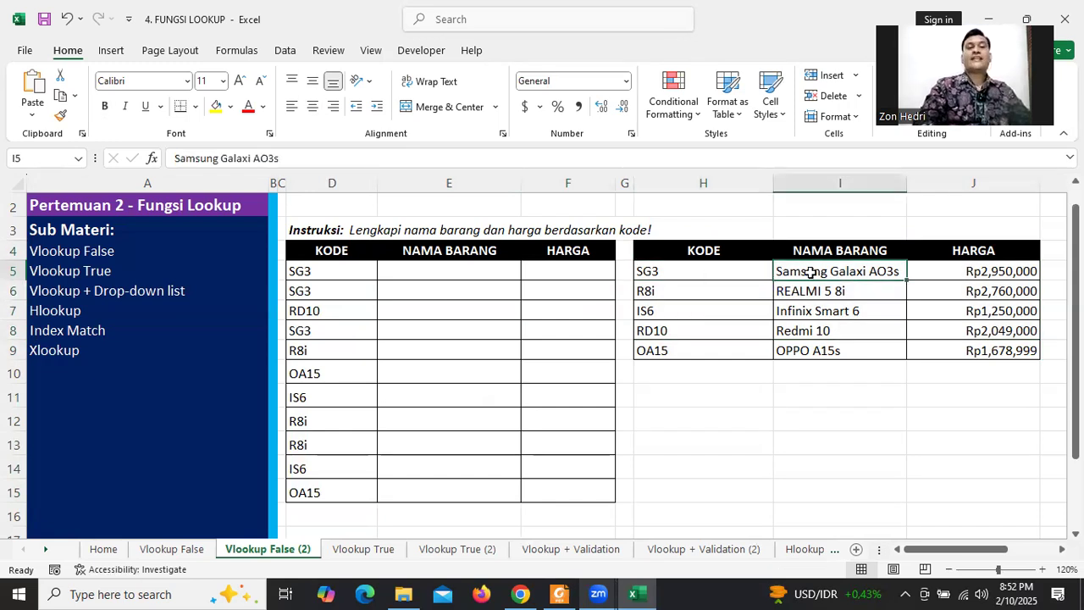
left_click(1010, 270)
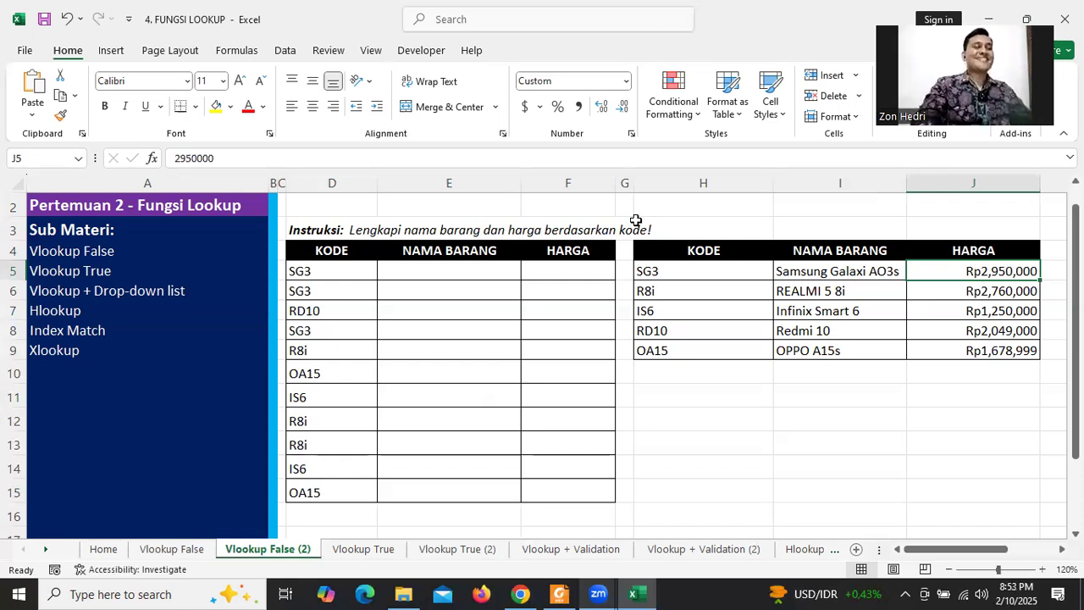
left_click(462, 274)
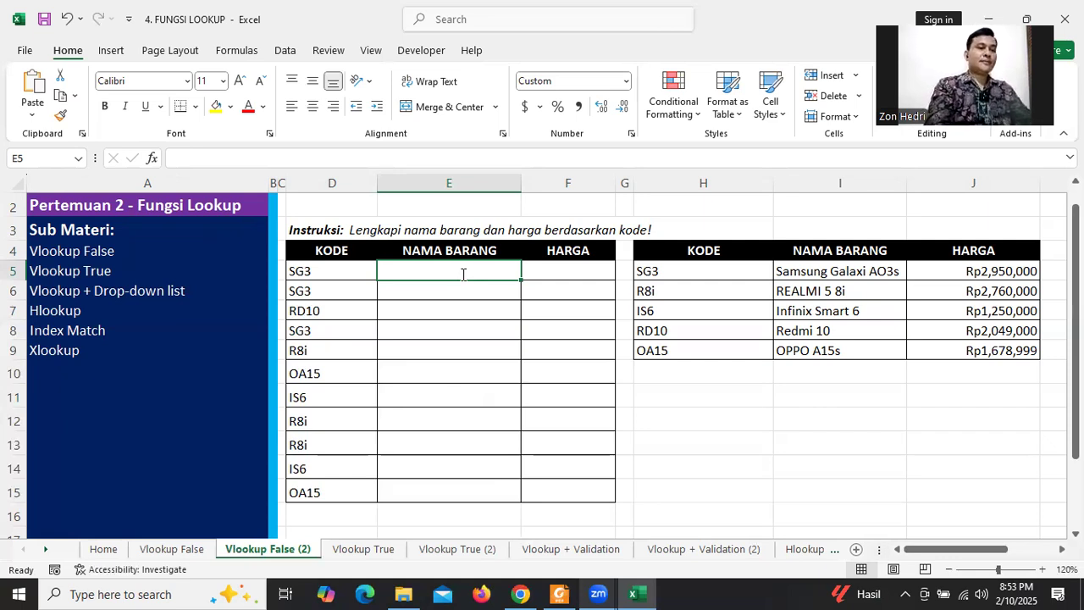
- Start a VLOOKUP formula in cell E5 with =VLOOKUP( for the first item name
type("VLOOKUP(")
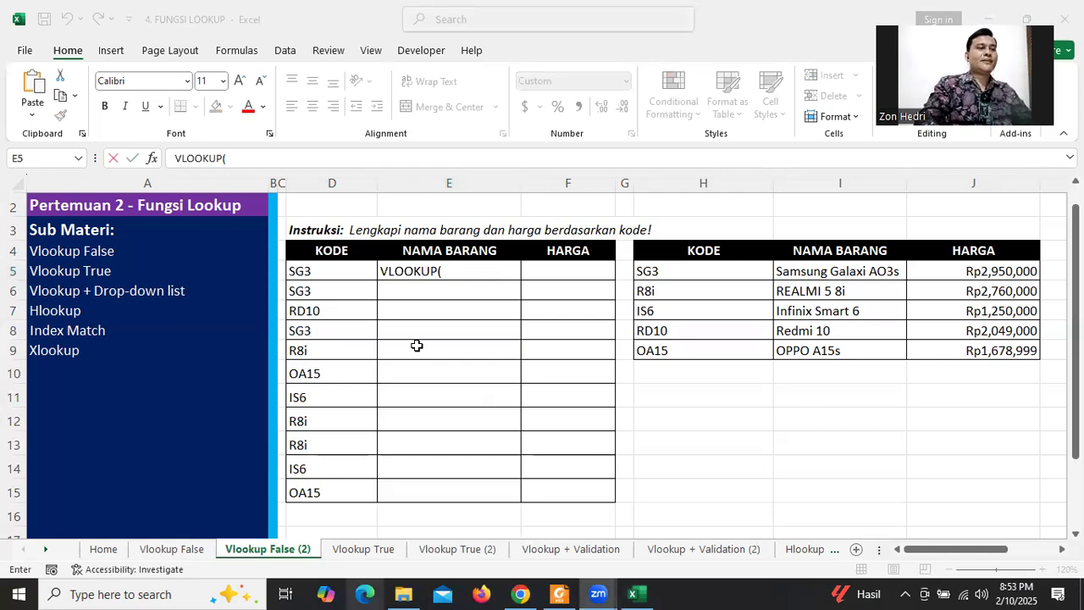
left_click(383, 269)
left_click(384, 269)
type("=")
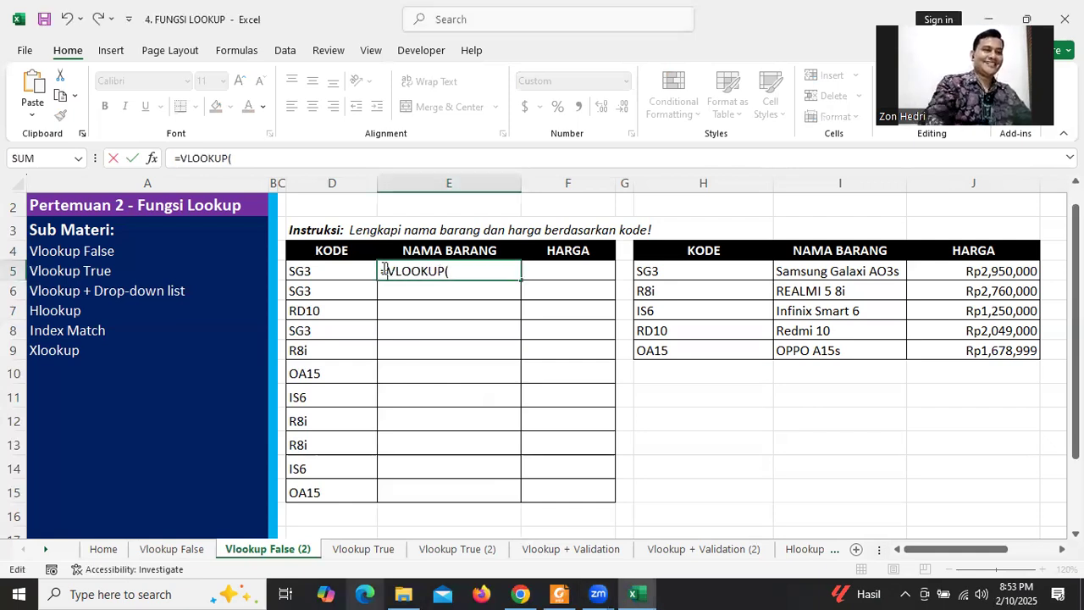
left_click(463, 273)
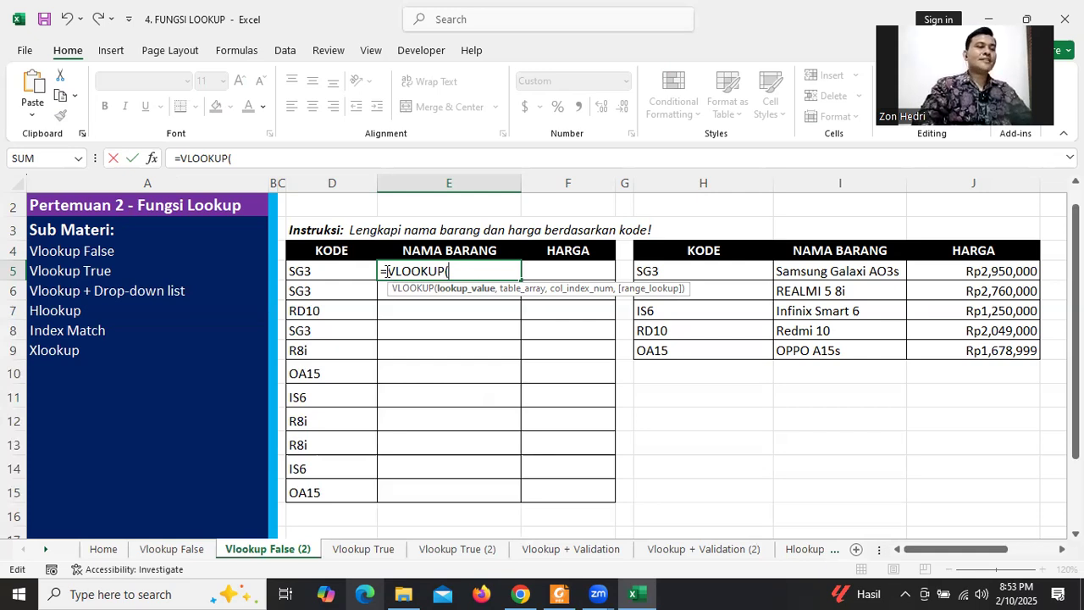
double_click(452, 271)
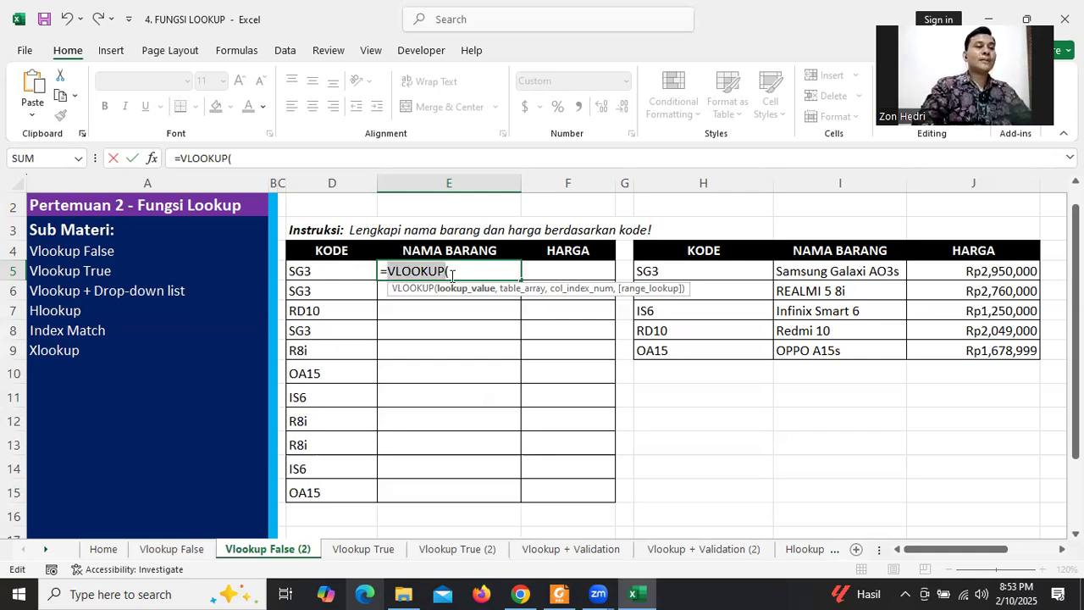
left_click(397, 271)
left_click(420, 270)
left_click(462, 271)
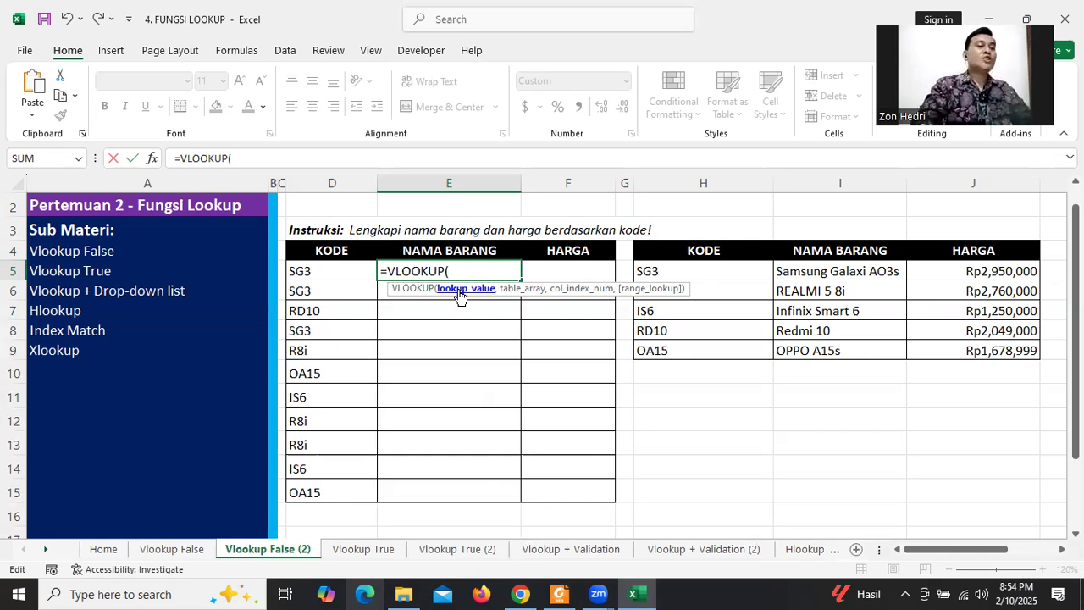
- Use D5 as the formula's lookup value and H5:J9 as its table array
left_click(310, 273)
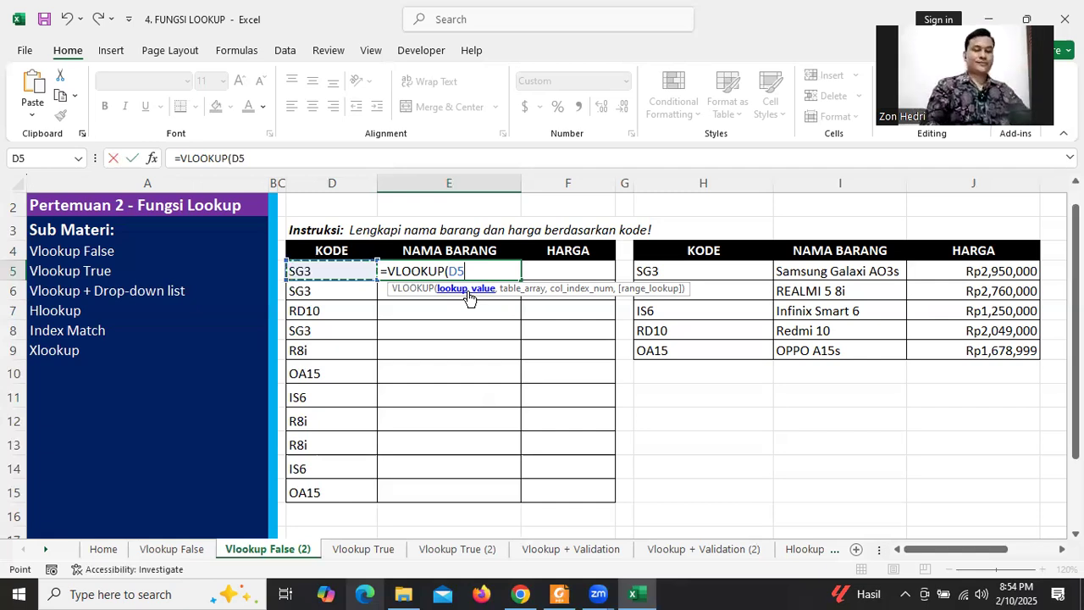
type(",")
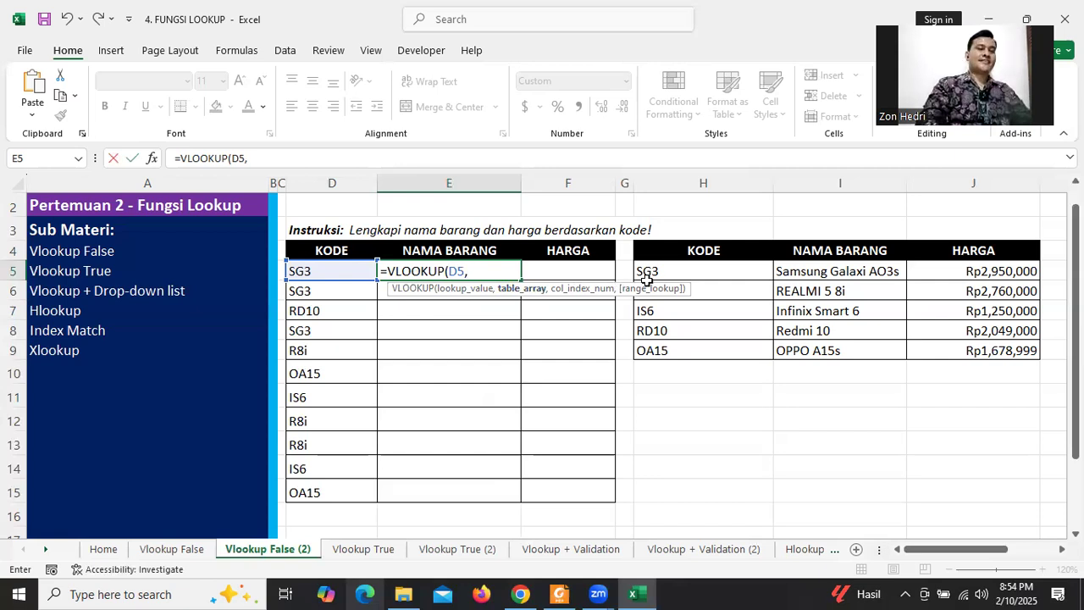
left_click_drag(659, 268, 986, 354)
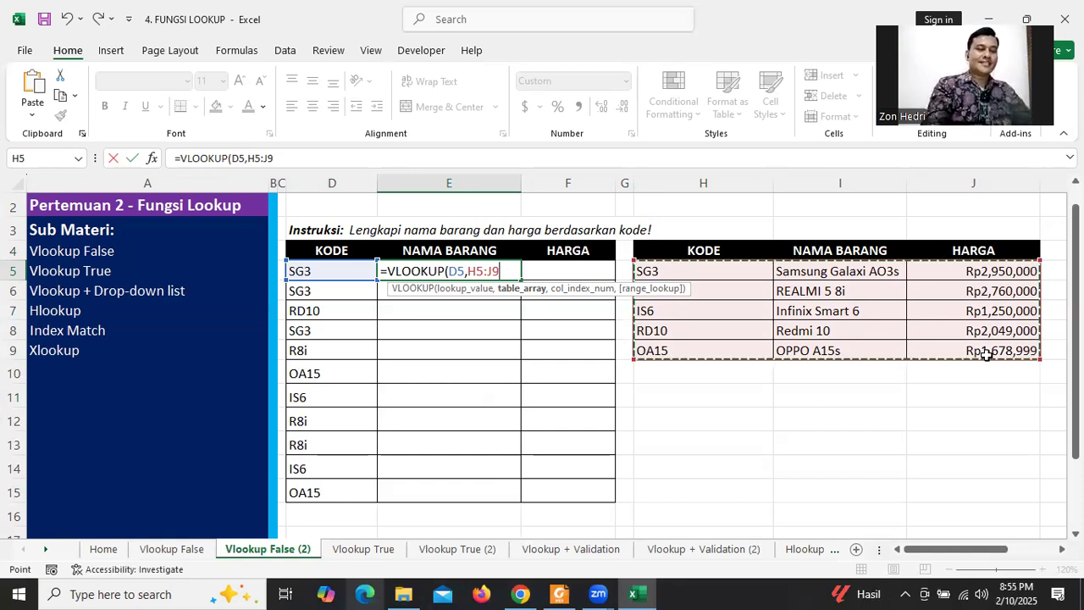
type(",")
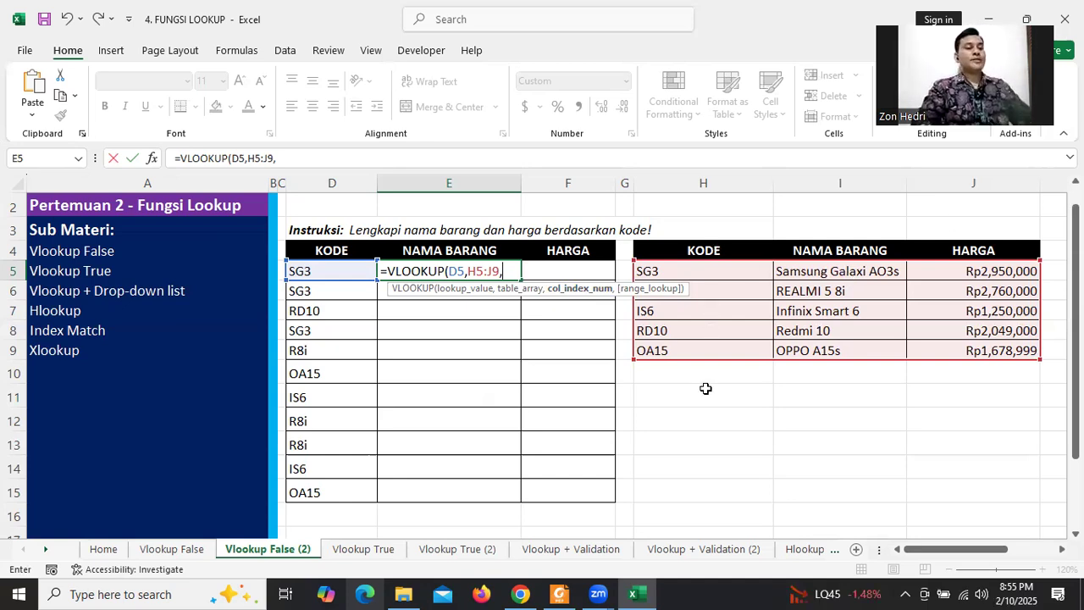
- Finish the E5 formula with column index 2 and FALSE for an exact match
type("2")
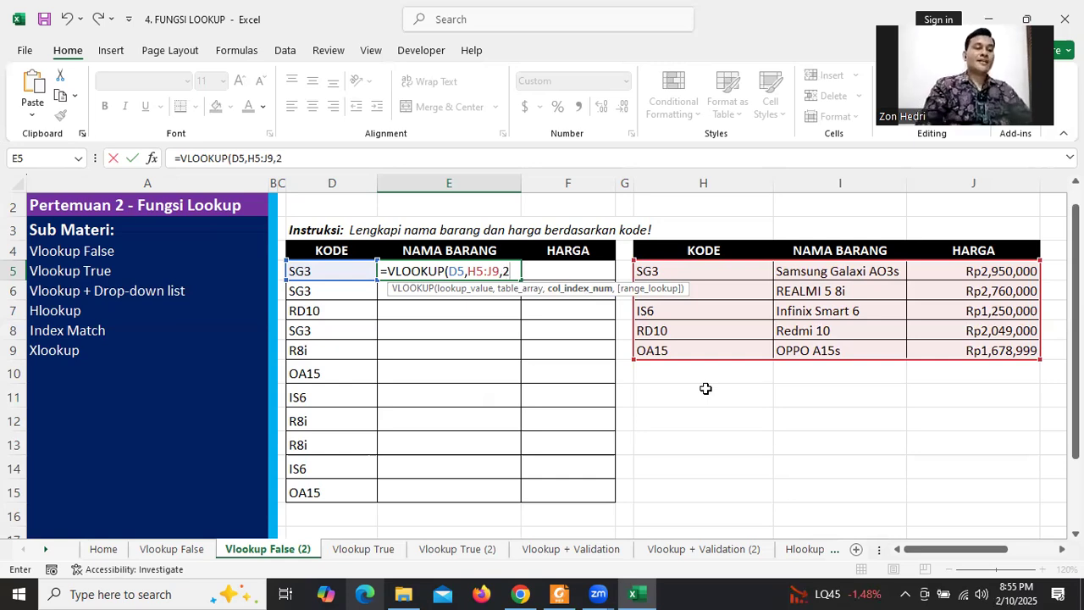
type(",")
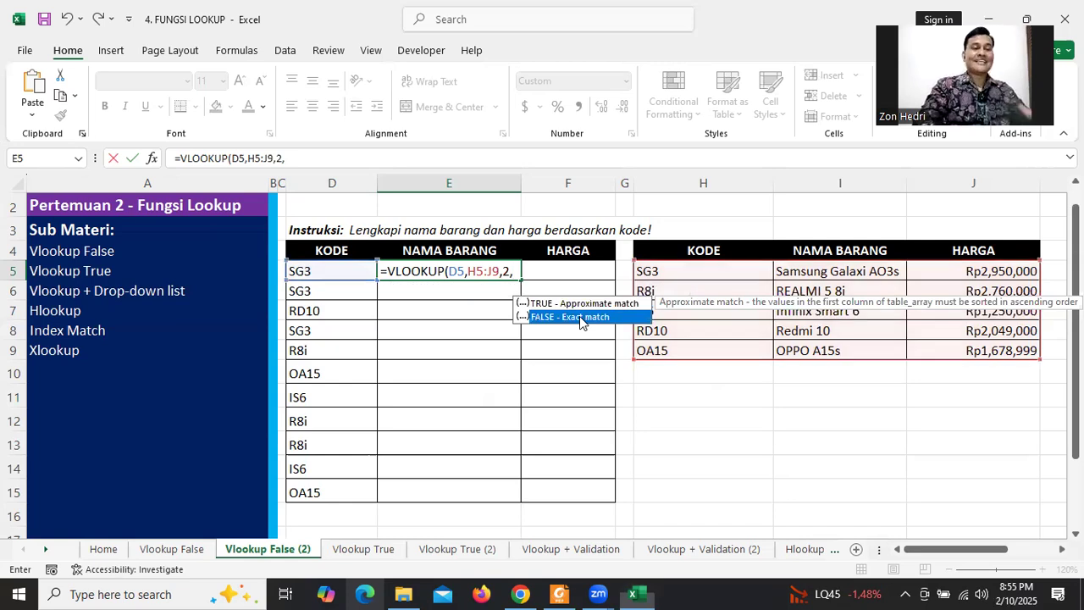
left_click(580, 318)
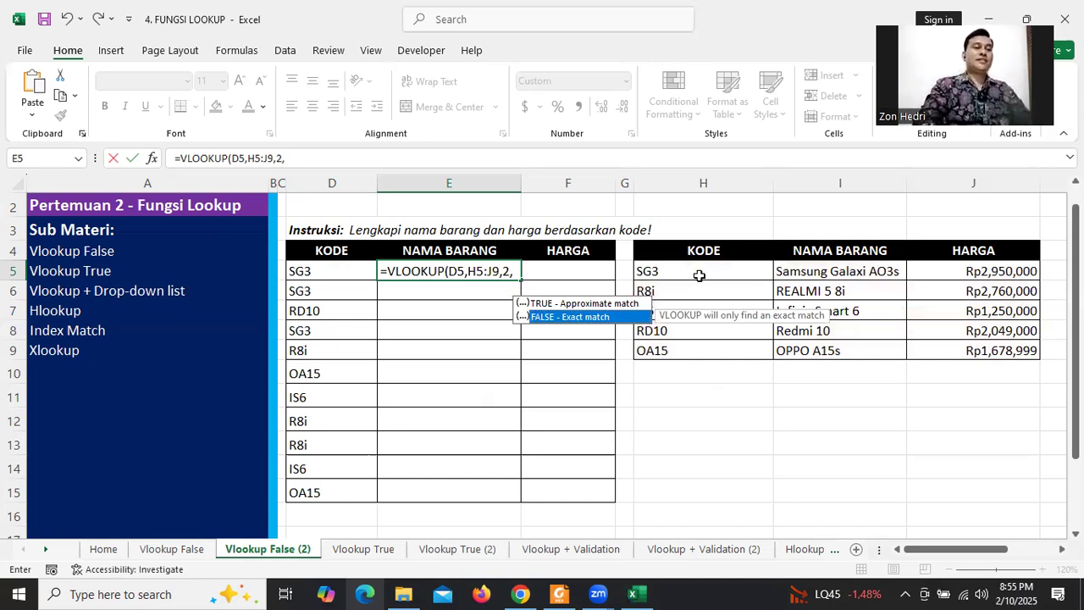
double_click(587, 318)
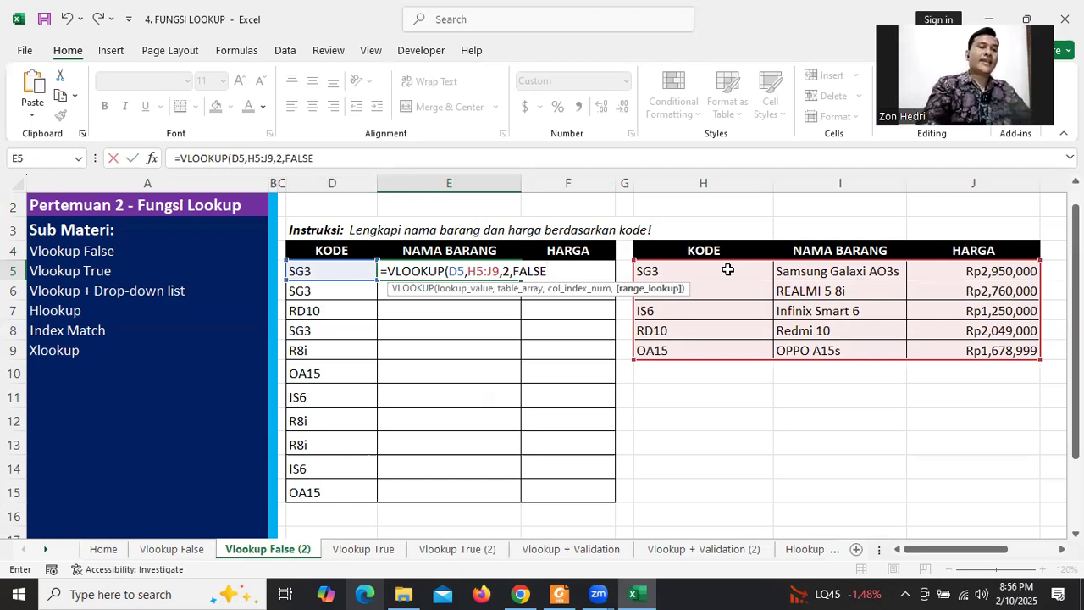
type(")")
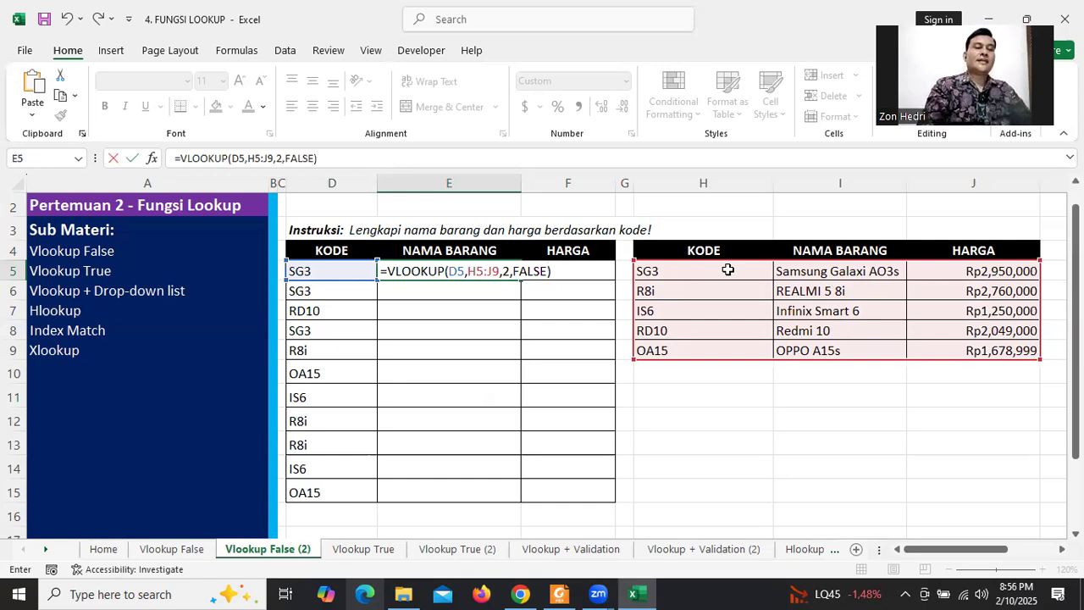
key("Return")
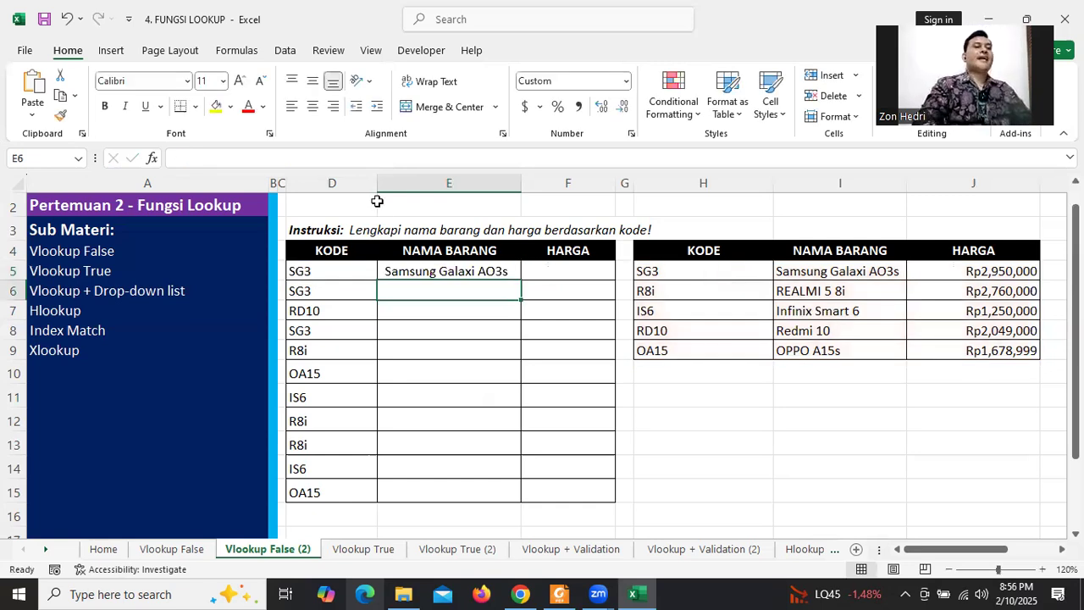
- Check the E5 result against its code and the matching item name in the reference table, and review its formula
left_click(332, 271)
left_click(433, 271)
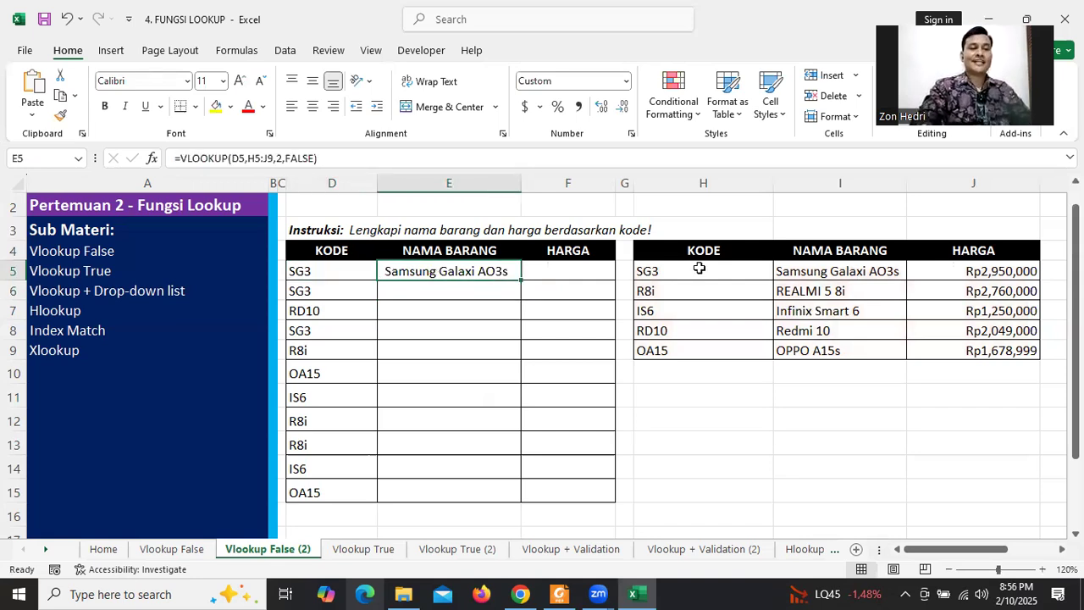
left_click(809, 268)
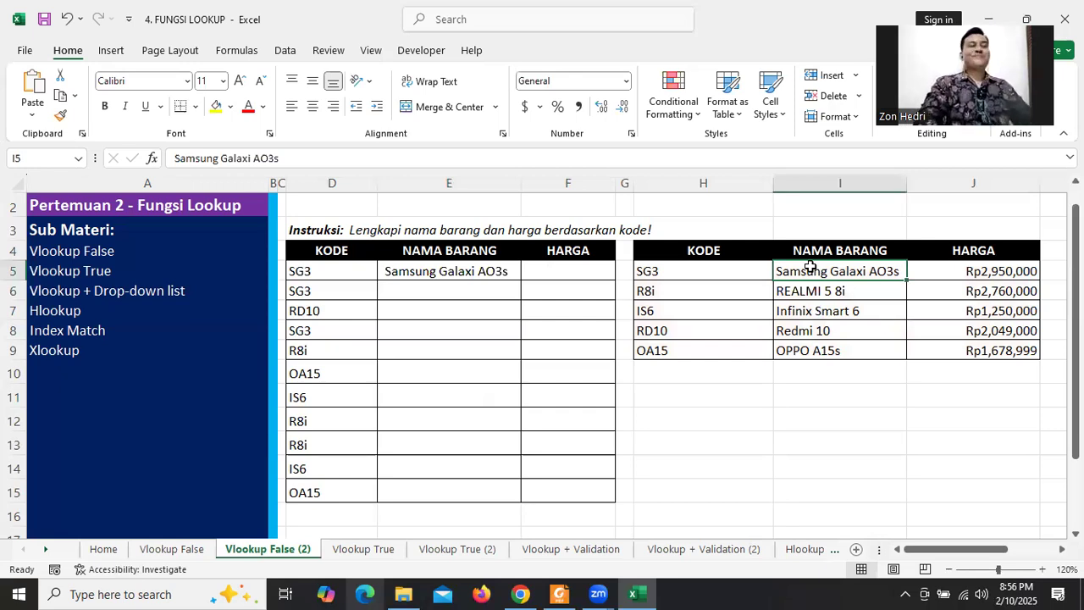
left_click(452, 271)
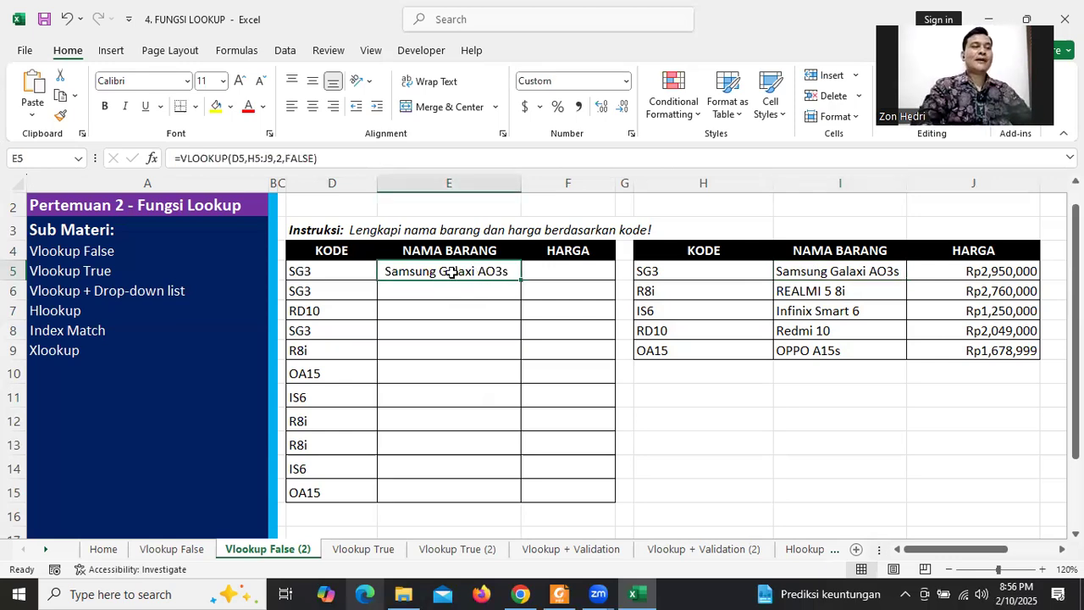
double_click(515, 271)
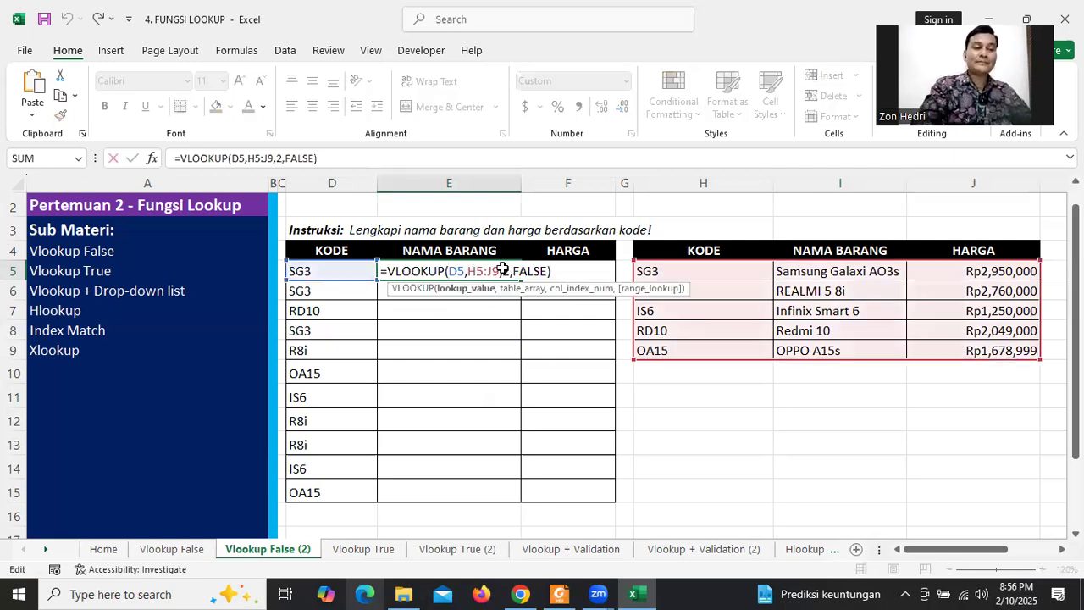
key("Return")
- Fill the E5 formula down through E15 and inspect the table range in E6's formula
left_click(500, 269)
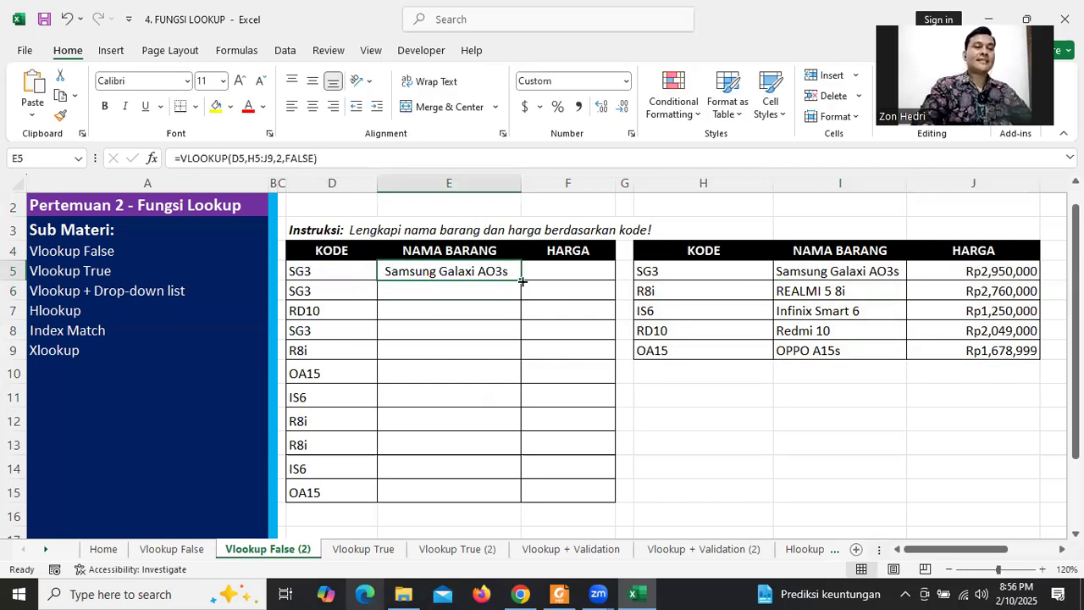
double_click(520, 280)
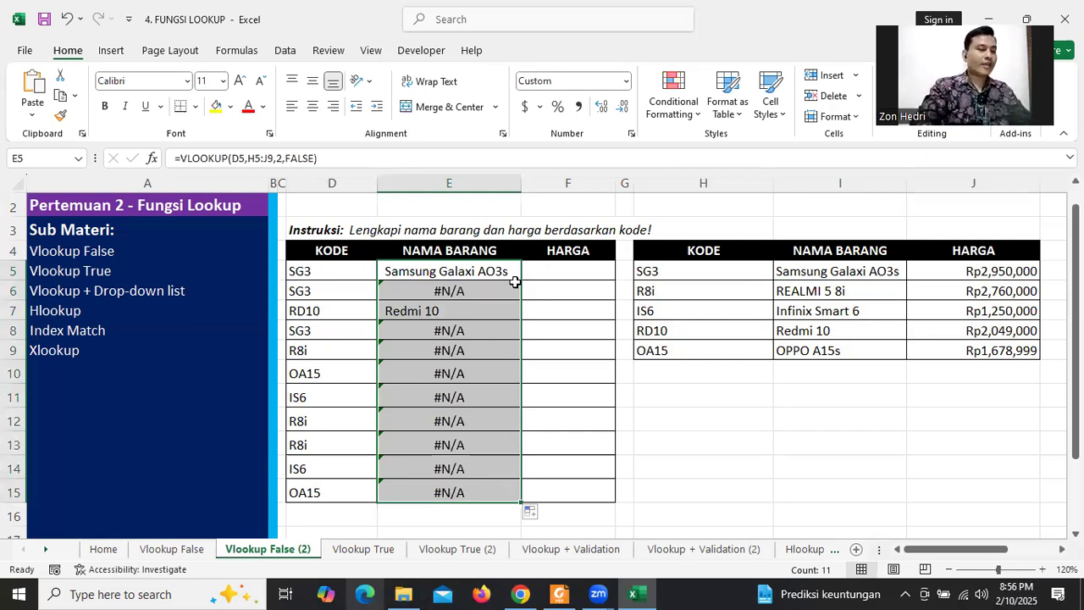
left_click(466, 288)
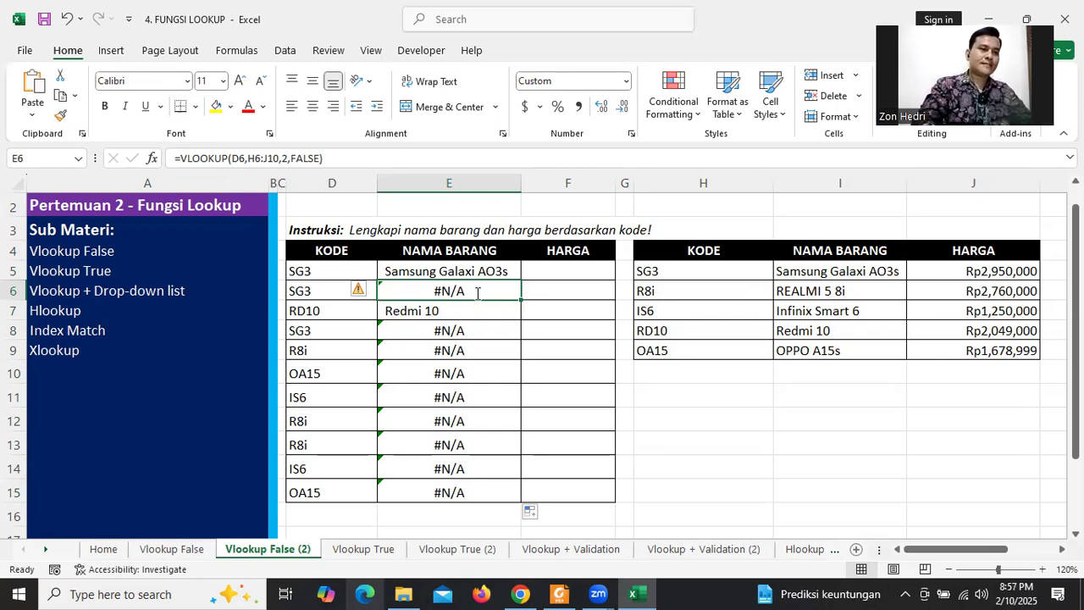
double_click(476, 292)
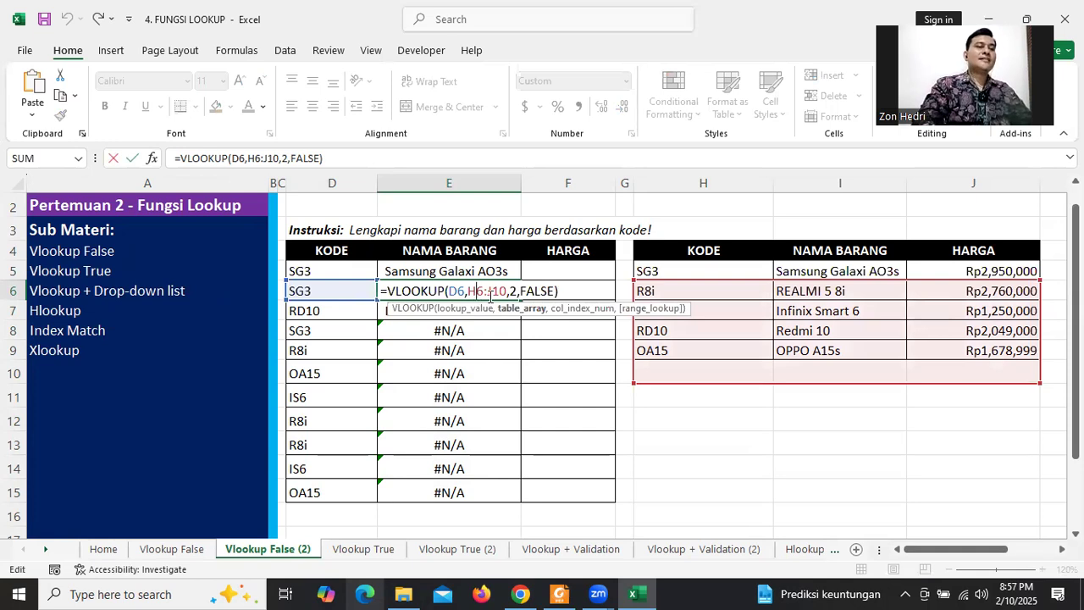
left_click_drag(471, 291, 506, 293)
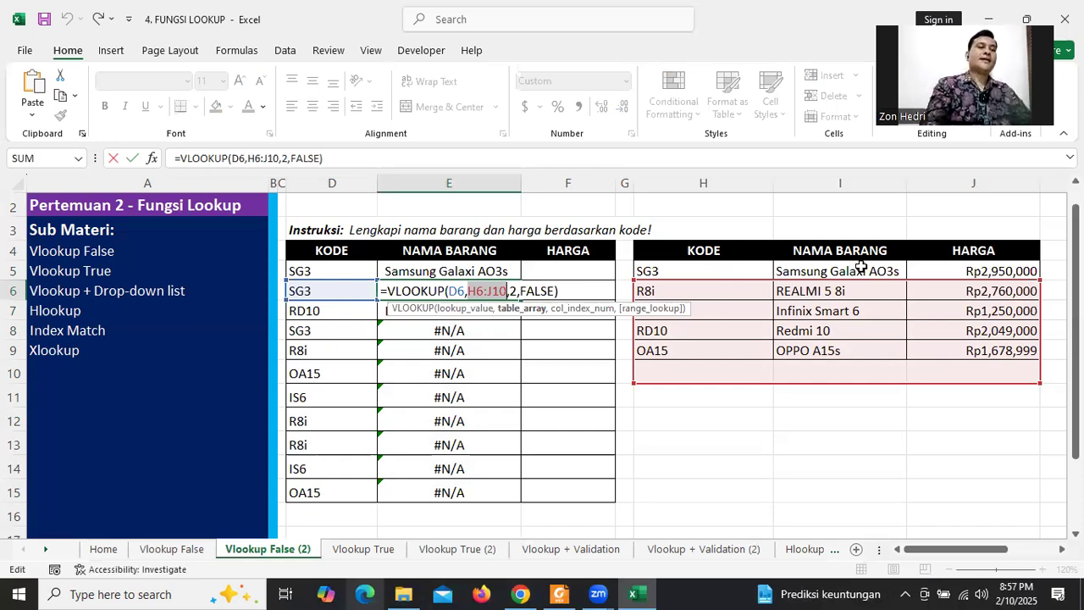
key("Return")
- Clear the copied formulas from E6:E15
left_click(409, 290)
left_click(418, 494, "shift")
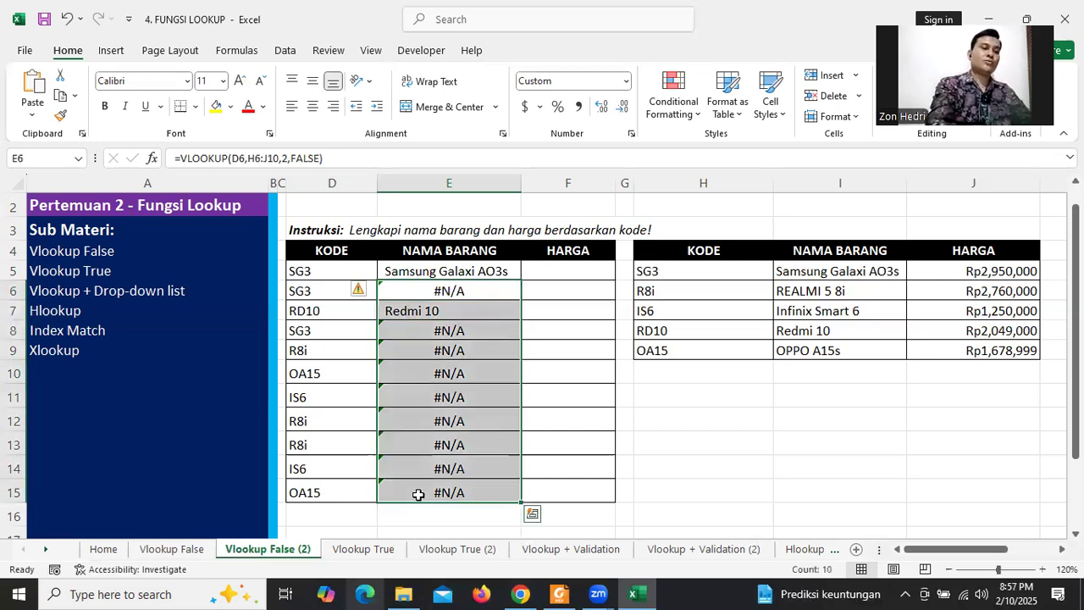
key("Delete")
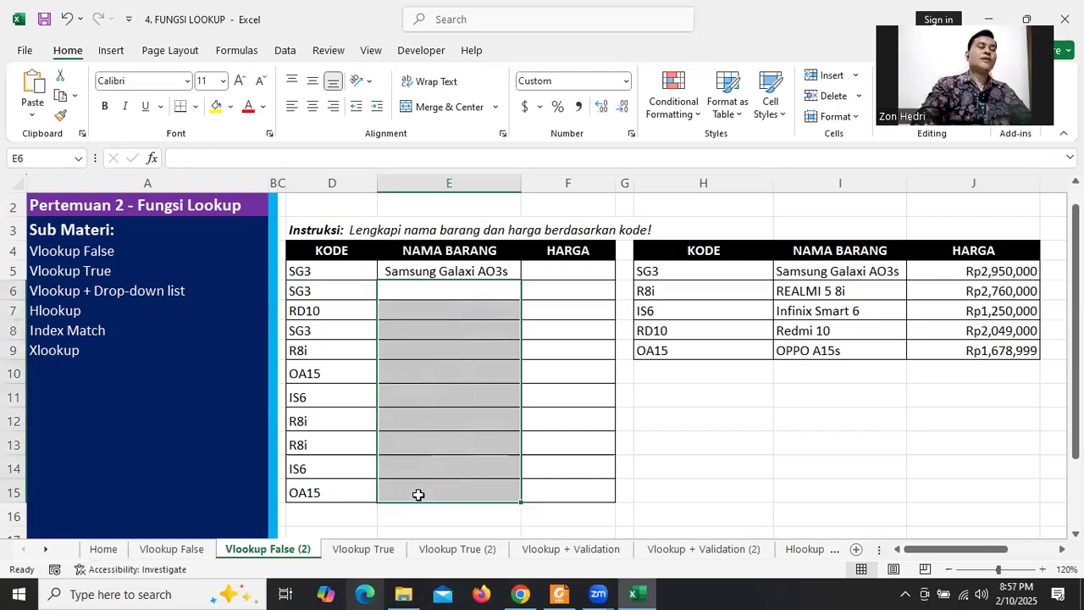
- Make the table array in E5's VLOOKUP absolute as $H$5:$J$9, keeping the lookup value D5 relative
double_click(448, 271)
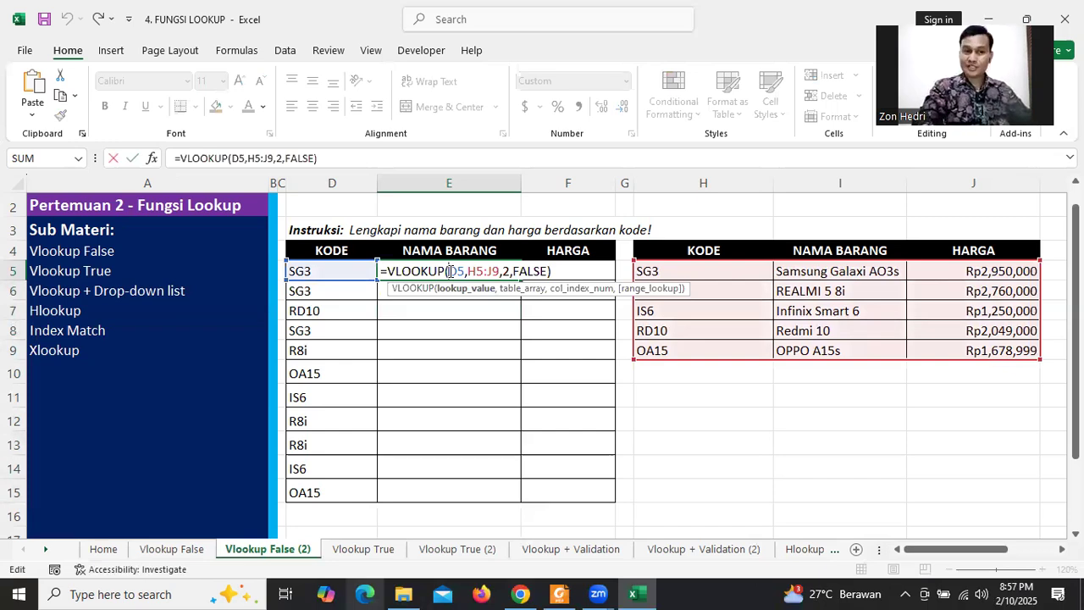
left_click_drag(467, 271, 497, 271)
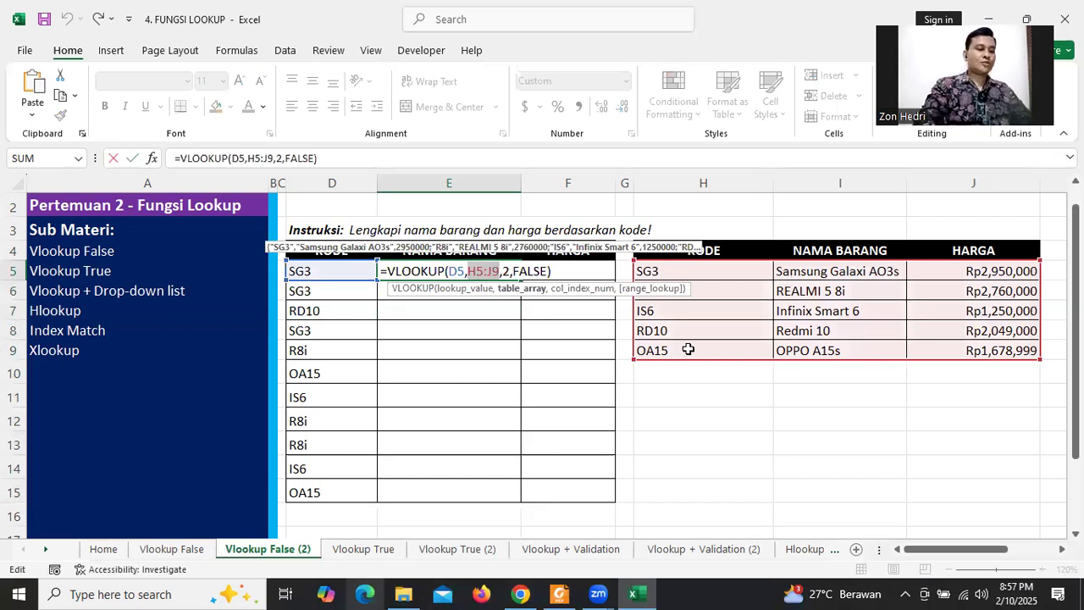
key("F4")
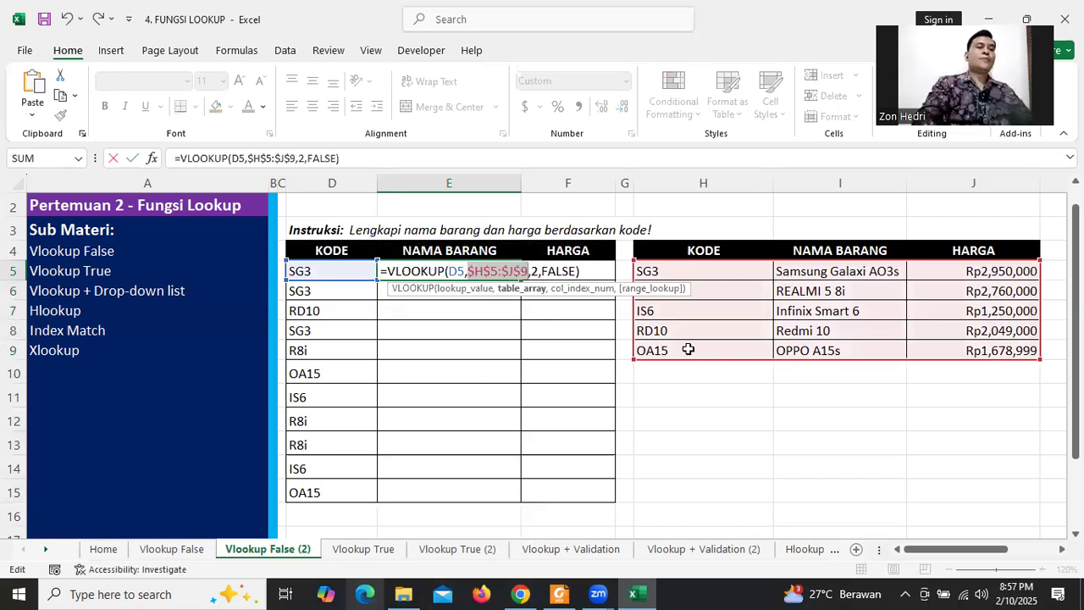
left_click_drag(448, 270, 464, 269)
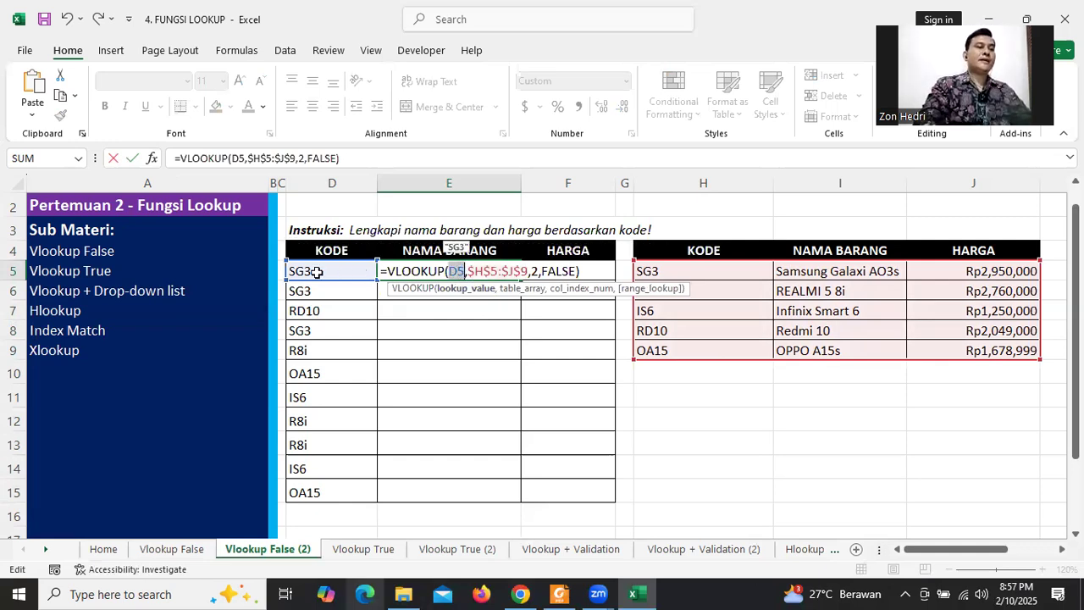
key("Return")
- Fill the E5 formula down to E6 and check its lookup value reference
left_click(409, 273)
left_click_drag(522, 275, 468, 292)
double_click(467, 291)
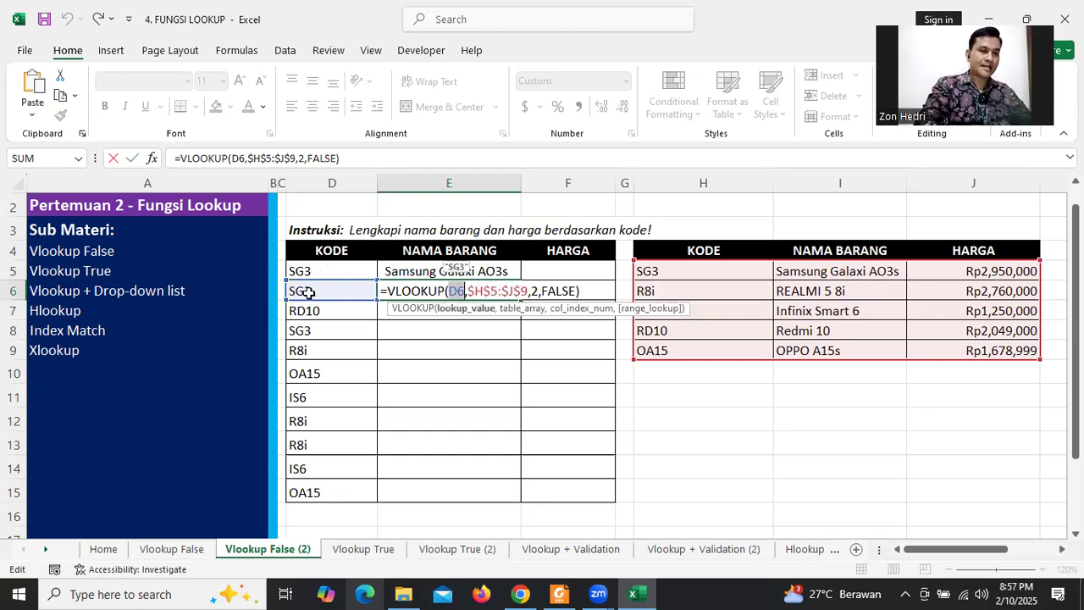
key("Return")
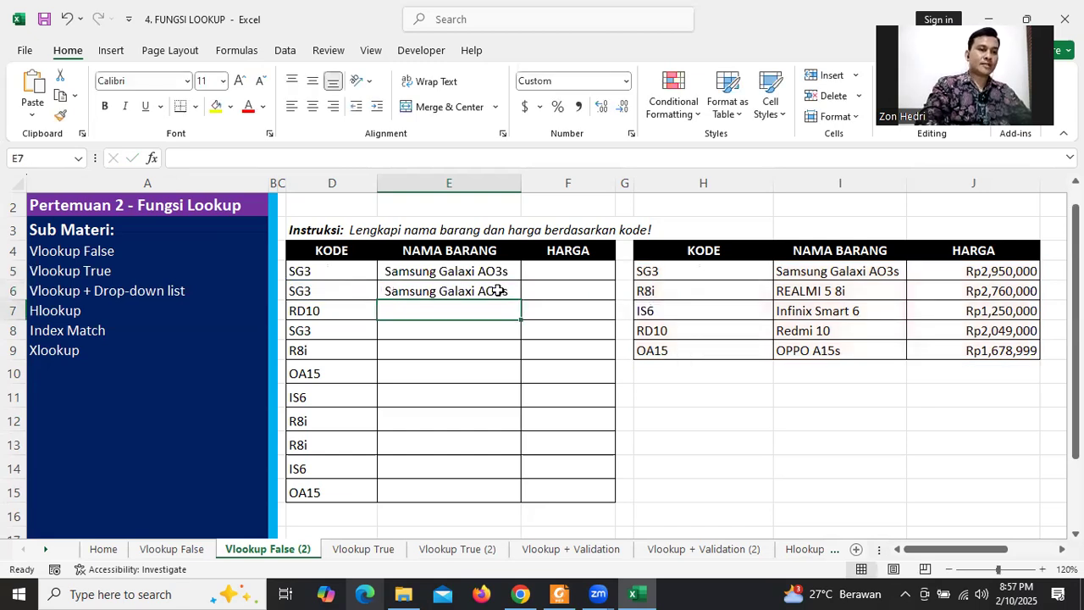
- Extend the formula from E6 to E7 and check that its lookup value points to the code in that row
left_click(512, 296)
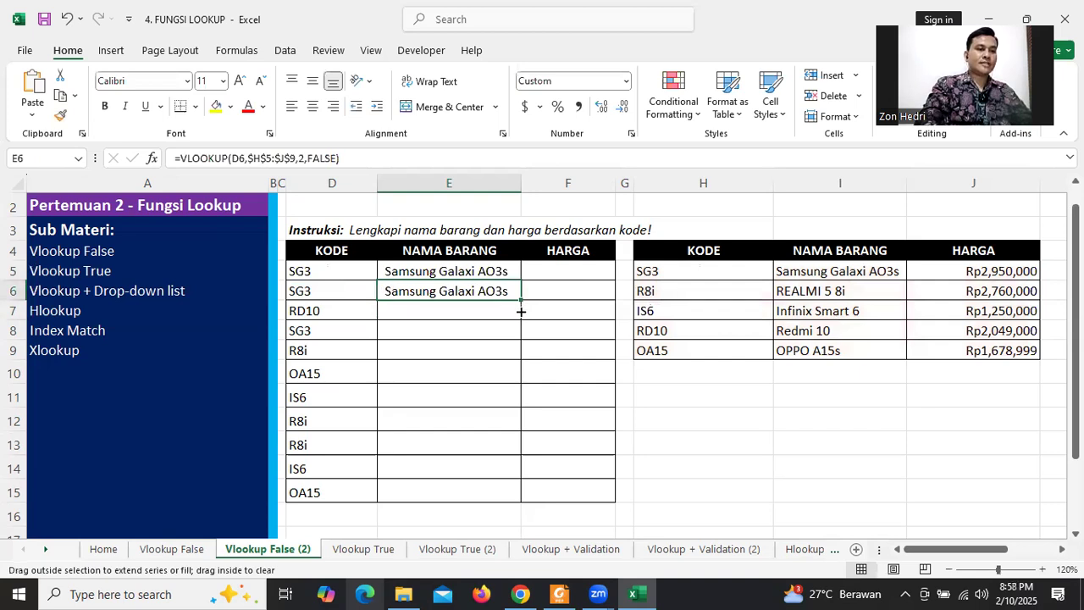
left_click_drag(521, 302, 518, 321)
double_click(460, 311)
left_click_drag(447, 311, 464, 312)
left_click(312, 315)
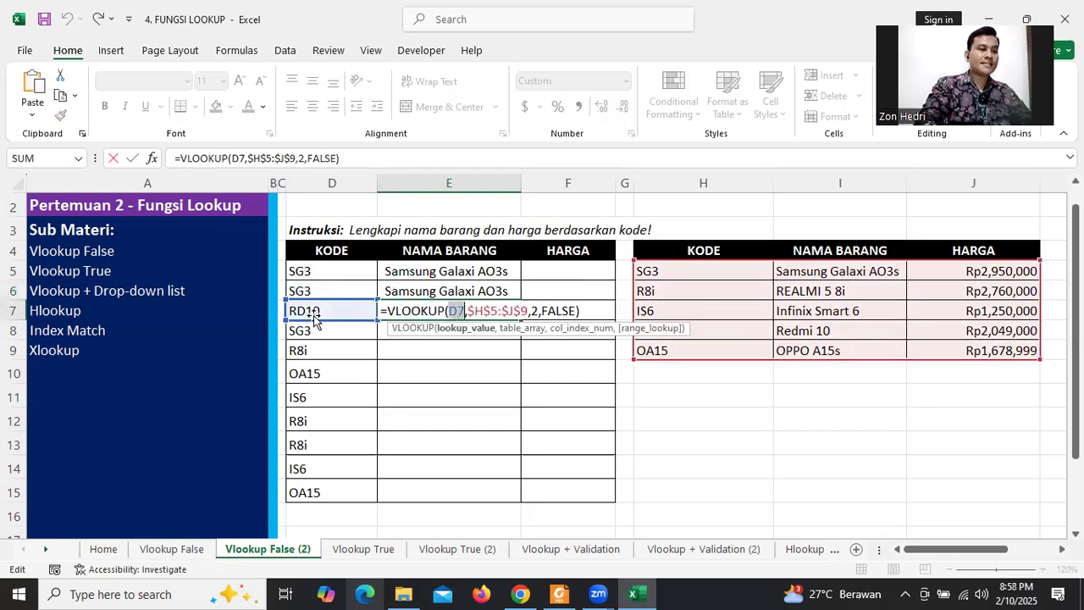
key("Return")
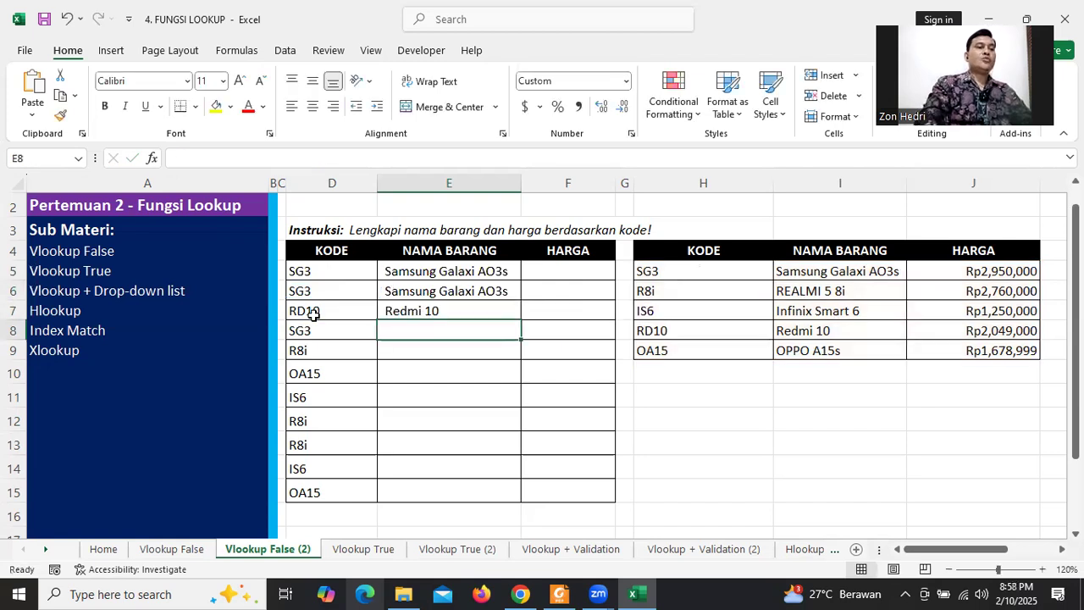
- Make the lookup value in E5's VLOOKUP absolute as $D$5 and fill the formula down to E15
left_click(415, 311)
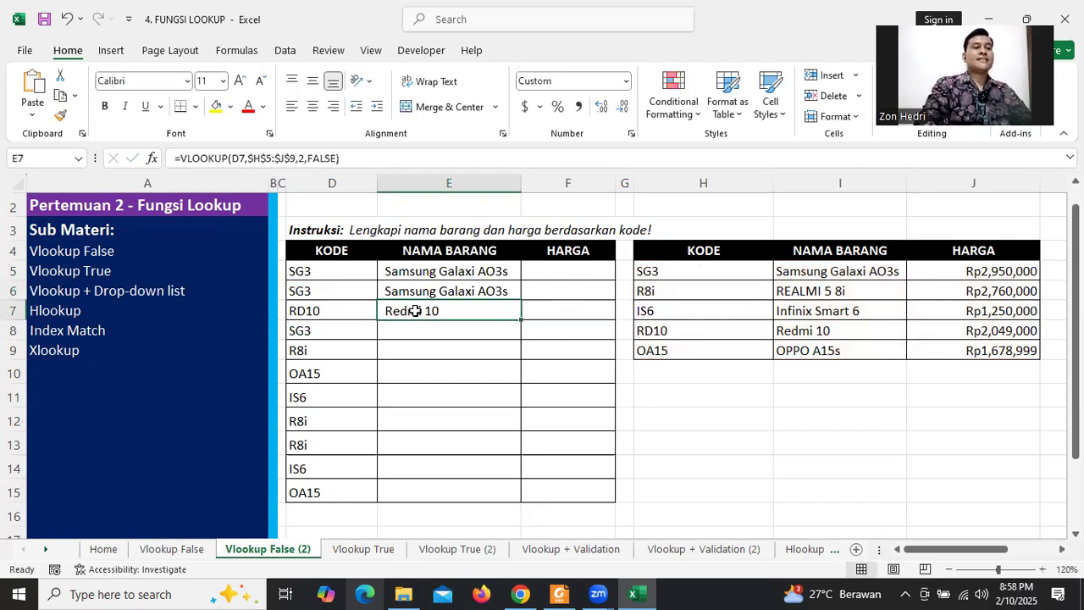
left_click(407, 290)
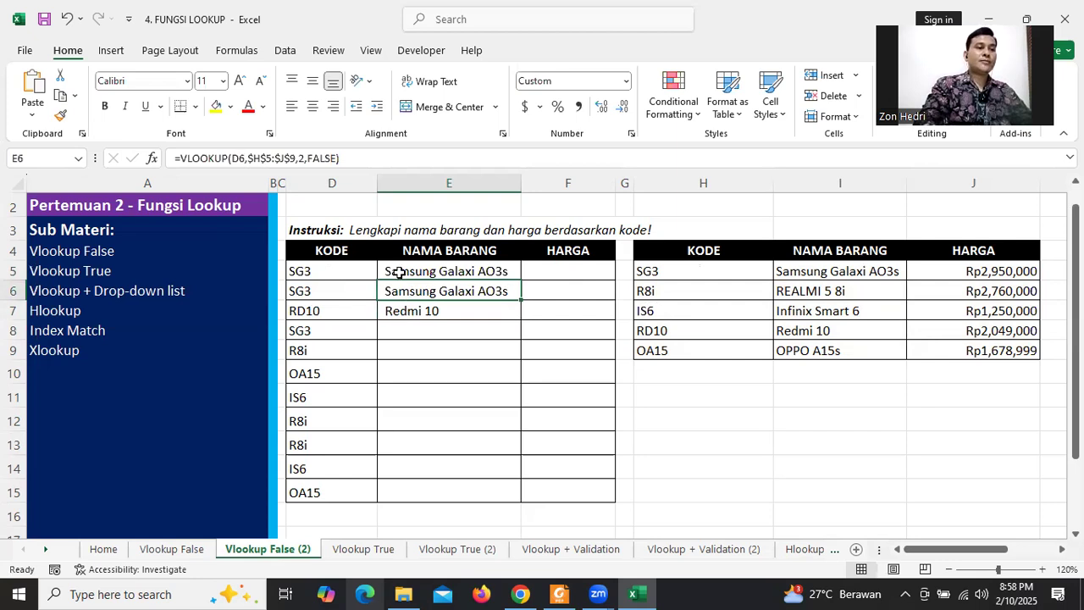
double_click(398, 272)
double_click(457, 271)
key("F4")
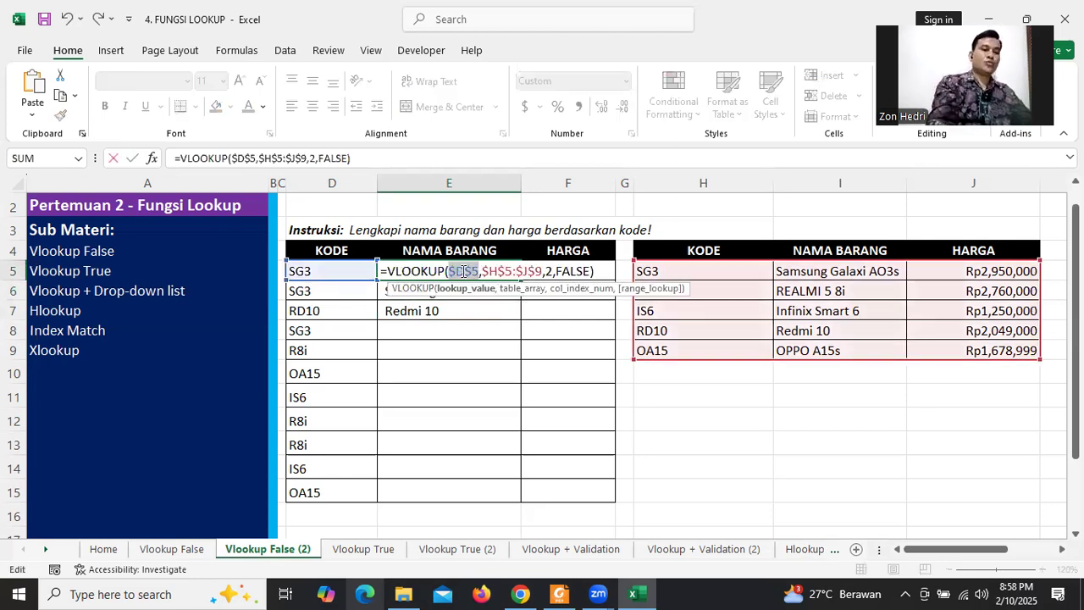
key("ctrl+Return")
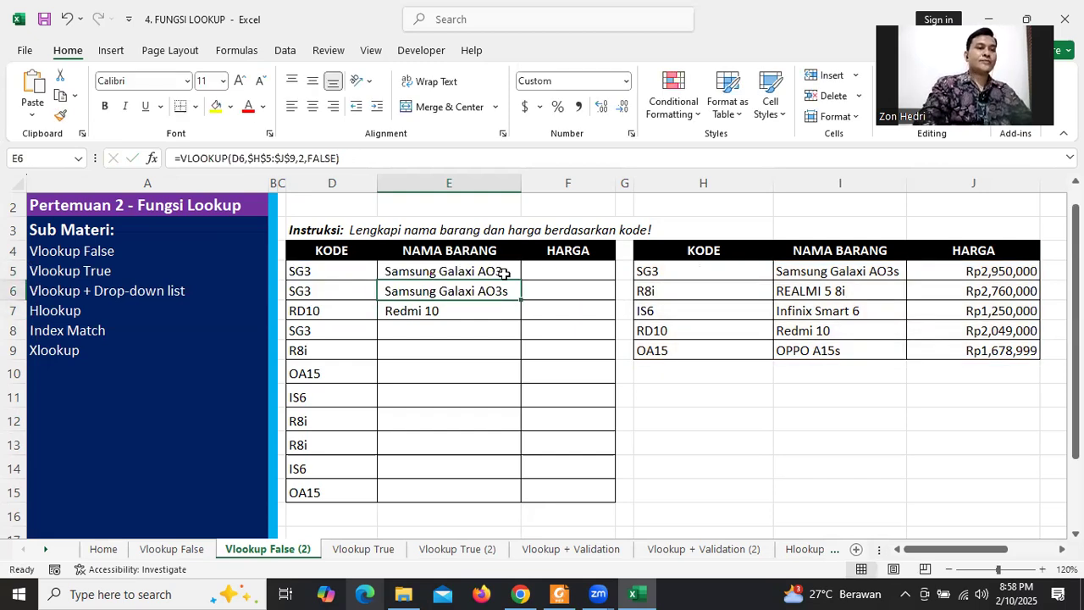
left_click_drag(517, 278, 517, 319)
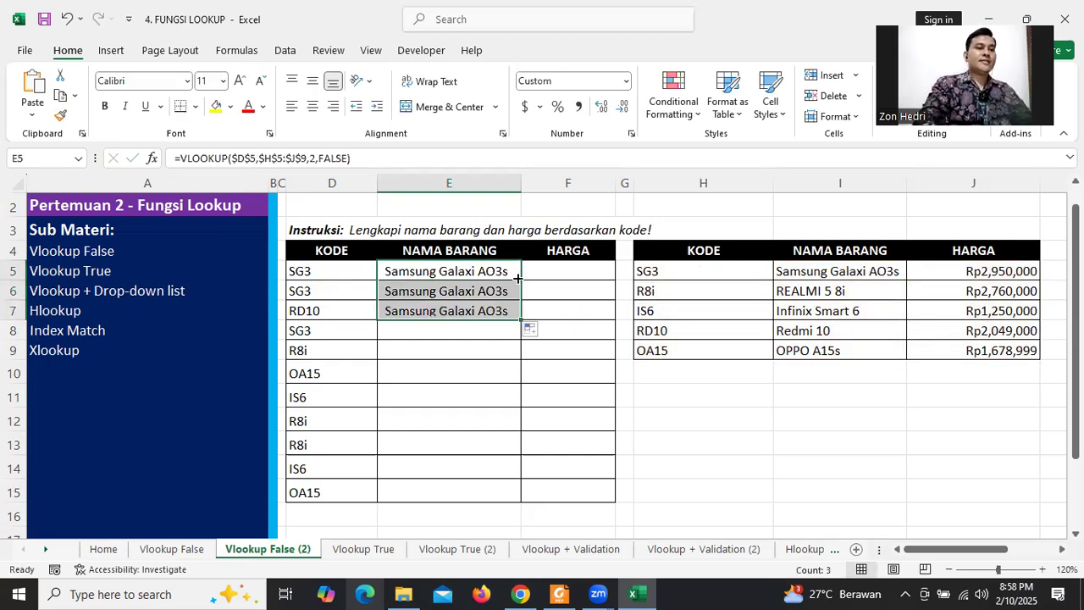
double_click(520, 320)
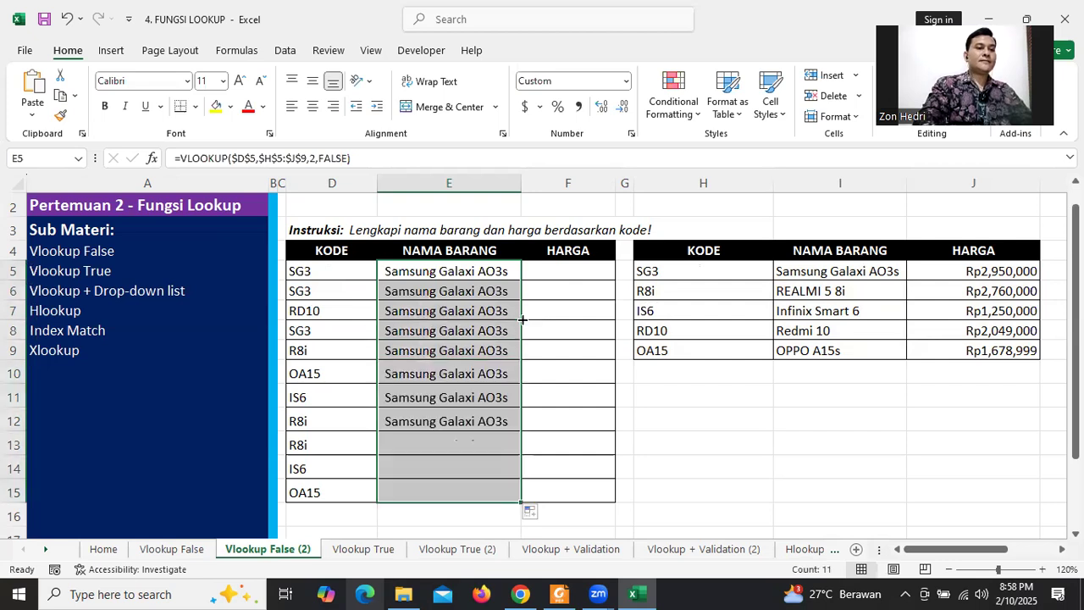
- Change the lookup value in E5's VLOOKUP back to relative D5 and fill the formula down to E15
left_click(428, 277)
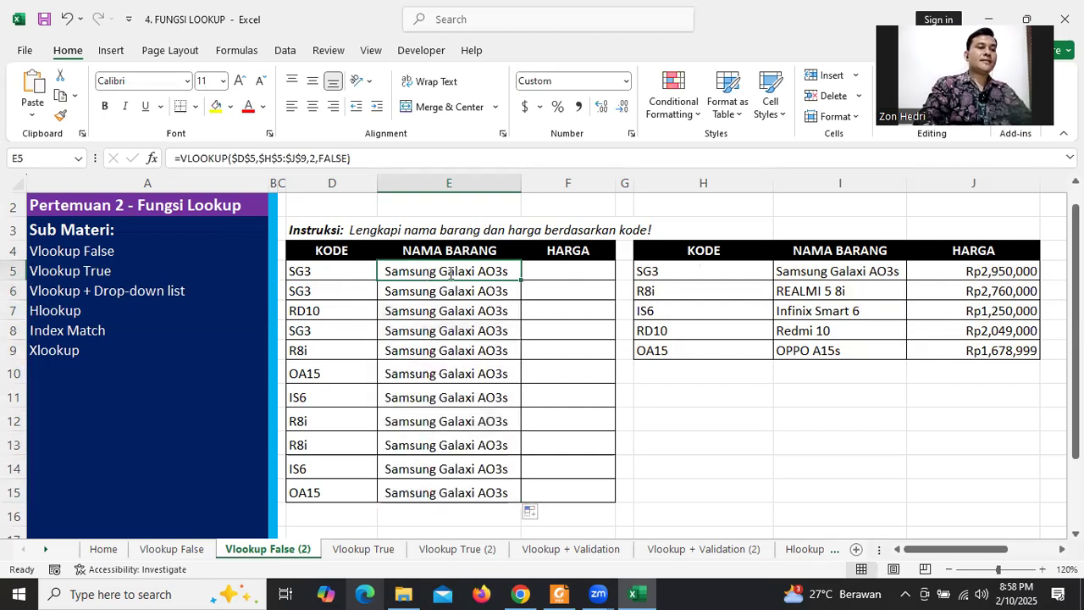
double_click(476, 271)
double_click(475, 271)
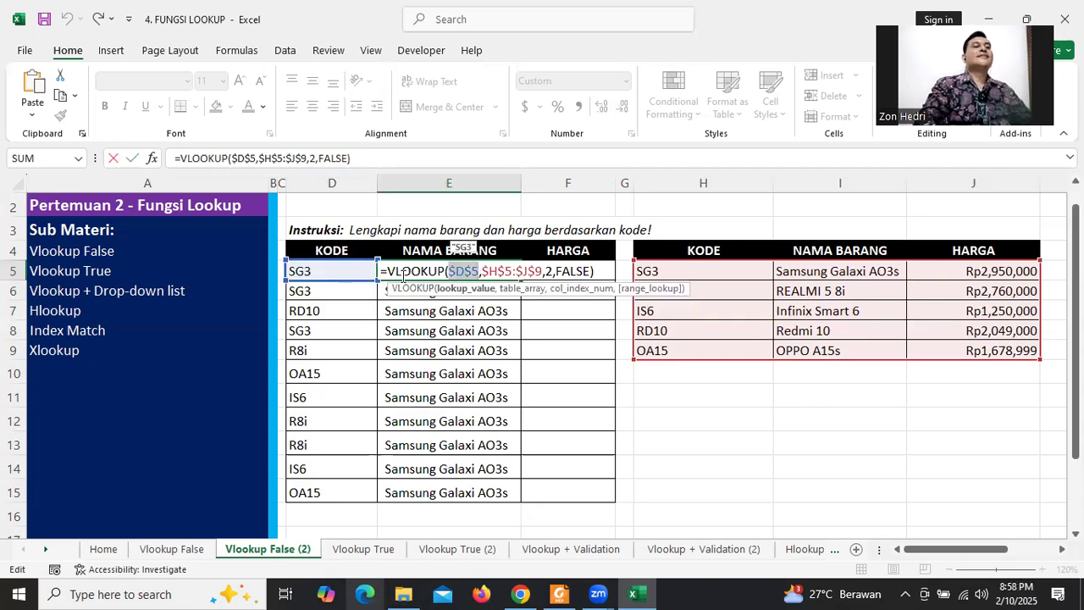
left_click(457, 275)
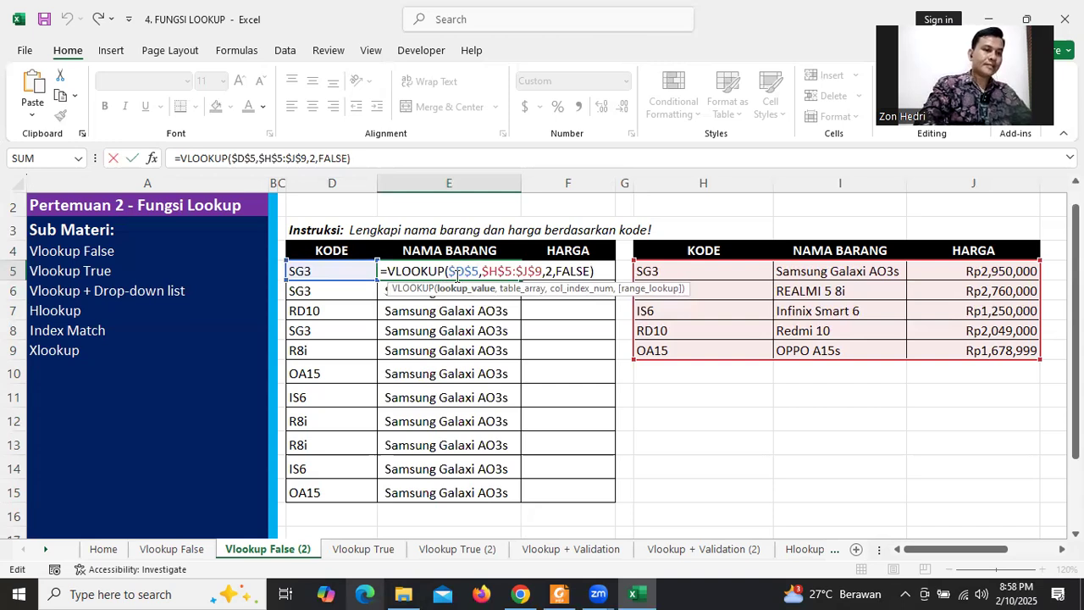
key("BackSpace")
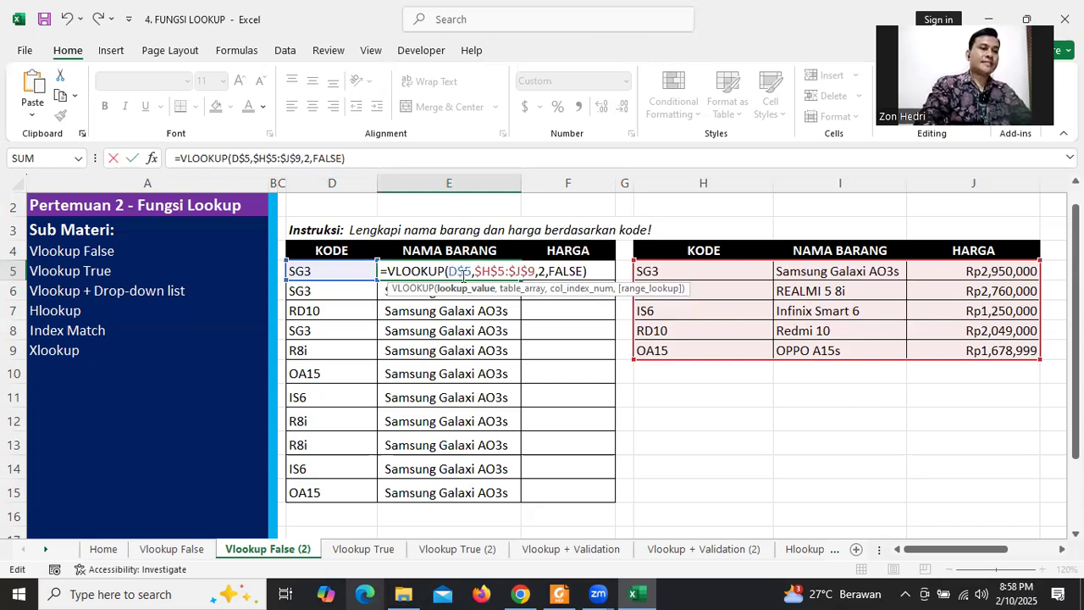
left_click(464, 275)
key("BackSpace")
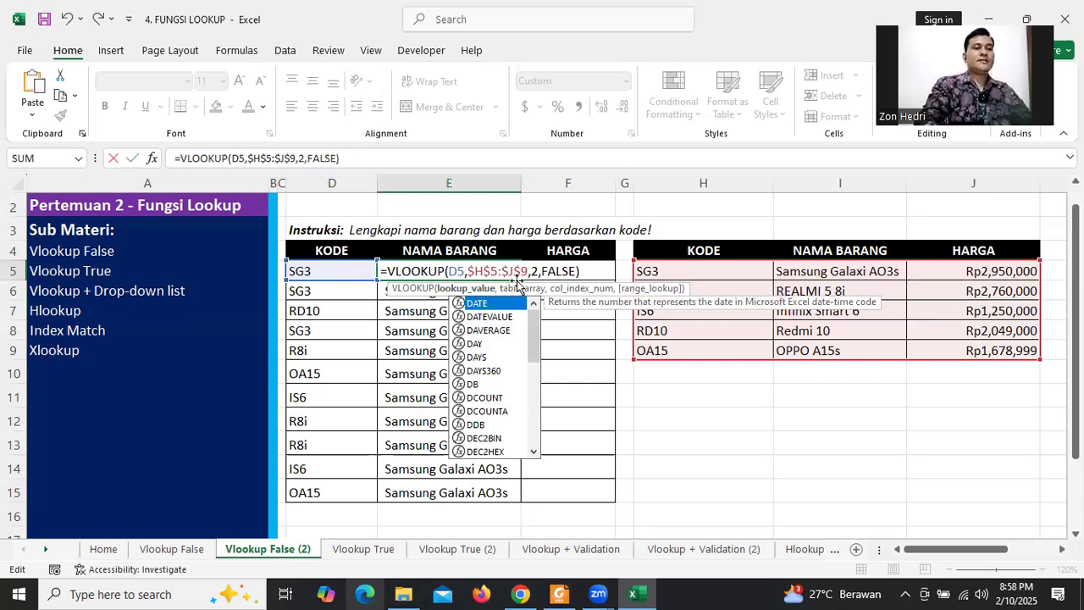
key("ctrl+Return")
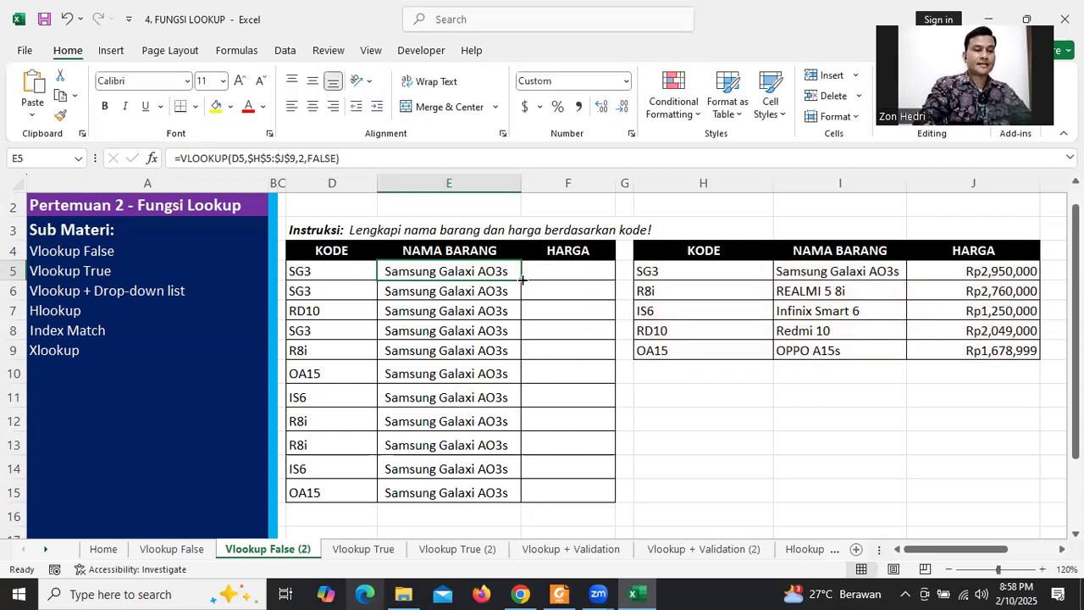
double_click(523, 280)
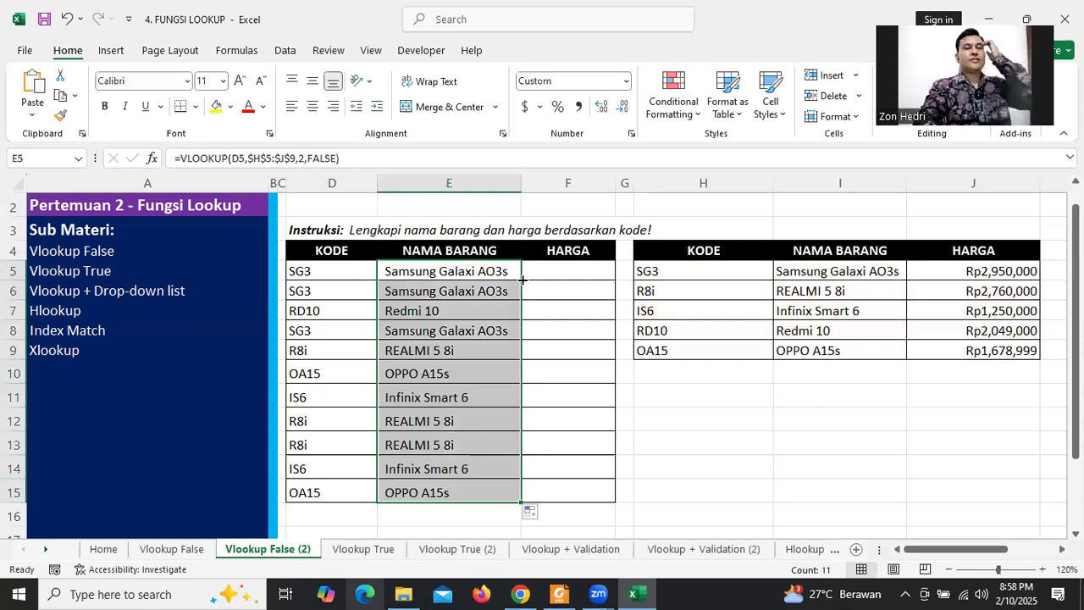
double_click(445, 287)
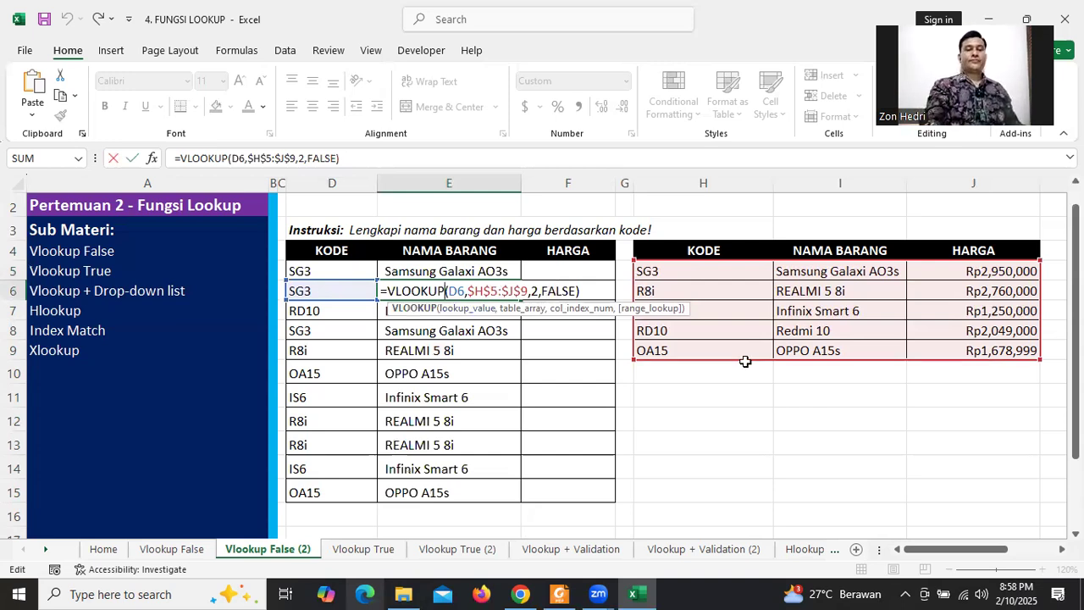
key("Return")
left_click(558, 272)
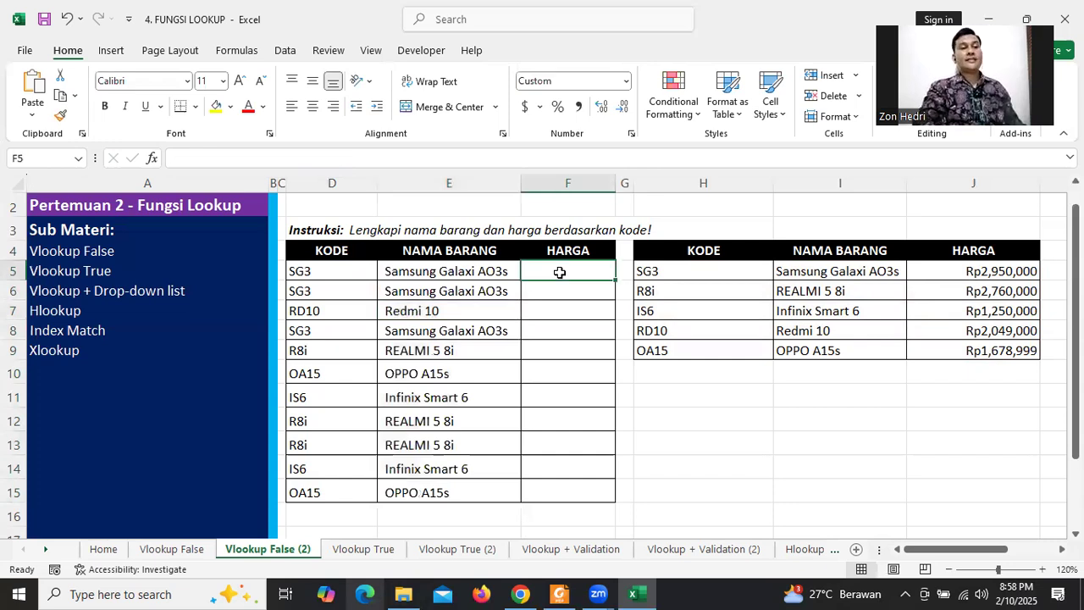
left_click(421, 270)
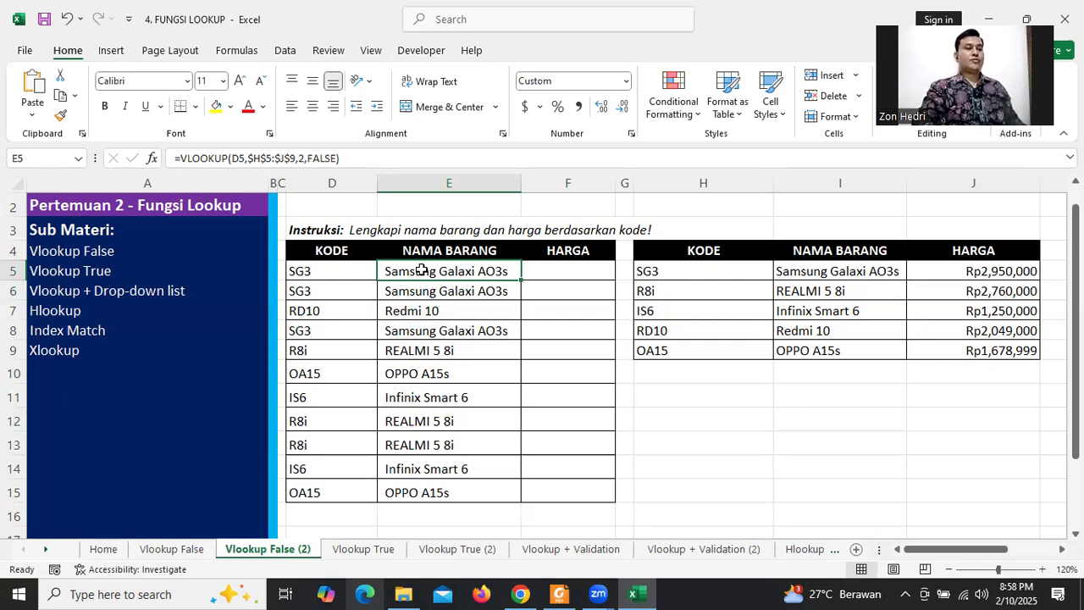
left_click(537, 273)
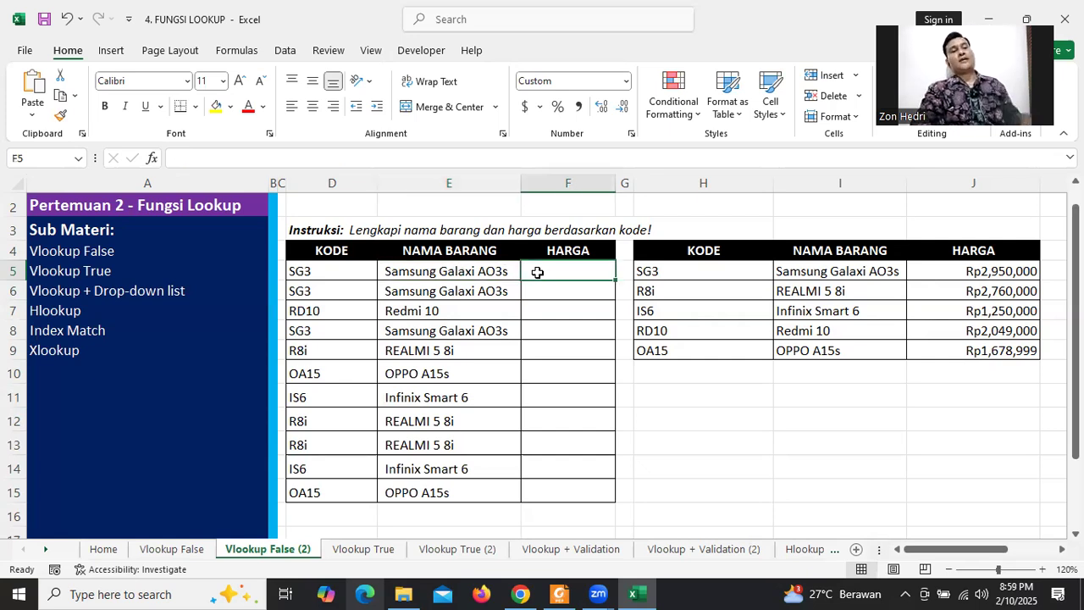
type("=VL")
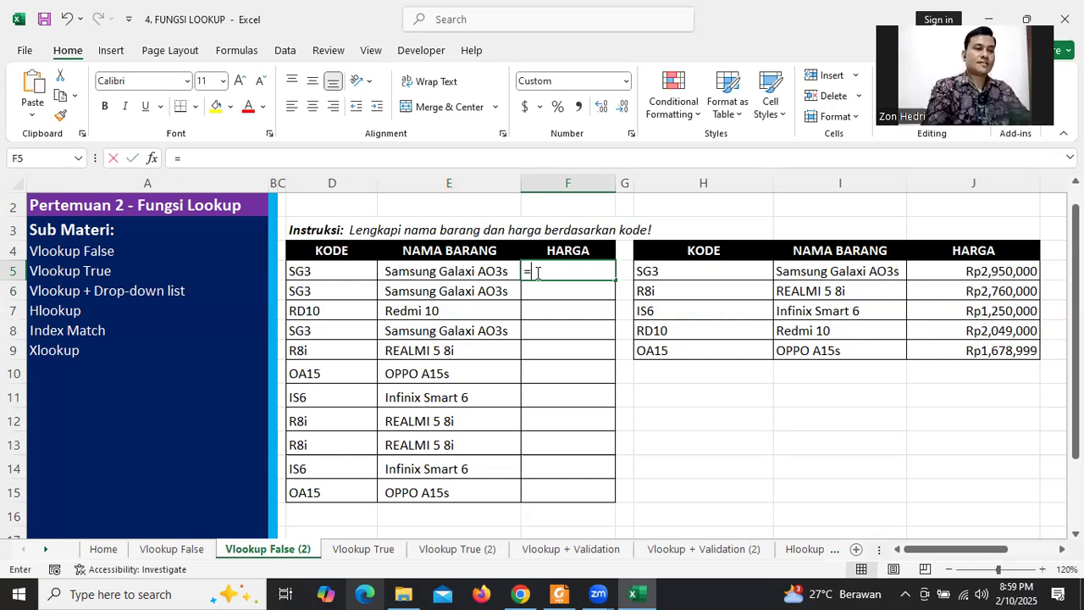
key("BackSpace")
key("Escape")
key("Escape")
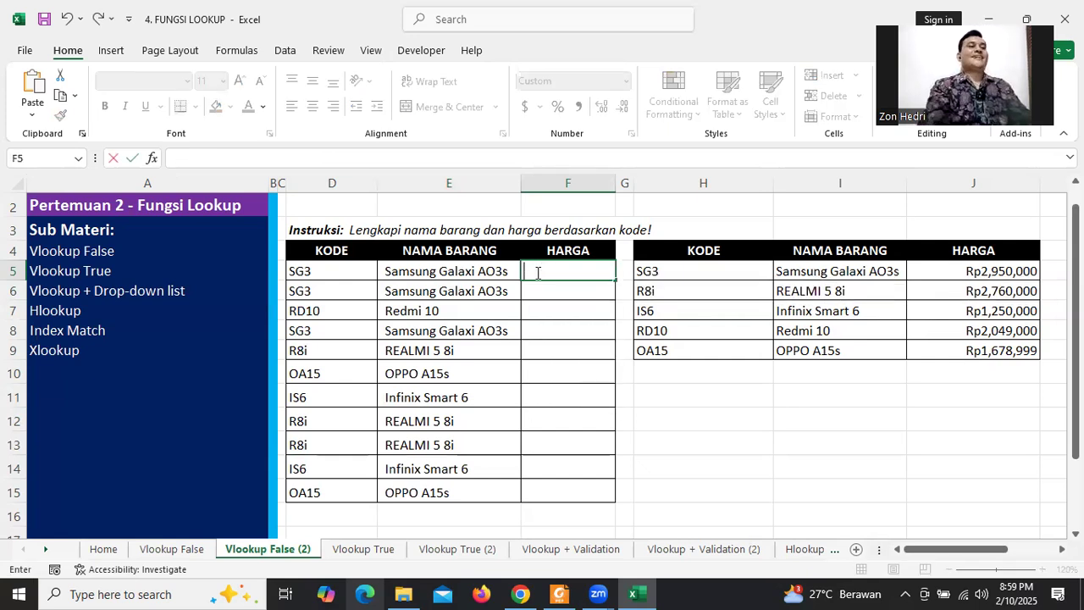
left_click(770, 404)
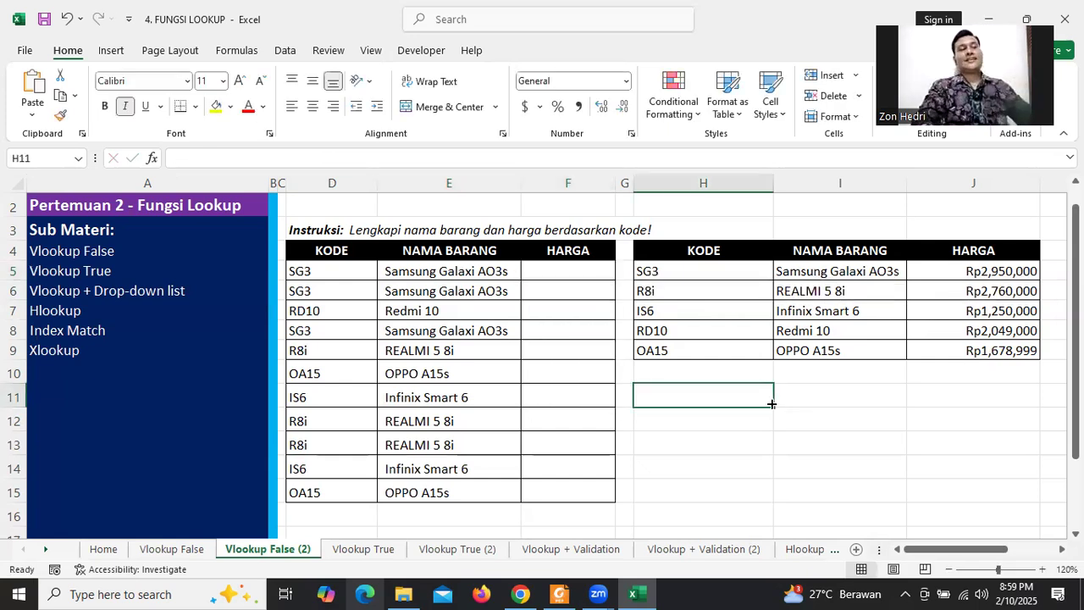
left_click(423, 271)
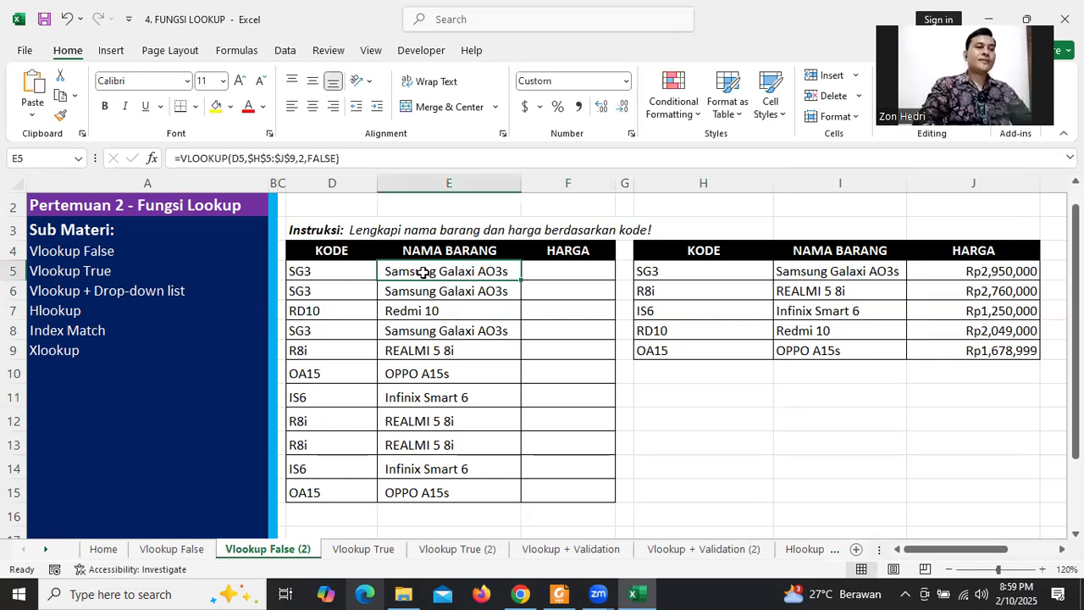
- Begin a VLOOKUP formula in F5 with the code range D5:D15 as lookup value and H5:J9 as table array
left_click(569, 268)
type("=VLOOKUP")
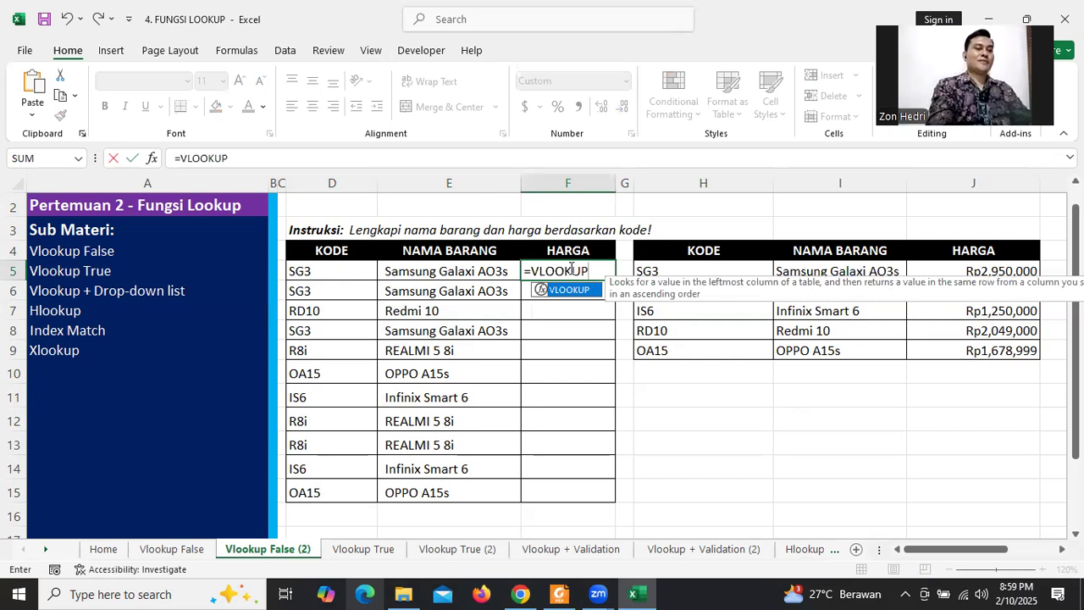
type("(")
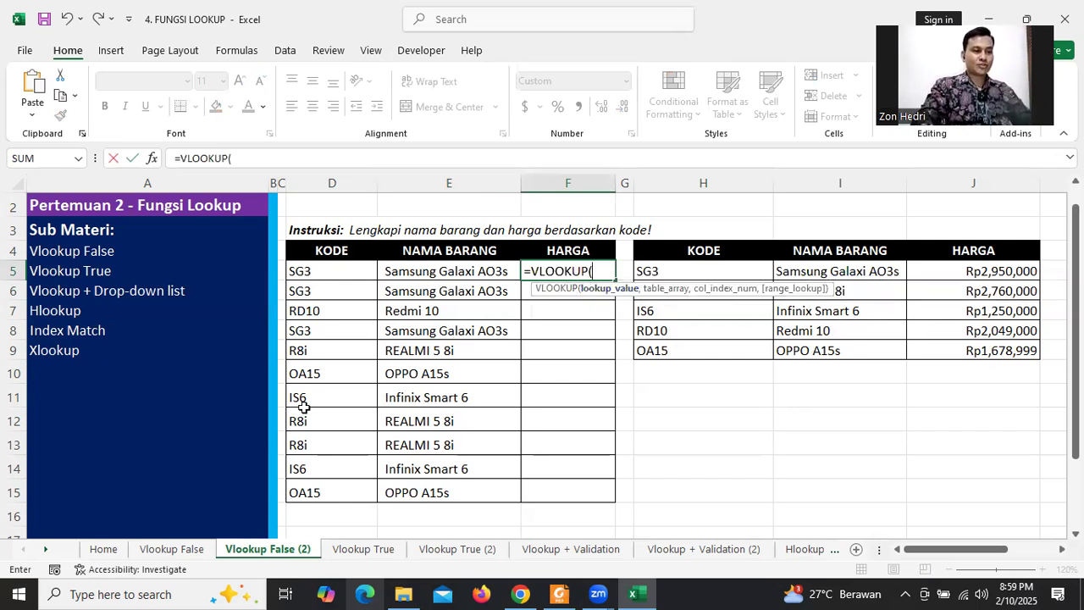
left_click_drag(304, 271, 303, 490)
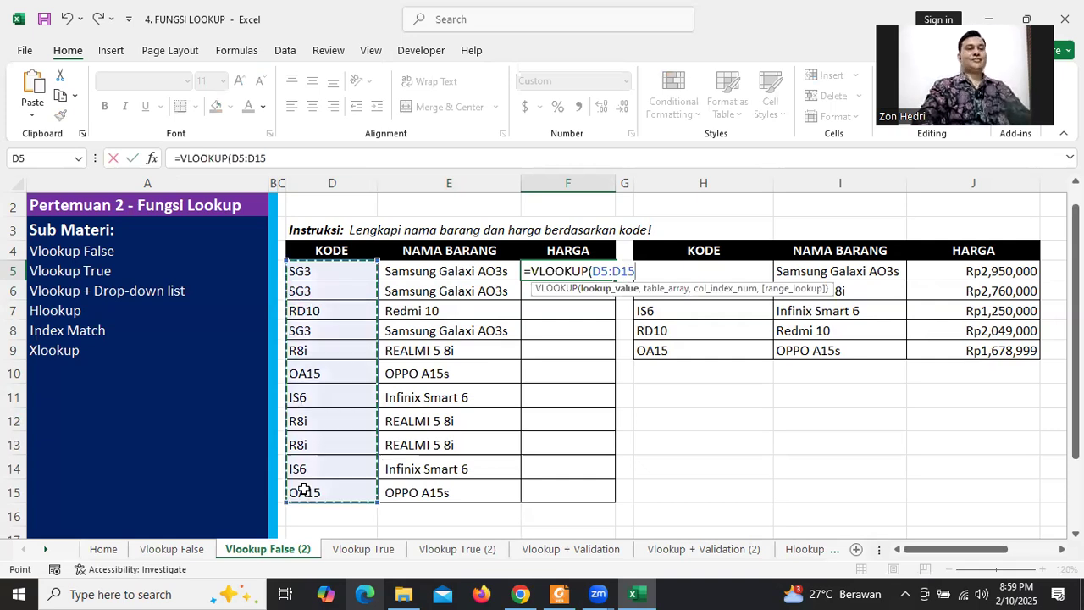
type(",")
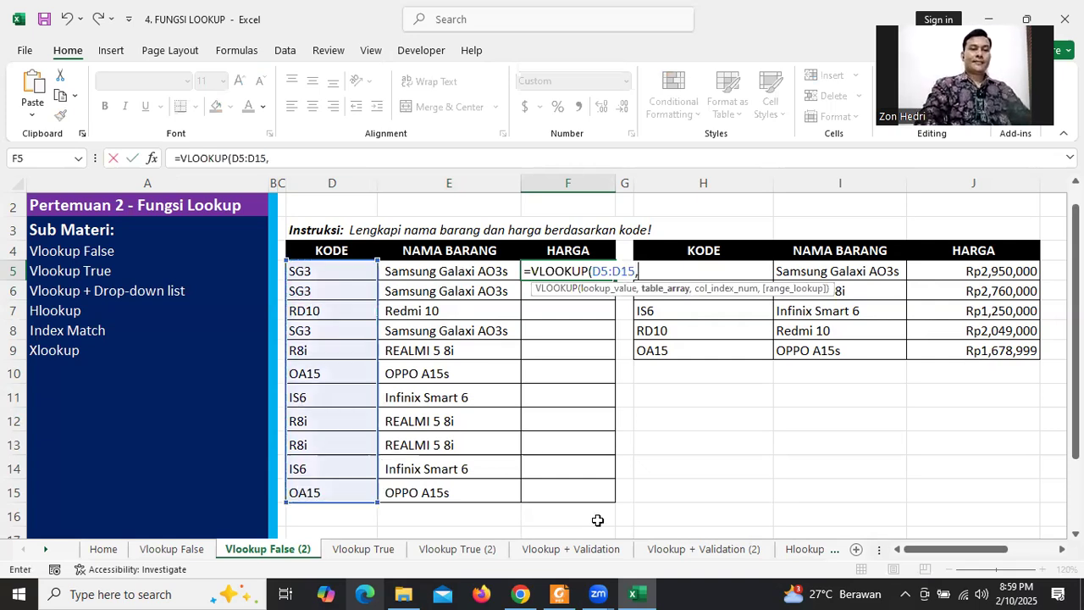
left_click_drag(973, 350, 688, 272)
left_click_drag(593, 271, 634, 271)
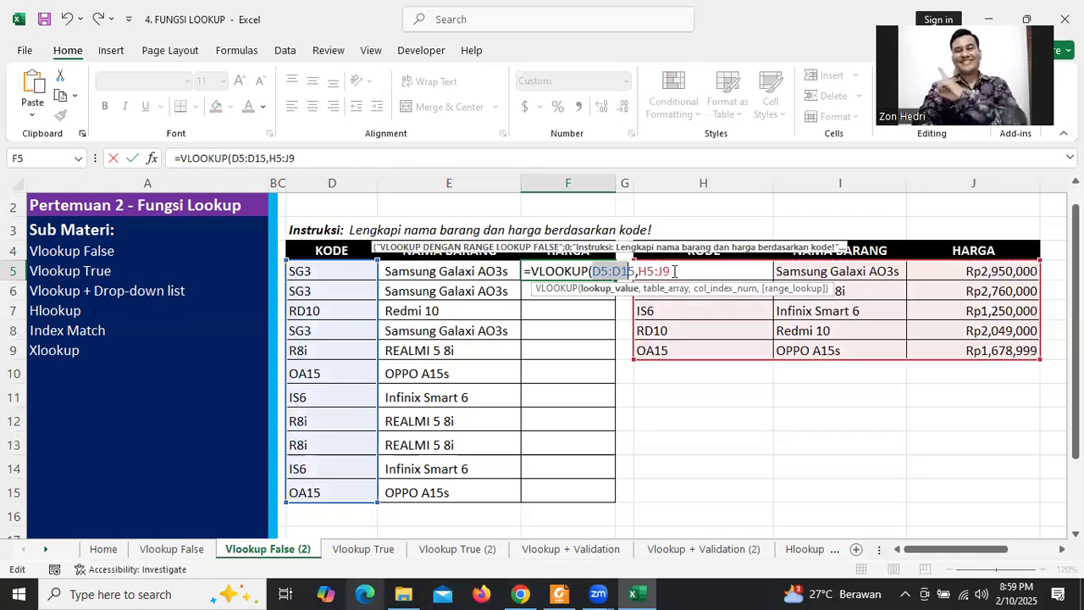
left_click(674, 271)
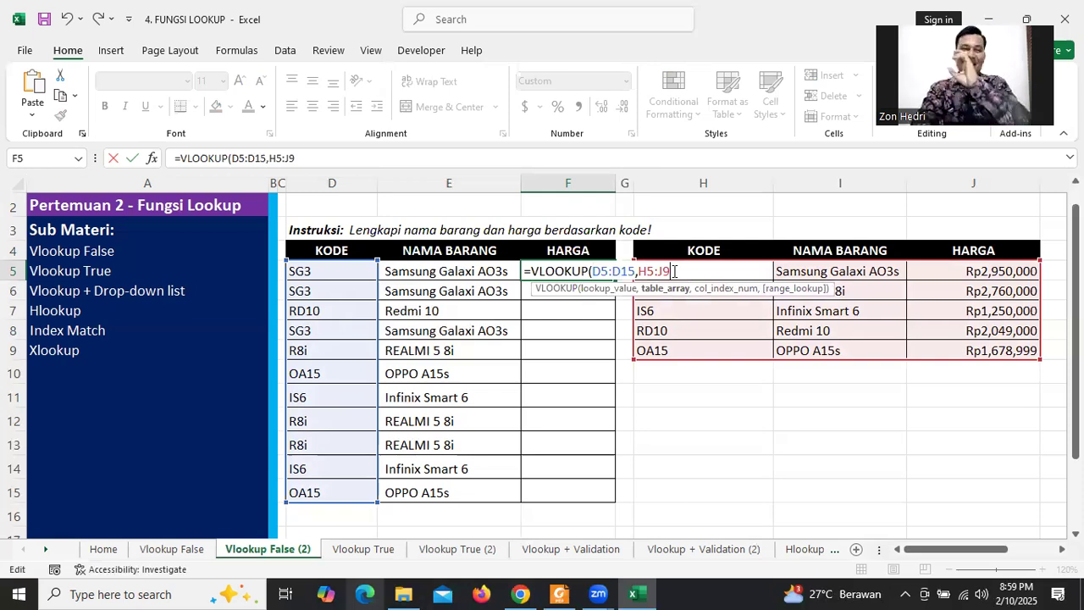
- Complete F5's VLOOKUP with column index 3 and range lookup 0, and enter the formula
type(",")
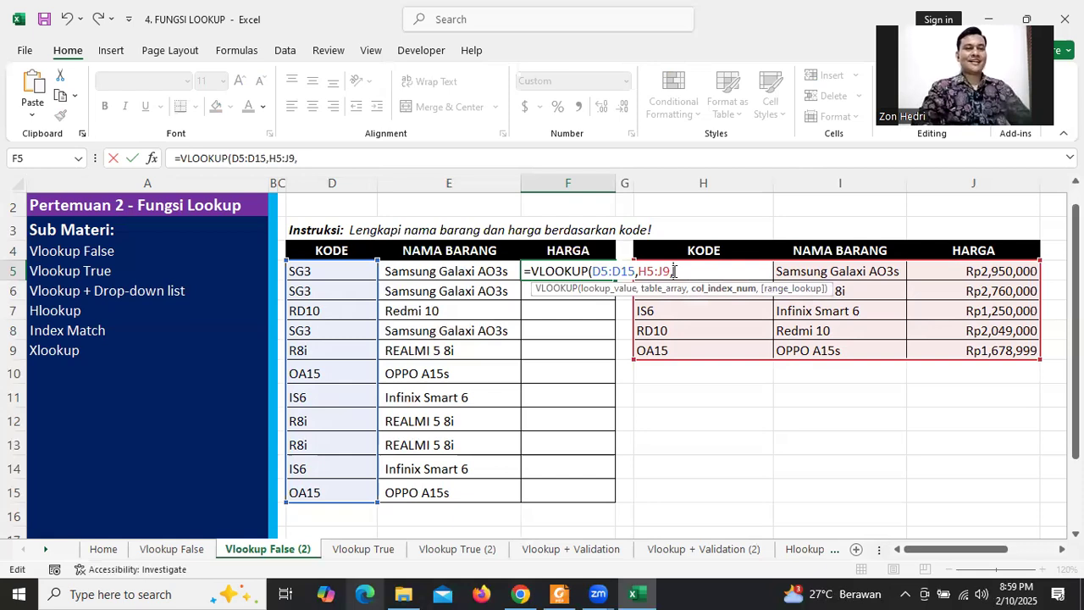
type("3")
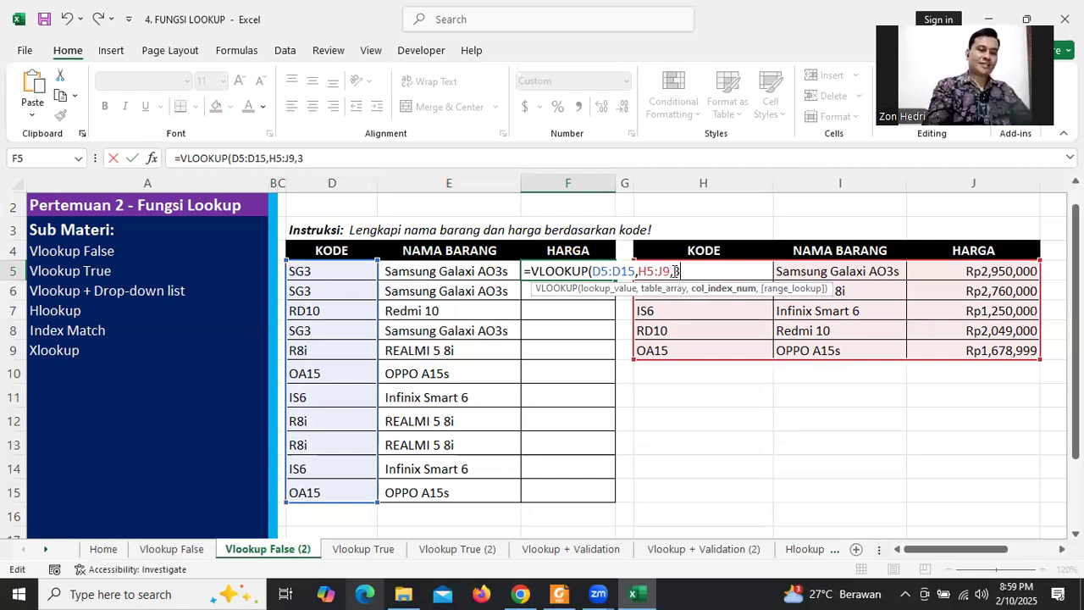
type(",")
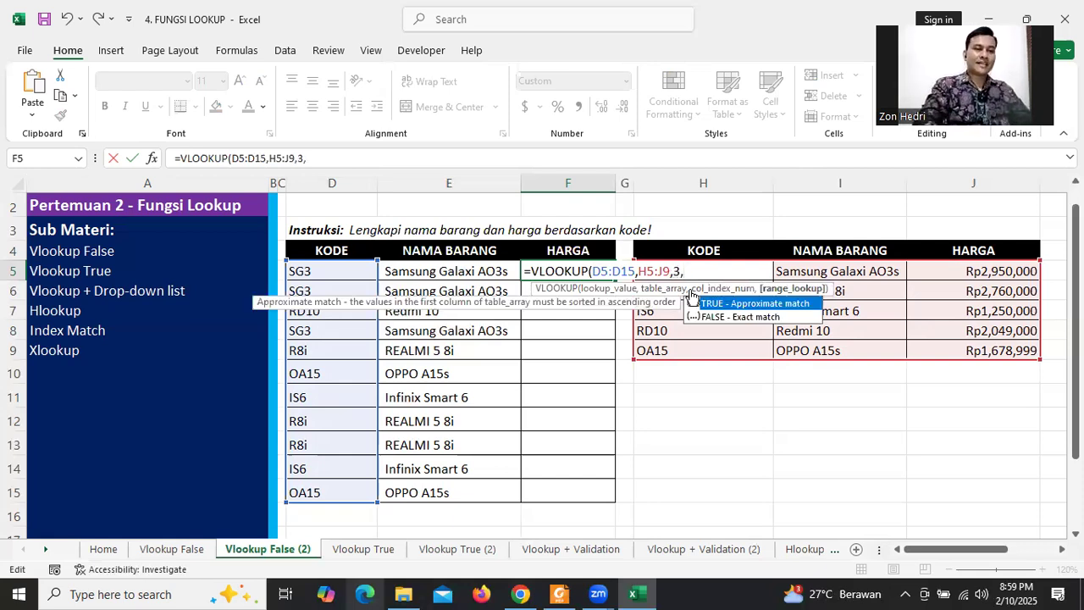
type("0")
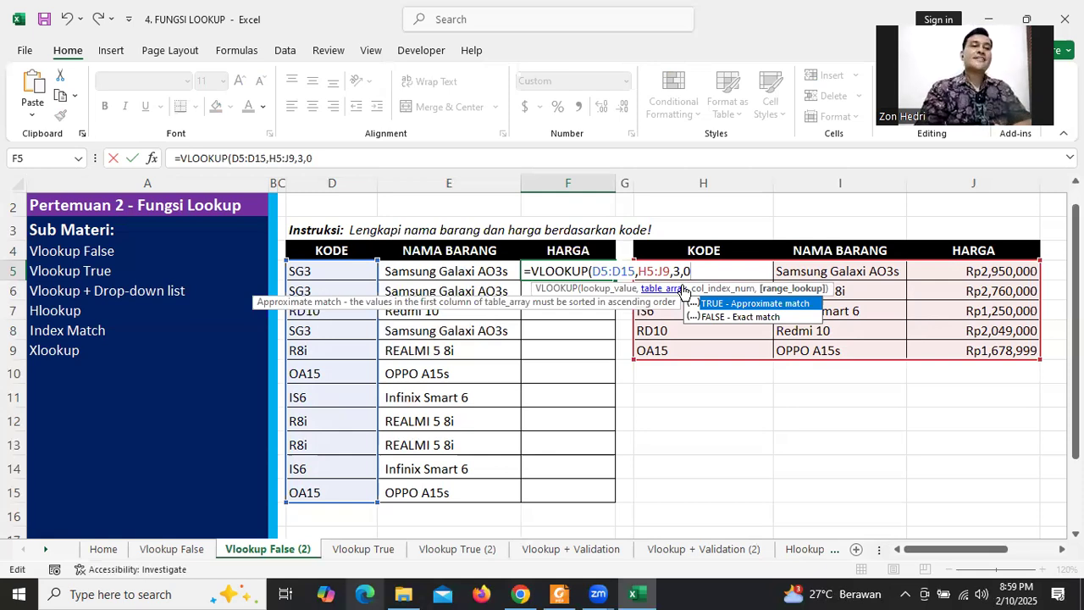
type(")")
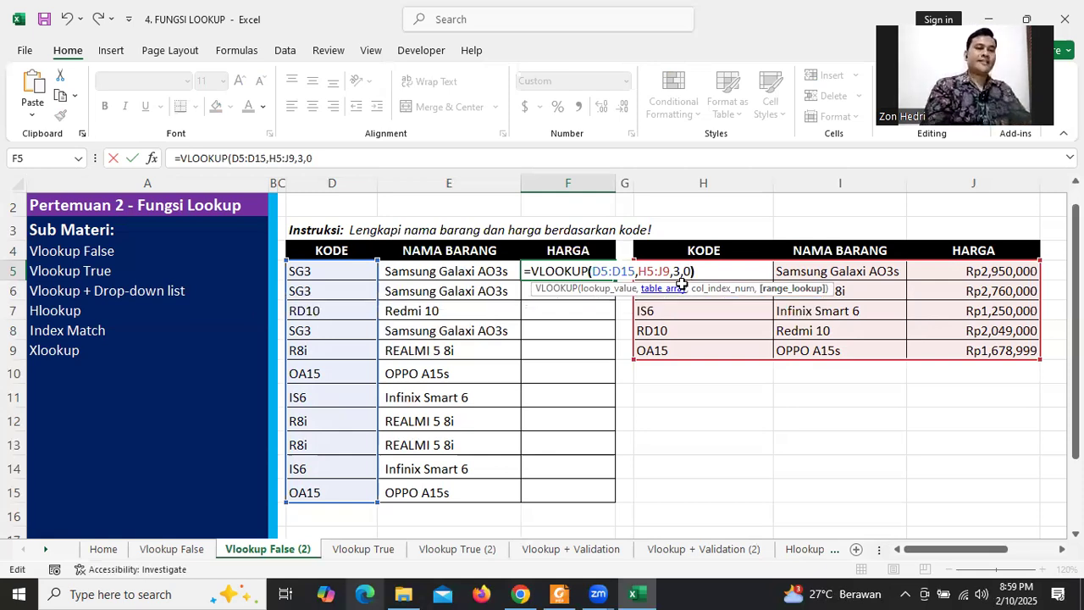
key("Return")
- Compare the single-code VLOOKUP formulas in the item name column with the price formula in F5 and its KODE range
key("Down")
key("Down")
key("Down")
key("Left")
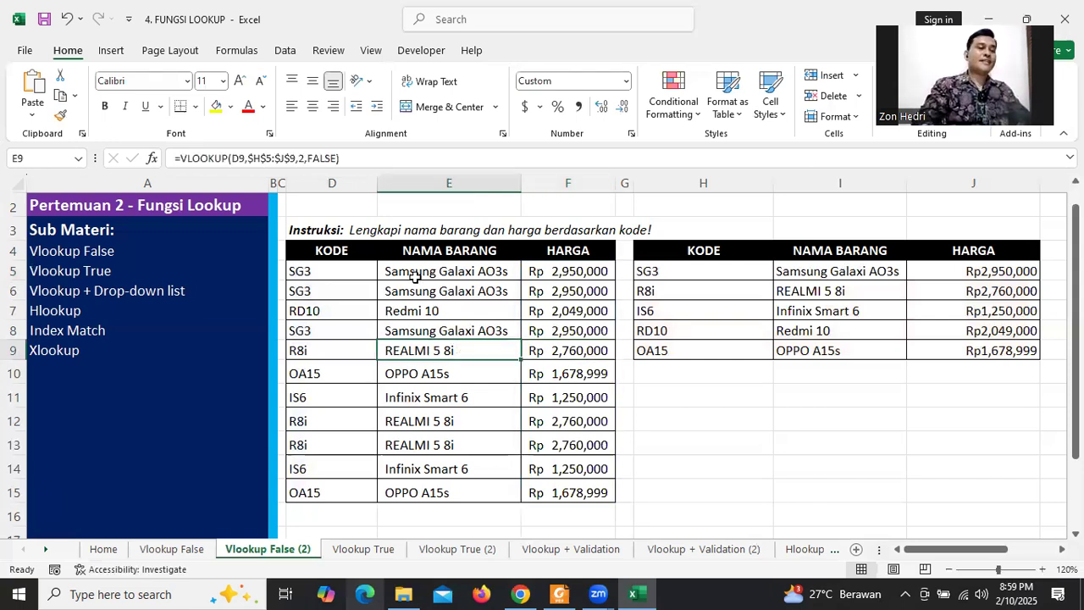
left_click(415, 278)
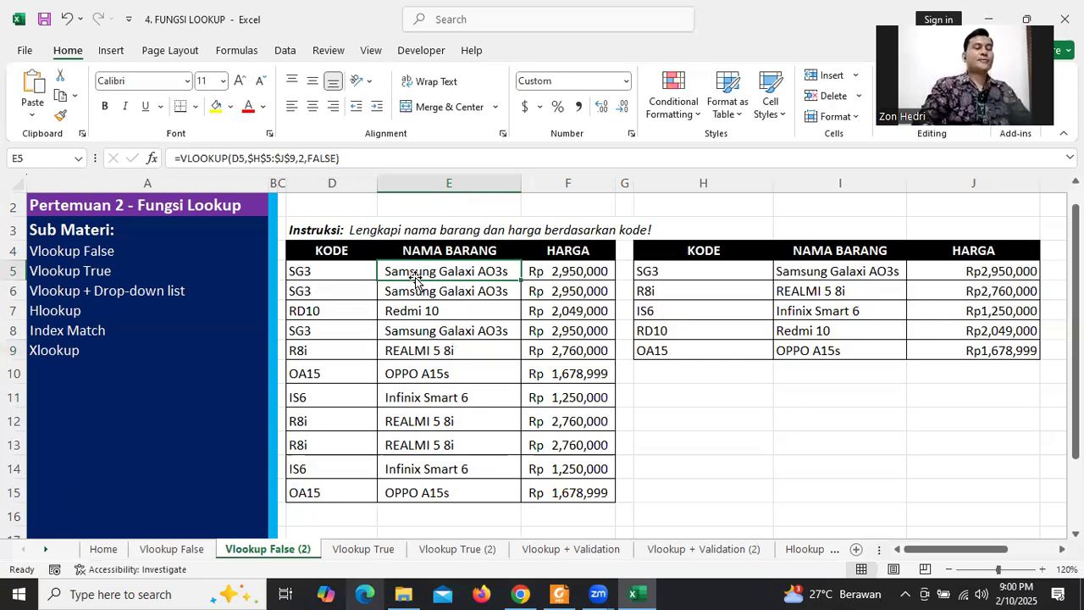
left_click(349, 273)
left_click(568, 273)
left_click_drag(346, 278, 326, 470)
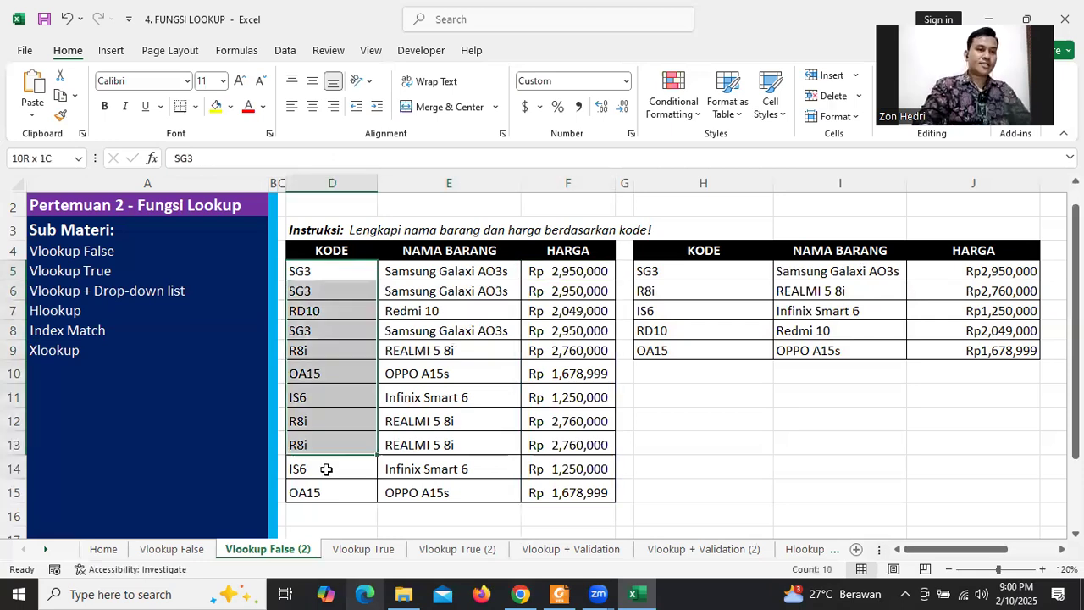
- Review the price formula in F5 against the KODE range D5:D15 it uses as lookup value
left_click(564, 273)
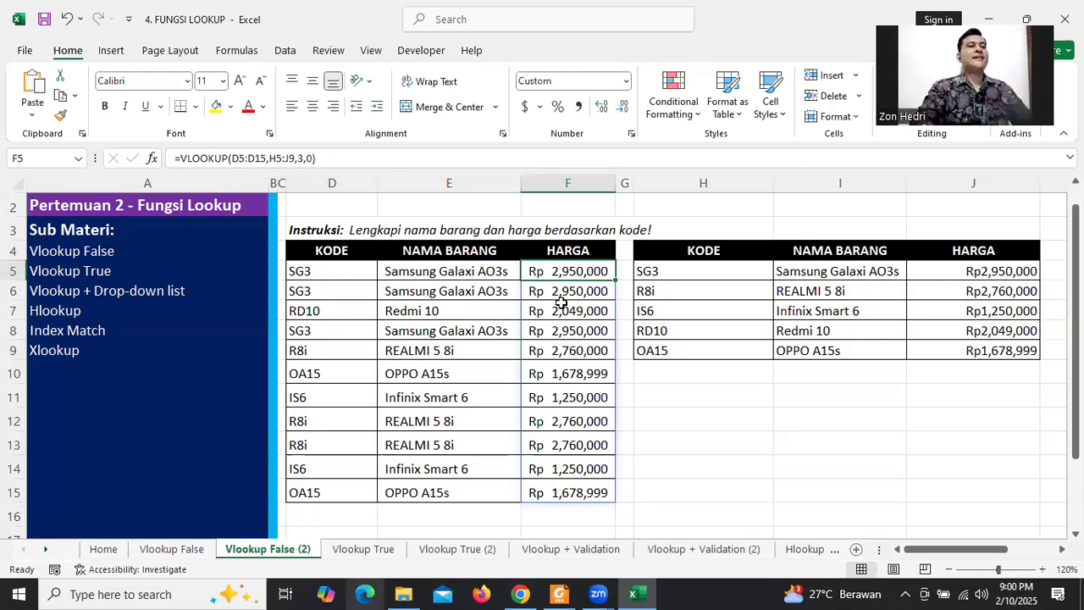
left_click(333, 288)
left_click_drag(320, 271, 318, 493)
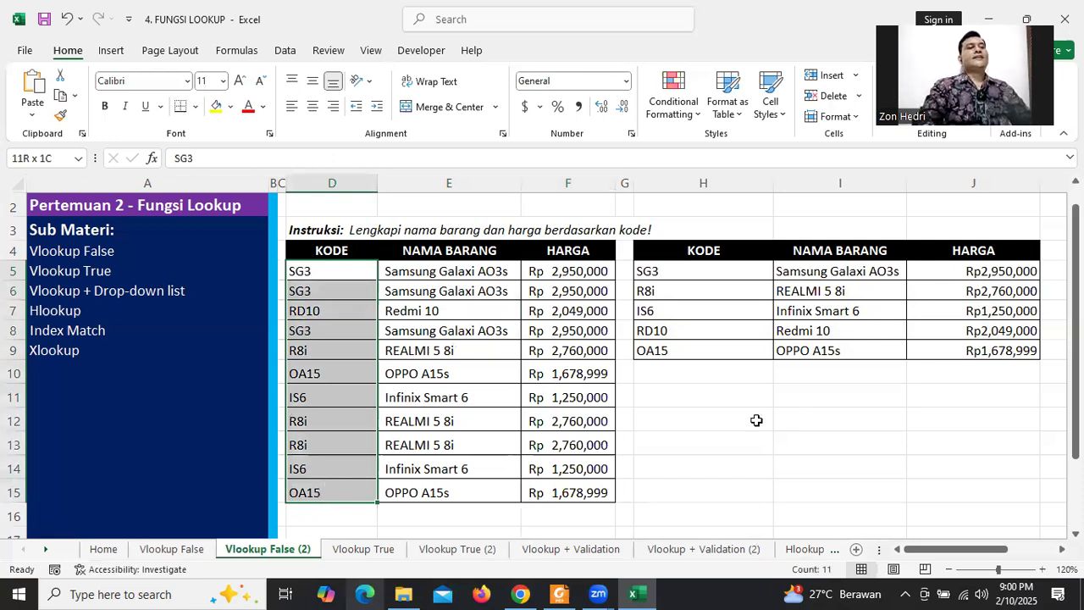
left_click(756, 420)
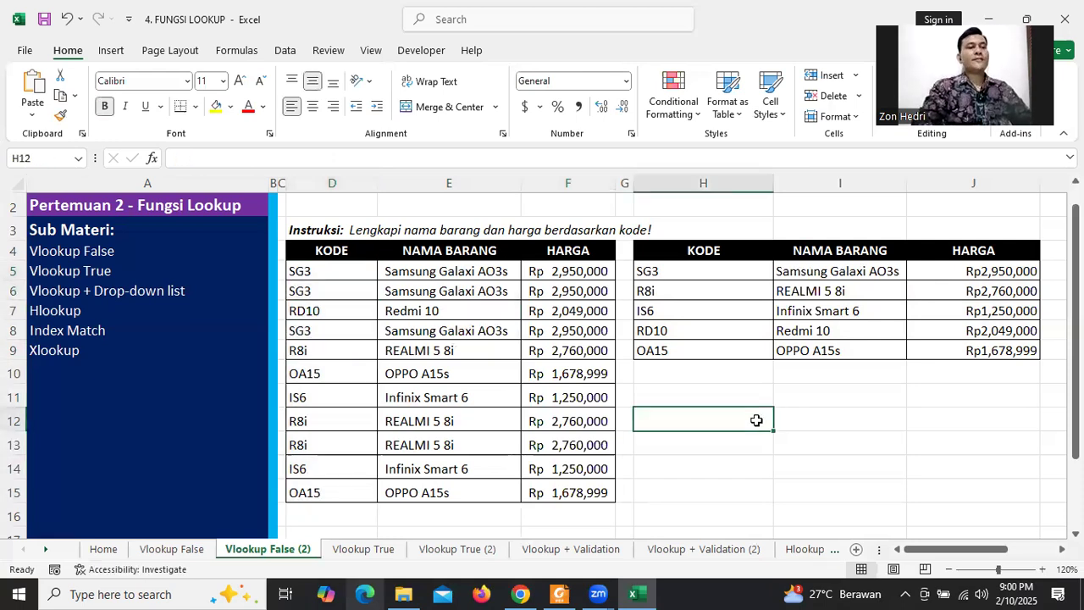
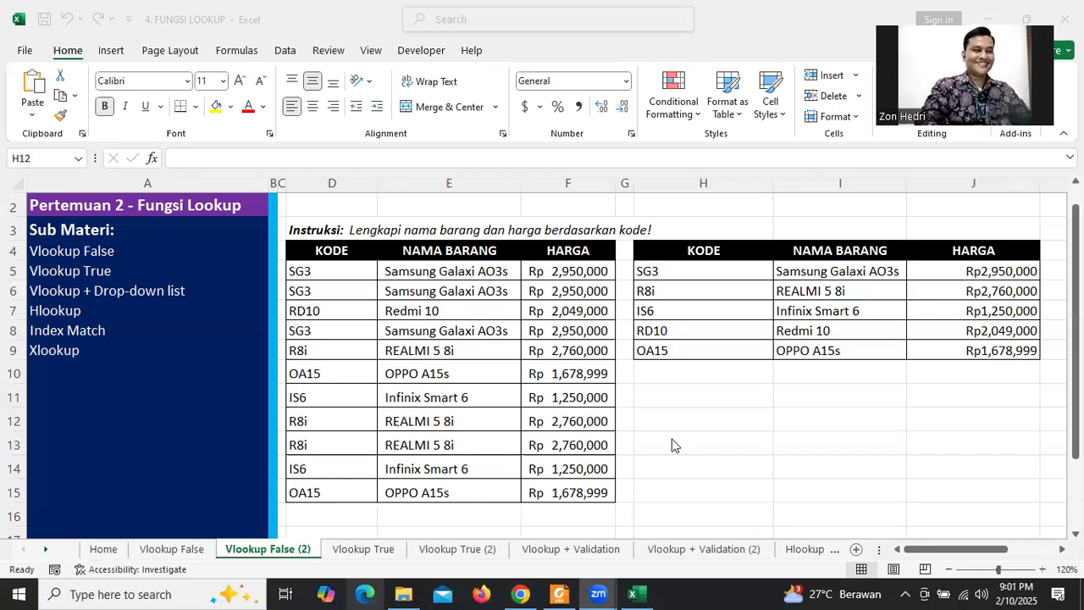
left_click(411, 398)
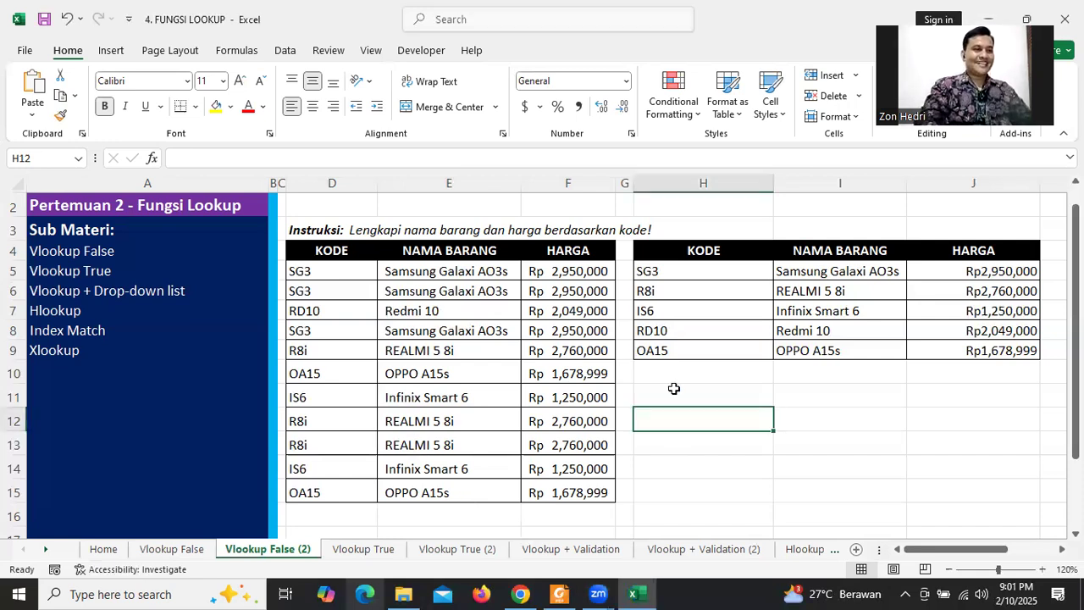
left_click(674, 389)
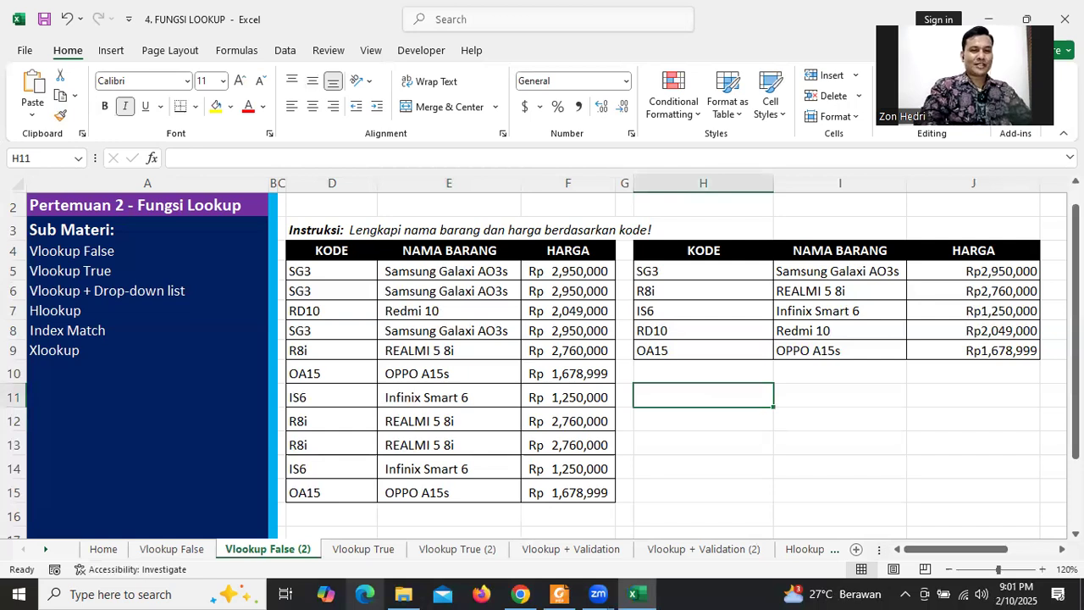
- Open the Vlookup True (2) worksheet and clear the selection of its empty NH and AM cells
left_click_drag(1075, 401, 1075, 401)
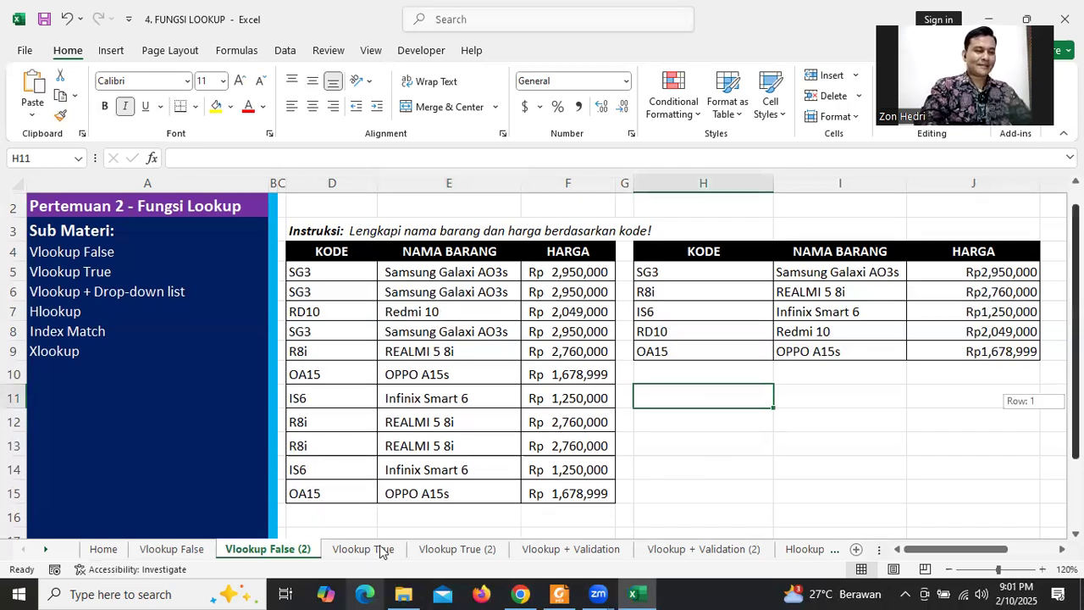
scroll(380, 552, "down", 1)
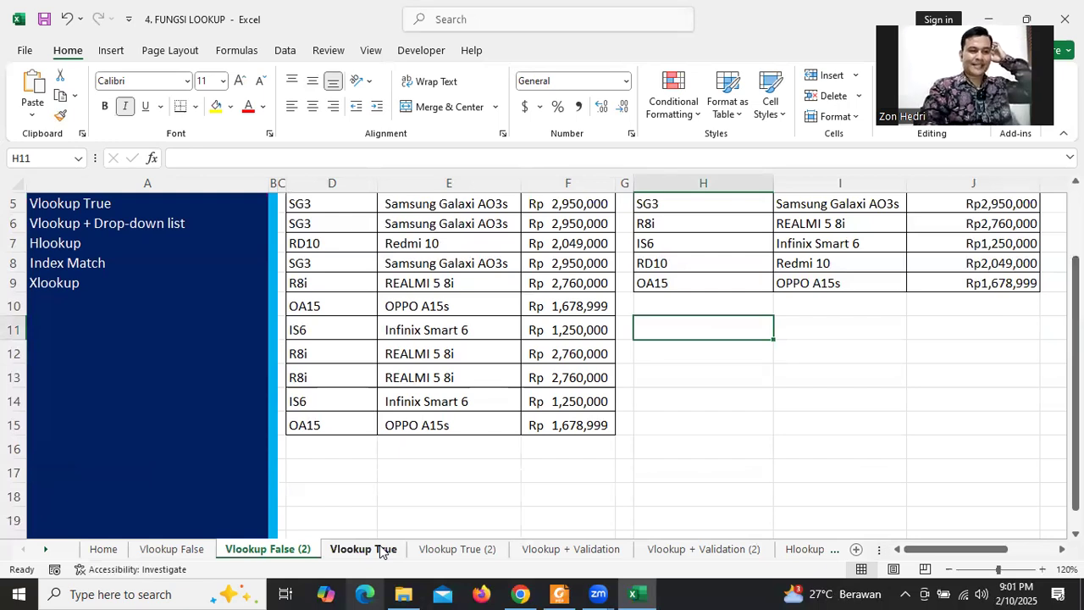
left_click(381, 551)
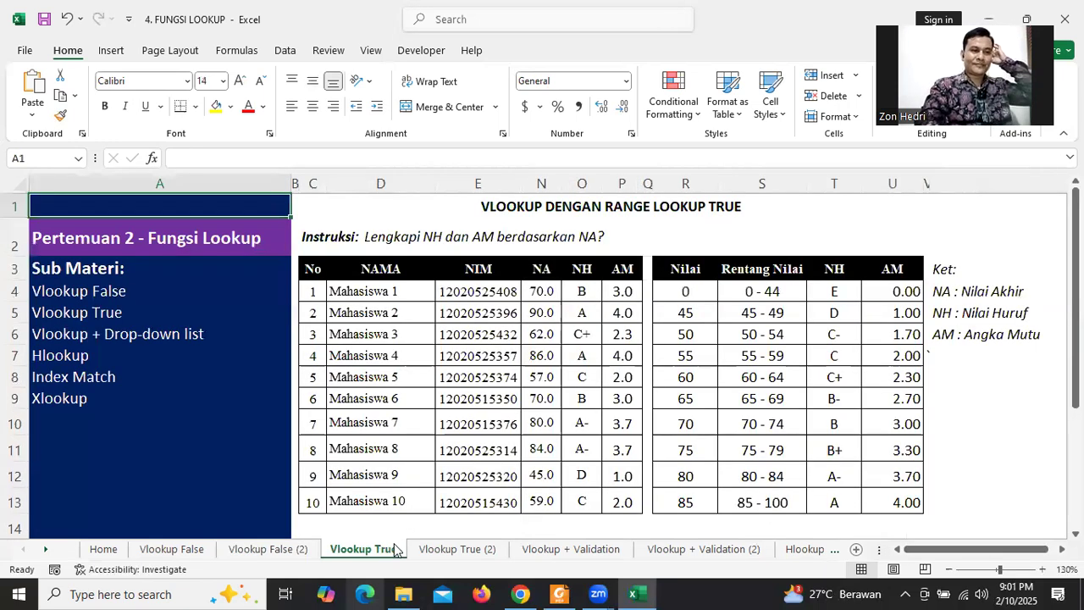
left_click(438, 550)
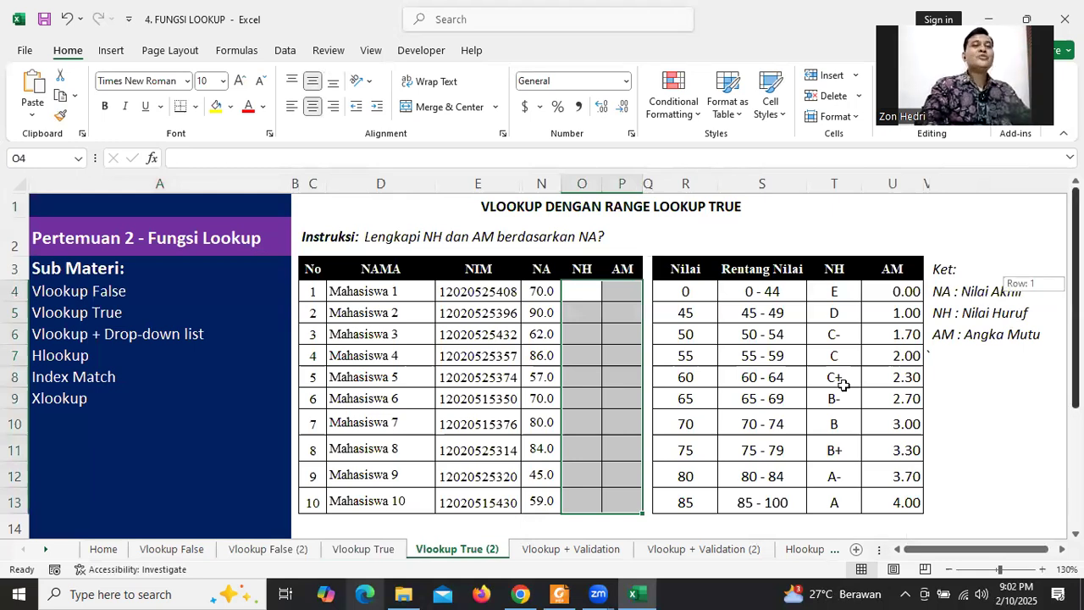
left_click(869, 390)
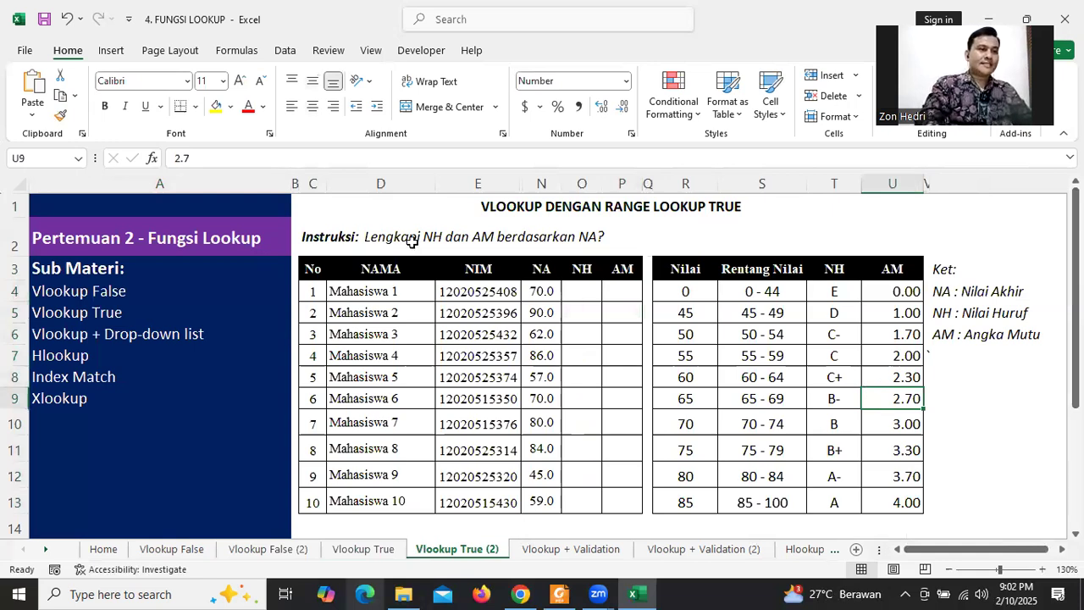
- Examine the empty NH and AM columns, the abbreviation legend beside the grade table, and the NA score column
left_click_drag(576, 263, 577, 489)
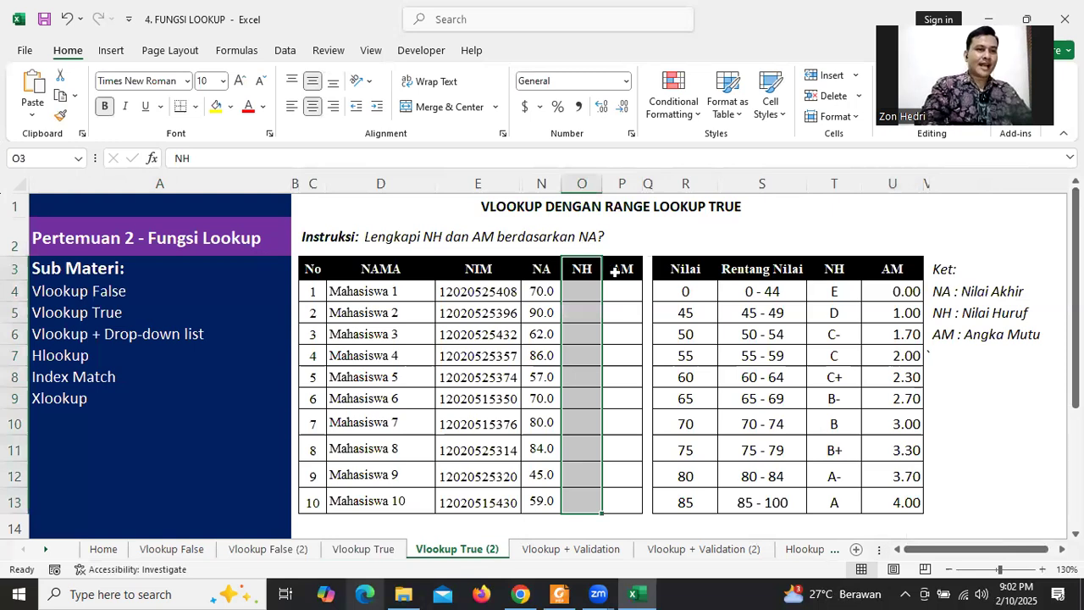
left_click_drag(616, 424, 616, 450)
left_click_drag(570, 269, 585, 430)
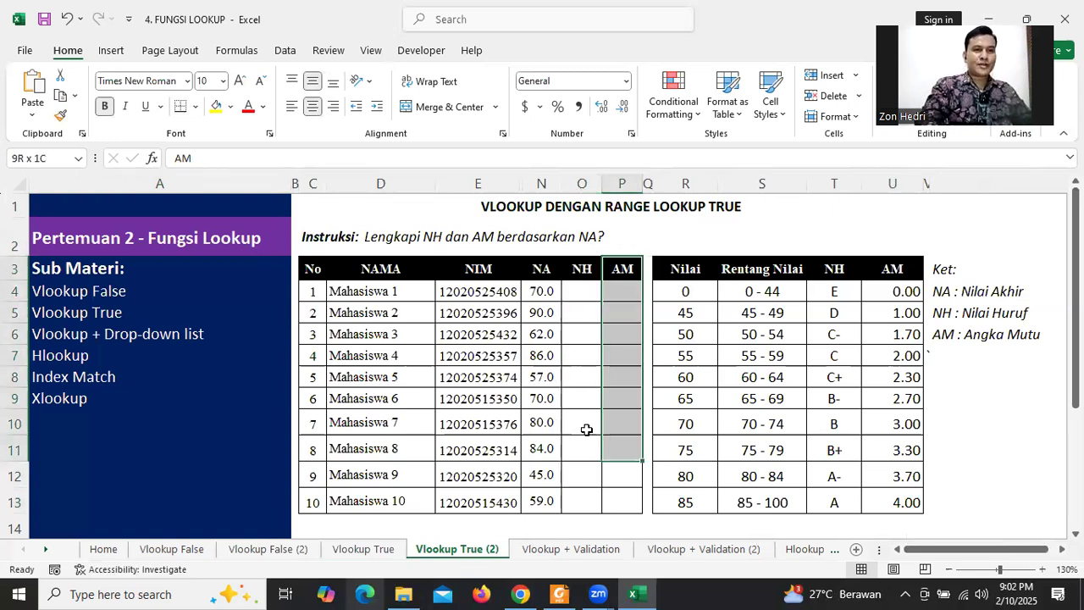
left_click(1004, 312)
left_click(627, 268)
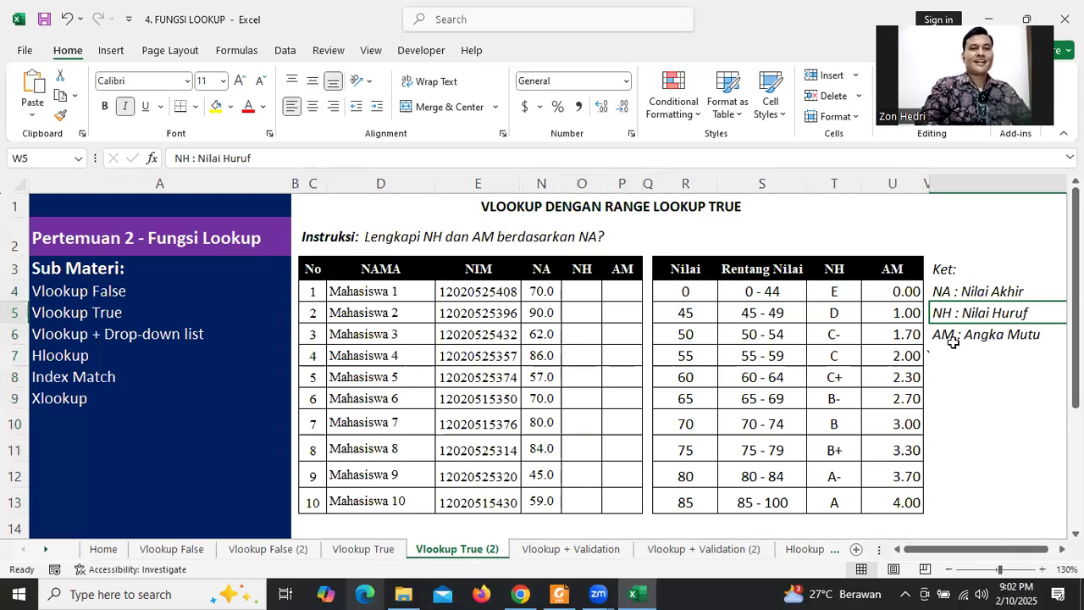
left_click(1000, 337)
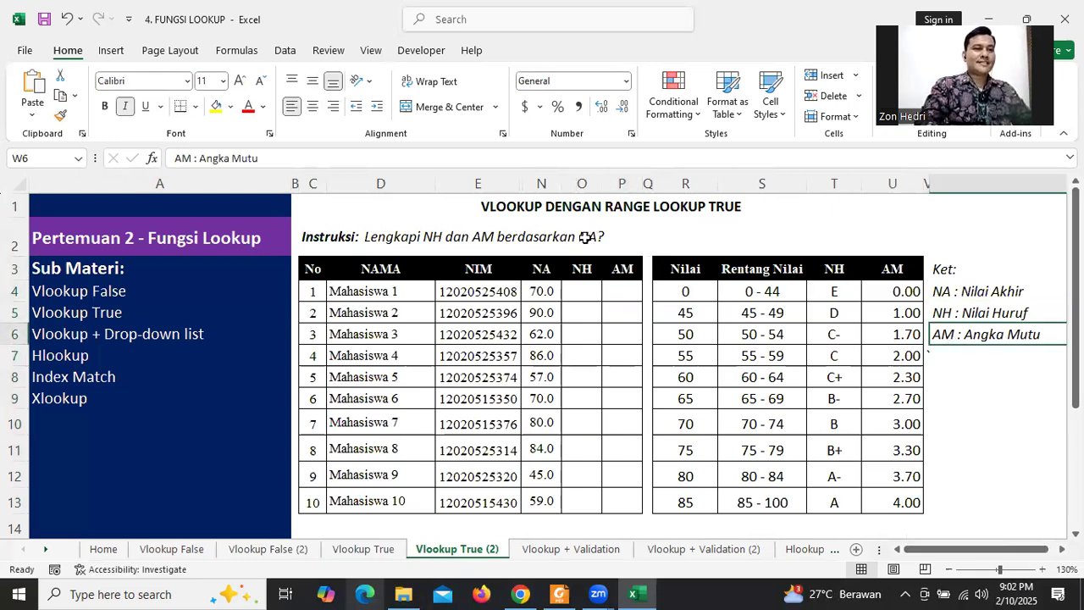
mouse_move(541, 268)
left_mouse_down()
mouse_move(529, 382)
mouse_move(537, 498)
left_mouse_up()
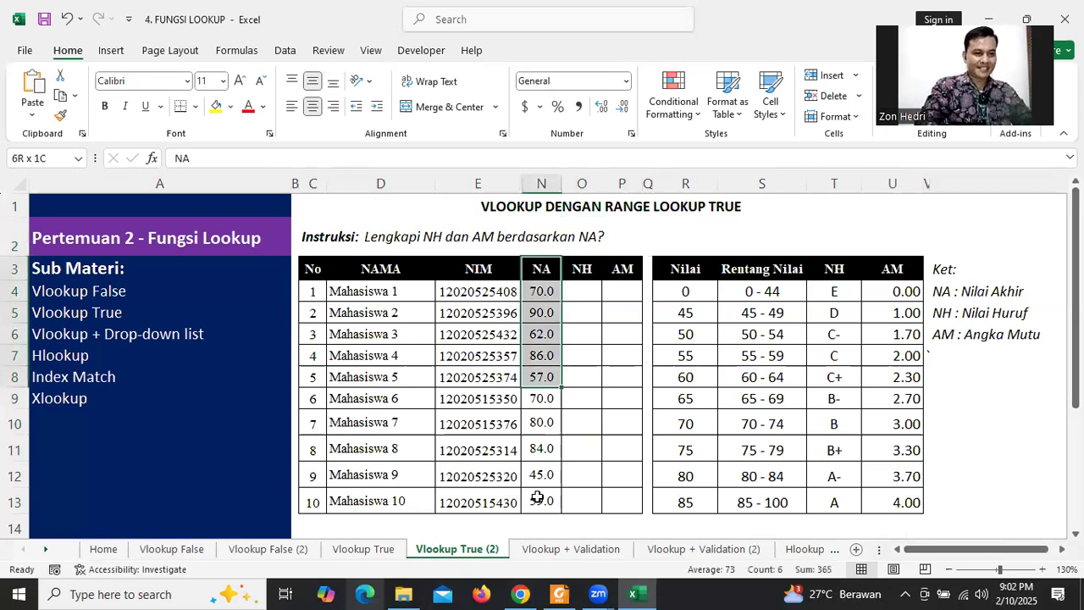
- For the NA score in N4, highlight the matching Nilai cell R10 and its NH grade T10 in yellow
left_click(539, 293)
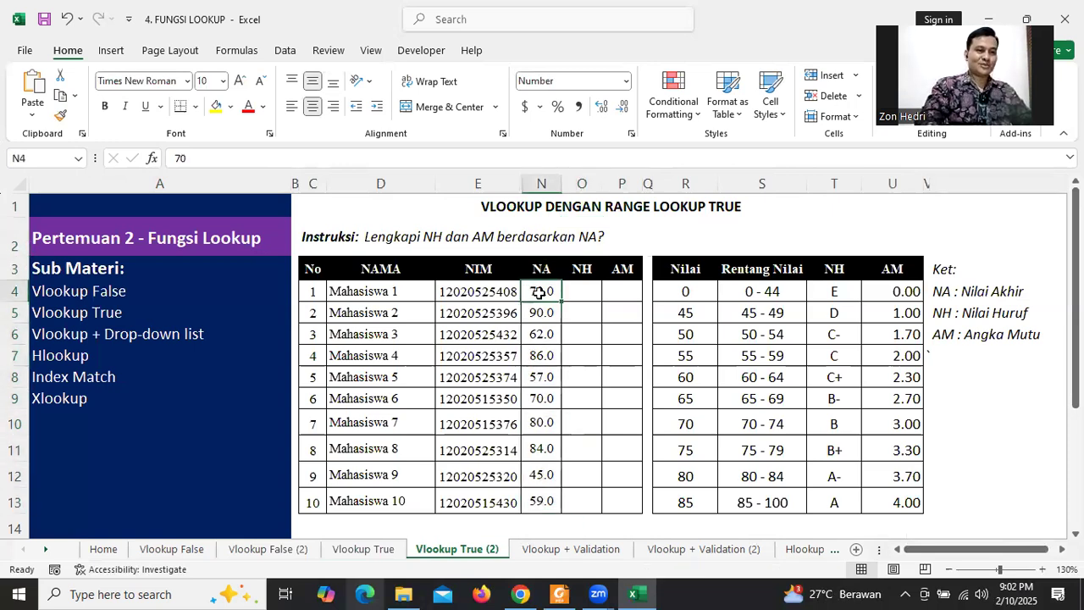
left_click(578, 291)
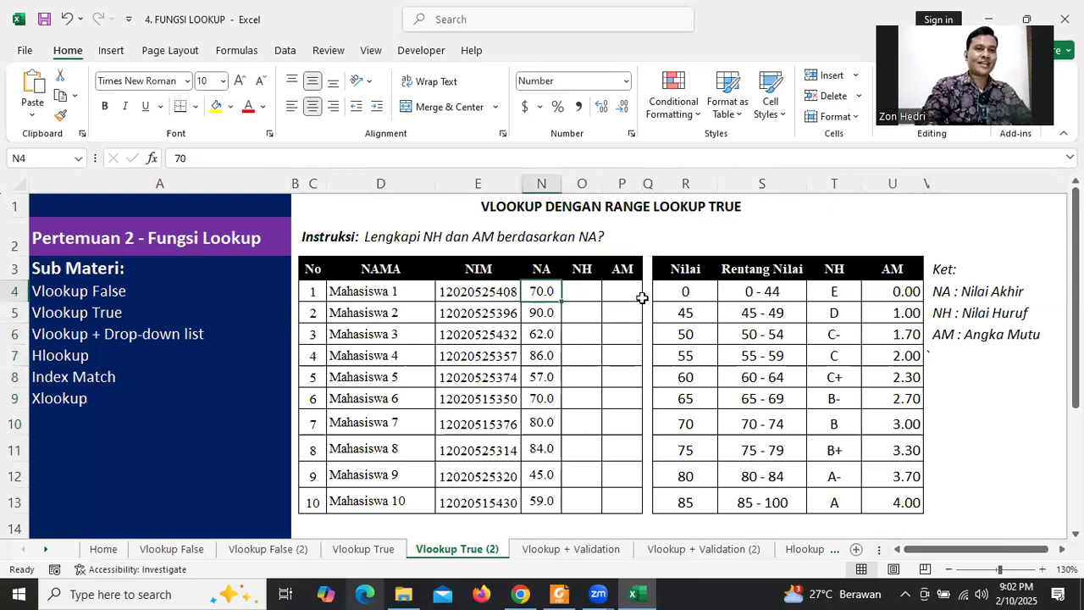
left_click_drag(701, 290, 688, 501)
left_click(682, 422)
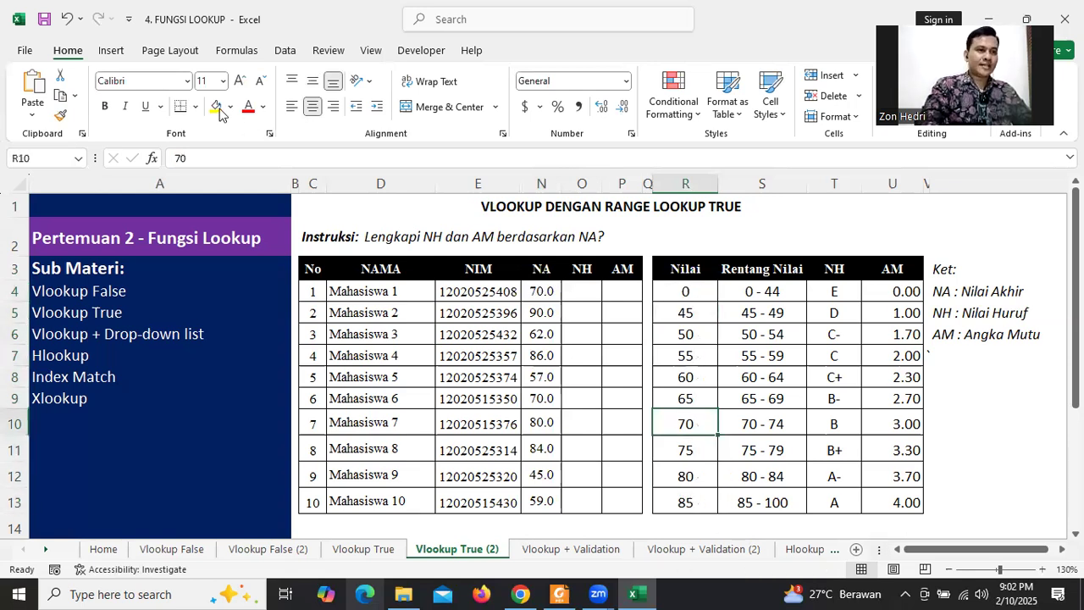
left_click(834, 421)
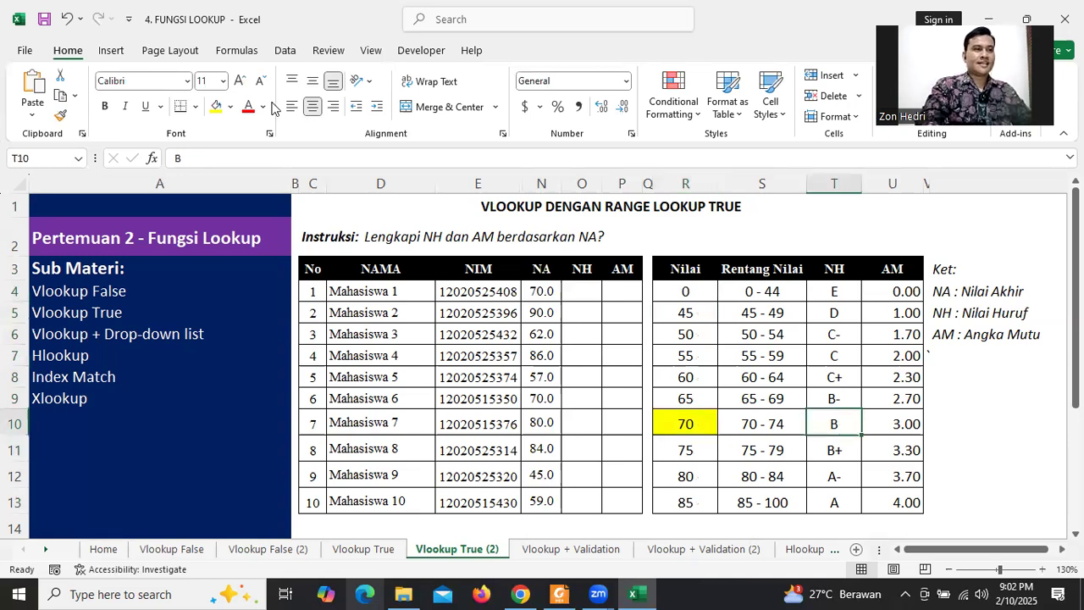
left_click(216, 107)
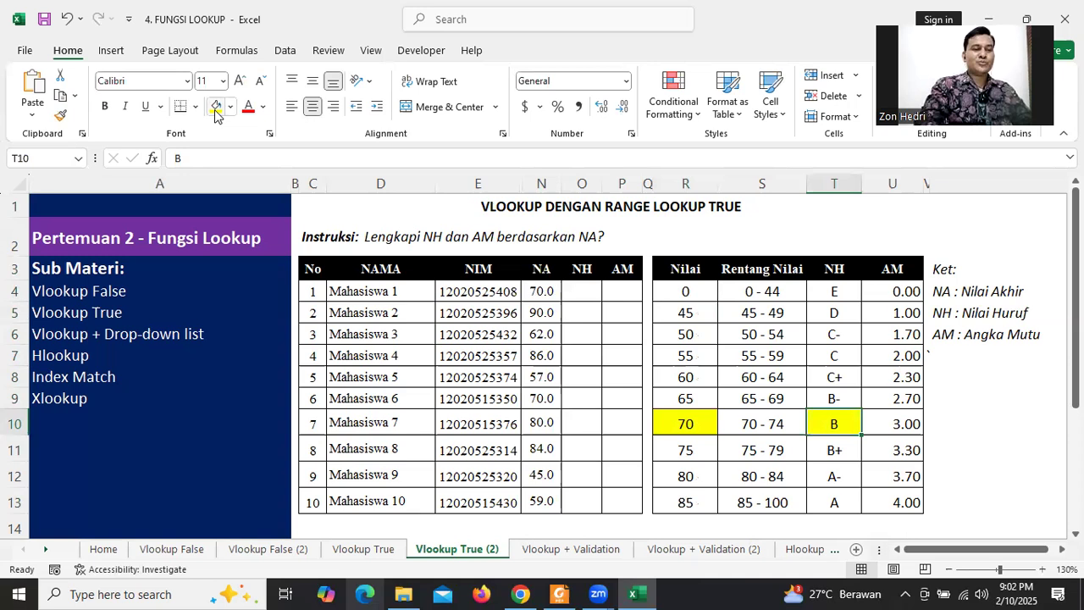
- Compare the NA score in N5 with the Nilai thresholds in R4:R13
left_click(580, 292)
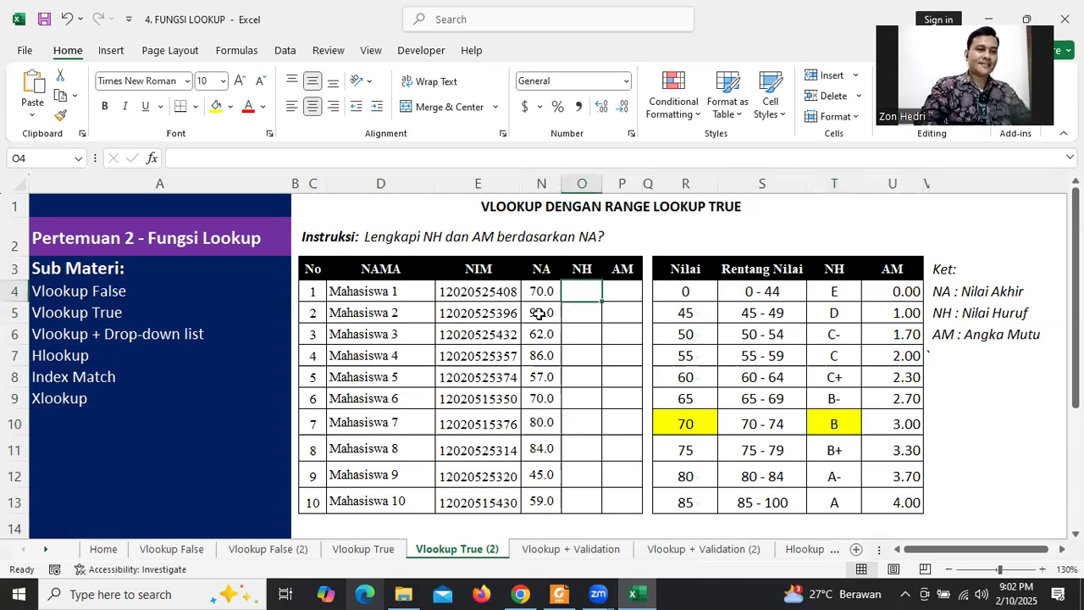
left_click(539, 313)
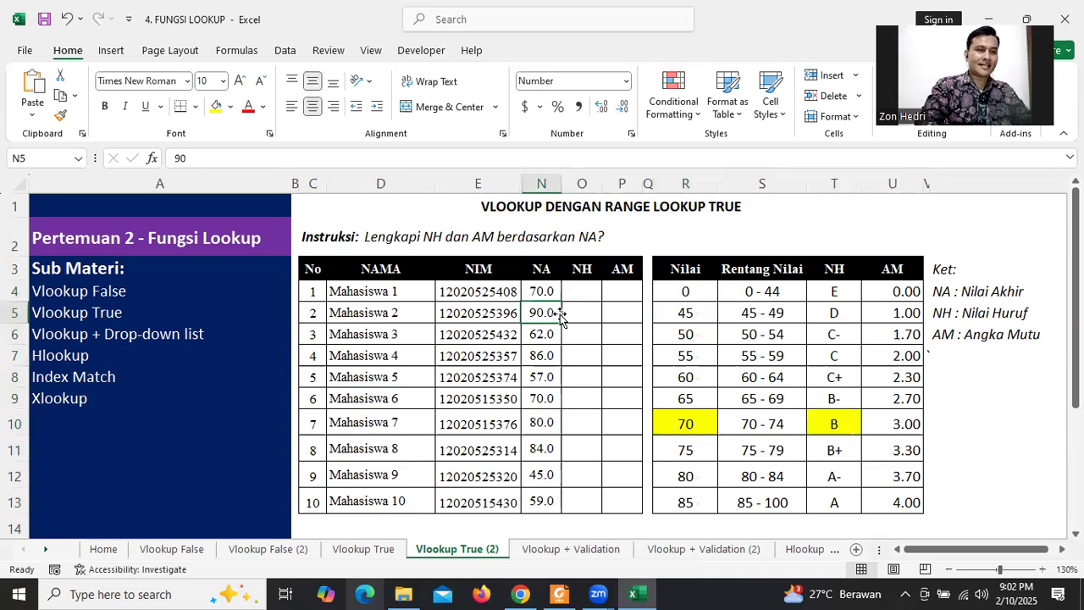
key("Right")
left_click_drag(678, 292, 730, 499)
key("ctrl+Down")
key("ctrl+Up")
left_click(681, 502, "shift")
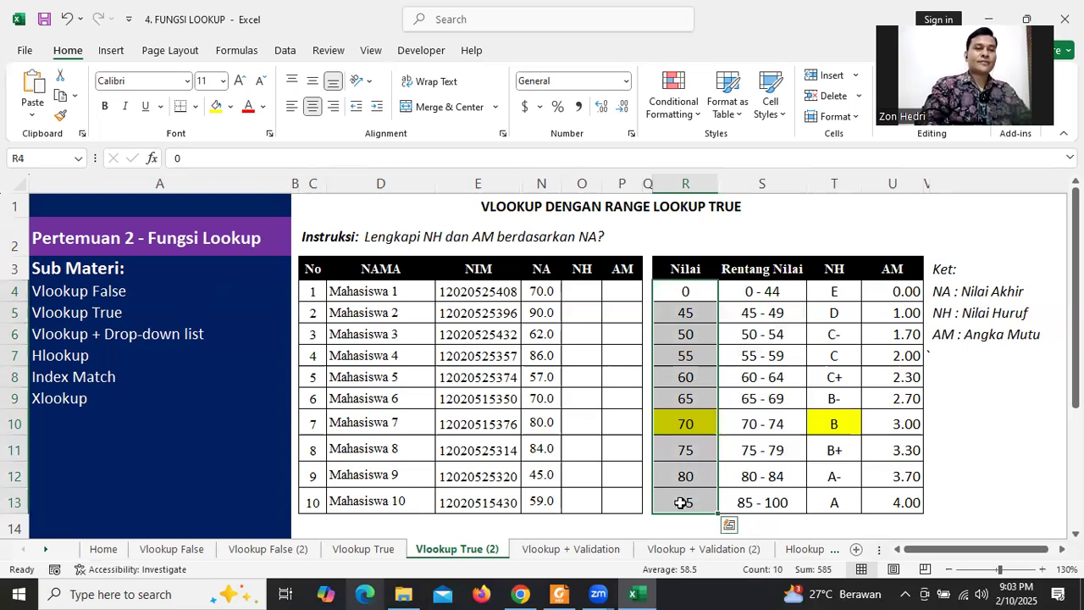
- For the NA score in N5, highlight the Nilai threshold R13 and its NH grade T13 in yellow
left_click(540, 315)
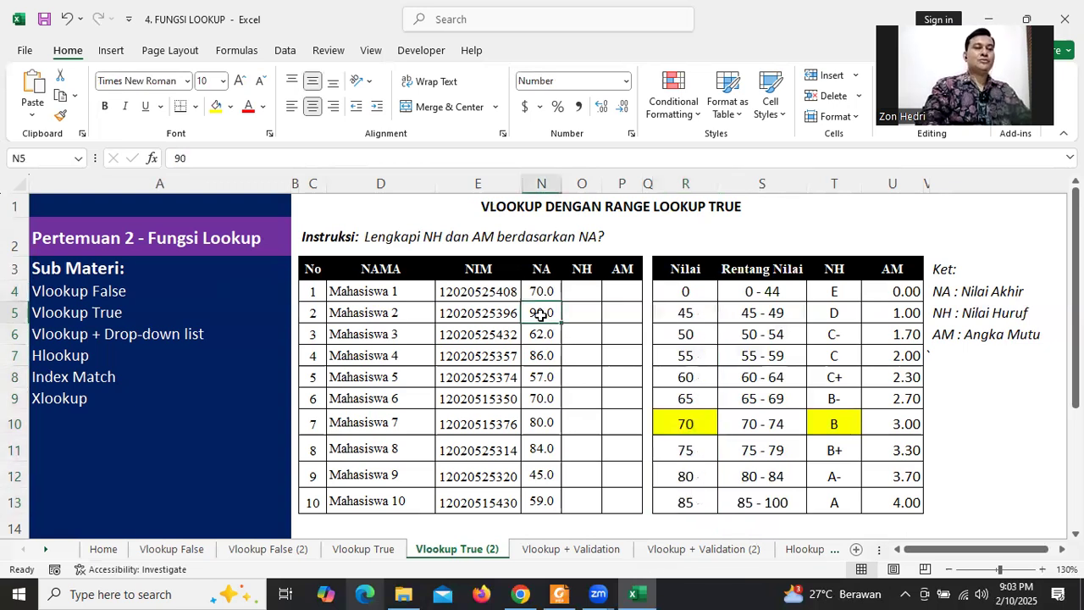
left_click(681, 504)
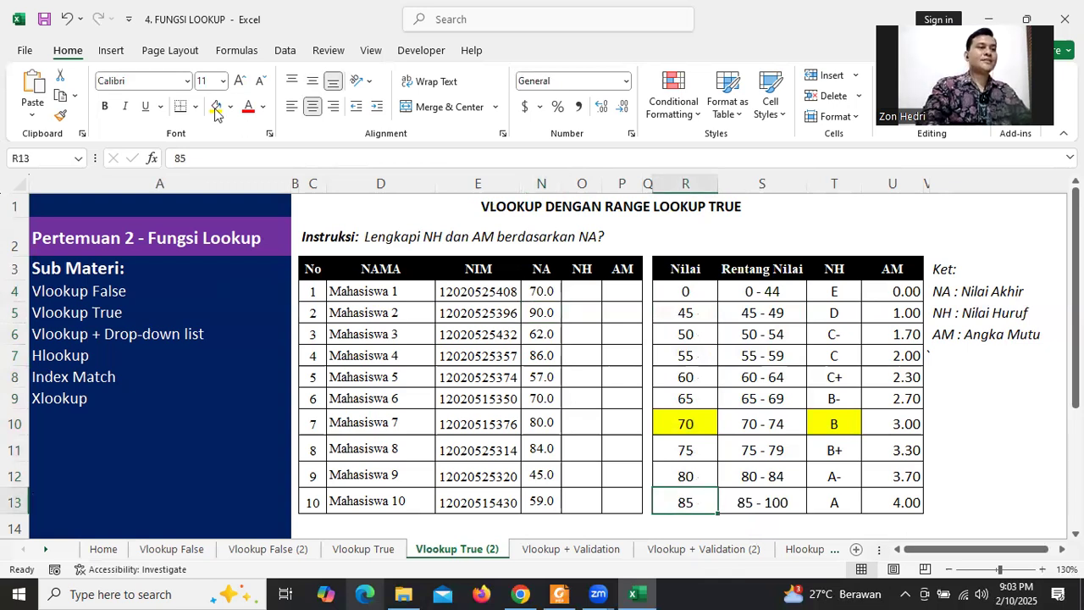
key("F4")
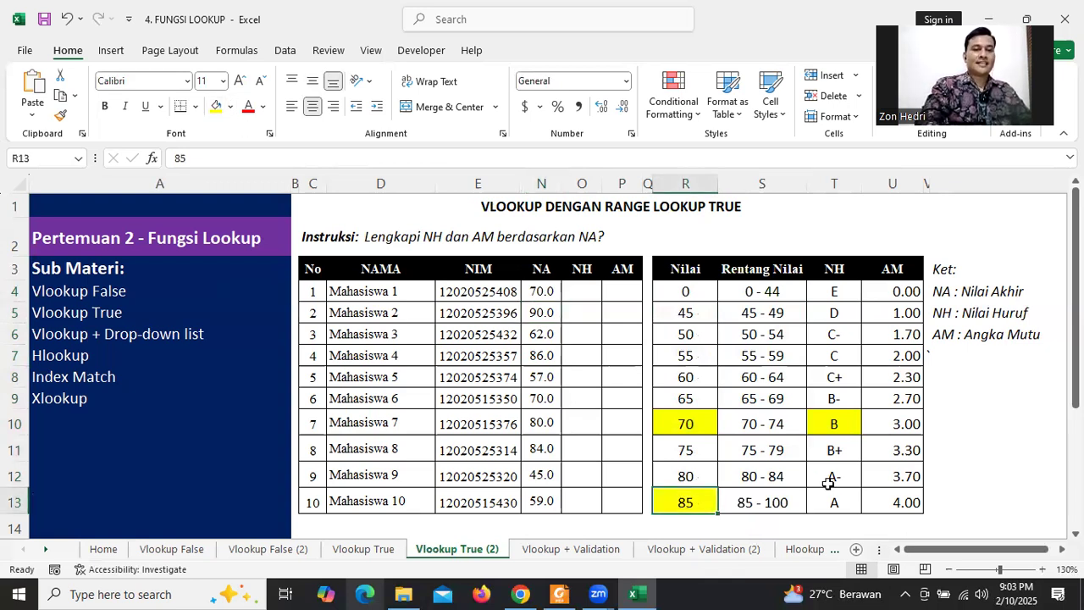
key("Right")
key("Right")
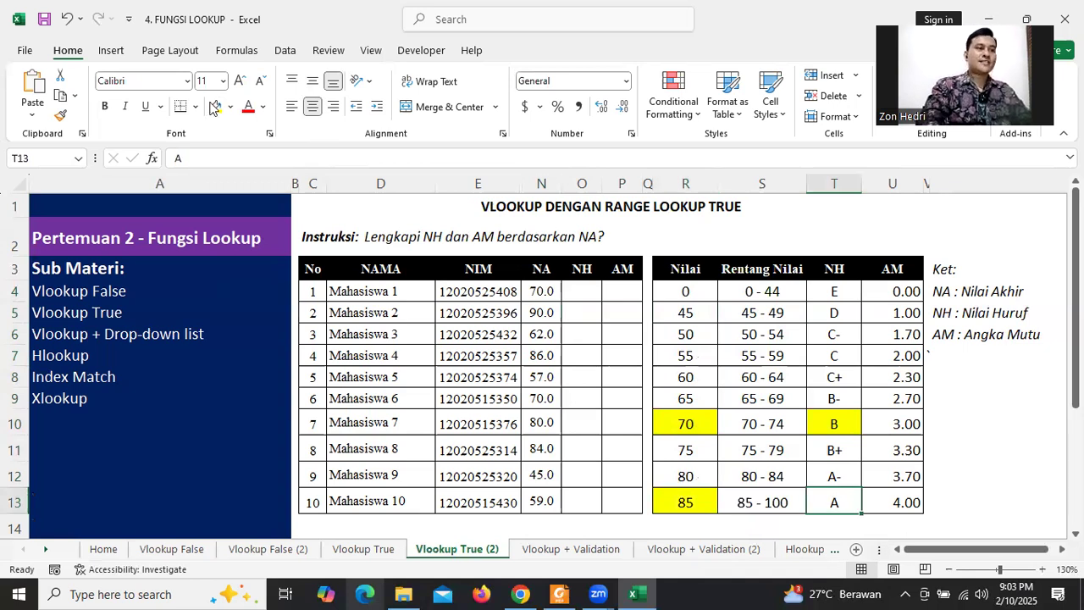
left_click(215, 107)
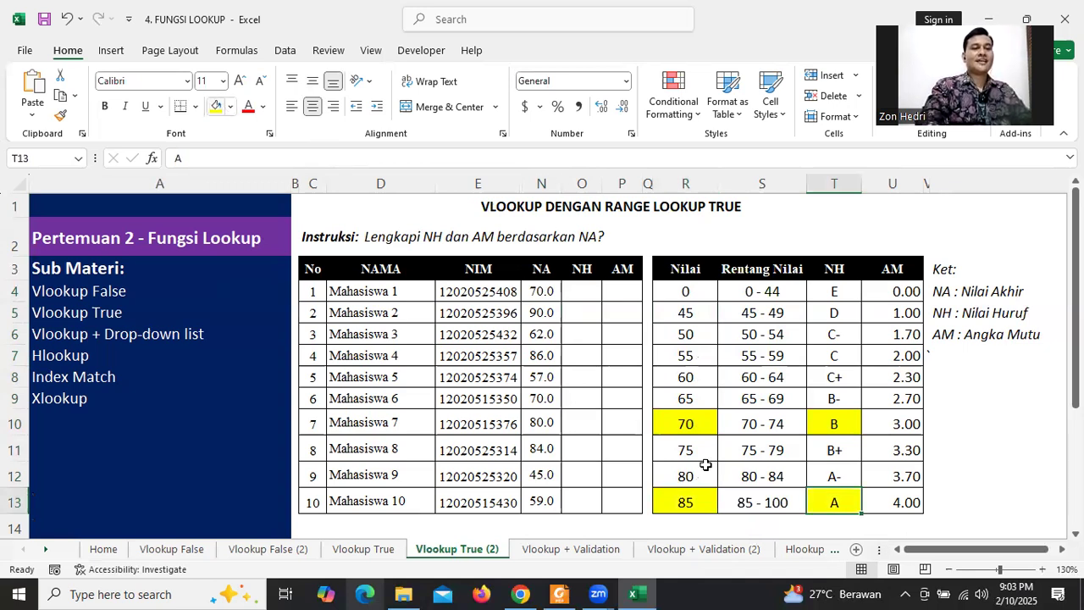
- Compare the NA score in N8 with the Nilai thresholds in R4:R13
left_click(678, 520)
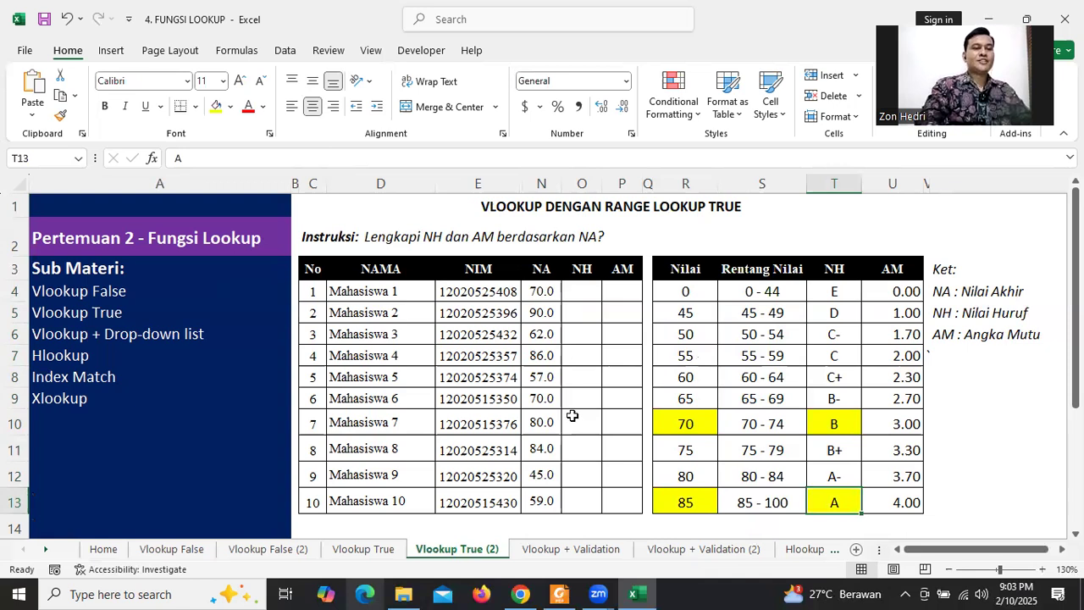
left_click(536, 380)
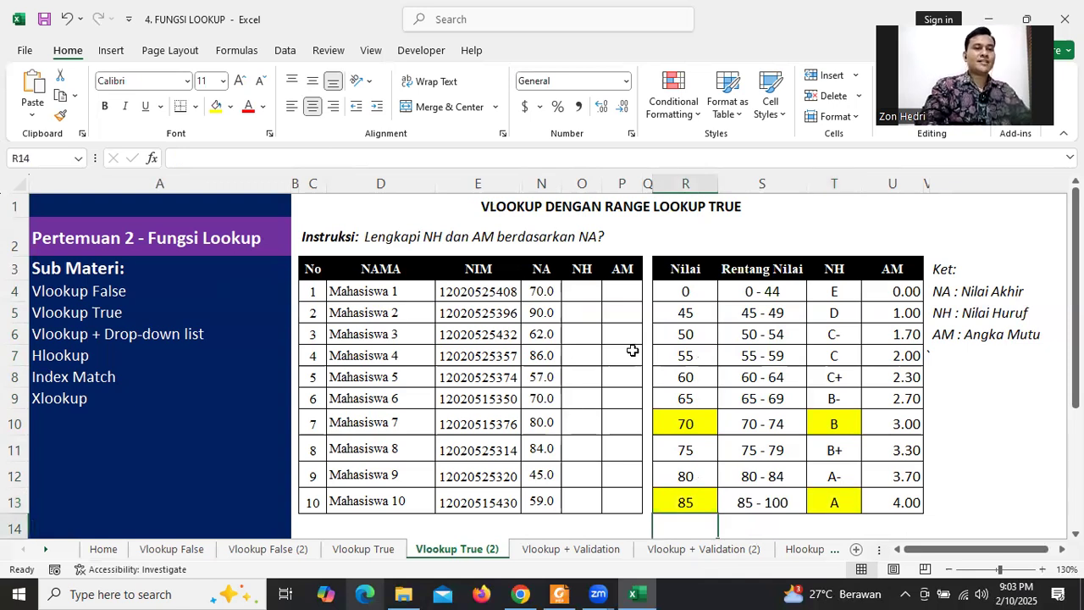
left_click(673, 295)
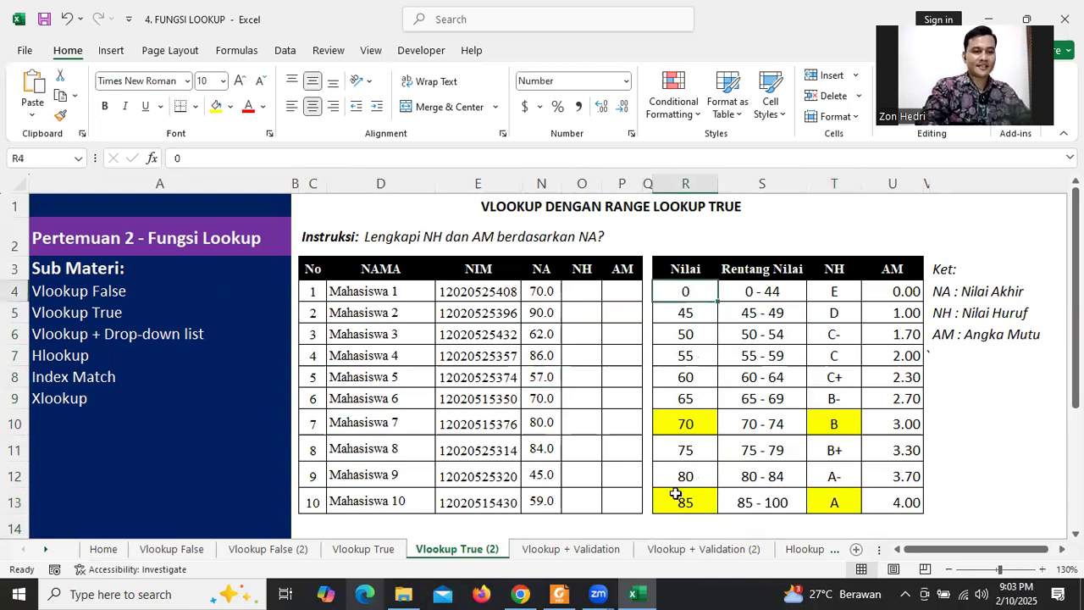
left_click(675, 494, "shift")
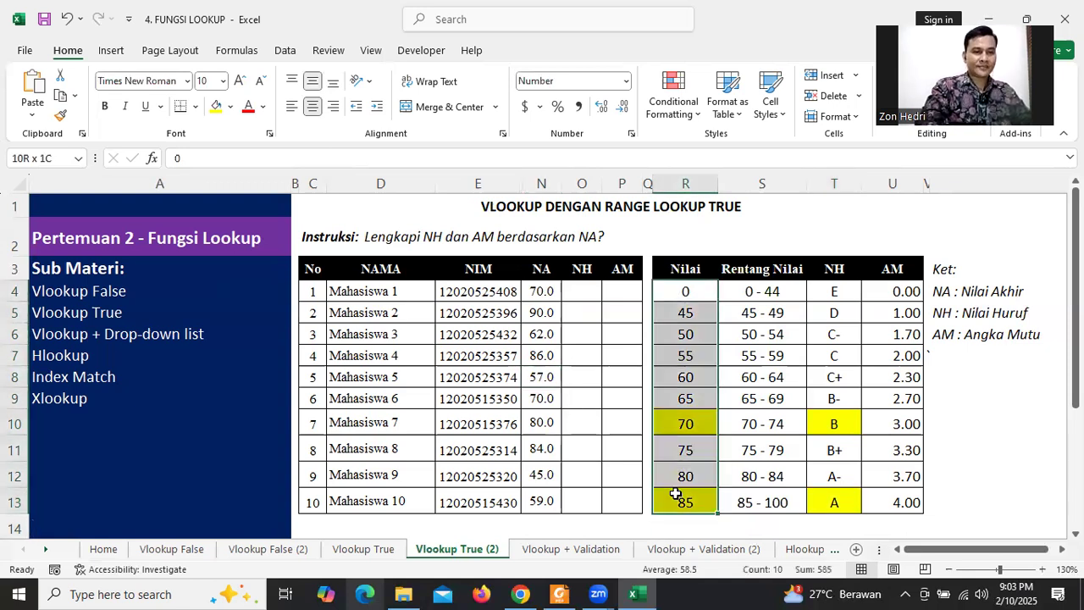
left_click(546, 381)
left_click_drag(685, 294, 682, 500)
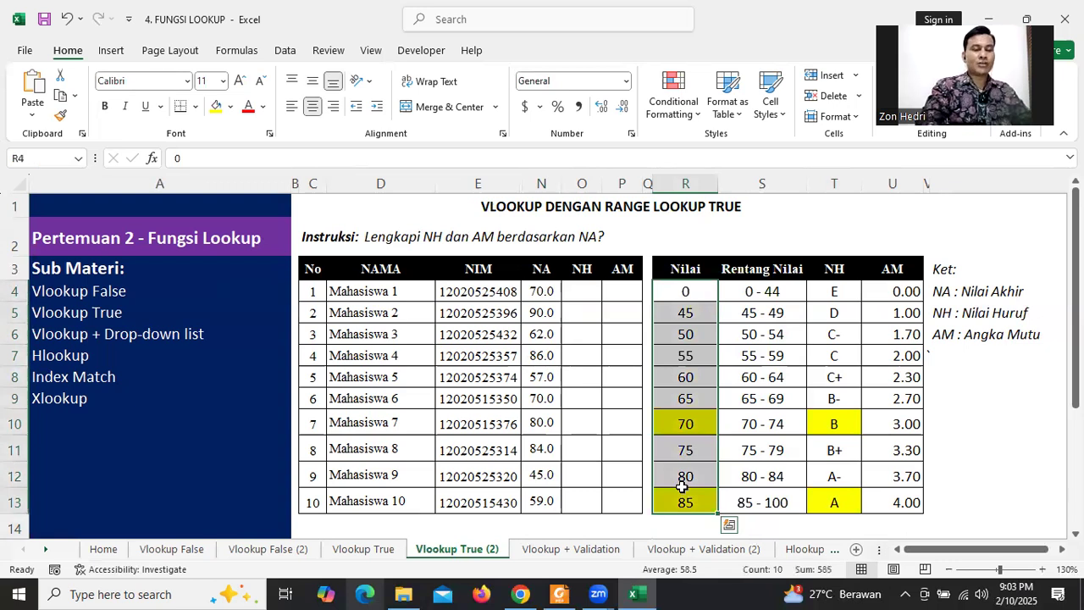
- For the NA score in N8, highlight the Nilai threshold R7 and its NH grade T7 in yellow
left_click(682, 356)
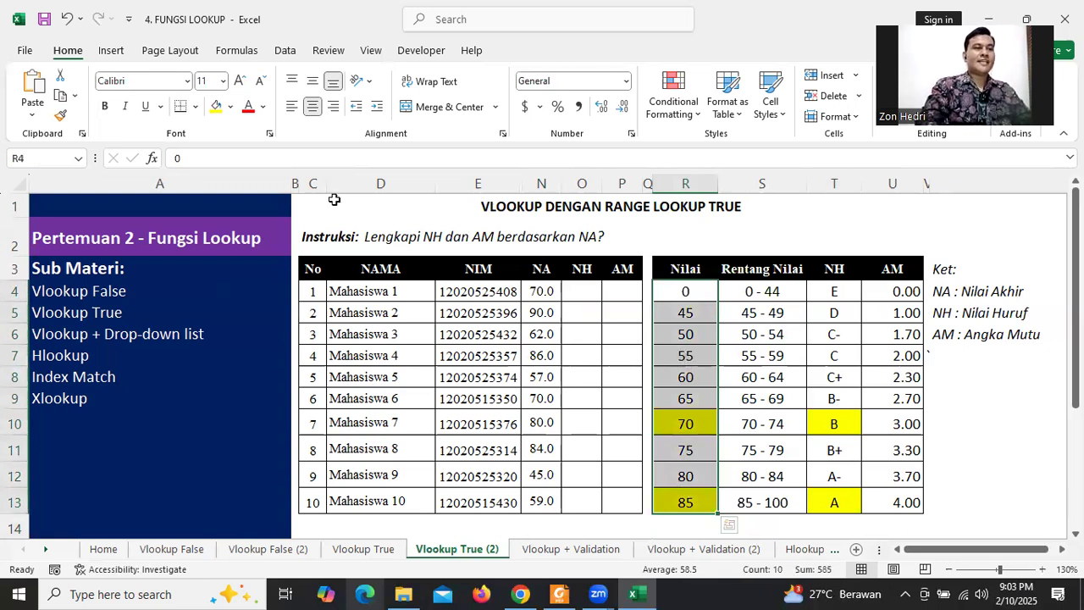
left_click(216, 108)
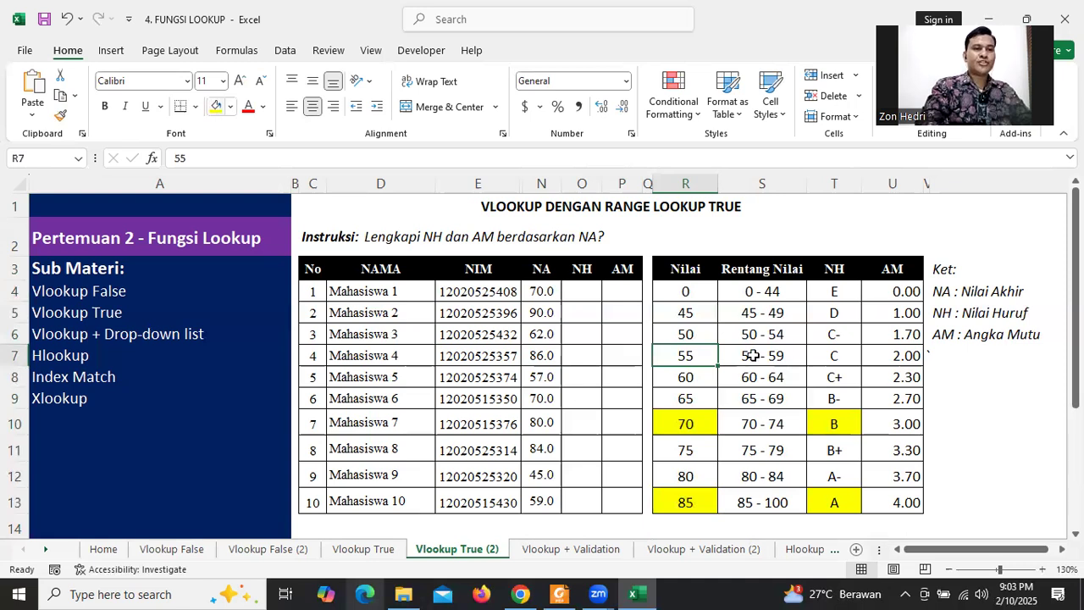
left_click(830, 355)
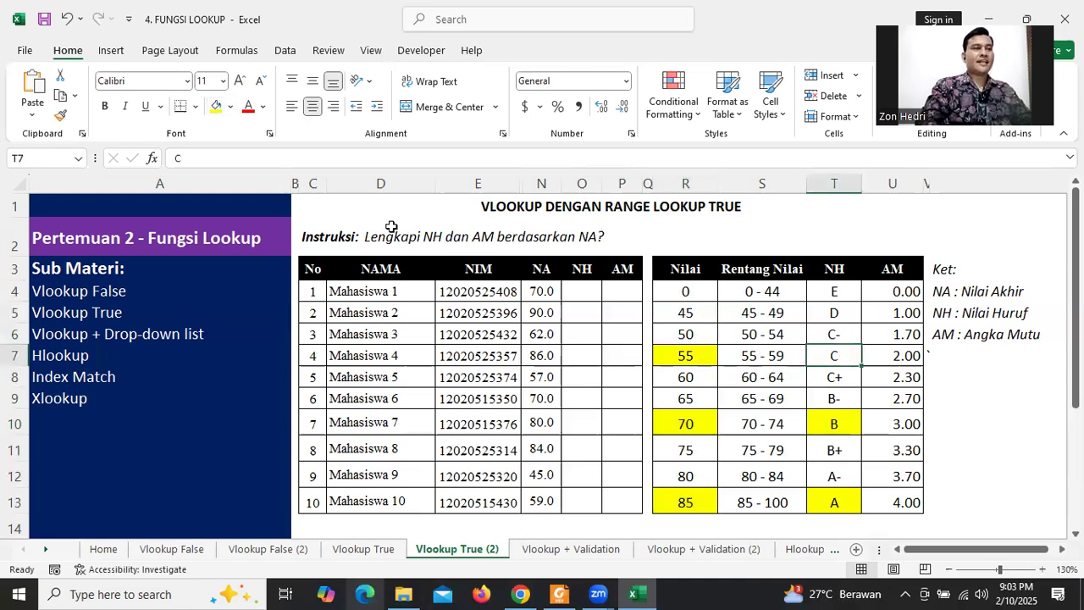
left_click(215, 110)
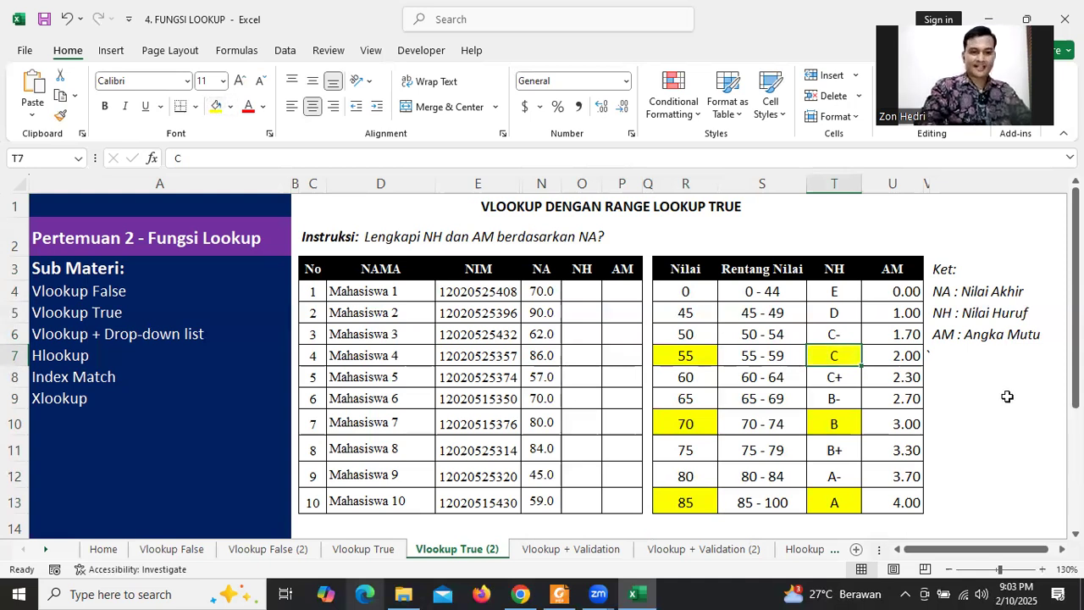
left_click(1007, 396)
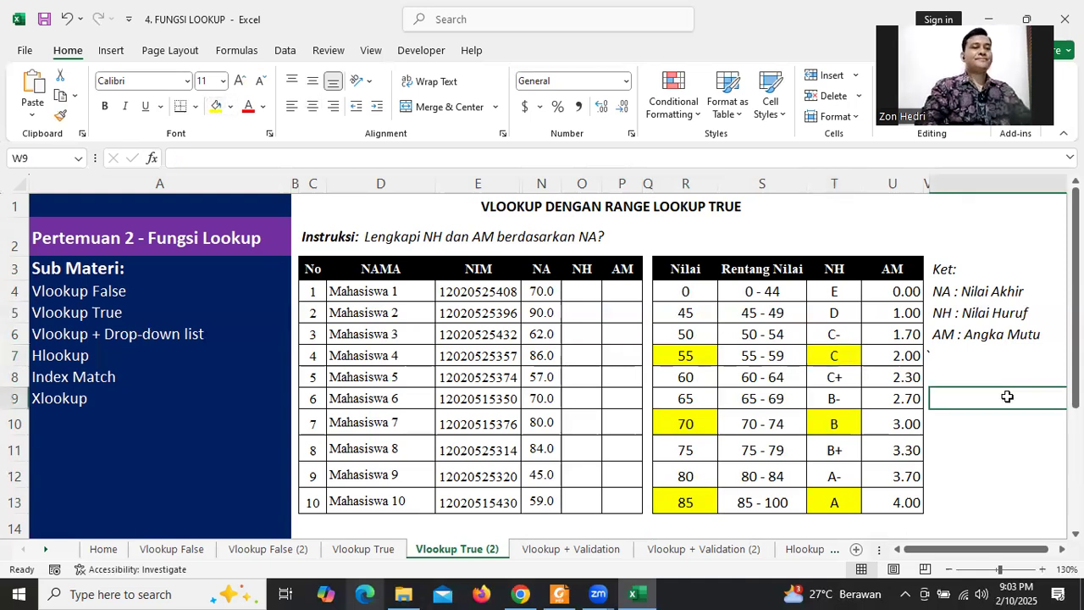
- Start a VLOOKUP formula in O4 with N4 as the lookup value and the absolute range $R$4:$U$13 as the table array
left_click(576, 298)
key("Left")
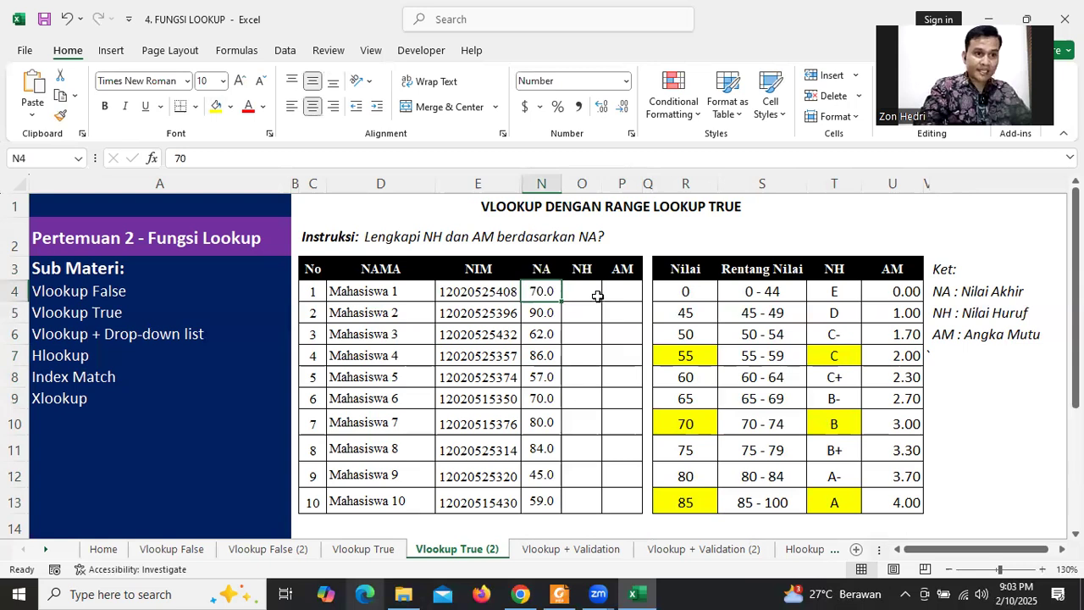
left_click(834, 424)
left_click(596, 294)
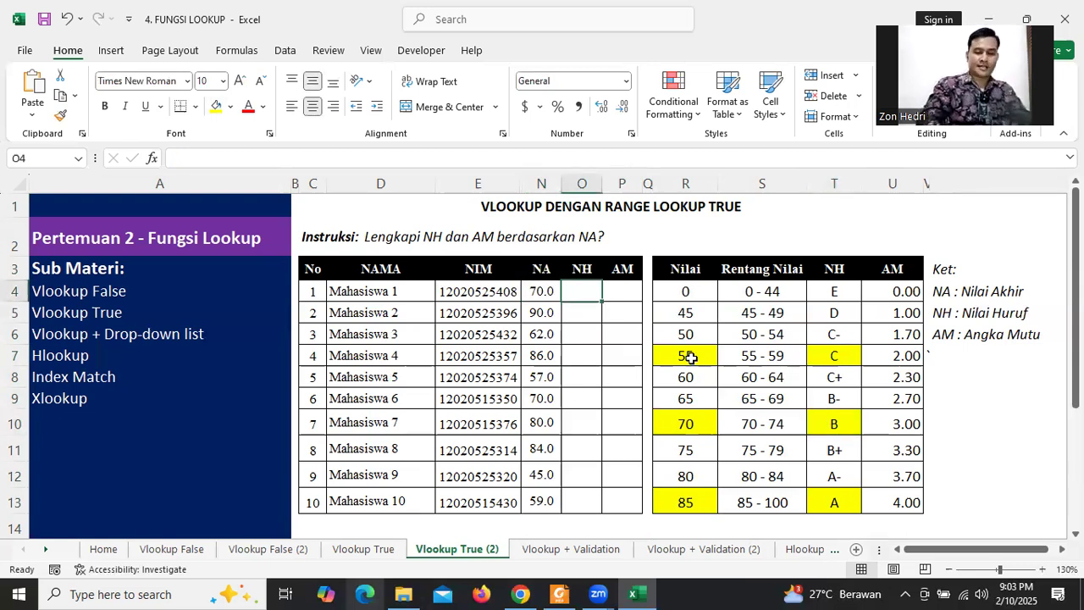
type("=VLOO")
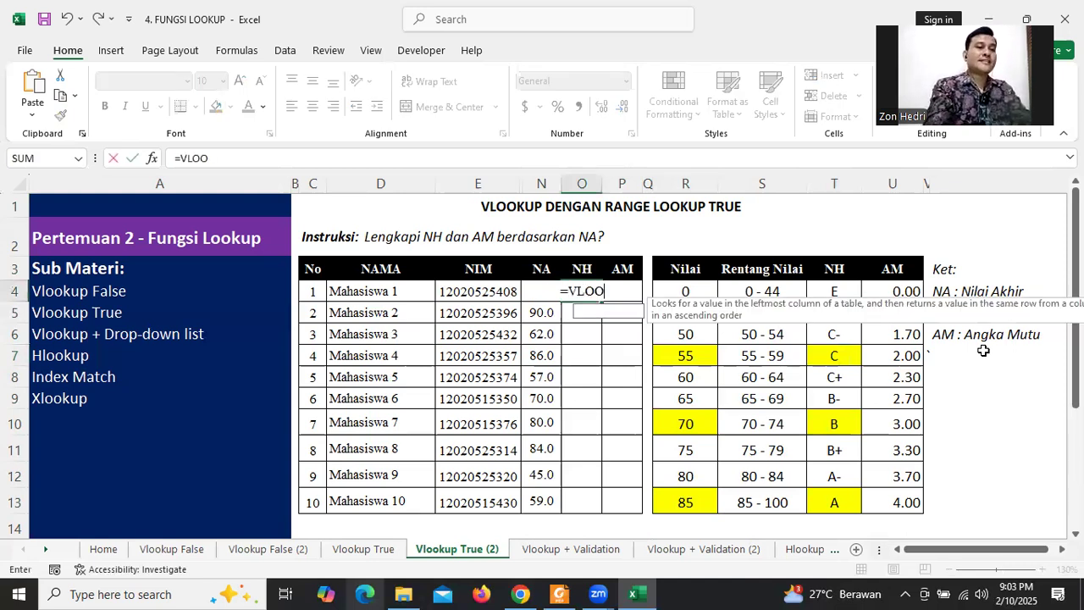
type("KUP(")
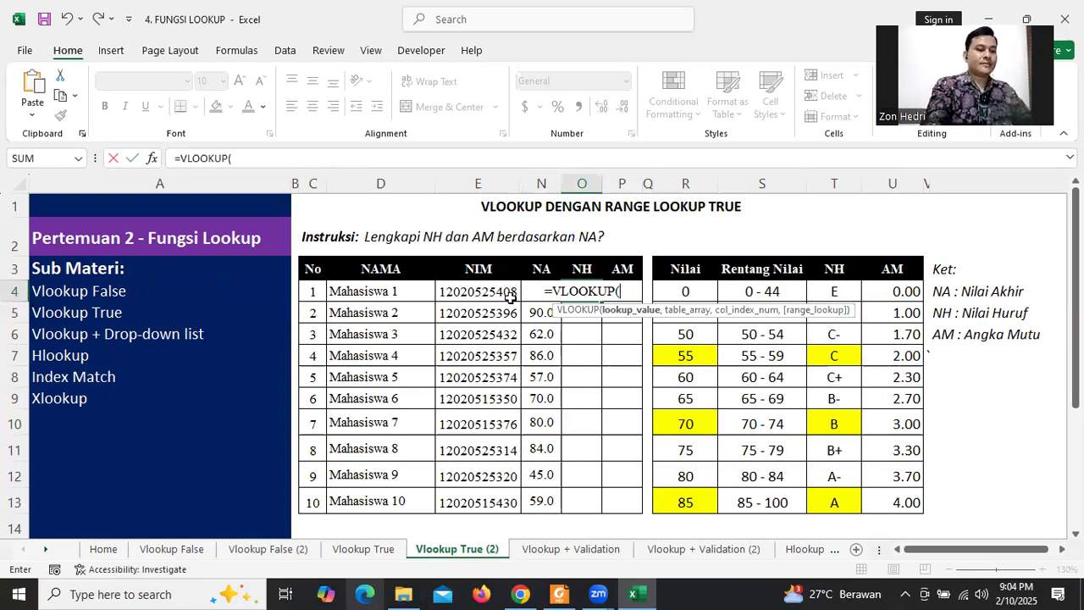
type("N4")
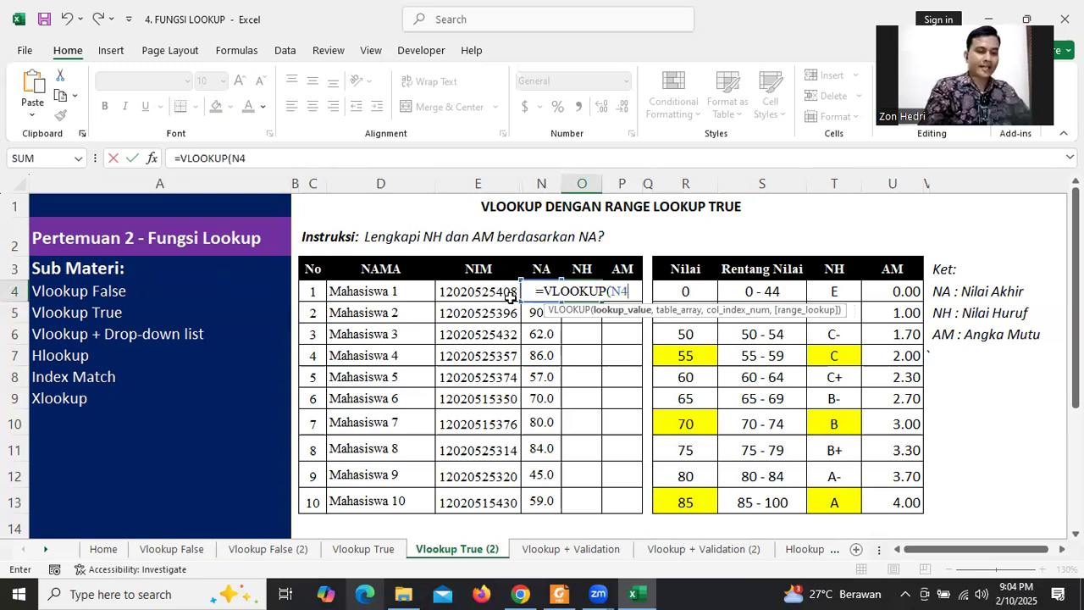
type(",")
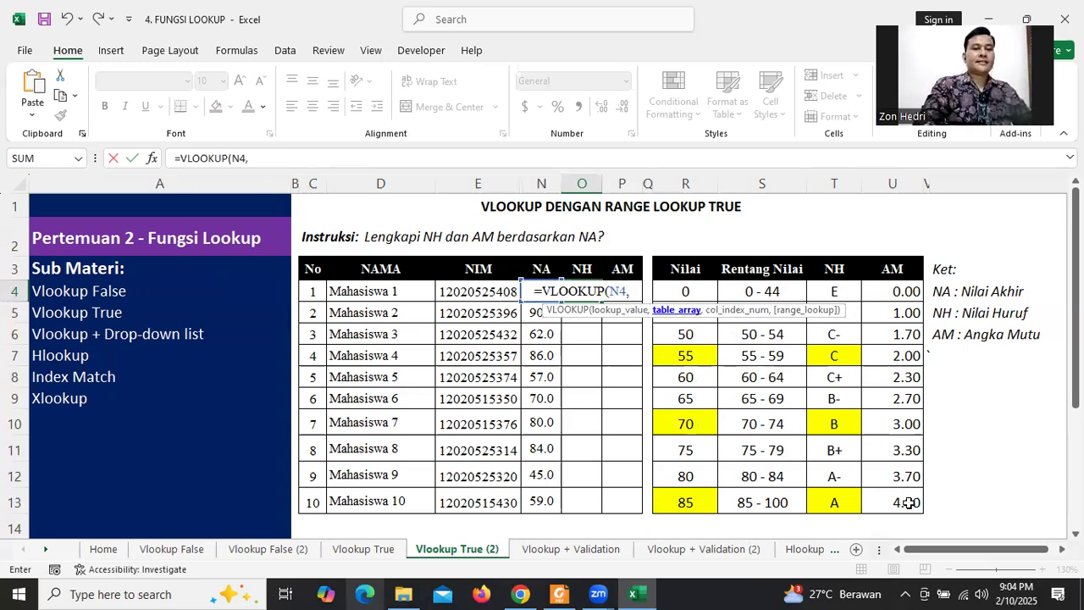
left_click_drag(892, 503, 685, 286)
left_click_drag(702, 362, 702, 362)
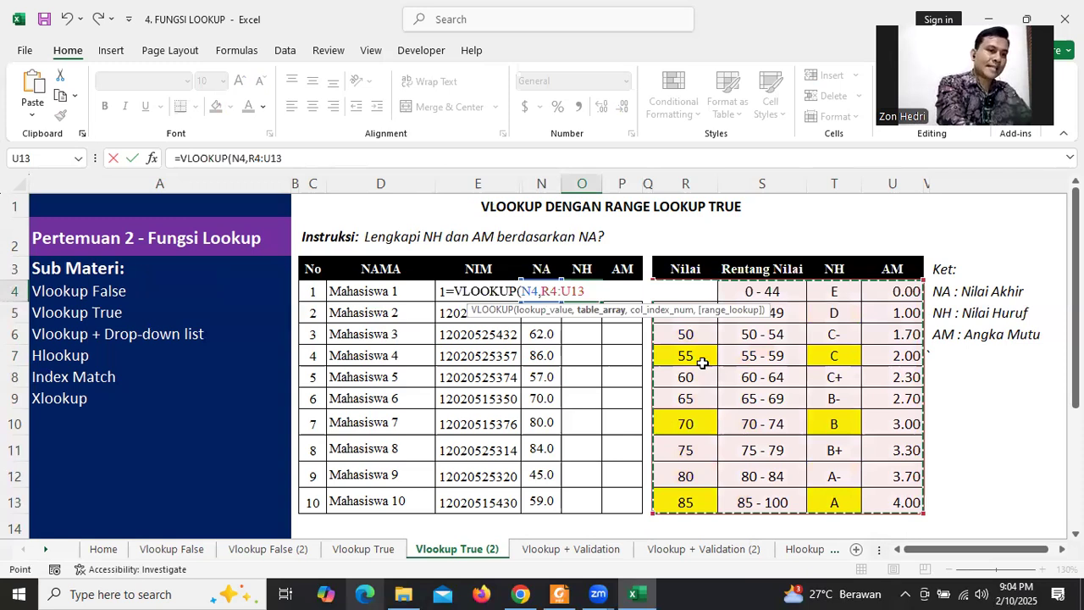
key("F4")
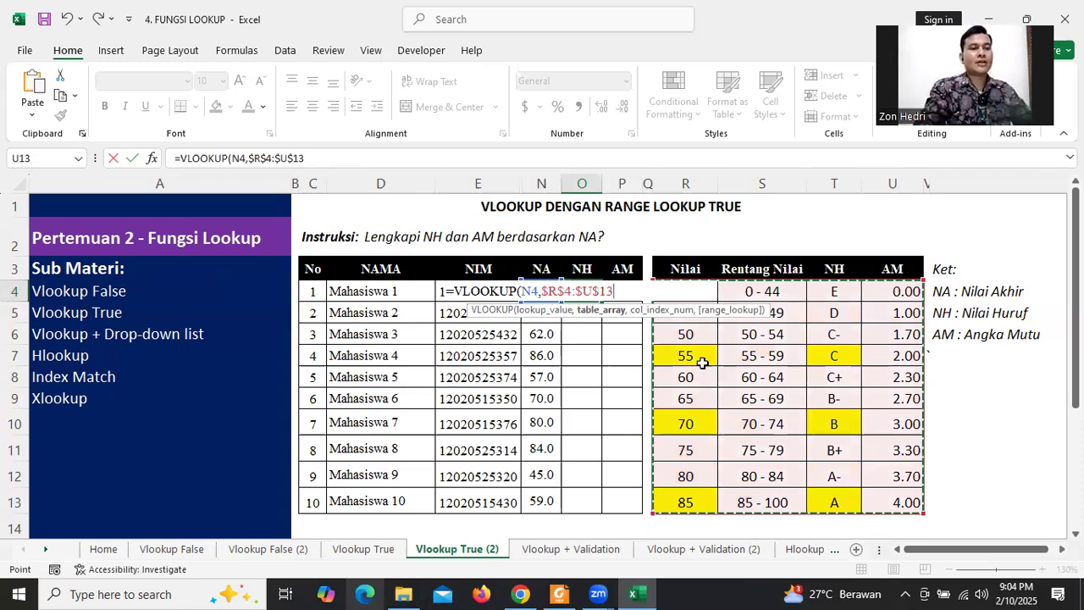
- Complete the O4 formula with column index 3 and range lookup FALSE, and fill it down to O13
type(",")
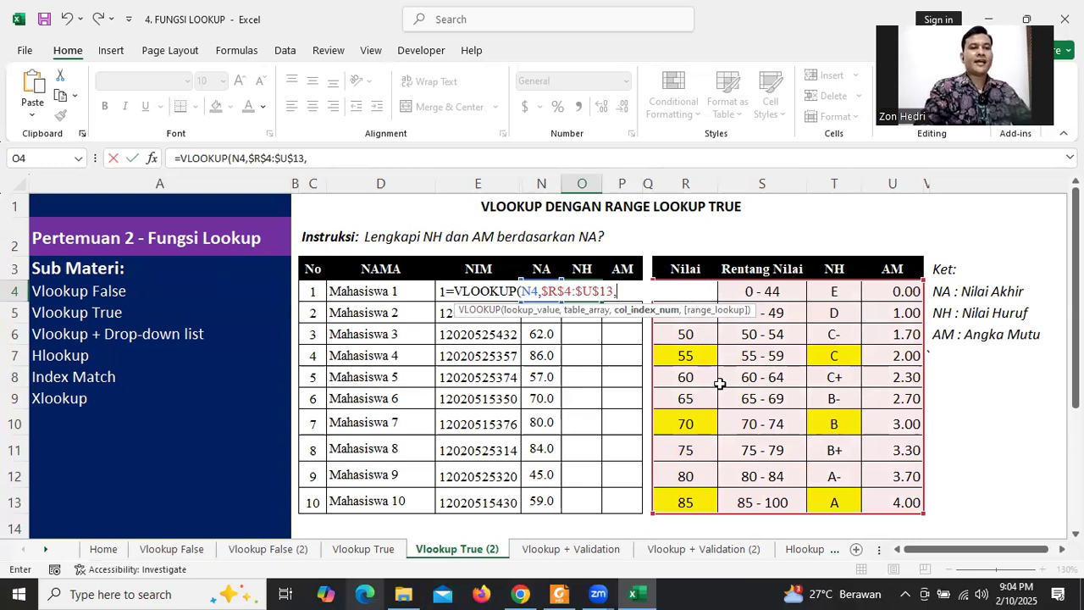
type("3")
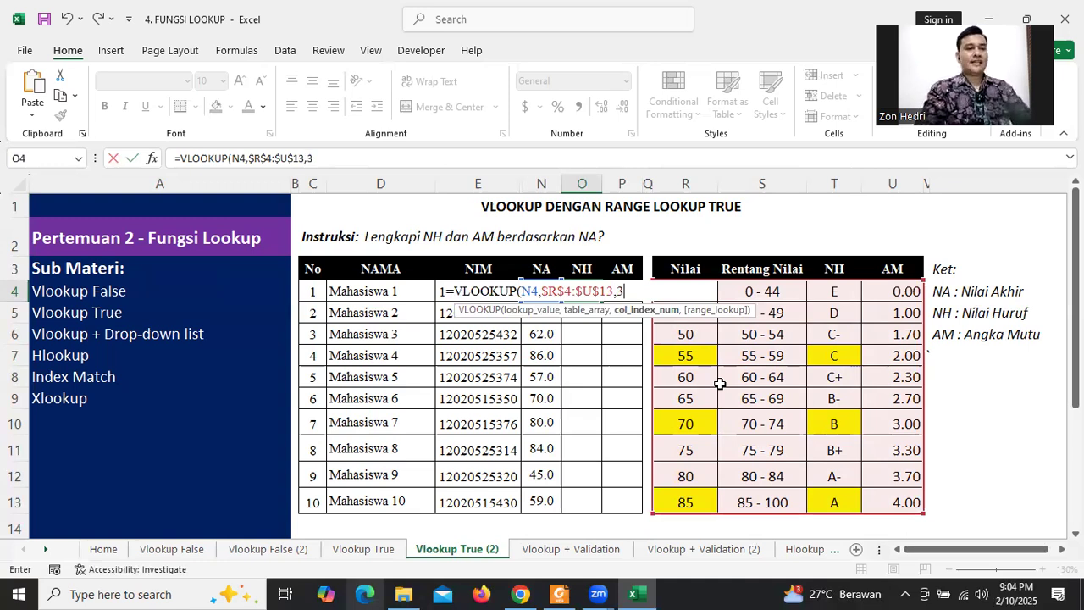
type(",")
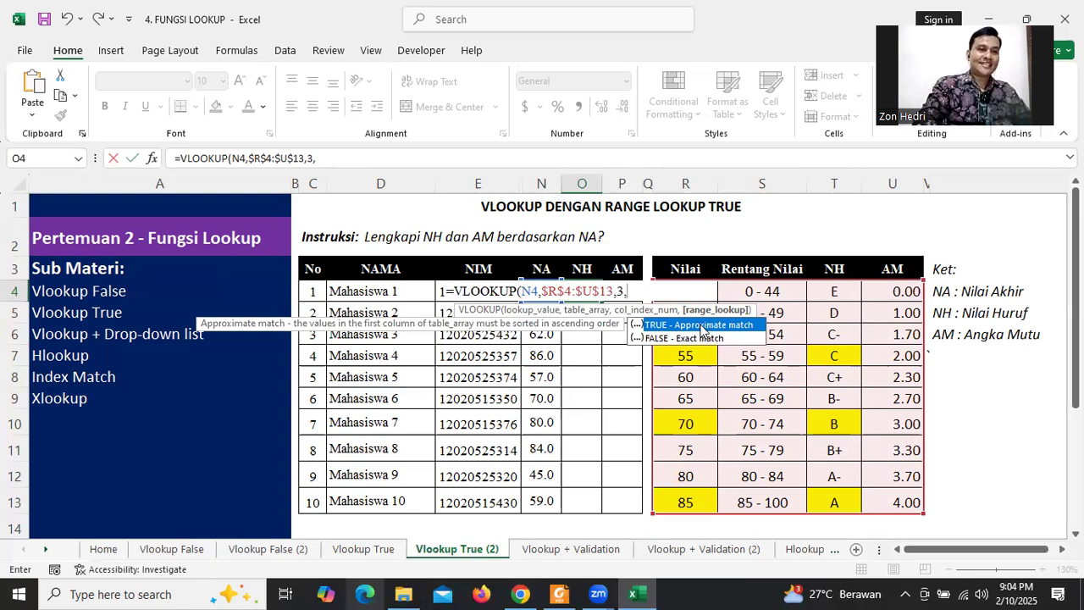
left_click(659, 339)
double_click(659, 340)
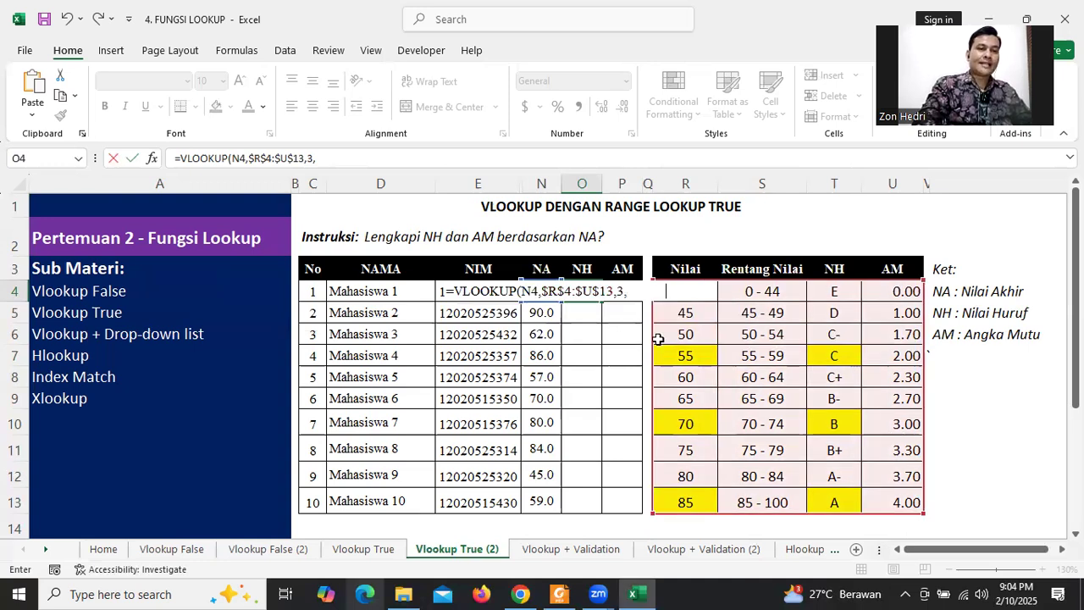
key("Return")
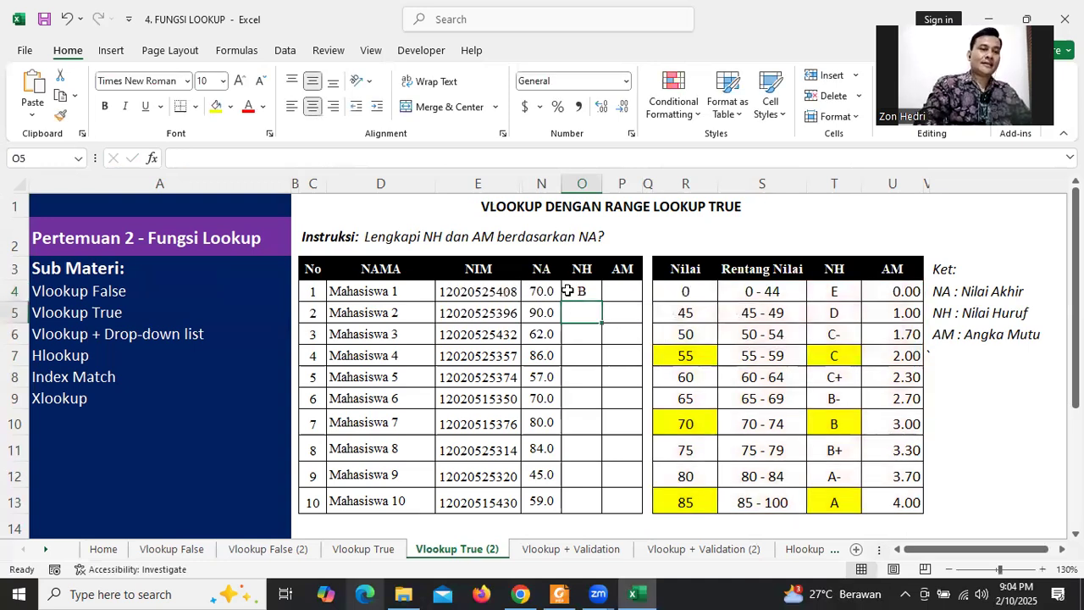
left_click(581, 290)
left_click_drag(601, 302, 587, 503)
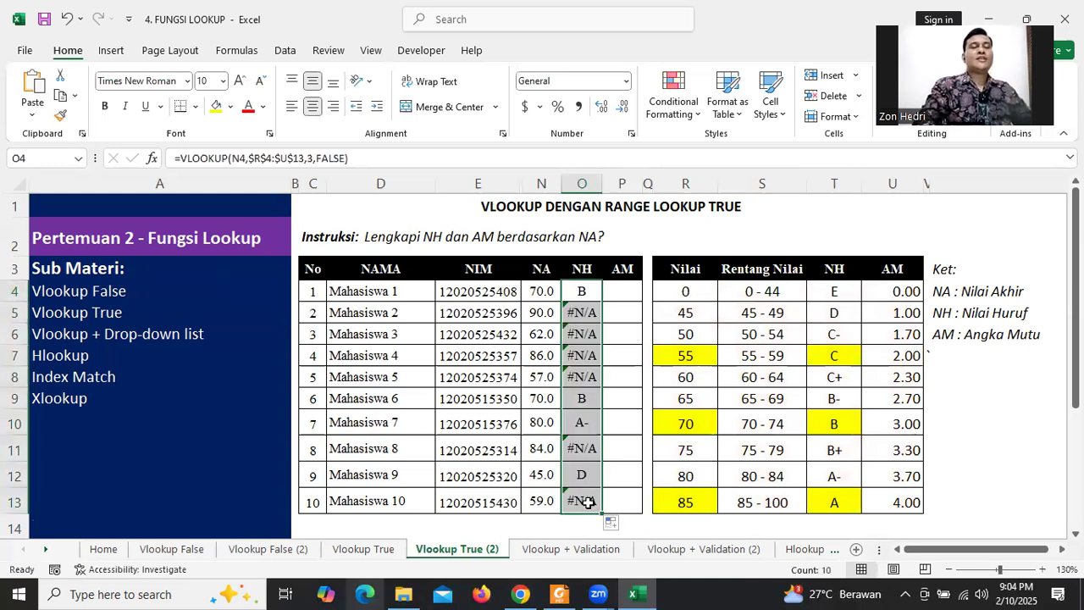
- Check the NH results in O5 and O8, and compare the NA score in N5 with the Nilai thresholds in R4:R13
left_click(590, 313)
left_click(590, 373)
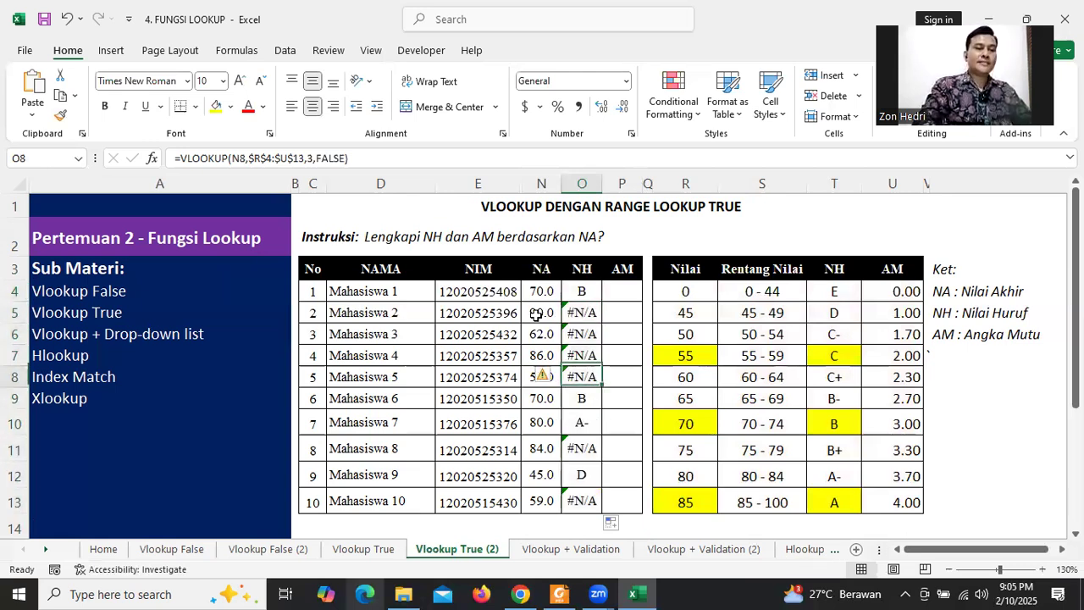
left_click(536, 315)
left_click(669, 288)
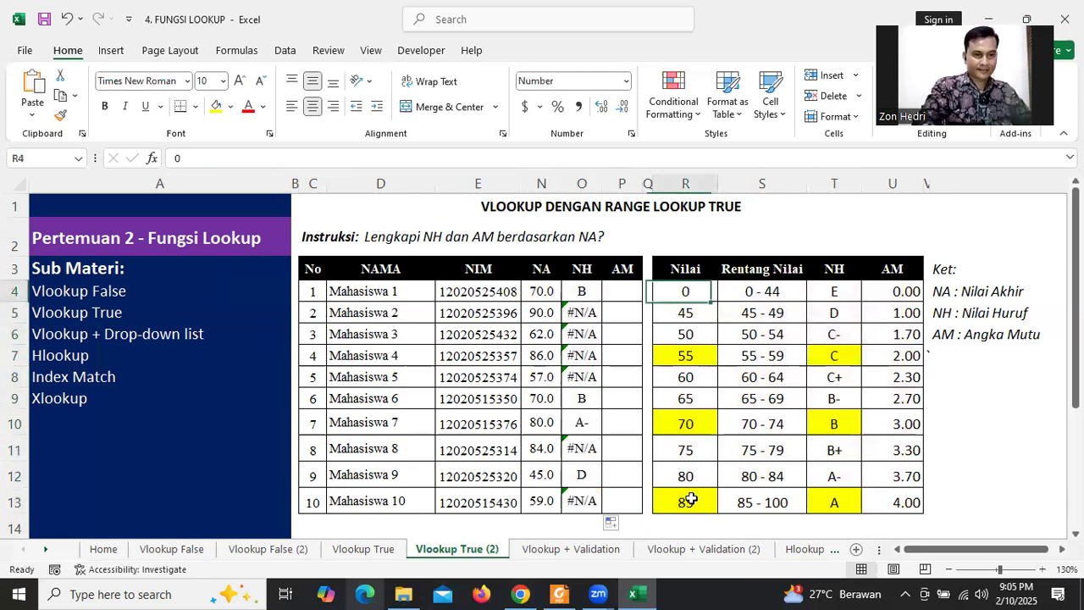
left_click(691, 500, "shift")
left_click_drag(691, 290, 679, 503)
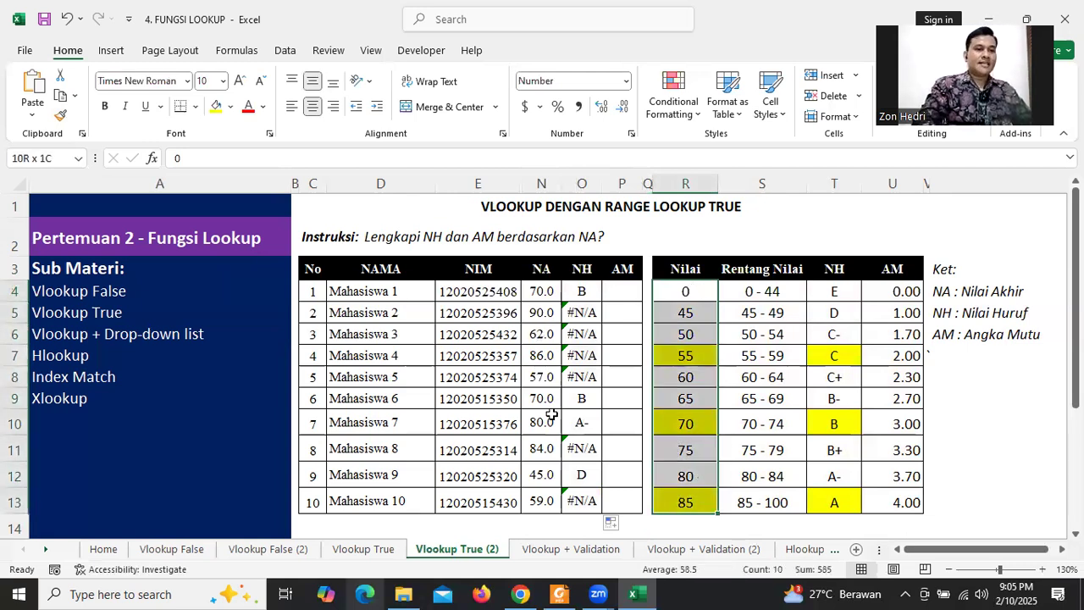
- Compare the NA scores and NH grades in rows 9 and 12 with the grade table entries R10:T10 and R5:T5
left_click_drag(546, 399, 578, 400)
left_click_drag(674, 426, 830, 428)
left_click_drag(537, 477, 584, 476)
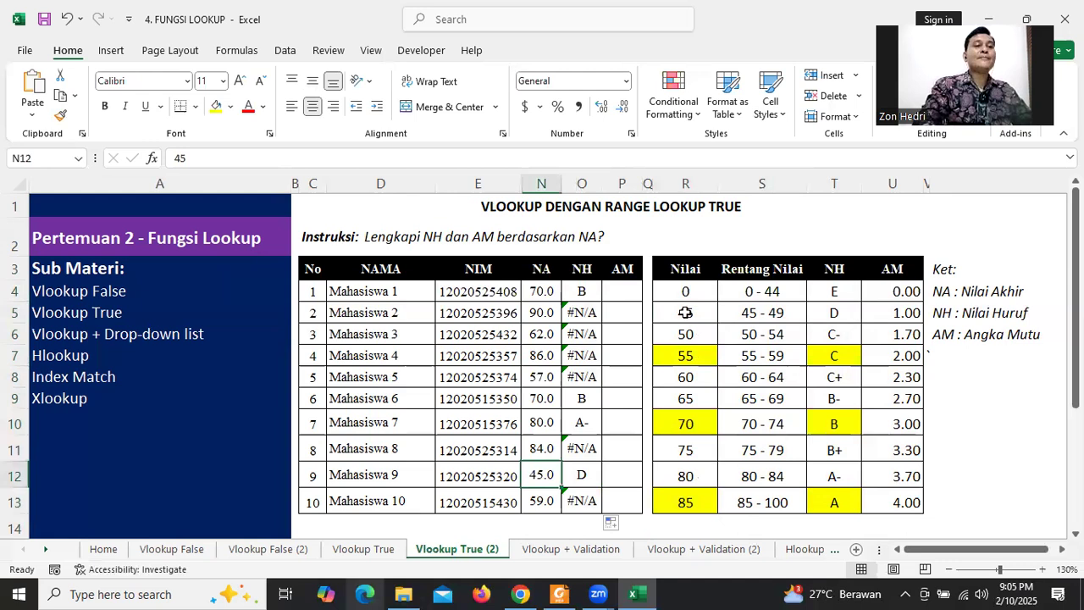
left_click_drag(685, 313, 832, 309)
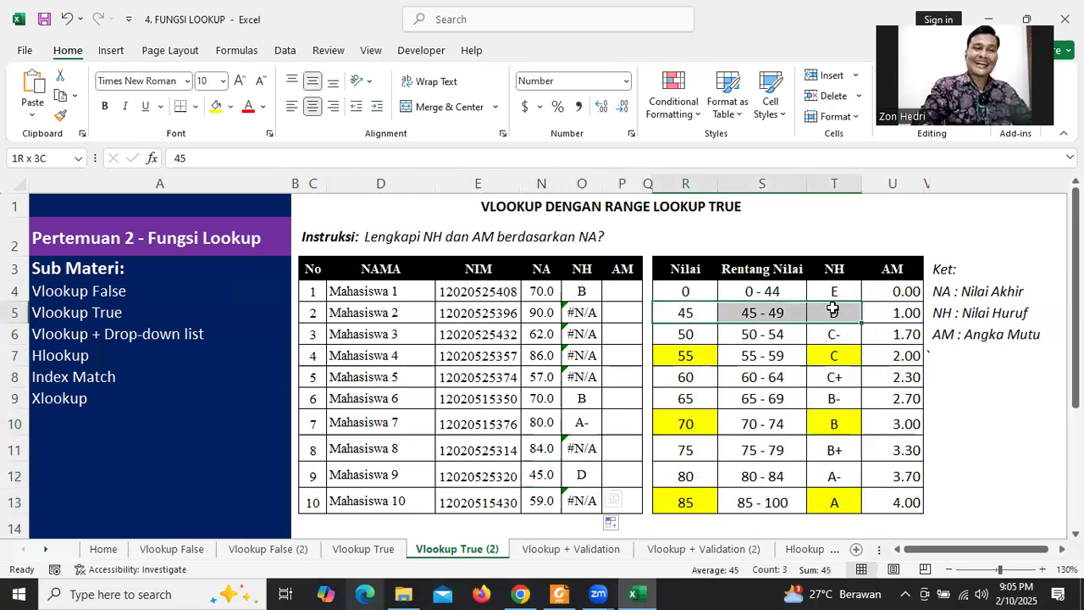
- Change the range lookup argument of the O4 formula to TRUE and fill the formula down to O13
left_click(582, 292)
double_click(581, 291)
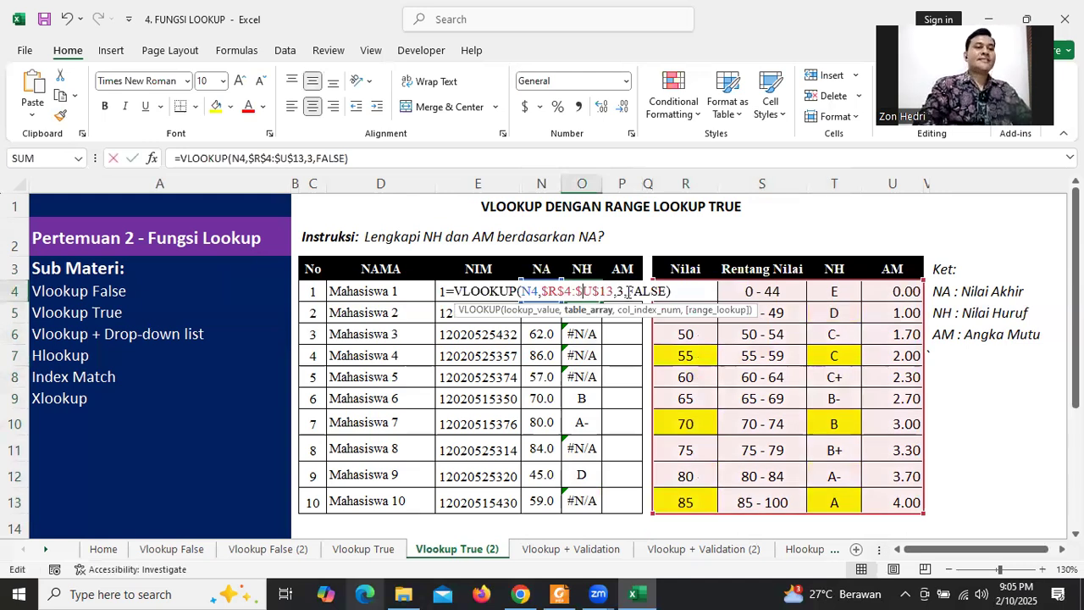
double_click(665, 292)
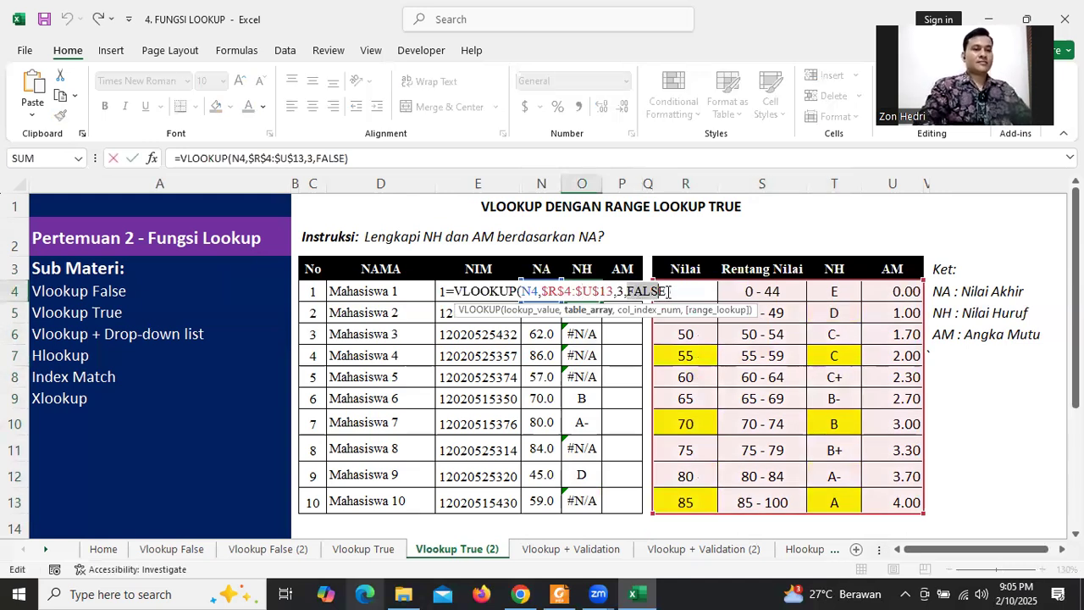
type("TRUE")
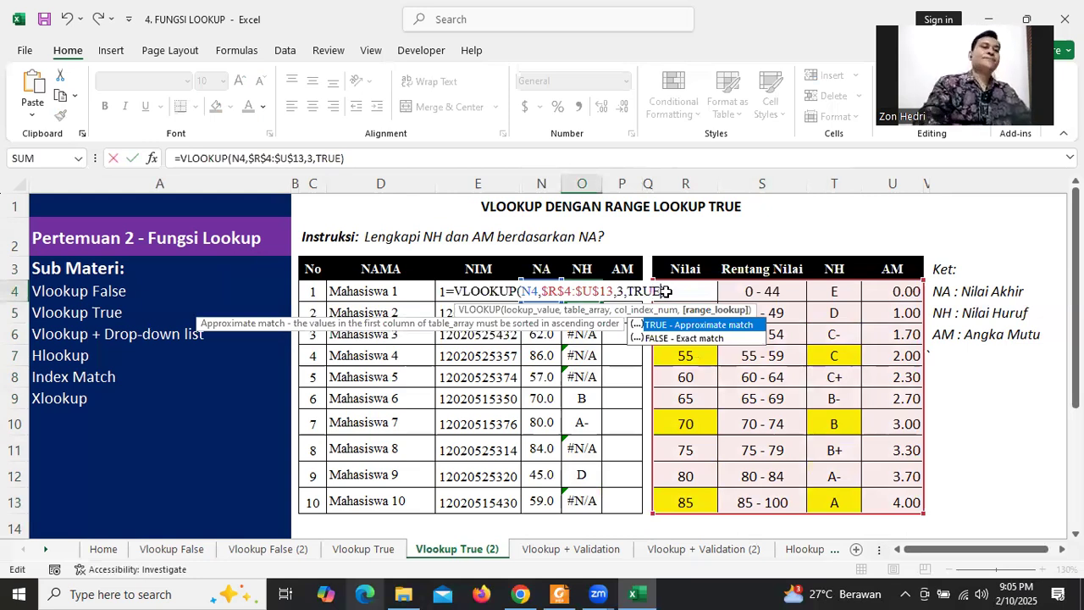
key("Return")
left_click(583, 291)
left_click_drag(602, 302, 584, 502)
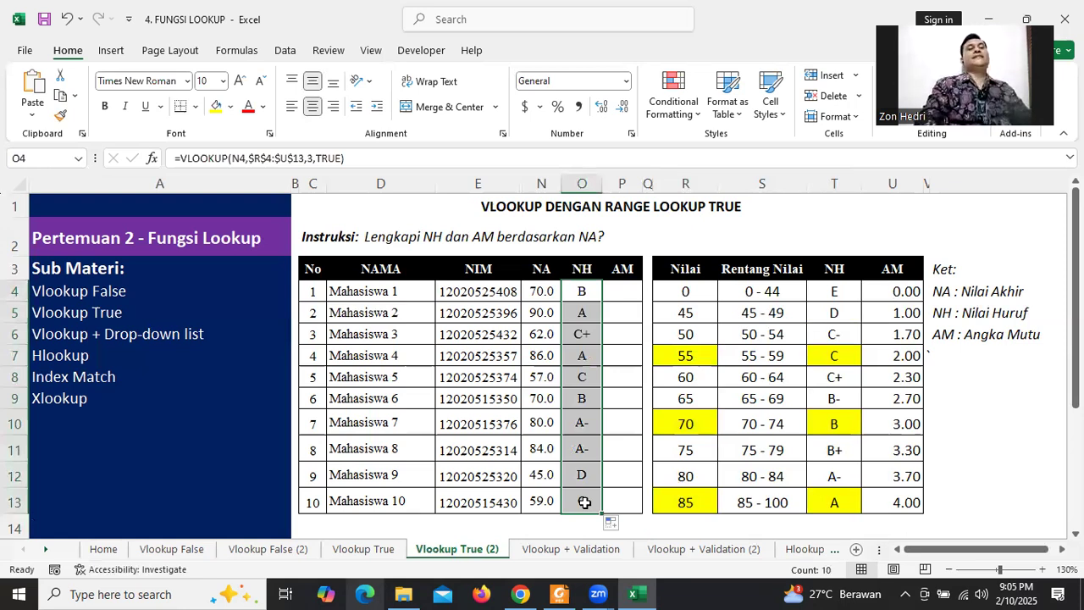
- Start a VLOOKUP formula in P4 with N4:N13 as the lookup values and R4:U13 as the table array
left_click(623, 291)
type("=VL")
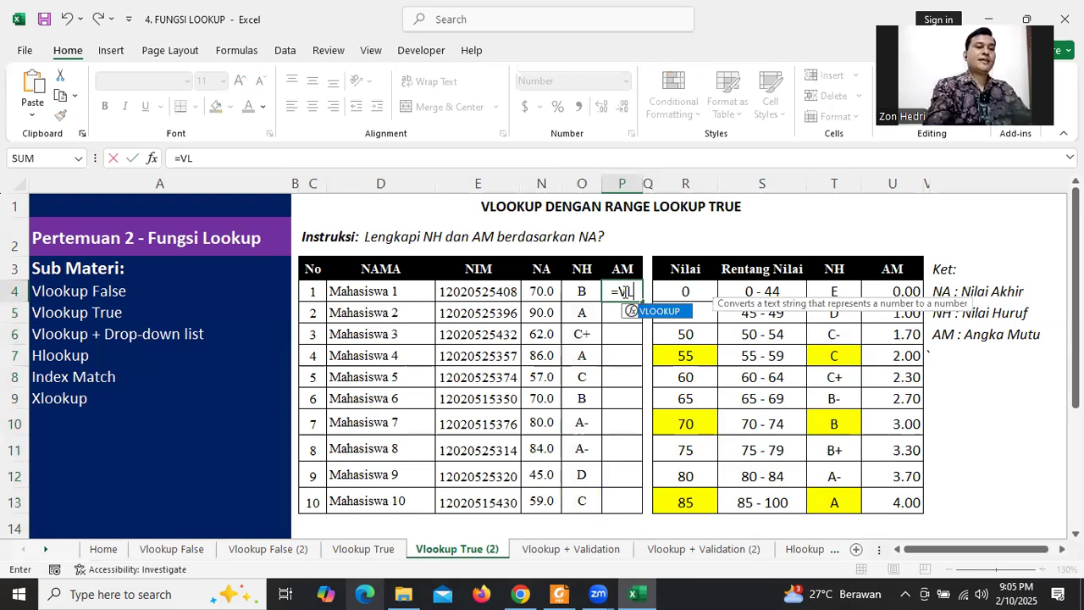
type("OOKUP(")
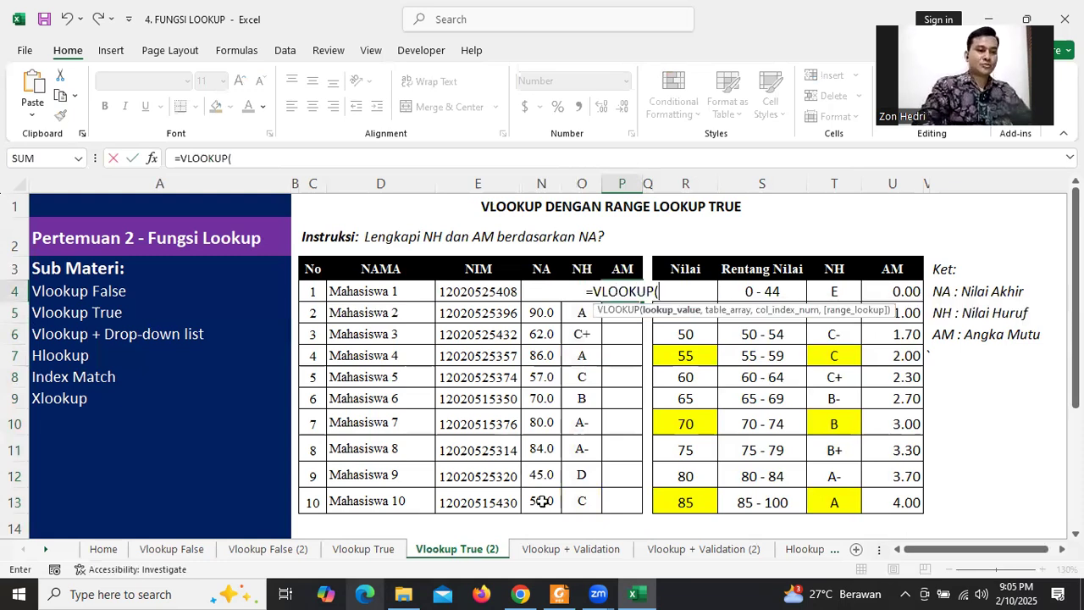
left_click_drag(542, 501, 541, 285)
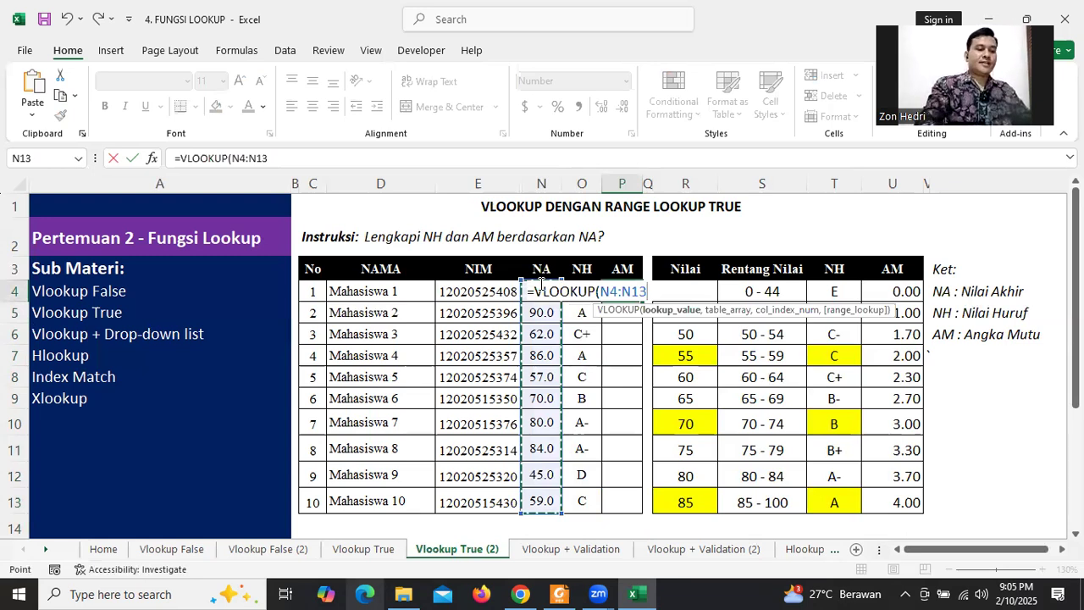
type(",")
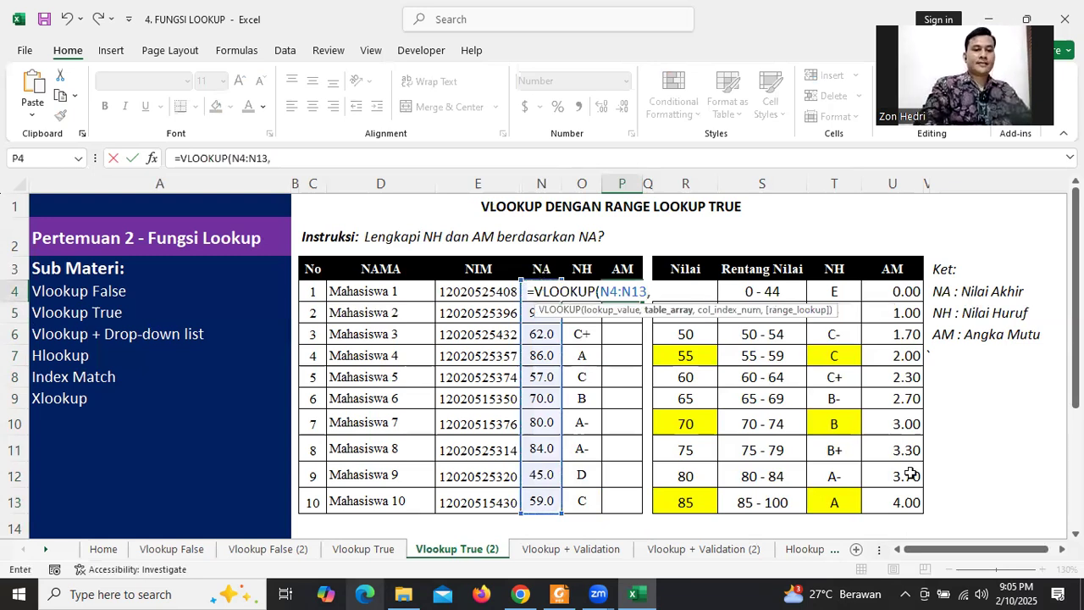
left_click_drag(893, 502, 689, 292)
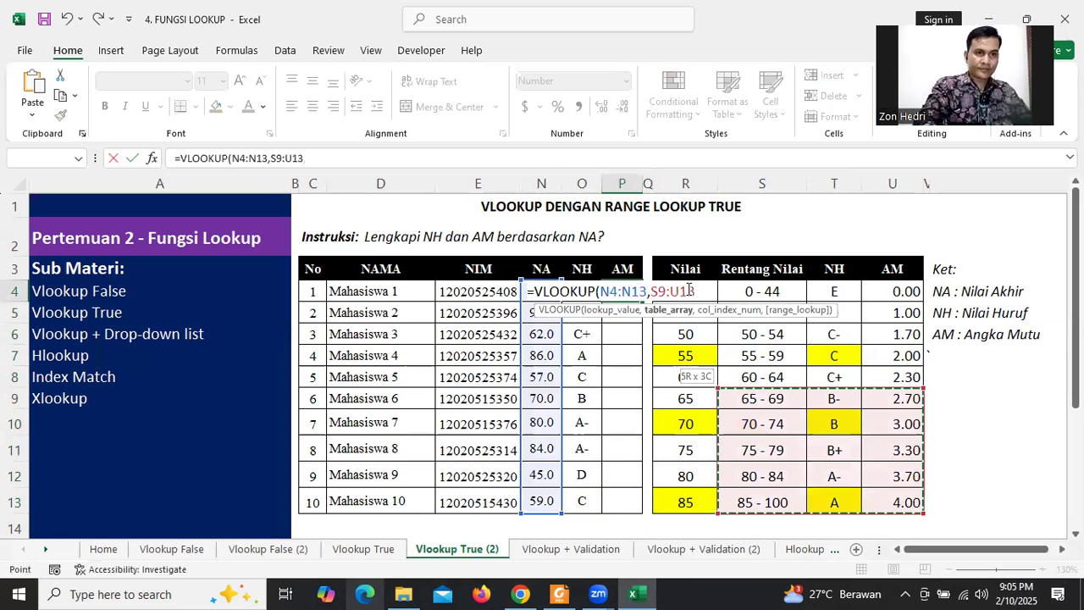
type(",")
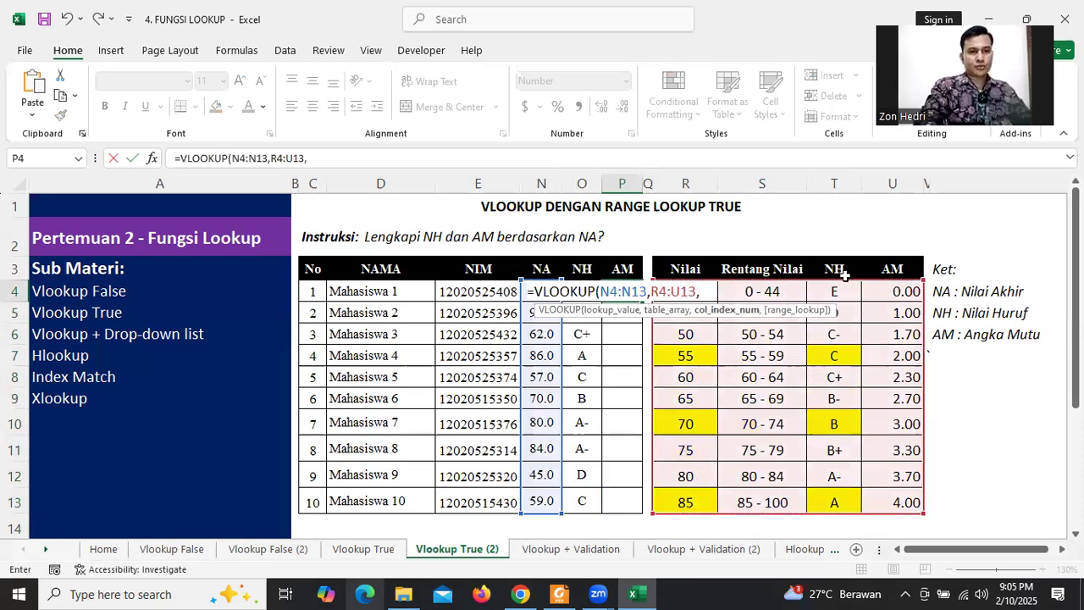
- Complete the P4 formula with column index 4 and range lookup 1 to fill the AM column
type("4")
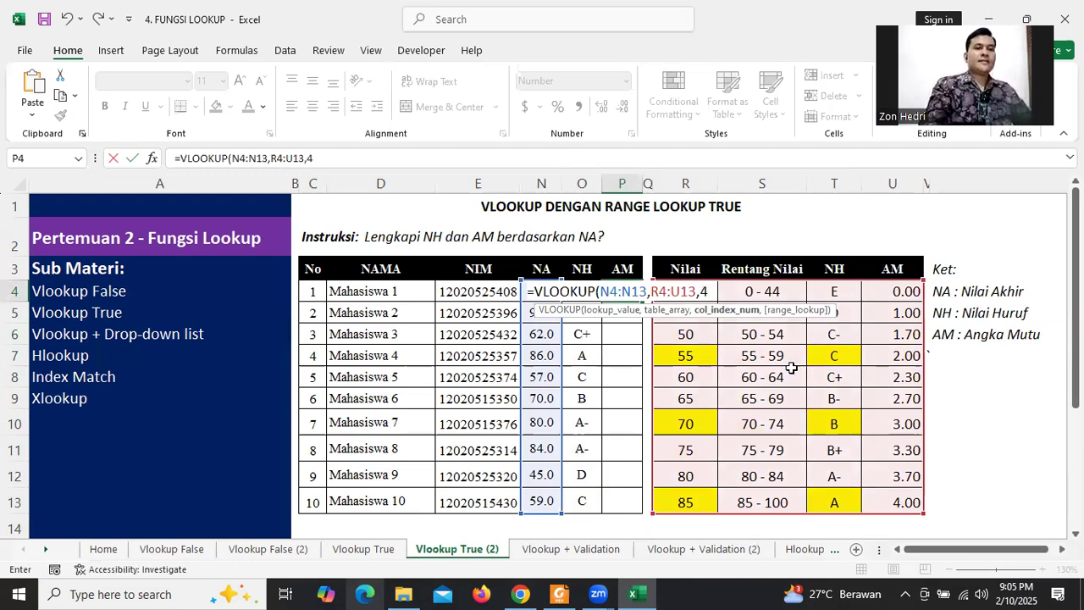
type(",TR")
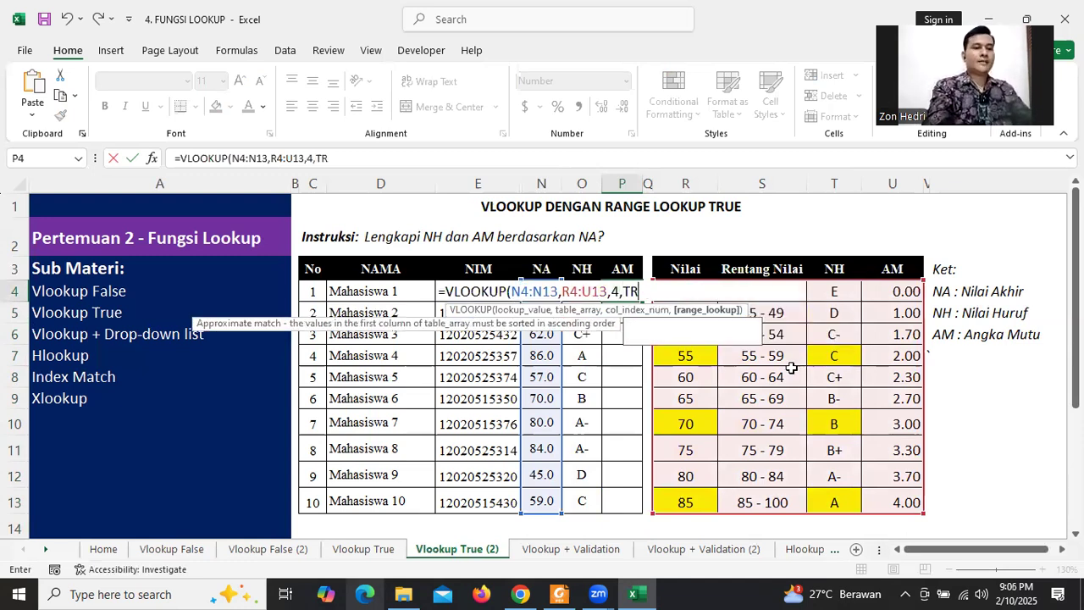
key("BackSpace")
key("BackSpace")
type("1")
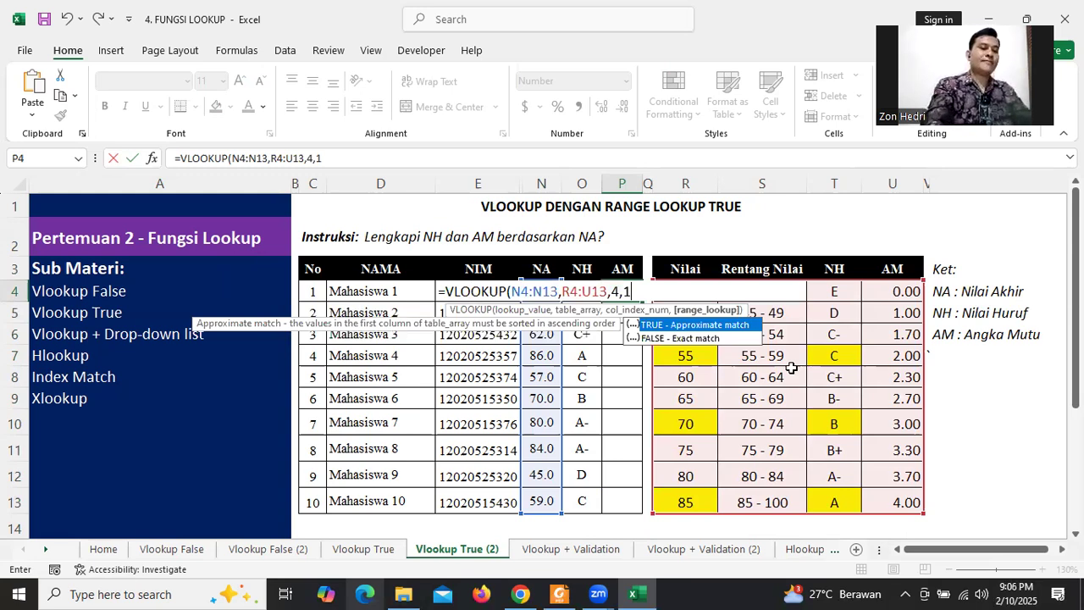
type(")")
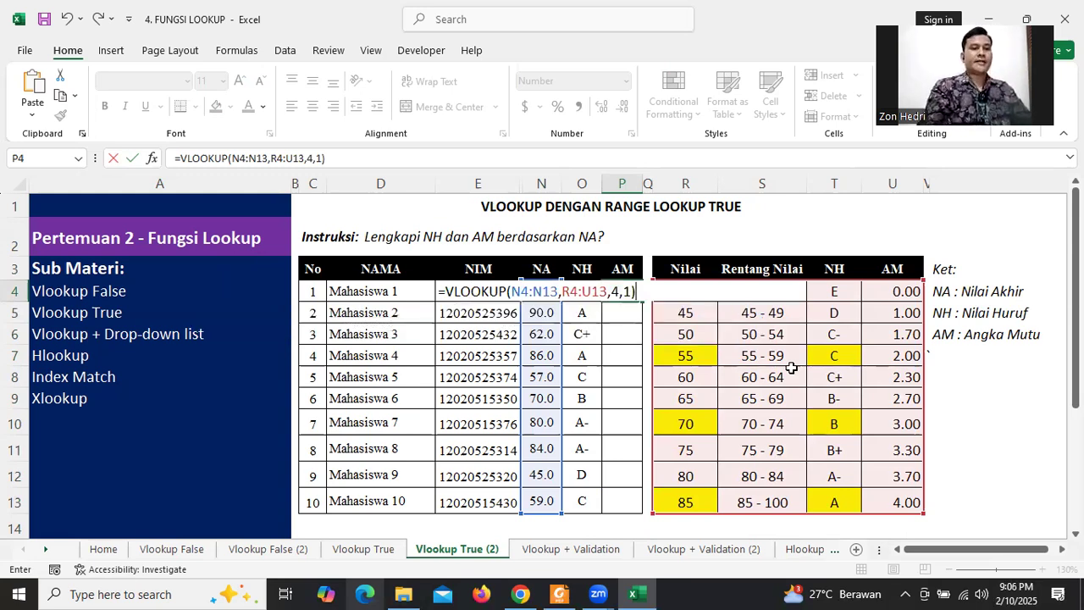
key("Return")
left_click(505, 350)
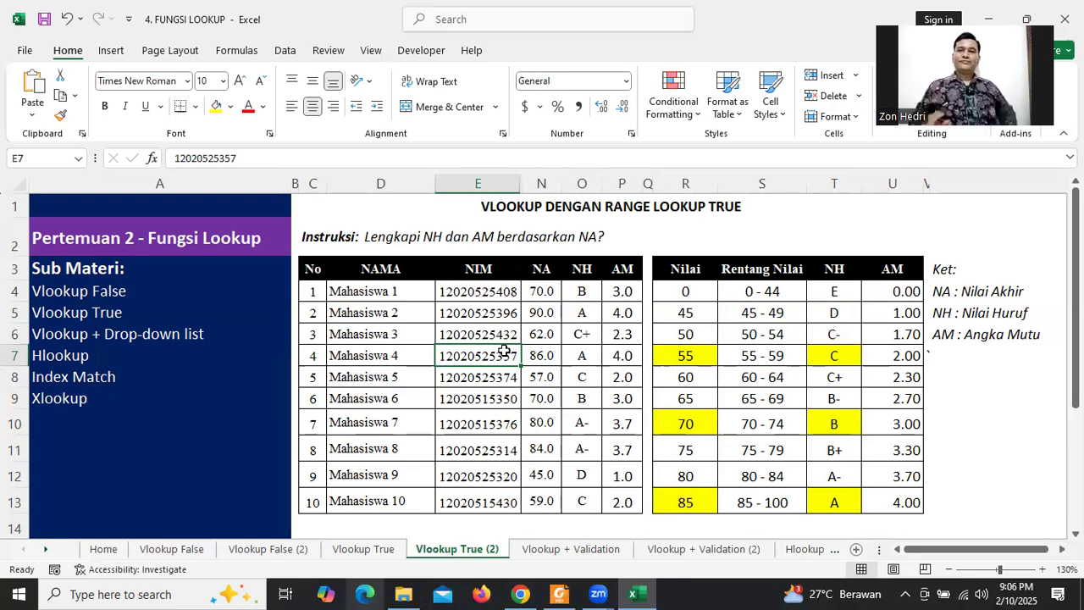
- Switch to the Vlookup + Validation sheet
left_click(549, 549)
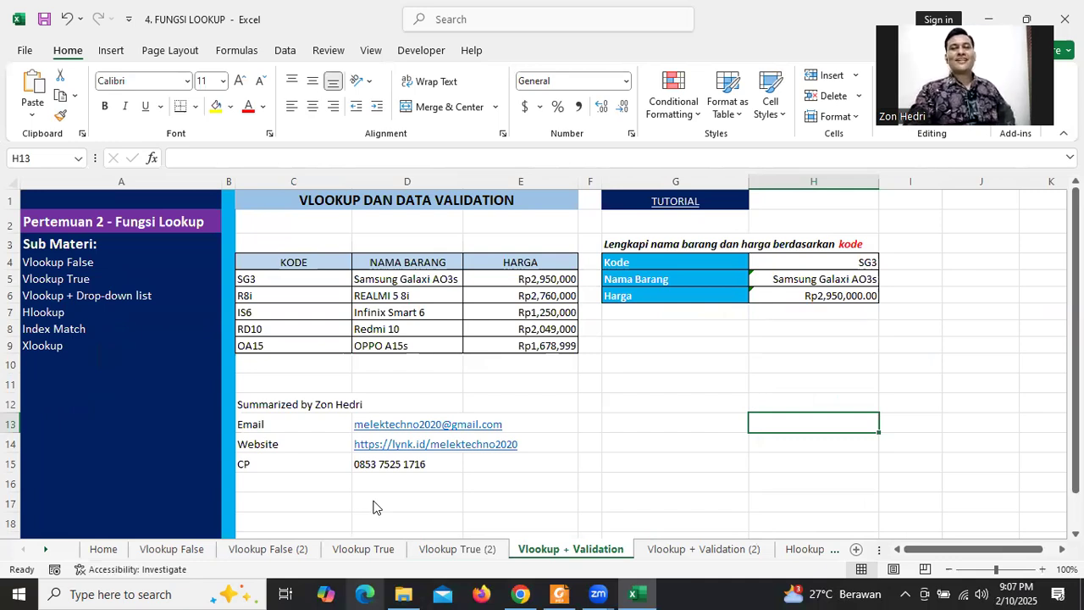
left_click(704, 365)
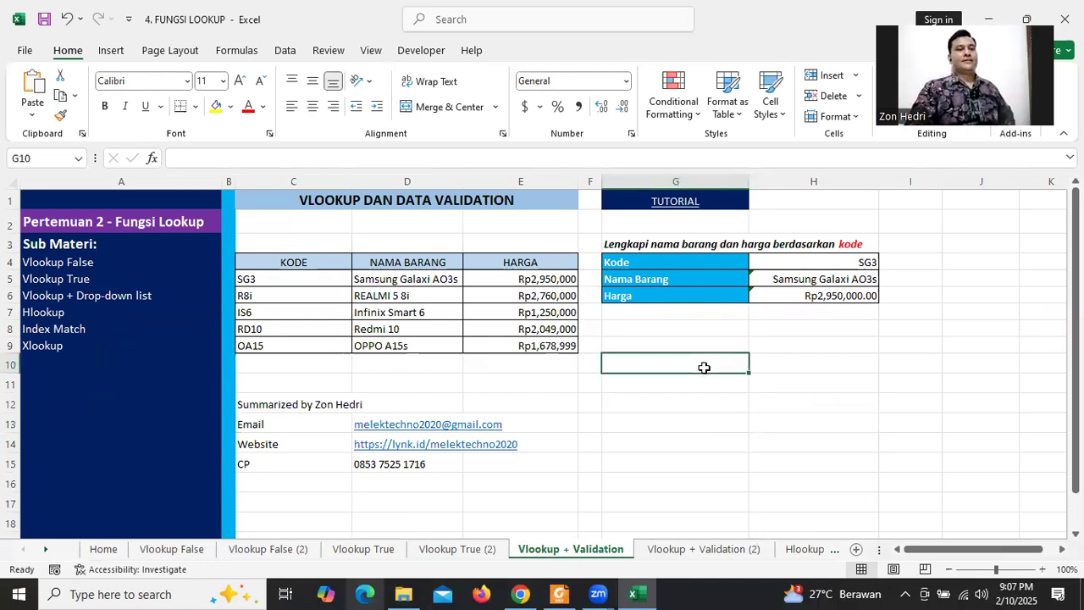
left_click(703, 420)
left_click(669, 400)
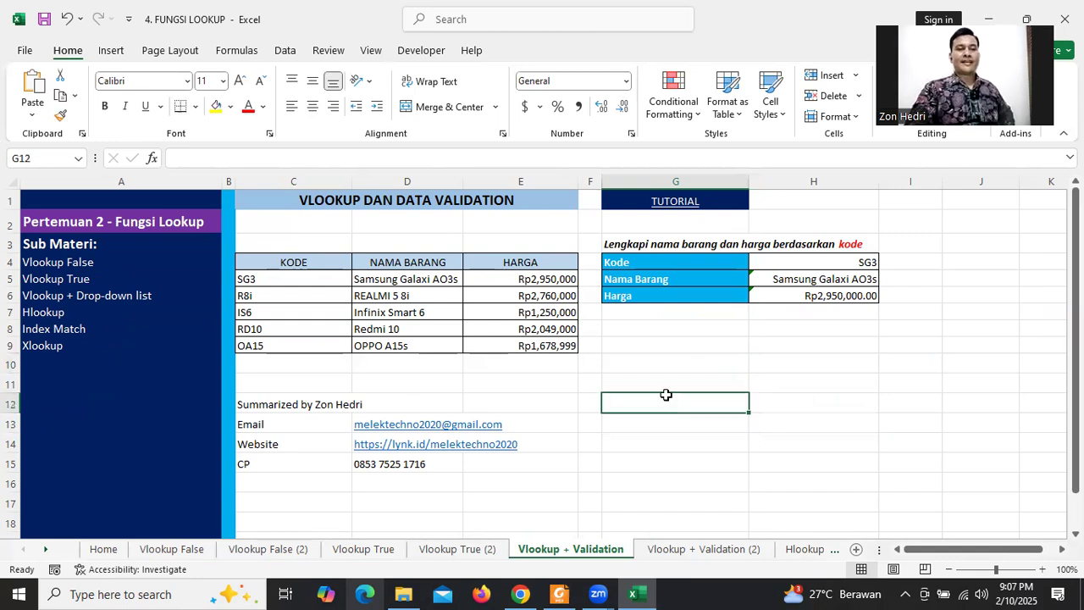
left_click(654, 378)
left_click(642, 348)
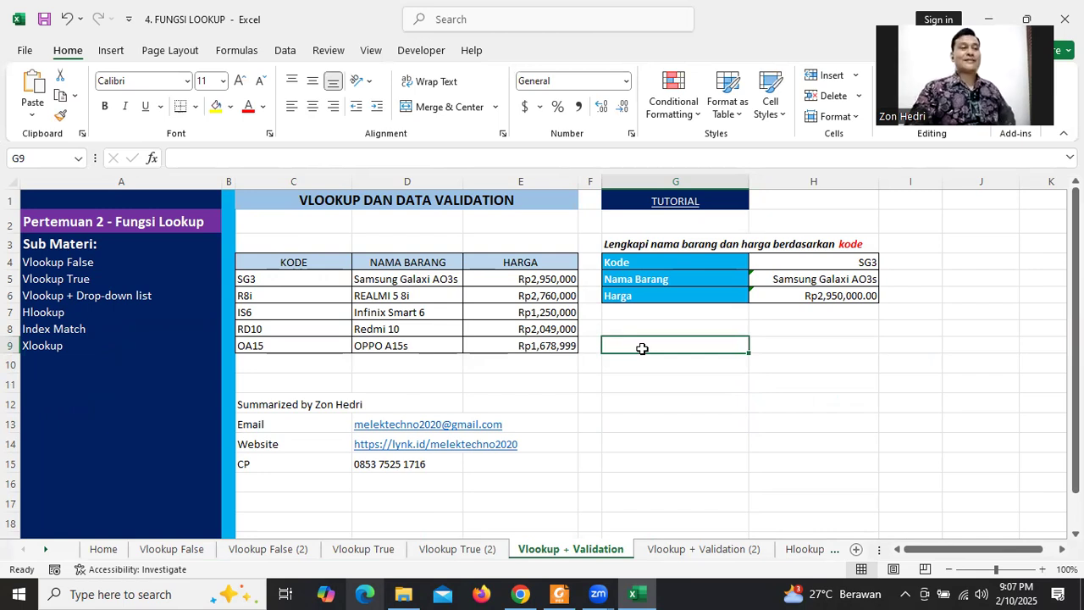
left_click(656, 392)
left_click(902, 357)
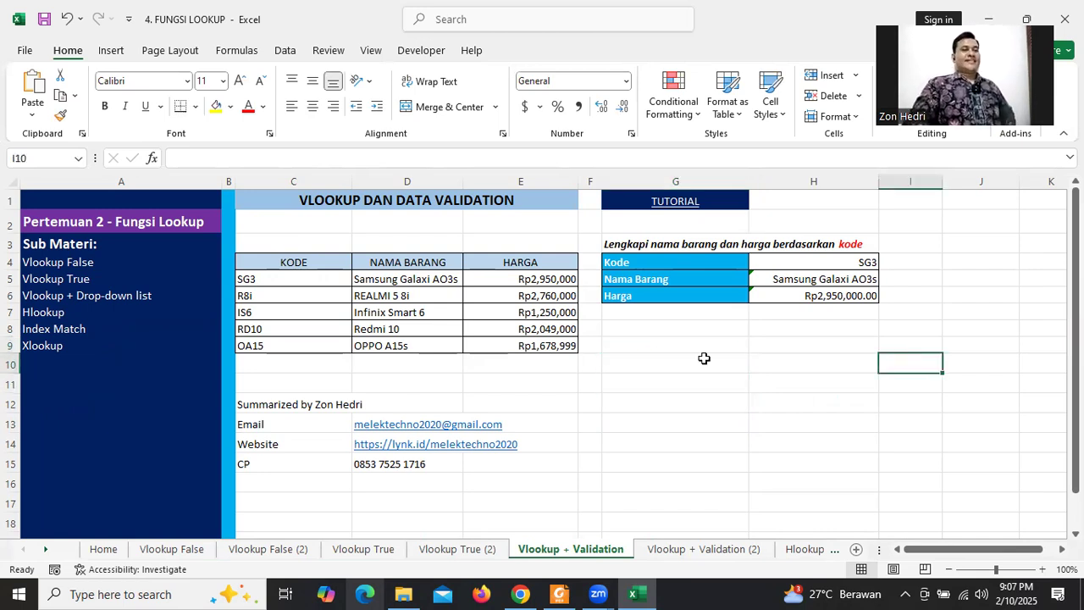
- Extend the sheet title in C1 to read "VLOOKUP DAN DATA VALIDATION (DROP-DOWN LIST)"
left_click(338, 198)
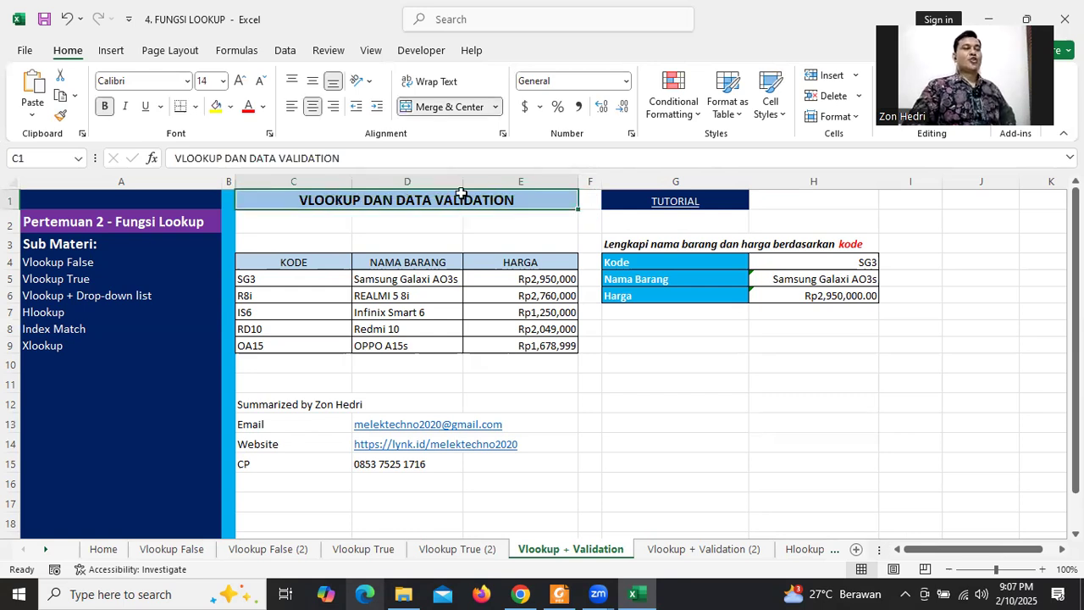
left_click(392, 159)
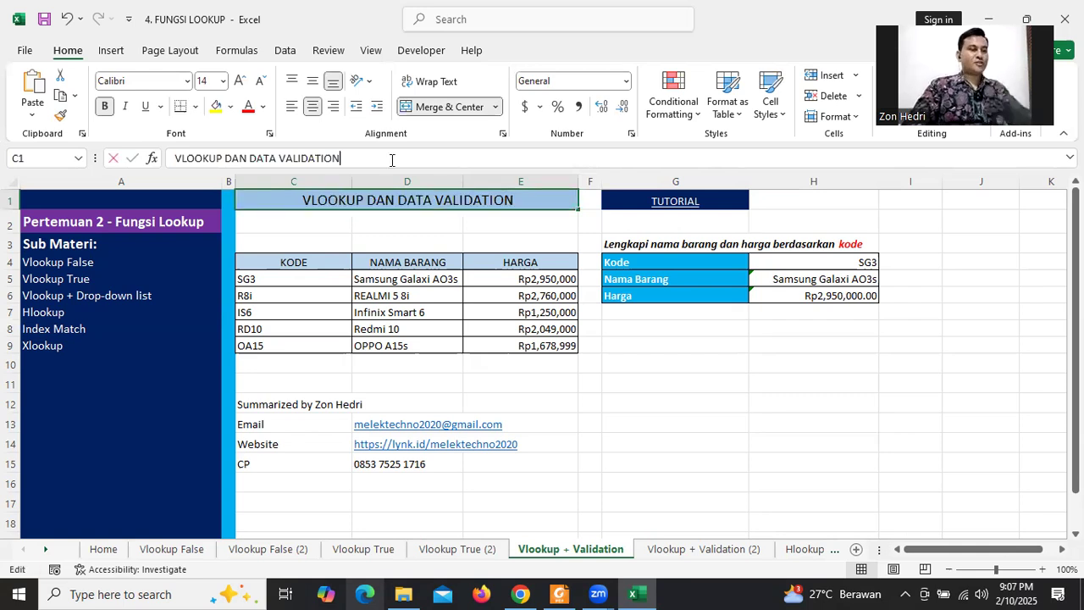
type("(DROP")
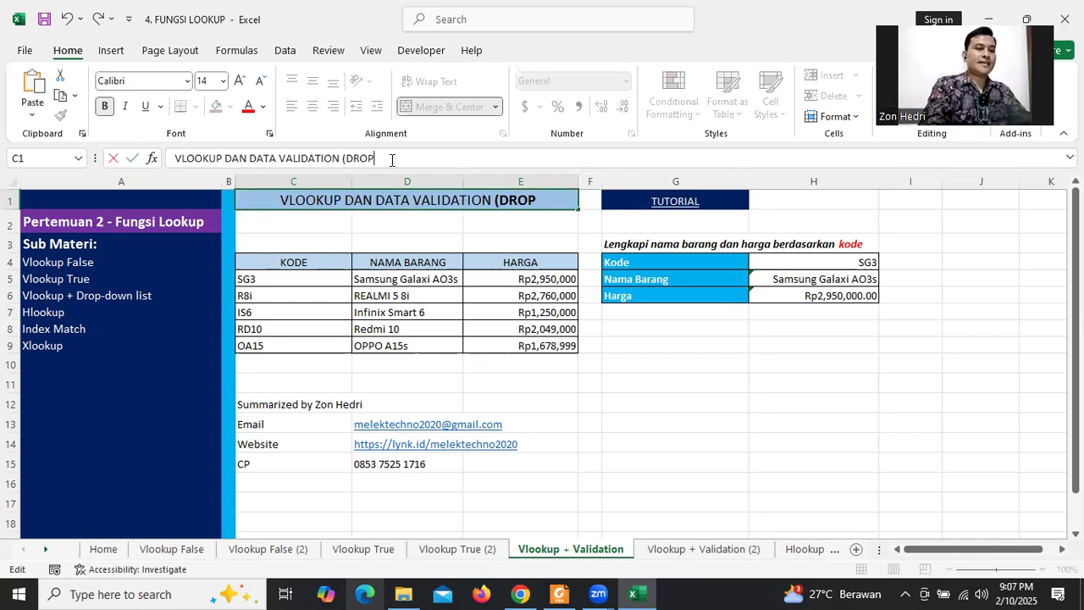
type("-DOWN LLIST")
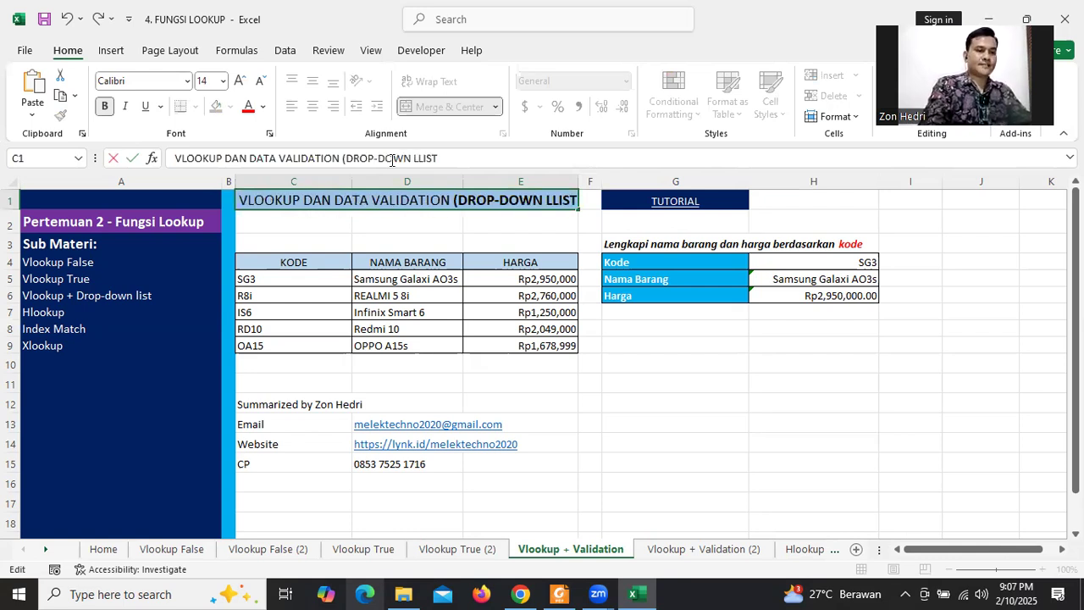
key("BackSpace")
key("BackSpace")
key("BackSpace")
key("BackSpace")
type("IST)")
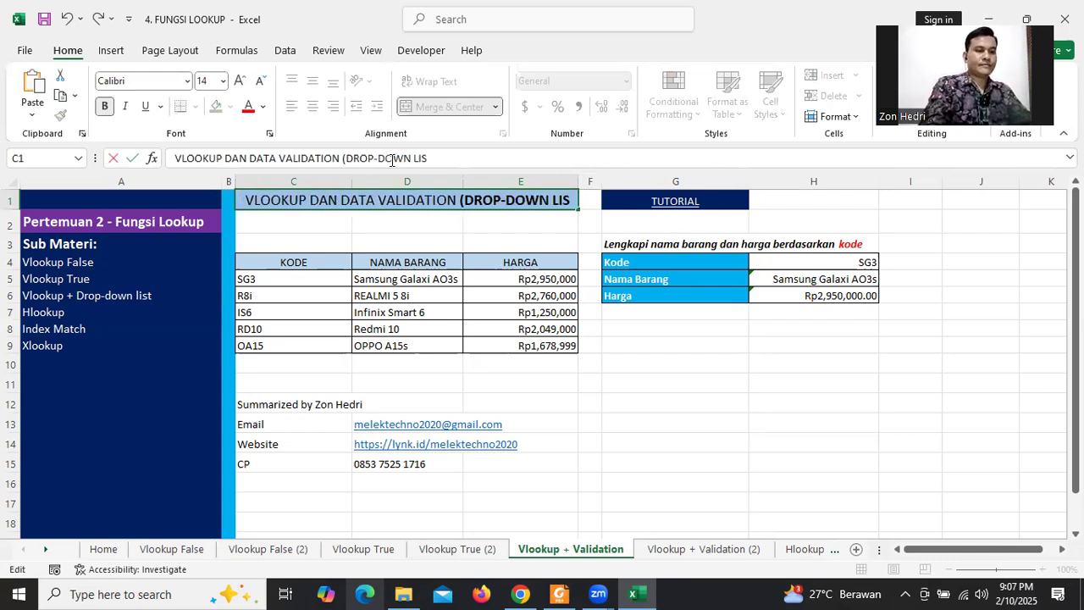
left_click(824, 398)
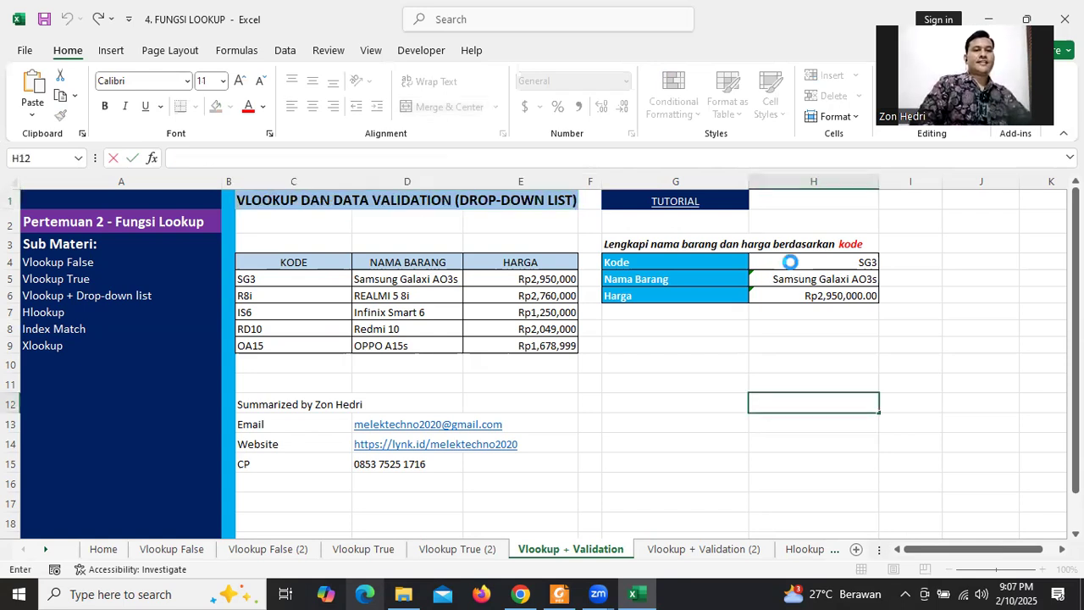
- Try the Kode drop-down list in H4 by choosing R8i, RD10, OA15 and SG3 in turn
left_click(791, 263)
left_click(885, 263)
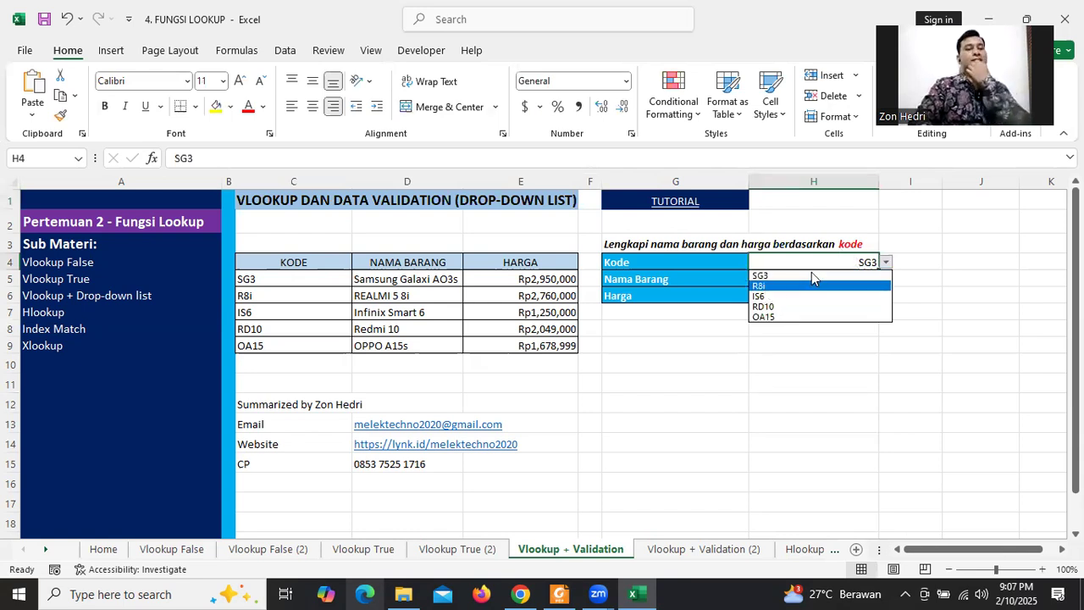
left_click(778, 287)
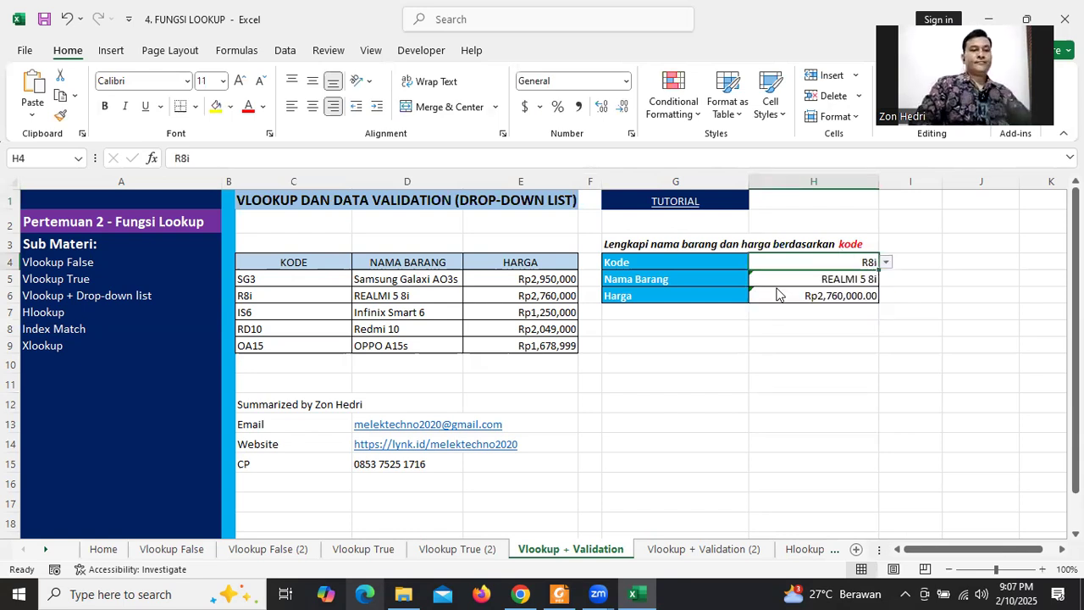
left_click(885, 262)
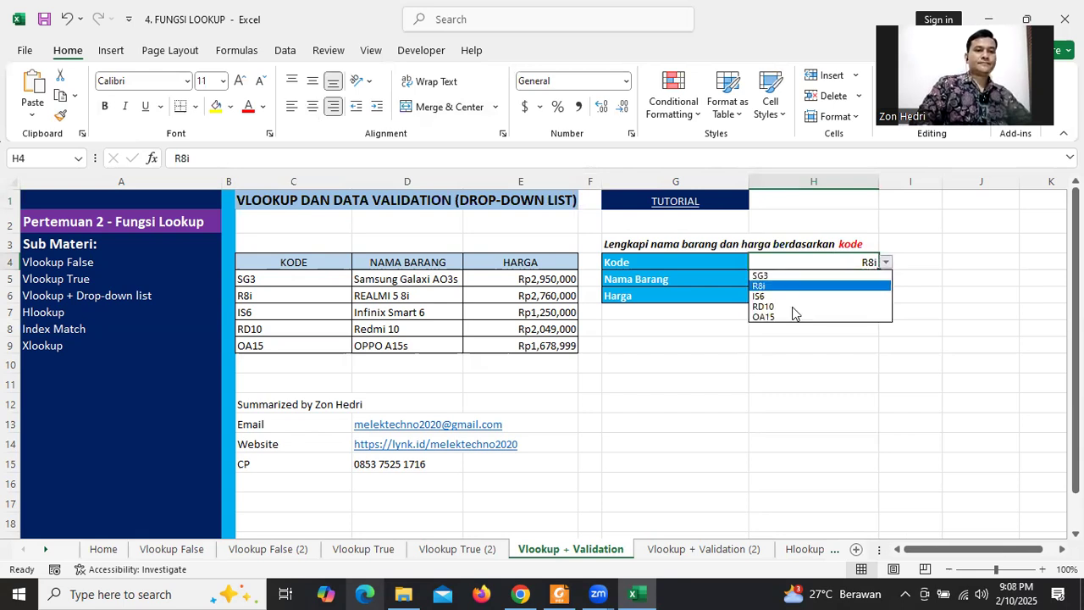
left_click(793, 307)
left_click(884, 262)
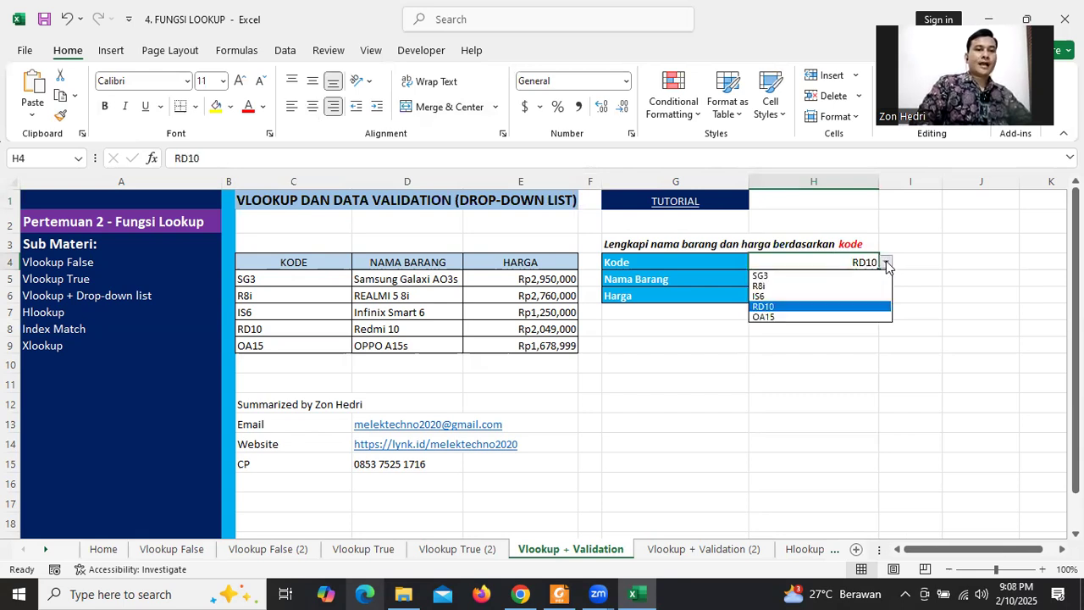
left_click(776, 320)
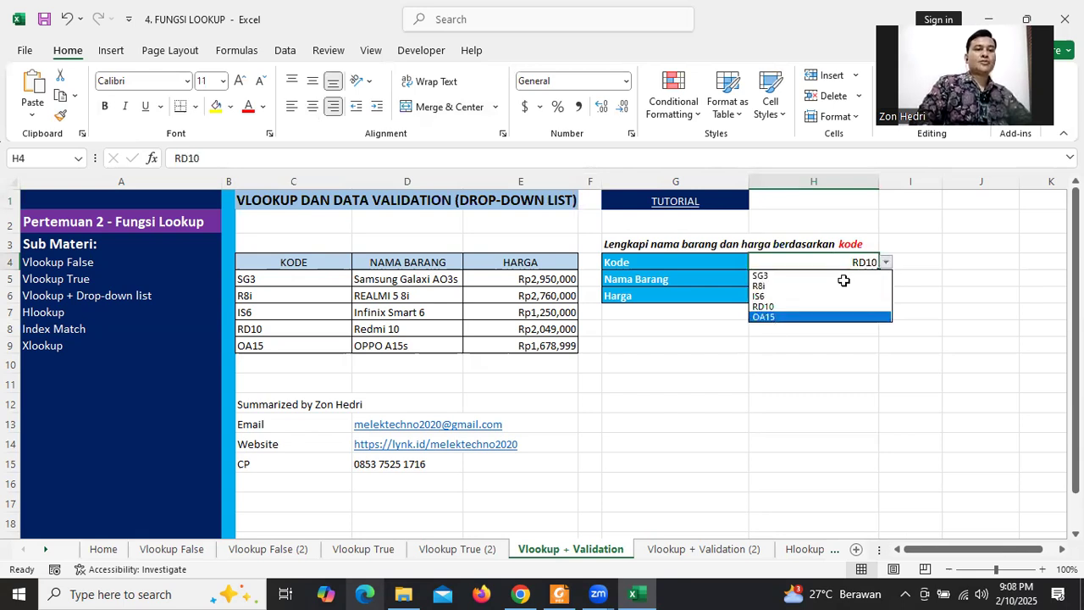
left_click(885, 262)
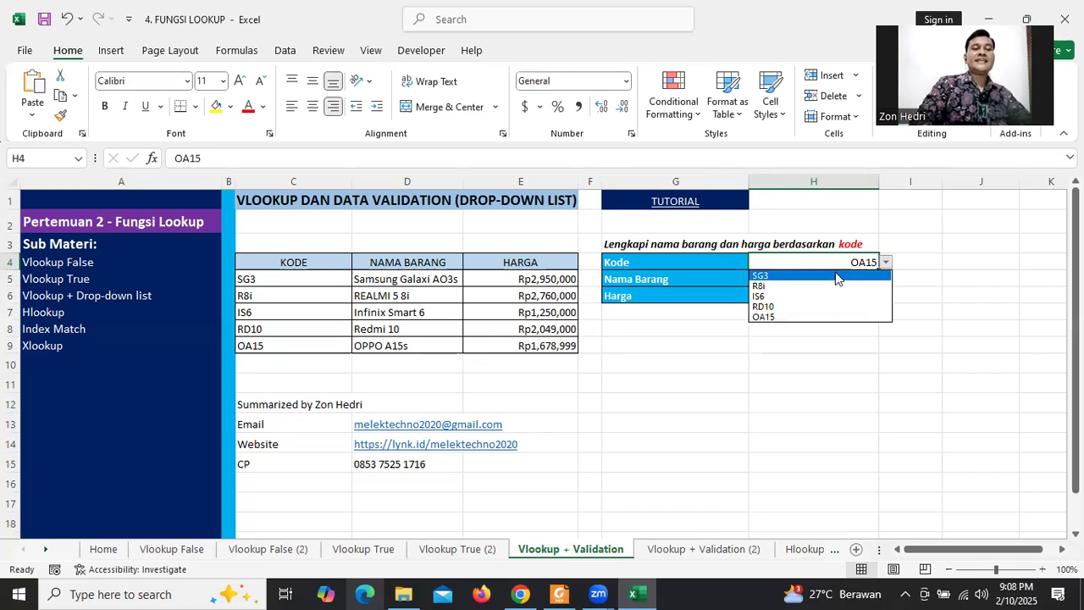
left_click(836, 277)
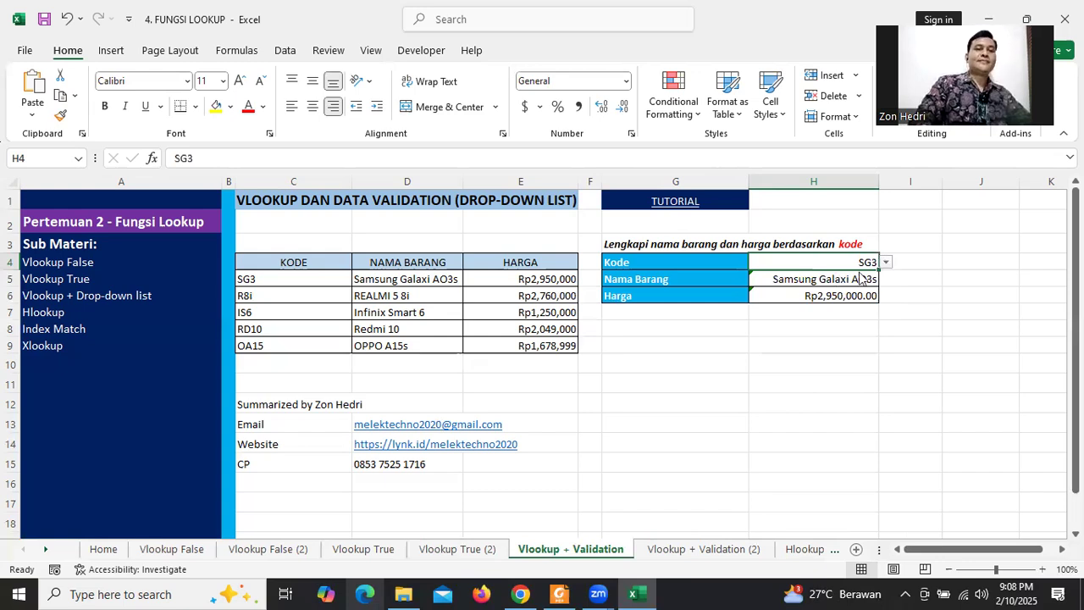
- Demonstrate the Kode list in H4 again with R8i and RD10, then set it back to SG3
left_click(885, 263)
left_click(823, 288)
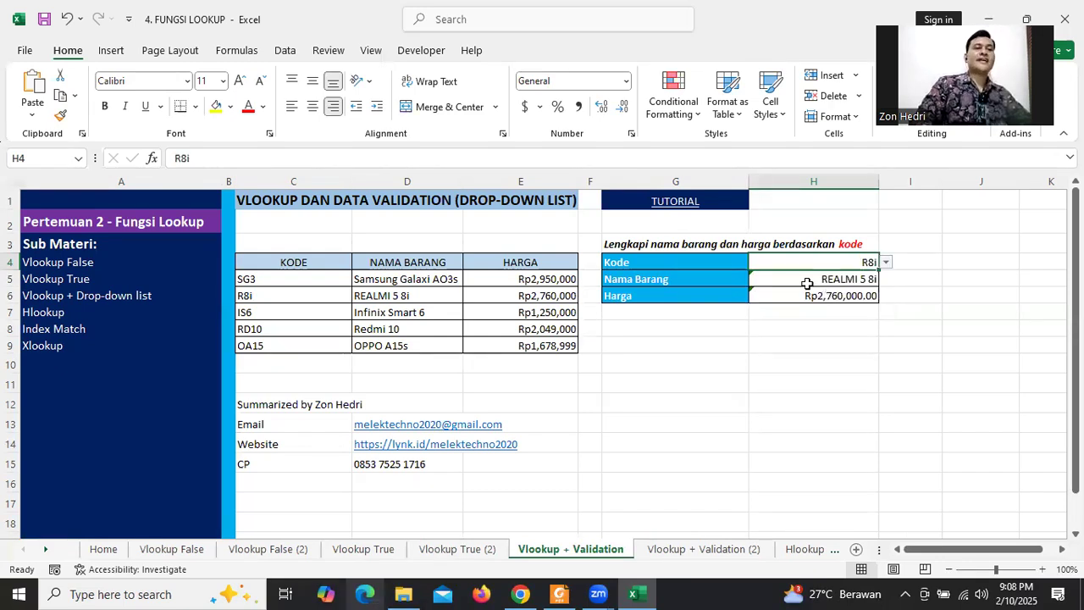
left_click(886, 263)
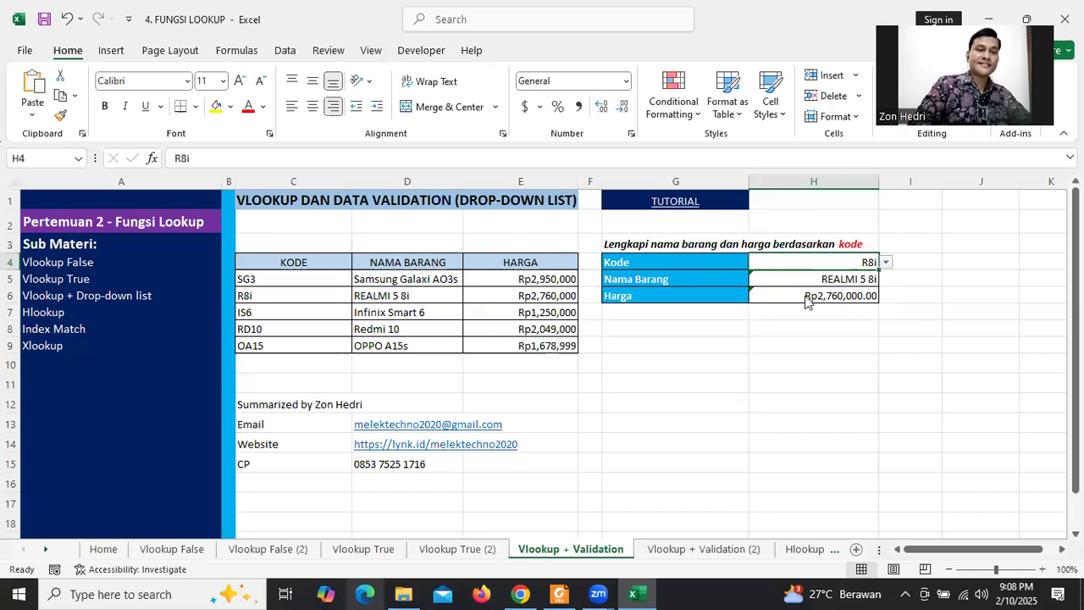
left_click(796, 308)
left_click(886, 264)
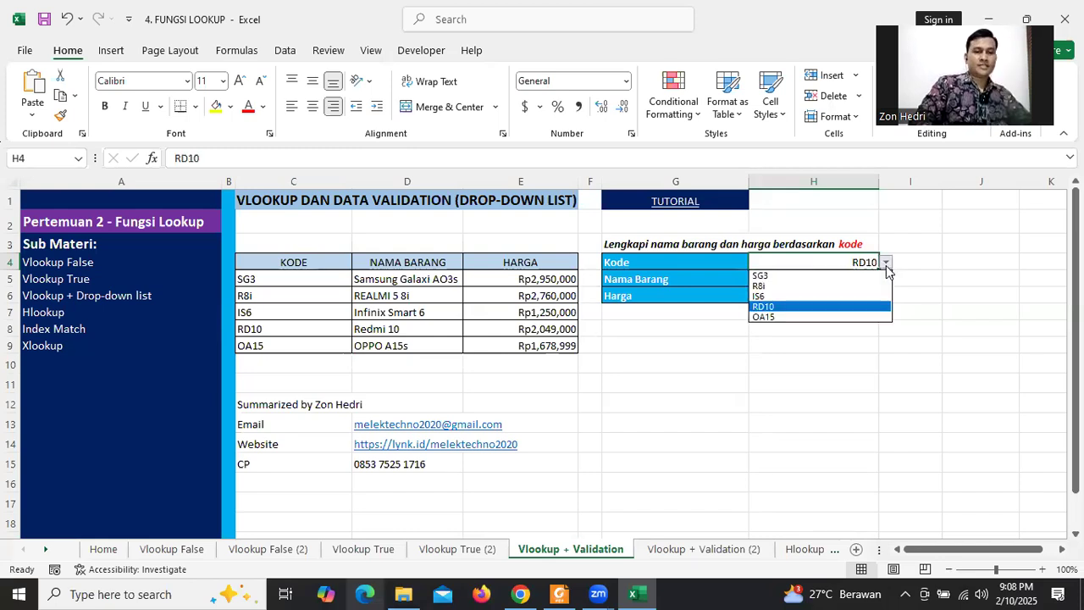
left_click(812, 277)
- On the Vlookup + Validation (2) sheet, review the empty Kode, Nama Barang and Harga cells and the source table, and select H4
left_click(675, 555)
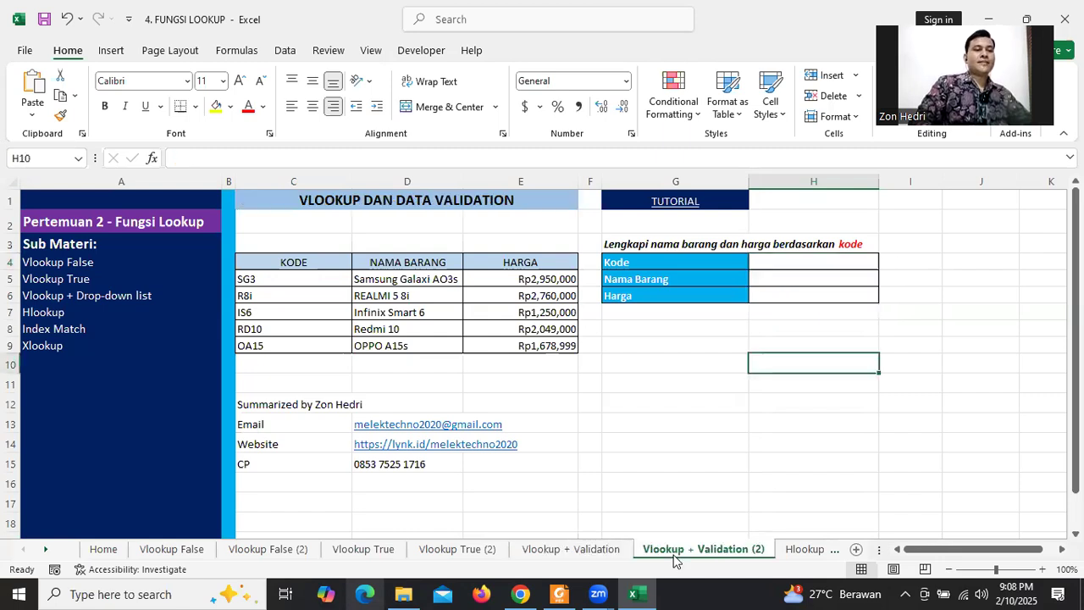
left_click(796, 258)
left_click(788, 277)
left_click(778, 295)
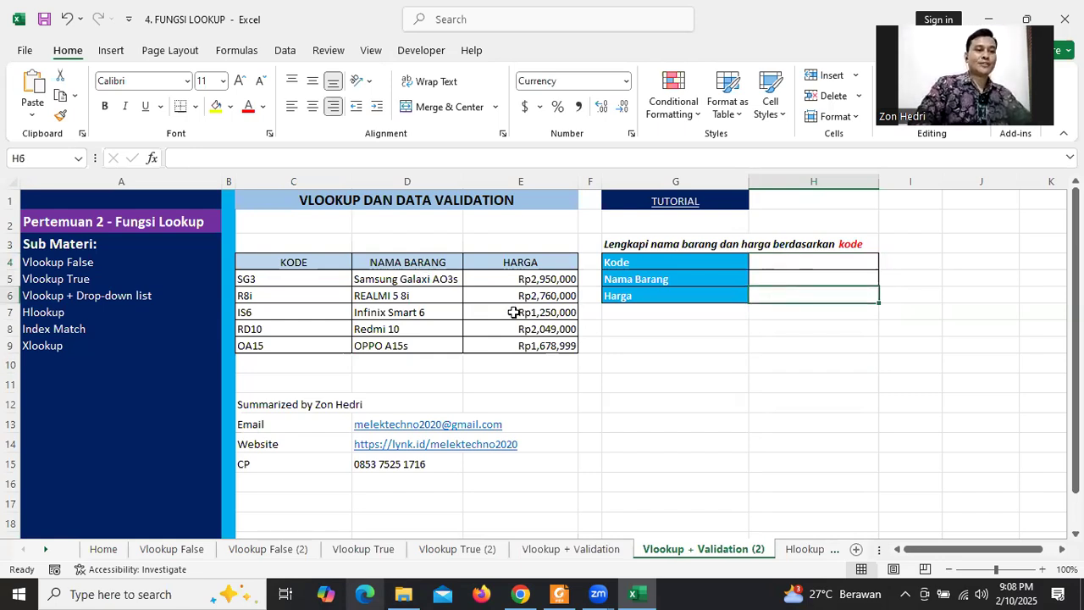
left_click_drag(406, 263, 549, 343)
left_click(786, 264)
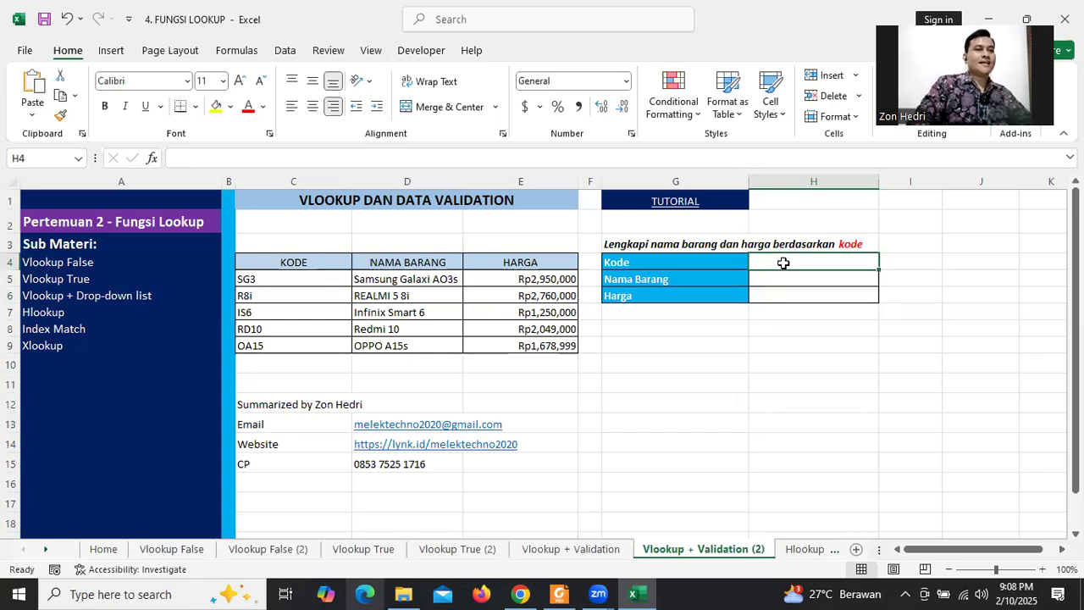
- Open data validation for the Kode cell H4 and allow List entries
left_click(285, 51)
left_click(197, 256)
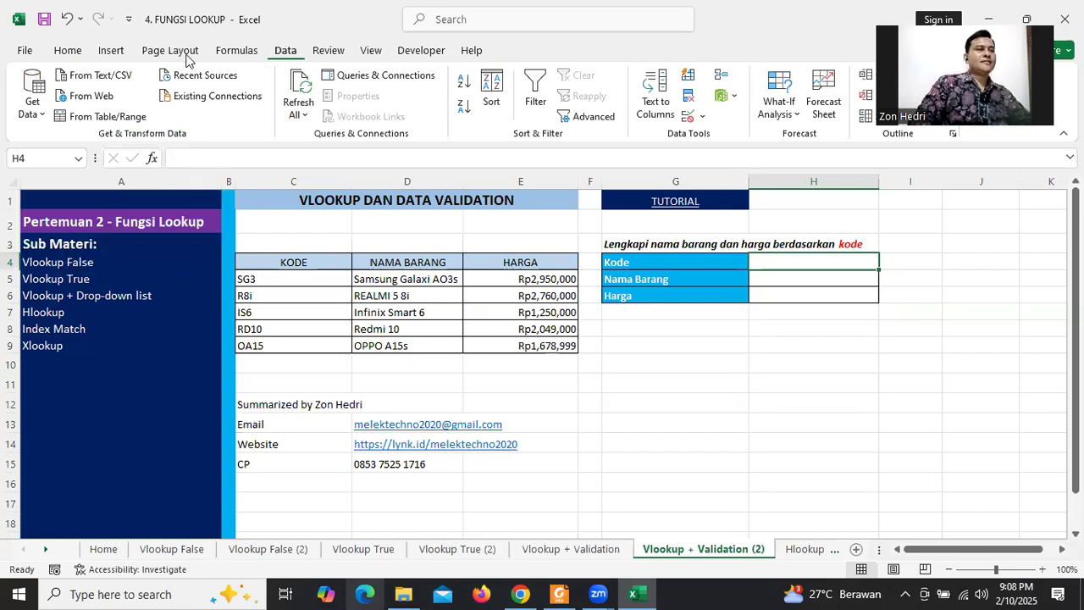
left_click(111, 51)
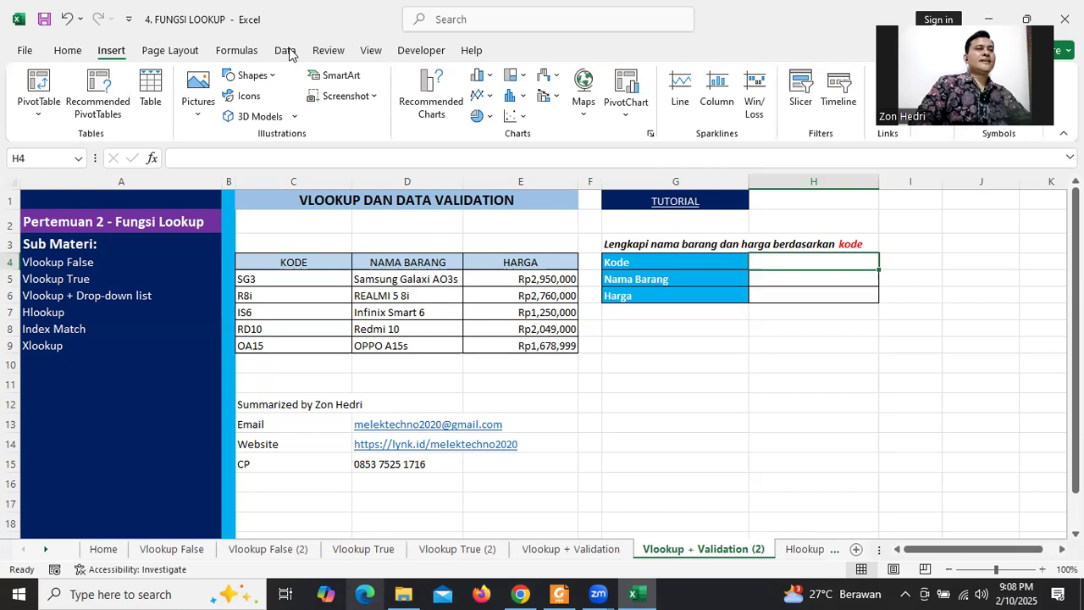
left_click(288, 52)
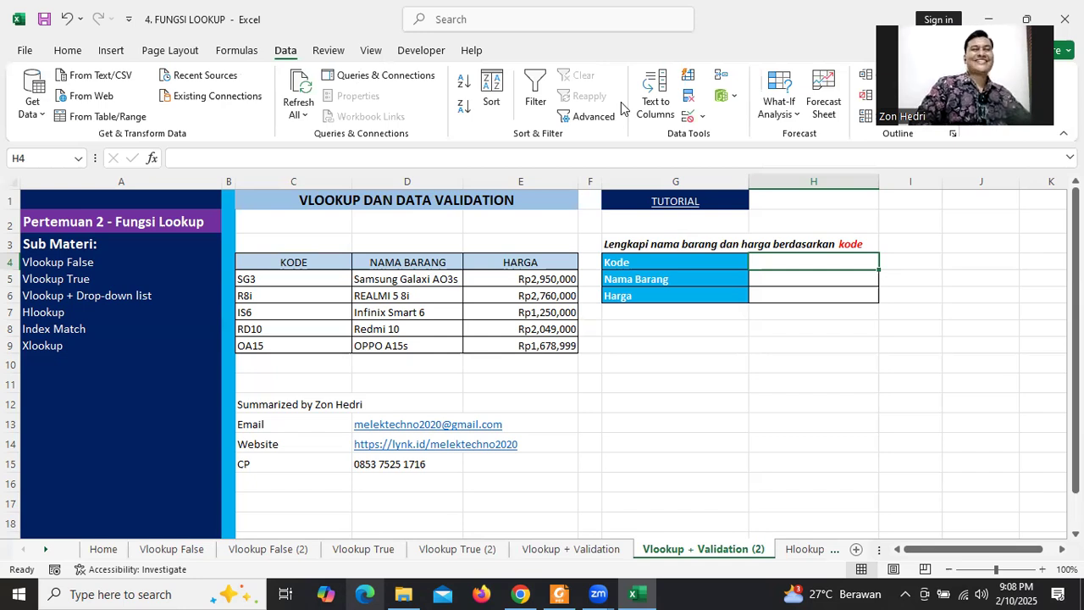
left_click(703, 119)
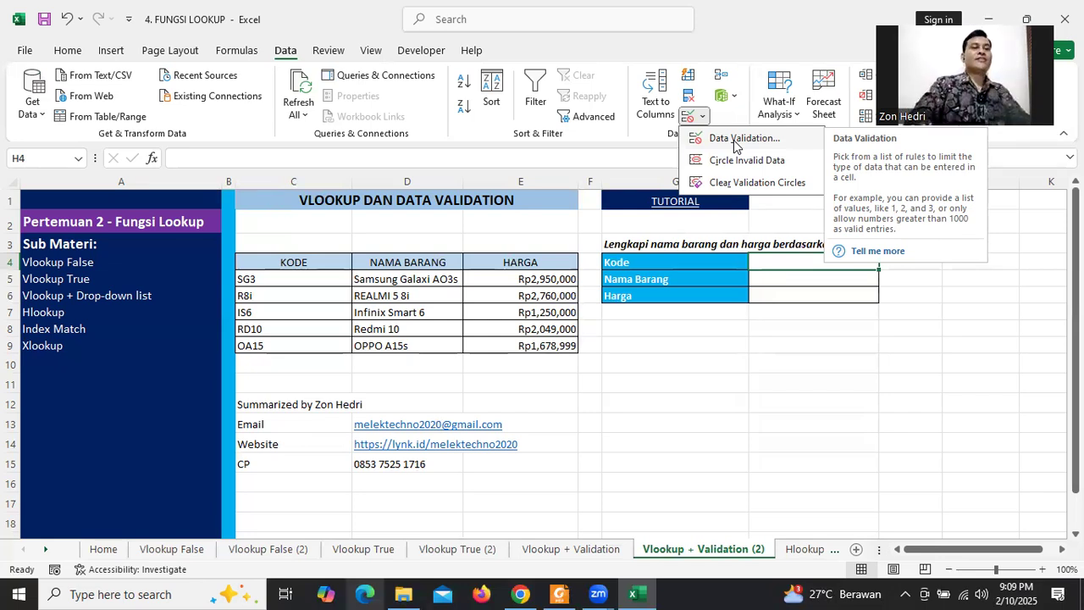
left_click(735, 142)
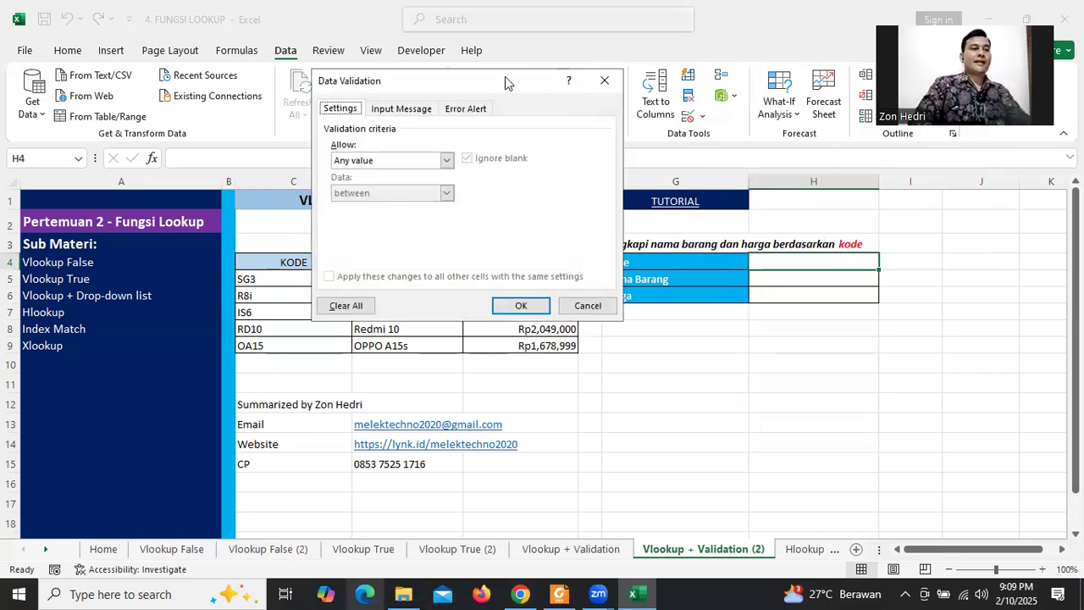
left_click_drag(483, 83, 489, 82)
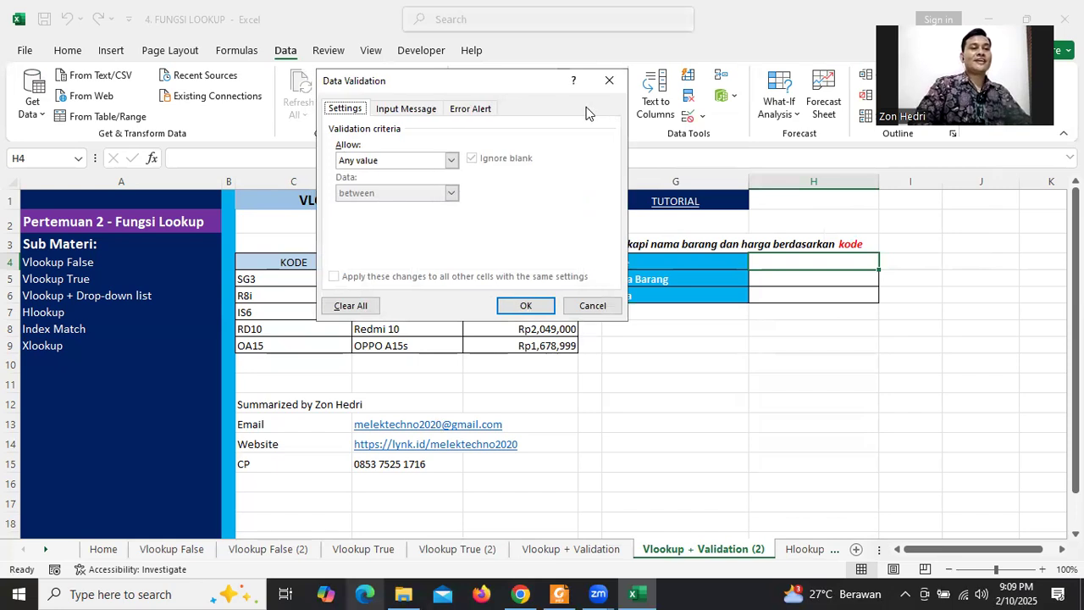
left_click_drag(585, 81, 859, 121)
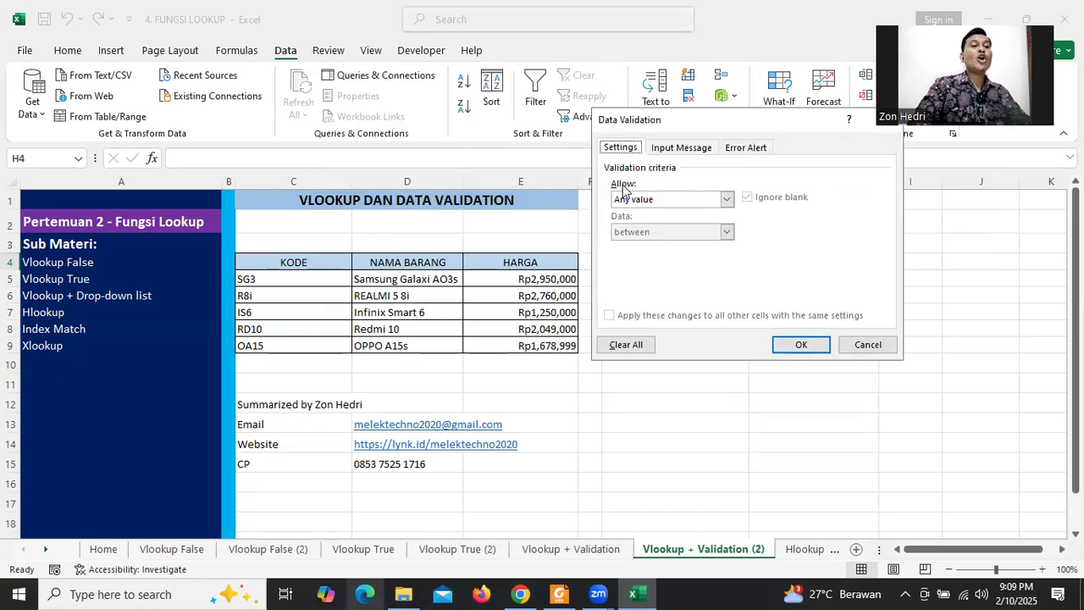
left_click(725, 201)
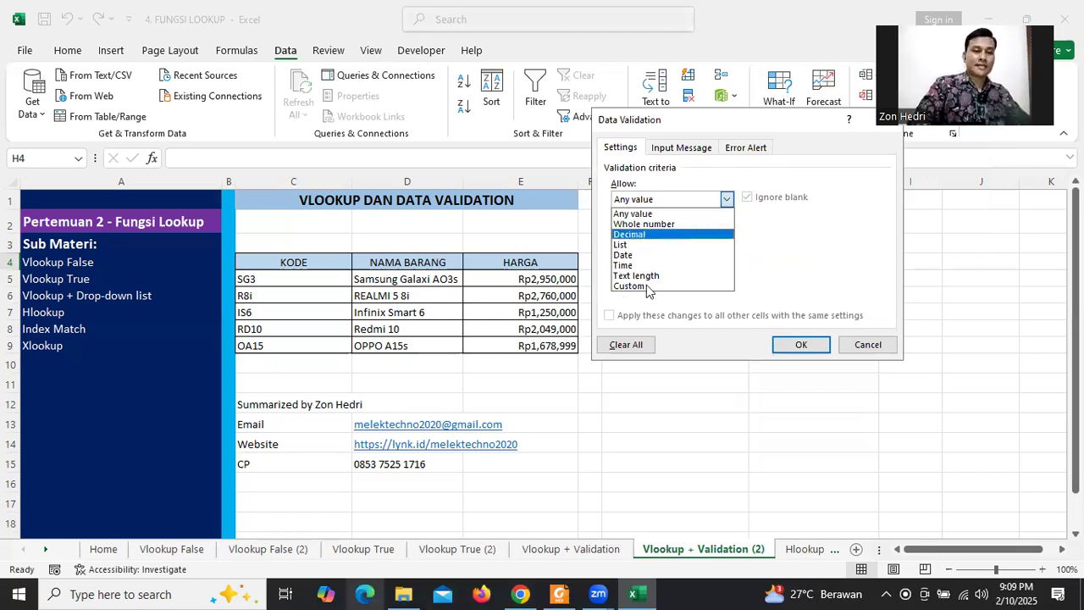
left_click(628, 246)
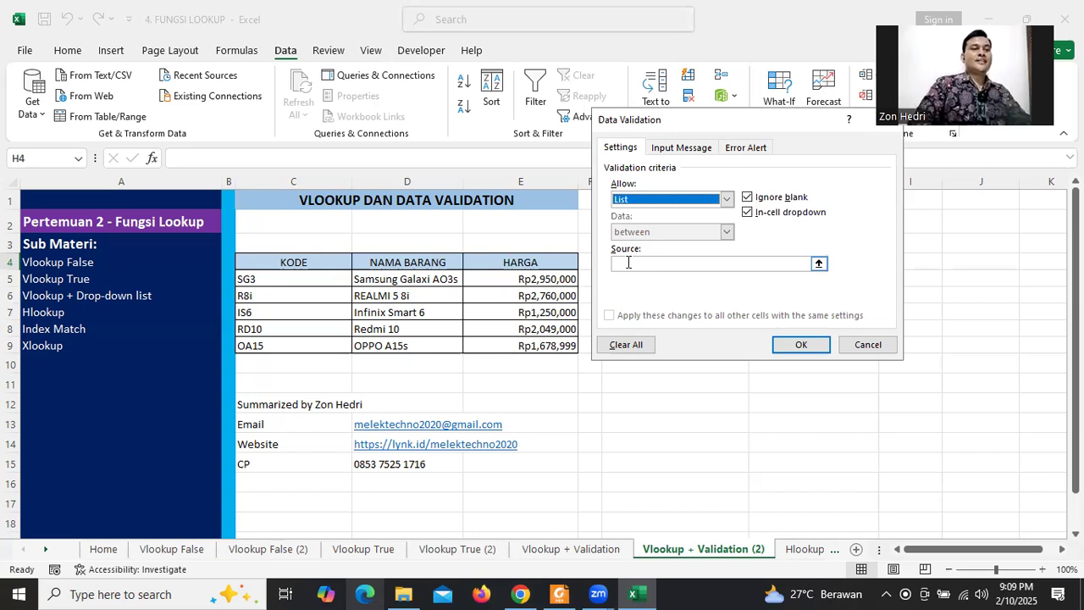
left_click(628, 262)
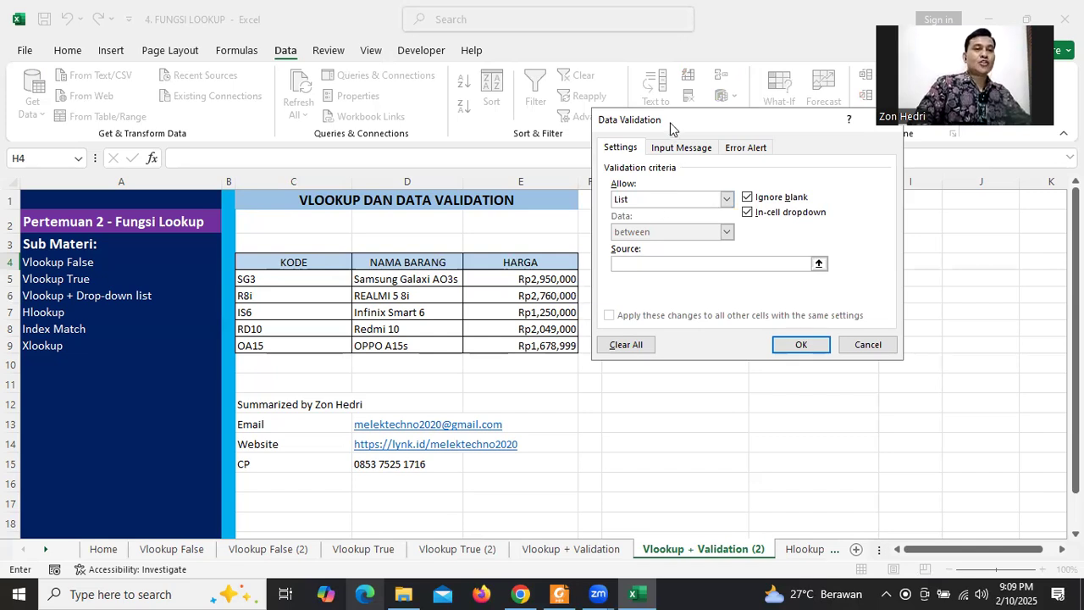
left_click_drag(694, 132, 476, 200)
type("=")
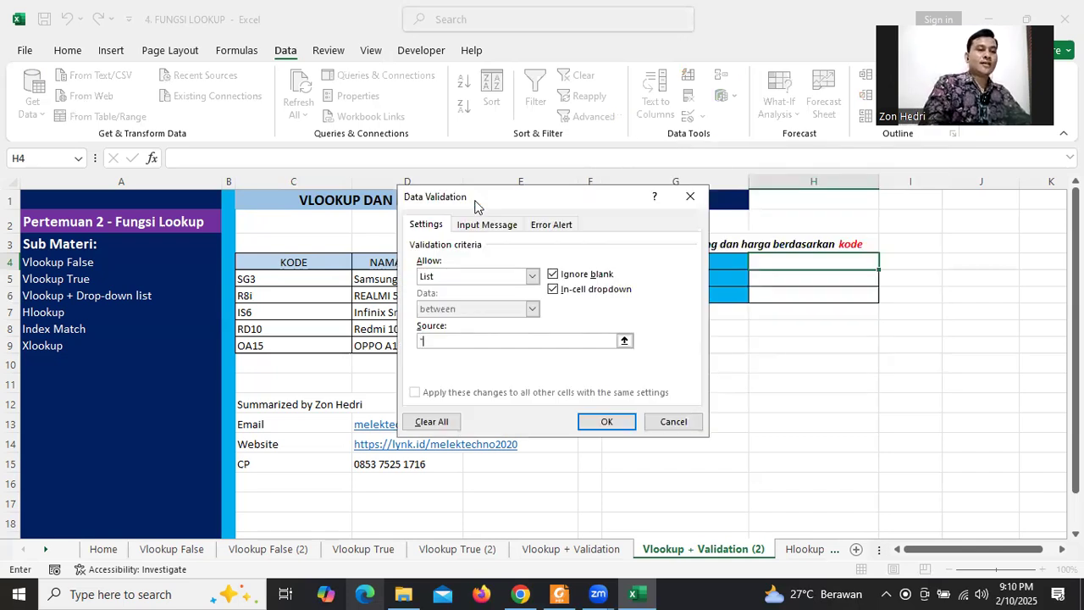
type("L")
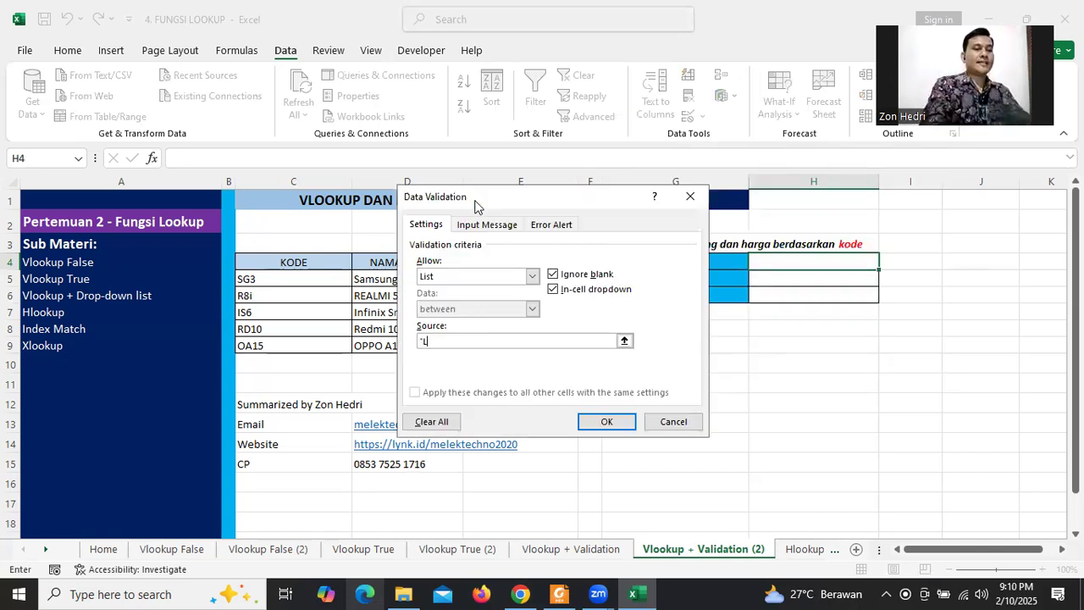
type("aki-la")
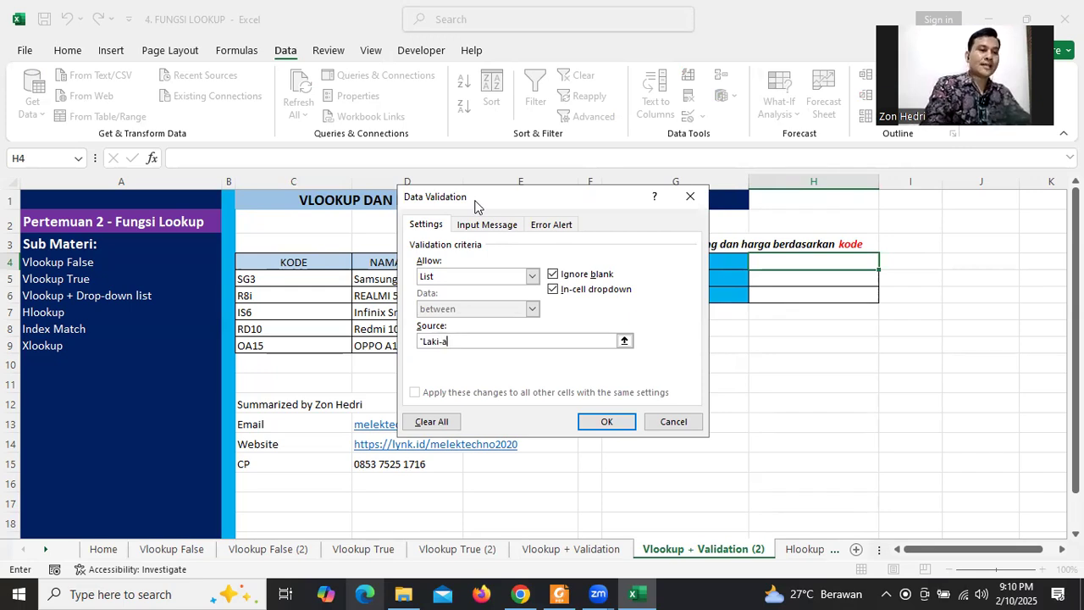
type("ki,perempuna")
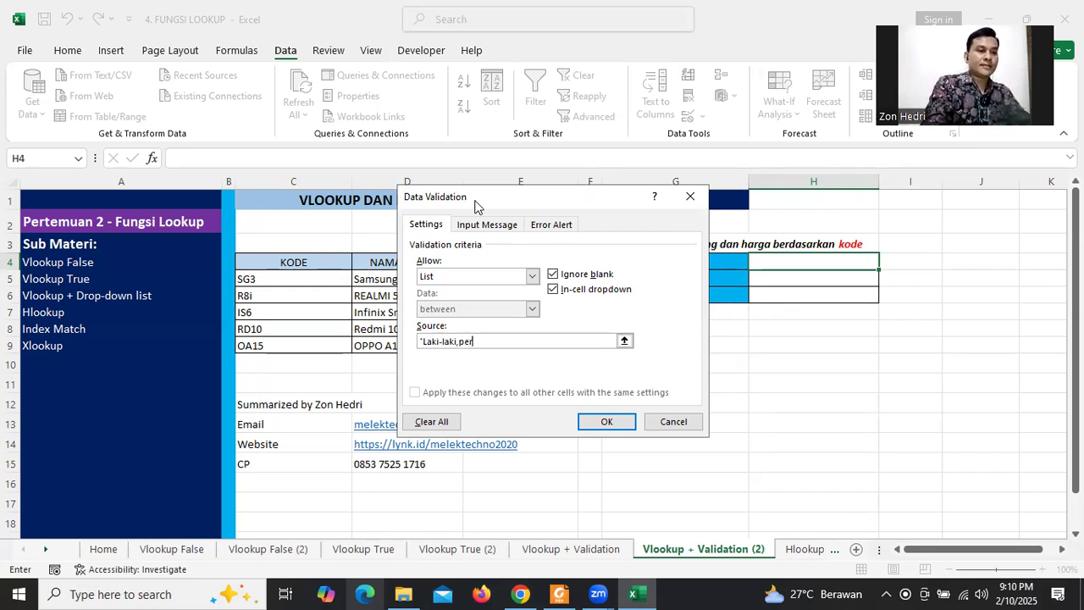
key("BackSpace")
key("BackSpace")
key("BackSpace")
key("BackSpace")
key("BackSpace")
key("BackSpace")
key("BackSpace")
key("BackSpace")
key("BackSpace")
key("BackSpace")
key("BackSpace")
key("BackSpace")
key("BackSpace")
key("BackSpace")
key("BackSpace")
key("BackSpace")
key("BackSpace")
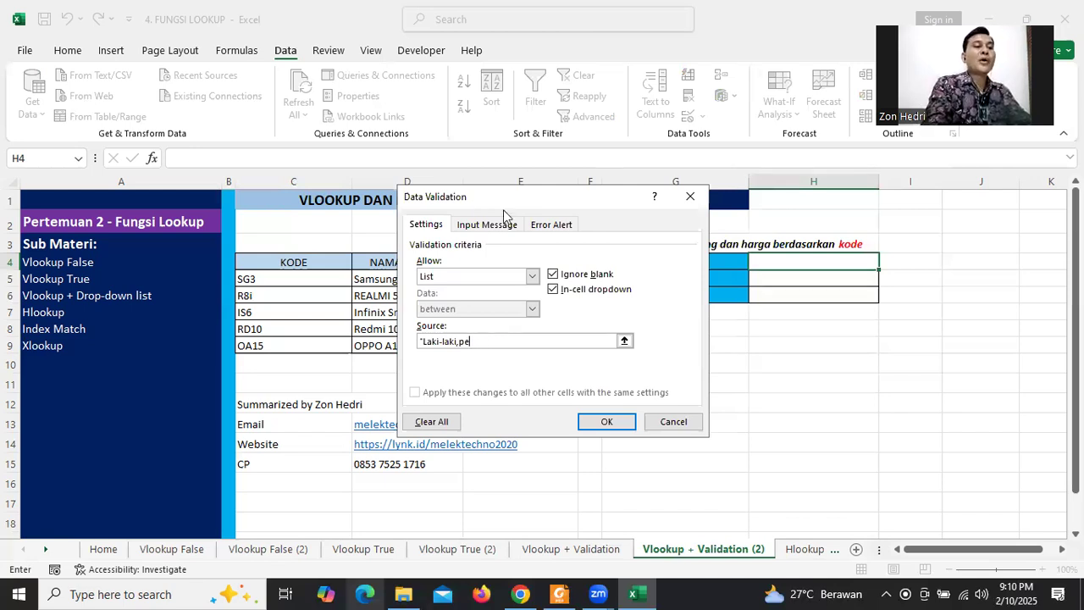
key("BackSpace")
key("BackSpace")
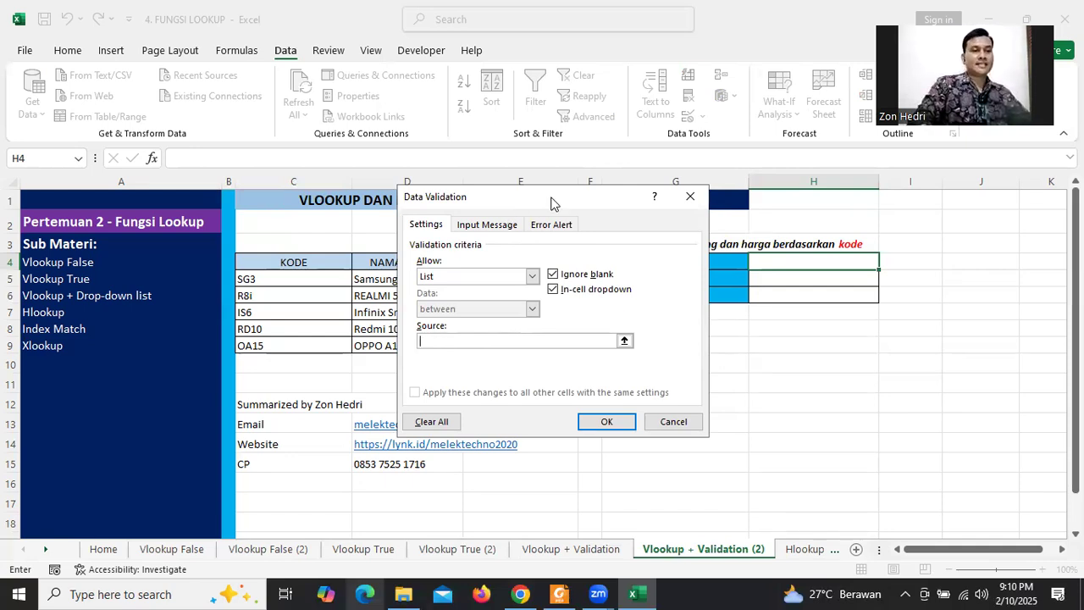
- Set the list source for H4 to the KODE cells =$C$5:$C$9 and apply the validation
left_click_drag(551, 201, 589, 22)
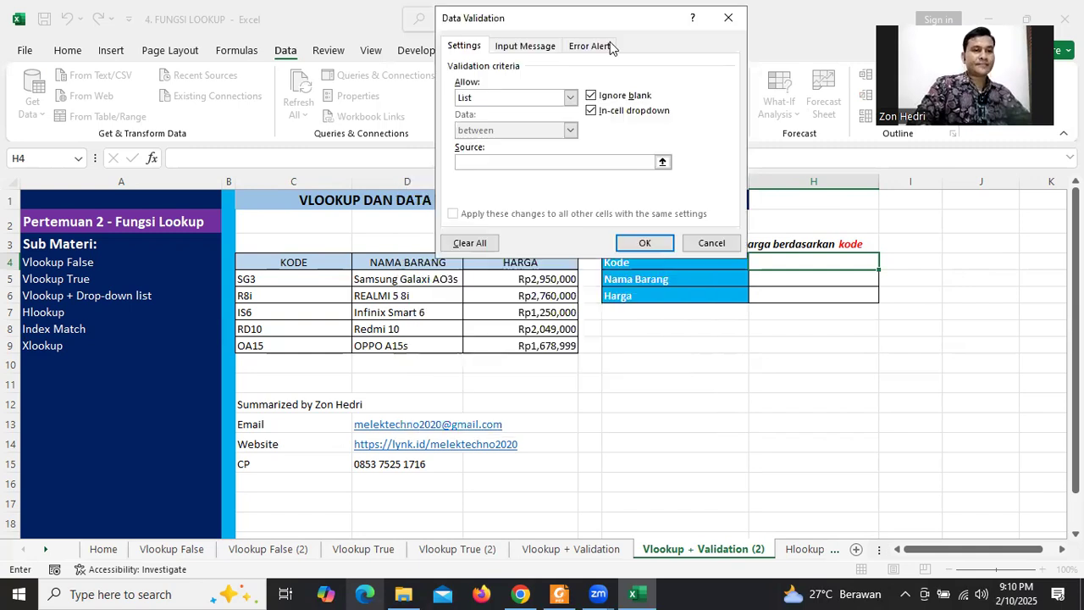
left_click(663, 163)
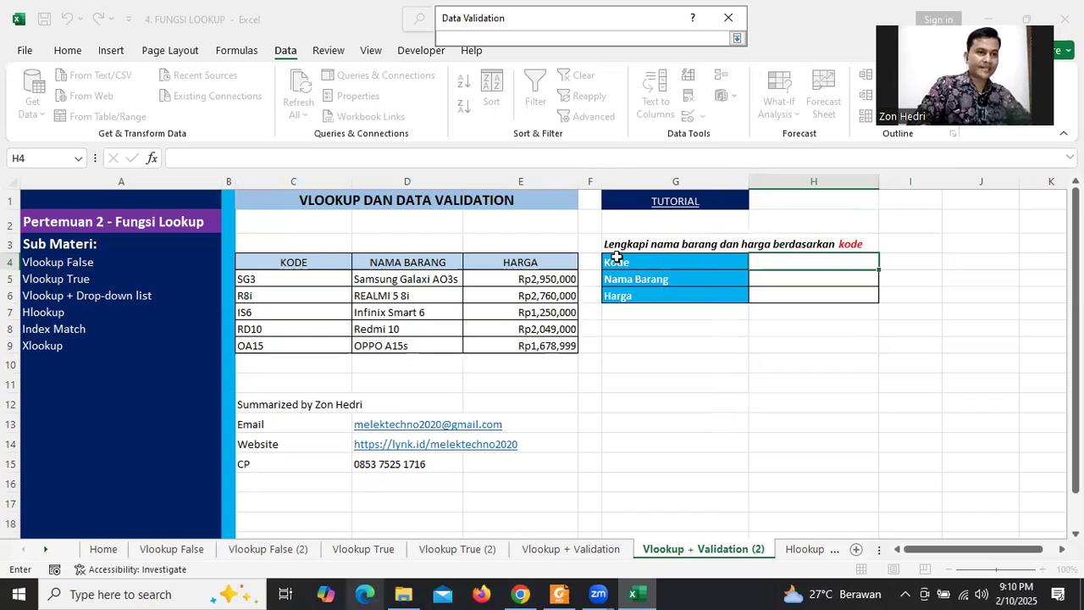
left_click_drag(282, 279, 275, 341)
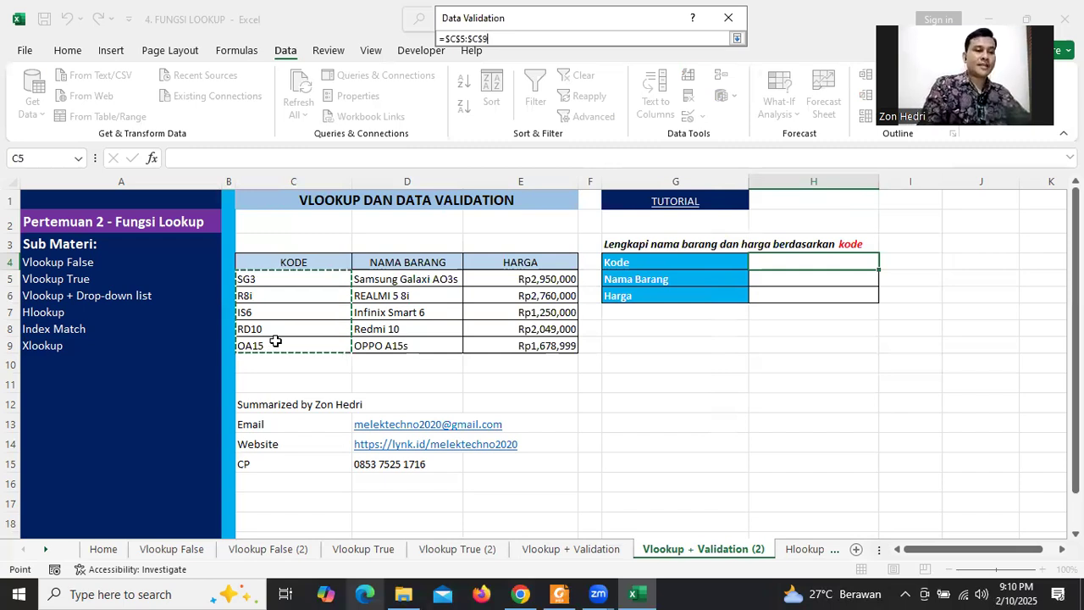
key("Return")
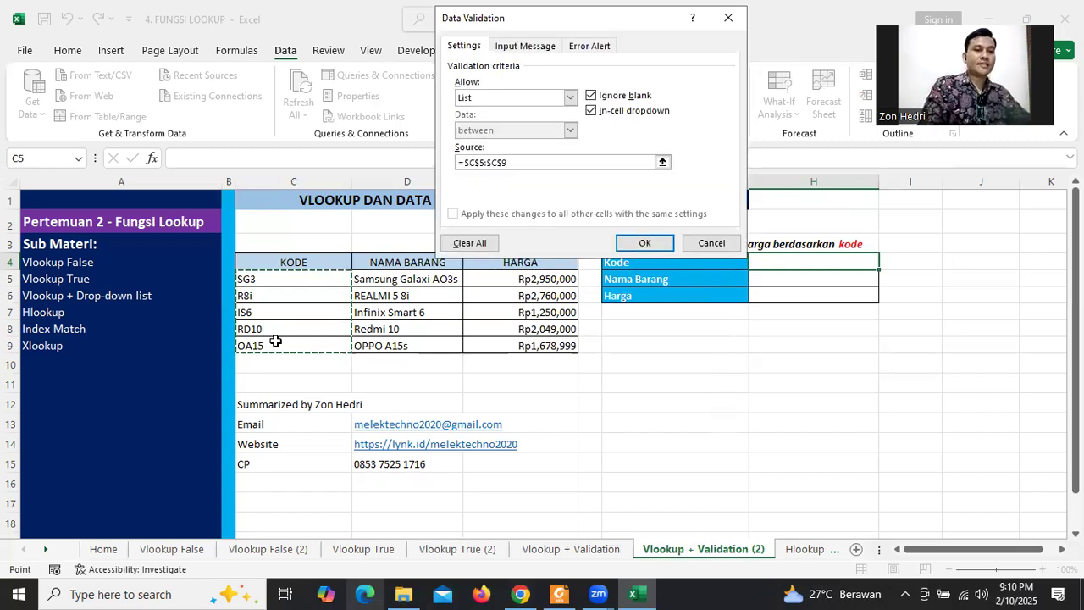
key("Return")
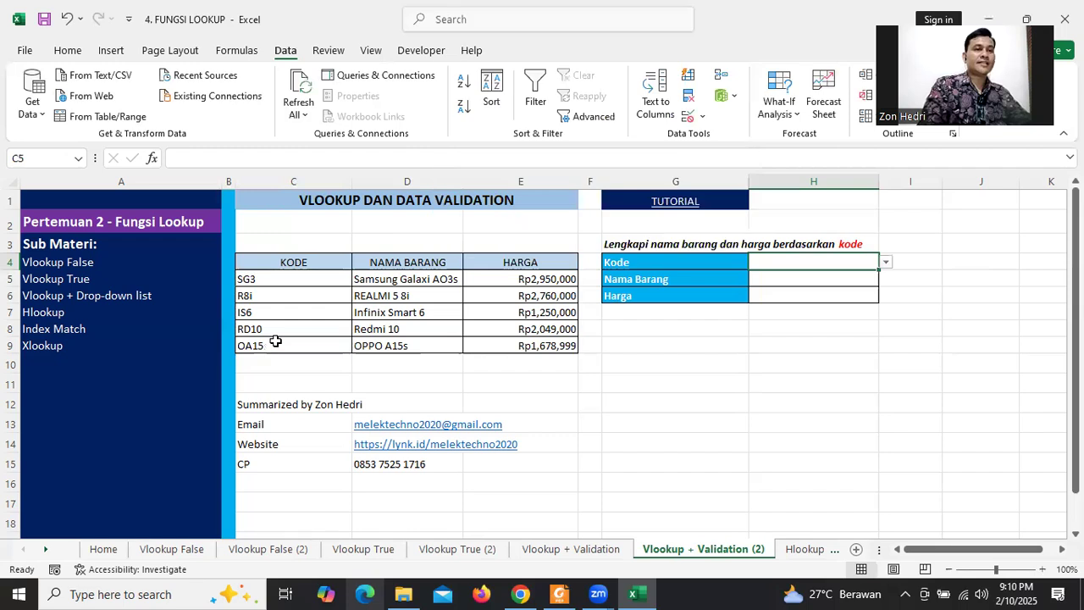
- Try the new Kode drop-down list in H4 by choosing IS6, and leave it set to RD10
left_click(886, 264)
left_click(795, 294)
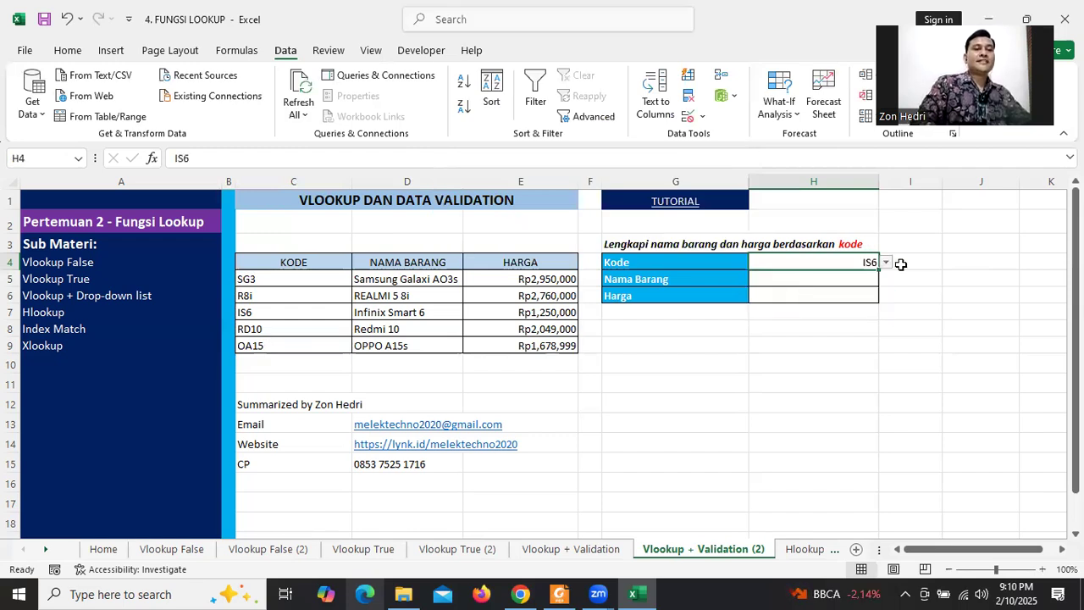
left_click(886, 264)
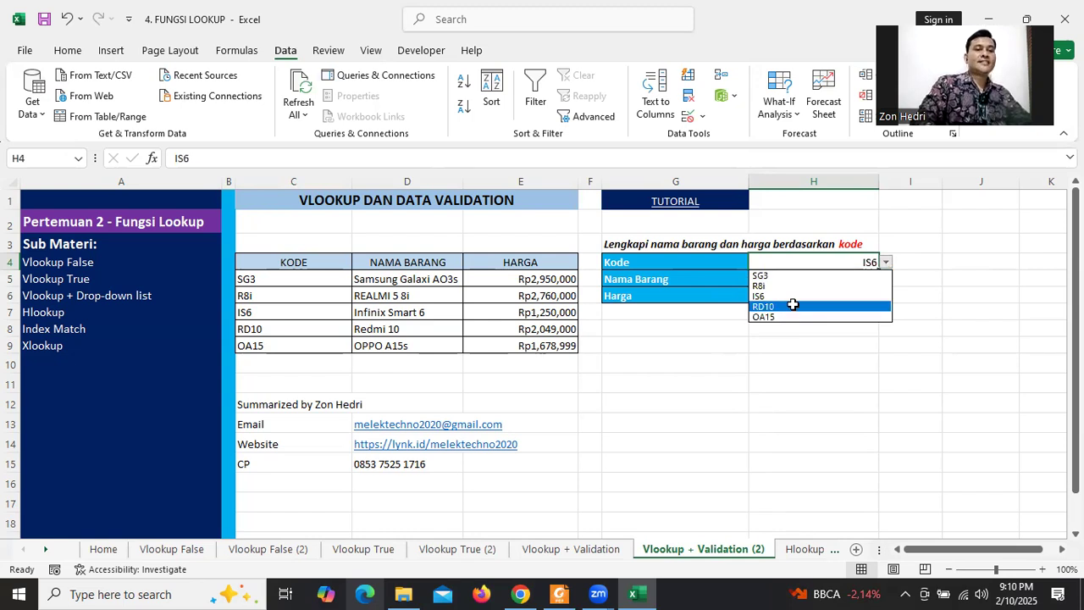
left_click(788, 306)
left_click(885, 264)
left_click(821, 267)
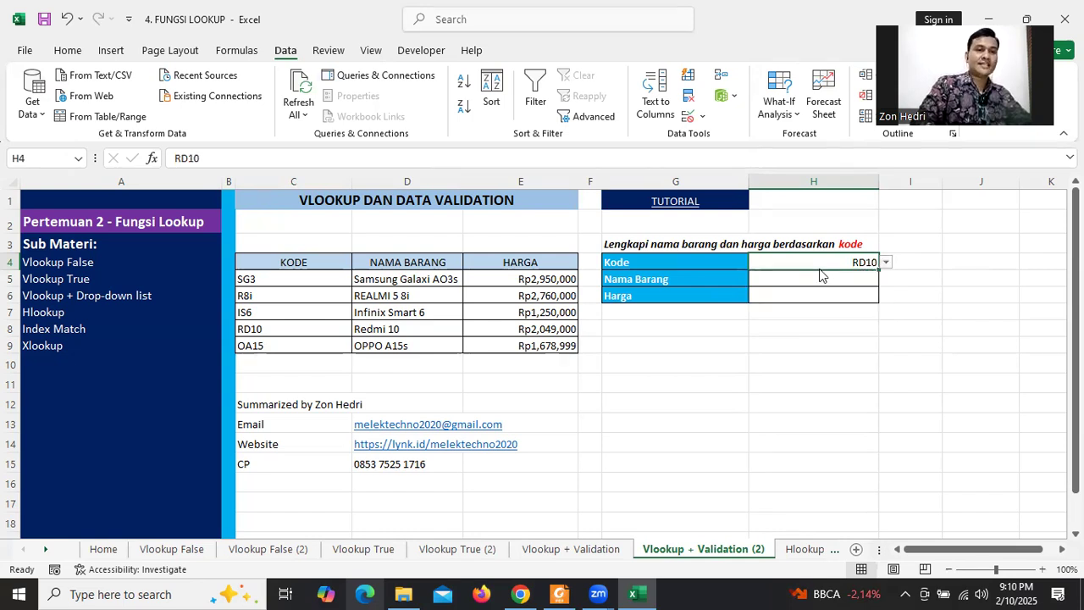
left_click(683, 280)
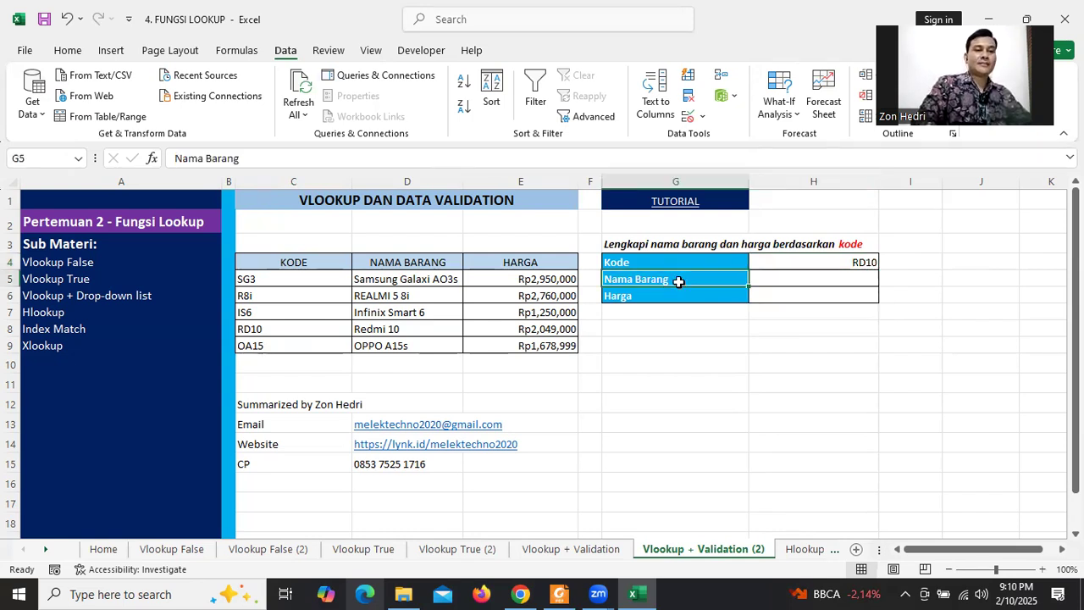
left_click(791, 262)
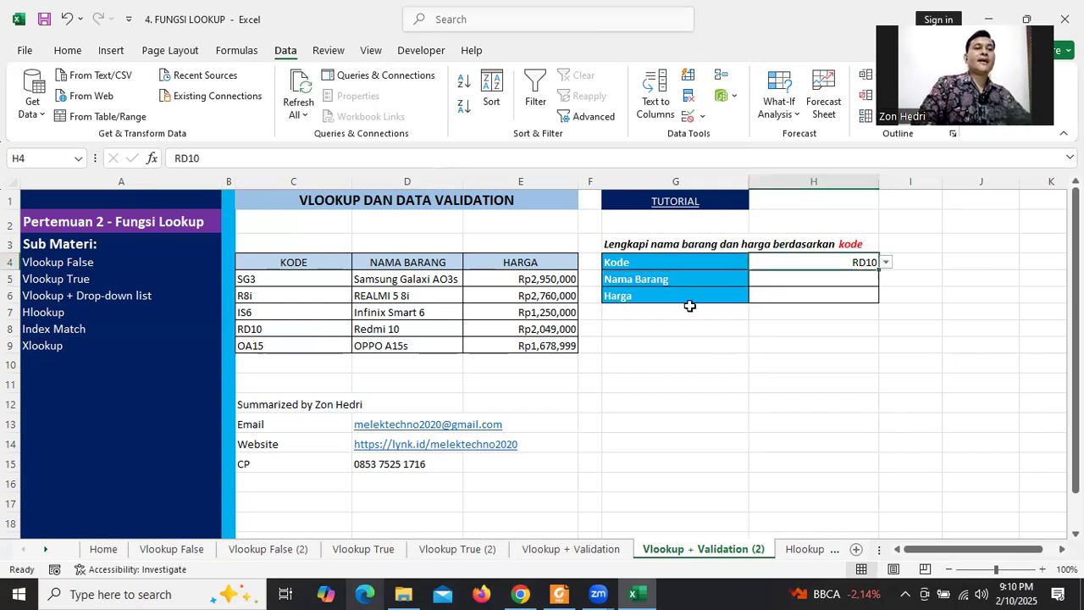
left_click(674, 312)
- Begin a VLOOKUP formula in the Nama Barang cell H5 with the Kode cell H4 as the lookup value
left_click(859, 261)
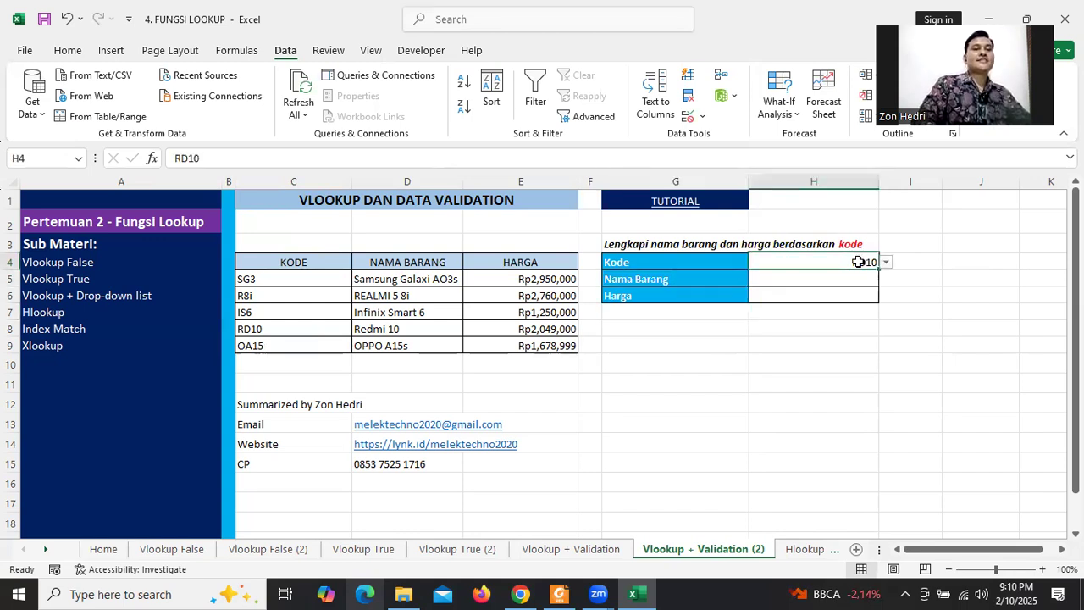
key("Down")
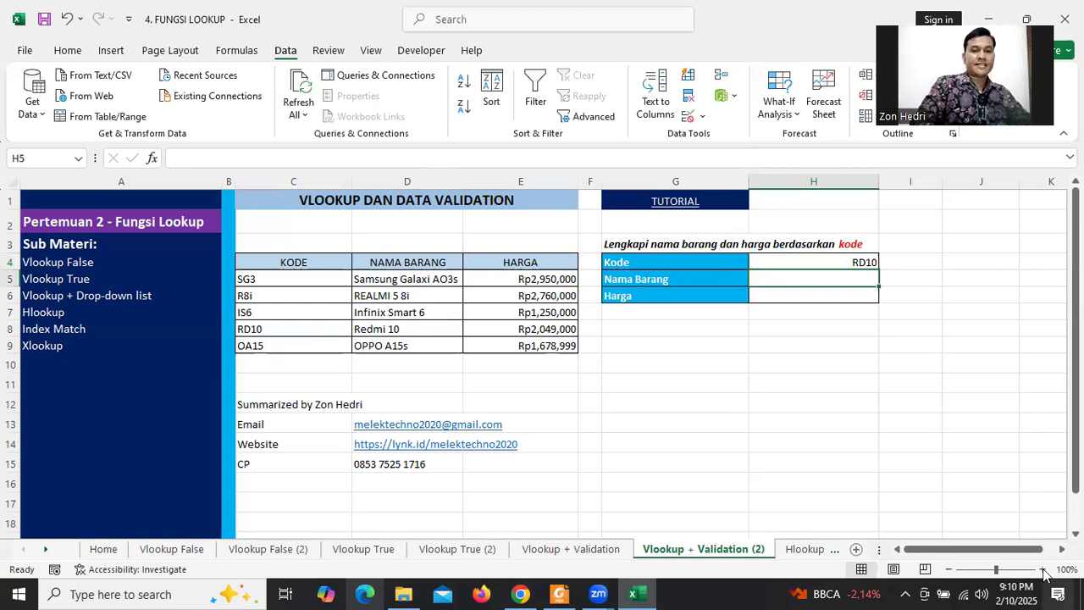
left_click(1042, 569)
left_click(1042, 569)
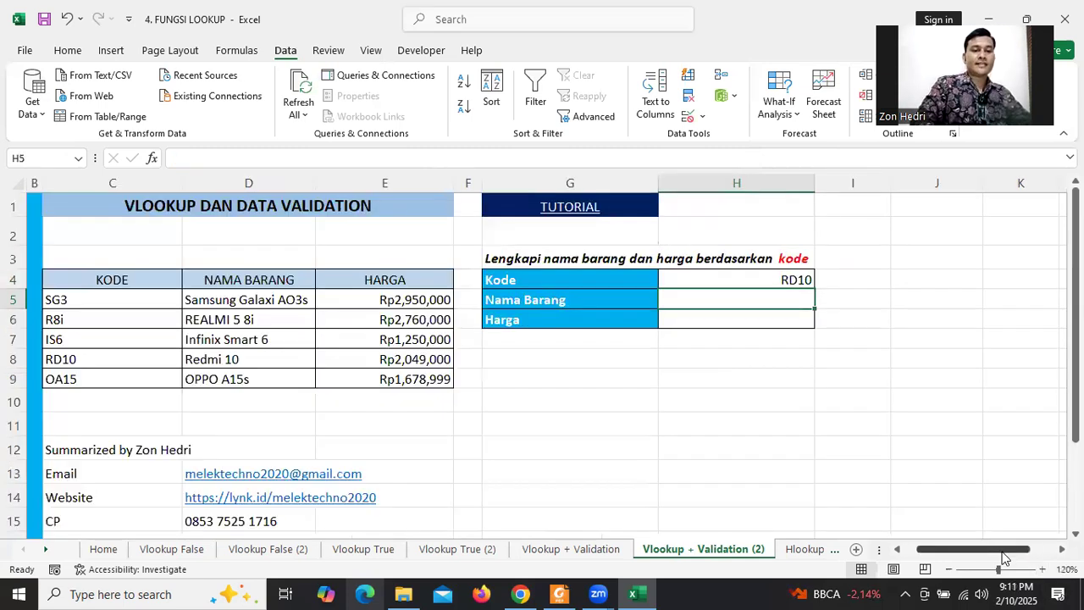
left_click(1004, 552)
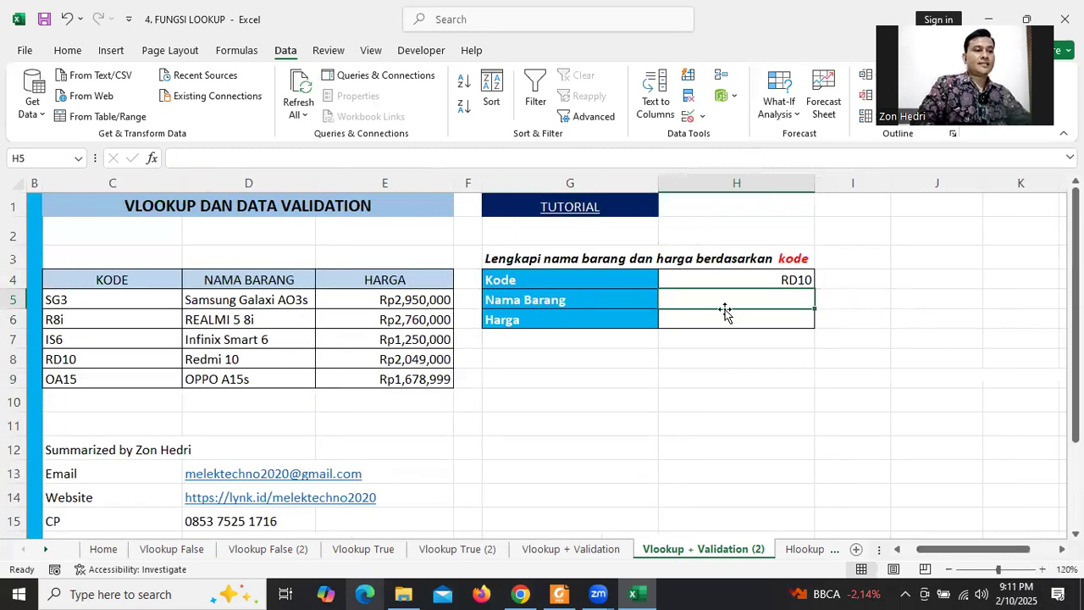
type("=")
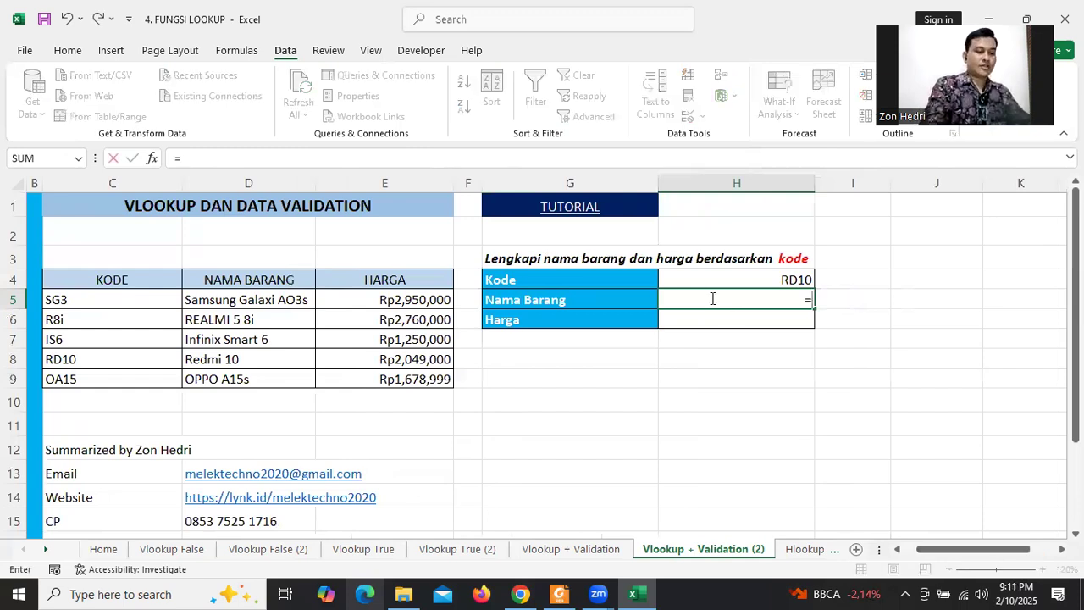
type("vlookup")
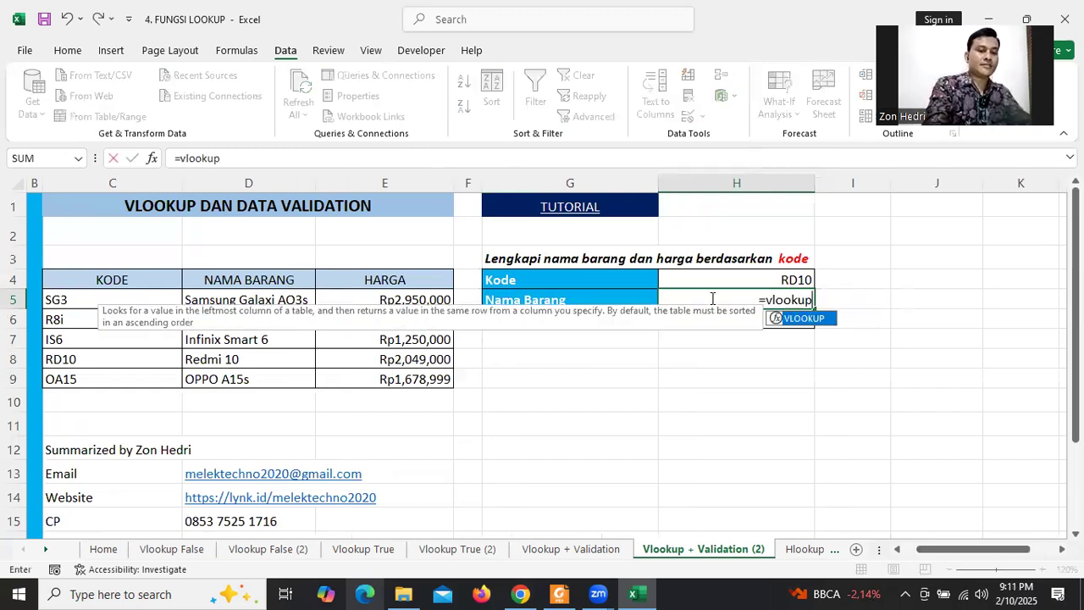
type("(")
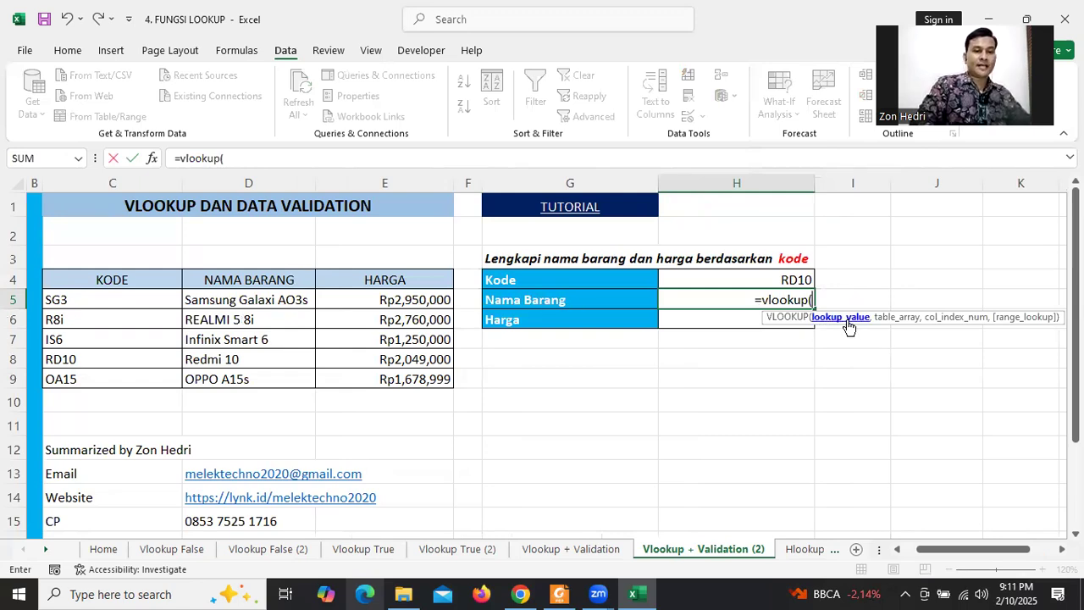
left_click(768, 280)
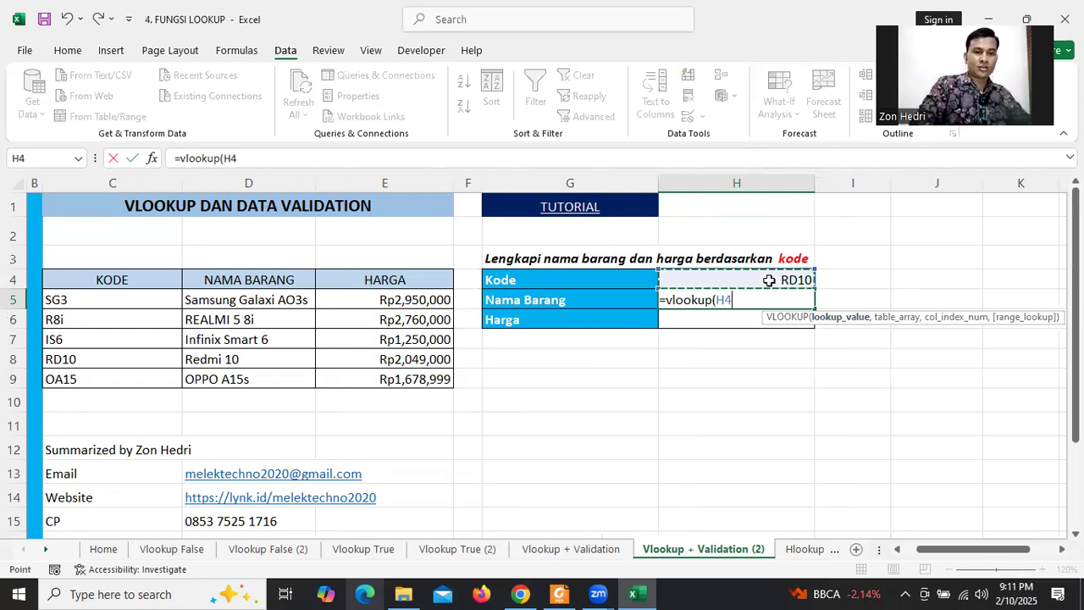
type(",")
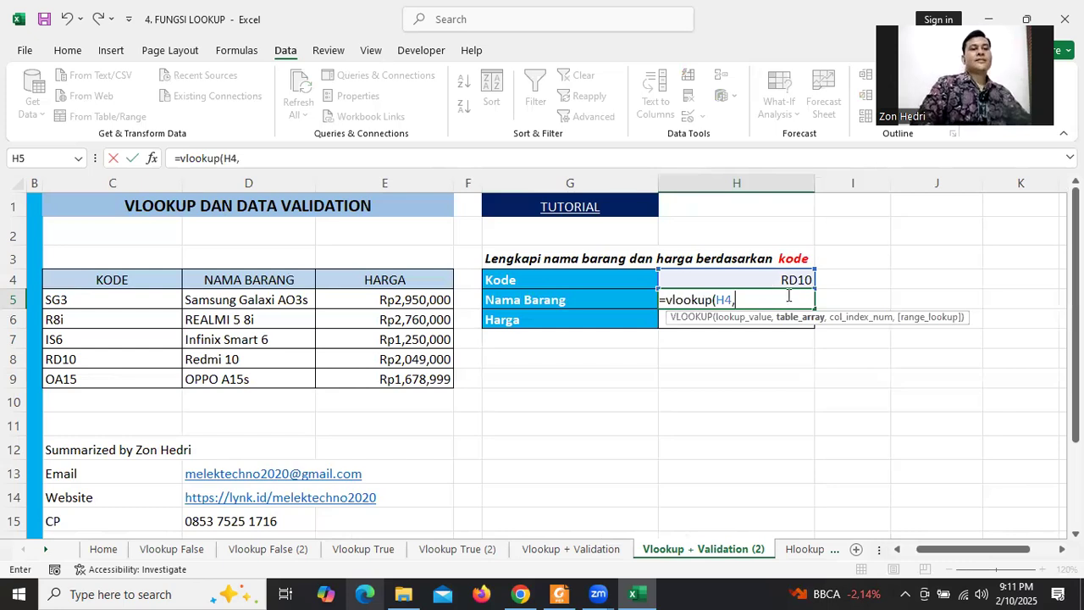
- Complete the H5 formula with the absolute table range $C$5:$E$9, column index 2 and FALSE for an exact match
left_click_drag(78, 299, 377, 377)
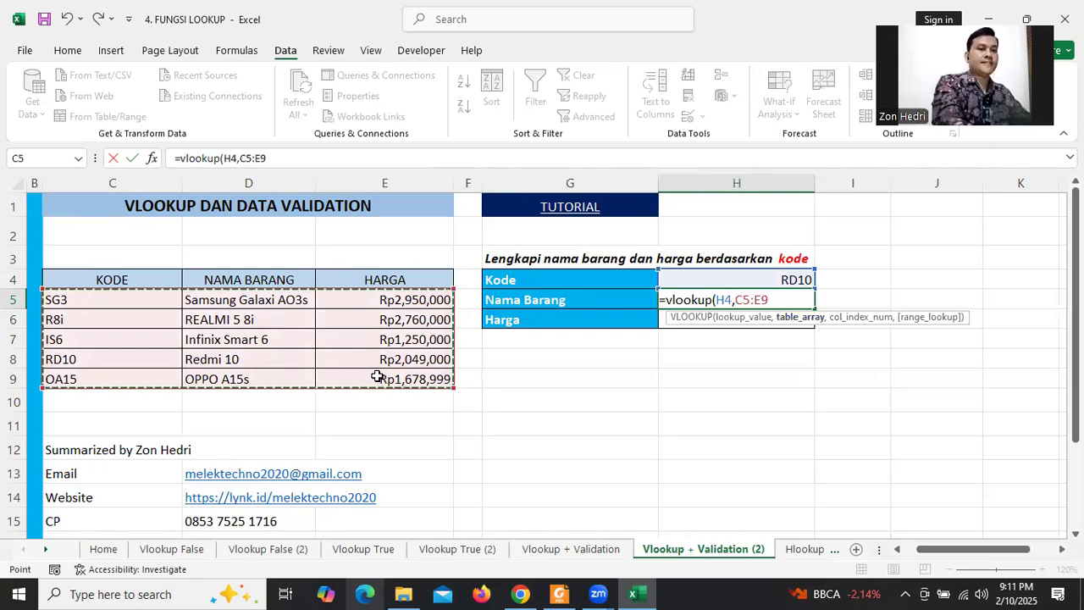
key("F4")
type(",")
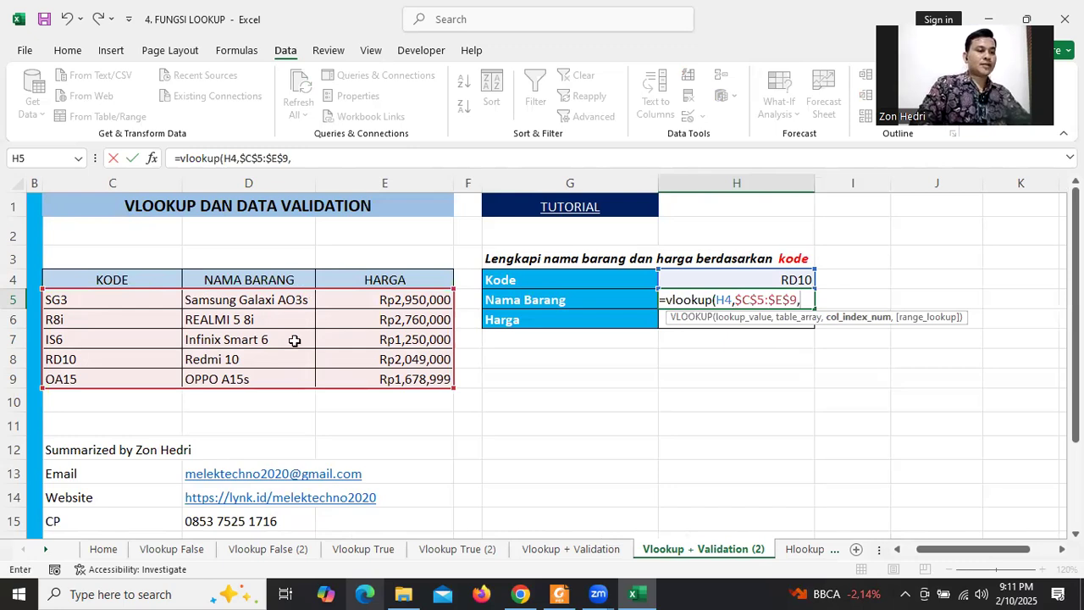
type("2,")
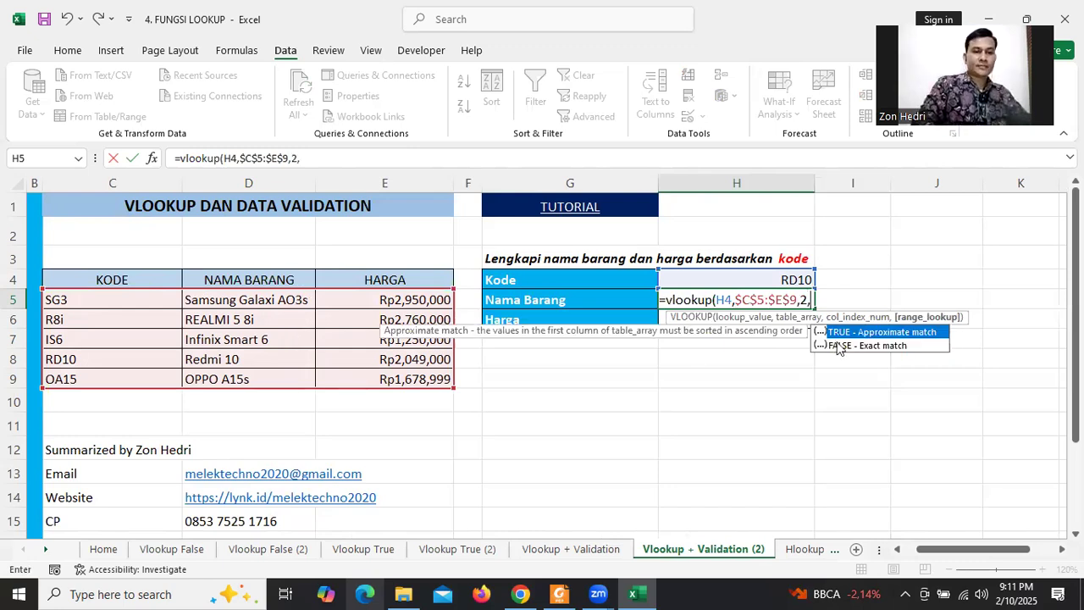
double_click(840, 345)
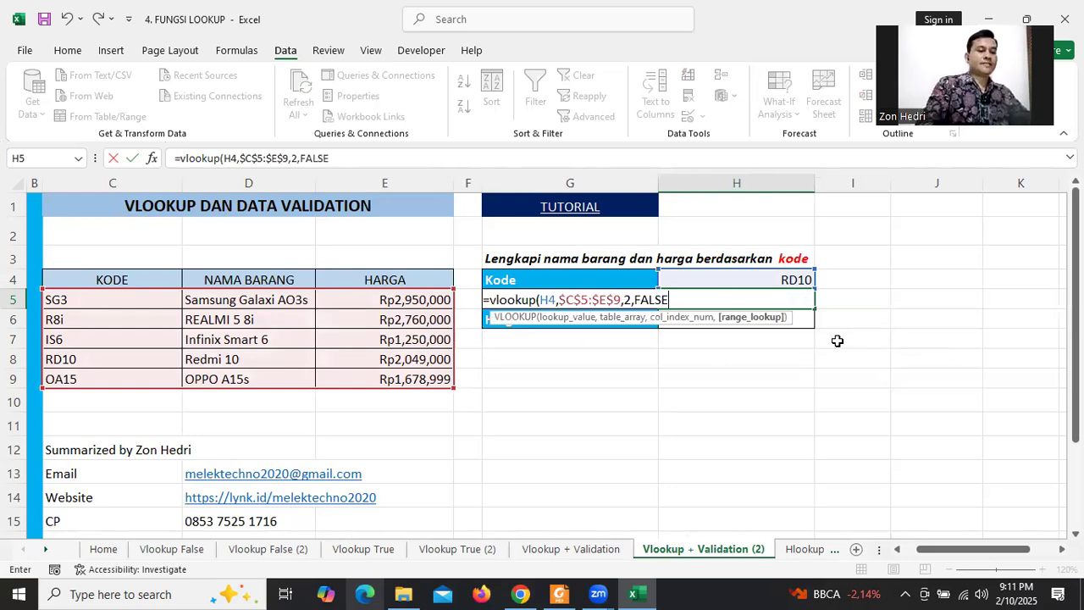
type(")")
key("Return")
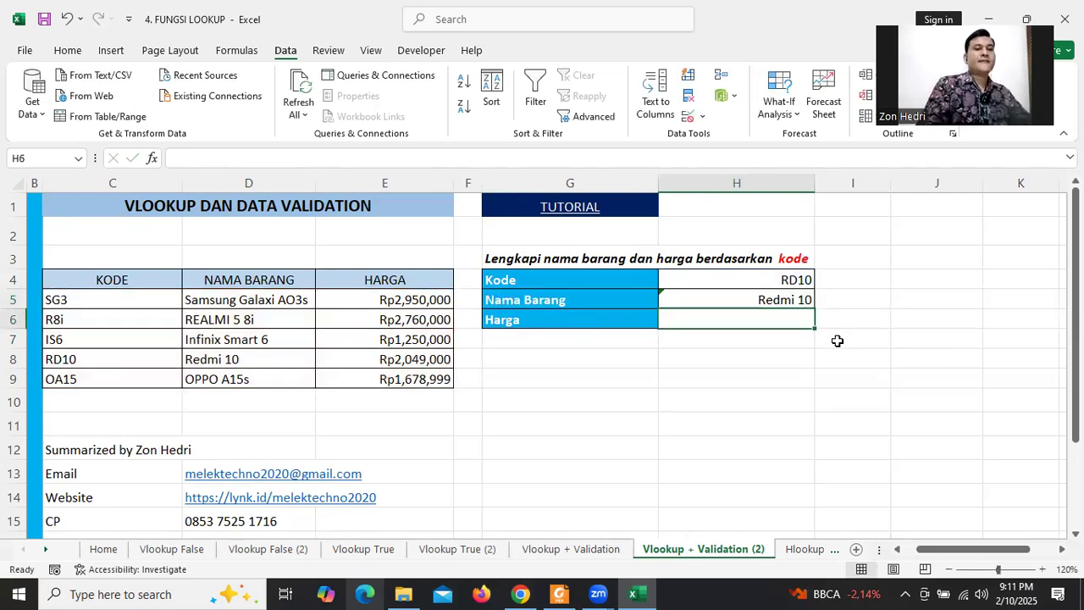
- Test the Nama Barang formula by choosing R8i in the Kode drop-down list, and set the code back to RD10
left_click(811, 281)
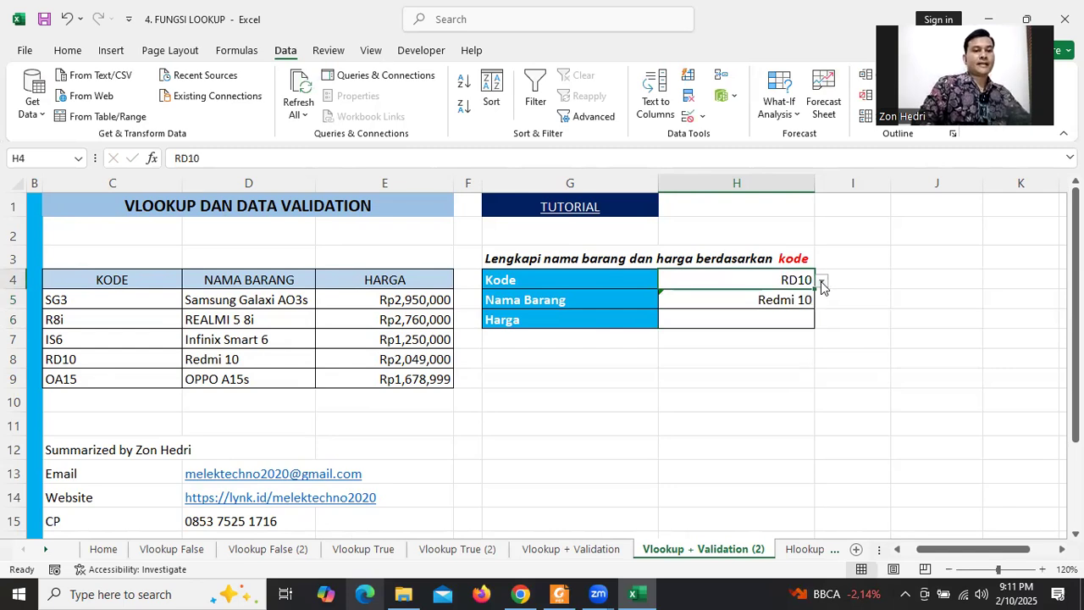
left_click(821, 280)
left_click(800, 308)
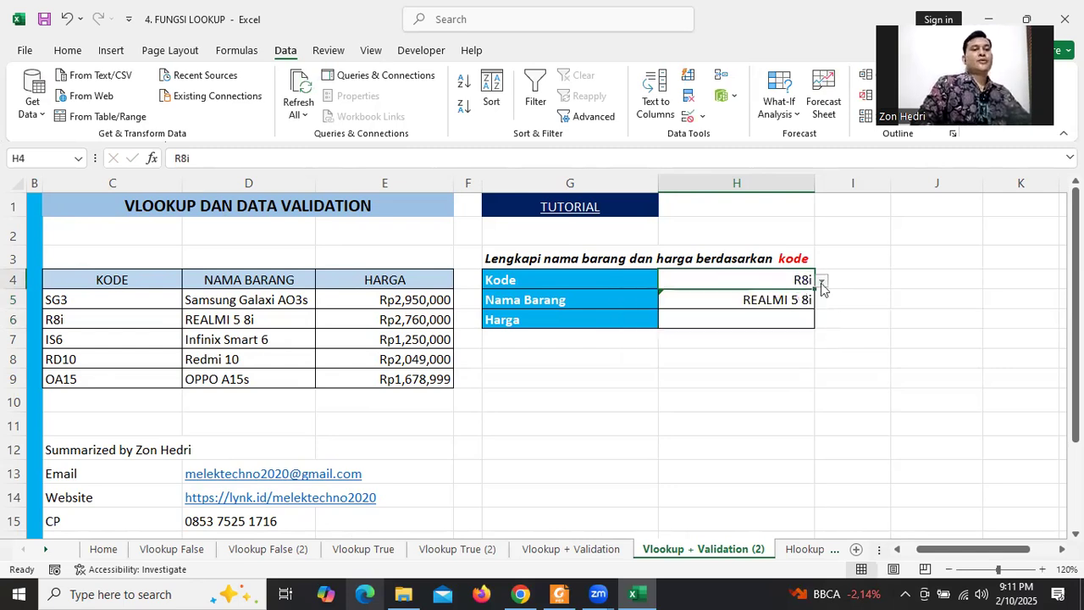
left_click(821, 281)
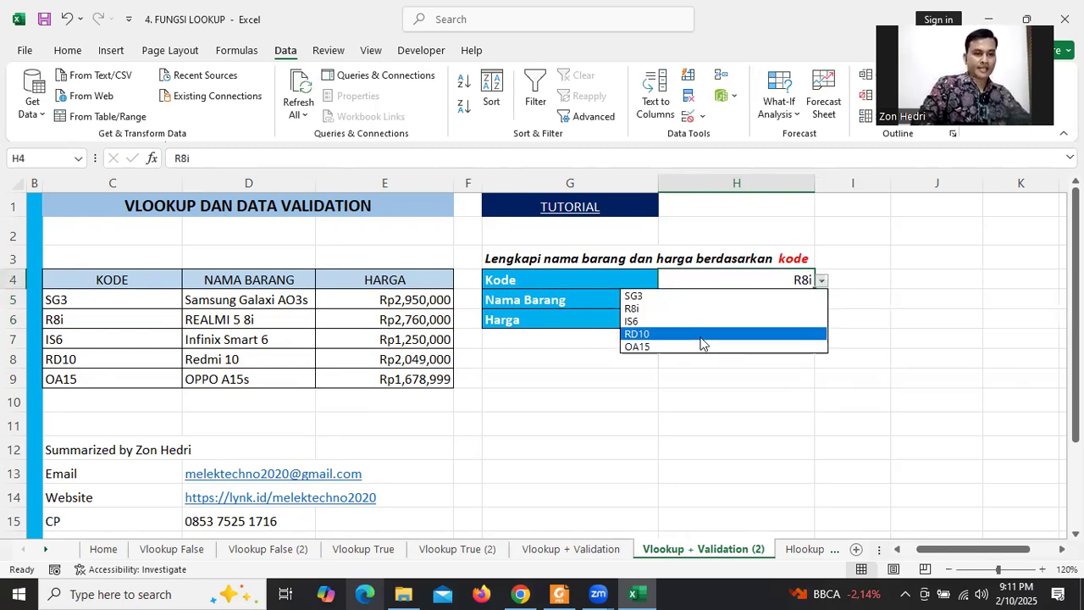
left_click(701, 339)
- Make the lookup value in the Nama Barang formula in H5 an absolute reference, $H$4
left_click(691, 313)
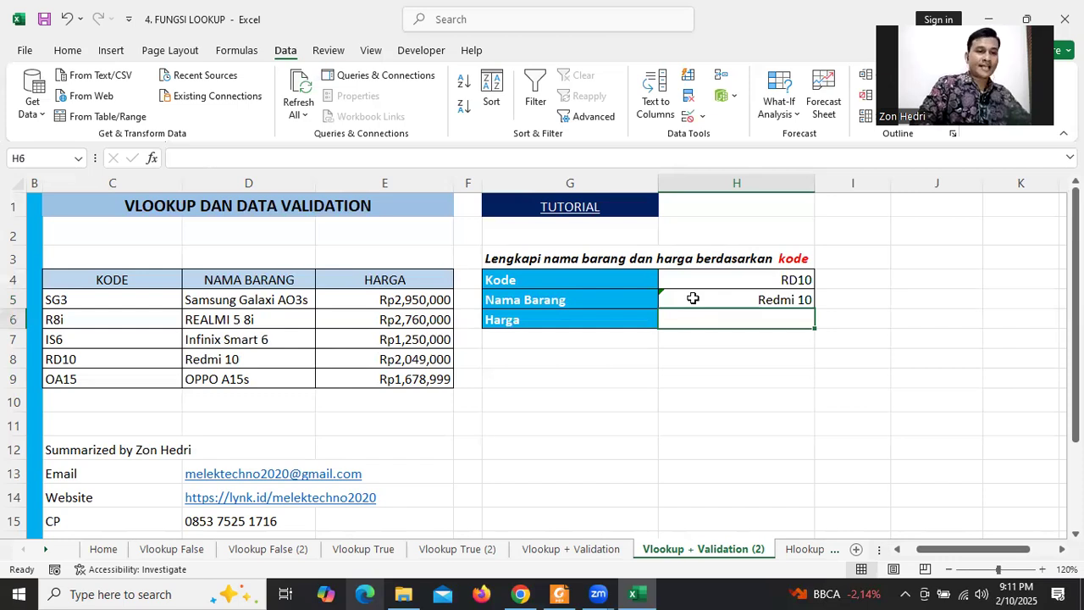
left_click(694, 298)
key("F2")
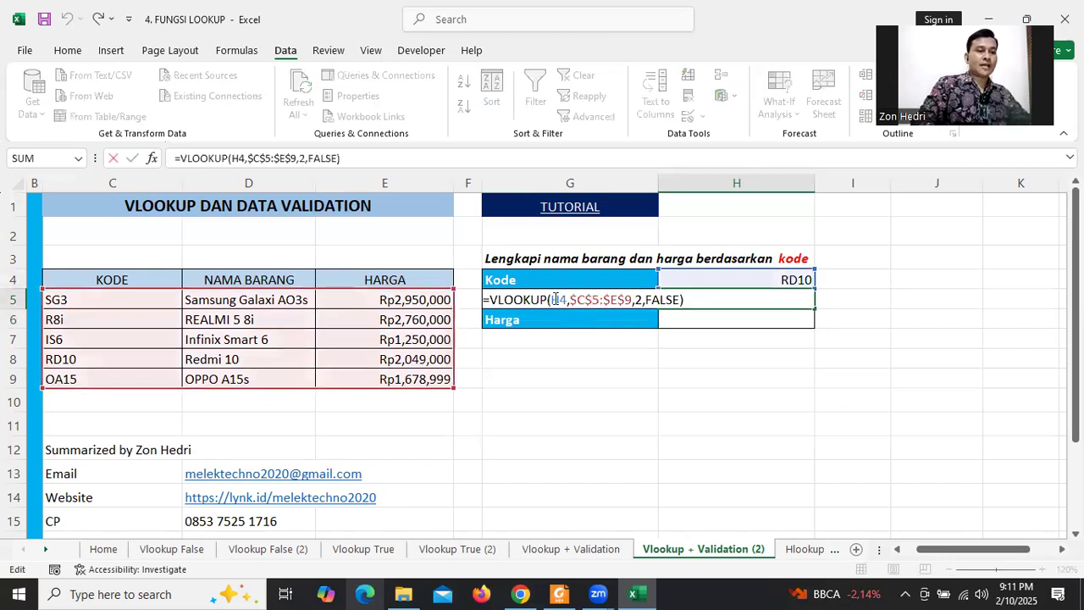
left_click_drag(551, 300, 566, 299)
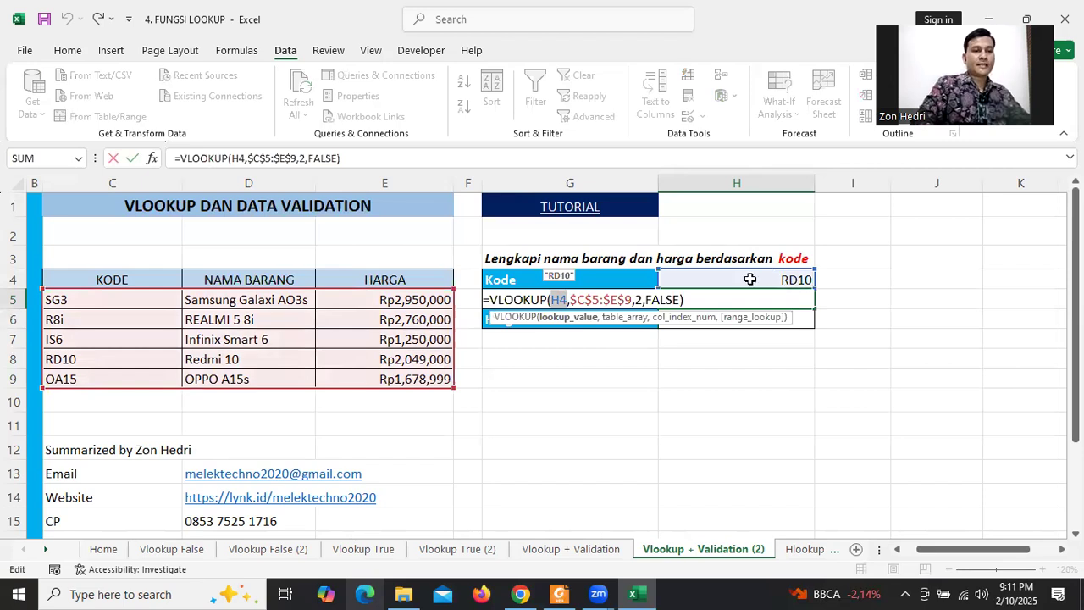
key("F4")
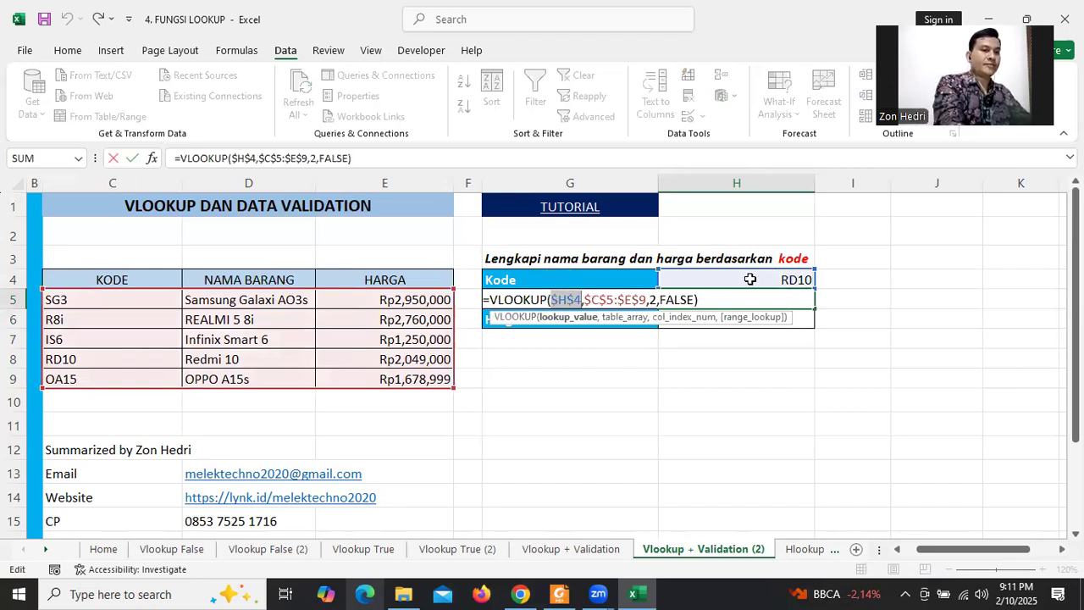
key("Return")
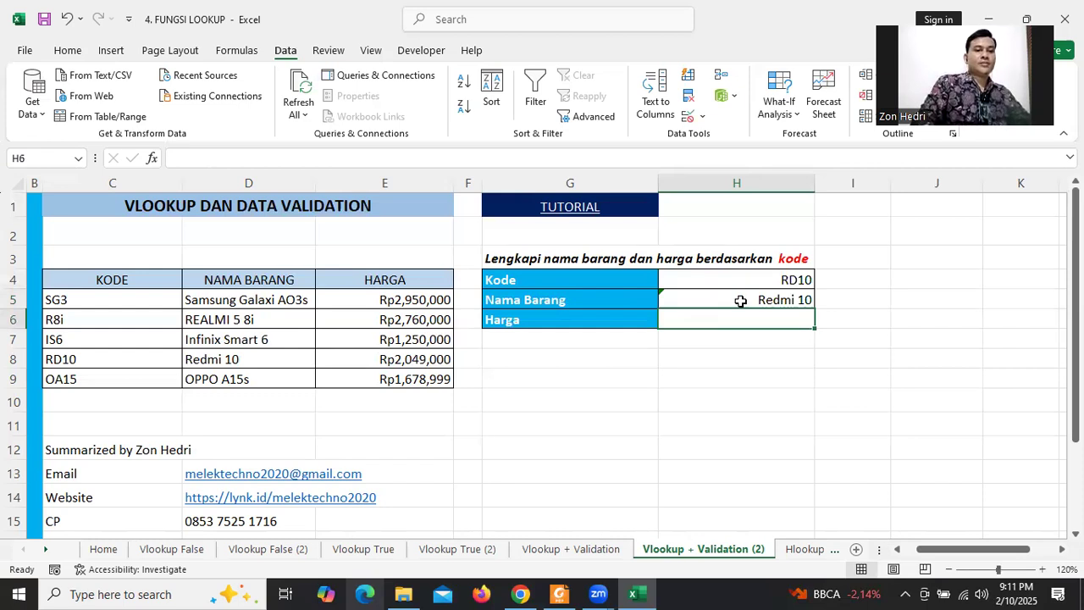
- Copy the H5 formula down to the Harga cell H6 and change its column index to 3
left_click(813, 307)
left_click_drag(815, 310, 774, 327)
left_click(766, 320)
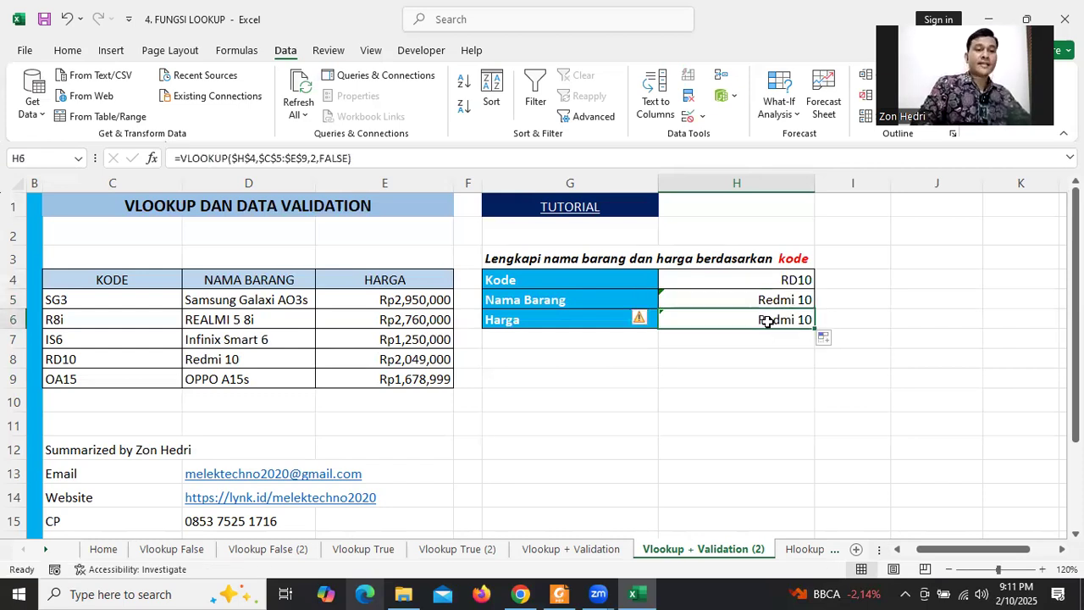
double_click(766, 320)
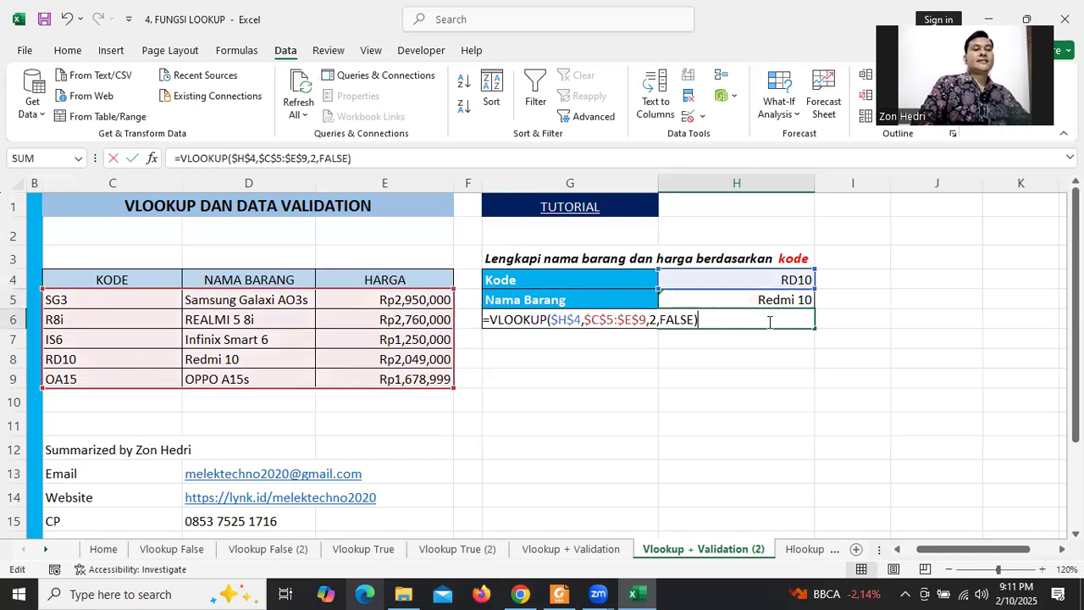
left_click(653, 320)
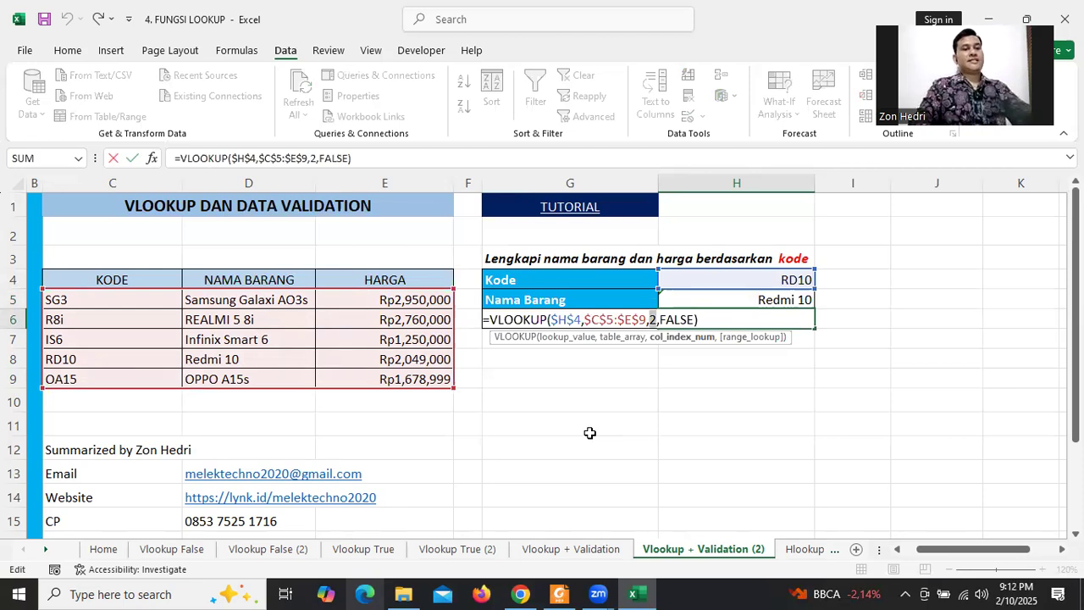
type("3")
key("Return")
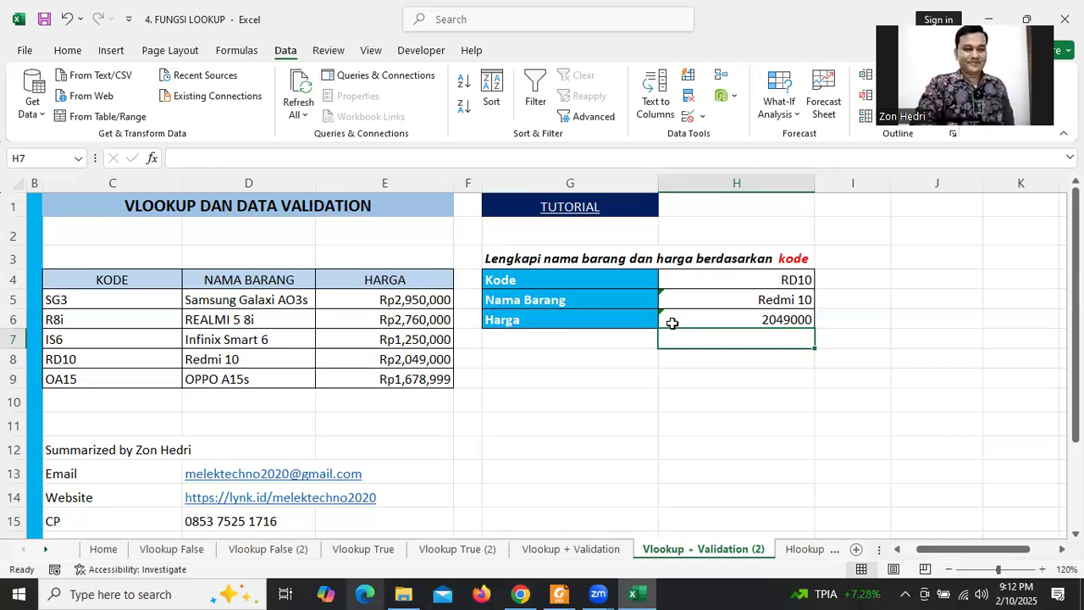
left_click(535, 376)
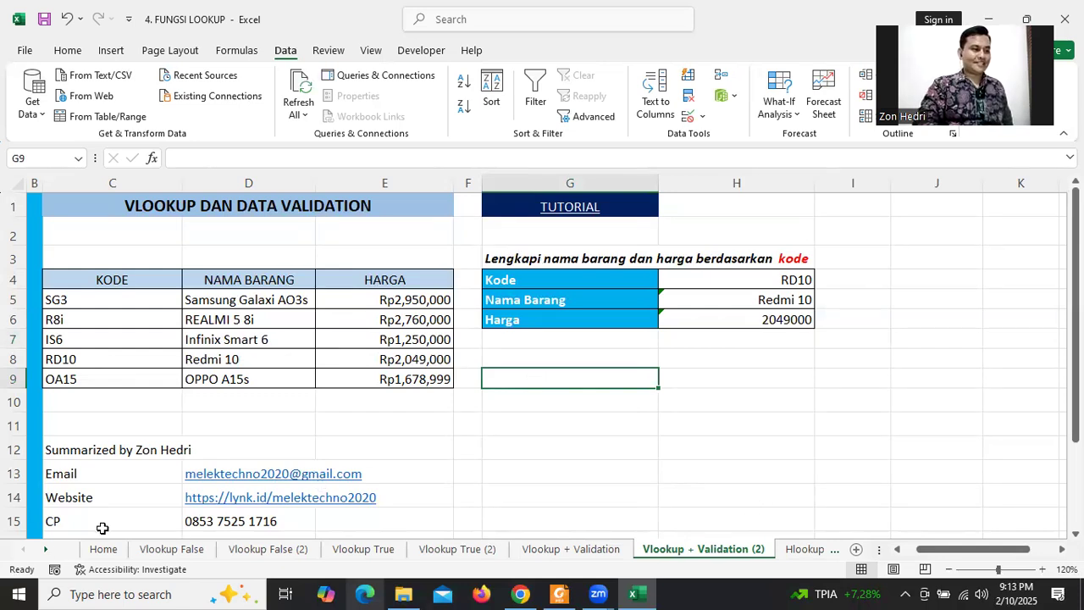
- Open the Hlookup (2) sheet and clear the range selection by selecting cell G5
left_click(47, 549)
left_click(47, 551)
left_click(46, 551)
left_click(46, 552)
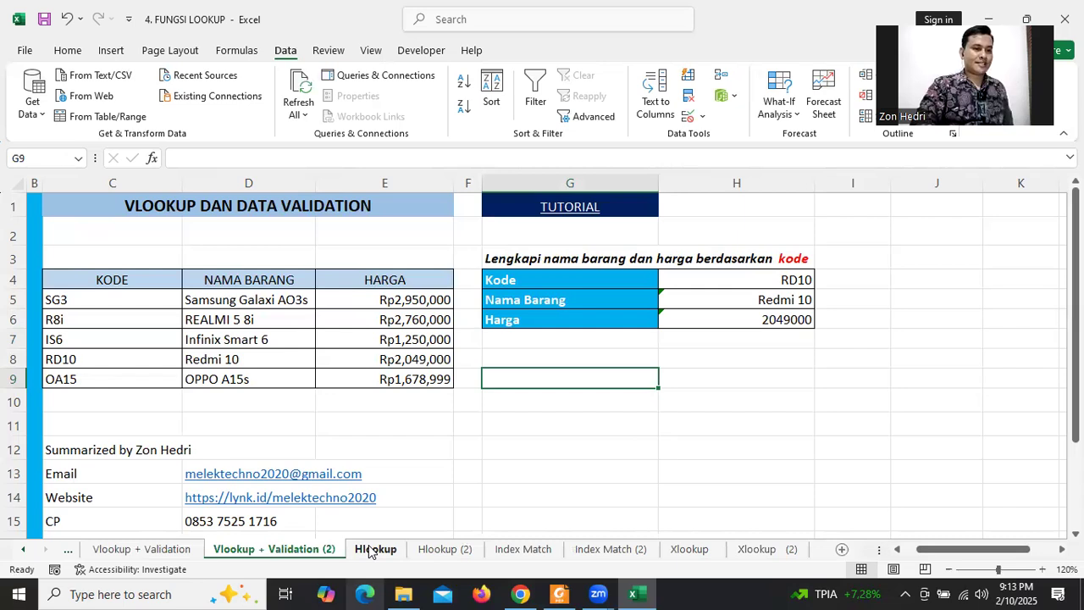
left_click(447, 550)
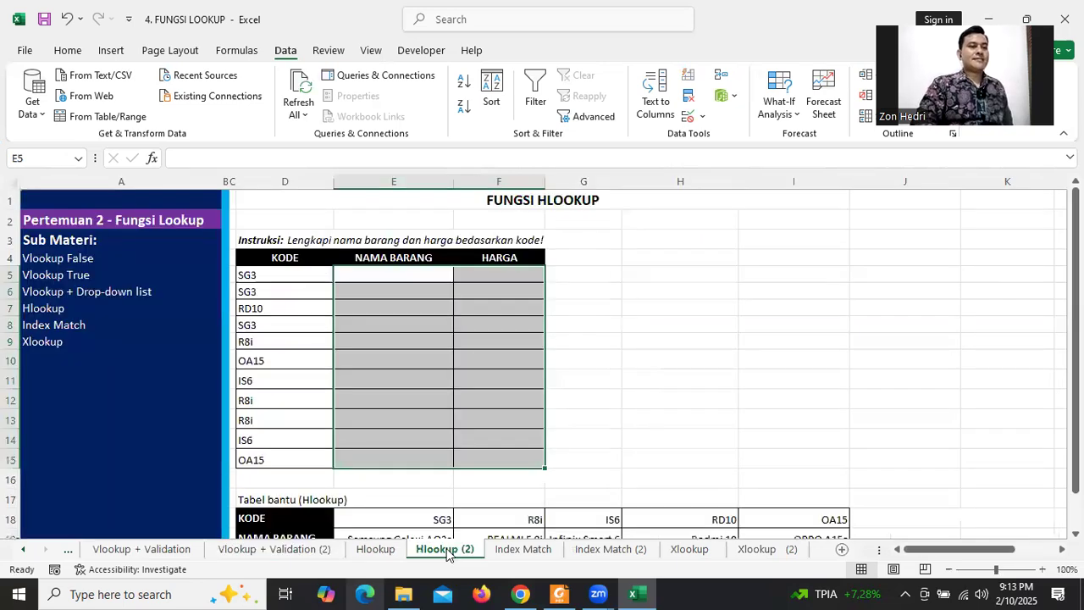
left_click(601, 279)
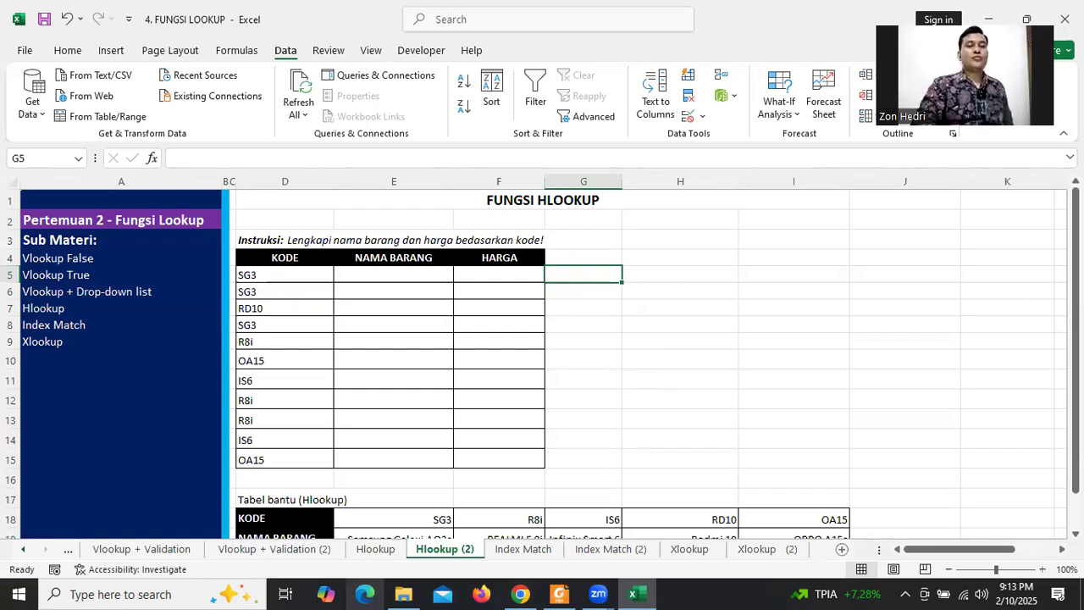
- Examine the horizontal Tabel bantu (Hlookup) with its KODE, NAMA BARANG and HARGA rows, and compare it with the table to fill in
left_click_drag(1076, 319, 1075, 354)
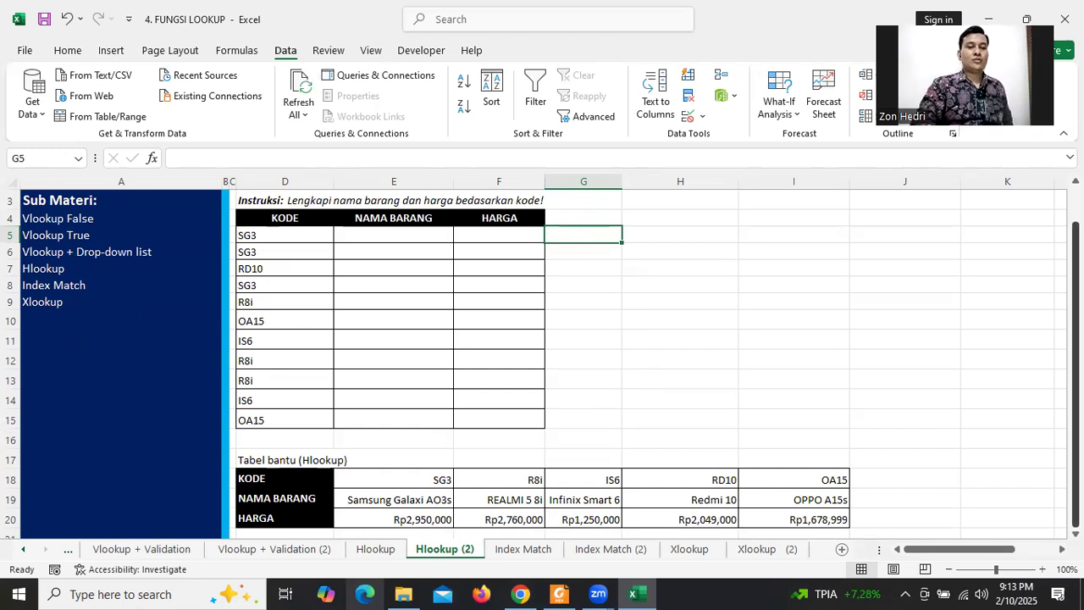
scroll(435, 450, "down", 1)
left_click(286, 426)
left_click_drag(287, 425, 837, 477)
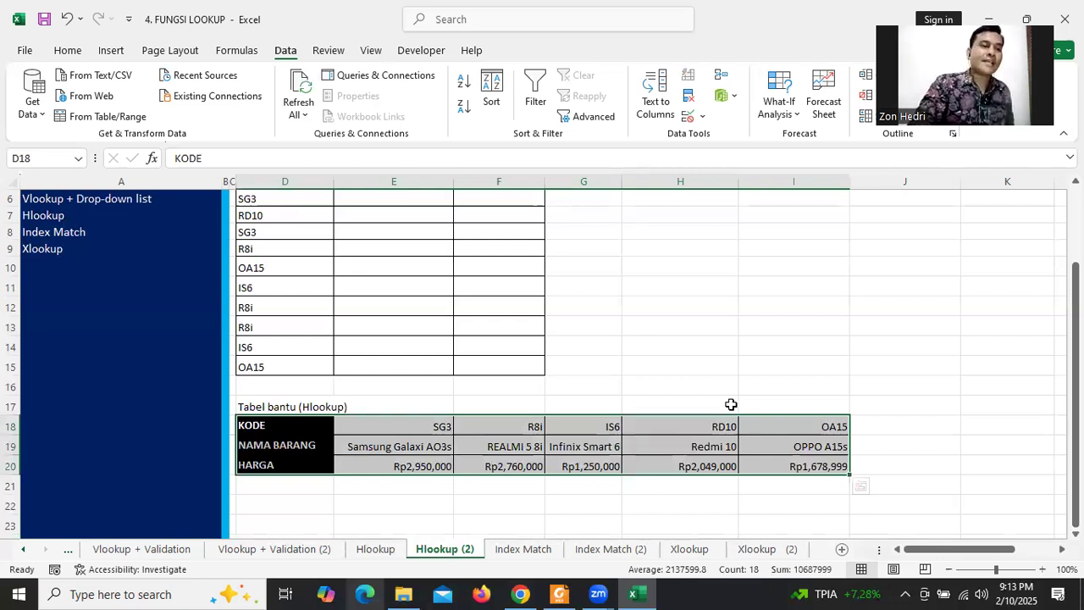
left_click(677, 405)
left_click(264, 426)
left_click_drag(264, 426, 266, 456)
left_click(468, 463)
left_click(443, 419)
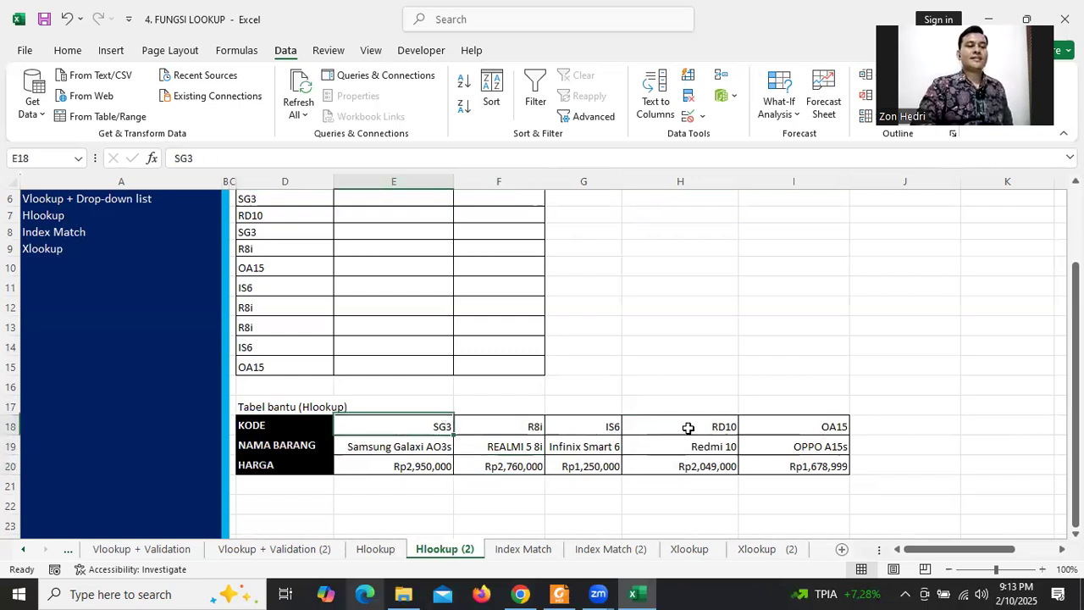
left_click(804, 439, "shift")
left_click_drag(809, 433, 808, 426)
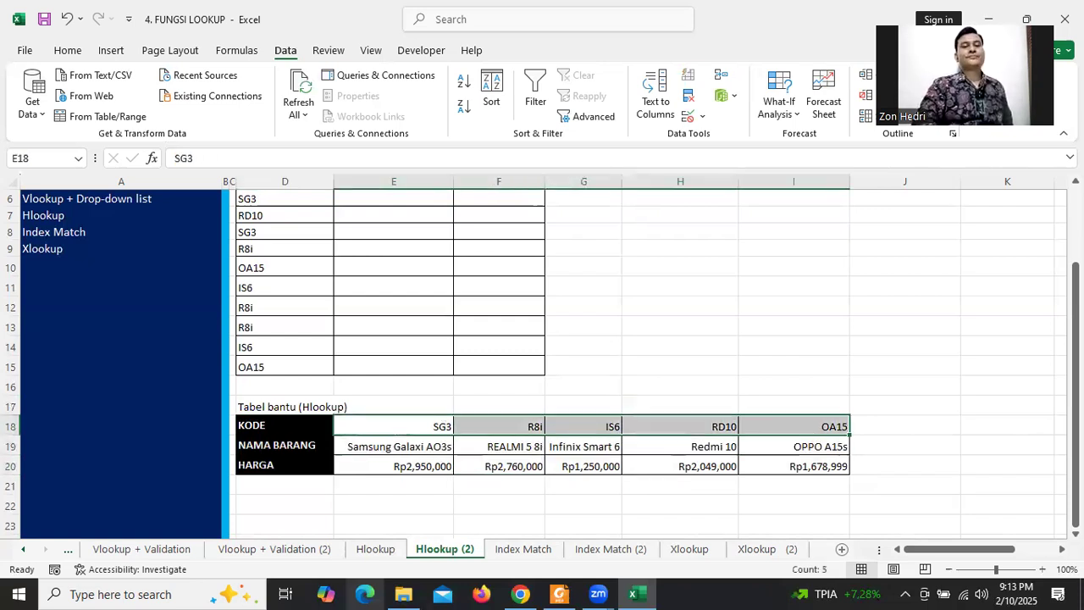
scroll(547, 351, "up", 2)
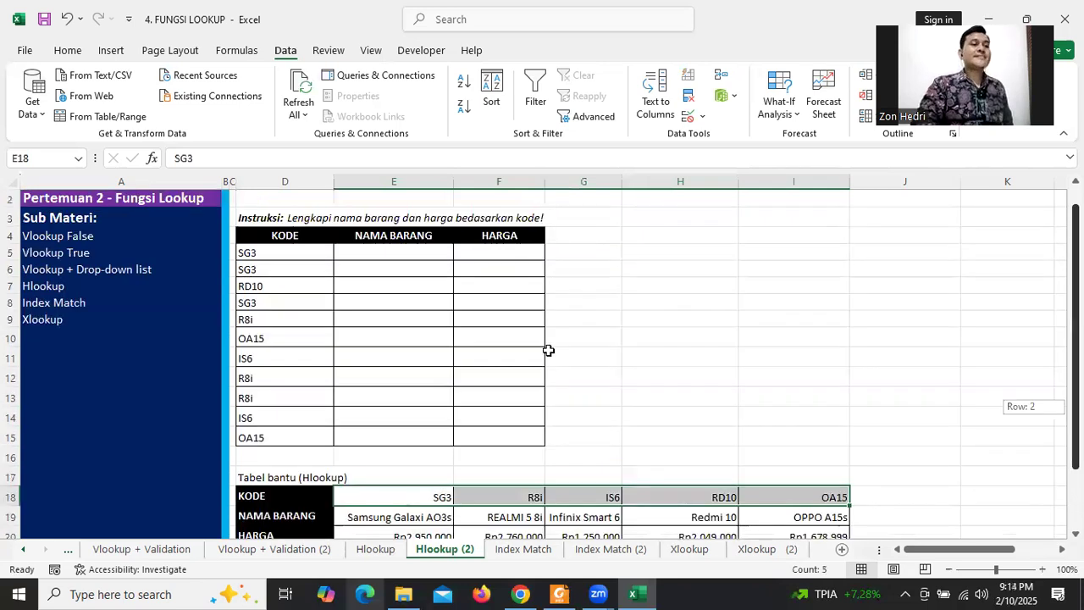
- Start an HLOOKUP formula in the first Nama Barang cell E5 with the kode in D5 as its lookup value
left_click(355, 274)
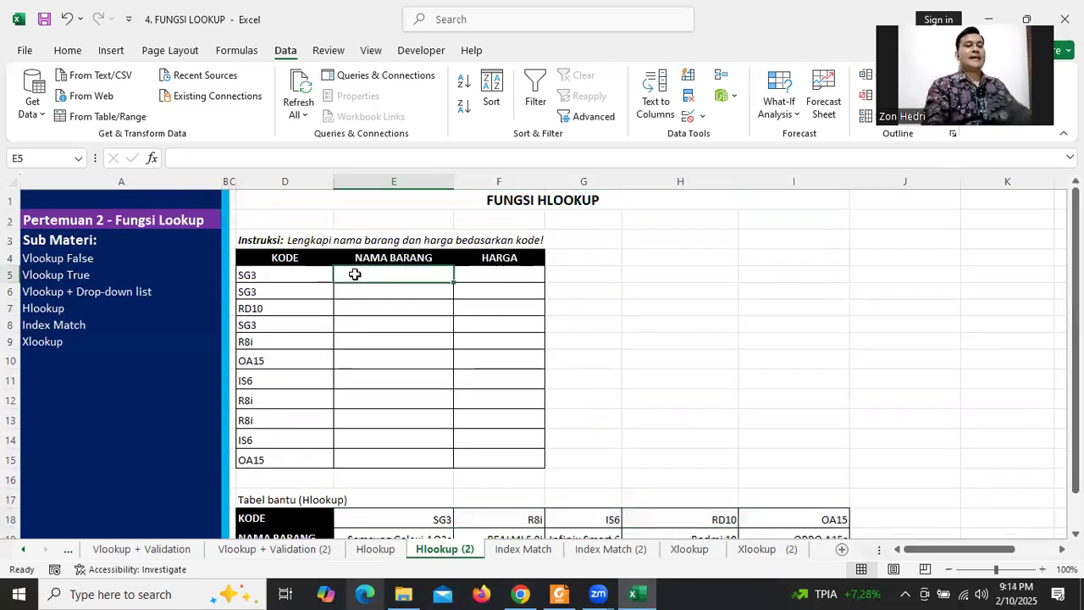
type("=h")
key("BackSpace")
type("HLO")
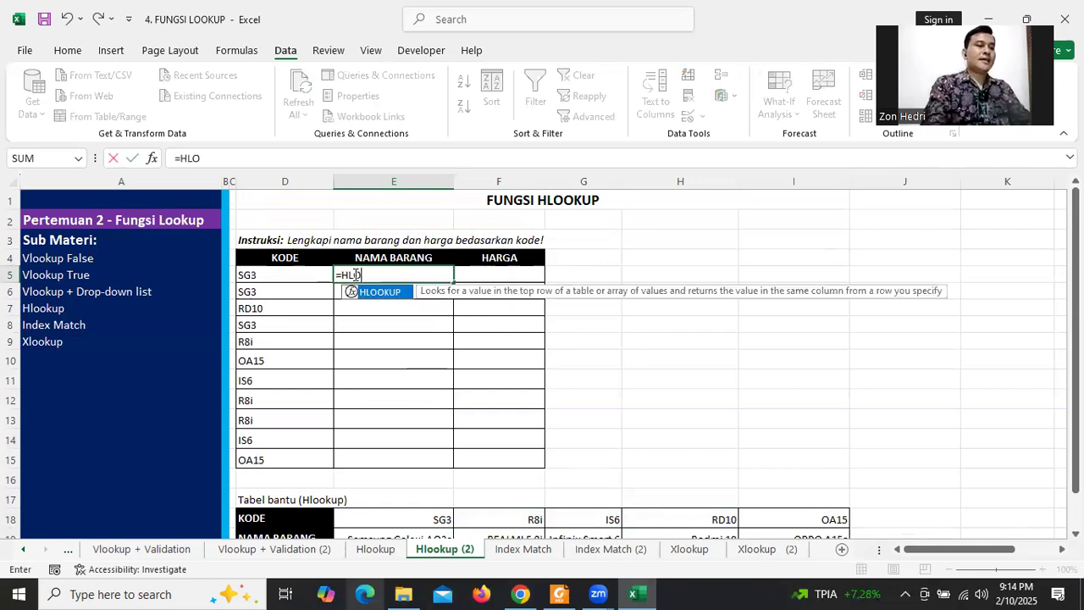
type("OKUP(")
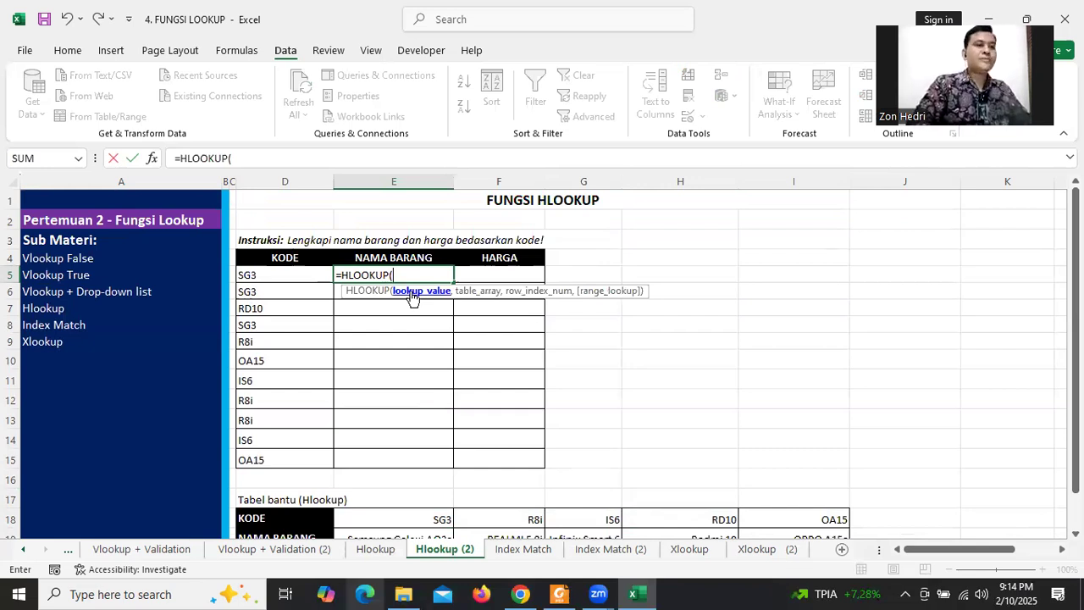
left_click(279, 275)
type(",")
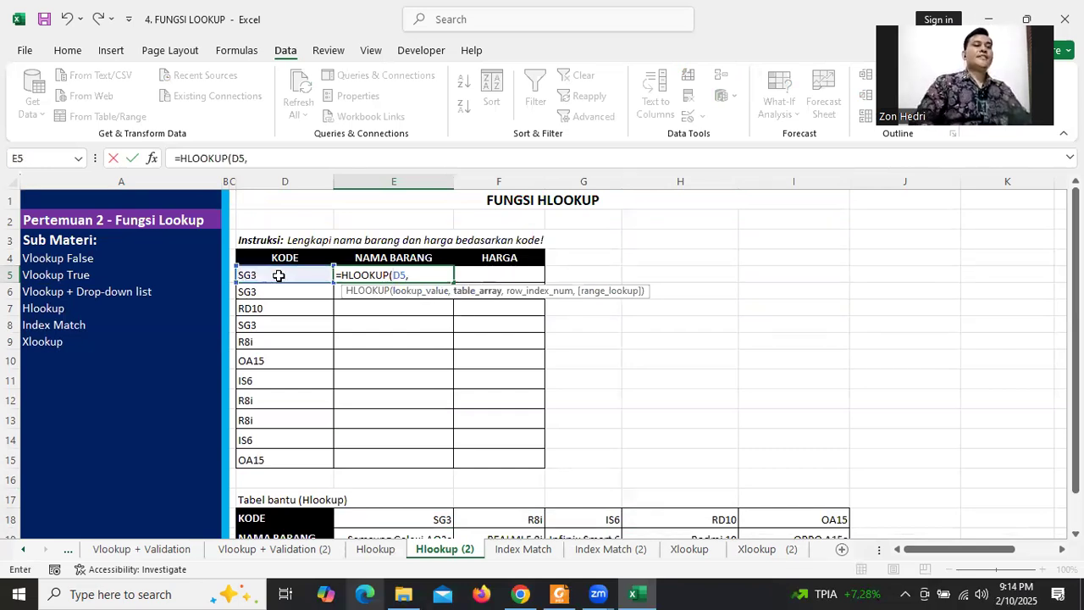
- Set the formula's table array to the Tabel bantu data without its row labels, as the absolute range $E$18:$I$20
scroll(542, 364, "down", 1)
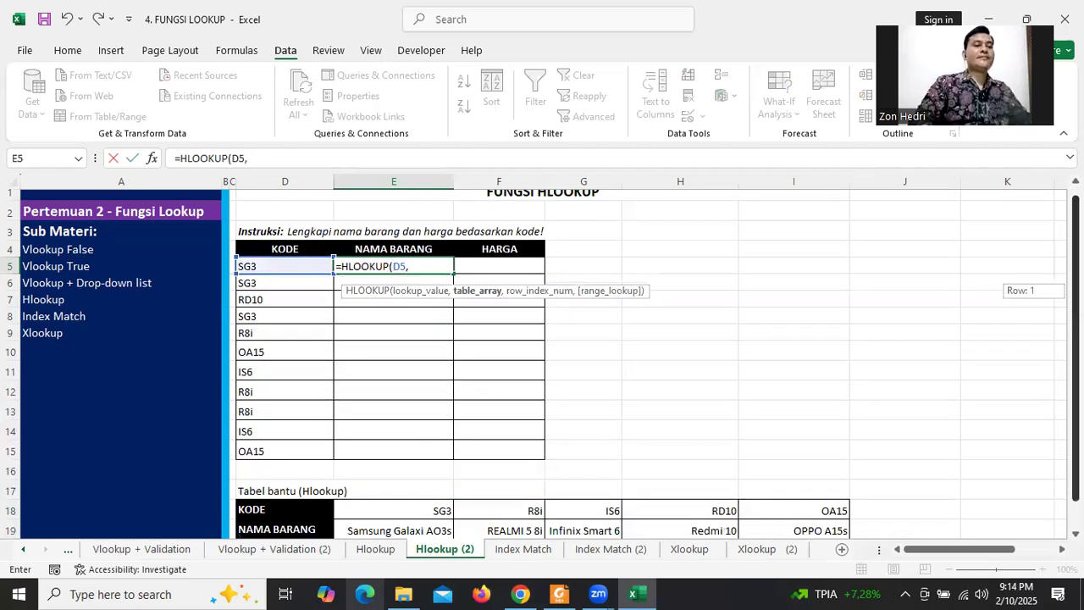
scroll(539, 401, "down", 1)
left_click_drag(356, 477, 810, 508)
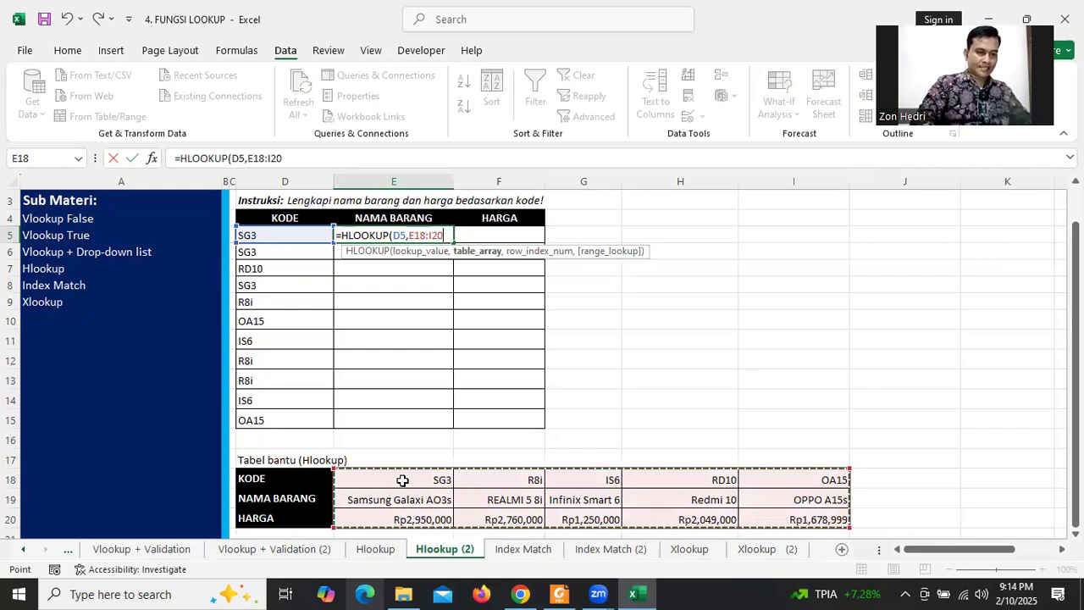
left_click(271, 482)
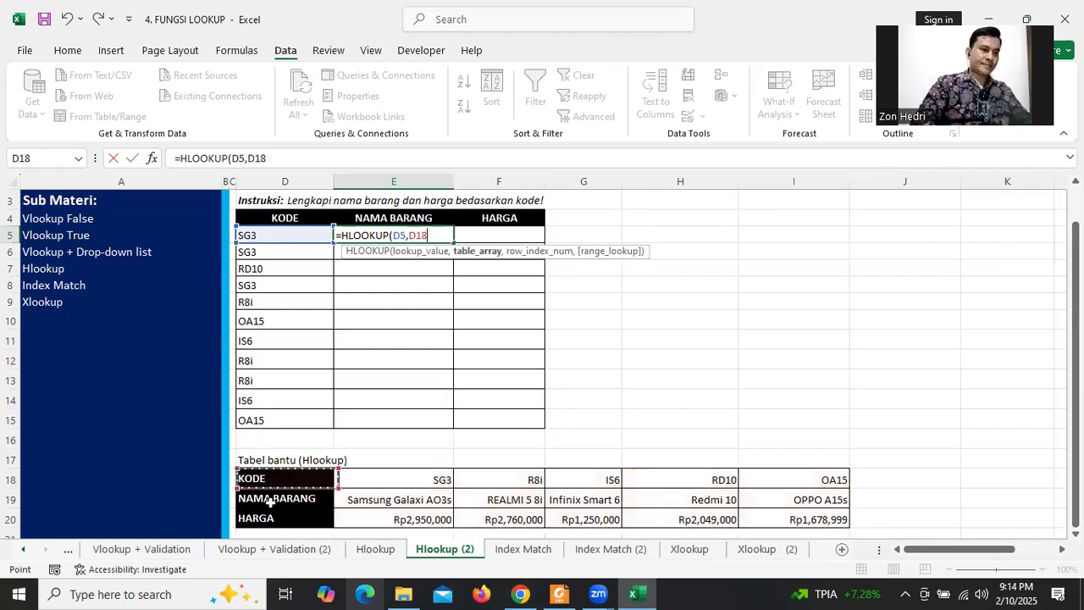
left_click(355, 513, "shift")
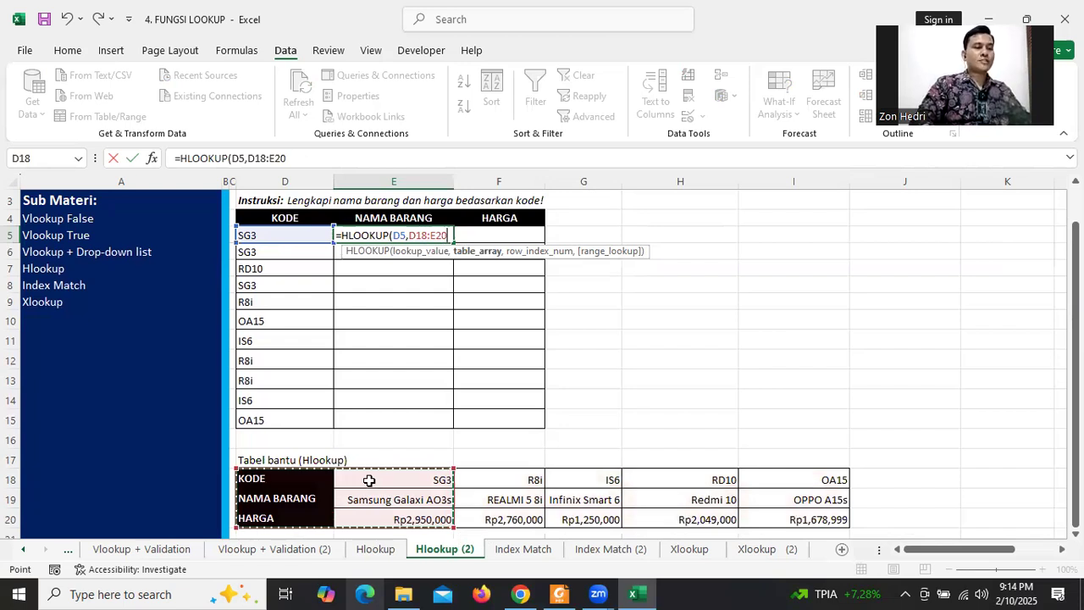
left_click(369, 481)
left_click_drag(390, 503, 837, 389)
scroll(968, 259, "up", 1)
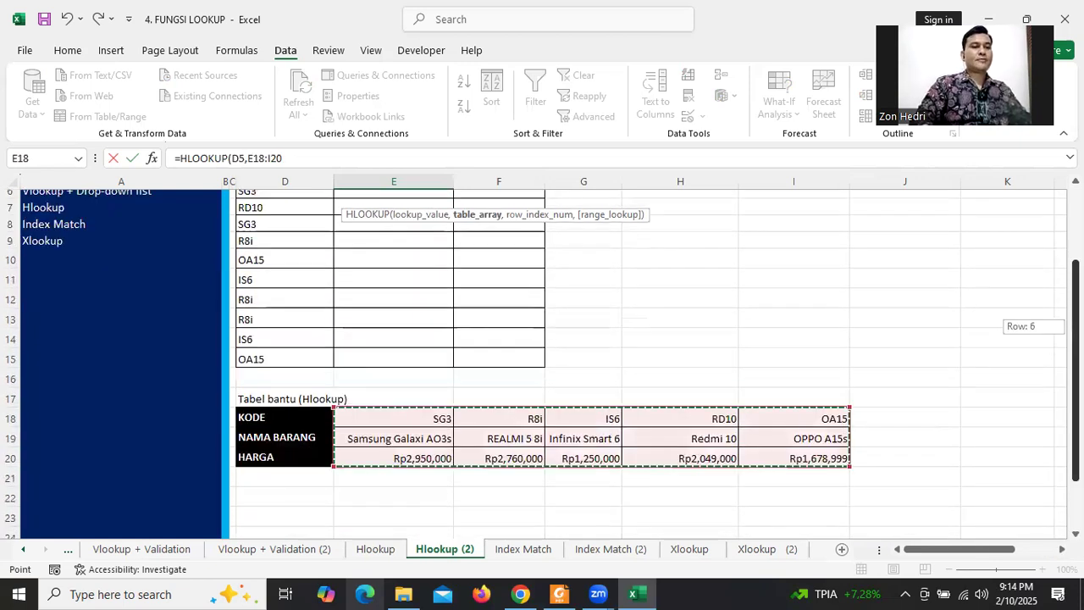
scroll(508, 398, "up", 1)
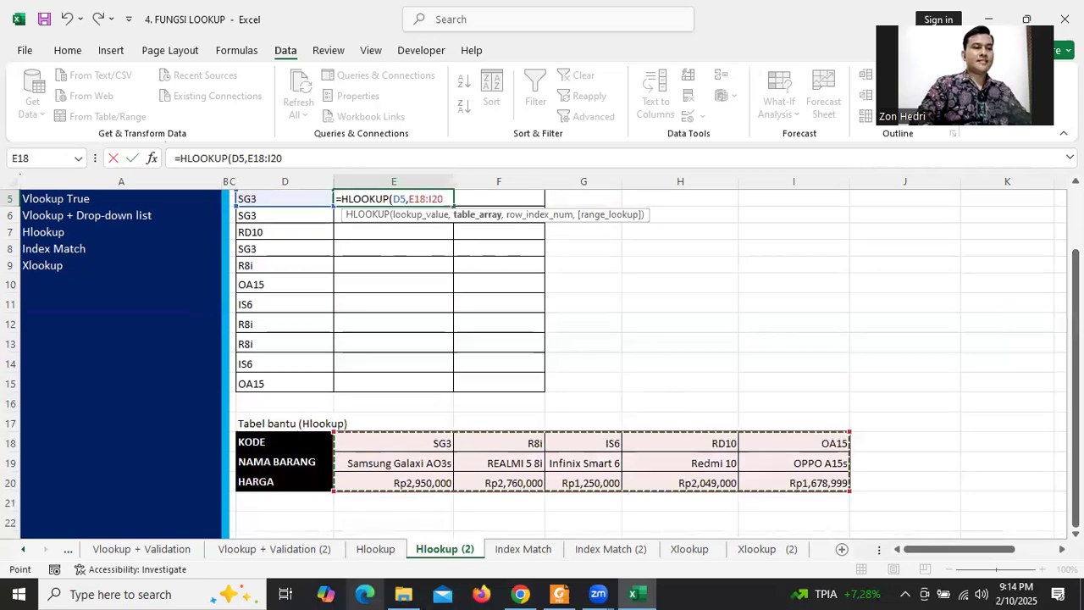
scroll(564, 232, "up", 1)
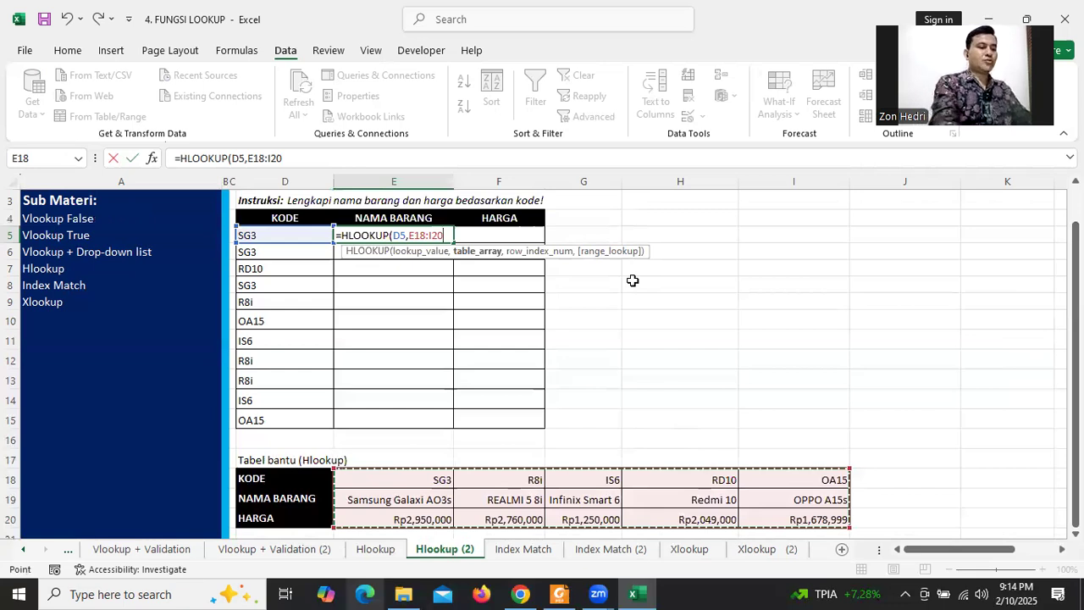
key("F4")
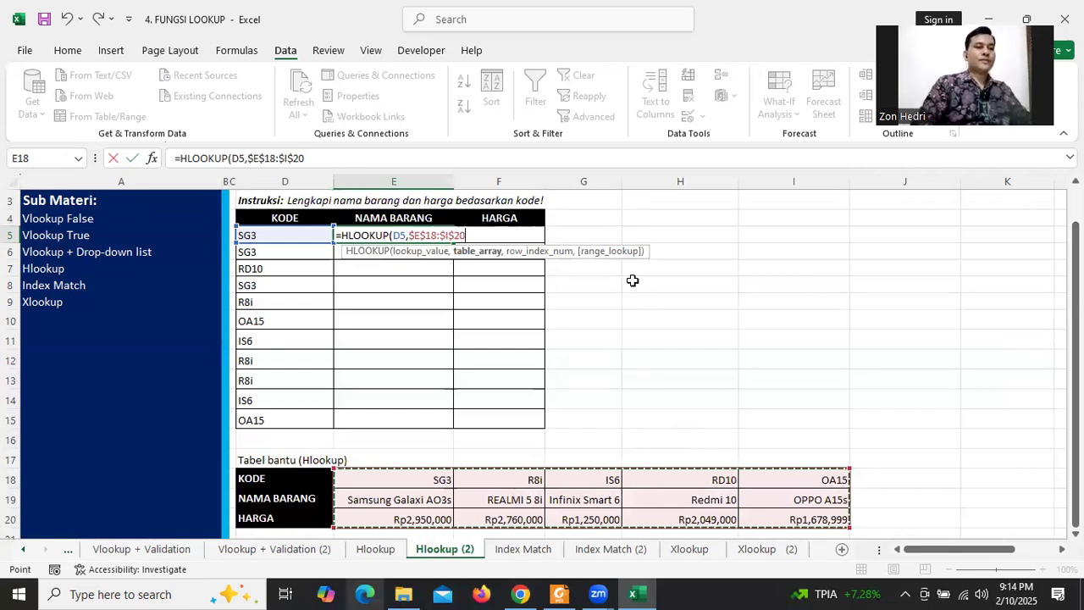
type(",")
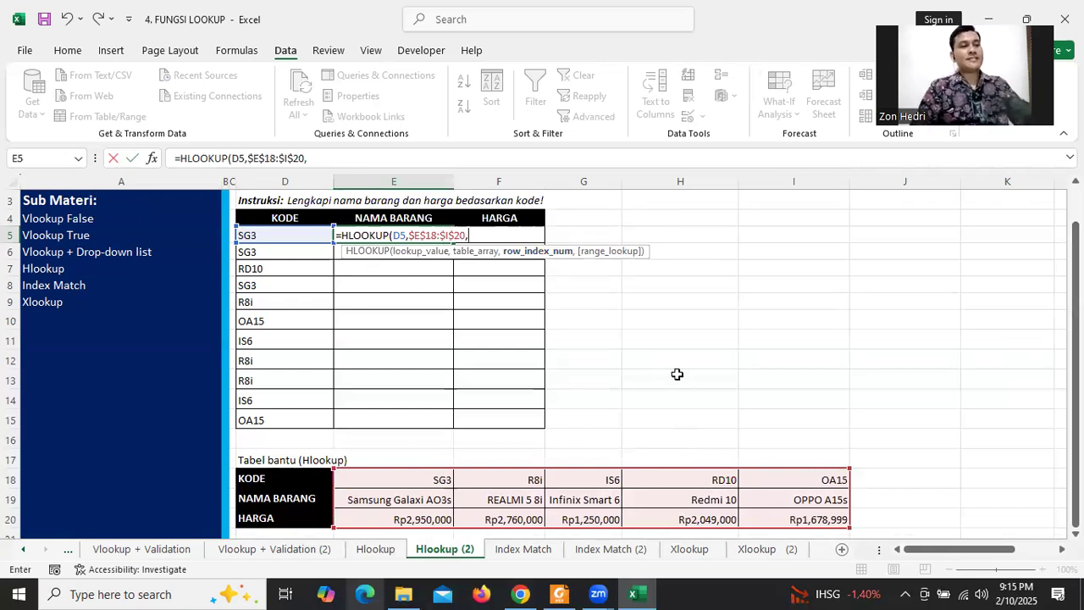
- Finish the E5 formula with row index 2 and exact match FALSE, and fill it down the Nama Barang column to E15
type("2,")
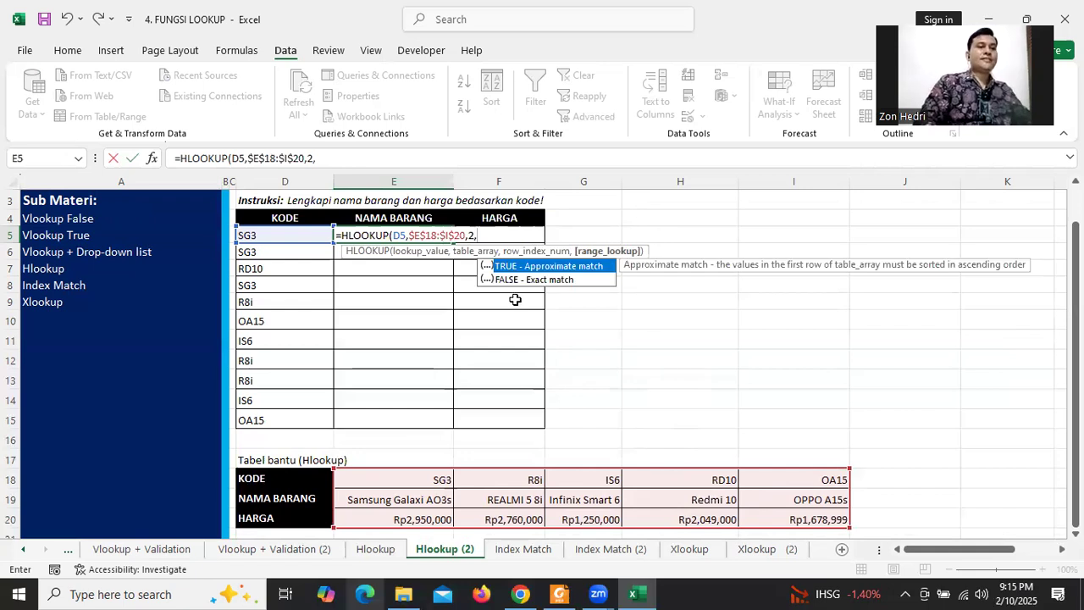
double_click(515, 280)
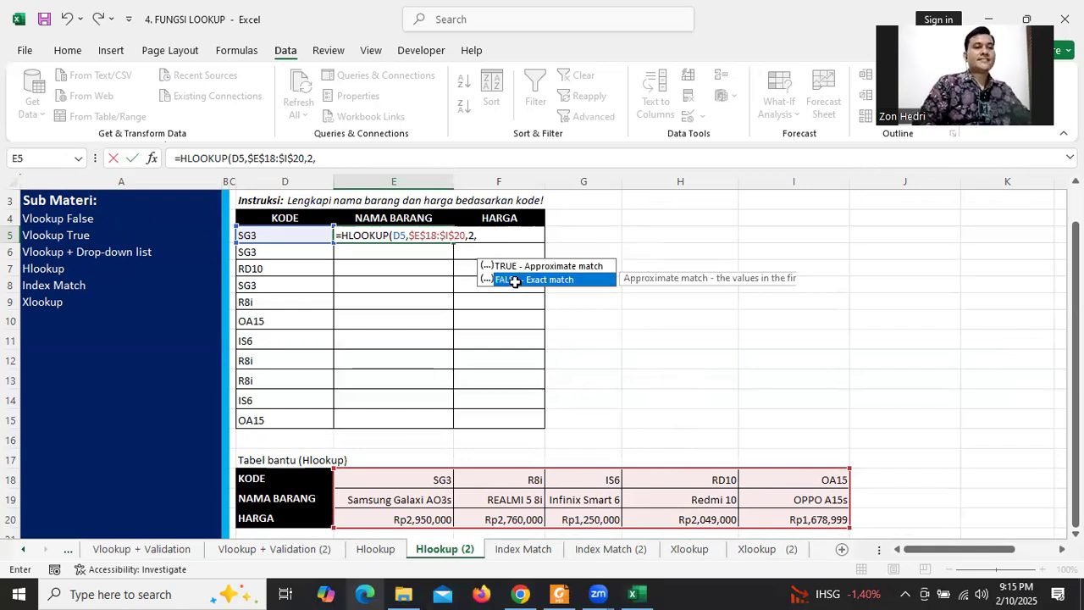
key("Return")
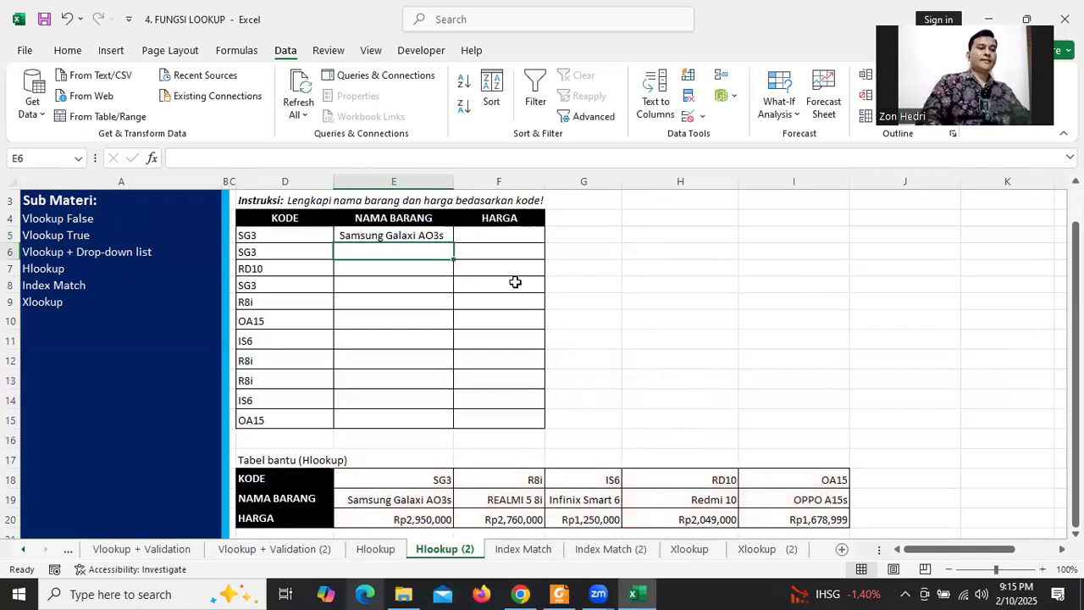
left_click(449, 239)
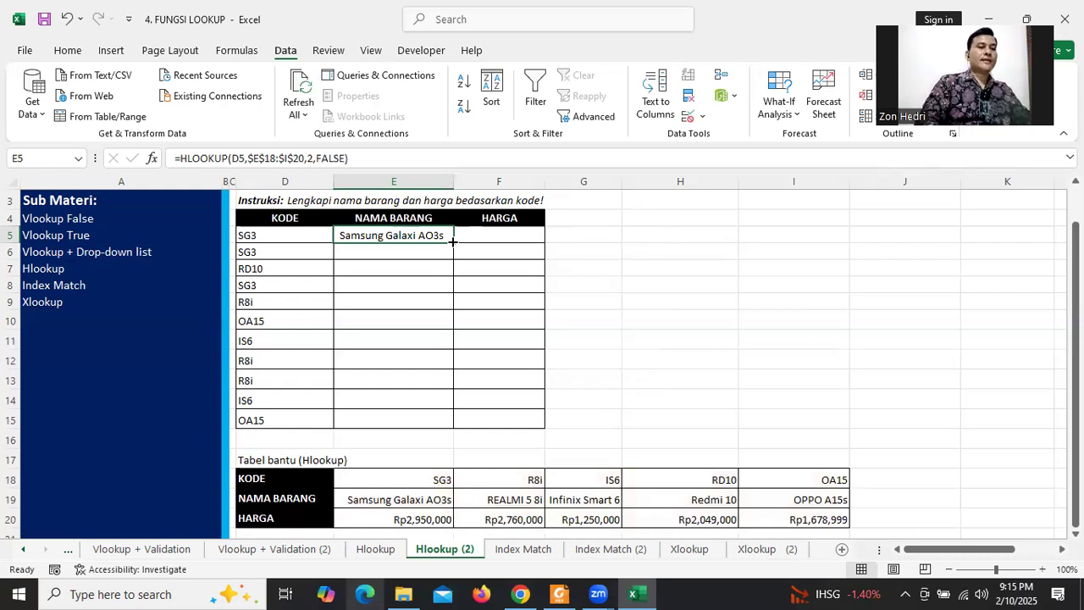
double_click(452, 241)
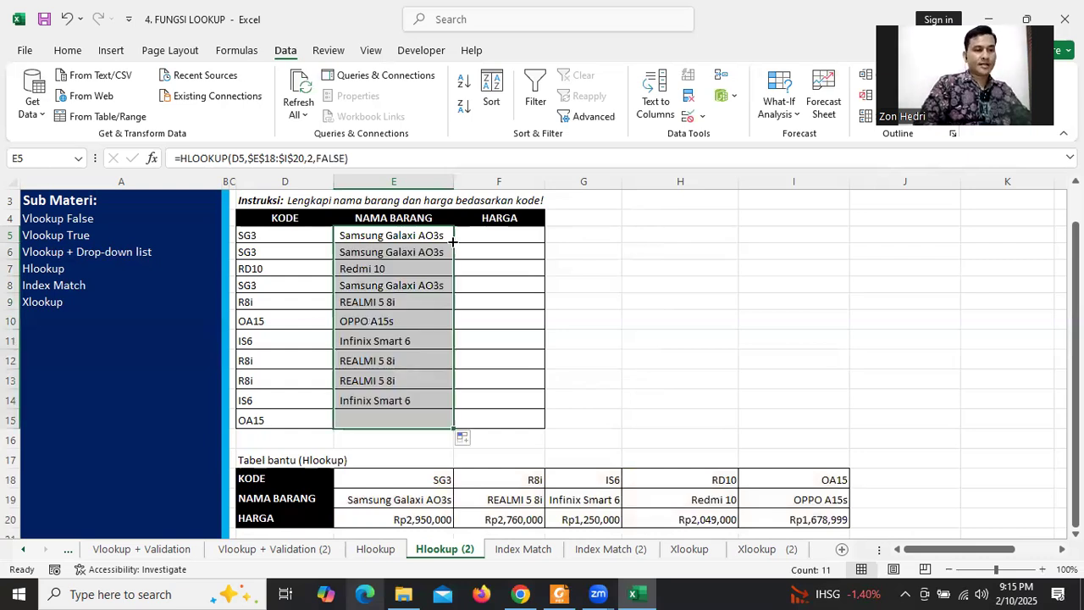
left_click(745, 266)
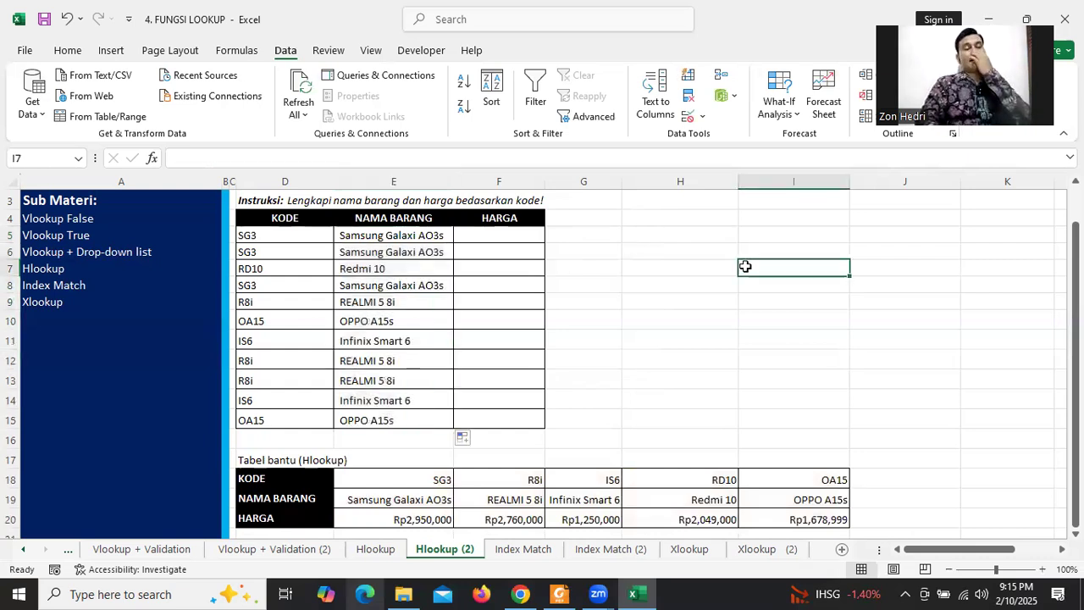
- Enter =HLOOKUP(D5:D15,E18:I20,3,FALSE) in Harga cell F5 to return the prices for all the codes
left_click(496, 235)
type("=HL")
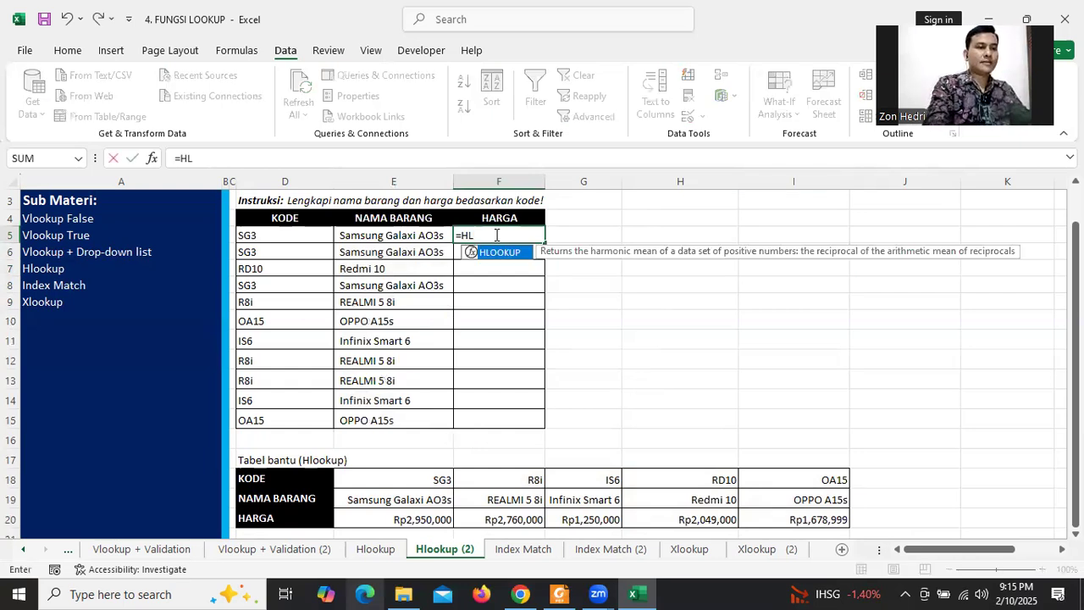
type("OOKUP(")
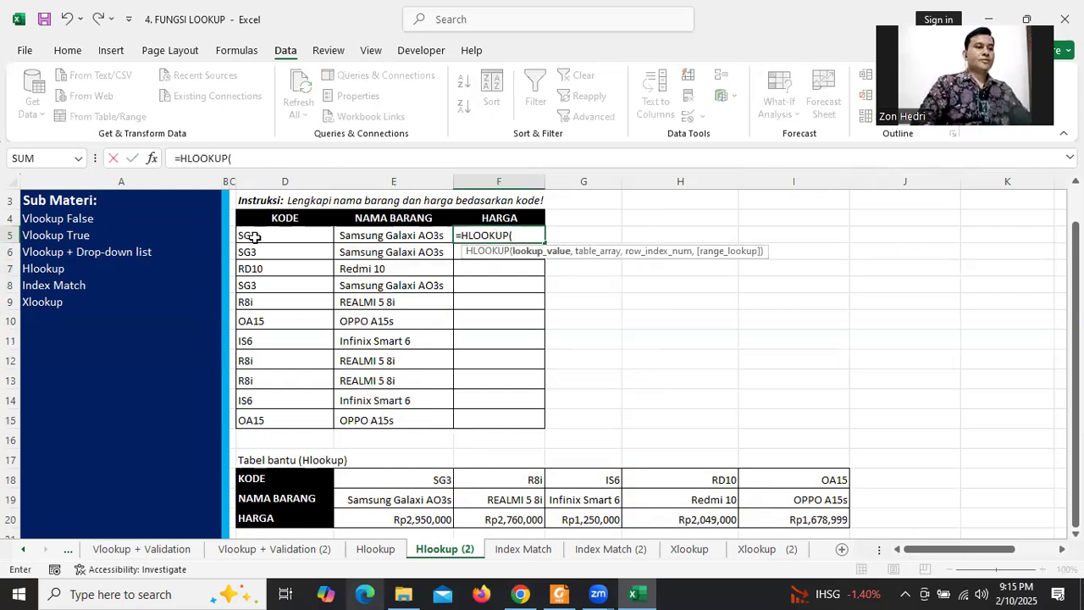
left_click_drag(254, 236, 267, 417)
type(",")
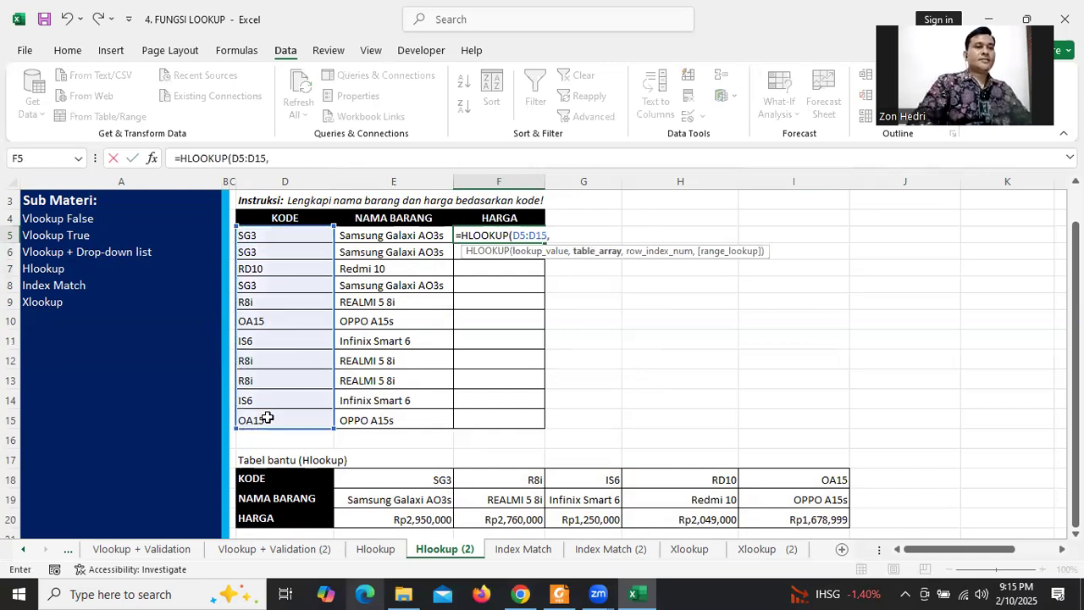
left_click(392, 479)
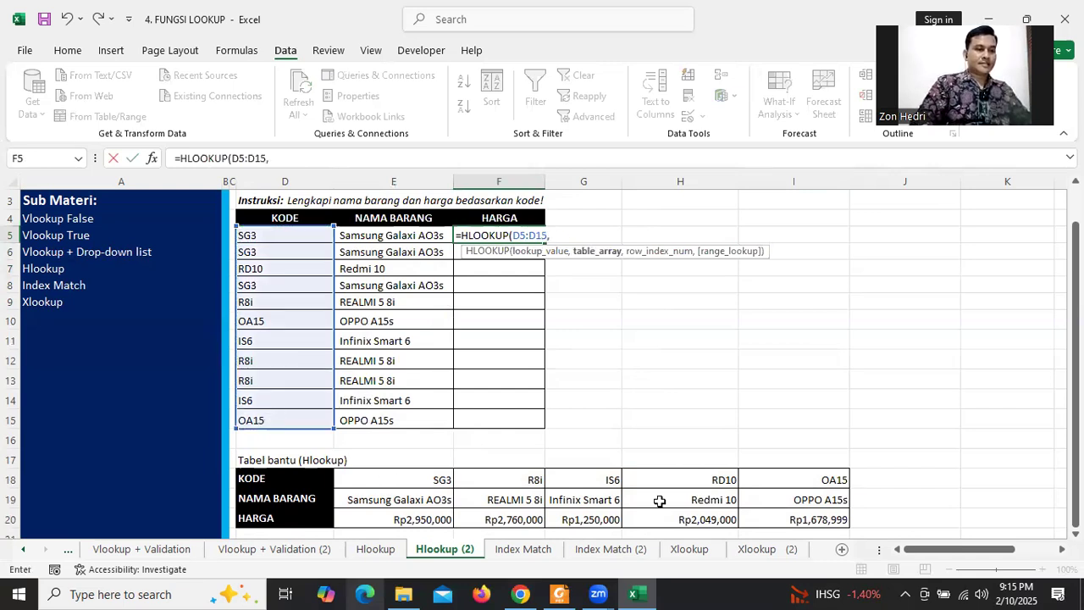
left_click(796, 513, "shift")
type(",")
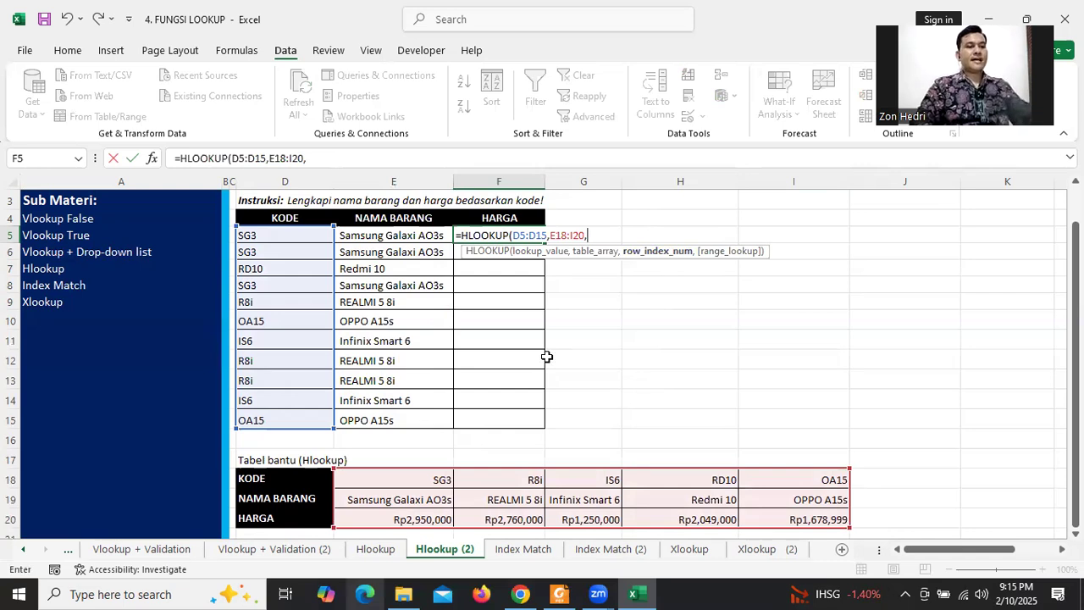
type("3,")
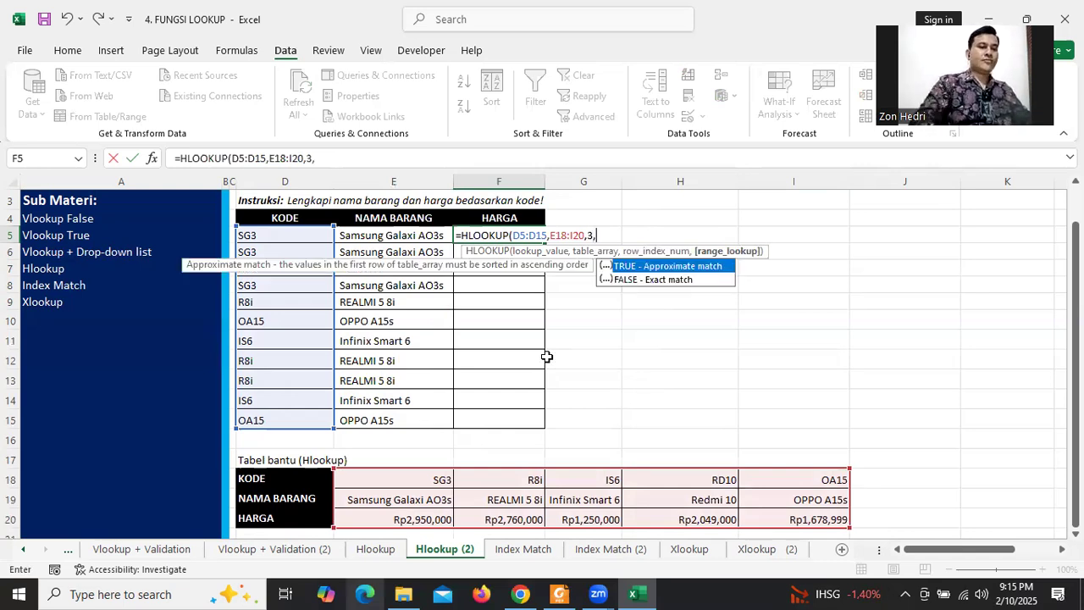
double_click(630, 280)
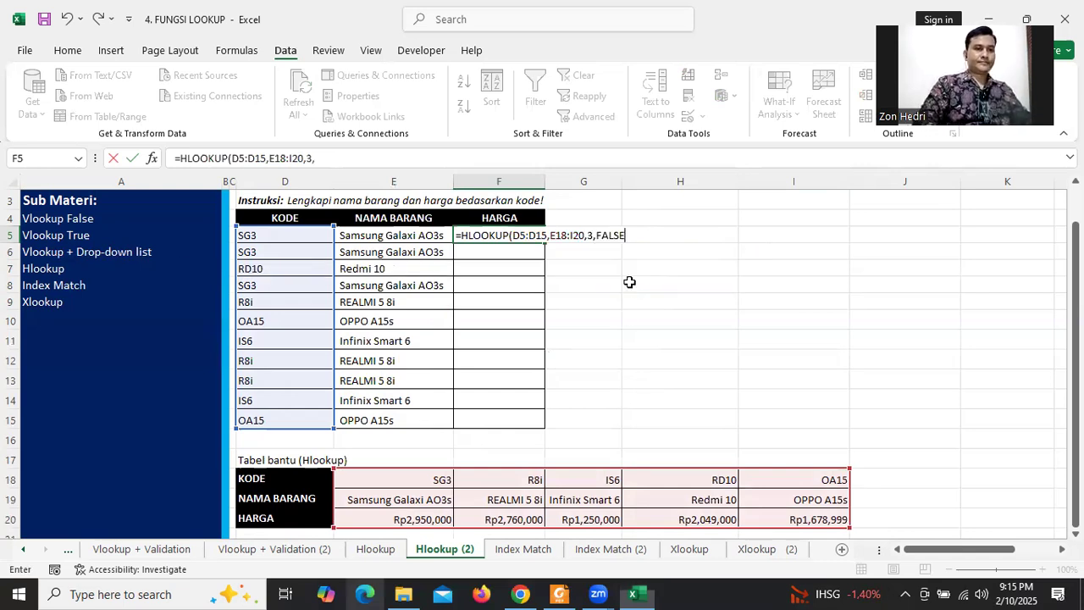
key("Return")
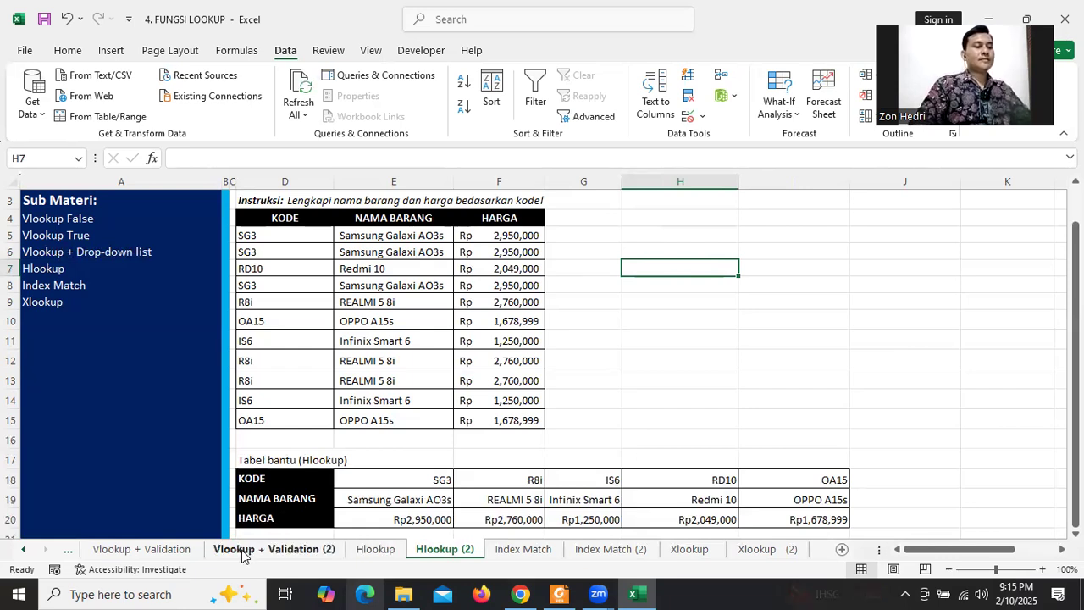
- Go back through the workbook's earlier sheets and open Vlookup False (2)
left_click(155, 550)
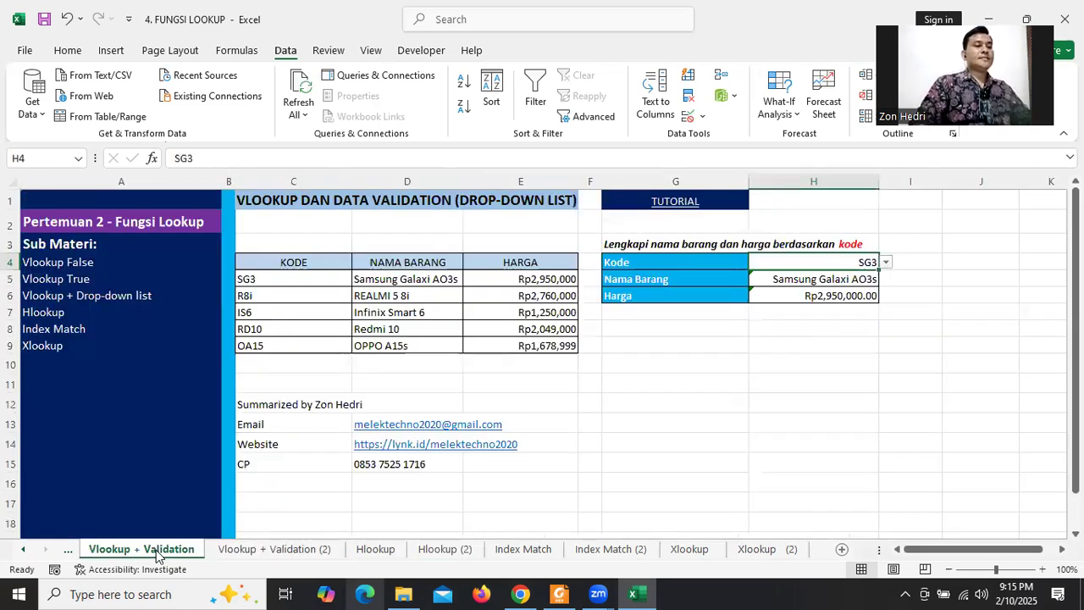
left_click(22, 549)
left_click(22, 549)
left_click(21, 549)
left_click(21, 550)
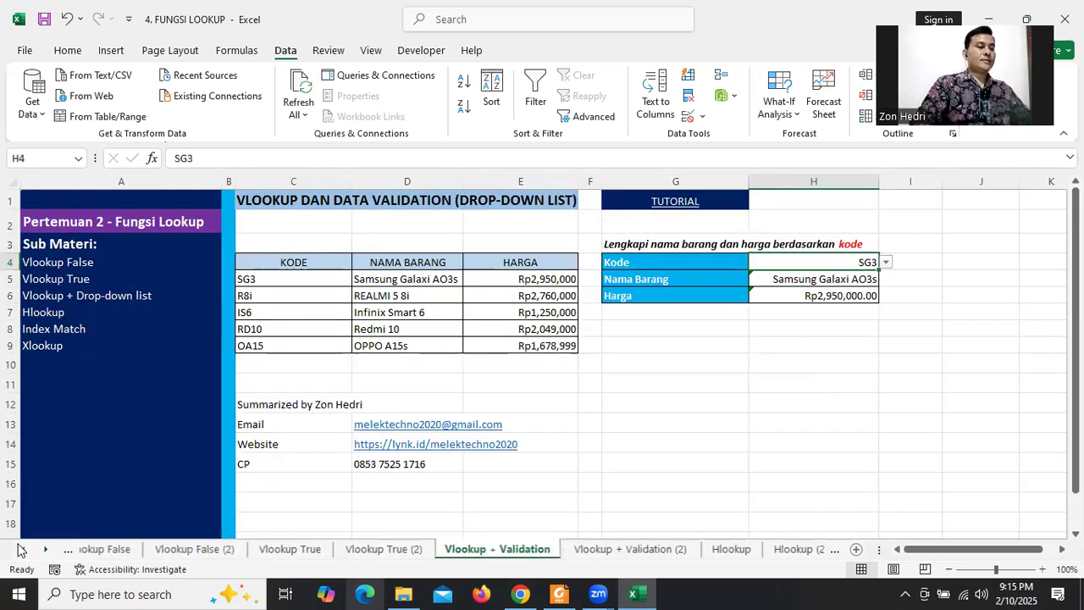
left_click(230, 551)
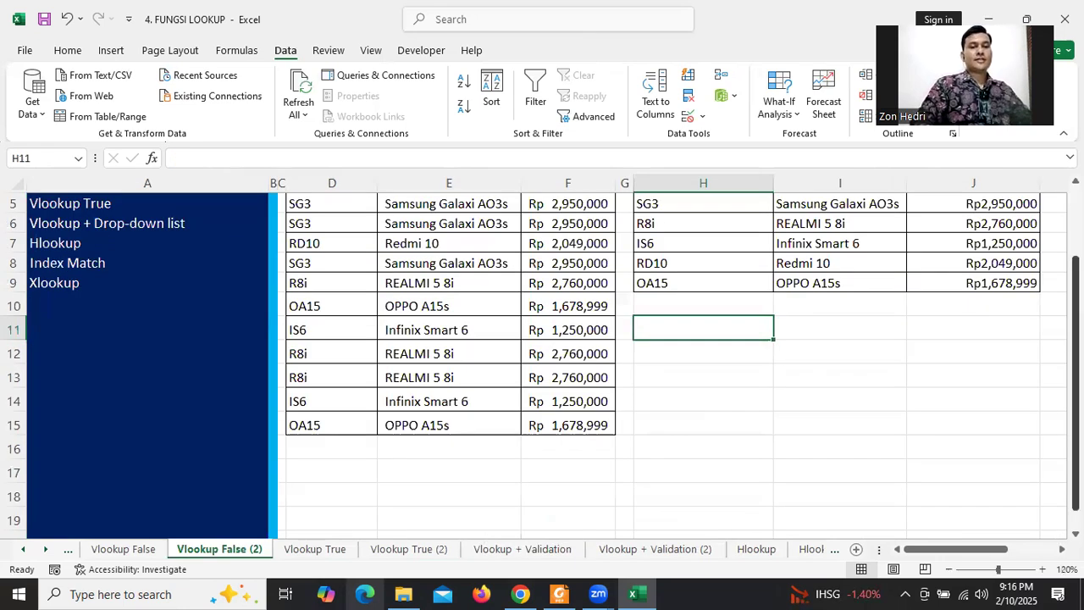
- Examine the vertical reference table's KODE, NAMA BARANG and HARGA columns, and how the SG3 row runs from code to name and price
scroll(678, 364, "up", 2)
left_click(713, 274)
left_click_drag(708, 293, 705, 383)
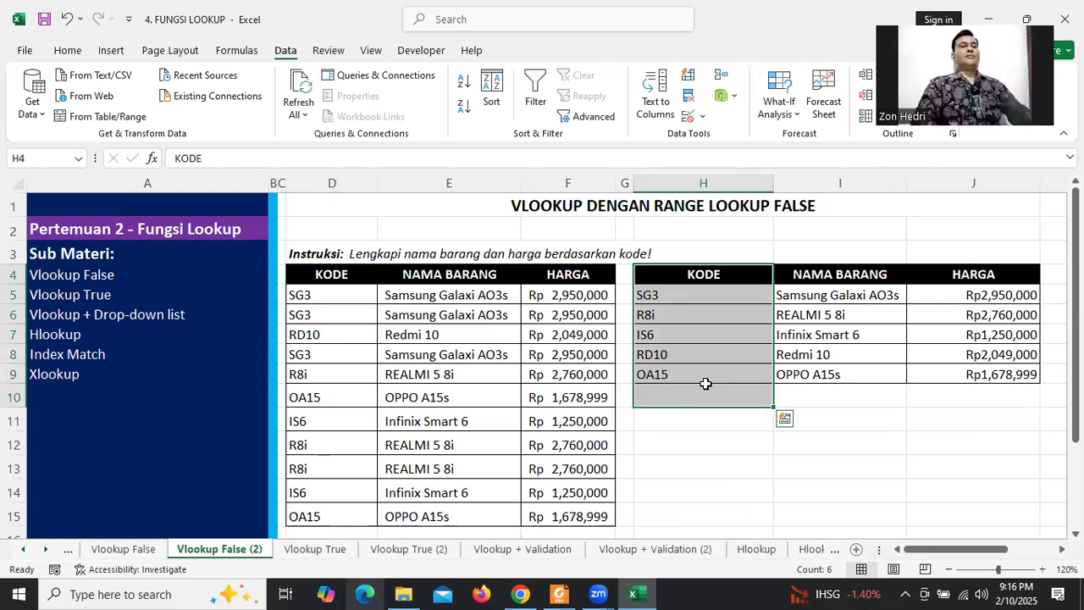
left_click_drag(826, 271, 826, 370)
left_click_drag(973, 274, 973, 354)
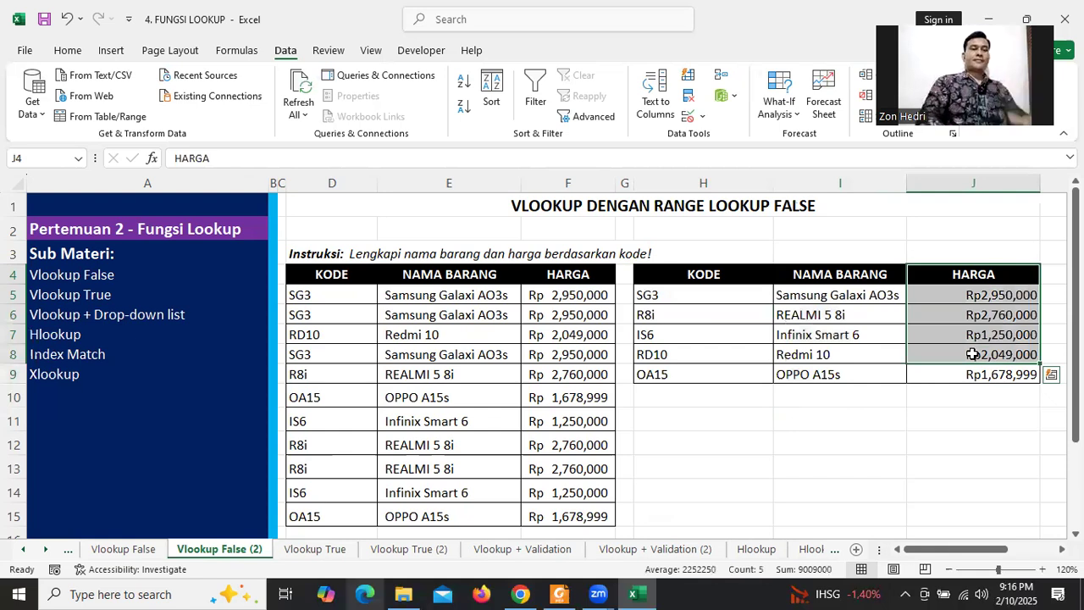
left_click(813, 297)
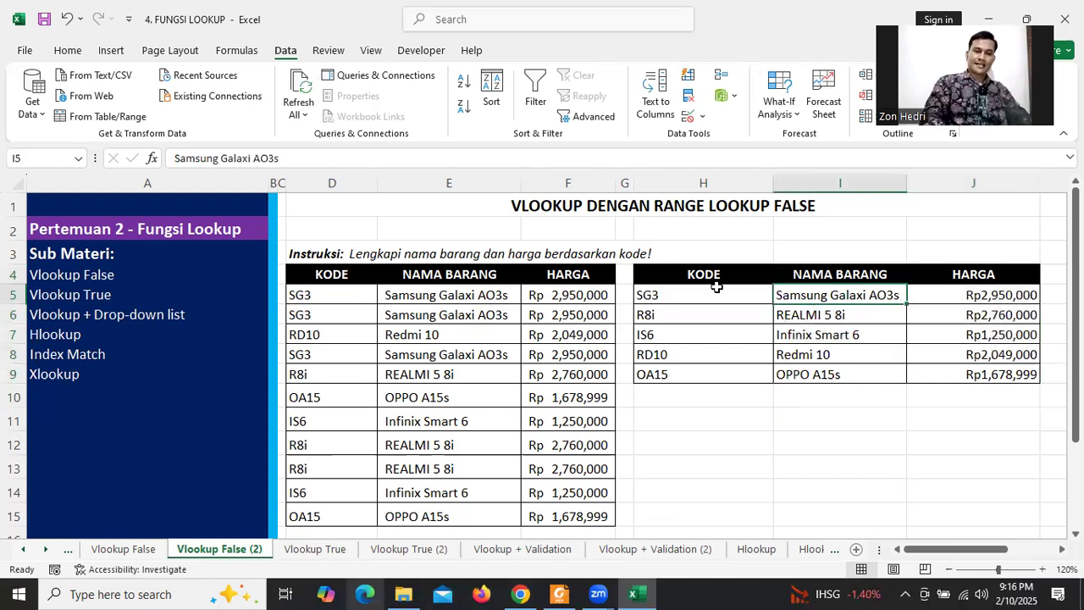
key("shift+Right")
left_click(677, 293)
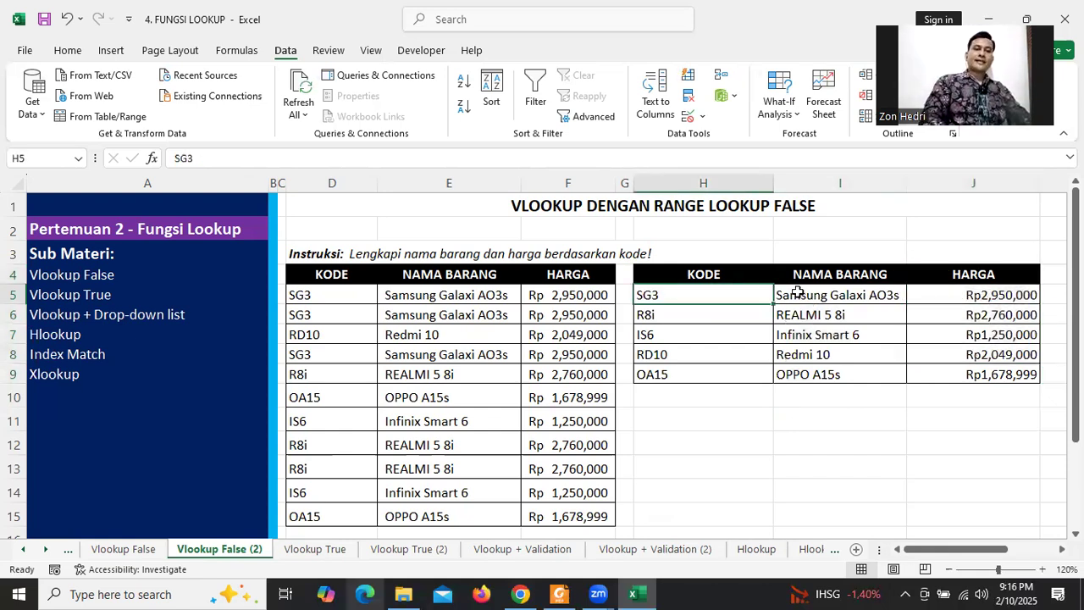
left_click(838, 292)
left_click_drag(980, 295, 982, 295)
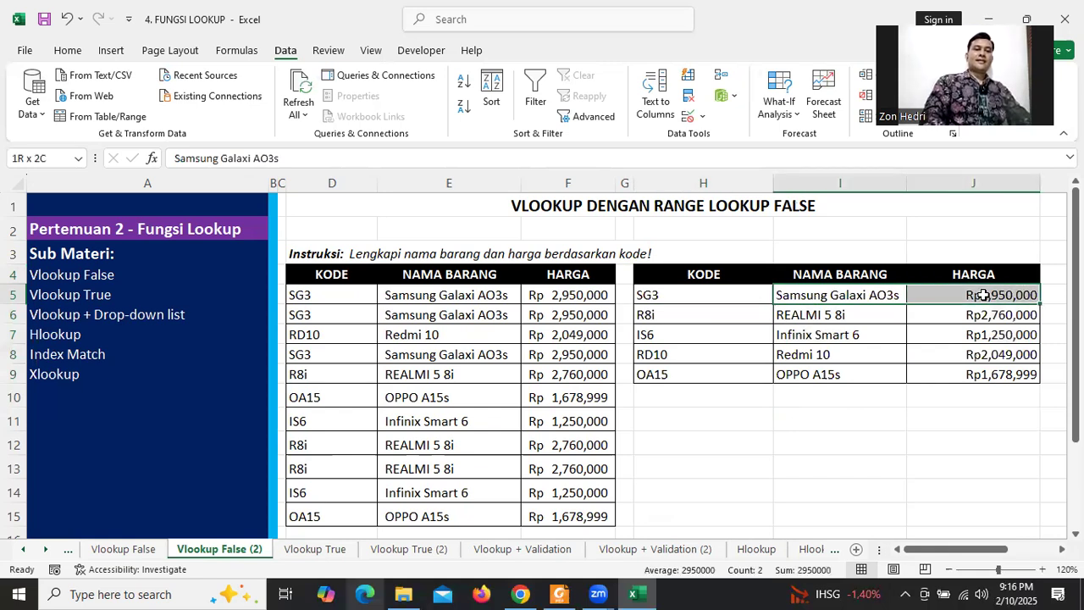
- Compare the SG3 and R8i rows of the reference table with the completed NAMA BARANG and HARGA cells in the exercise table
left_click(687, 293)
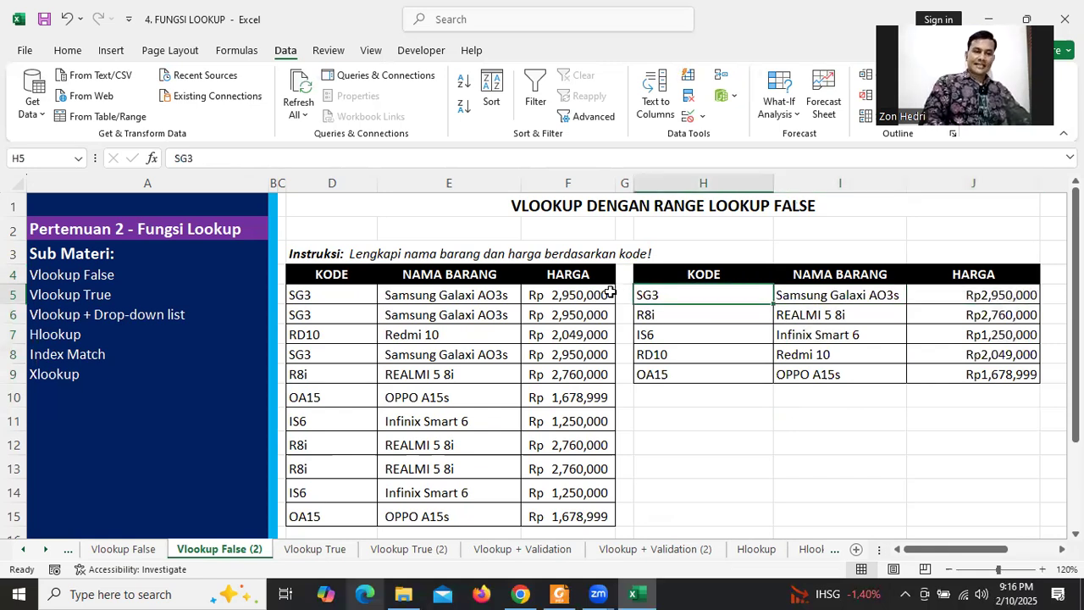
left_click(606, 294)
left_click(392, 294, "shift")
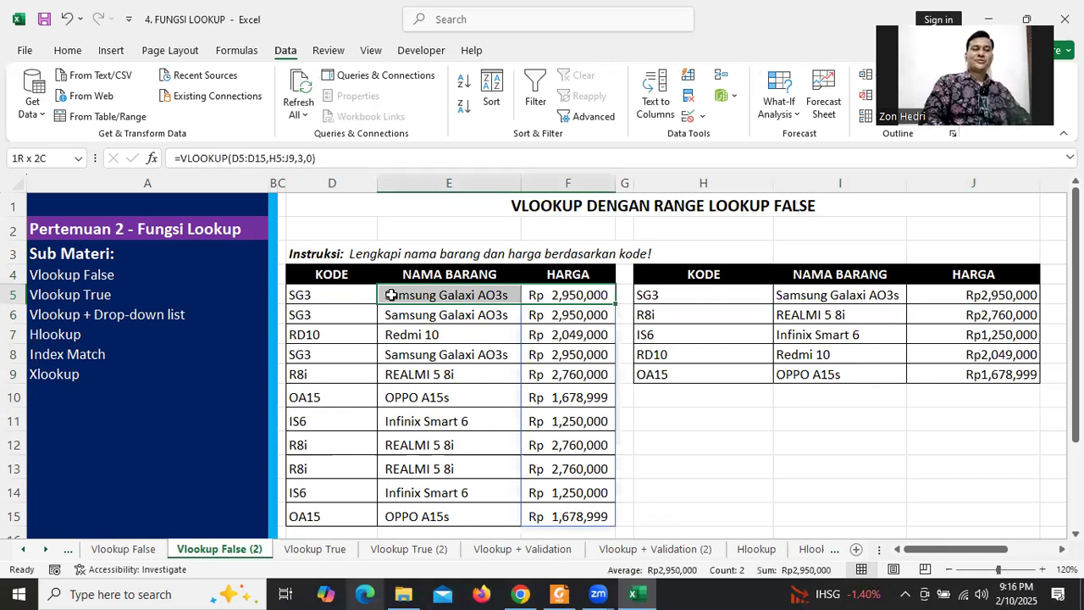
left_click(769, 311)
left_click_drag(816, 312, 974, 315)
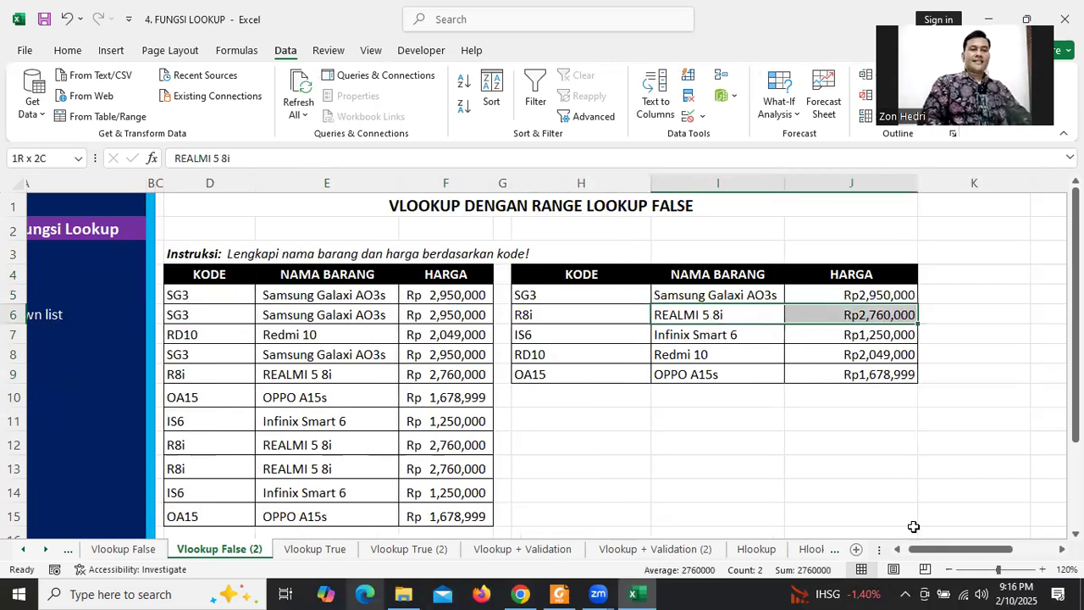
left_click_drag(908, 548, 901, 548)
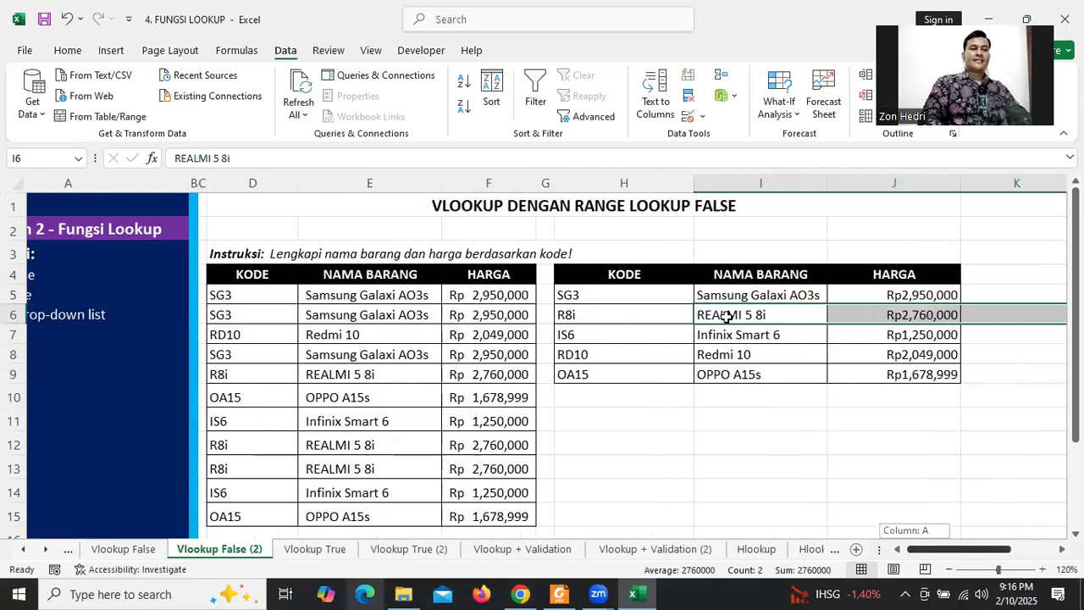
left_click_drag(554, 317, 310, 309)
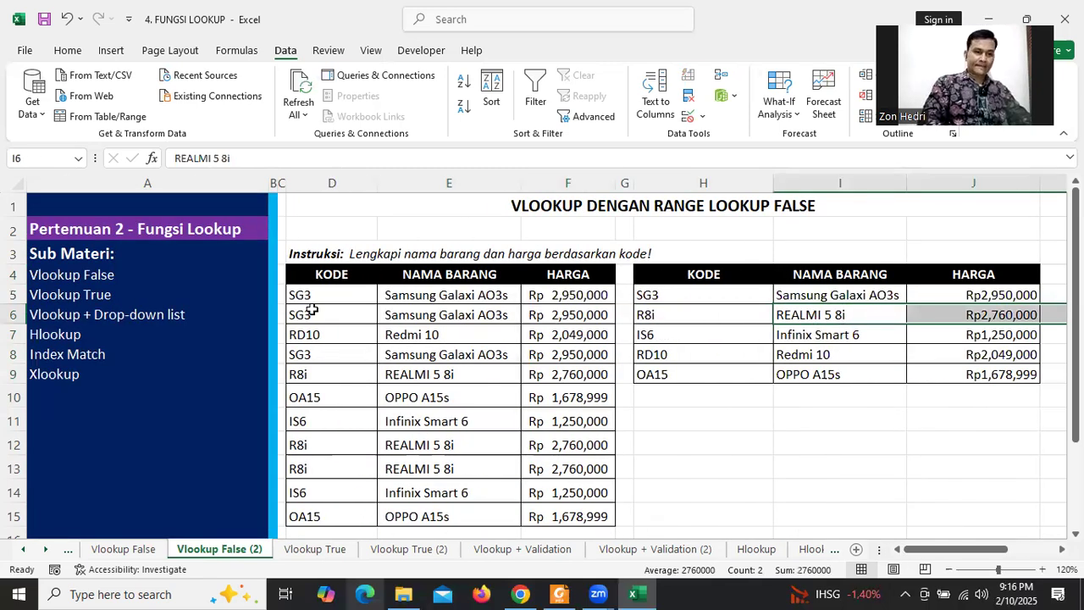
left_click_drag(807, 370, 737, 373)
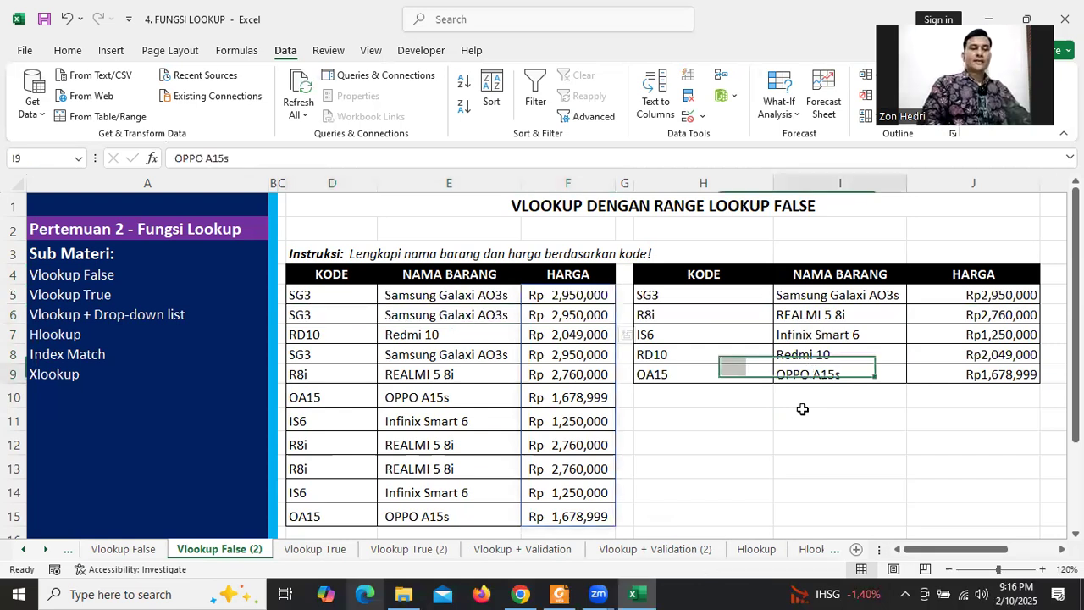
left_click(802, 409)
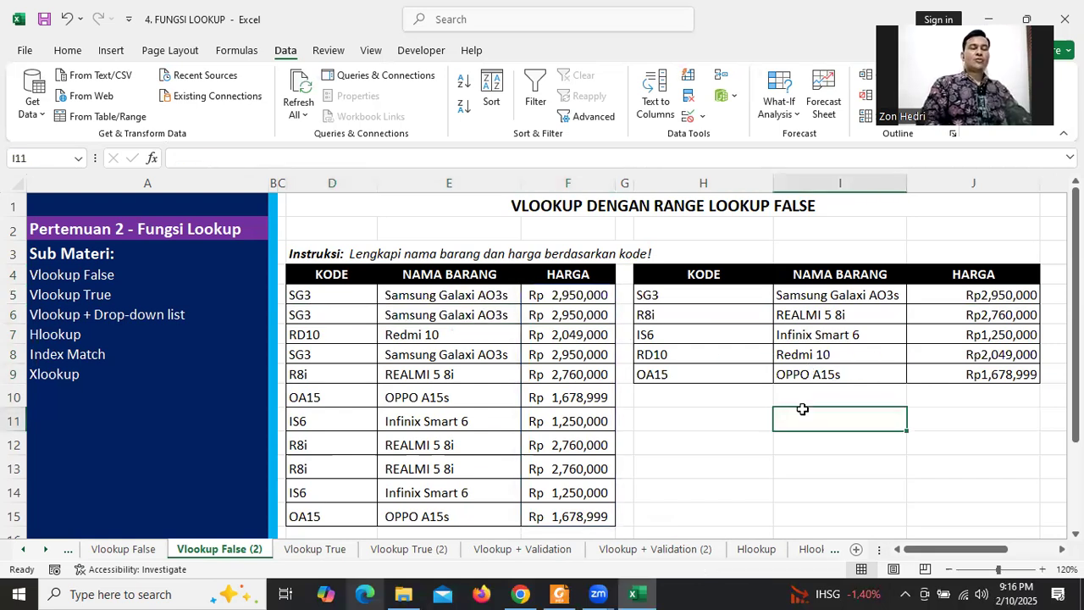
- Examine the position of the reference table's KODE column relative to the NAMA BARANG column on Vlookup False (2)
left_click_drag(718, 280, 715, 356)
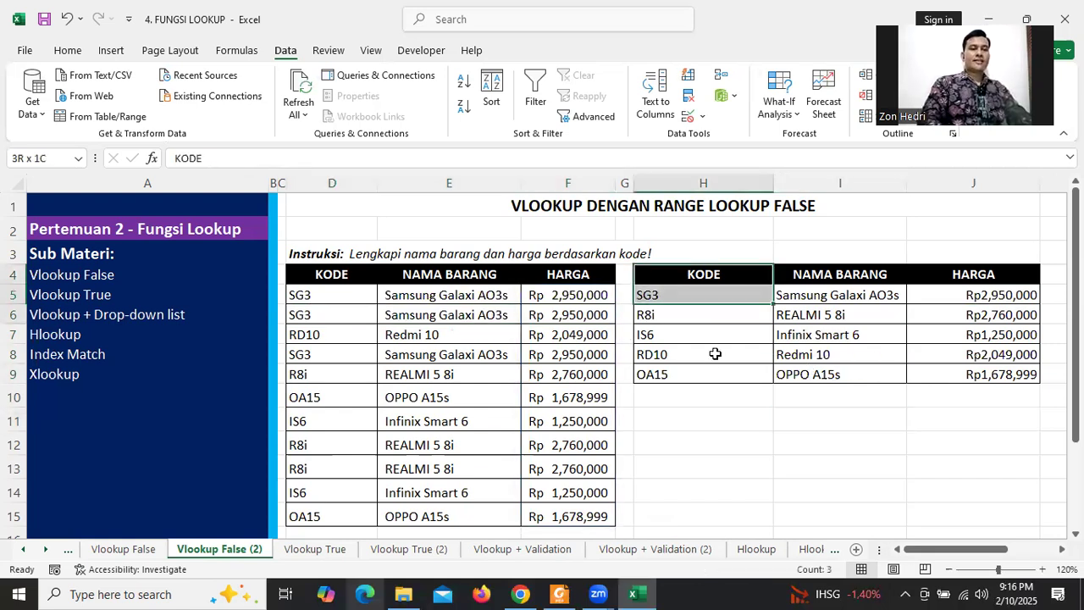
left_click(820, 278)
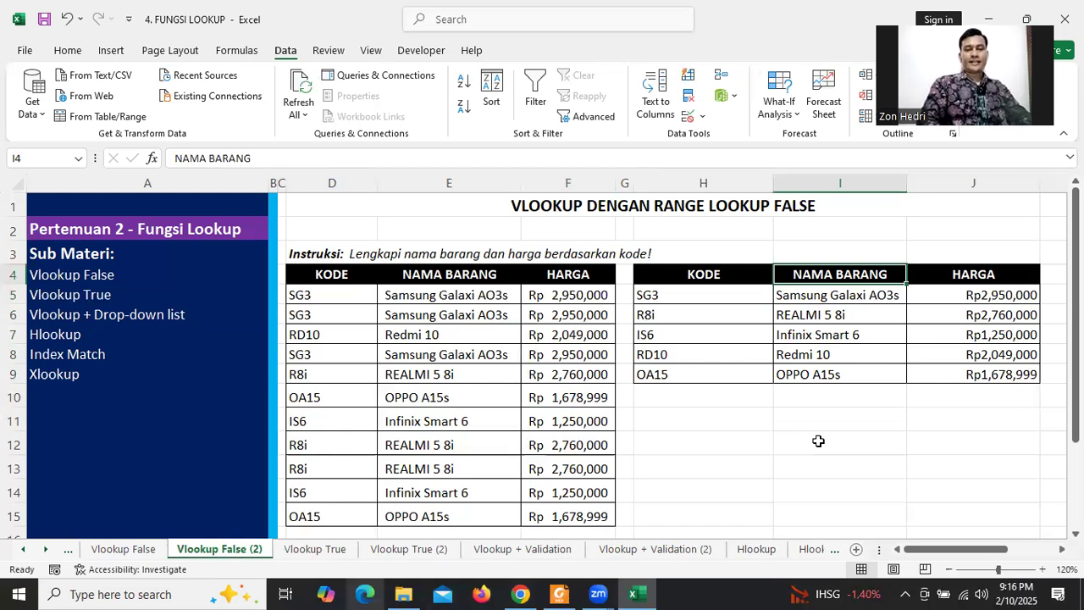
left_click(818, 441)
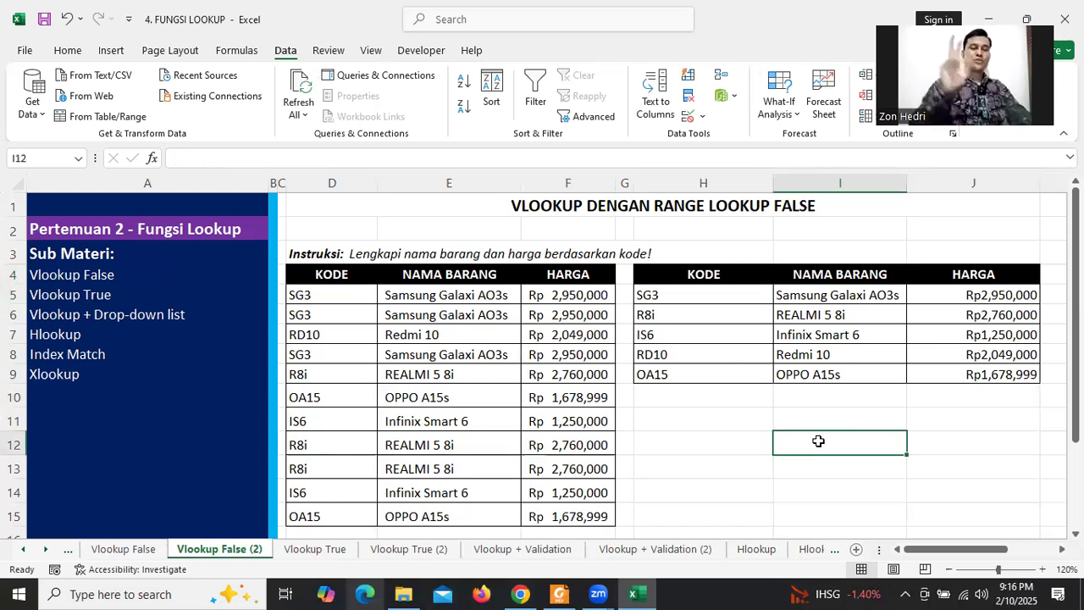
left_click(725, 415)
left_click_drag(692, 283, 693, 368)
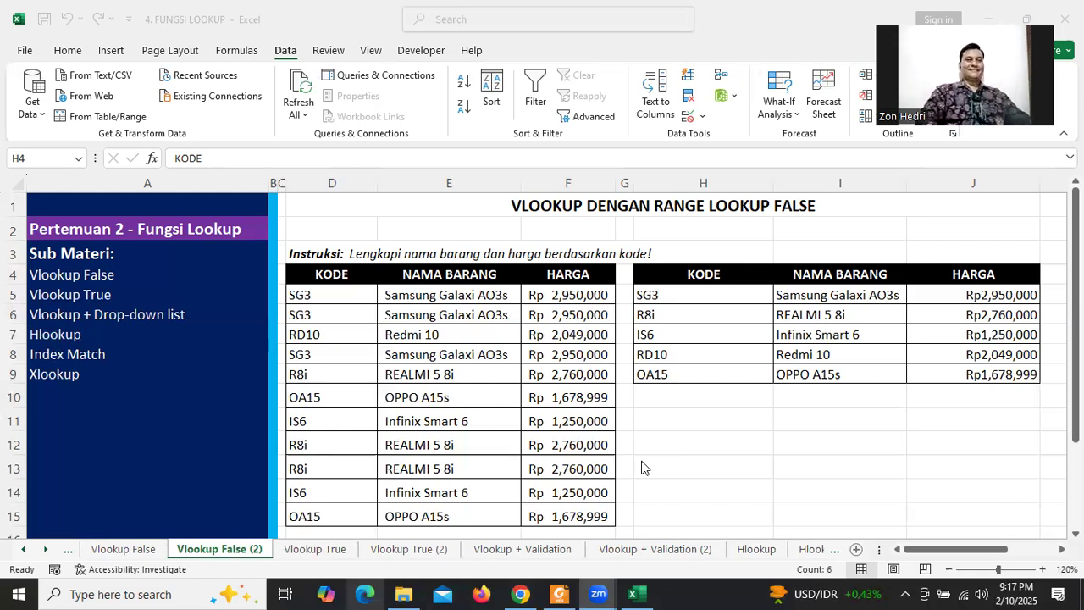
left_click(767, 423)
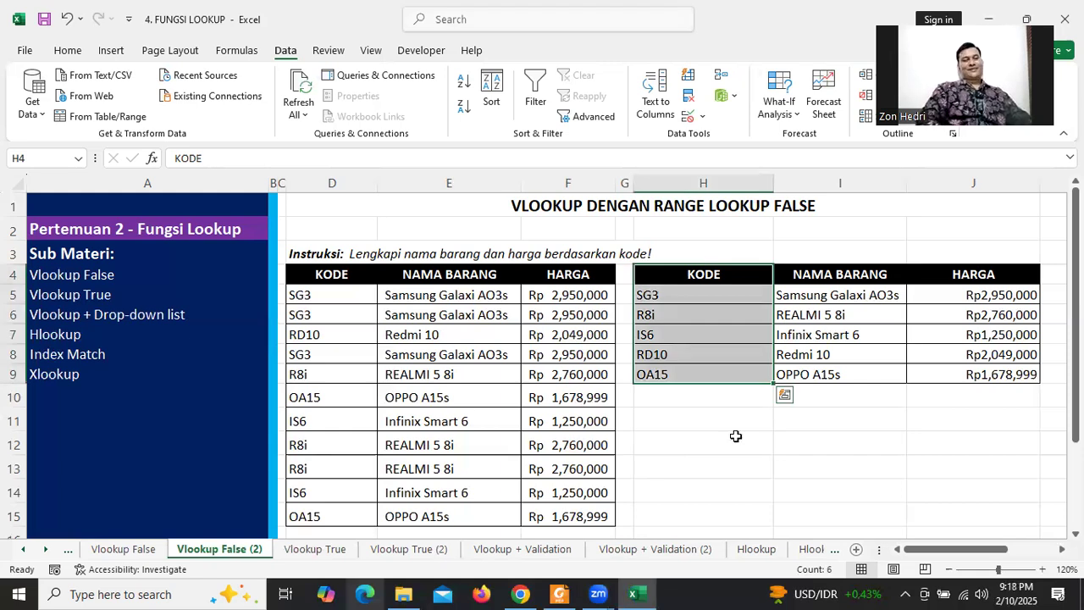
left_click(735, 437)
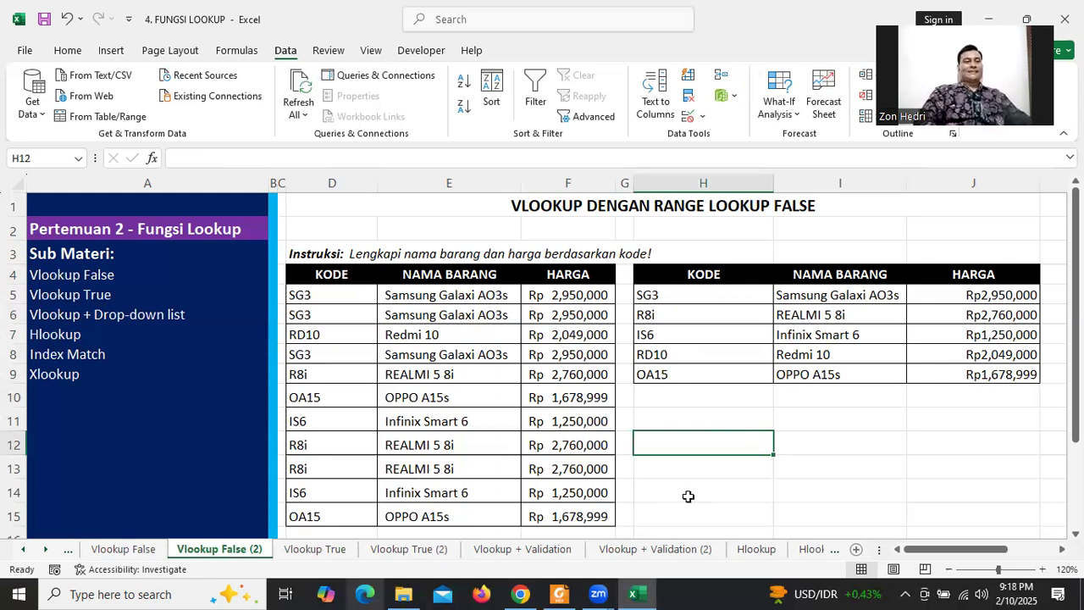
- Go forward through the workbook's sheets and open the Xlookup sheet
left_click(45, 550)
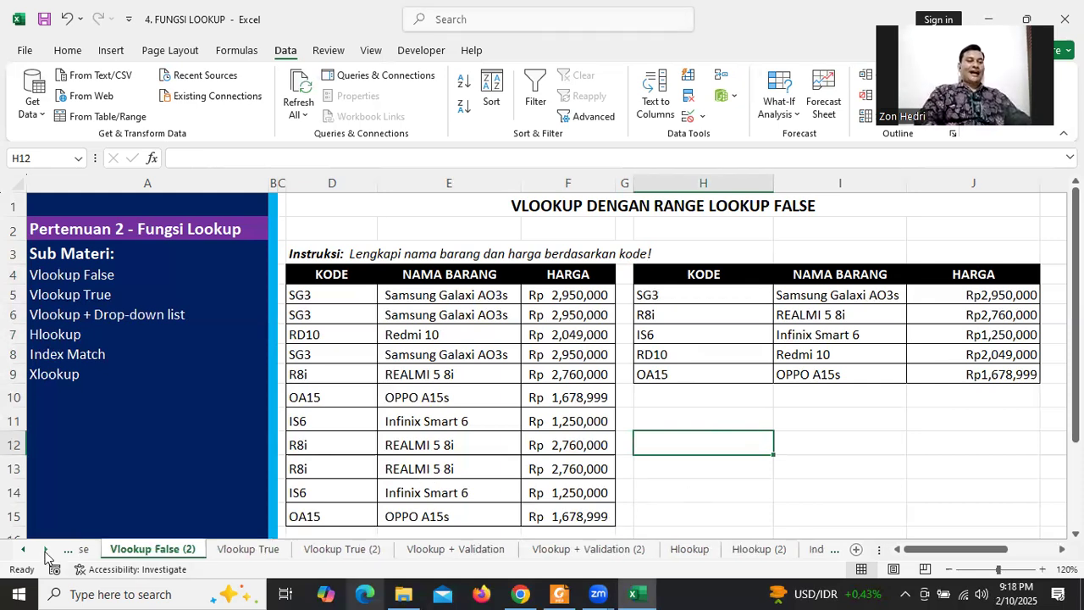
left_click(45, 549)
left_click(464, 549)
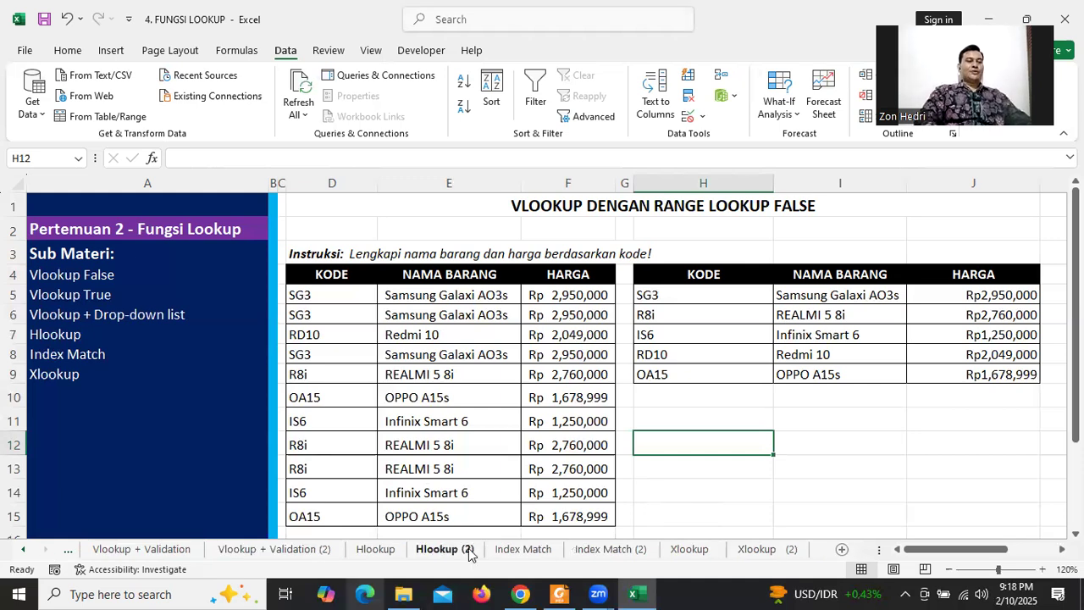
left_click(519, 550)
left_click(182, 548)
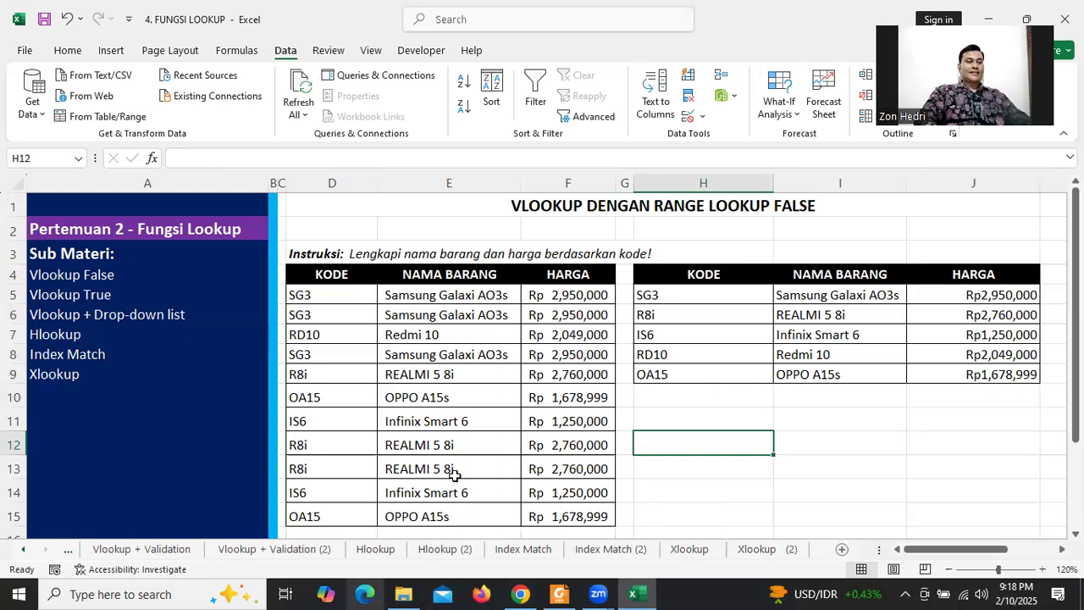
left_click(687, 550)
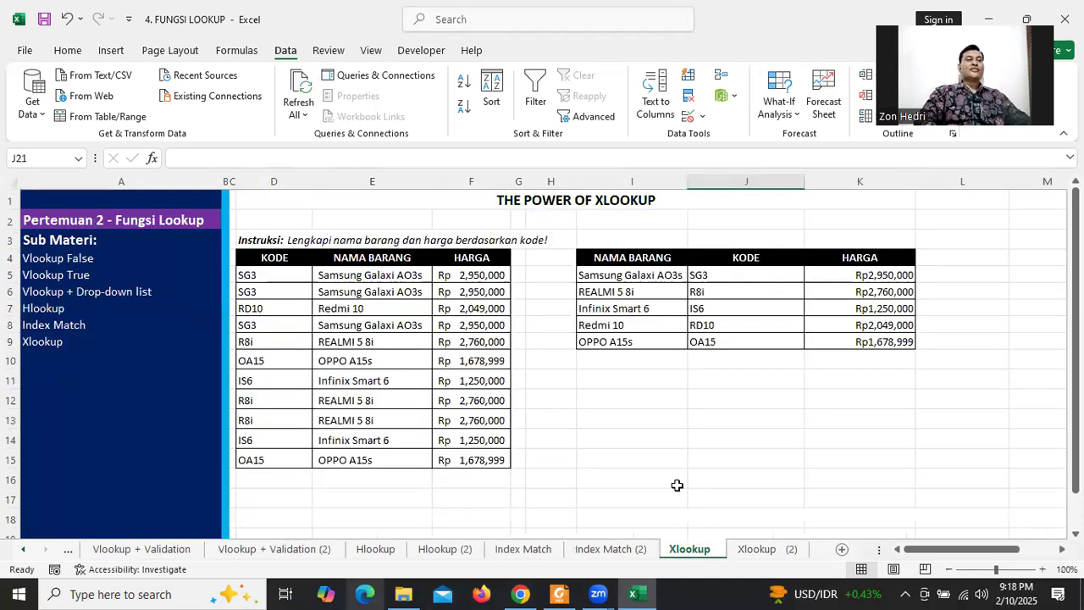
- Examine the order of the NAMA BARANG and KODE columns in the Xlookup sheet's reference table
left_click_drag(745, 259, 733, 343)
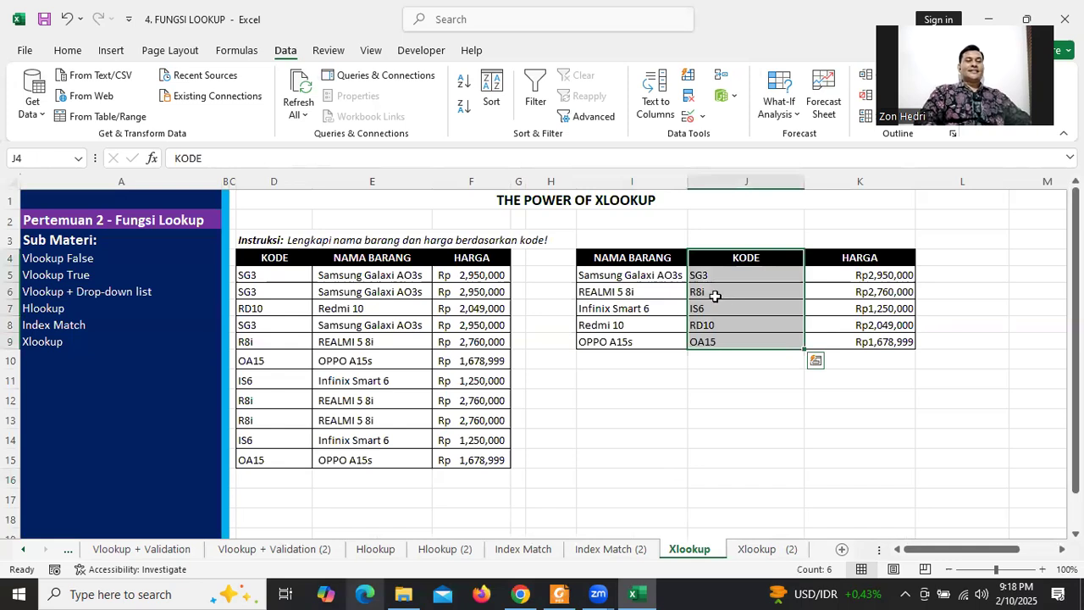
left_click_drag(628, 259, 620, 336)
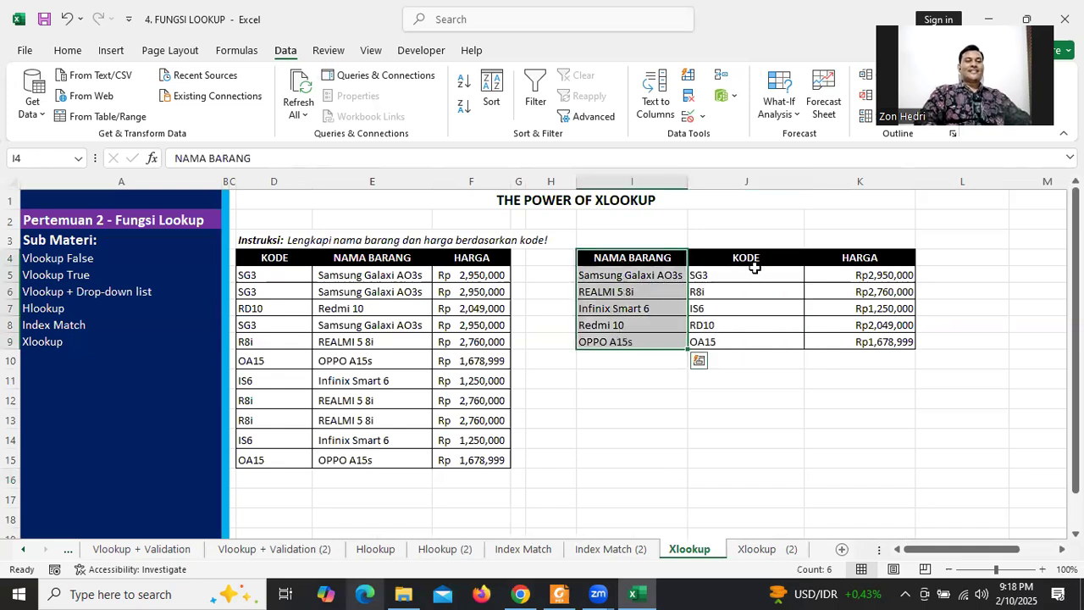
left_click(755, 269)
left_click_drag(629, 258, 622, 337)
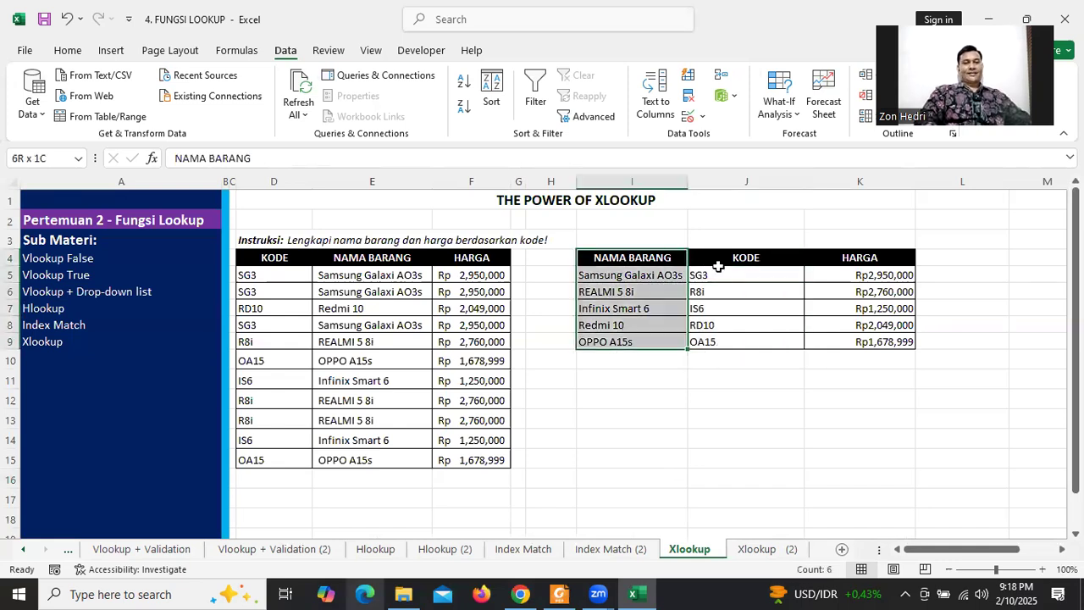
left_click_drag(745, 258, 733, 350)
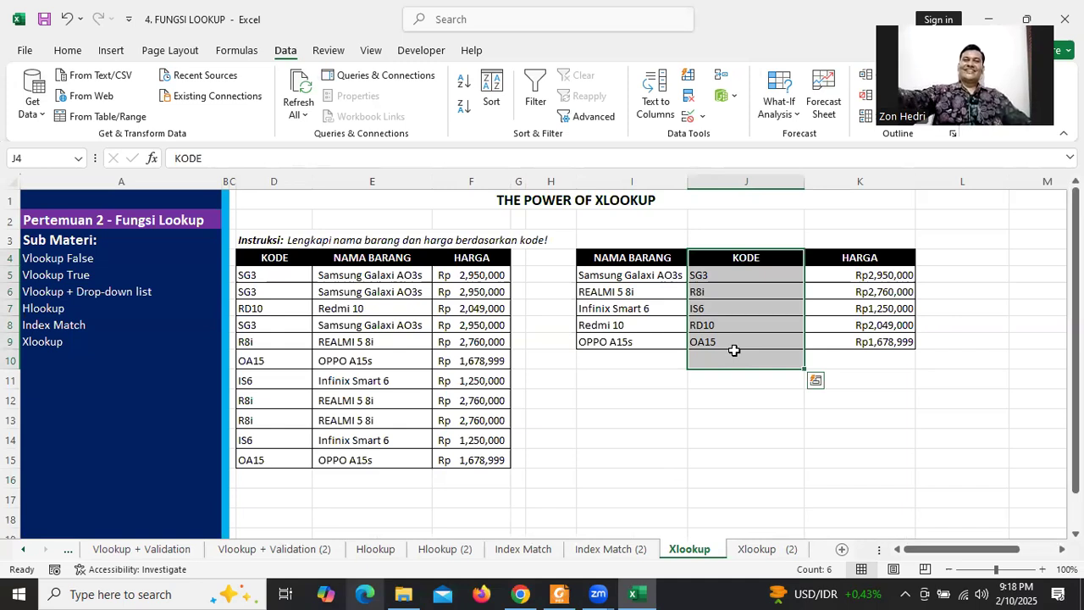
left_click(691, 413)
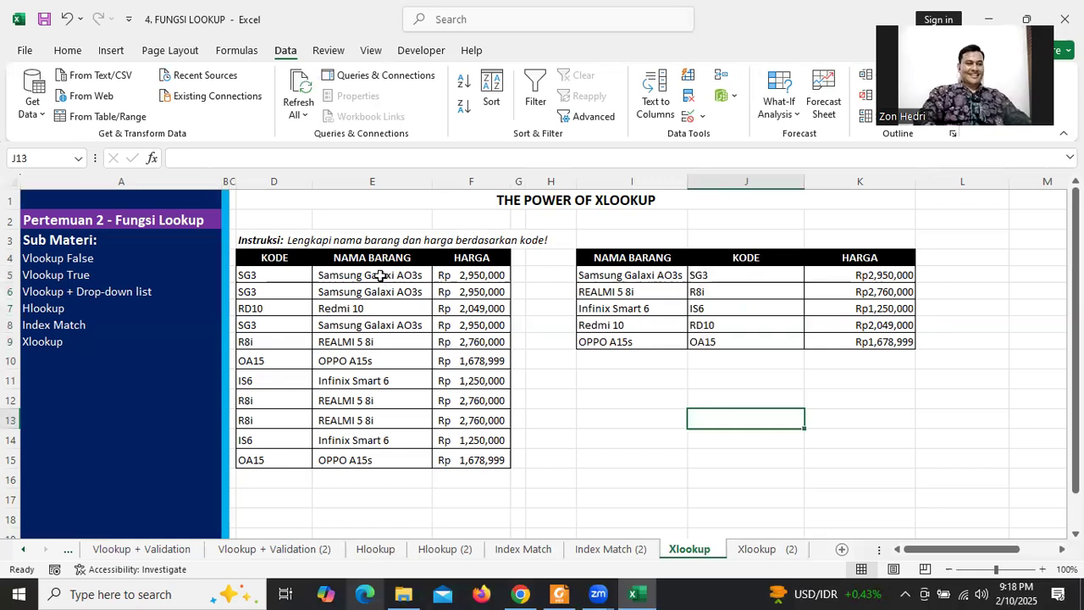
- Open the Xlookup (2) exercise sheet and enlarge its view to 120%
left_click(757, 552)
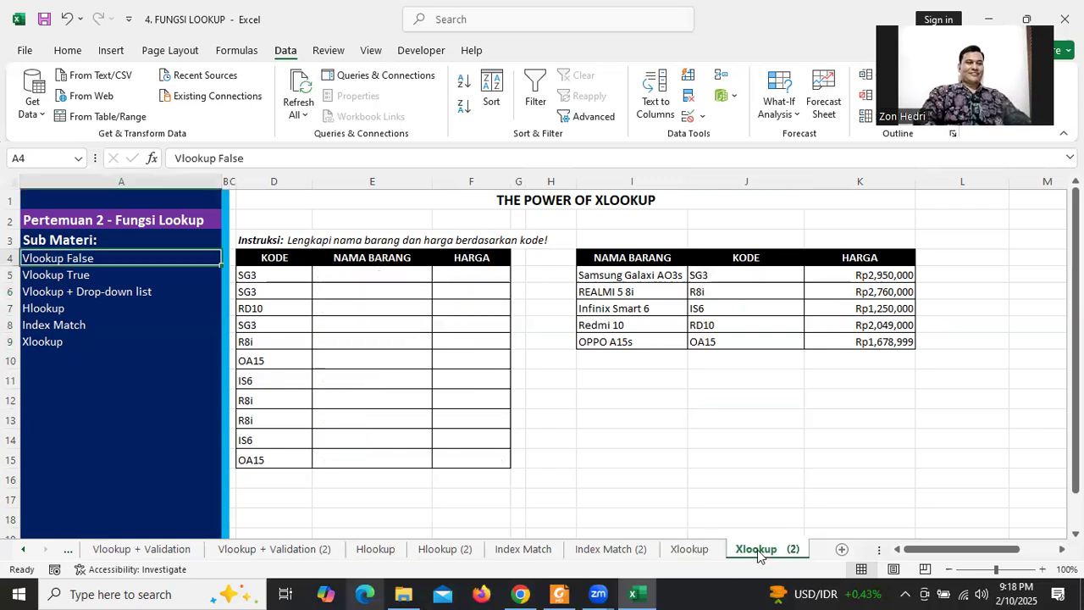
left_click(1042, 570)
left_click(1042, 570)
left_click_drag(997, 548, 1001, 549)
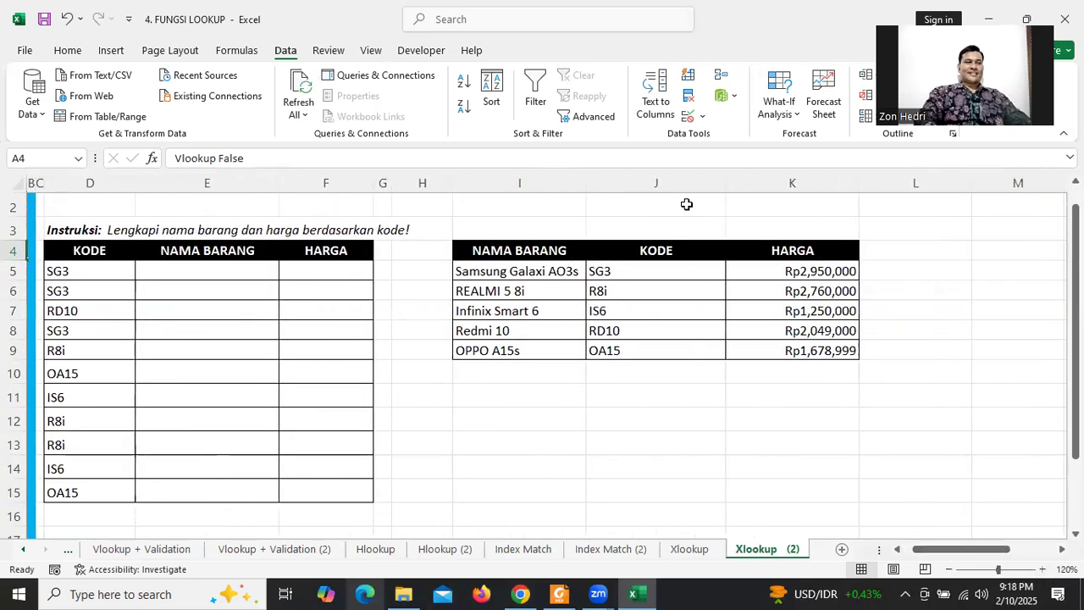
- Examine the Xlookup (2) reference table, comparing where NAMA BARANG and HARGA sit relative to the KODE column
left_click(659, 180)
left_click_drag(642, 245, 636, 337)
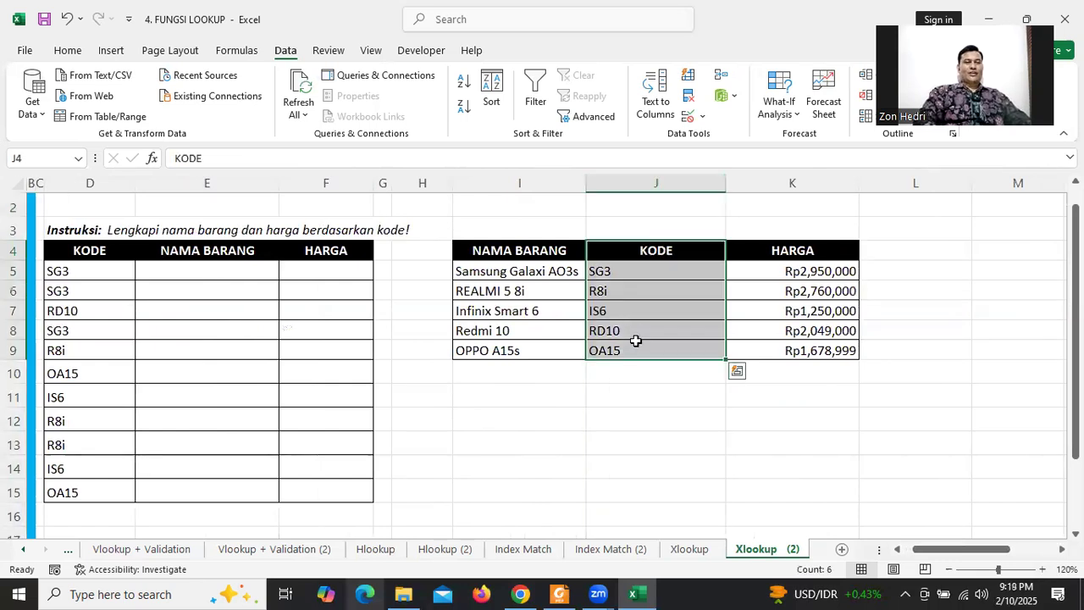
left_click_drag(518, 251, 515, 342)
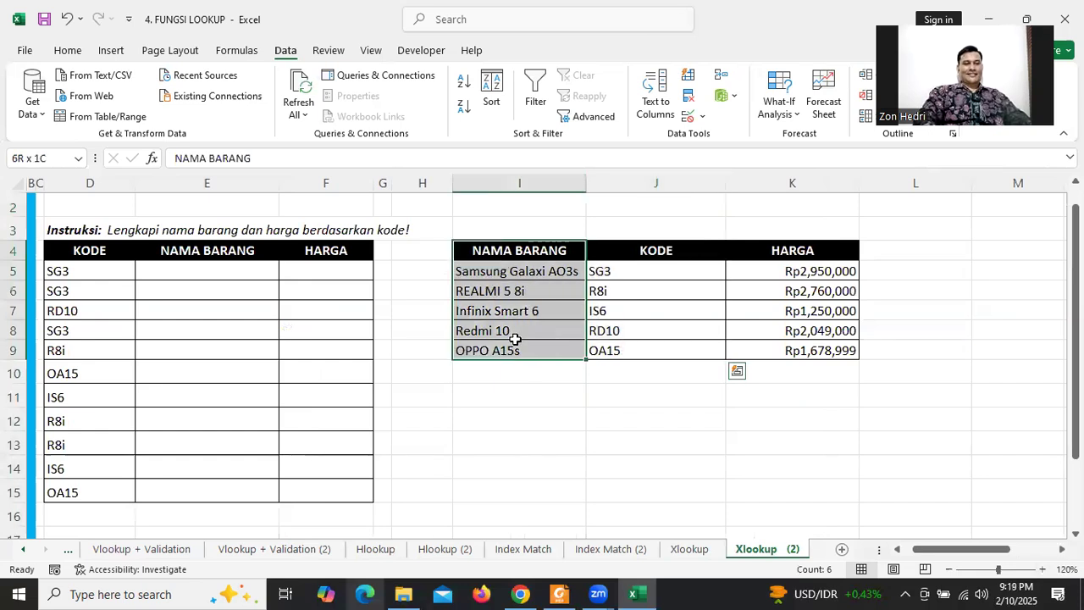
left_click_drag(776, 251, 776, 338)
left_click_drag(656, 252, 802, 345)
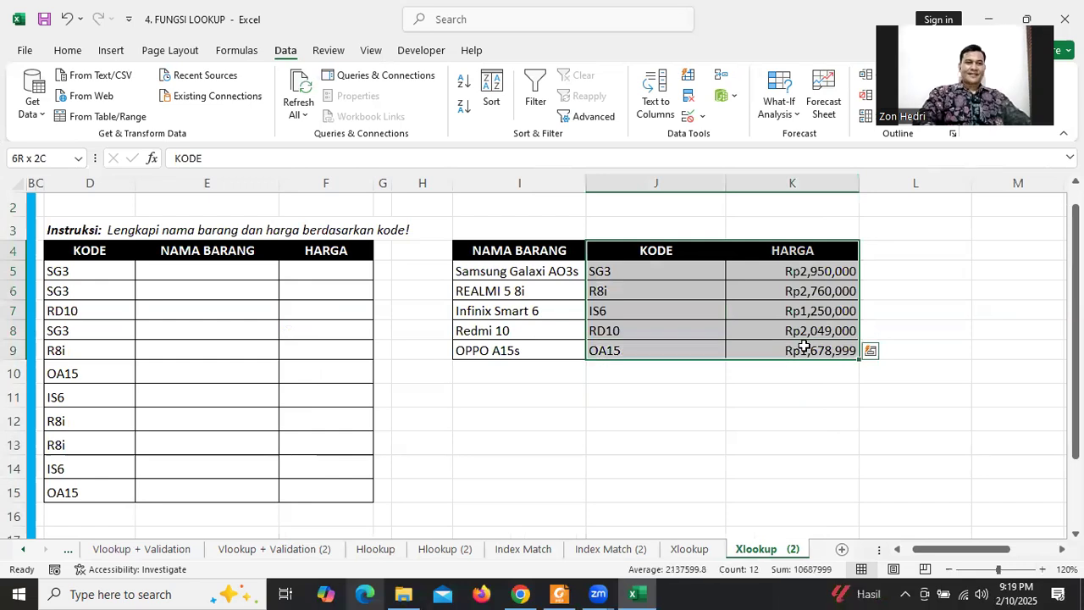
left_click(641, 249)
left_click(660, 345, "shift")
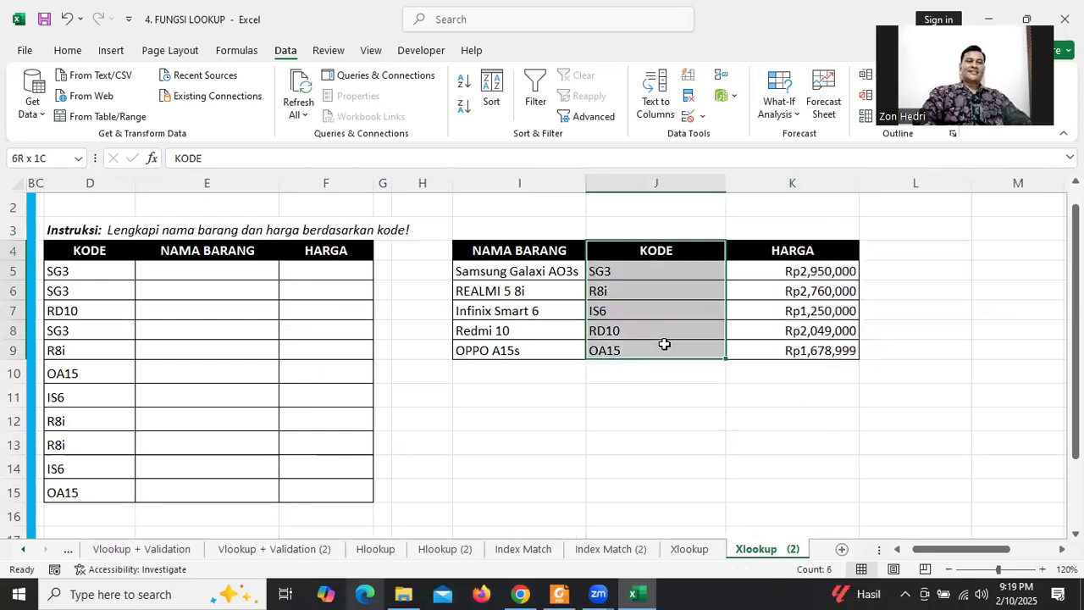
left_click(841, 348, "shift")
left_click(811, 236)
left_click(803, 325, "shift")
left_click_drag(548, 256, 538, 297)
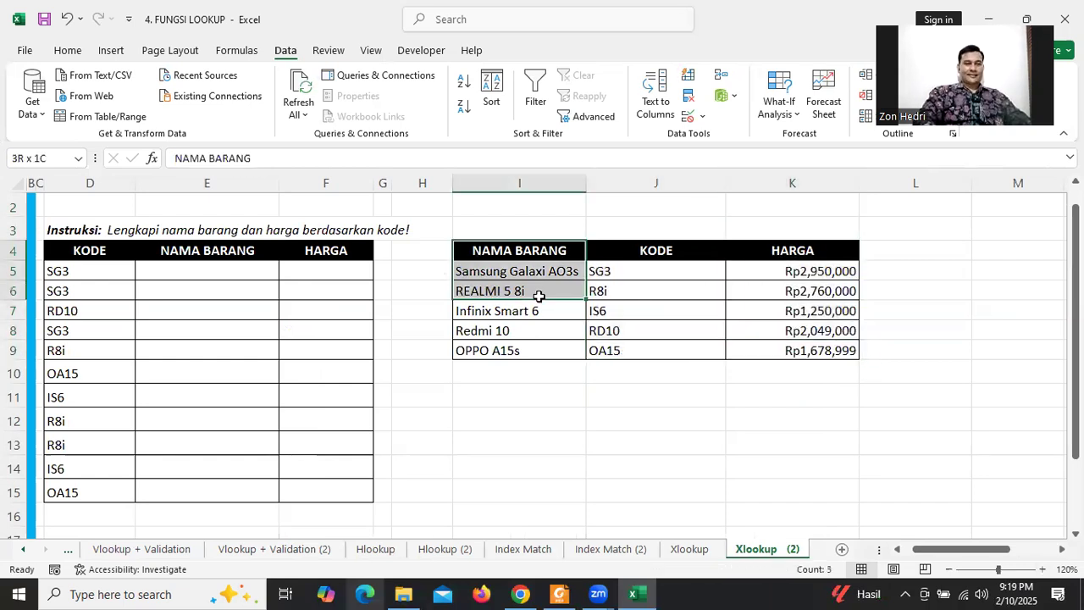
left_click_drag(927, 556, 917, 556)
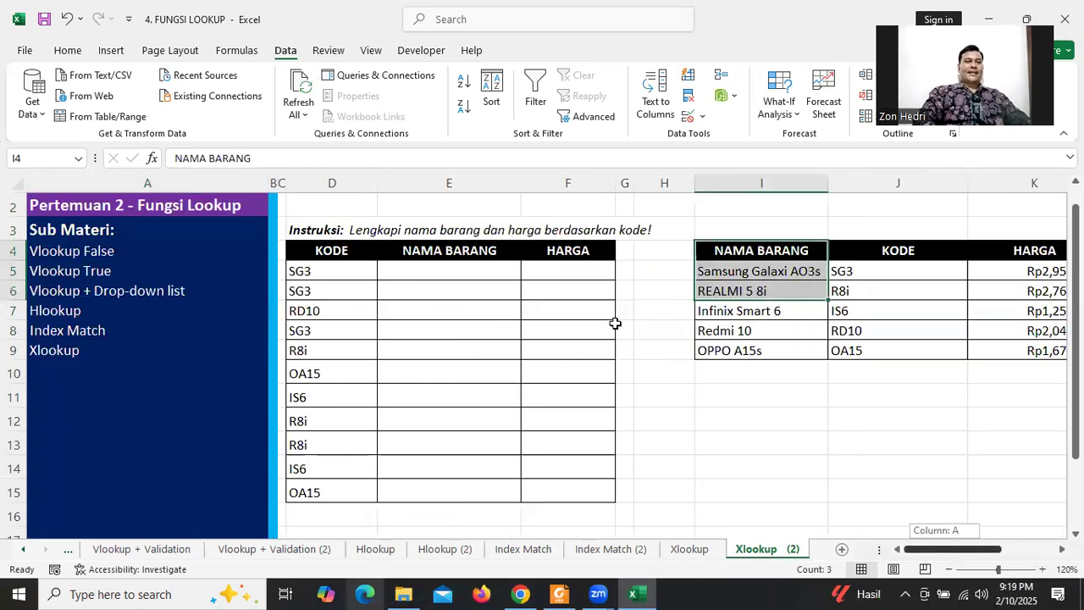
- Start an XLOOKUP formula in E5 that looks up D5 in $J$5:$J$9 and returns from $I$5:$I$9, with both ranges absolute
left_click(457, 271)
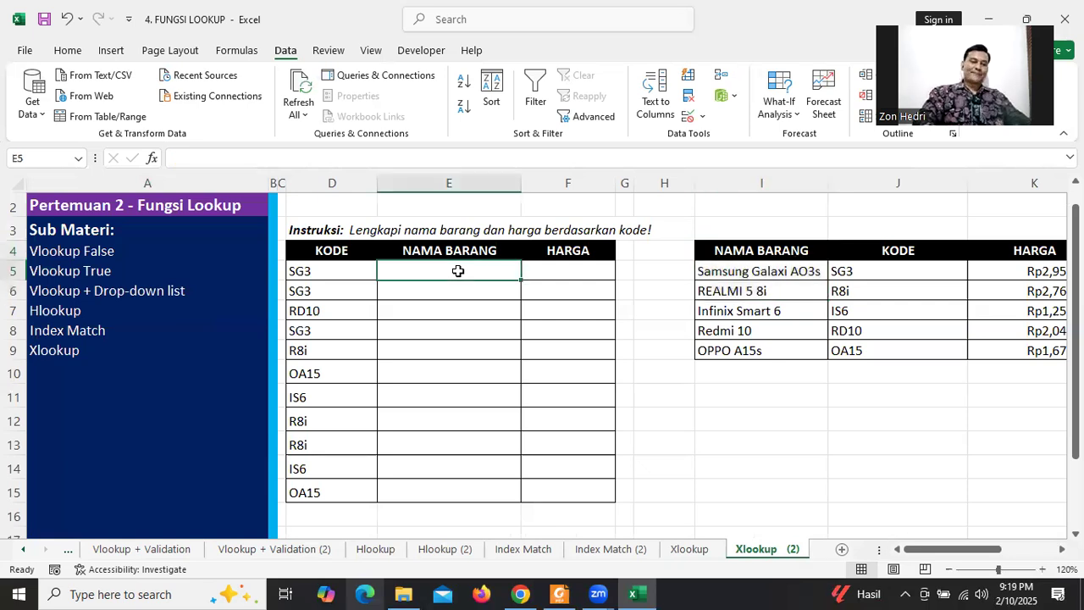
type("=")
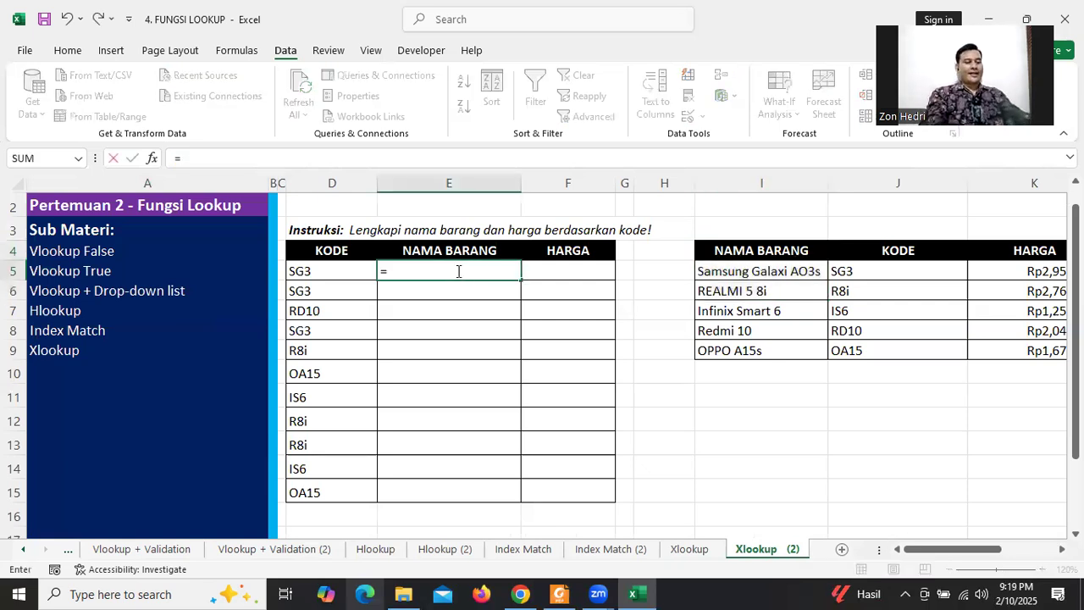
type("XLOOK")
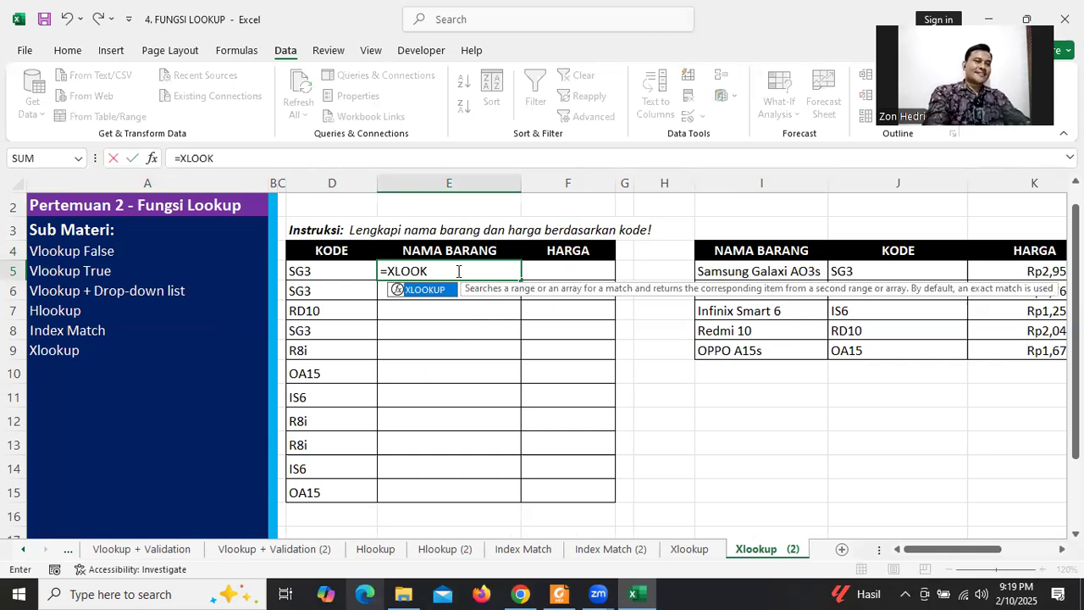
type("UP(")
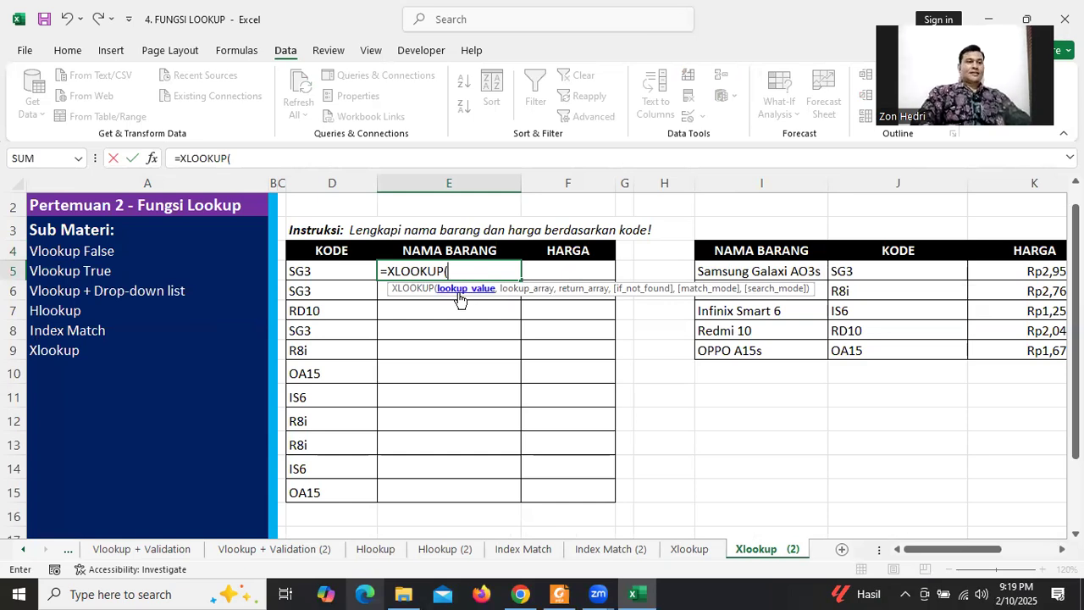
left_click(318, 270)
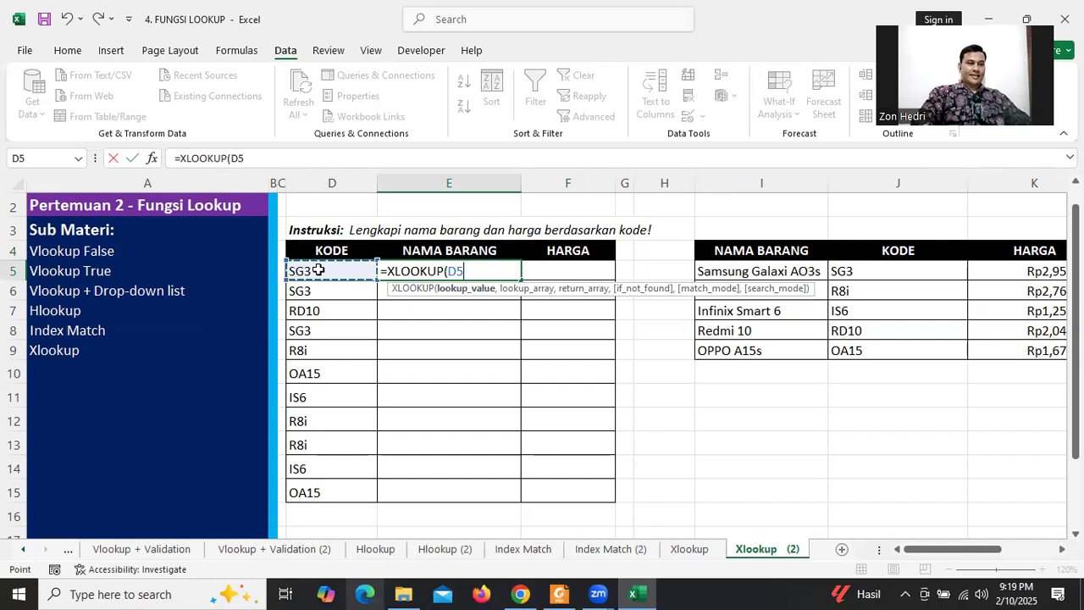
type(",")
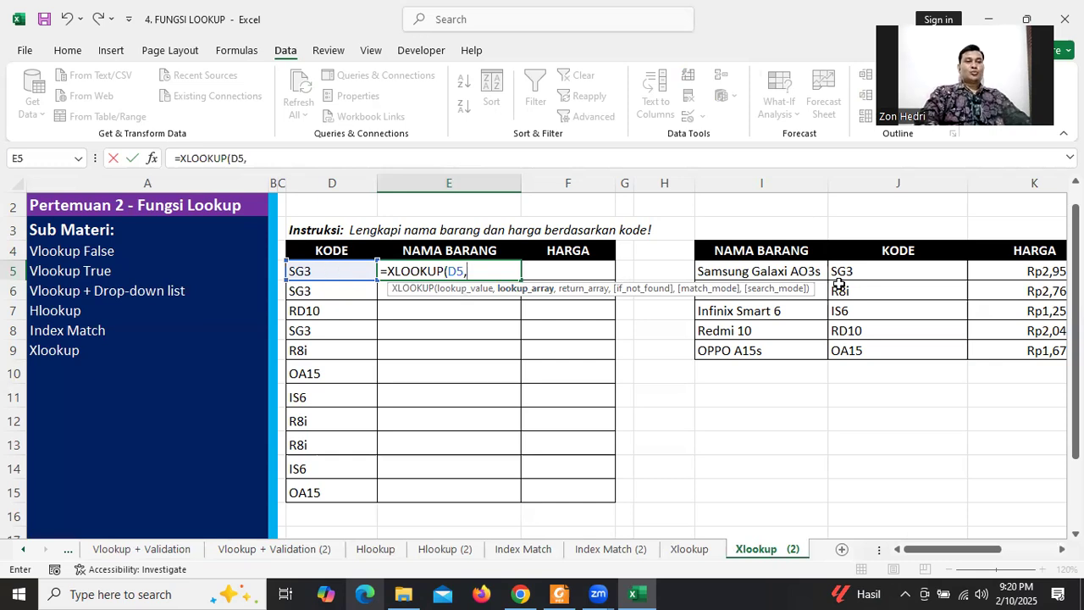
left_click_drag(883, 269, 881, 345)
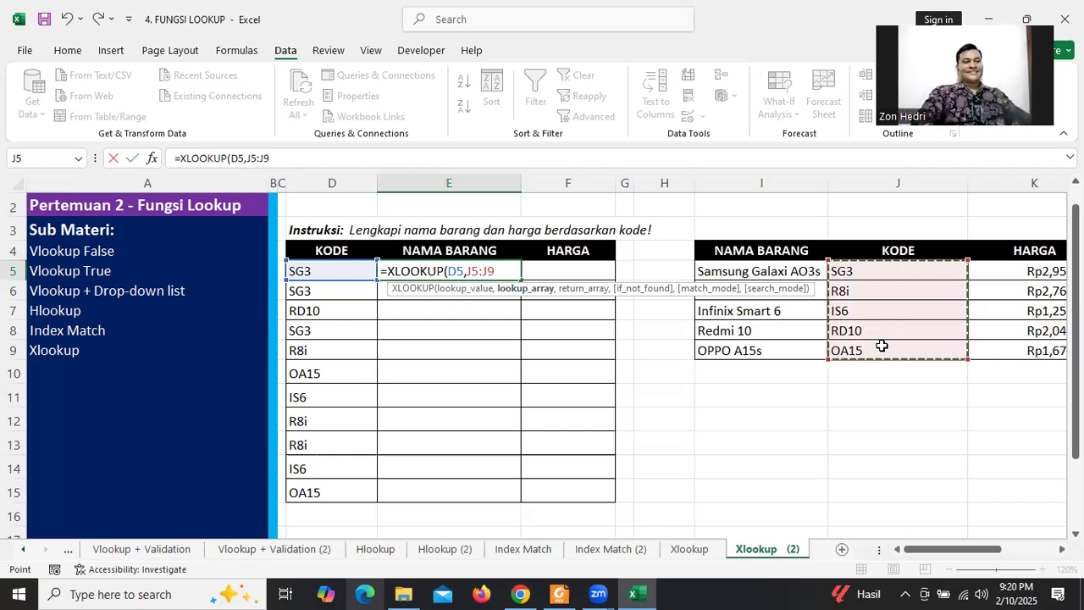
key("F4")
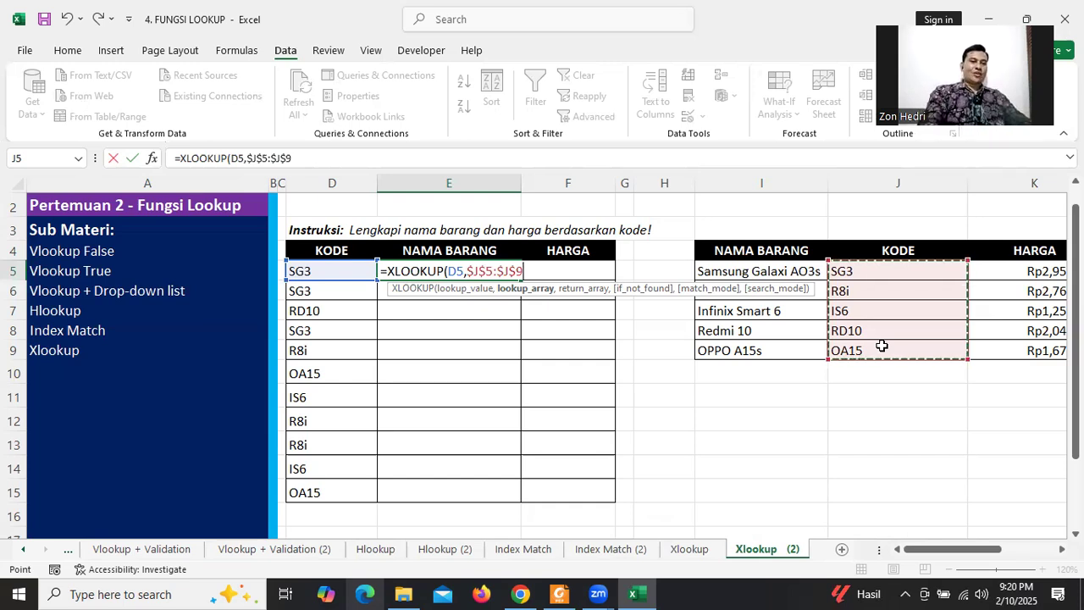
type(",")
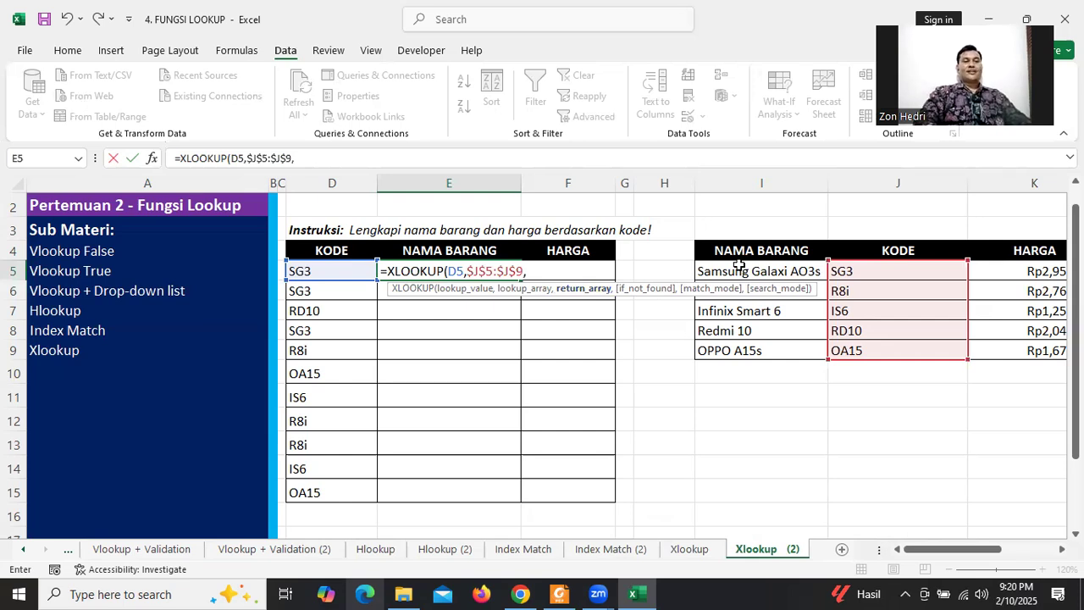
left_click_drag(738, 266, 741, 351)
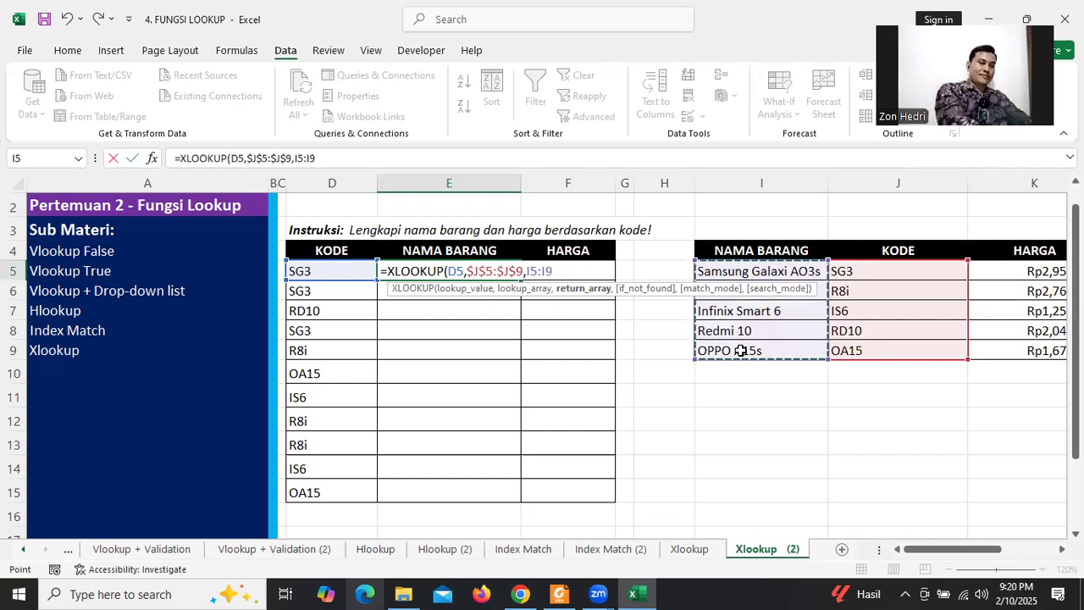
key("F4")
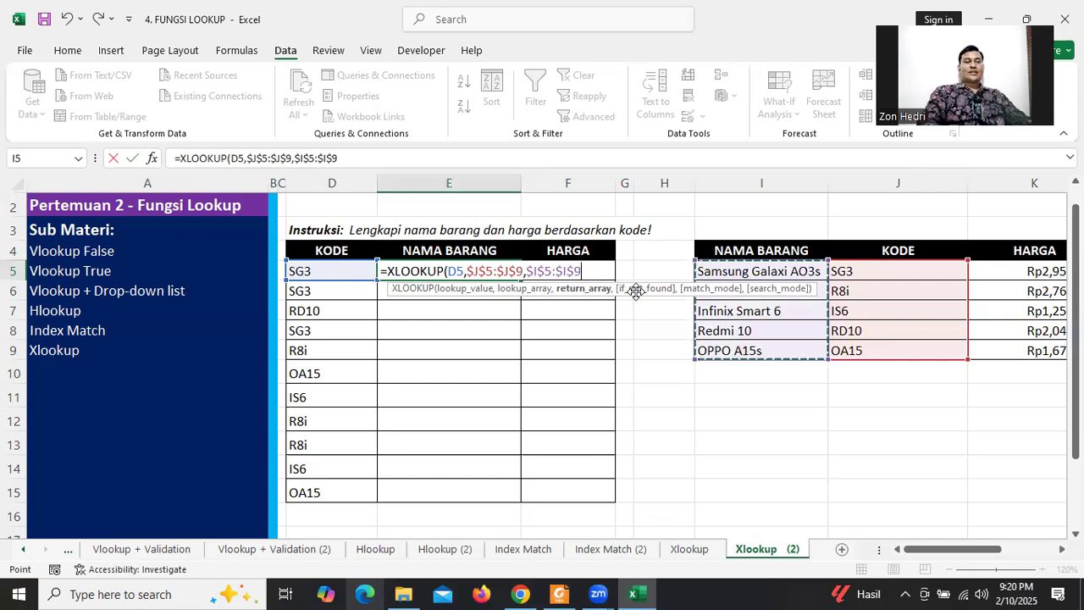
- Add "Saya pusing" as the if_not_found text and complete the XLOOKUP formula in E5
type(",")
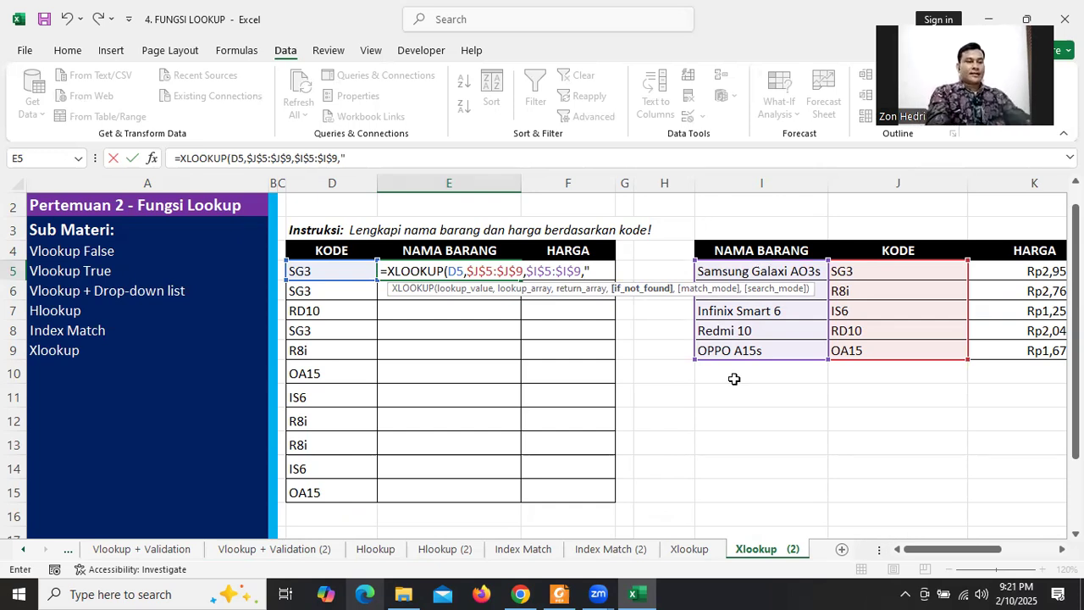
type("sSAYA")
key("BackSpace")
key("BackSpace")
key("BackSpace")
key("BackSpace")
key("BackSpace")
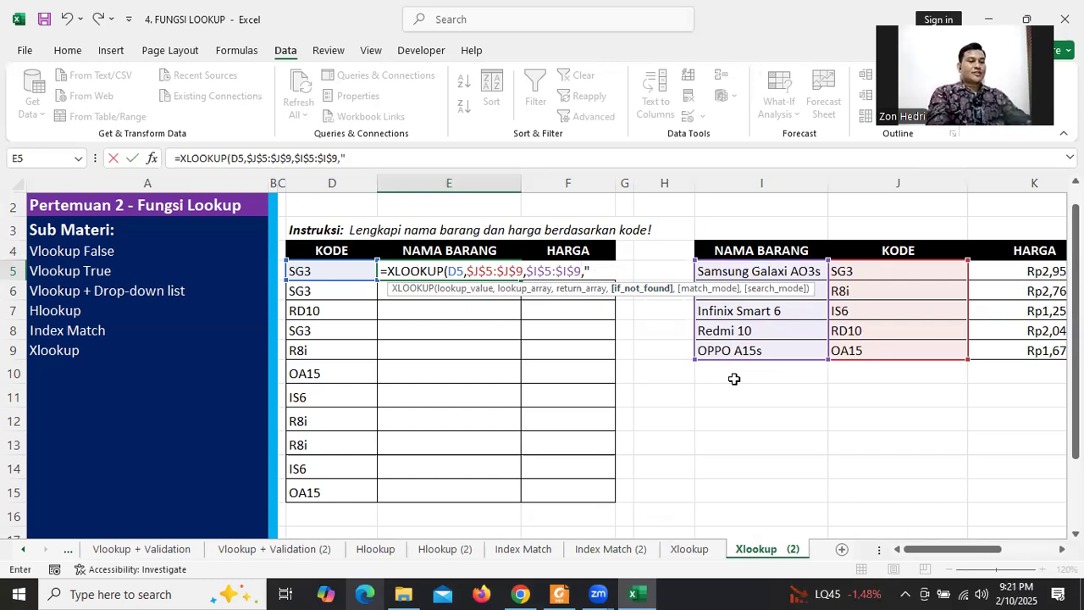
type("S")
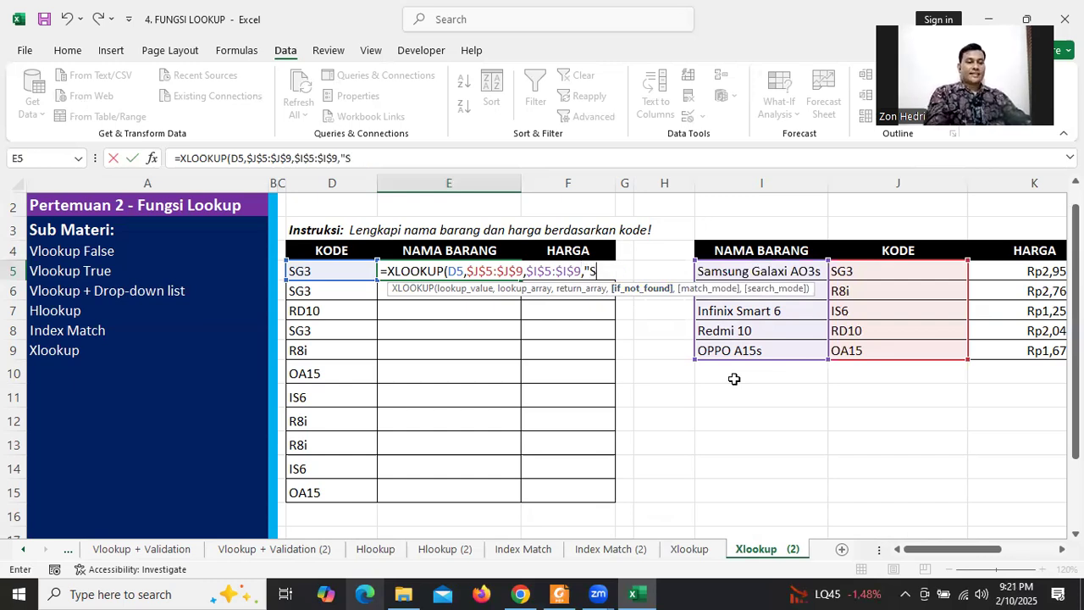
type("aya pusing\"")
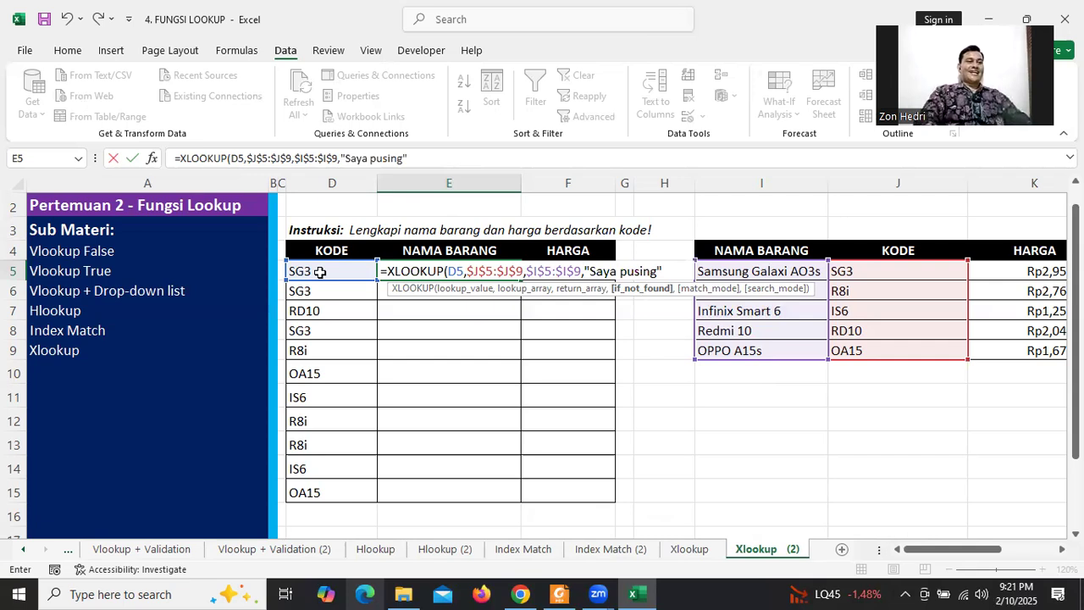
key("Return")
key("Up")
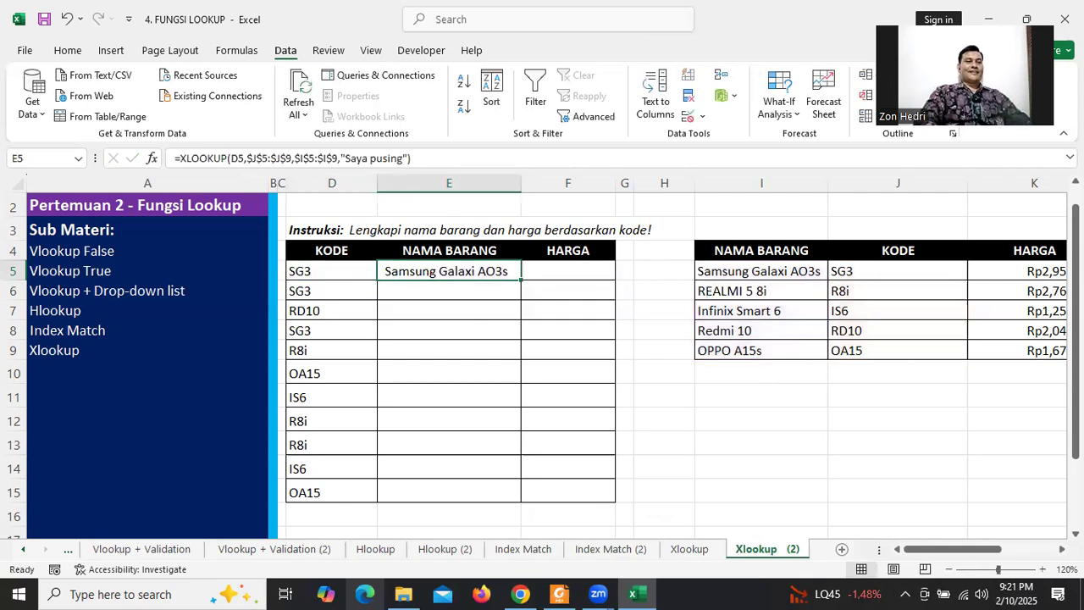
- Test the not-found text by changing the code in D5 to AB, and compare it with the reference table
left_click_drag(900, 272, 1055, 293)
left_click(322, 272)
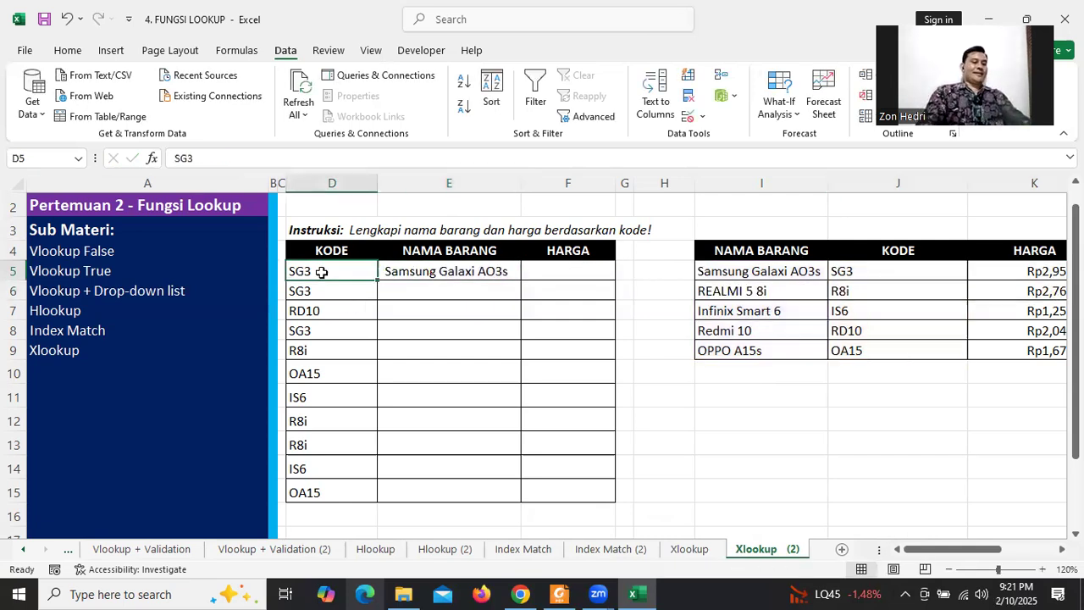
type("AB")
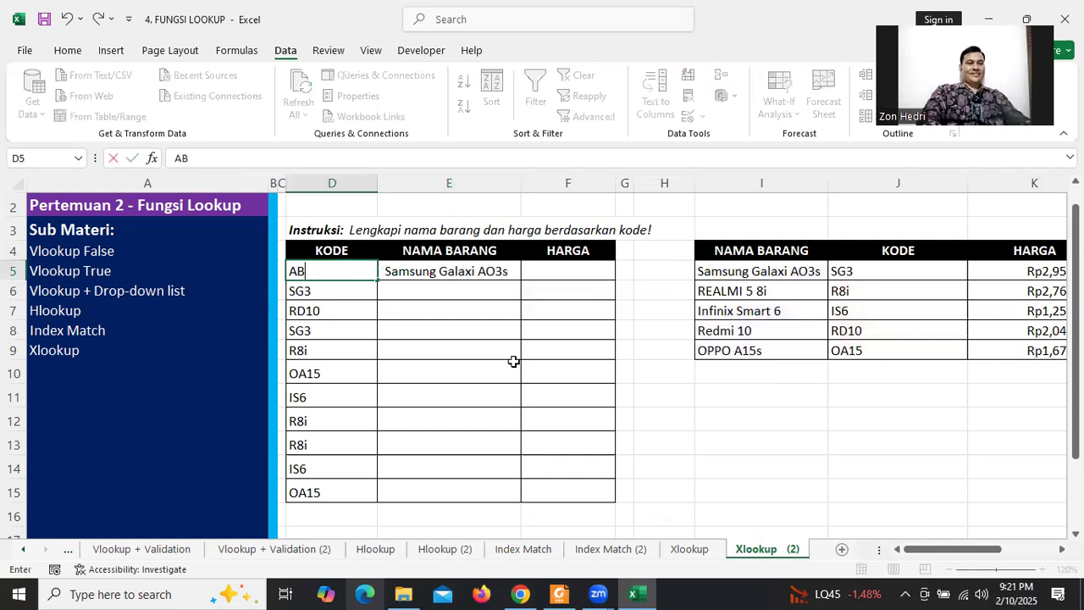
left_click(737, 417)
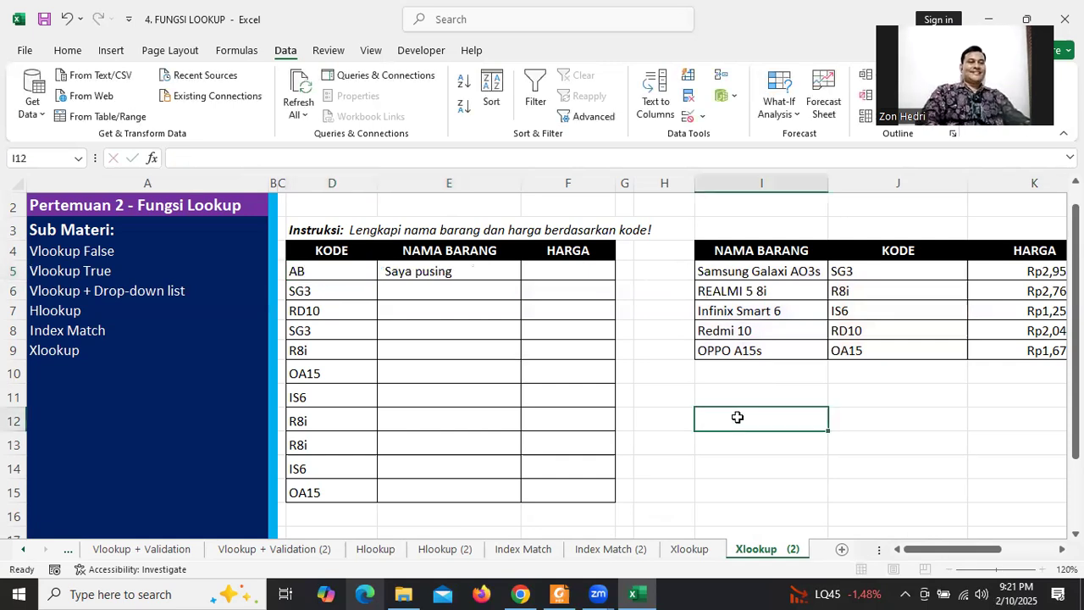
left_click(415, 269)
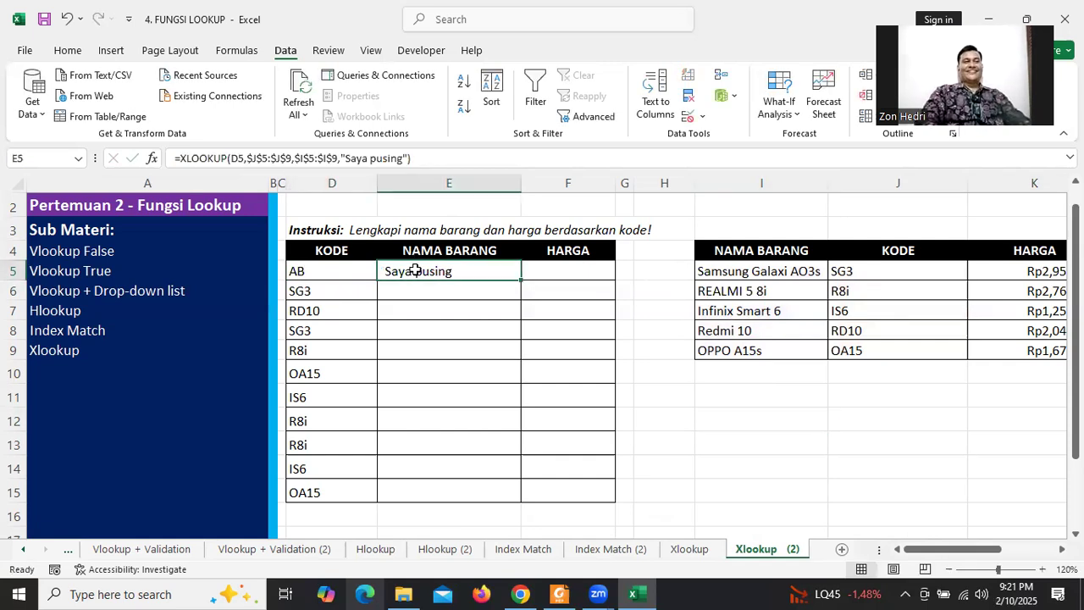
left_click(326, 270)
left_click_drag(764, 271, 993, 316)
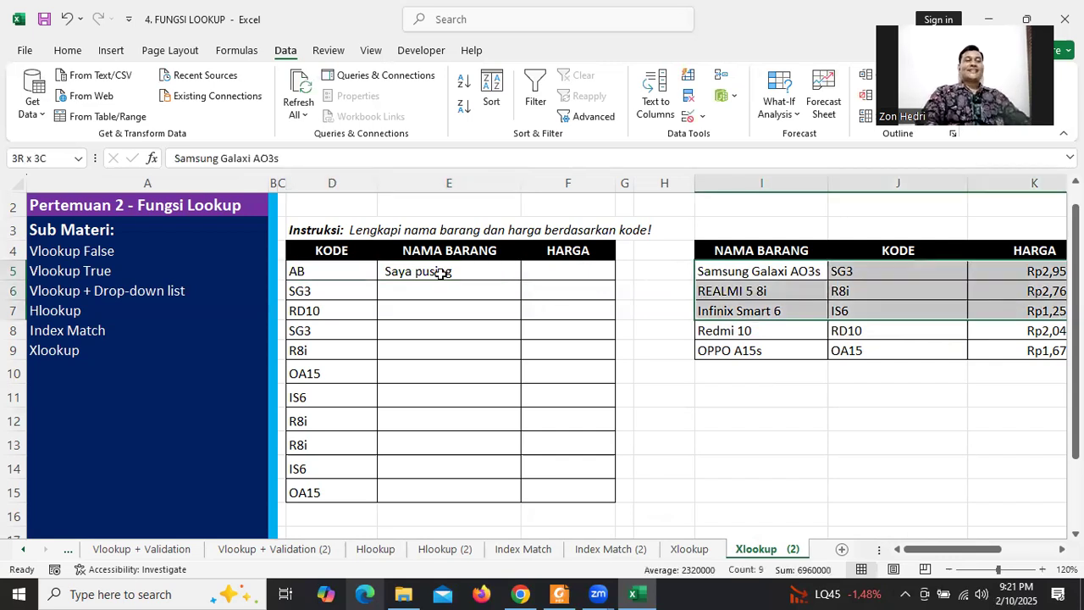
- Restore the code in D5 by copying SG3 from J5 in the reference table
double_click(316, 272)
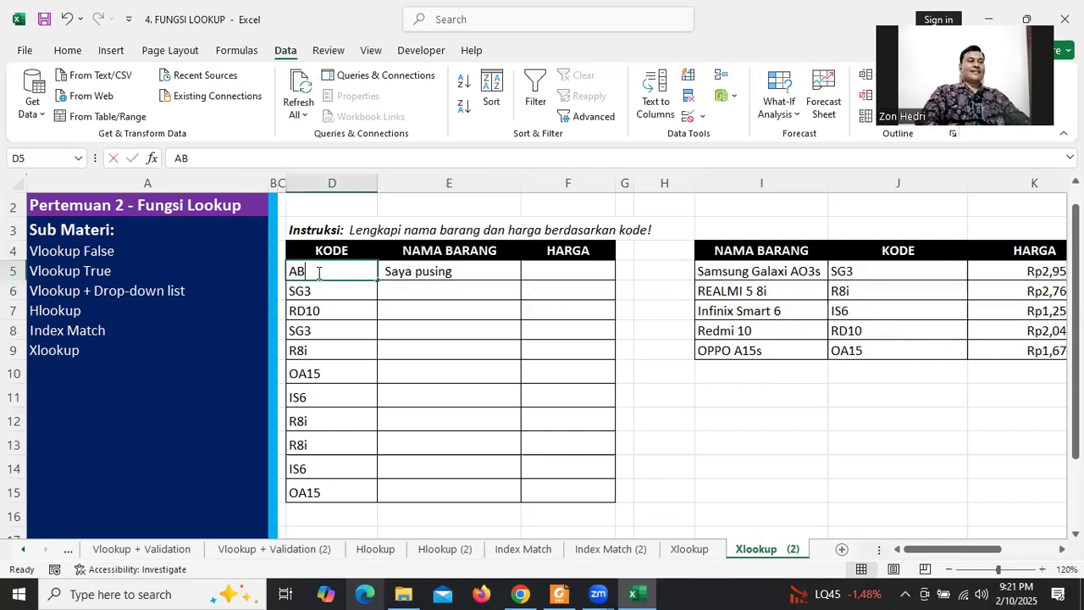
left_click(864, 271)
key("ctrl+c")
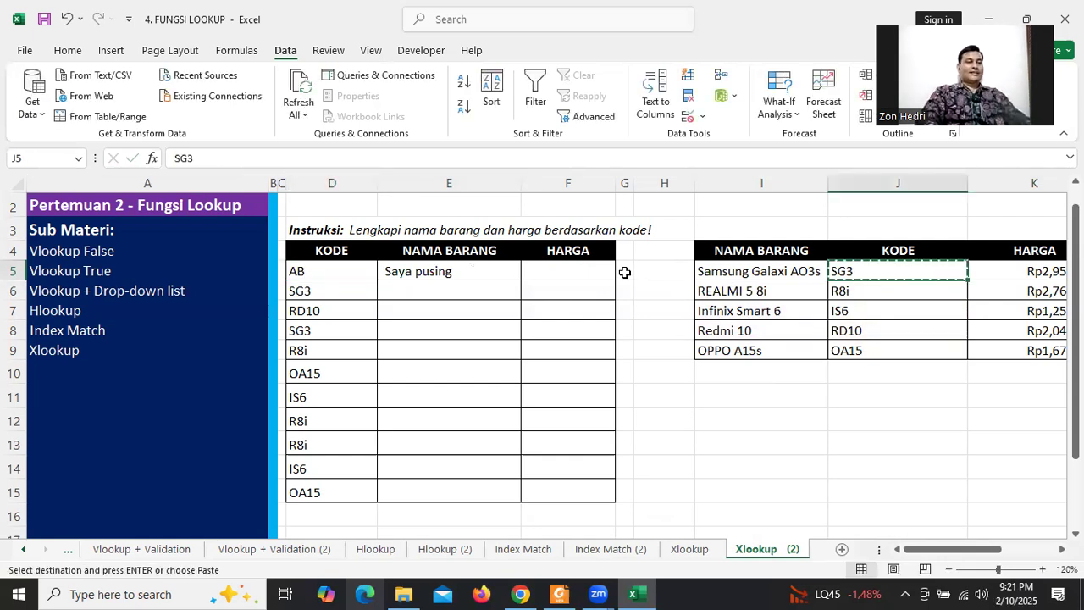
left_click(302, 270)
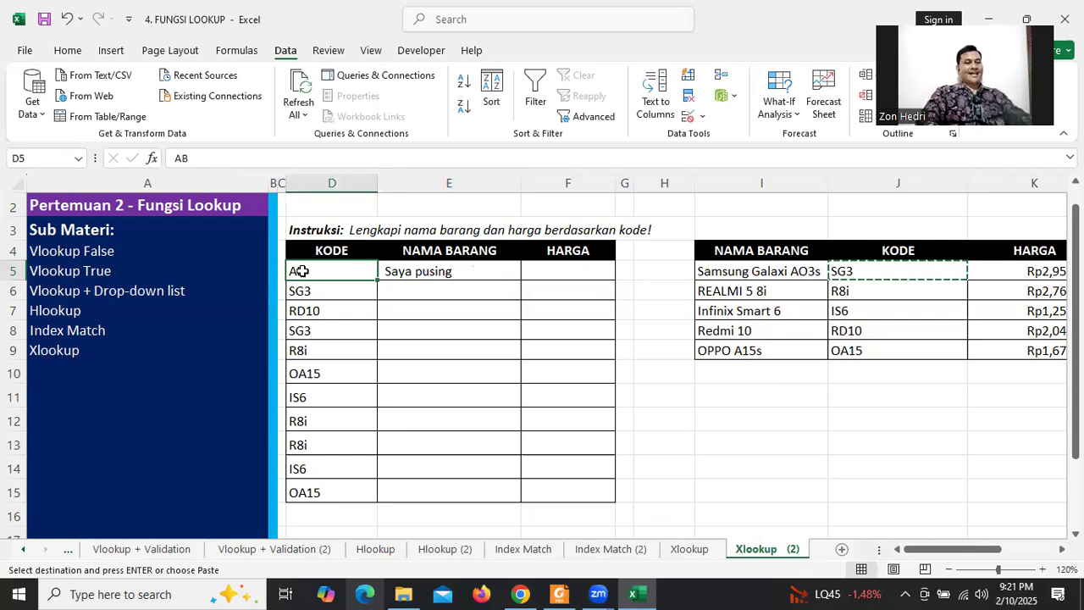
key("ctrl+v")
left_click(532, 352)
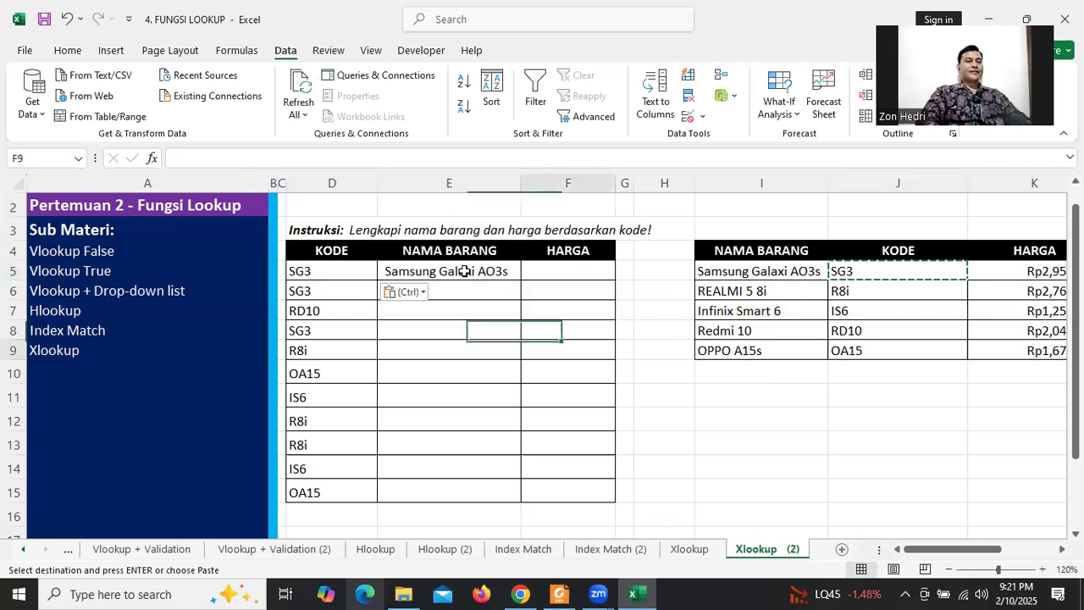
- Fill the XLOOKUP formula in E5 down the NAMA BARANG column to E15
left_click(465, 271)
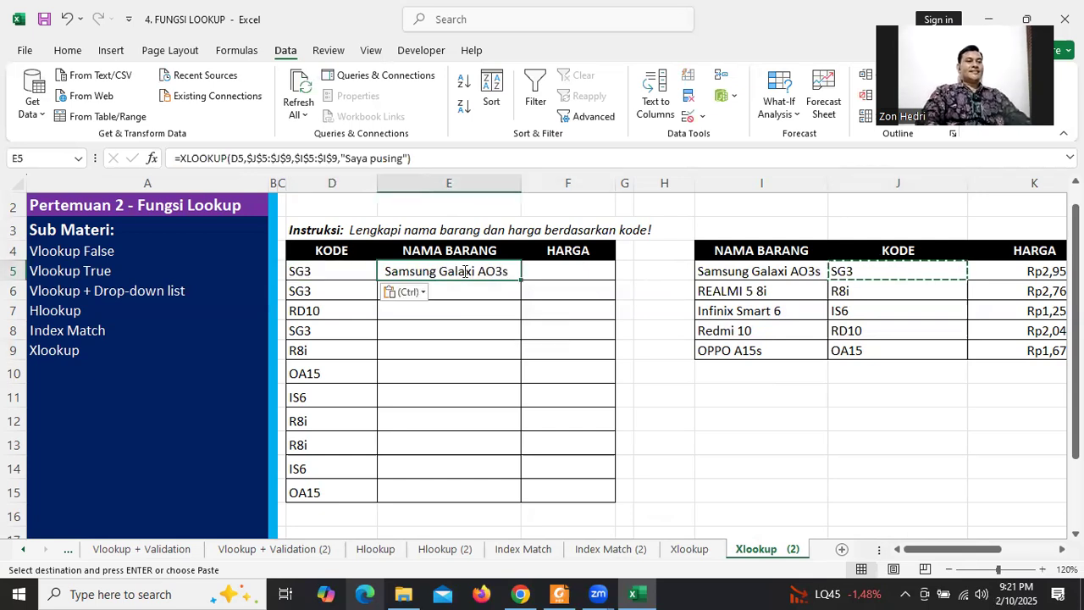
key("F2")
key("Return")
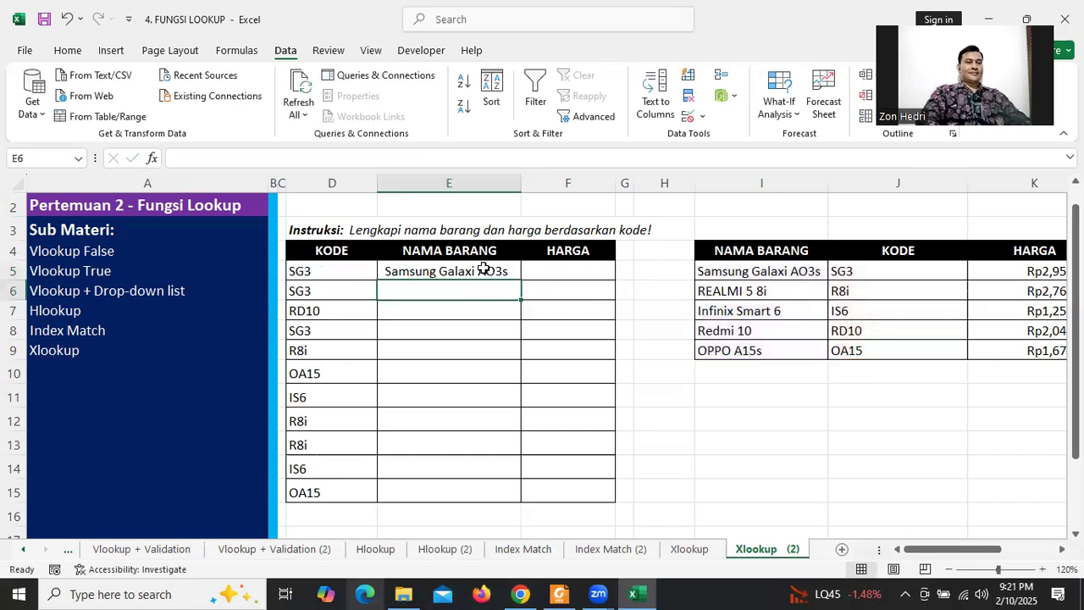
left_click(483, 271)
double_click(521, 280)
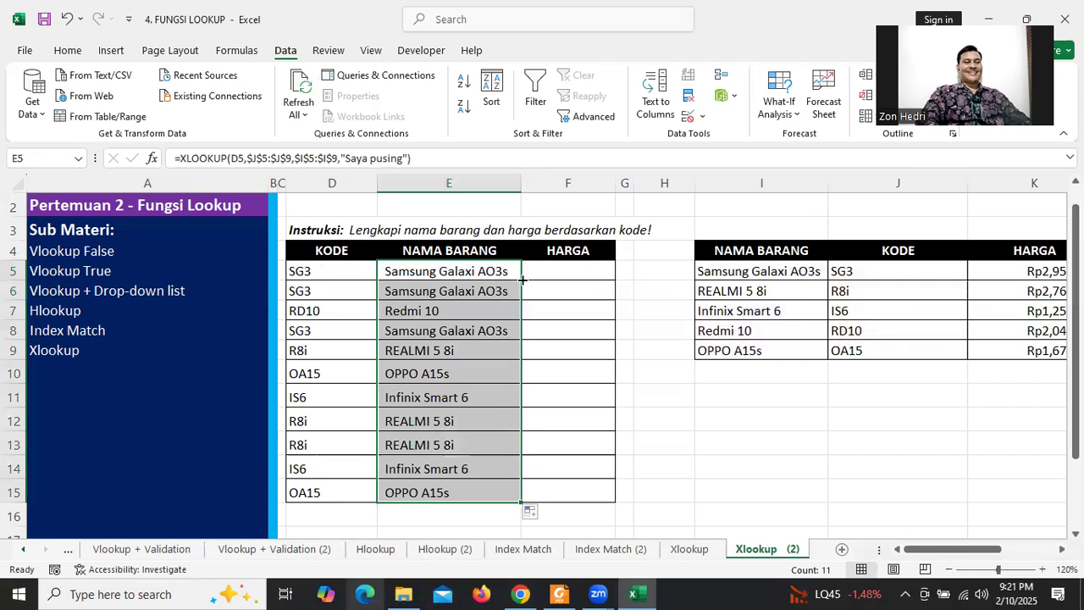
- Start an XLOOKUP formula in F5 of the HARGA column with the whole code range D5:D15 as lookup_value
left_click(554, 275)
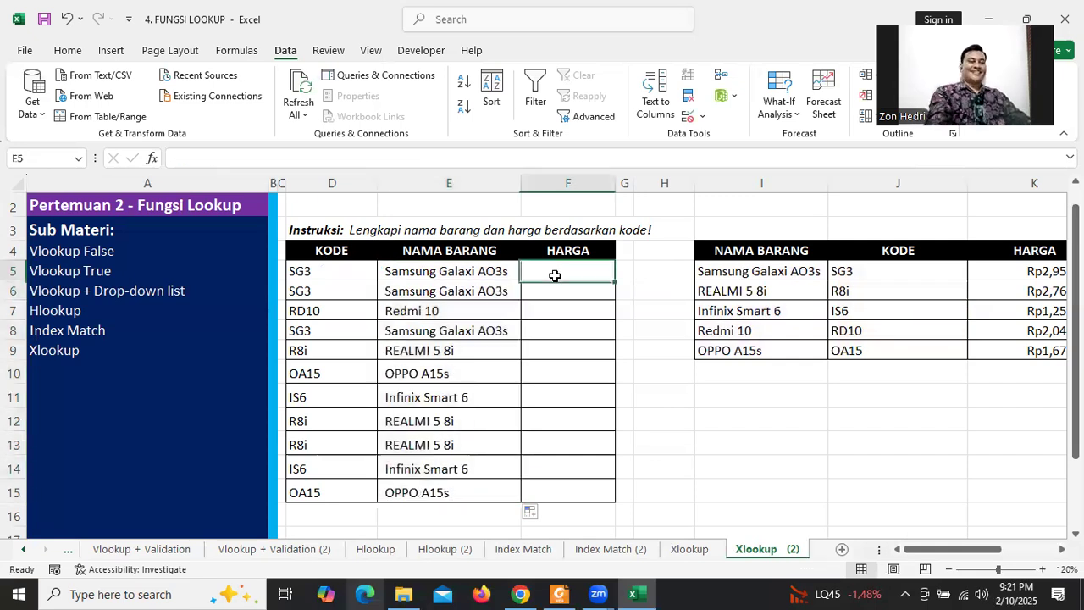
type("=xl")
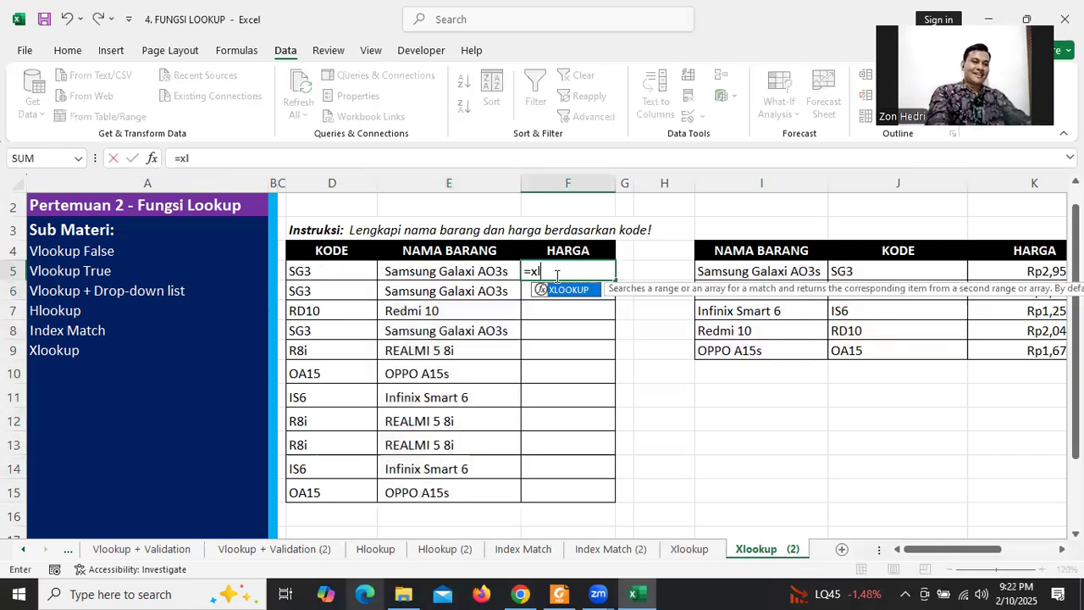
type("ookup(")
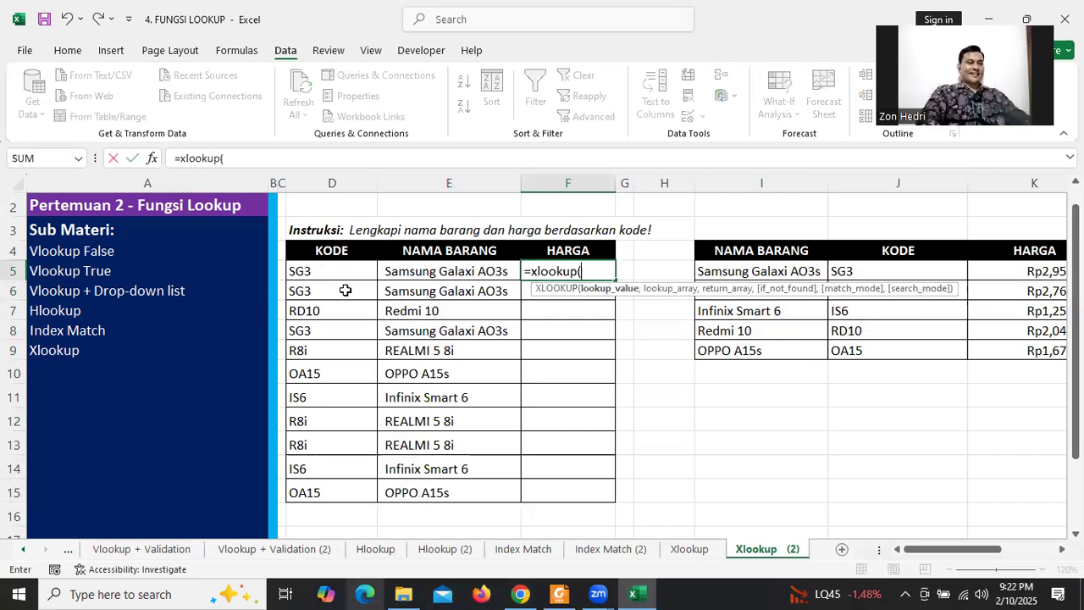
left_click_drag(318, 271, 319, 484)
type(",")
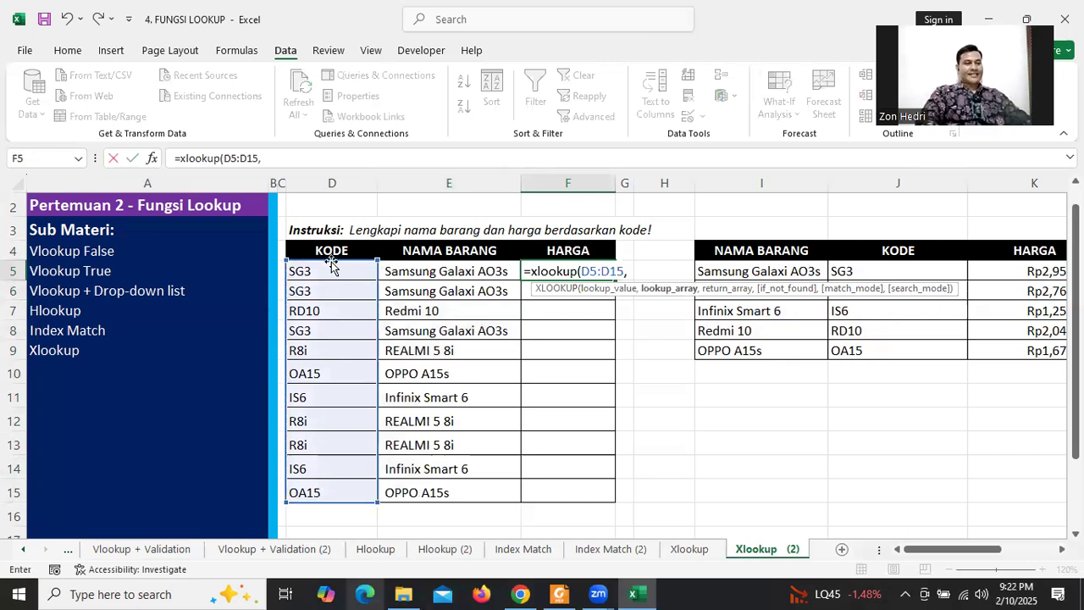
- Set J5:J9 as the lookup_array and K5:K9 as the return_array, and complete the XLOOKUP formula in F5
left_click_drag(878, 268, 867, 353)
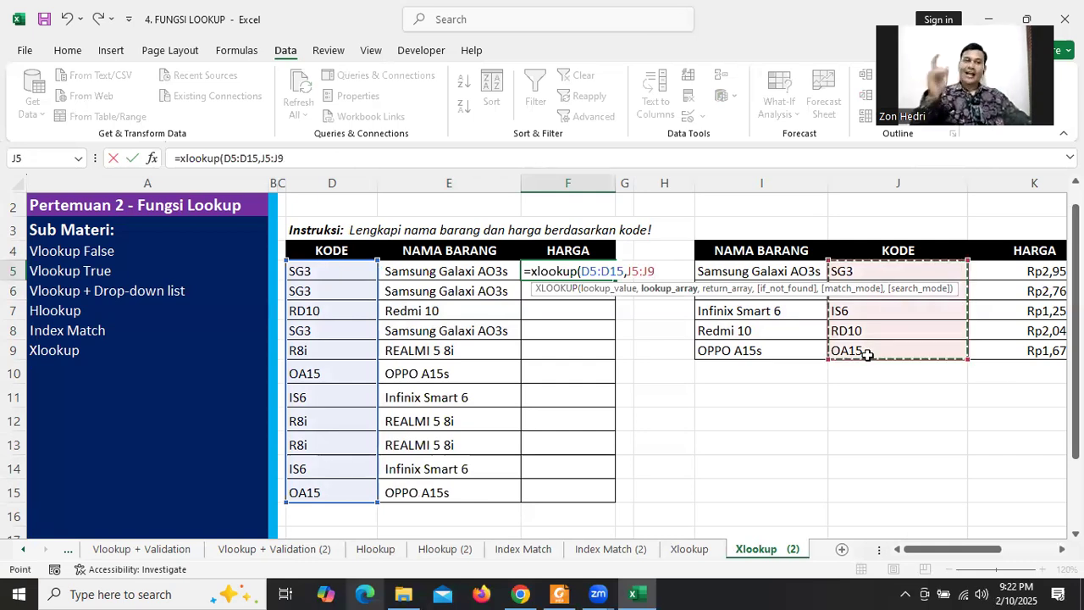
type(",")
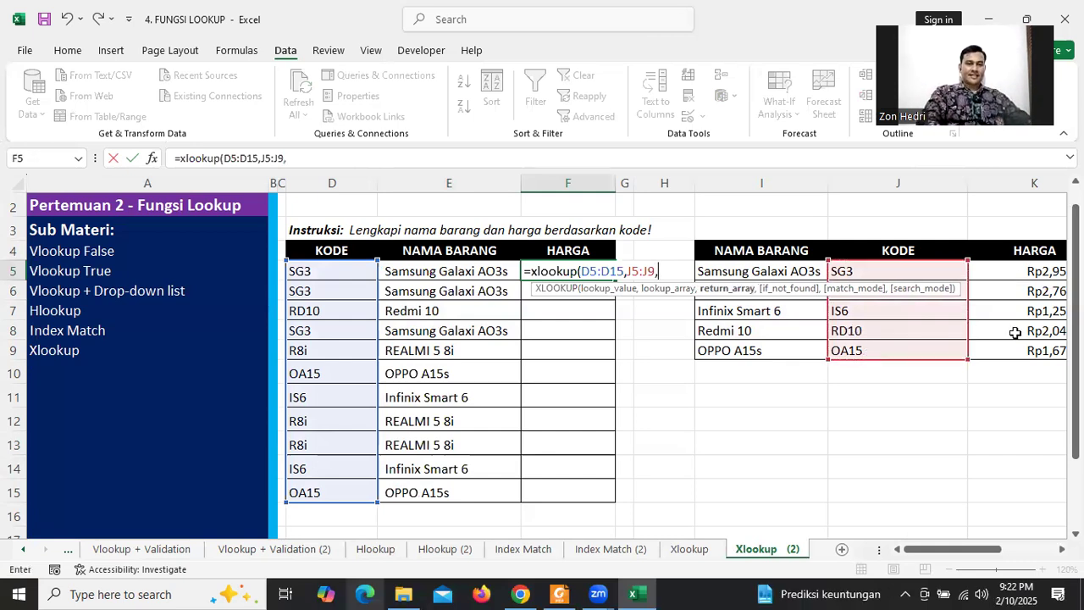
left_click_drag(1021, 279, 1014, 351)
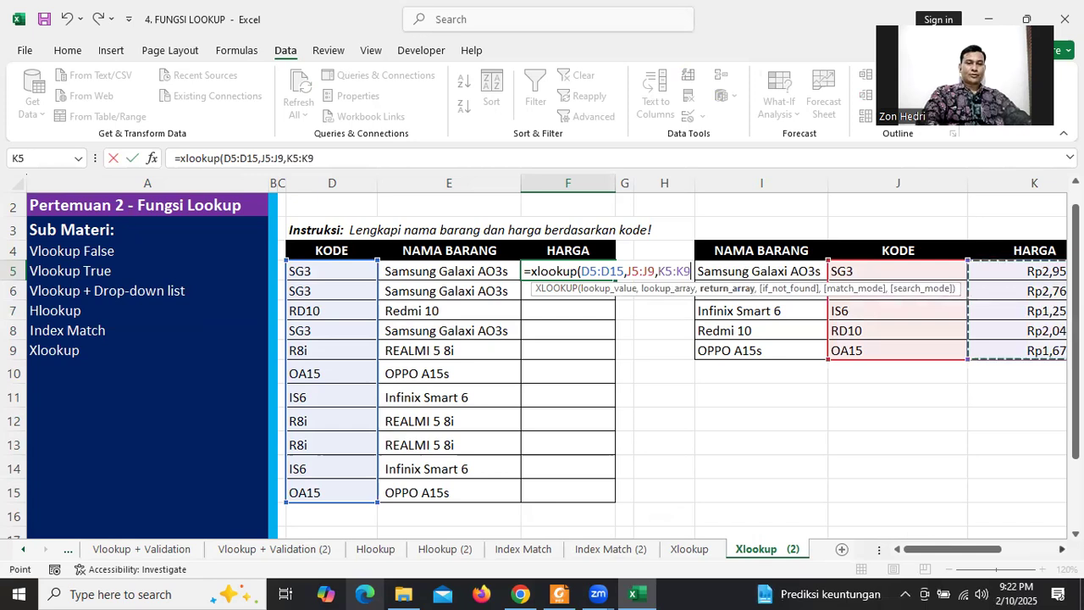
left_click_drag(999, 551, 1015, 552)
left_click_drag(1001, 556, 992, 556)
key("Return")
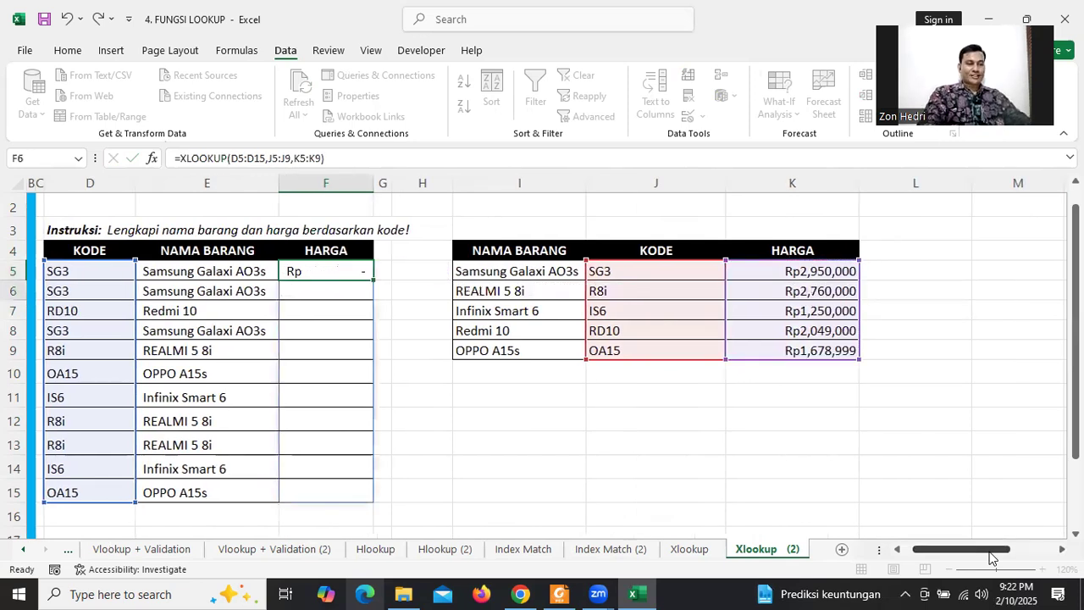
- Check the completed HARGA column against the reference table, and inspect the formula behind F11
left_click(876, 475)
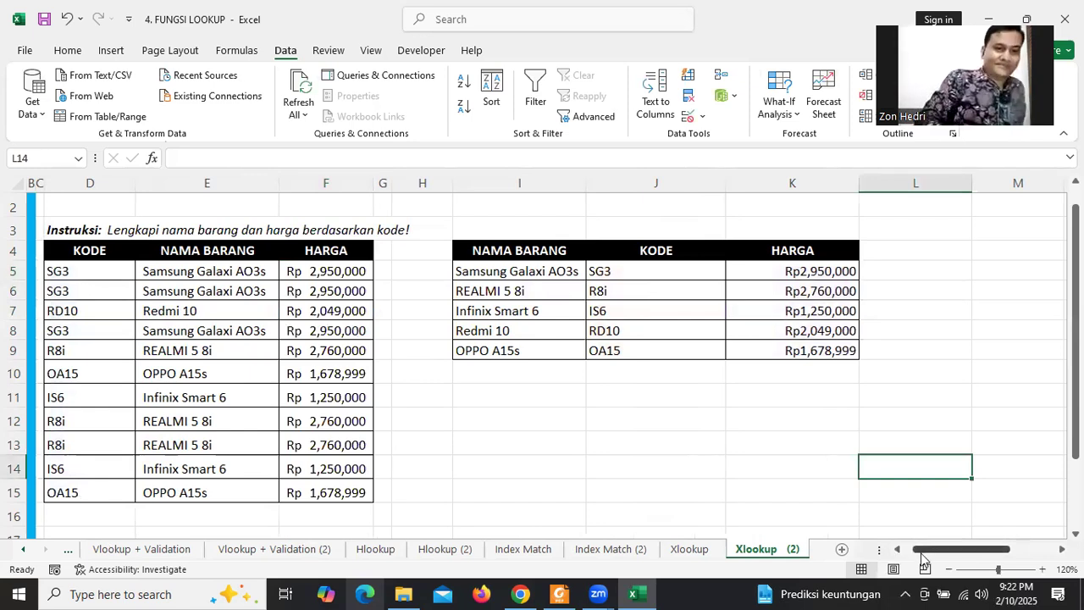
left_click_drag(926, 558, 921, 559)
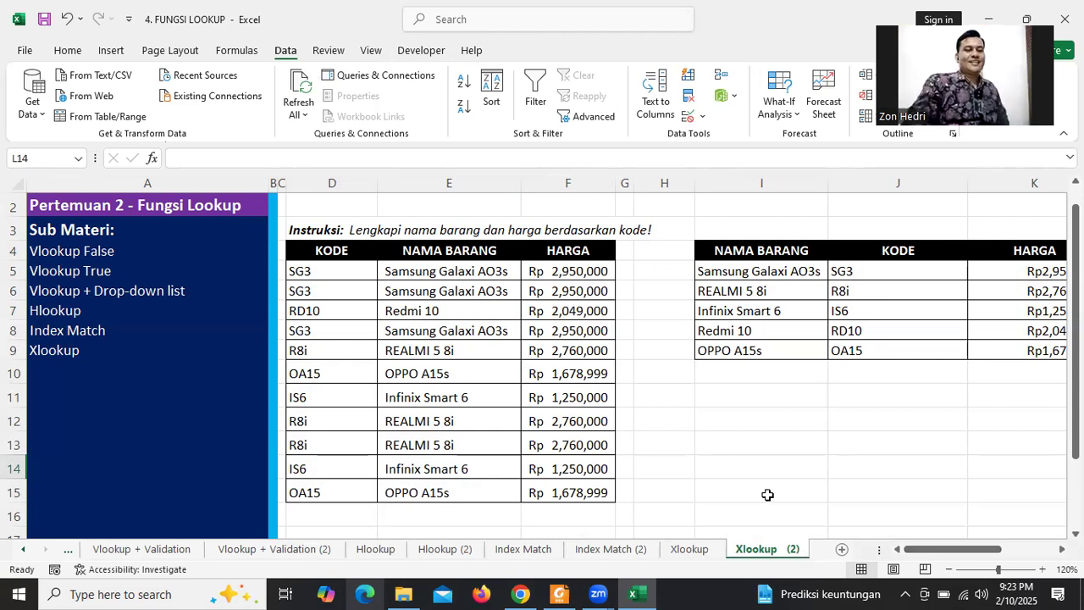
left_click(606, 400)
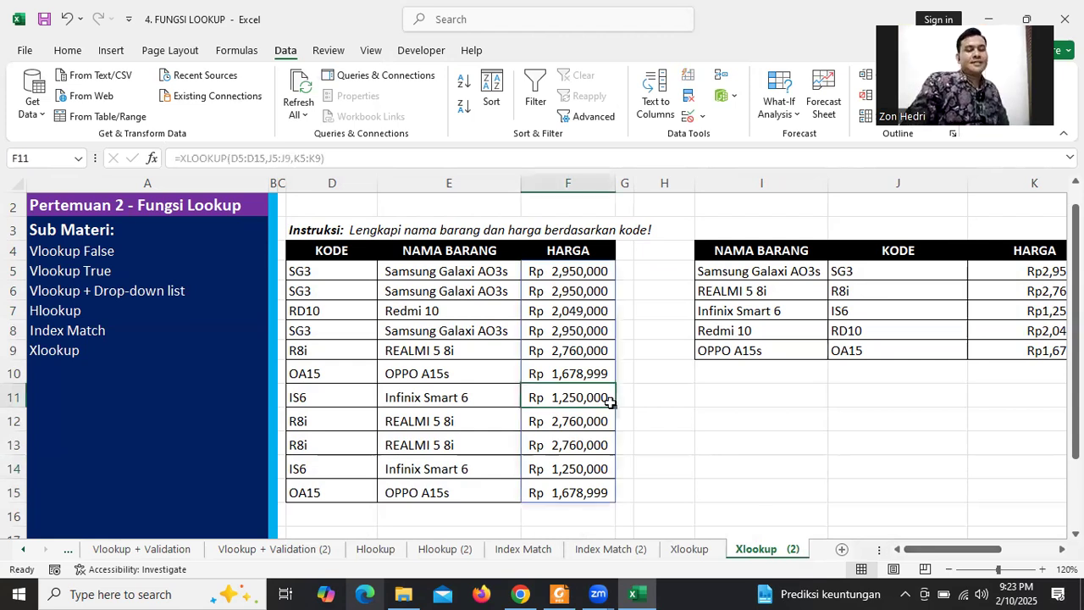
- Open the Index Match (2) sheet and enlarge it to 120% to show the MATCH and INDEX explanations
left_click(606, 549)
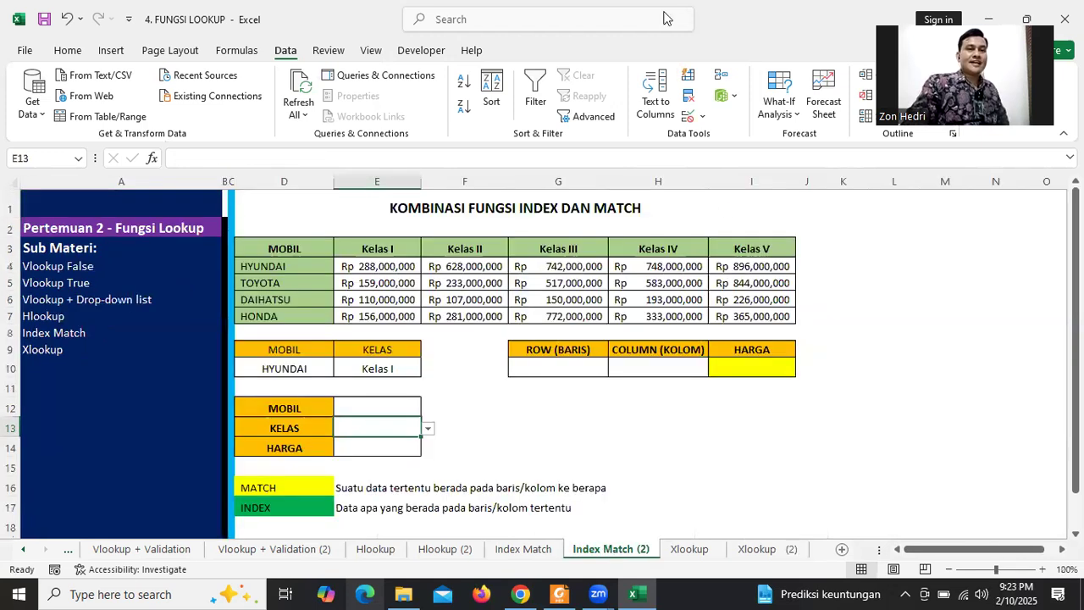
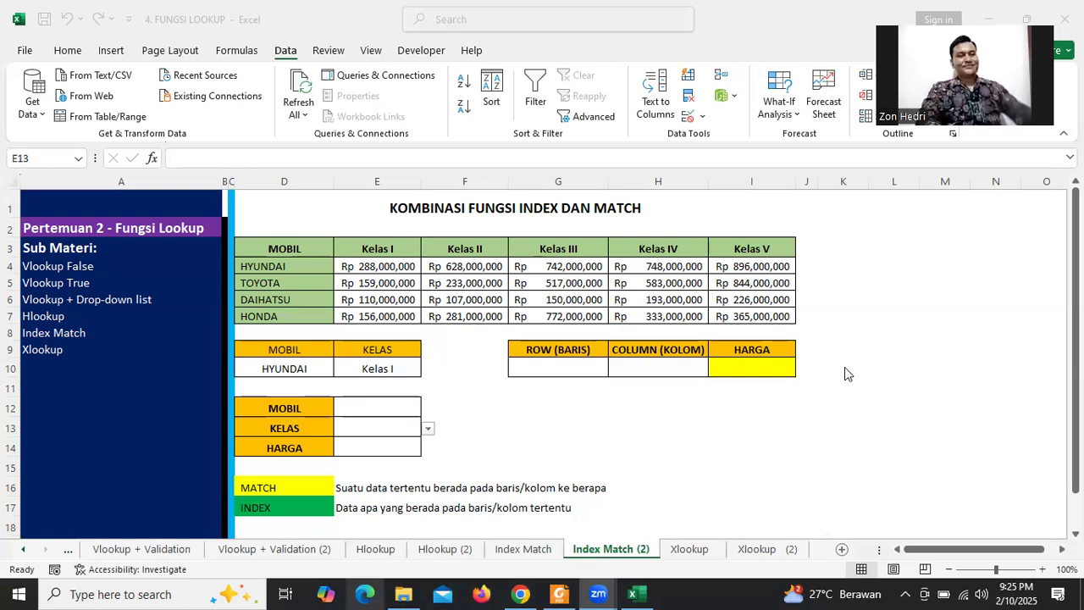
left_click(821, 365)
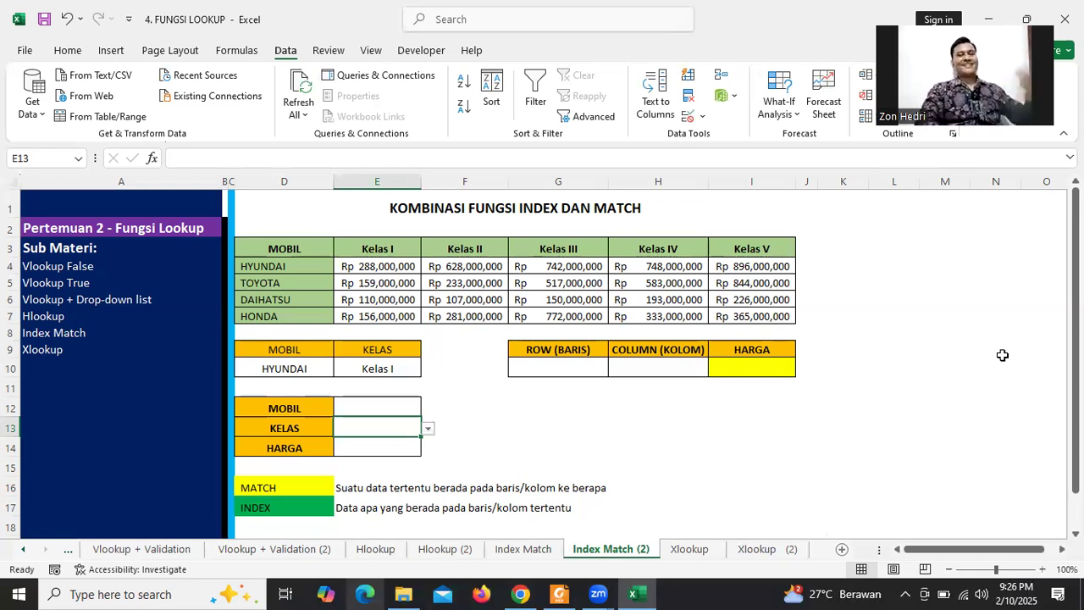
left_click_drag(1075, 390, 1076, 395)
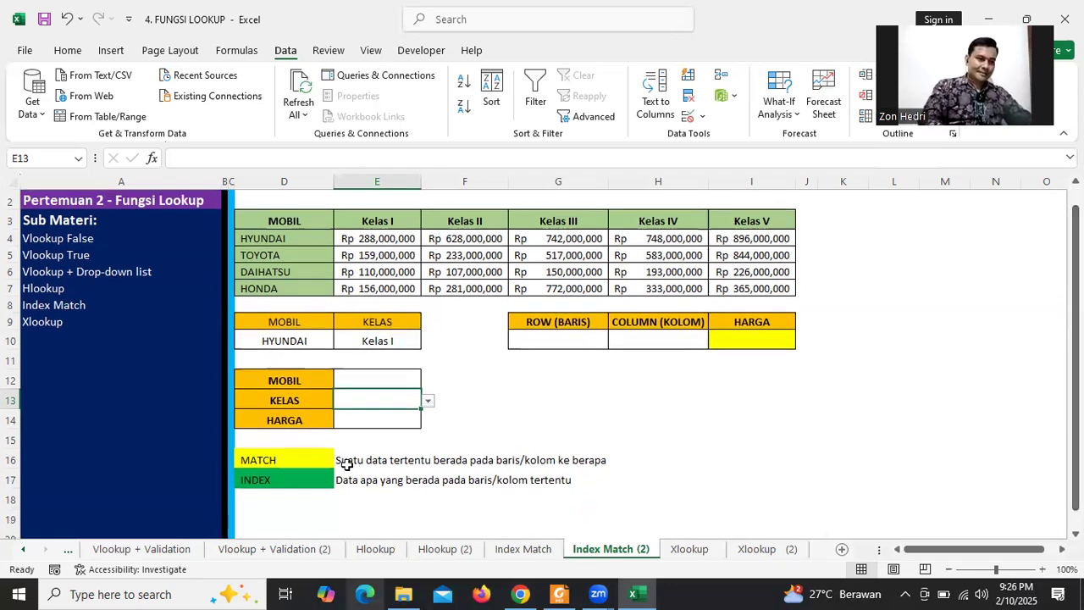
left_click(348, 465)
left_click_drag(1076, 394, 1076, 390)
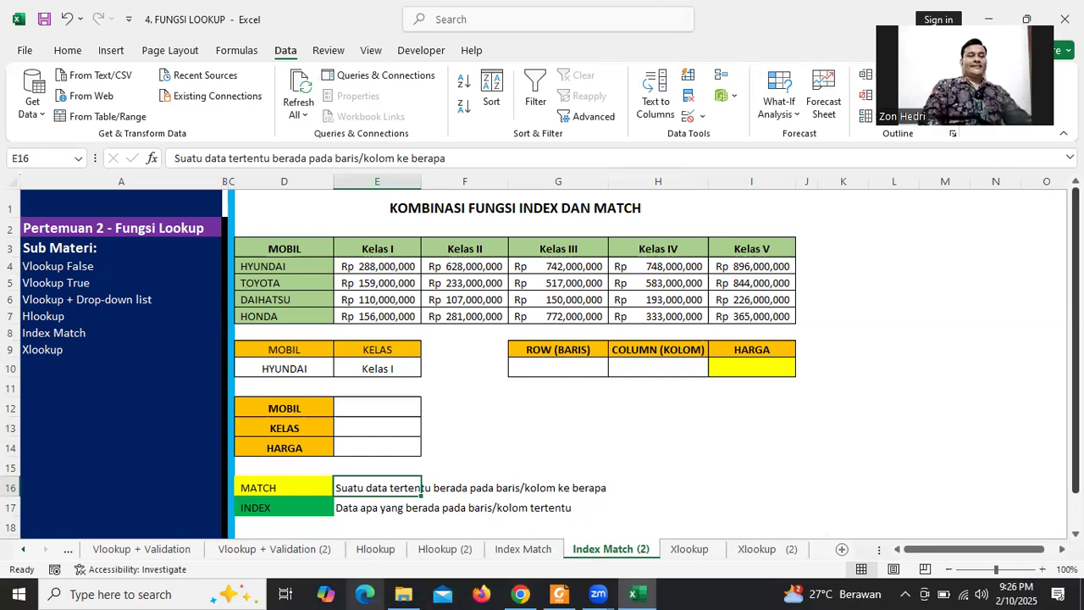
left_click_drag(1075, 339, 1075, 371)
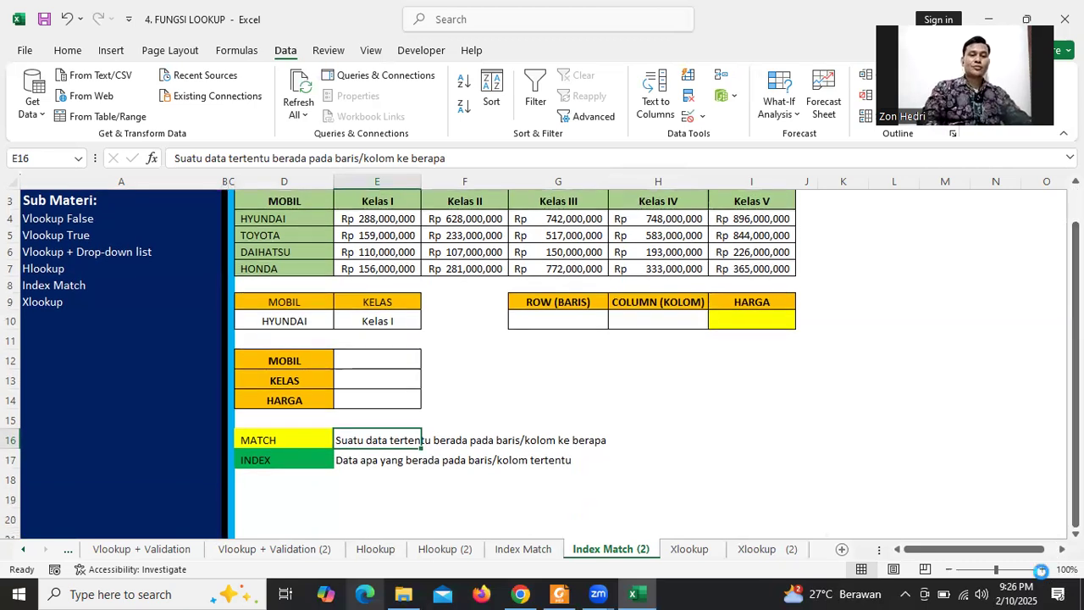
left_click(1043, 569)
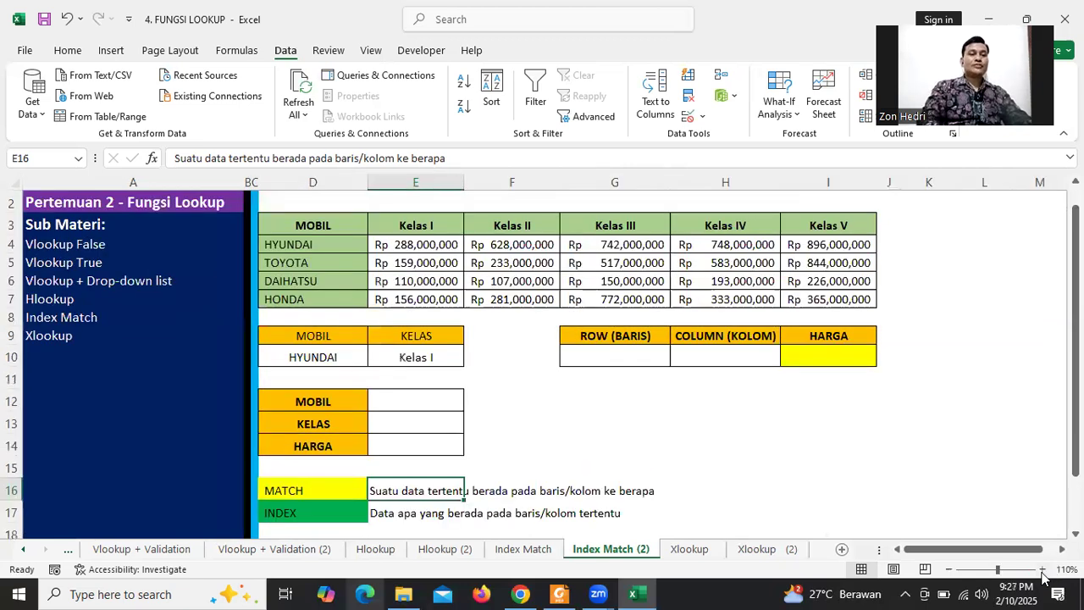
left_click(1042, 569)
left_click_drag(1075, 378, 1075, 444)
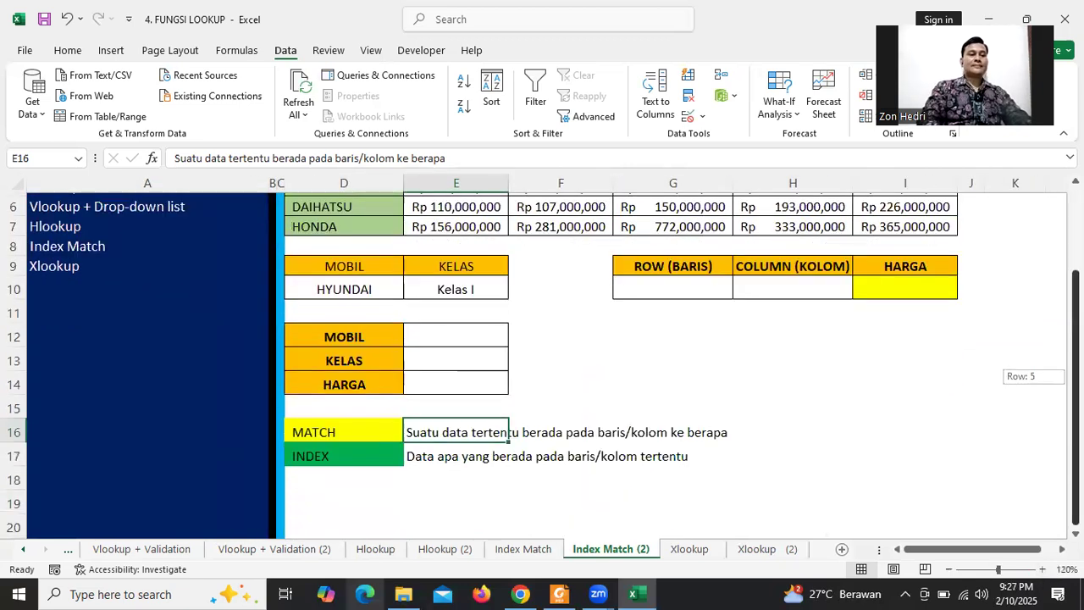
- Examine the MATCH explanation in row 16 alongside the car names in D4:D7 and the class headings in E3:I3
left_click(345, 432)
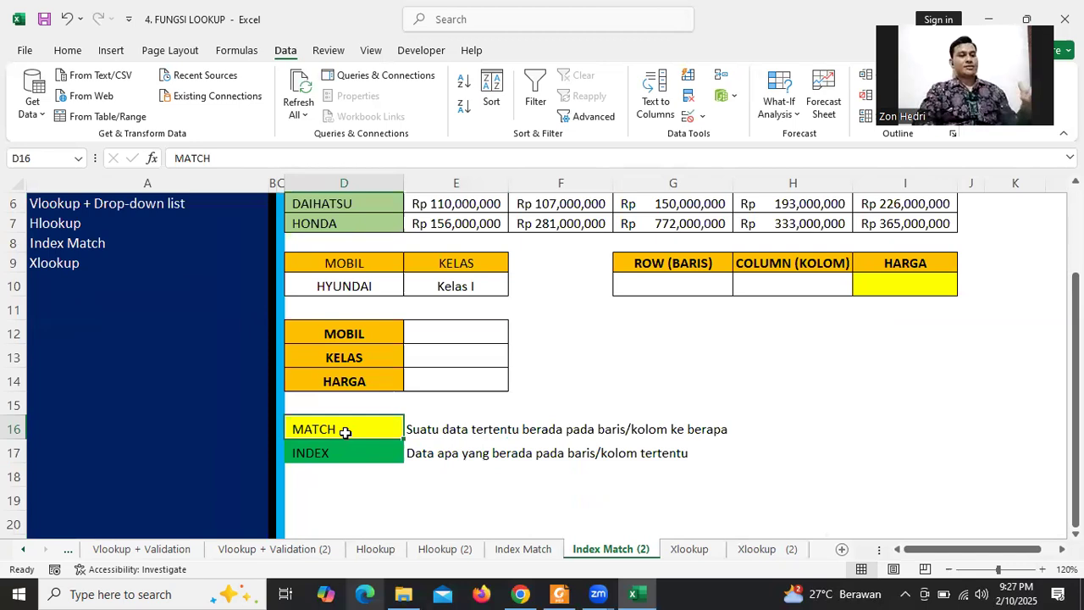
left_click(412, 429)
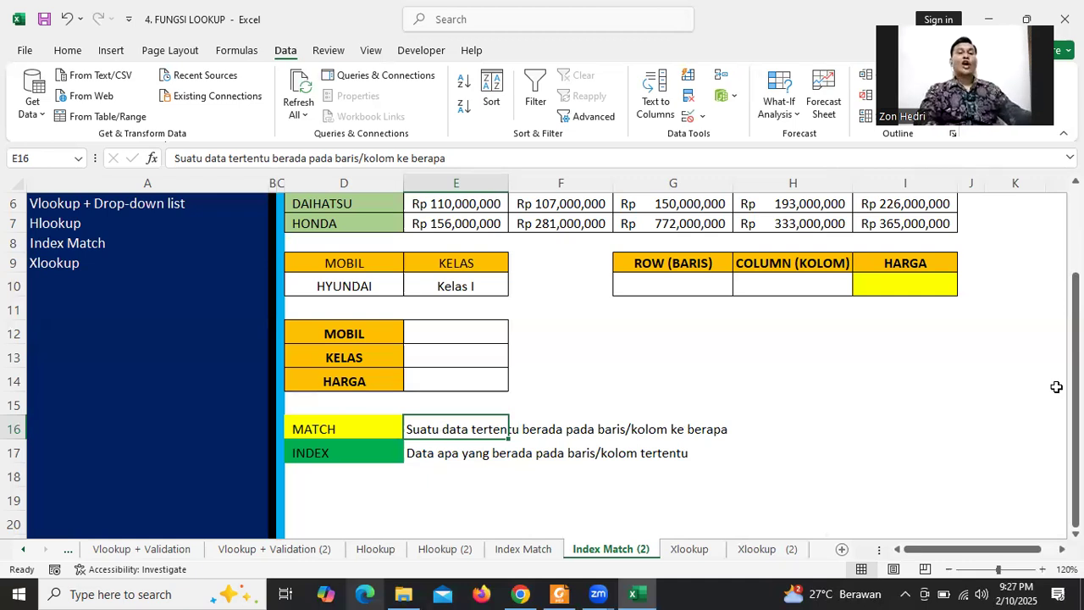
mouse_move(1076, 386)
left_mouse_down()
mouse_move(1075, 305)
mouse_move(1075, 374)
left_mouse_up()
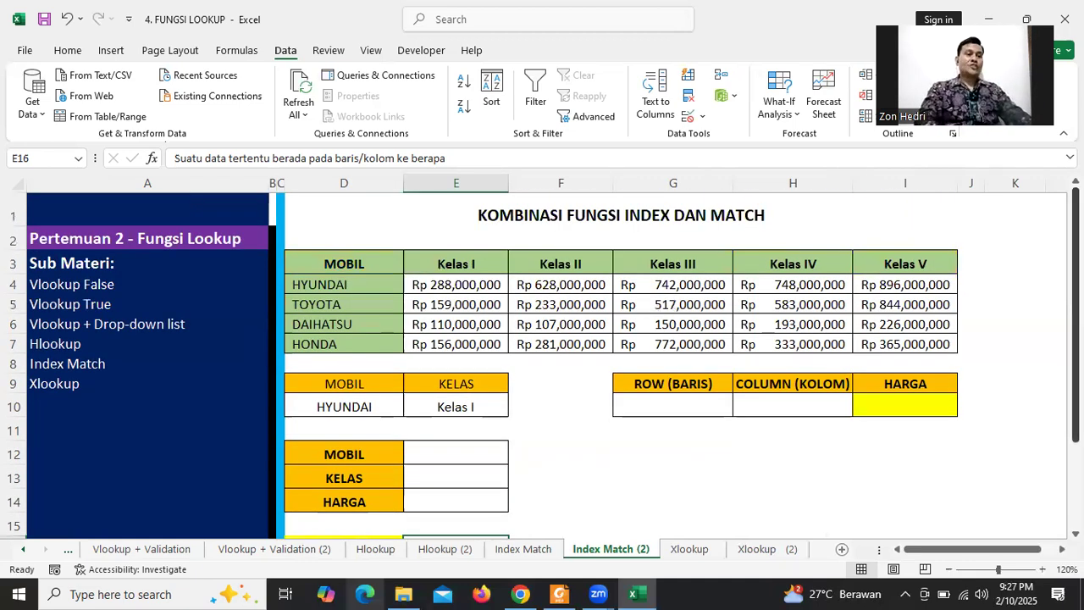
left_click(331, 285)
left_click_drag(329, 286, 338, 343)
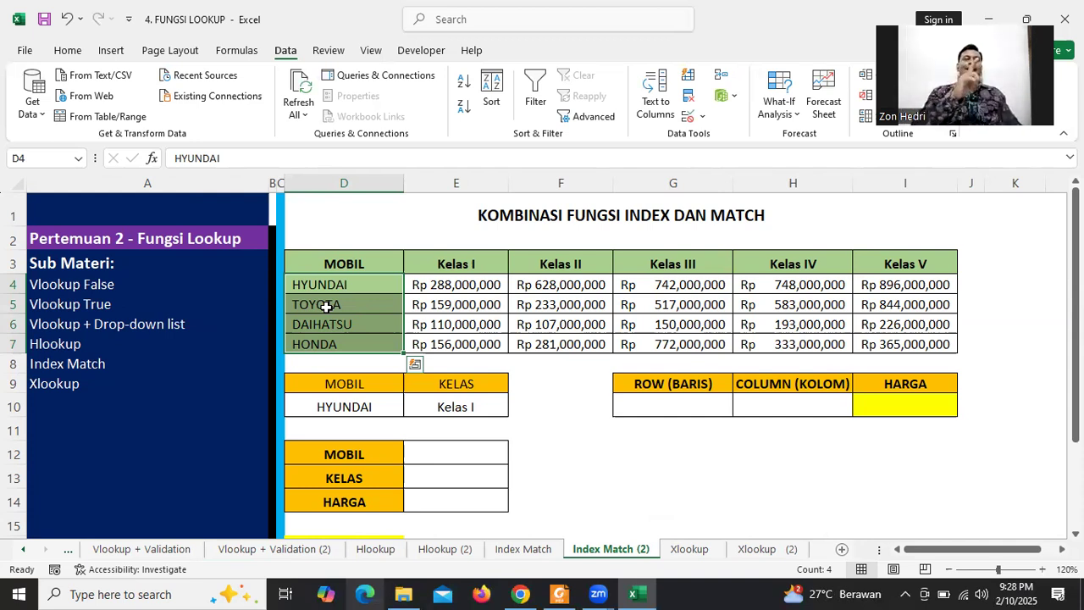
left_click(659, 454)
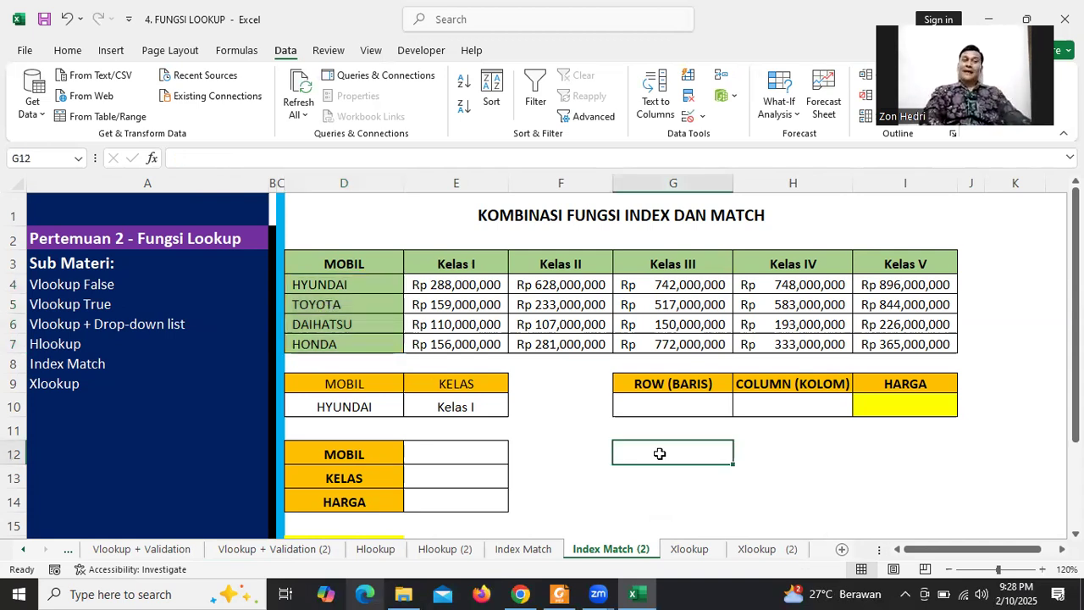
left_click(456, 263)
left_click_drag(456, 264, 918, 265)
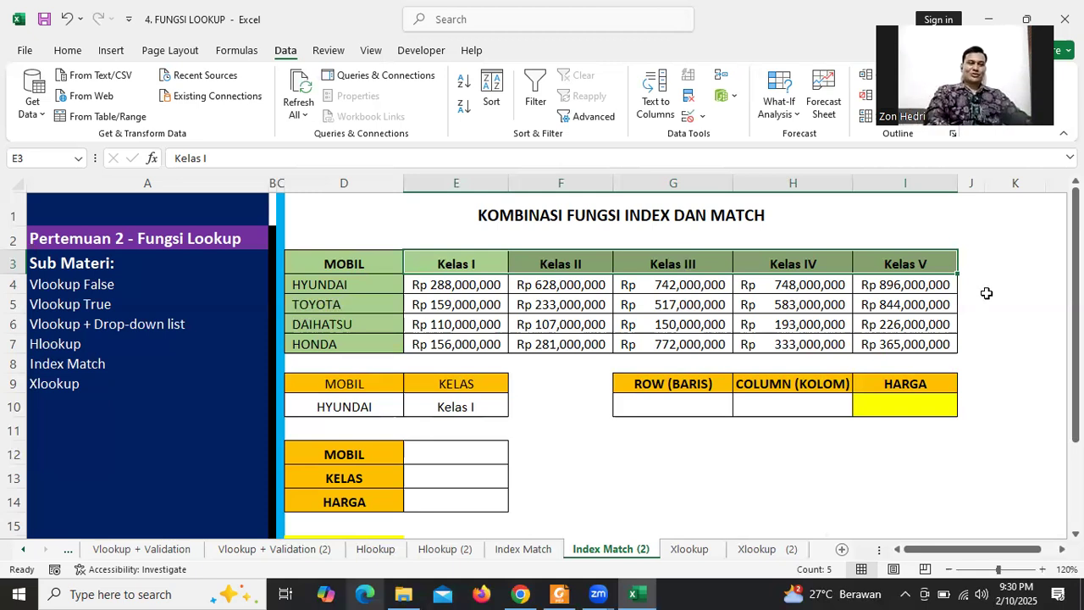
left_click(704, 470)
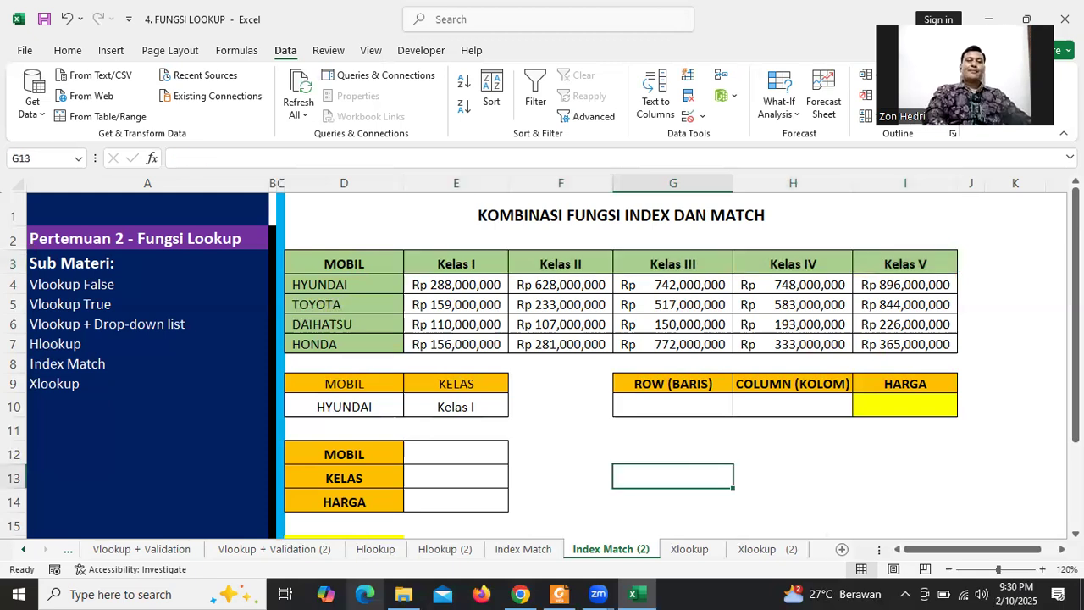
- Examine the INDEX explanation in row 17 and relate it to the MOBIL list in D4:D7
scroll(302, 453, "down", 2)
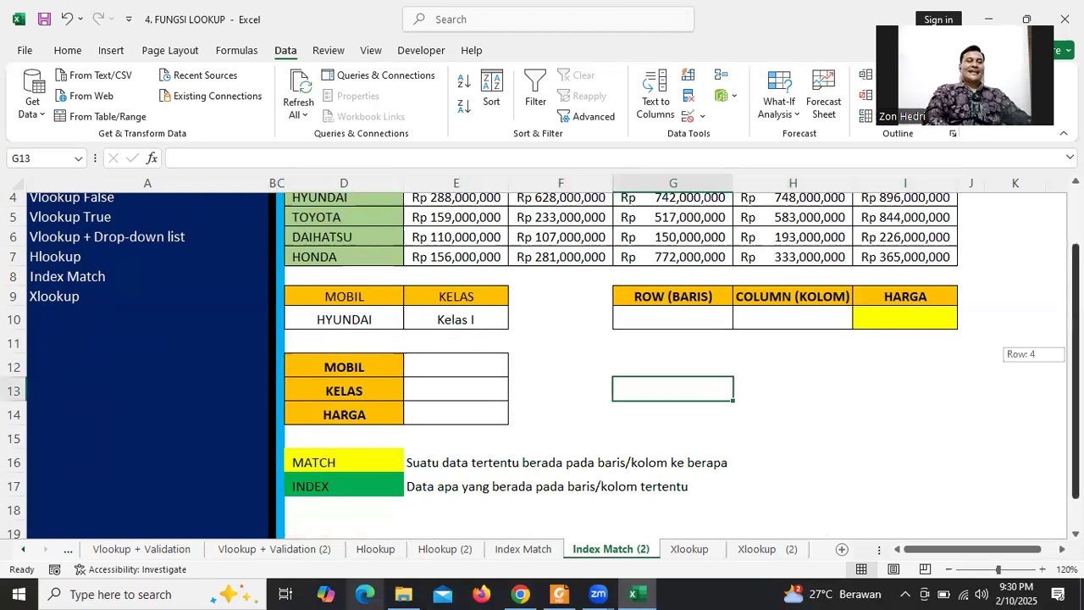
left_click(303, 453)
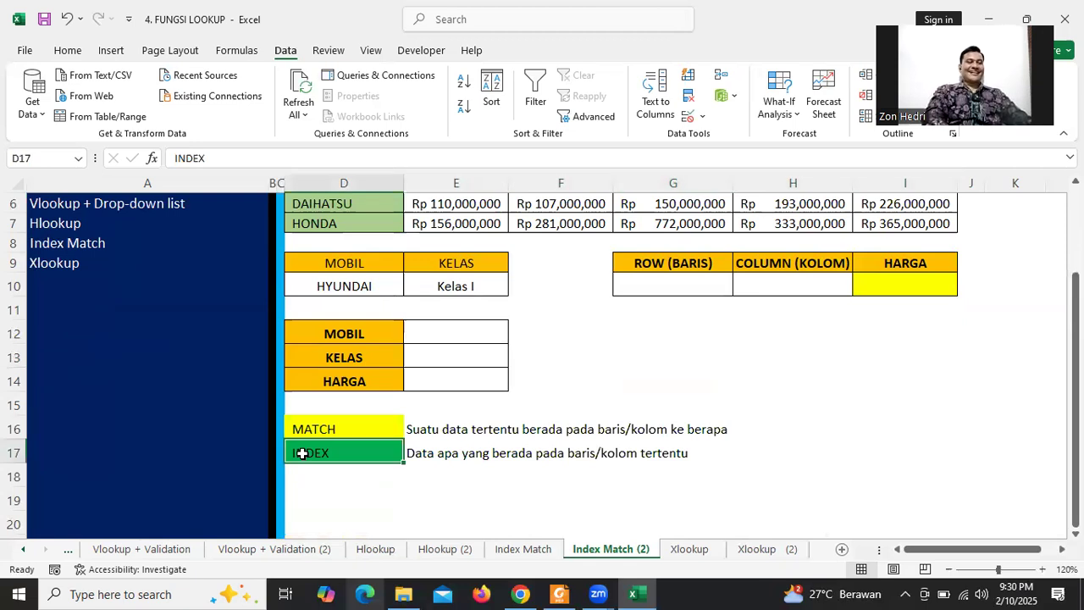
left_click_drag(411, 453, 660, 458)
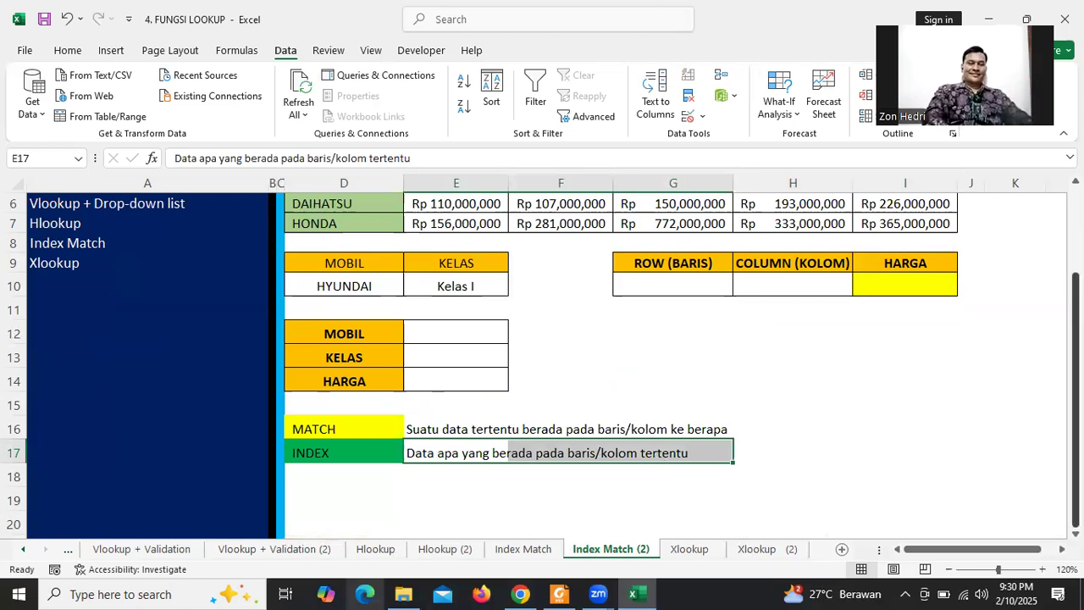
scroll(515, 271, "up", 2)
left_click_drag(326, 284, 323, 345)
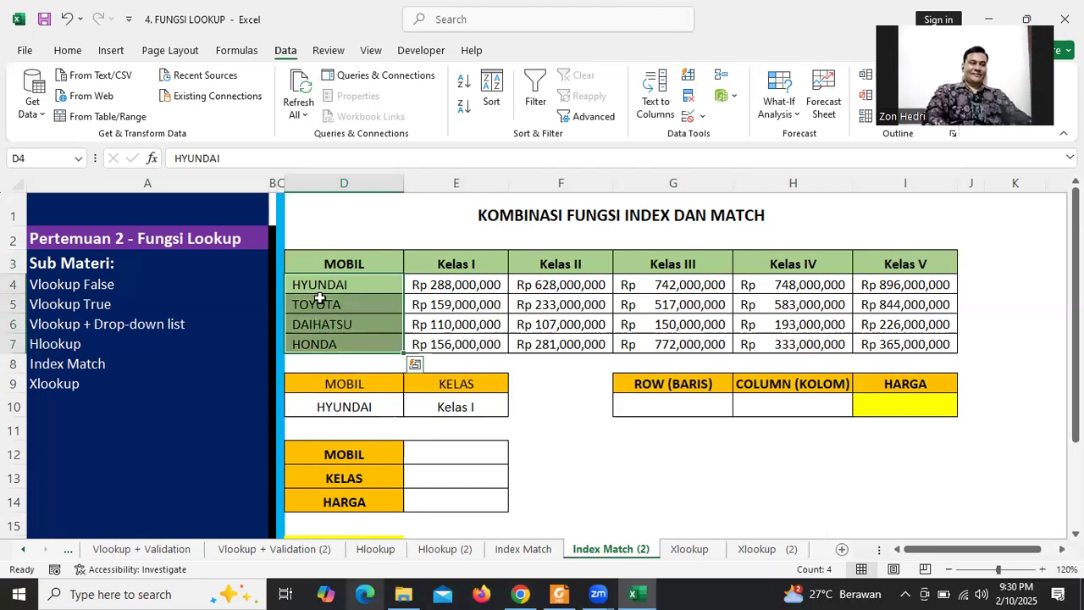
left_click_drag(322, 292, 315, 343)
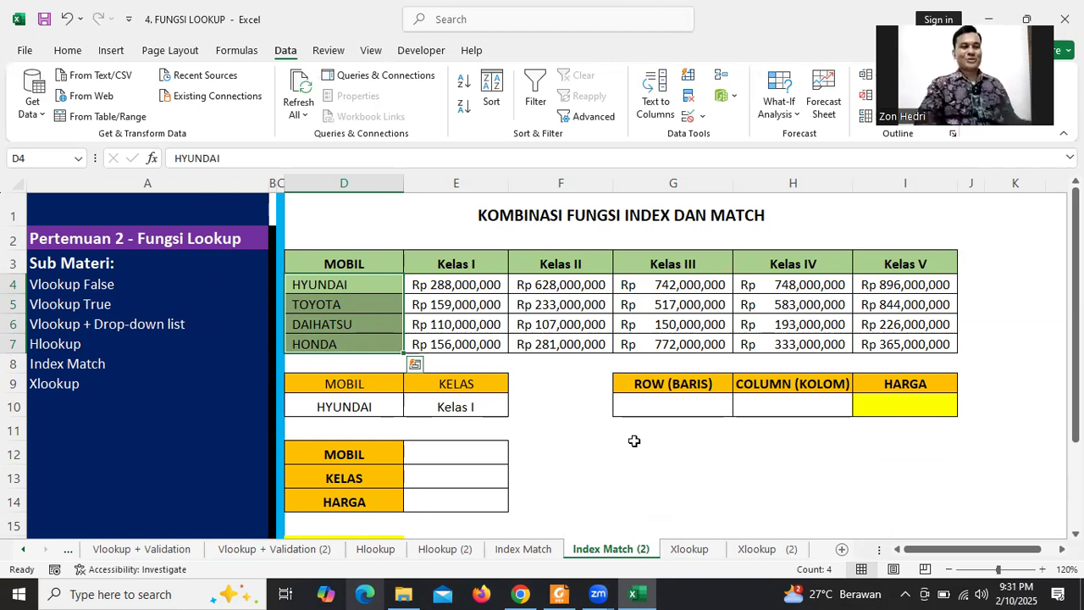
left_click(661, 451)
- Examine how the prices in the car table relate to the MOBIL rows and the Kelas columns
mouse_move(1075, 332)
left_mouse_down()
mouse_move(1075, 396)
mouse_move(1075, 314)
left_mouse_up()
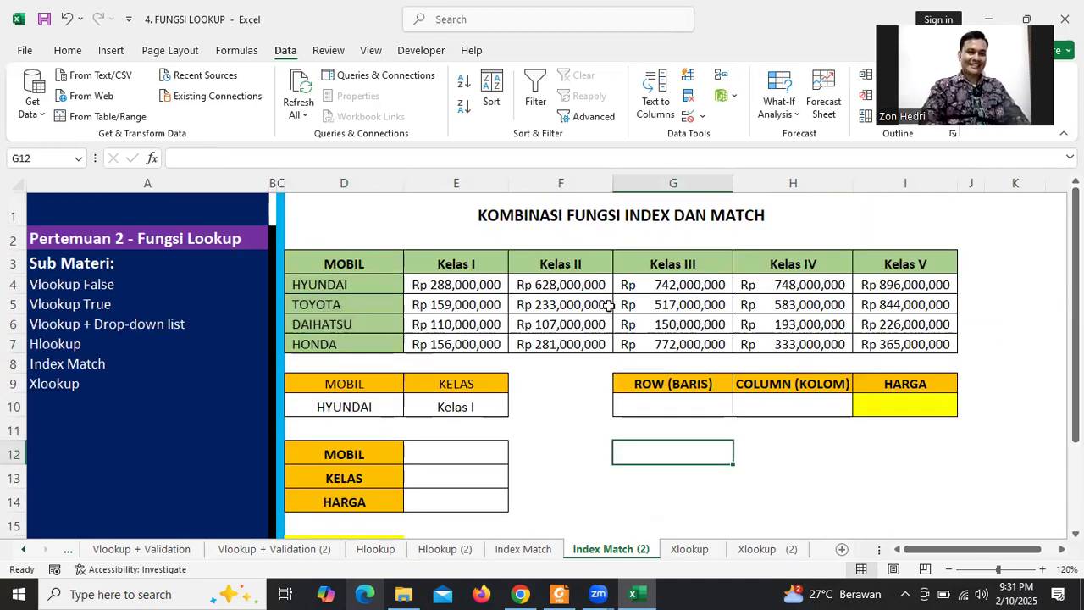
left_click_drag(464, 281, 884, 331)
left_click_drag(328, 283, 325, 332)
left_click_drag(443, 262, 928, 275)
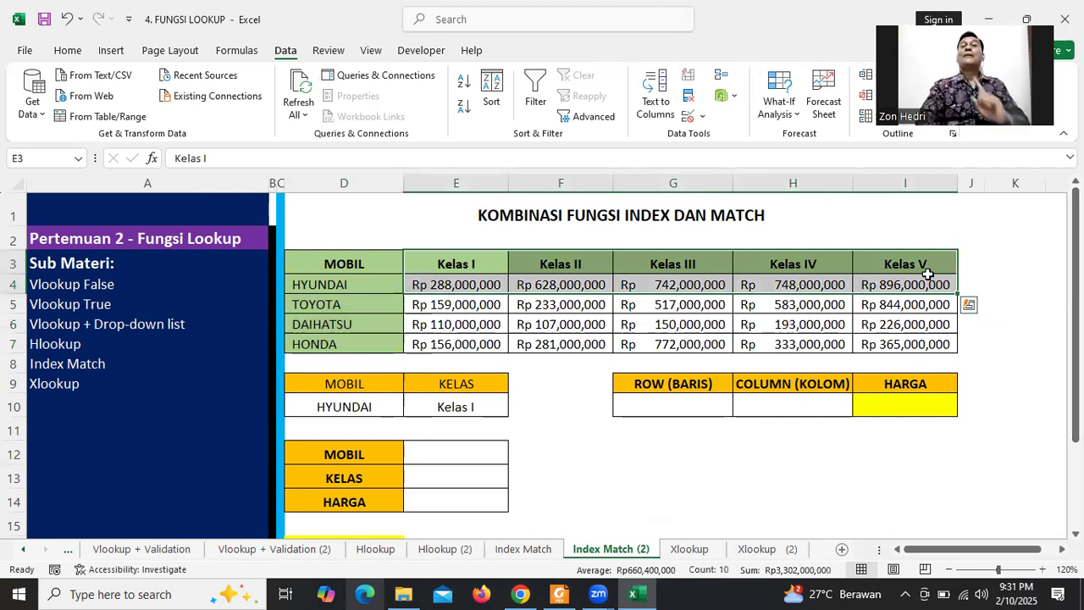
left_click(563, 324)
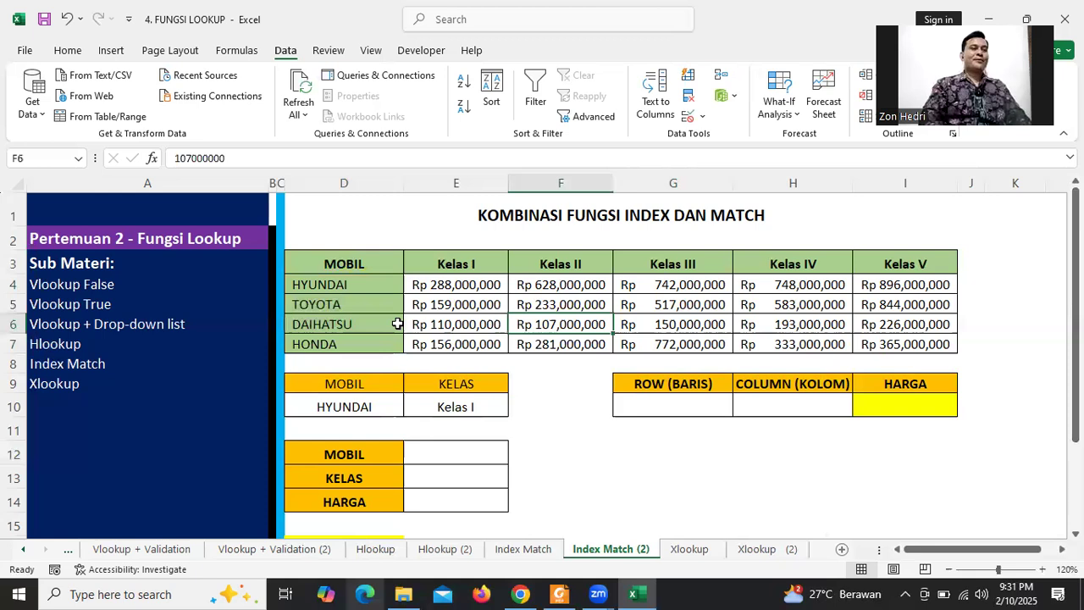
left_click(321, 309)
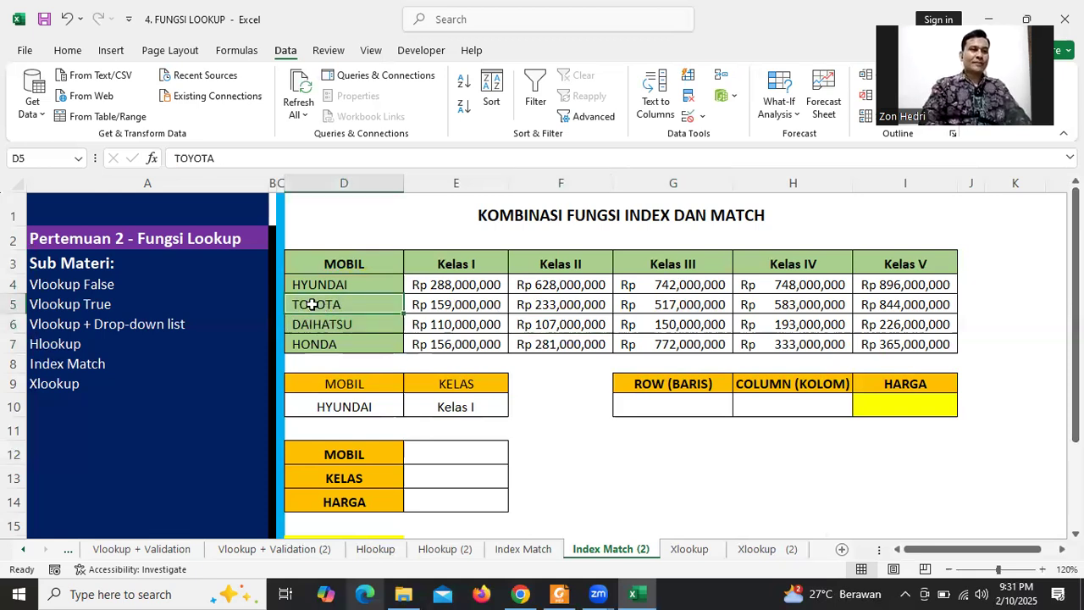
- Fill the price cell where the TOYOTA row meets the Kelas III column (G5) with yellow
left_click_drag(316, 304, 602, 304)
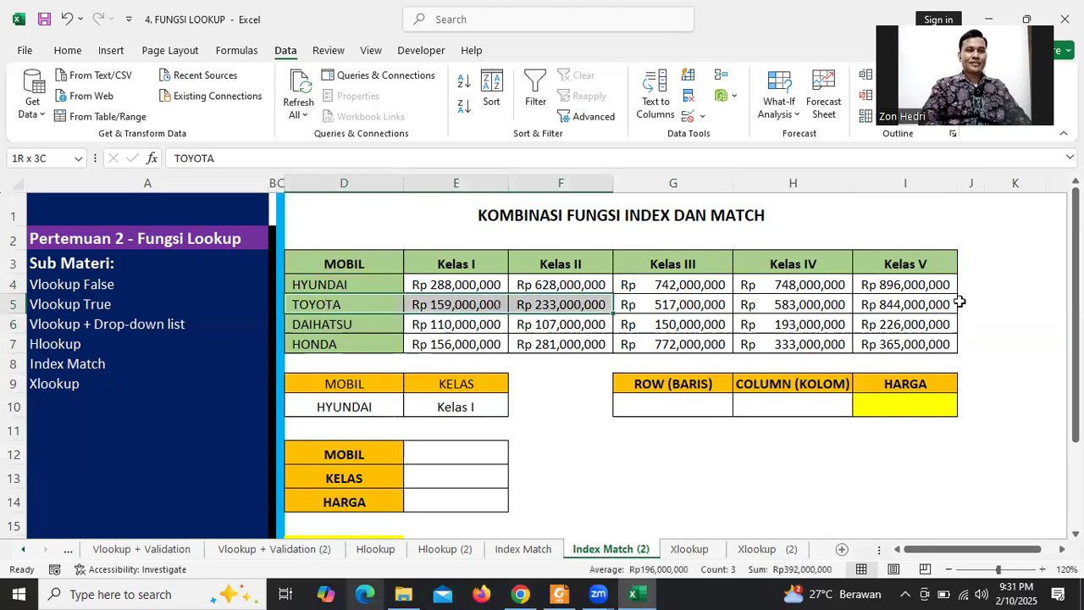
left_click_drag(960, 301, 961, 301)
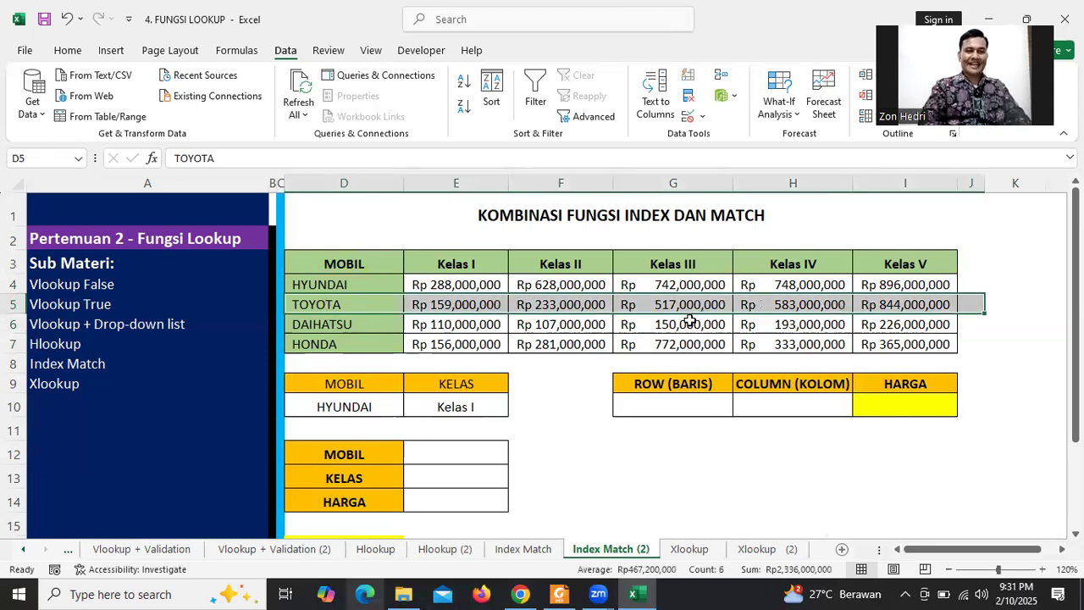
left_click_drag(673, 265, 670, 323)
left_click(668, 304)
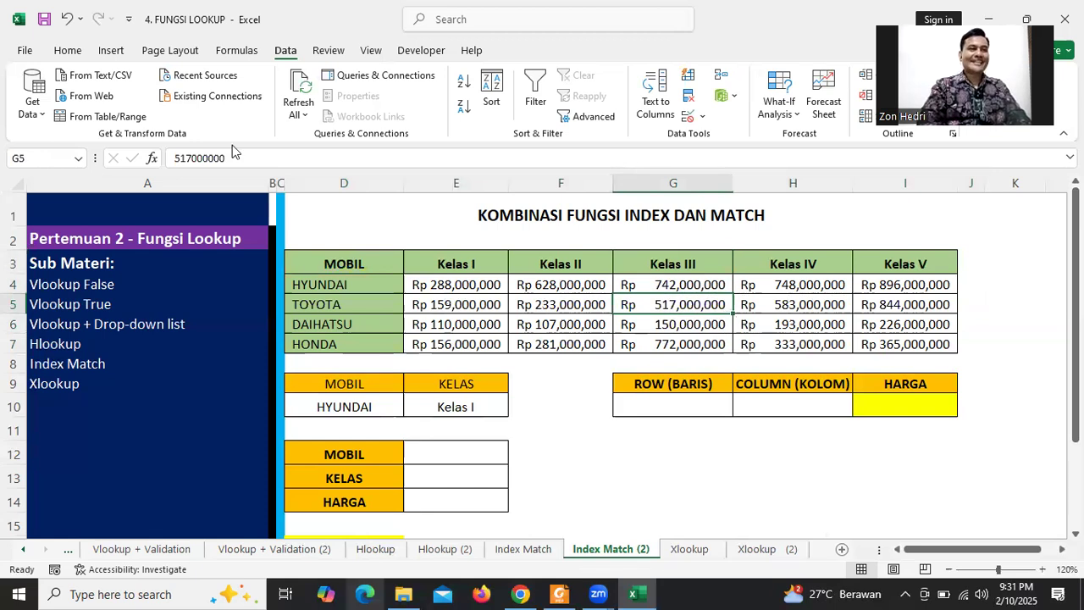
left_click(68, 51)
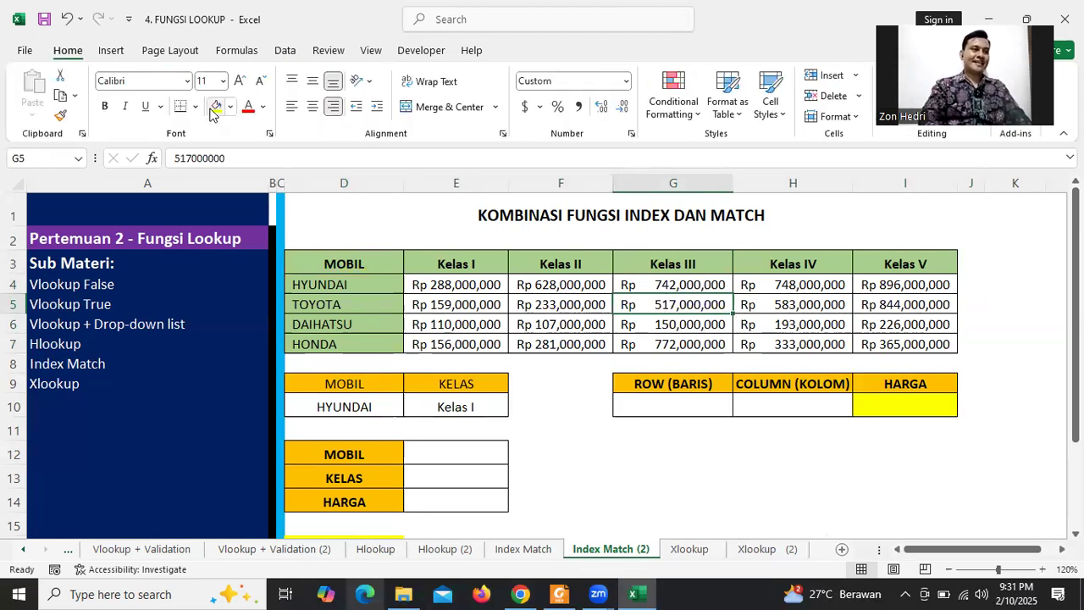
left_click(215, 107)
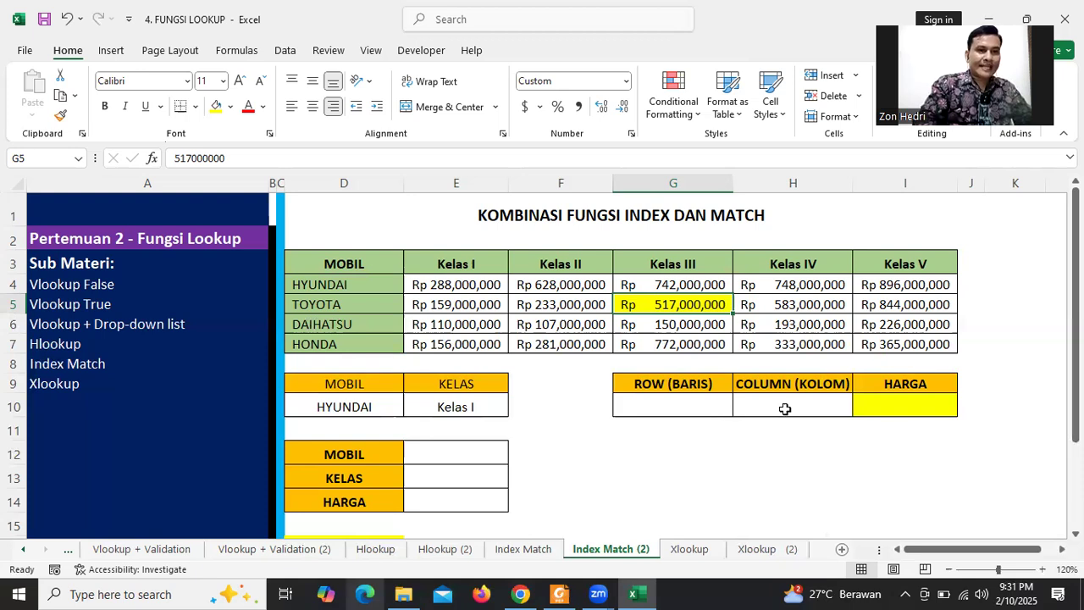
- Examine how the MOBIL and KELAS choices in D10:E10 relate to the car list and the ROW, COLUMN and HARGA cells in G10:I10
left_click(893, 407)
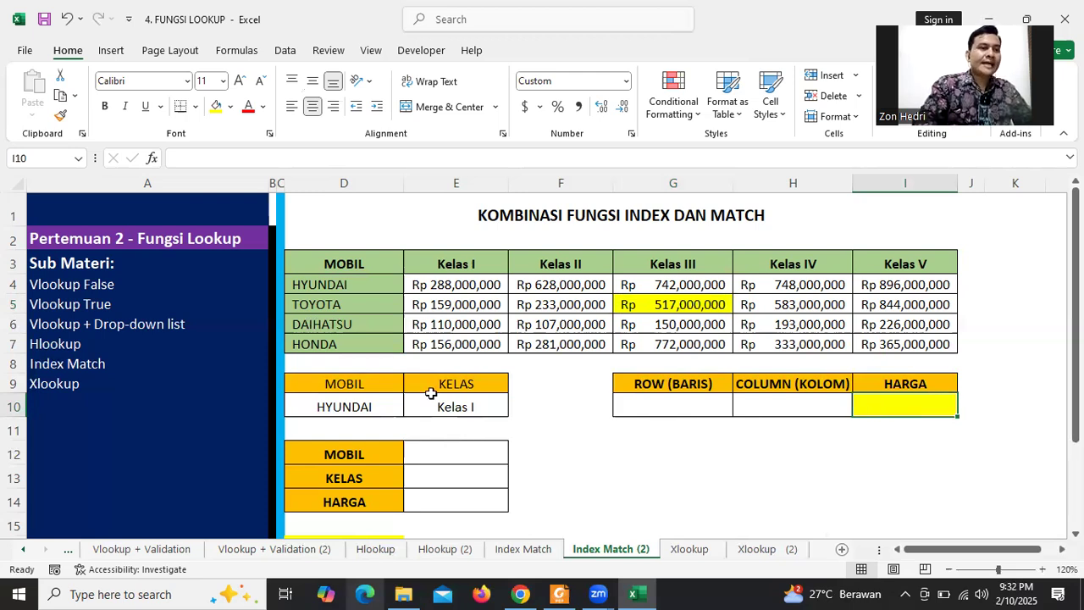
left_click(361, 408)
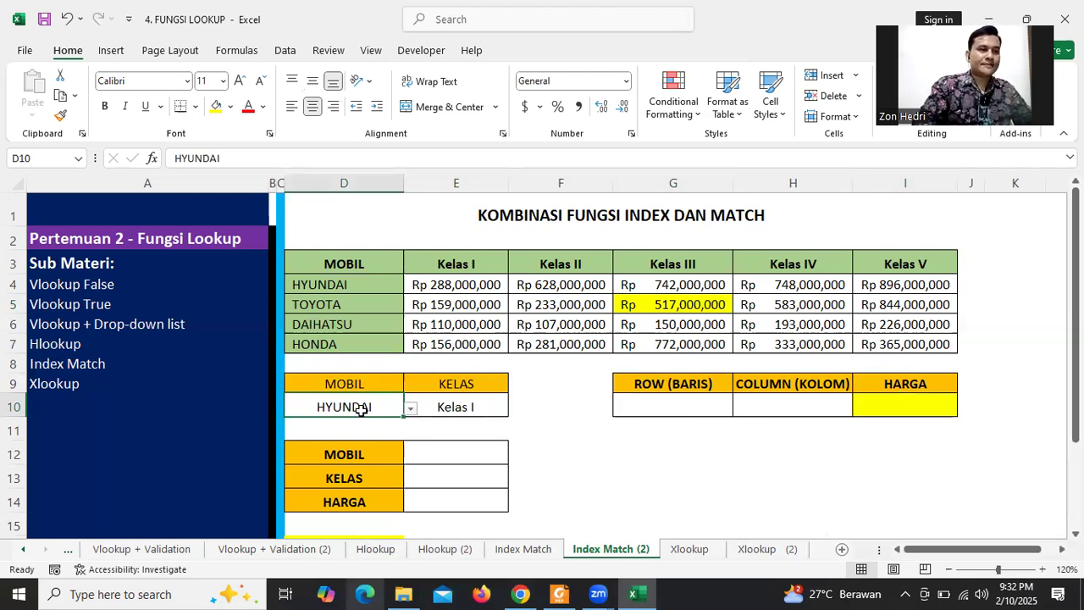
left_click(458, 409)
left_click(351, 408)
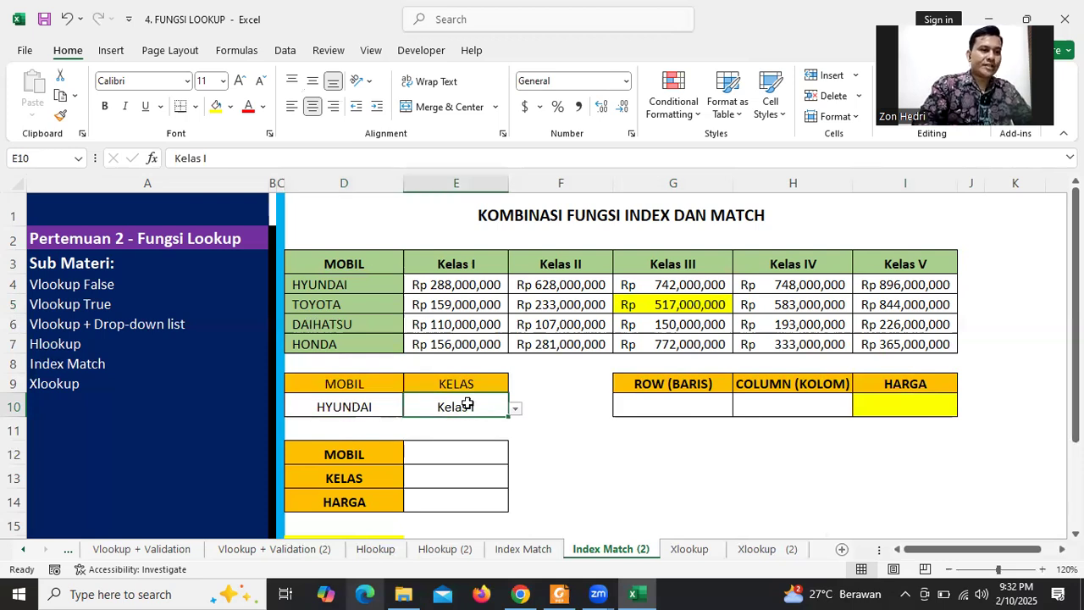
left_click(470, 404)
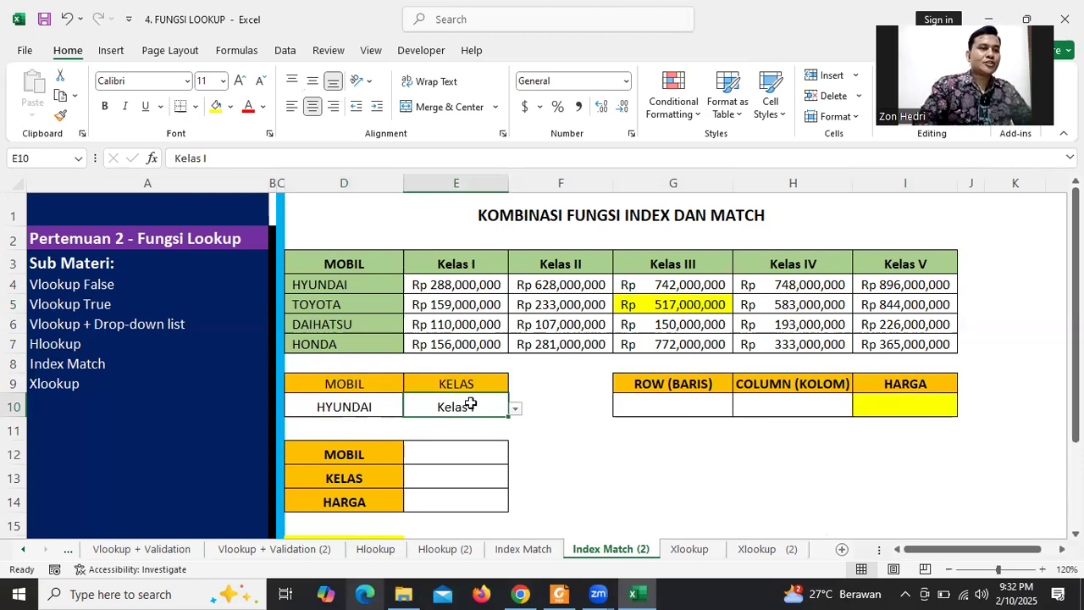
left_click(359, 408)
left_click(685, 407)
left_click_drag(326, 285, 318, 341)
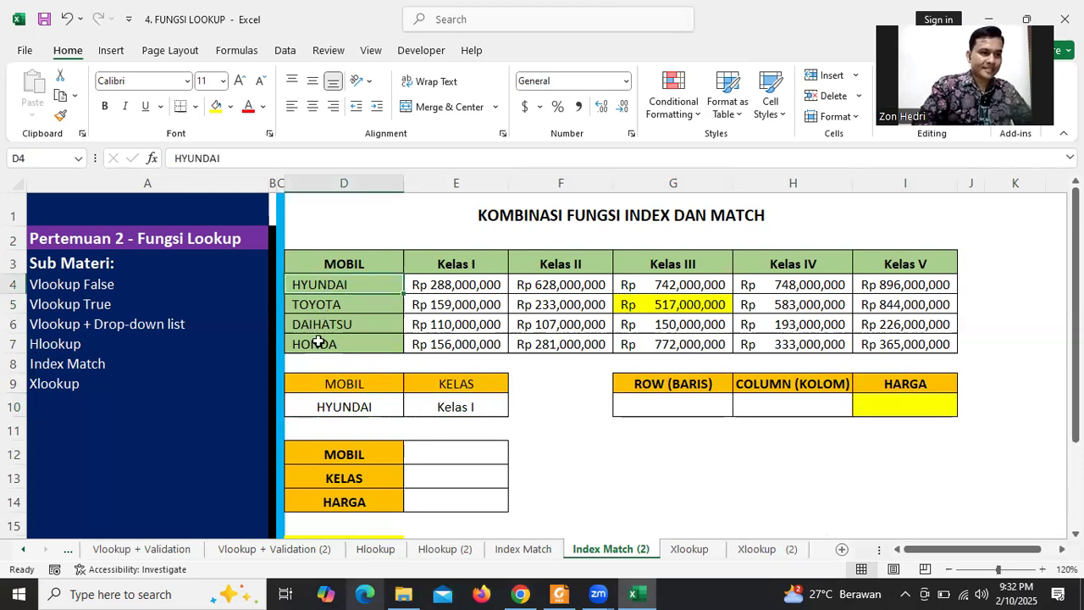
left_click(428, 403)
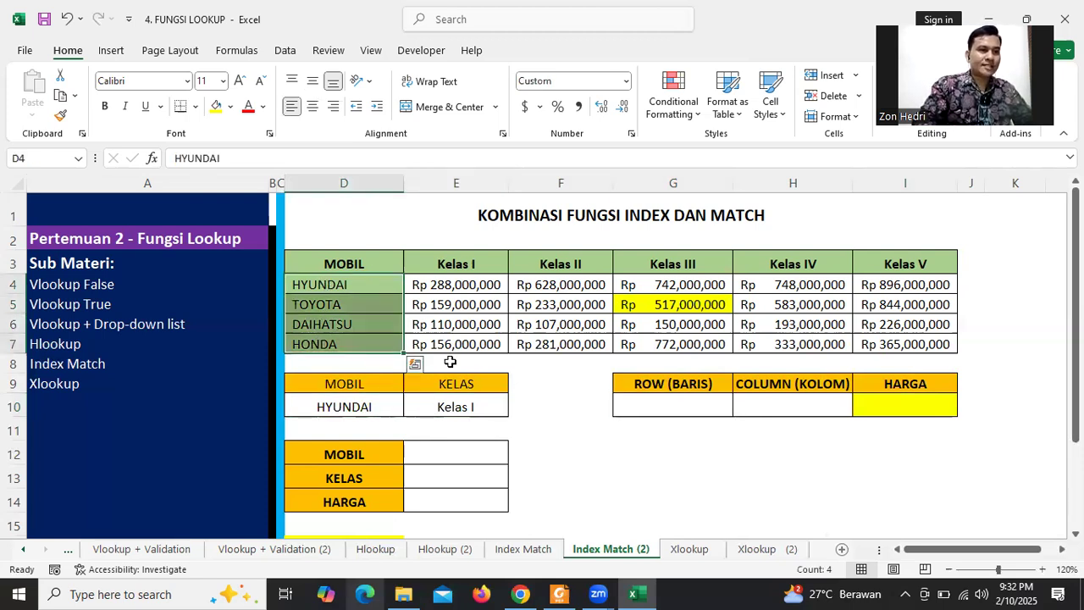
left_click(860, 406)
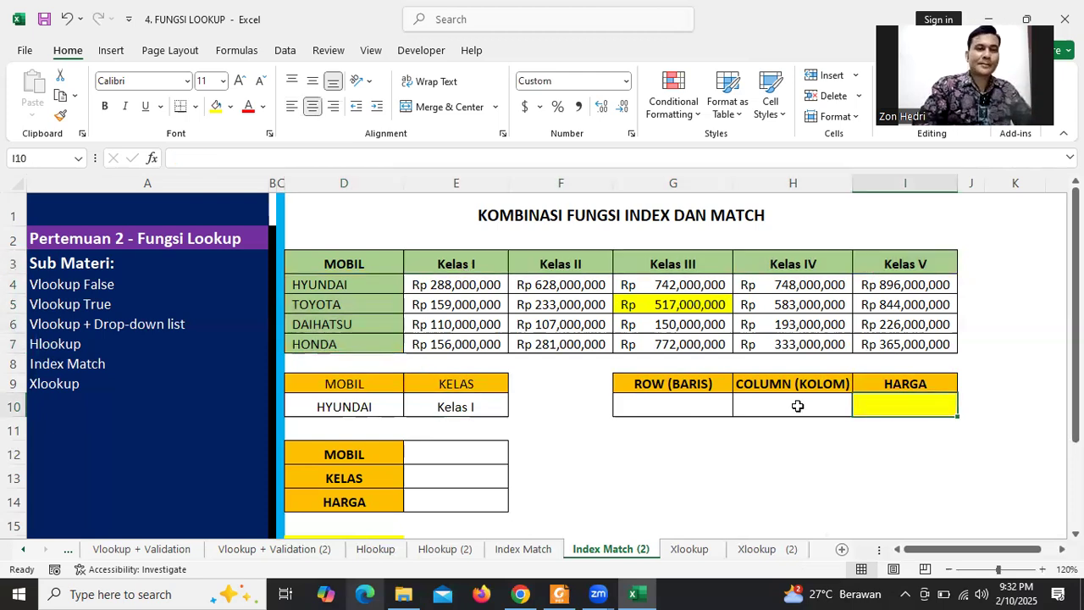
left_click(680, 403)
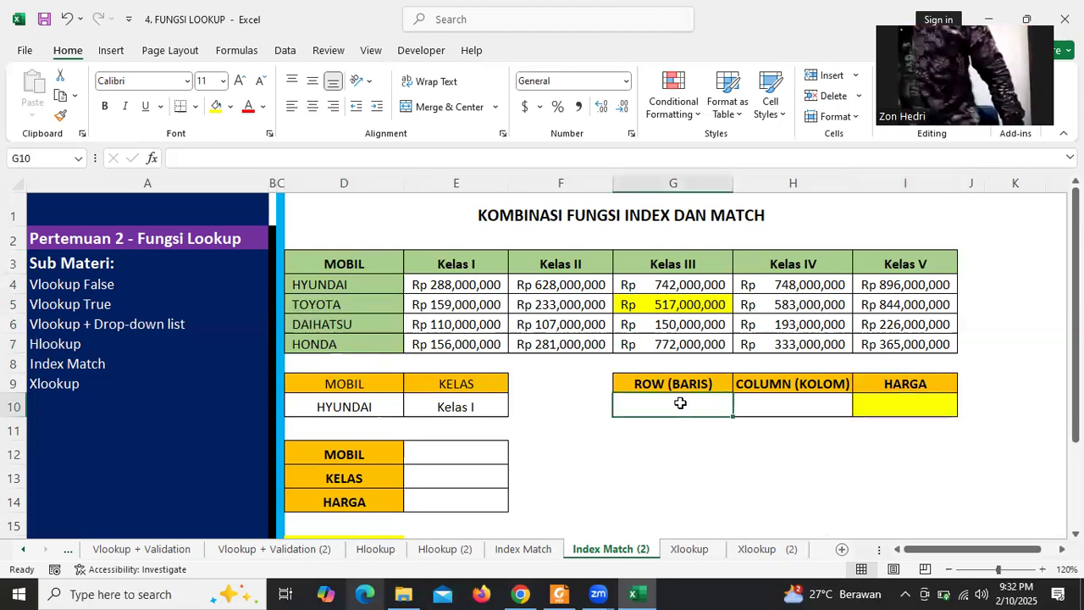